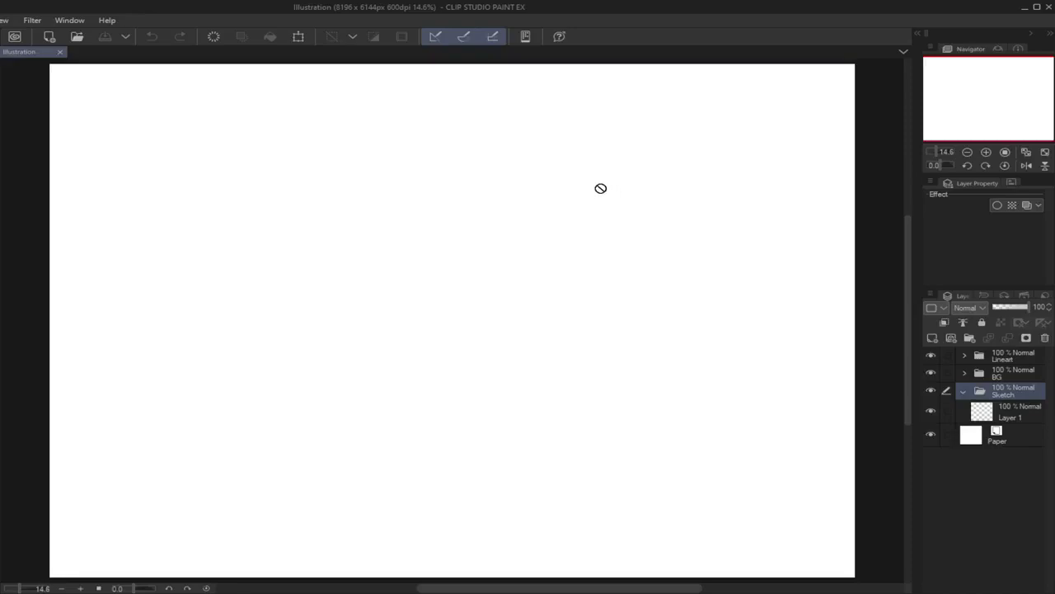
Step: Make Layer 1 in the Sketch folder the active layer
{"action": "left_click", "coordinate": [1007, 414]}
{"action": "scroll", "coordinate": [351, 265], "scroll_direction": "down", "scroll_amount": 3}
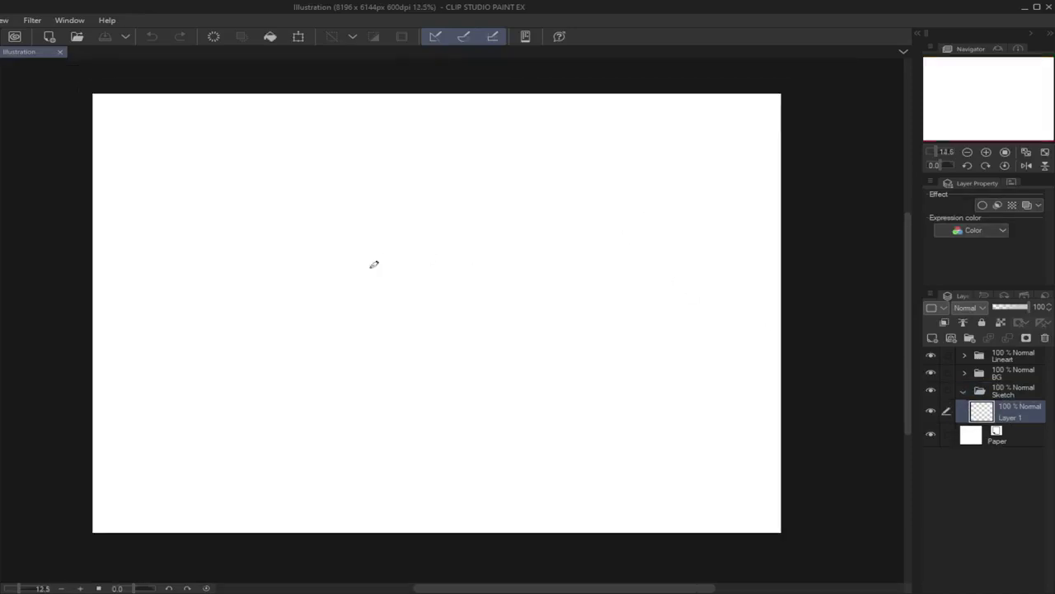
{"action": "scroll", "coordinate": [470, 300], "scroll_direction": "up", "scroll_amount": 5}
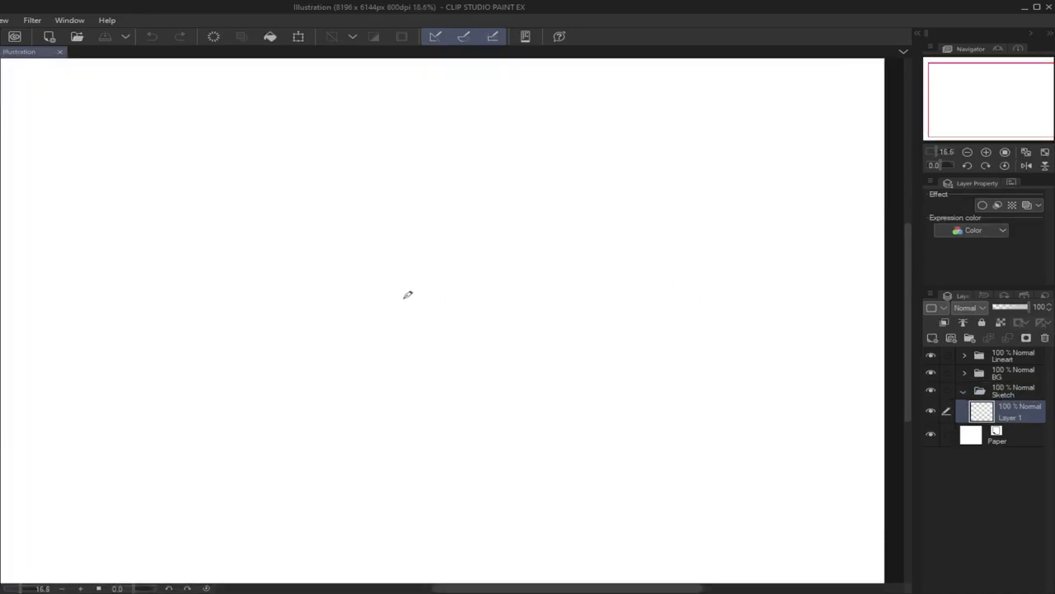
{"action": "mouse_move", "coordinate": [272, 159]}
{"action": "left_mouse_down"}
{"action": "mouse_move", "coordinate": [319, 153]}
{"action": "mouse_move", "coordinate": [308, 173]}
{"action": "mouse_move", "coordinate": [343, 192]}
{"action": "left_mouse_up"}
{"action": "mouse_move", "coordinate": [368, 134]}
{"action": "left_mouse_down"}
{"action": "mouse_move", "coordinate": [409, 143]}
{"action": "mouse_move", "coordinate": [427, 188]}
{"action": "left_mouse_up"}
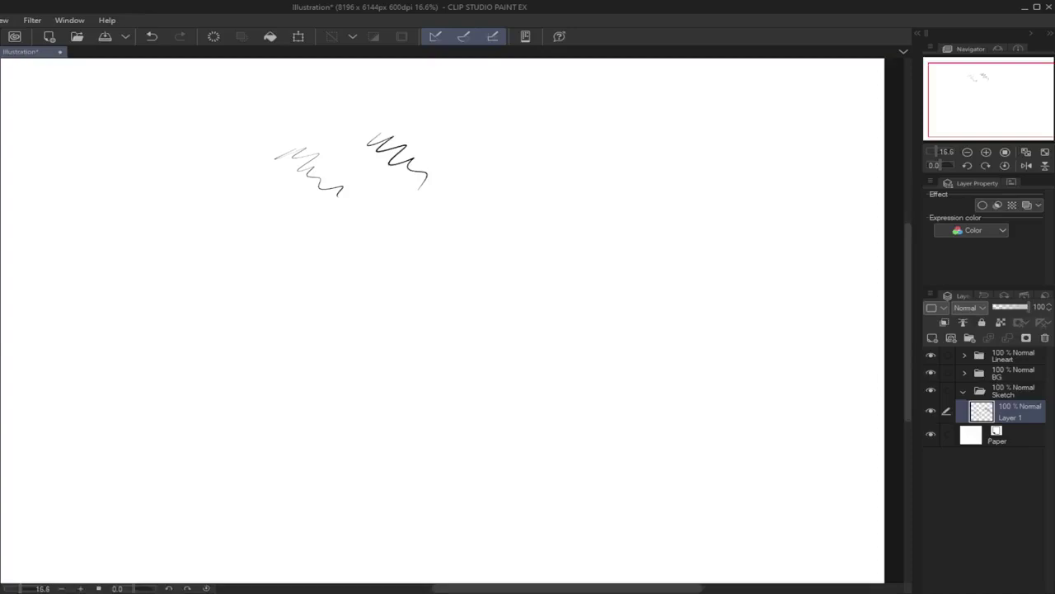
{"action": "mouse_move", "coordinate": [312, 226]}
{"action": "left_mouse_down"}
{"action": "mouse_move", "coordinate": [332, 269]}
{"action": "mouse_move", "coordinate": [347, 276]}
{"action": "left_mouse_up"}
{"action": "key", "text": "Delete"}
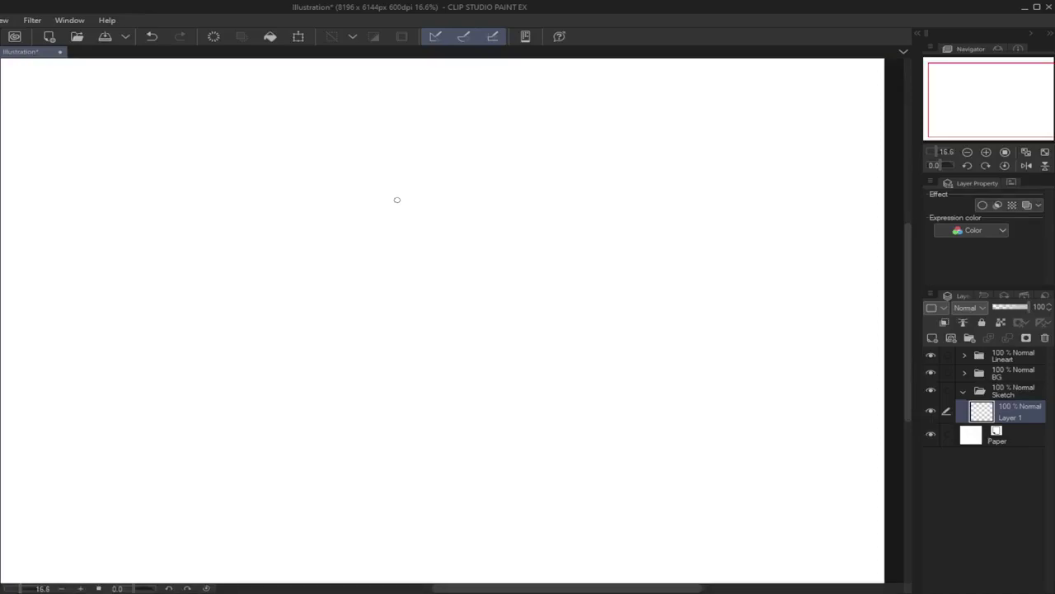
Step: Sketch the face outline near the canvas's upper edge, with angled cheeks and jaw meeting at a pointed chin
{"action": "left_click_drag", "start_coordinate": [936, 152], "coordinate": [939, 153]}
{"action": "left_click_drag", "start_coordinate": [992, 108], "coordinate": [995, 105]}
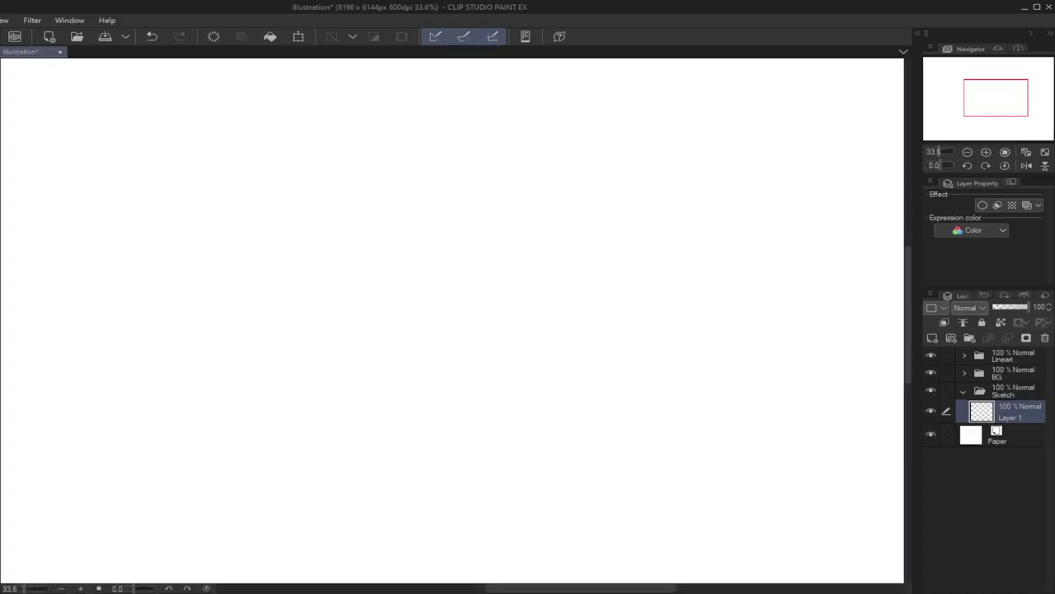
{"action": "scroll", "coordinate": [939, 154], "scroll_direction": "down", "scroll_amount": 1}
{"action": "left_click_drag", "start_coordinate": [990, 108], "coordinate": [988, 102]}
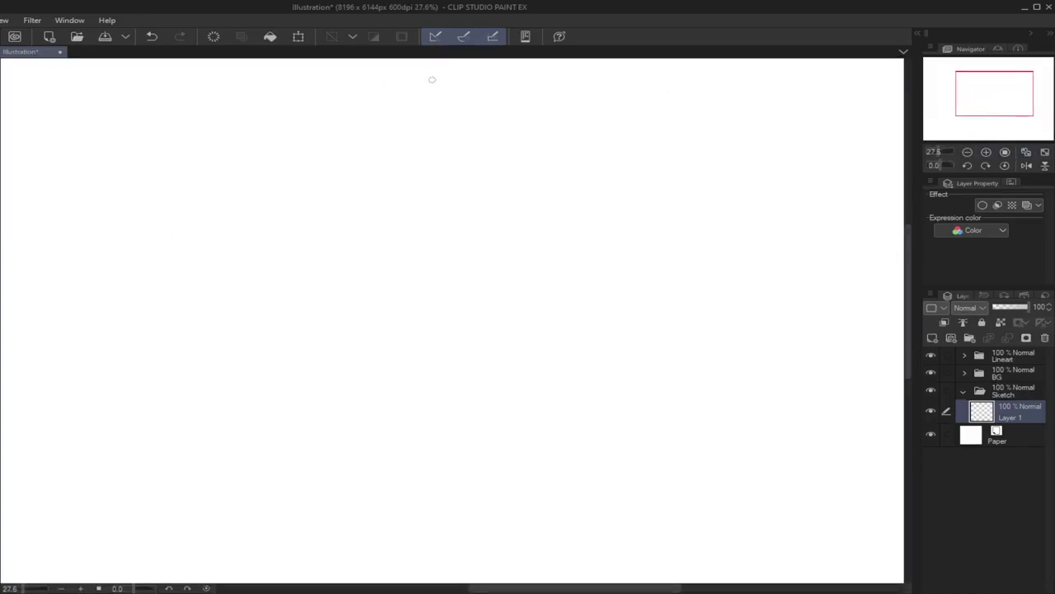
{"action": "mouse_move", "coordinate": [379, 84]}
{"action": "left_mouse_down"}
{"action": "mouse_move", "coordinate": [368, 158]}
{"action": "mouse_move", "coordinate": [365, 114]}
{"action": "mouse_move", "coordinate": [365, 142]}
{"action": "mouse_move", "coordinate": [385, 212]}
{"action": "mouse_move", "coordinate": [449, 261]}
{"action": "mouse_move", "coordinate": [521, 217]}
{"action": "left_mouse_up"}
{"action": "mouse_move", "coordinate": [541, 176]}
{"action": "left_mouse_down"}
{"action": "mouse_move", "coordinate": [520, 216]}
{"action": "mouse_move", "coordinate": [523, 203]}
{"action": "left_mouse_up"}
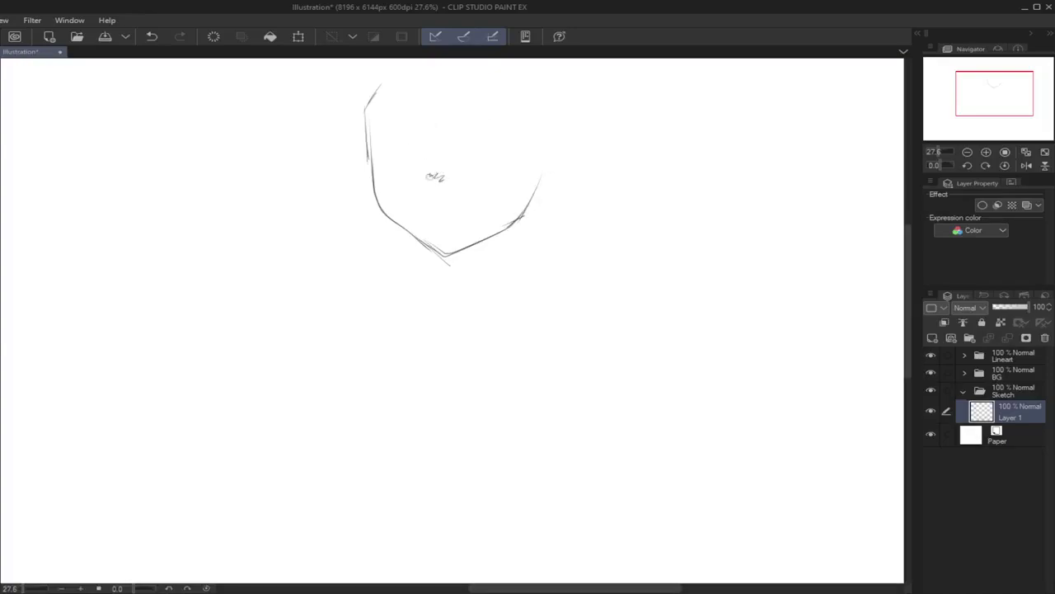
Step: Sketch a short horizontal mouth line and the outlines of both eyes inside the face
{"action": "left_click_drag", "start_coordinate": [423, 216], "coordinate": [467, 218]}
{"action": "mouse_move", "coordinate": [392, 138]}
{"action": "left_mouse_down"}
{"action": "mouse_move", "coordinate": [414, 151]}
{"action": "mouse_move", "coordinate": [394, 137]}
{"action": "mouse_move", "coordinate": [367, 141]}
{"action": "mouse_move", "coordinate": [407, 162]}
{"action": "left_mouse_up"}
{"action": "mouse_move", "coordinate": [481, 152]}
{"action": "left_mouse_down"}
{"action": "mouse_move", "coordinate": [532, 144]}
{"action": "mouse_move", "coordinate": [517, 163]}
{"action": "left_mouse_up"}
Step: Reinforce the far side of the face from the temple down the cheek to the chin with repeated strokes
{"action": "left_click_drag", "start_coordinate": [381, 88], "coordinate": [369, 140]}
{"action": "left_click_drag", "start_coordinate": [377, 89], "coordinate": [368, 157]}
{"action": "left_click_drag", "start_coordinate": [372, 108], "coordinate": [371, 169]}
{"action": "mouse_move", "coordinate": [373, 132]}
{"action": "left_mouse_down"}
{"action": "mouse_move", "coordinate": [384, 210]}
{"action": "mouse_move", "coordinate": [402, 239]}
{"action": "left_mouse_up"}
{"action": "left_click_drag", "start_coordinate": [378, 179], "coordinate": [401, 224]}
{"action": "key", "text": "ctrl+z"}
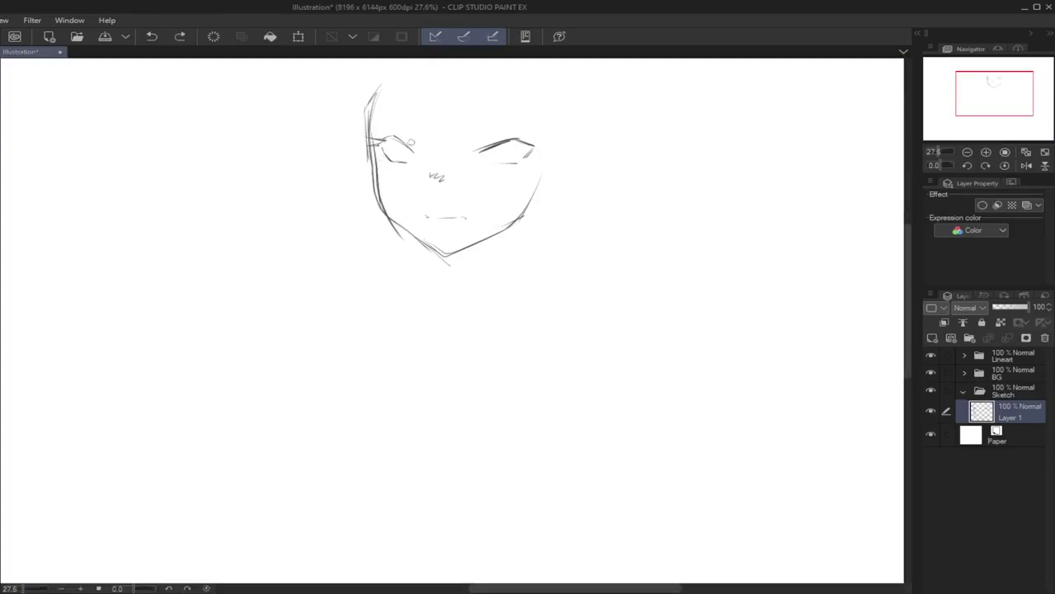
{"action": "mouse_move", "coordinate": [378, 184]}
{"action": "left_mouse_down"}
{"action": "mouse_move", "coordinate": [408, 230]}
{"action": "mouse_move", "coordinate": [398, 221]}
{"action": "mouse_move", "coordinate": [442, 254]}
{"action": "left_mouse_up"}
Step: Define the lower lids and draw the irises in both eyes
{"action": "mouse_move", "coordinate": [481, 150]}
{"action": "left_mouse_down"}
{"action": "mouse_move", "coordinate": [528, 130]}
{"action": "mouse_move", "coordinate": [550, 146]}
{"action": "mouse_move", "coordinate": [503, 166]}
{"action": "left_mouse_up"}
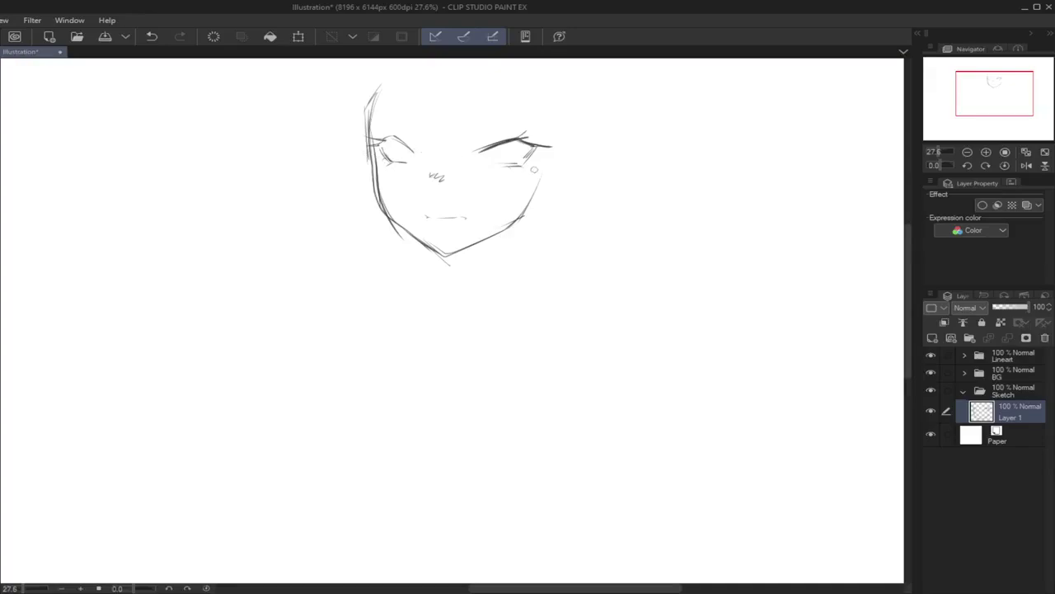
{"action": "left_click_drag", "start_coordinate": [527, 164], "coordinate": [489, 164]}
{"action": "key", "text": "ctrl+z"}
{"action": "left_click_drag", "start_coordinate": [413, 150], "coordinate": [399, 162]}
{"action": "mouse_move", "coordinate": [491, 147]}
{"action": "left_mouse_down"}
{"action": "mouse_move", "coordinate": [487, 163]}
{"action": "mouse_move", "coordinate": [520, 161]}
{"action": "left_mouse_up"}
{"action": "key", "text": "ctrl+z"}
Step: Add shading to the nose, thicken the upper lashes of both eyes and draw their eyelid creases
{"action": "left_click_drag", "start_coordinate": [433, 181], "coordinate": [439, 188]}
{"action": "mouse_move", "coordinate": [480, 150]}
{"action": "left_mouse_down"}
{"action": "mouse_move", "coordinate": [516, 136]}
{"action": "mouse_move", "coordinate": [557, 150]}
{"action": "mouse_move", "coordinate": [541, 127]}
{"action": "left_mouse_up"}
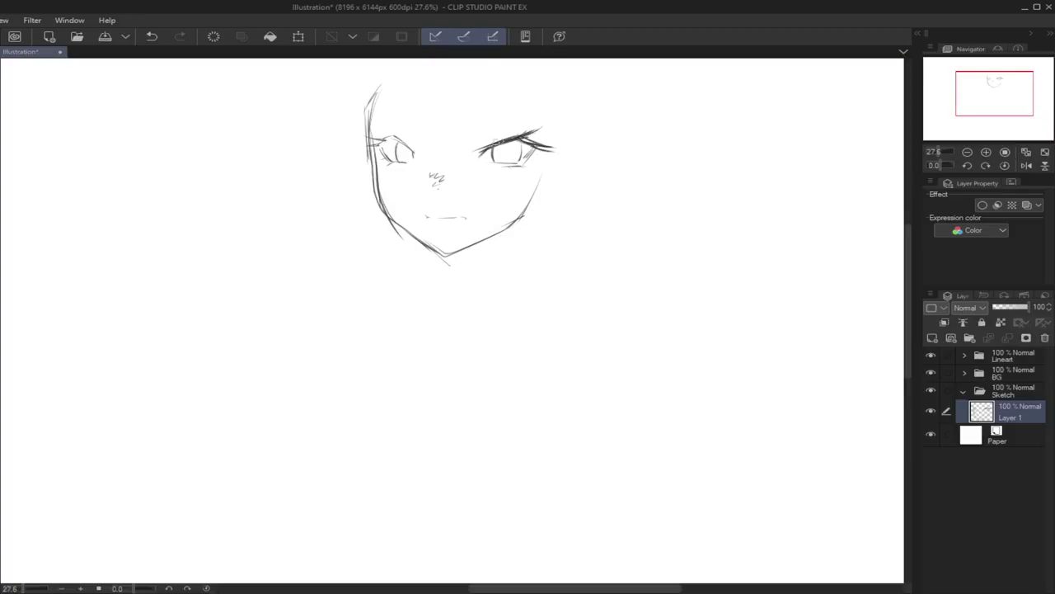
{"action": "mouse_move", "coordinate": [408, 148]}
{"action": "left_mouse_down"}
{"action": "mouse_move", "coordinate": [419, 154]}
{"action": "mouse_move", "coordinate": [378, 127]}
{"action": "mouse_move", "coordinate": [403, 139]}
{"action": "mouse_move", "coordinate": [369, 144]}
{"action": "left_mouse_up"}
{"action": "mouse_move", "coordinate": [519, 139]}
{"action": "left_mouse_down"}
{"action": "mouse_move", "coordinate": [556, 149]}
{"action": "mouse_move", "coordinate": [526, 157]}
{"action": "mouse_move", "coordinate": [487, 137]}
{"action": "mouse_move", "coordinate": [515, 133]}
{"action": "left_mouse_up"}
{"action": "key", "text": "ctrl+z"}
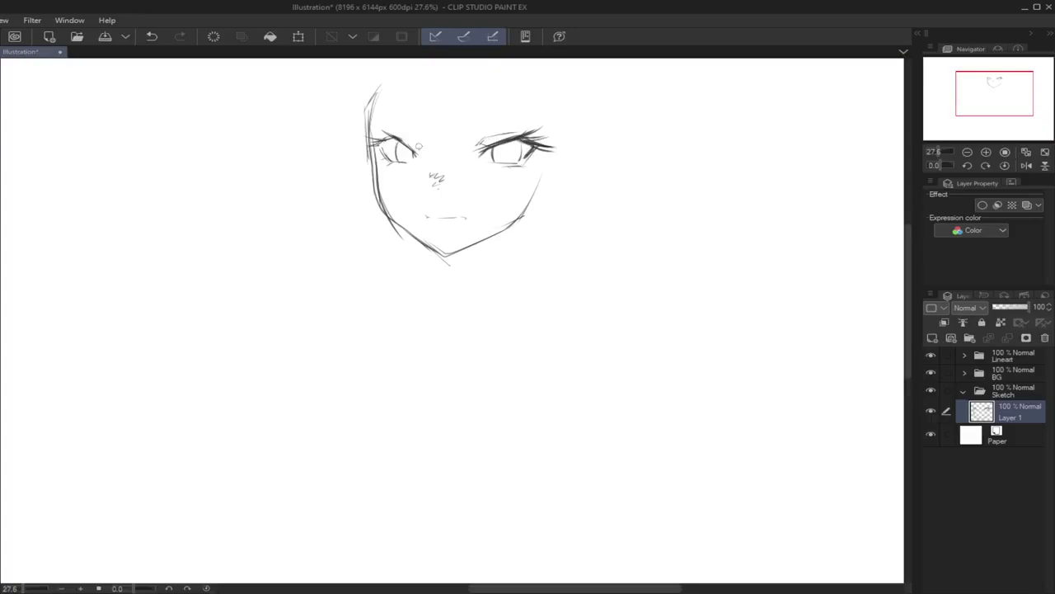
Step: Draw a curved, slanted eyebrow above each eye and add more hatching to the nose
{"action": "mouse_move", "coordinate": [419, 142]}
{"action": "left_mouse_down"}
{"action": "mouse_move", "coordinate": [378, 109]}
{"action": "mouse_move", "coordinate": [418, 139]}
{"action": "mouse_move", "coordinate": [387, 110]}
{"action": "left_mouse_up"}
{"action": "key", "text": "ctrl+z"}
{"action": "key", "text": "ctrl+z"}
{"action": "key", "text": "ctrl+z"}
{"action": "left_click_drag", "start_coordinate": [462, 135], "coordinate": [537, 105]}
{"action": "key", "text": "ctrl+z"}
{"action": "left_click_drag", "start_coordinate": [466, 135], "coordinate": [556, 105]}
{"action": "left_click_drag", "start_coordinate": [467, 134], "coordinate": [553, 115]}
{"action": "key", "text": "ctrl+z"}
{"action": "key", "text": "ctrl+z"}
{"action": "left_click_drag", "start_coordinate": [432, 184], "coordinate": [450, 182]}
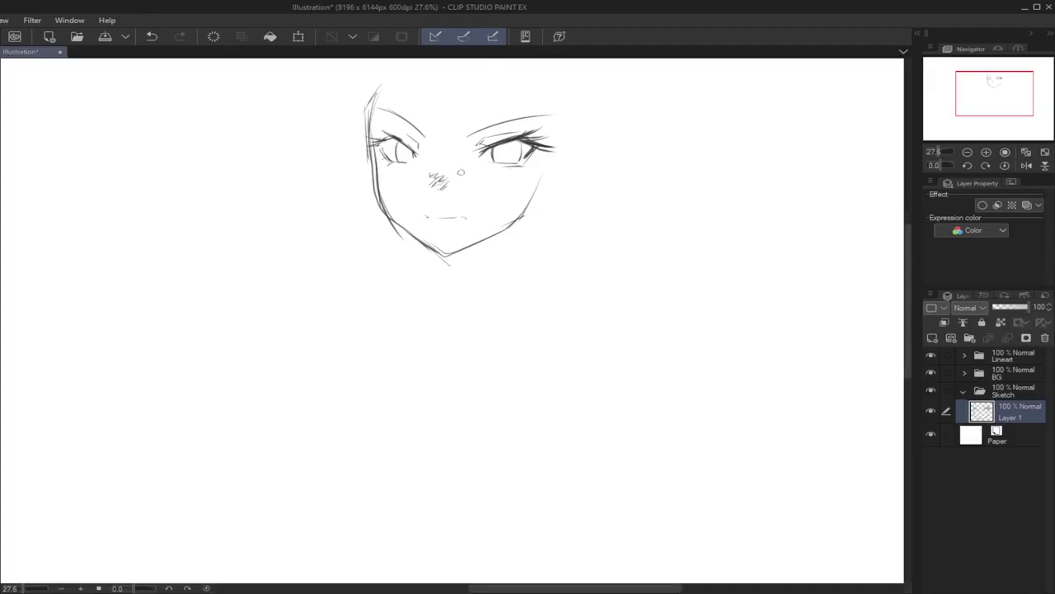
Step: Darken the face contour along both cheeks and the jawline down to the chin
{"action": "left_click_drag", "start_coordinate": [540, 174], "coordinate": [518, 221]}
{"action": "key", "text": "ctrl+z"}
{"action": "mouse_move", "coordinate": [378, 92]}
{"action": "left_mouse_down"}
{"action": "mouse_move", "coordinate": [368, 132]}
{"action": "mouse_move", "coordinate": [377, 200]}
{"action": "mouse_move", "coordinate": [407, 239]}
{"action": "left_mouse_up"}
{"action": "key", "text": "ctrl+z"}
{"action": "left_click_drag", "start_coordinate": [377, 195], "coordinate": [437, 259]}
{"action": "key", "text": "ctrl+z"}
{"action": "left_click_drag", "start_coordinate": [390, 215], "coordinate": [452, 252]}
{"action": "key", "text": "ctrl+z"}
{"action": "mouse_move", "coordinate": [397, 221]}
{"action": "left_mouse_down"}
{"action": "mouse_move", "coordinate": [464, 242]}
{"action": "mouse_move", "coordinate": [448, 242]}
{"action": "mouse_move", "coordinate": [484, 241]}
{"action": "mouse_move", "coordinate": [503, 223]}
{"action": "left_mouse_up"}
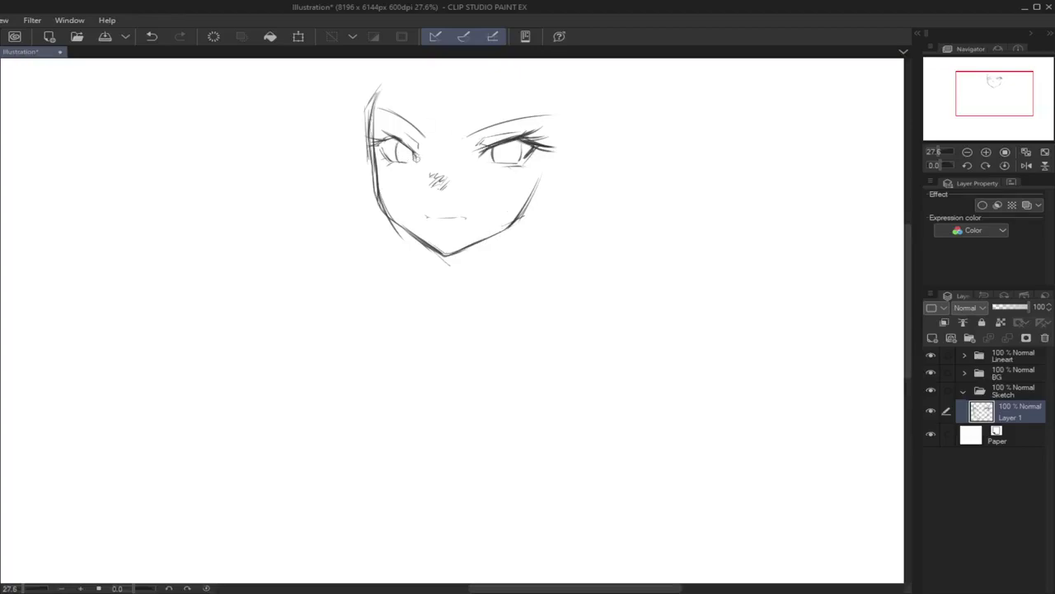
Step: Add pupils and highlights to both eyes and extend the far eye's outer lashes
{"action": "left_click_drag", "start_coordinate": [404, 163], "coordinate": [419, 160]}
{"action": "left_click_drag", "start_coordinate": [396, 145], "coordinate": [402, 144]}
{"action": "key", "text": "ctrl+z"}
{"action": "left_click_drag", "start_coordinate": [505, 156], "coordinate": [505, 159]}
{"action": "mouse_move", "coordinate": [511, 145]}
{"action": "left_mouse_down"}
{"action": "mouse_move", "coordinate": [550, 149]}
{"action": "mouse_move", "coordinate": [521, 144]}
{"action": "left_mouse_up"}
{"action": "key", "text": "ctrl+z"}
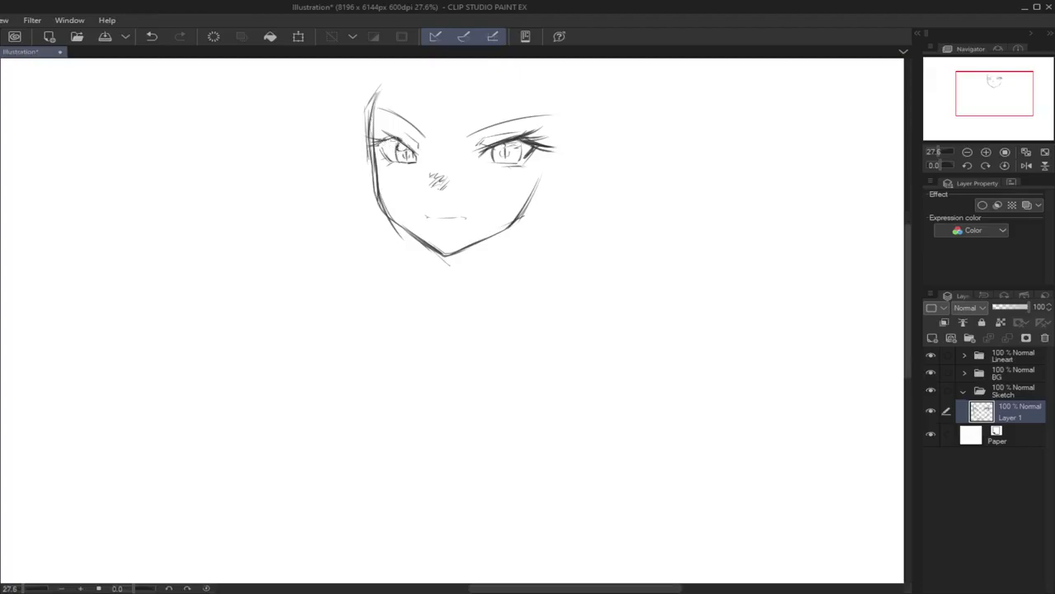
{"action": "mouse_move", "coordinate": [381, 143]}
{"action": "left_mouse_down"}
{"action": "mouse_move", "coordinate": [356, 149]}
{"action": "mouse_move", "coordinate": [391, 164]}
{"action": "mouse_move", "coordinate": [387, 156]}
{"action": "left_mouse_up"}
{"action": "key", "text": "ctrl+z"}
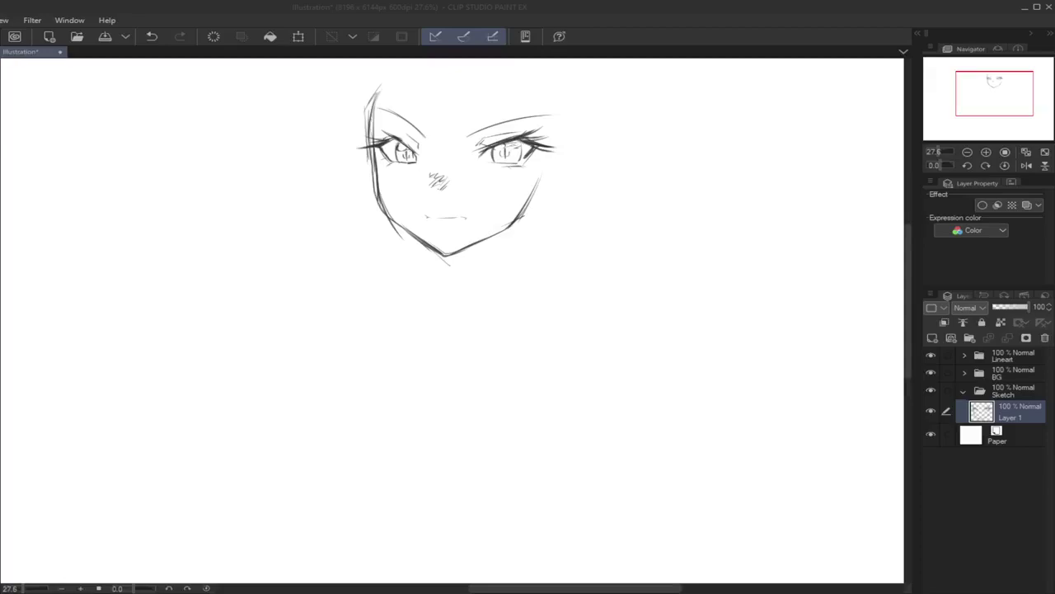
Step: Transform the face sketch, scaling it down slightly and moving it up toward the canvas's upper edge
{"action": "left_click", "coordinate": [940, 152]}
{"action": "left_click_drag", "start_coordinate": [941, 155], "coordinate": [725, 154]}
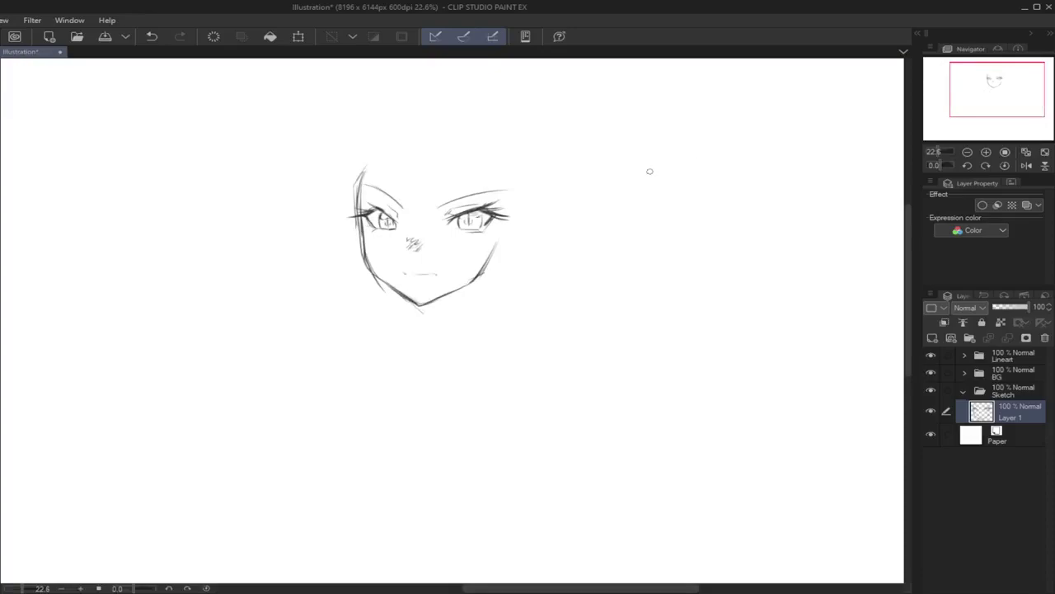
{"action": "key", "text": "ctrl+t"}
{"action": "mouse_move", "coordinate": [431, 163]}
{"action": "left_mouse_down"}
{"action": "mouse_move", "coordinate": [431, 182]}
{"action": "mouse_move", "coordinate": [466, 138]}
{"action": "mouse_move", "coordinate": [445, 103]}
{"action": "left_mouse_up"}
{"action": "left_click", "coordinate": [412, 230]}
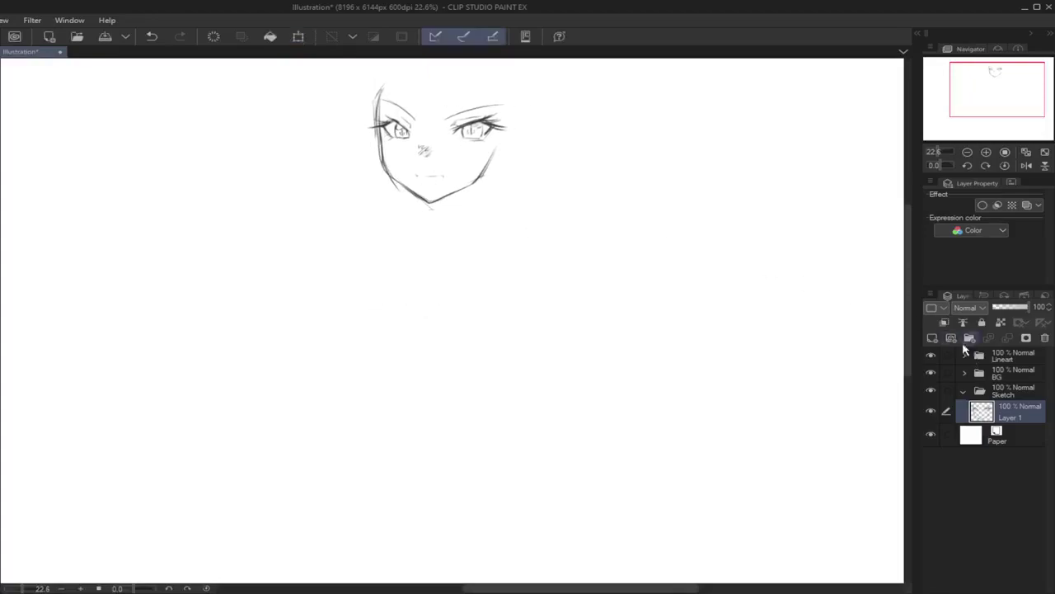
Step: Add a new layer above the face sketch and draw the neck line and the rounded outline of the near chest
{"action": "left_click", "coordinate": [933, 338]}
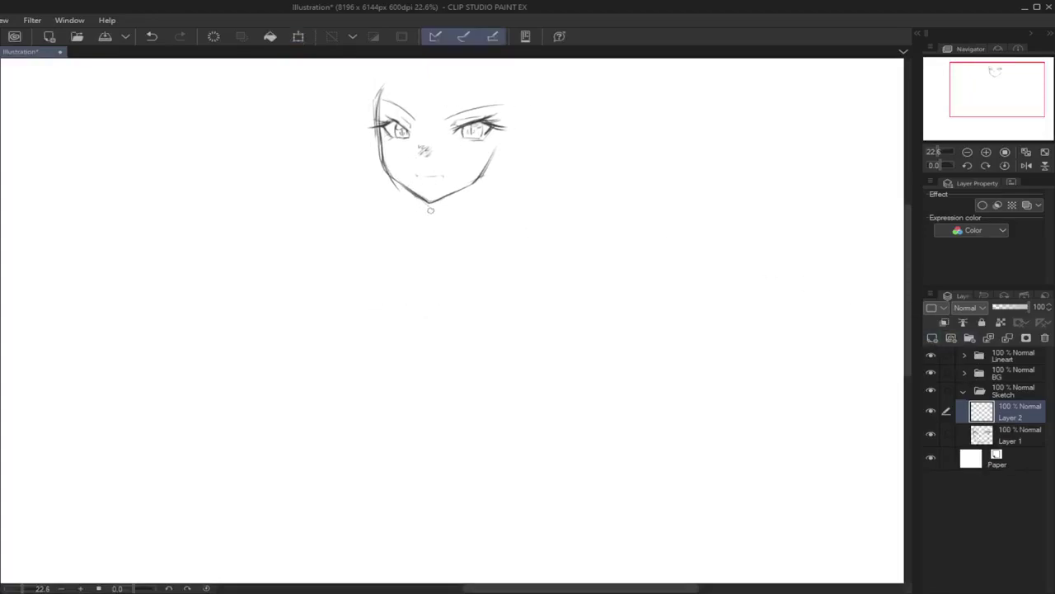
{"action": "mouse_move", "coordinate": [429, 203]}
{"action": "left_mouse_down"}
{"action": "mouse_move", "coordinate": [435, 217]}
{"action": "mouse_move", "coordinate": [415, 240]}
{"action": "mouse_move", "coordinate": [481, 246]}
{"action": "mouse_move", "coordinate": [379, 238]}
{"action": "left_mouse_up"}
{"action": "left_click_drag", "start_coordinate": [459, 235], "coordinate": [335, 266]}
{"action": "left_click_drag", "start_coordinate": [389, 237], "coordinate": [327, 295]}
{"action": "left_click_drag", "start_coordinate": [363, 247], "coordinate": [324, 313]}
{"action": "mouse_move", "coordinate": [354, 258]}
{"action": "left_mouse_down"}
{"action": "mouse_move", "coordinate": [323, 314]}
{"action": "mouse_move", "coordinate": [324, 282]}
{"action": "mouse_move", "coordinate": [316, 335]}
{"action": "left_mouse_up"}
{"action": "mouse_move", "coordinate": [314, 299]}
{"action": "left_mouse_down"}
{"action": "mouse_move", "coordinate": [399, 359]}
{"action": "mouse_move", "coordinate": [376, 360]}
{"action": "mouse_move", "coordinate": [447, 365]}
{"action": "left_mouse_up"}
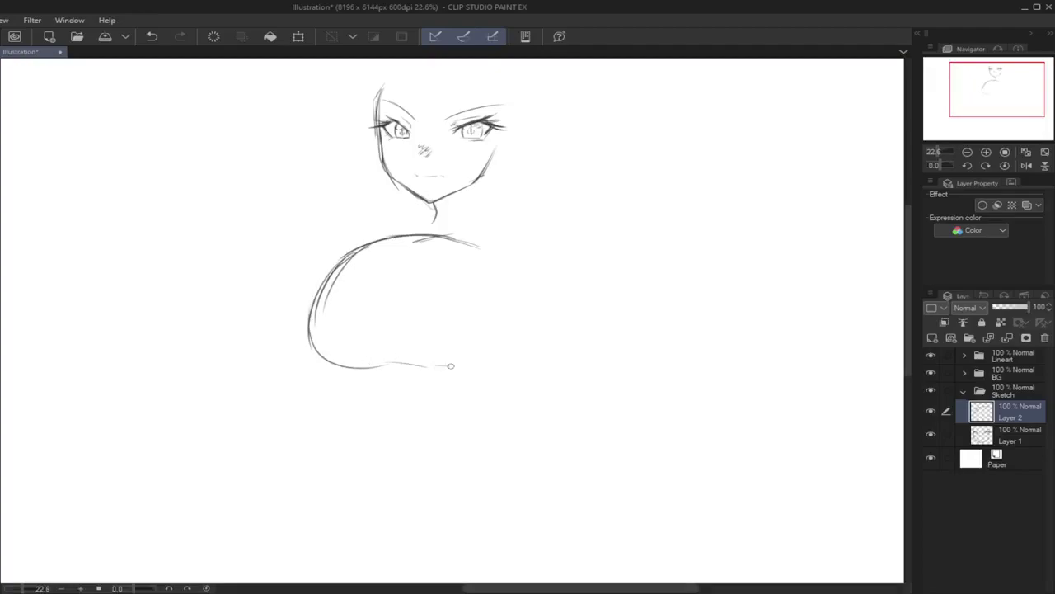
{"action": "left_click_drag", "start_coordinate": [503, 301], "coordinate": [481, 355]}
Step: Sketch the rounded far side of the chest and the torso's side lines narrowing toward the waist
{"action": "left_click_drag", "start_coordinate": [354, 251], "coordinate": [268, 248]}
{"action": "key", "text": "ctrl+z"}
{"action": "key", "text": "ctrl+z"}
{"action": "mouse_move", "coordinate": [354, 253]}
{"action": "left_mouse_down"}
{"action": "mouse_move", "coordinate": [262, 251]}
{"action": "mouse_move", "coordinate": [219, 308]}
{"action": "left_mouse_up"}
{"action": "mouse_move", "coordinate": [349, 248]}
{"action": "left_mouse_down"}
{"action": "mouse_move", "coordinate": [201, 318]}
{"action": "mouse_move", "coordinate": [198, 355]}
{"action": "left_mouse_up"}
{"action": "mouse_move", "coordinate": [200, 313]}
{"action": "left_mouse_down"}
{"action": "mouse_move", "coordinate": [262, 380]}
{"action": "mouse_move", "coordinate": [305, 324]}
{"action": "mouse_move", "coordinate": [270, 367]}
{"action": "left_mouse_up"}
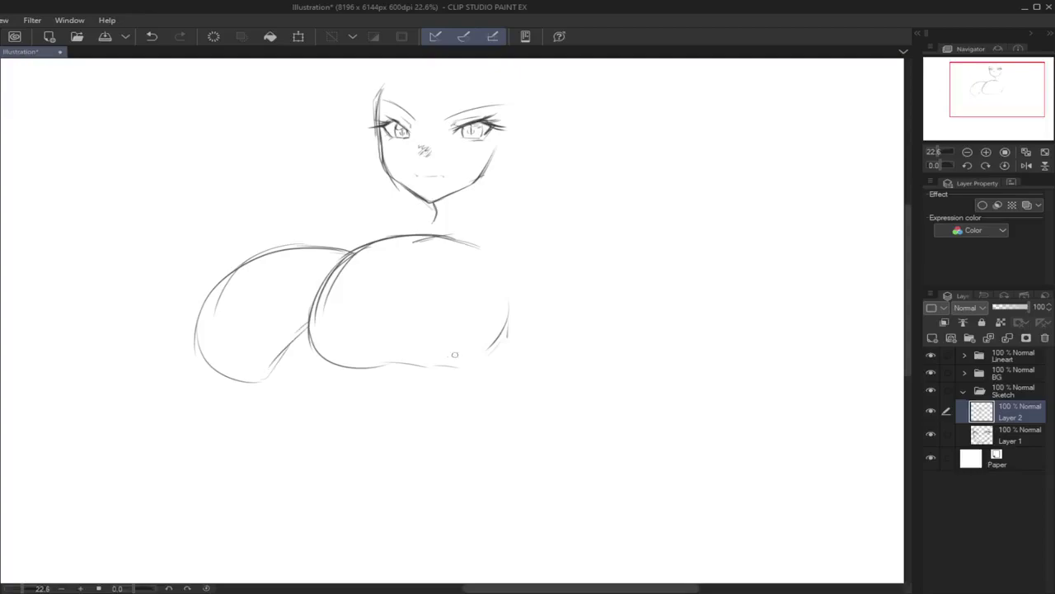
{"action": "left_click_drag", "start_coordinate": [534, 324], "coordinate": [471, 389]}
{"action": "left_click_drag", "start_coordinate": [507, 343], "coordinate": [445, 401]}
{"action": "left_click_drag", "start_coordinate": [299, 337], "coordinate": [262, 398]}
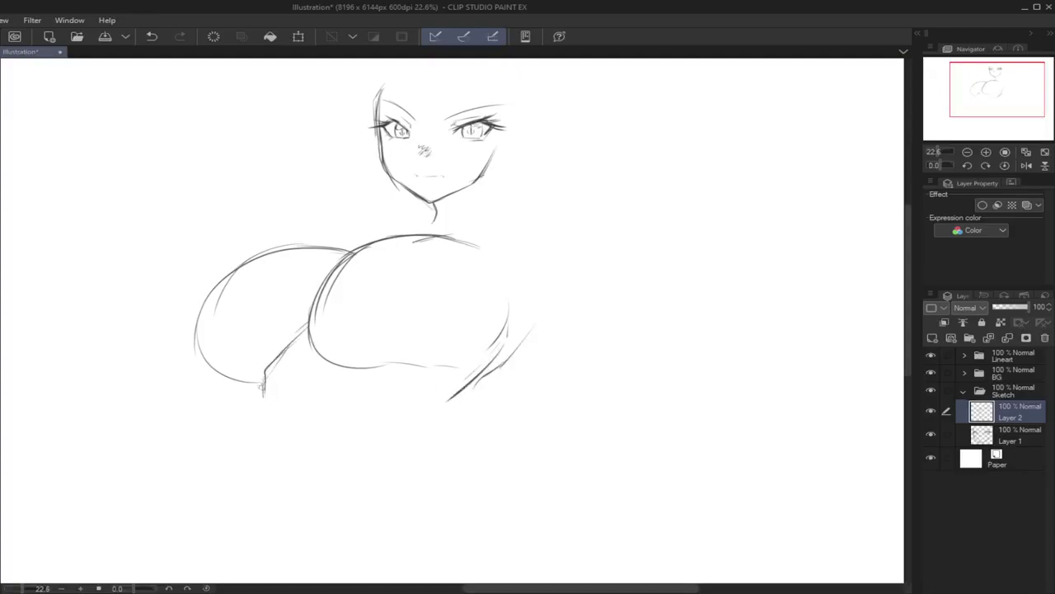
{"action": "left_click_drag", "start_coordinate": [292, 345], "coordinate": [272, 425]}
Step: Transform the torso sketch, rotating it slightly and moving it closer beneath the chin
{"action": "key", "text": "ctrl+t"}
{"action": "mouse_move", "coordinate": [536, 201]}
{"action": "left_mouse_down"}
{"action": "mouse_move", "coordinate": [505, 228]}
{"action": "mouse_move", "coordinate": [552, 212]}
{"action": "left_mouse_up"}
{"action": "mouse_move", "coordinate": [446, 274]}
{"action": "left_mouse_down"}
{"action": "mouse_move", "coordinate": [483, 235]}
{"action": "mouse_move", "coordinate": [483, 246]}
{"action": "left_mouse_up"}
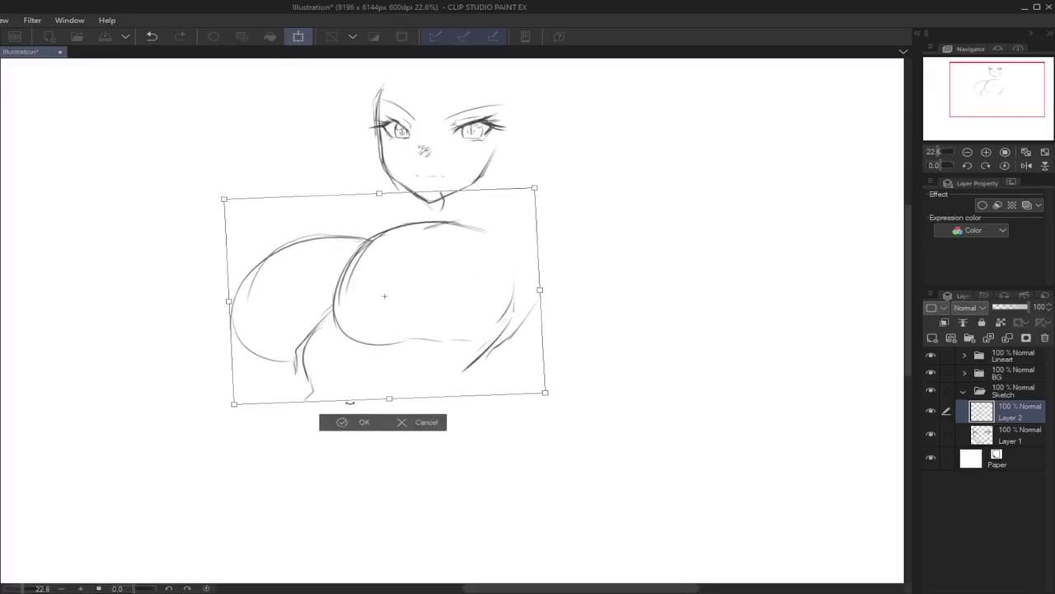
{"action": "key", "text": "Return"}
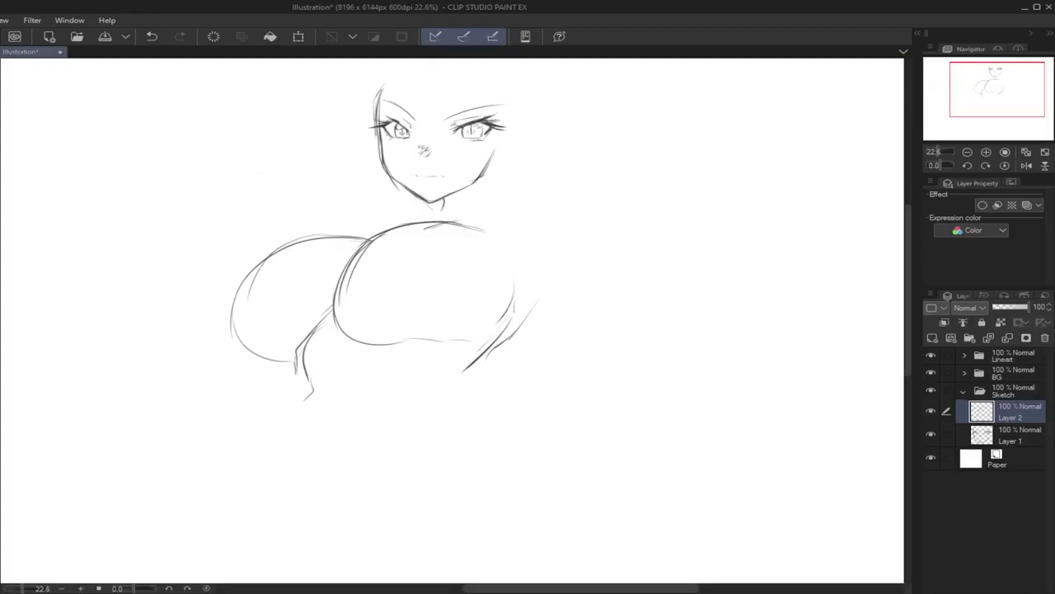
Step: Draw both sides of the neck connecting the jaw to the torso
{"action": "left_click_drag", "start_coordinate": [444, 198], "coordinate": [434, 221]}
{"action": "key", "text": "ctrl+z"}
{"action": "key", "text": "ctrl+z"}
{"action": "mouse_move", "coordinate": [492, 171]}
{"action": "left_mouse_down"}
{"action": "mouse_move", "coordinate": [485, 195]}
{"action": "mouse_move", "coordinate": [497, 195]}
{"action": "mouse_move", "coordinate": [502, 223]}
{"action": "left_mouse_up"}
{"action": "key", "text": "ctrl+z"}
{"action": "key", "text": "ctrl+z"}
Step: On Layer 1, sketch the visible ear beside the near eye, with inner-ear lines and a small stud on the lobe
{"action": "left_click", "coordinate": [1018, 435]}
{"action": "key", "text": "ctrl+z"}
{"action": "mouse_move", "coordinate": [507, 129]}
{"action": "left_mouse_down"}
{"action": "mouse_move", "coordinate": [501, 144]}
{"action": "mouse_move", "coordinate": [519, 146]}
{"action": "mouse_move", "coordinate": [511, 120]}
{"action": "mouse_move", "coordinate": [523, 150]}
{"action": "mouse_move", "coordinate": [493, 160]}
{"action": "mouse_move", "coordinate": [520, 145]}
{"action": "mouse_move", "coordinate": [512, 153]}
{"action": "left_mouse_up"}
{"action": "key", "text": "ctrl+z"}
{"action": "key", "text": "ctrl+z"}
{"action": "key", "text": "ctrl+z"}
{"action": "key", "text": "ctrl+z"}
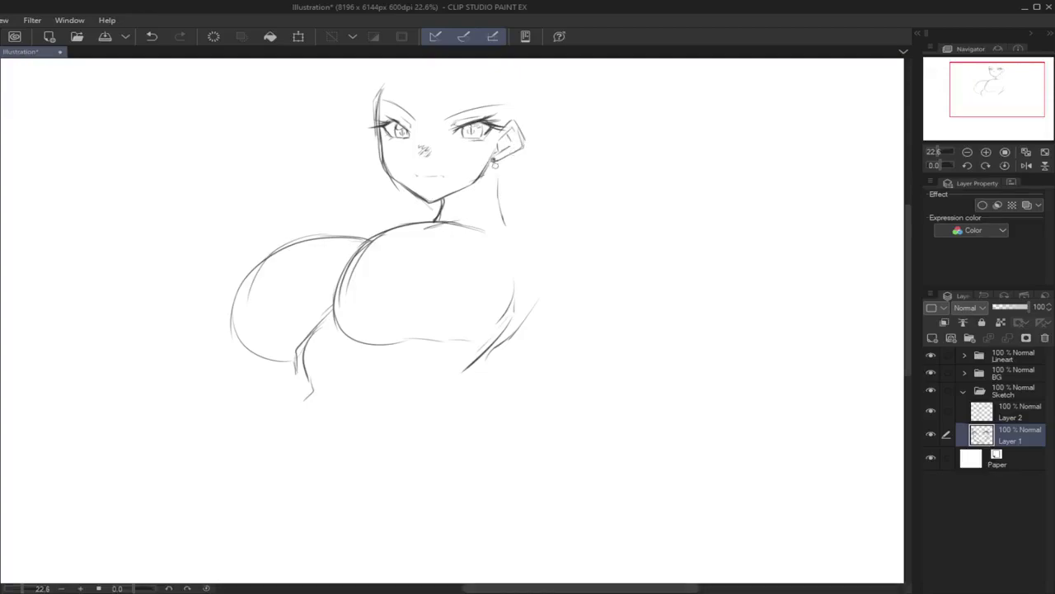
Step: Draw flared dangling earrings on both sides of the face and extend the far face contour upward
{"action": "key", "text": "ctrl+z"}
{"action": "mouse_move", "coordinate": [493, 167]}
{"action": "left_mouse_down"}
{"action": "mouse_move", "coordinate": [488, 194]}
{"action": "mouse_move", "coordinate": [502, 172]}
{"action": "mouse_move", "coordinate": [484, 201]}
{"action": "mouse_move", "coordinate": [501, 201]}
{"action": "mouse_move", "coordinate": [496, 174]}
{"action": "mouse_move", "coordinate": [477, 198]}
{"action": "mouse_move", "coordinate": [505, 173]}
{"action": "mouse_move", "coordinate": [506, 198]}
{"action": "left_mouse_up"}
{"action": "key", "text": "ctrl+z"}
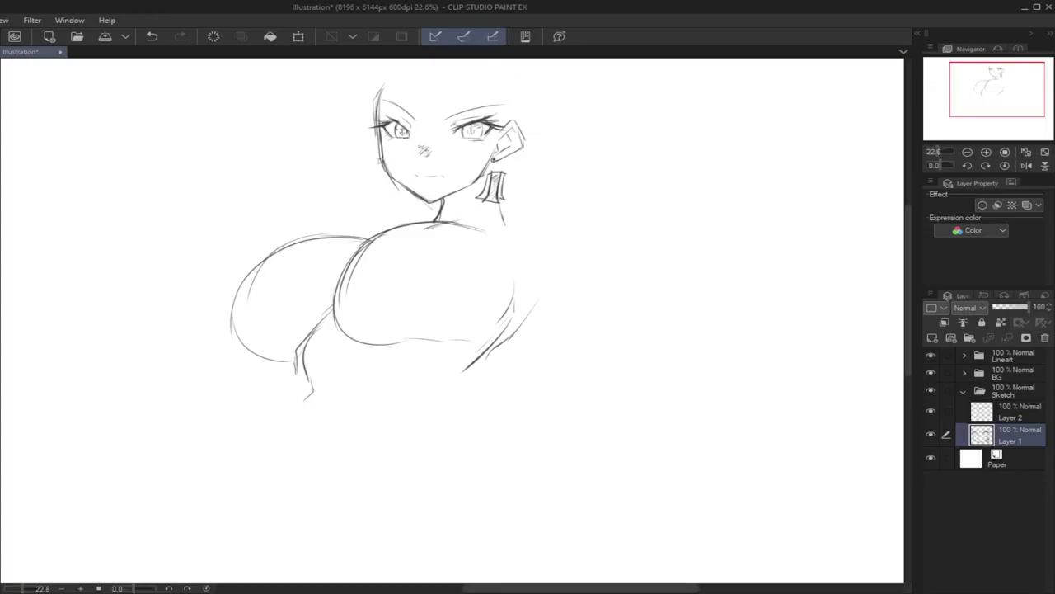
{"action": "left_click_drag", "start_coordinate": [395, 184], "coordinate": [403, 197]}
{"action": "mouse_move", "coordinate": [390, 76]}
{"action": "left_mouse_down"}
{"action": "mouse_move", "coordinate": [380, 100]}
{"action": "mouse_move", "coordinate": [383, 162]}
{"action": "left_mouse_up"}
Step: On Layer 2, darken the neck lines and sketch the near shoulder curving outward from the neck
{"action": "left_click", "coordinate": [982, 416]}
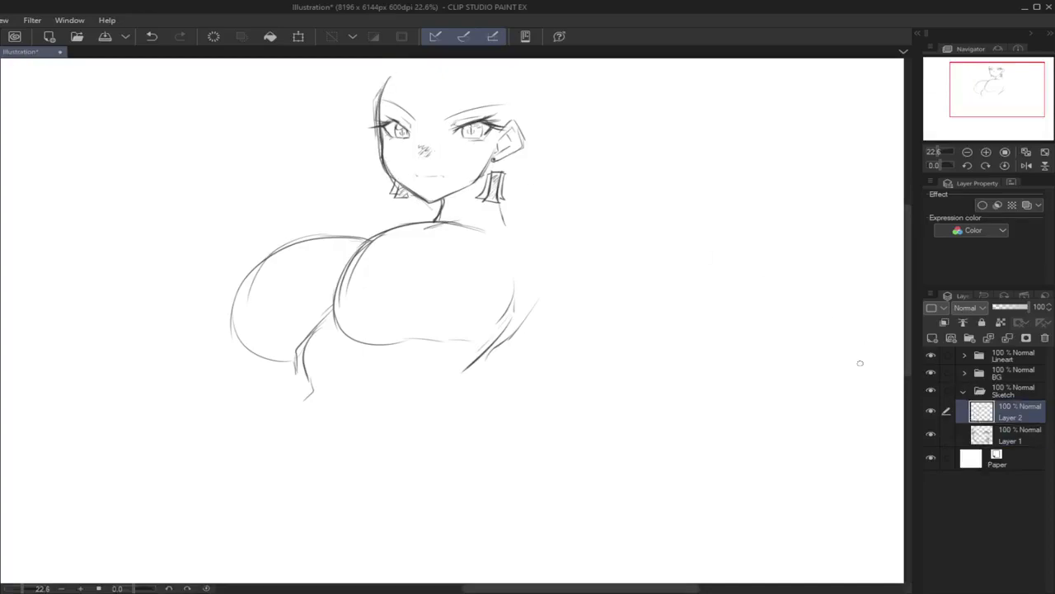
{"action": "mouse_move", "coordinate": [444, 201]}
{"action": "left_mouse_down"}
{"action": "mouse_move", "coordinate": [435, 220]}
{"action": "mouse_move", "coordinate": [440, 213]}
{"action": "left_mouse_up"}
{"action": "mouse_move", "coordinate": [504, 166]}
{"action": "left_mouse_down"}
{"action": "mouse_move", "coordinate": [502, 218]}
{"action": "mouse_move", "coordinate": [514, 203]}
{"action": "mouse_move", "coordinate": [575, 189]}
{"action": "mouse_move", "coordinate": [603, 205]}
{"action": "left_mouse_up"}
{"action": "key", "text": "ctrl+z"}
{"action": "left_click_drag", "start_coordinate": [536, 195], "coordinate": [610, 206]}
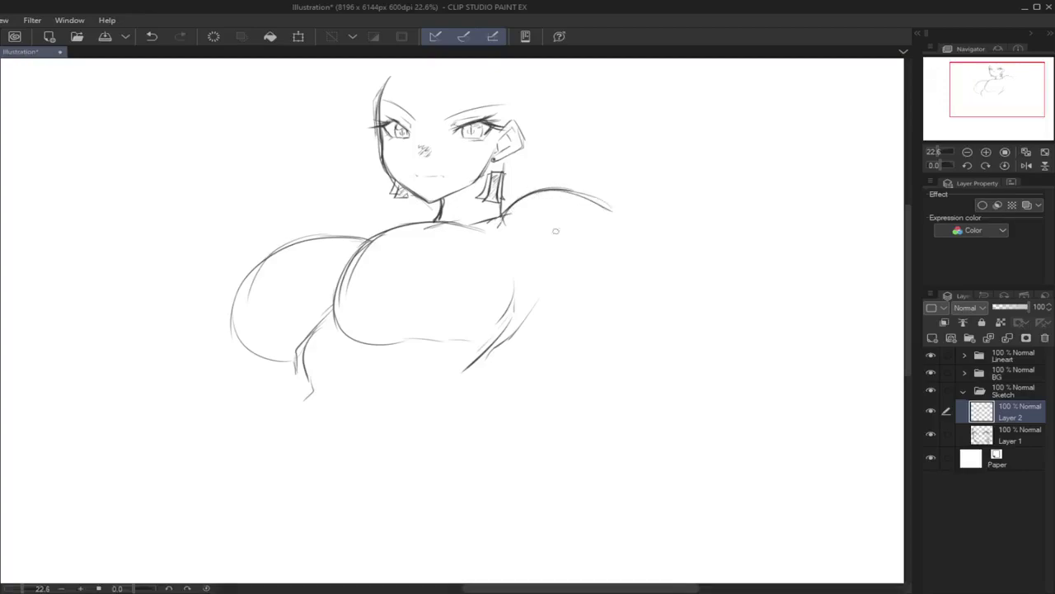
Step: Draw the underside of the raised upper arm and refine the shoulder muscle line
{"action": "mouse_move", "coordinate": [526, 263]}
{"action": "left_mouse_down"}
{"action": "mouse_move", "coordinate": [549, 292]}
{"action": "mouse_move", "coordinate": [588, 288]}
{"action": "left_mouse_up"}
{"action": "key", "text": "ctrl+z"}
{"action": "mouse_move", "coordinate": [528, 265]}
{"action": "left_mouse_down"}
{"action": "mouse_move", "coordinate": [577, 285]}
{"action": "mouse_move", "coordinate": [642, 274]}
{"action": "mouse_move", "coordinate": [595, 285]}
{"action": "left_mouse_up"}
{"action": "mouse_move", "coordinate": [622, 214]}
{"action": "left_mouse_down"}
{"action": "mouse_move", "coordinate": [606, 203]}
{"action": "mouse_move", "coordinate": [620, 213]}
{"action": "mouse_move", "coordinate": [601, 213]}
{"action": "mouse_move", "coordinate": [639, 221]}
{"action": "mouse_move", "coordinate": [601, 212]}
{"action": "left_mouse_up"}
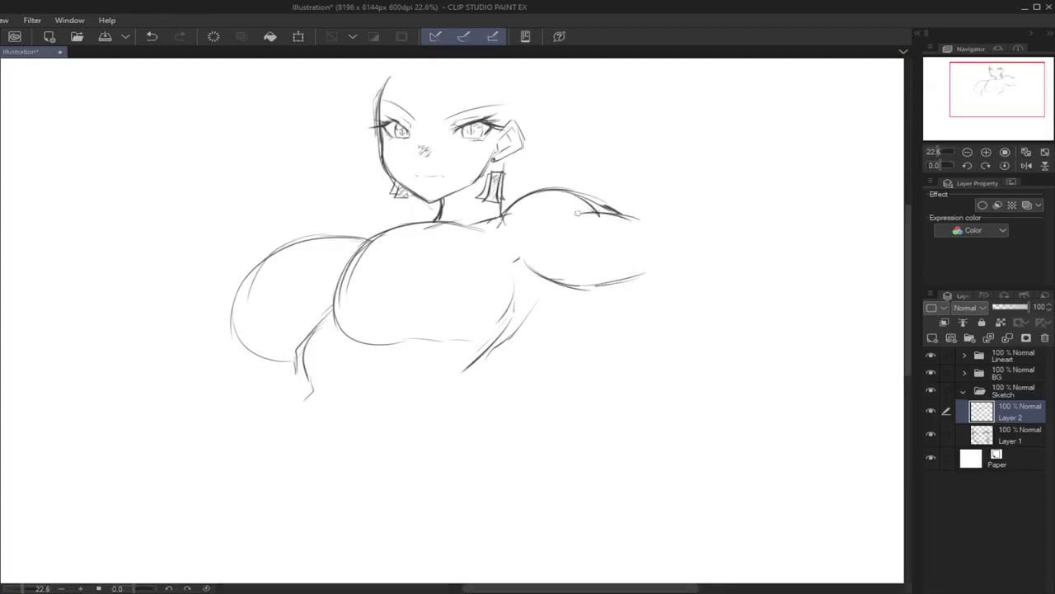
Step: Redraw the torso's near side from the armpit to the waist and darken the waist line on the far side
{"action": "left_click_drag", "start_coordinate": [550, 278], "coordinate": [494, 342]}
{"action": "key", "text": "ctrl+z"}
{"action": "mouse_move", "coordinate": [550, 279]}
{"action": "left_mouse_down"}
{"action": "mouse_move", "coordinate": [503, 344]}
{"action": "mouse_move", "coordinate": [452, 386]}
{"action": "mouse_move", "coordinate": [452, 402]}
{"action": "left_mouse_up"}
{"action": "left_click_drag", "start_coordinate": [298, 341], "coordinate": [307, 399]}
{"action": "key", "text": "ctrl+z"}
{"action": "key", "text": "ctrl+z"}
{"action": "left_click_drag", "start_coordinate": [304, 343], "coordinate": [311, 396]}
Step: Redraw the far chest outline with a larger, darker rounded contour
{"action": "mouse_move", "coordinate": [376, 235]}
{"action": "left_mouse_down"}
{"action": "mouse_move", "coordinate": [293, 225]}
{"action": "mouse_move", "coordinate": [254, 257]}
{"action": "left_mouse_up"}
{"action": "key", "text": "ctrl+z"}
{"action": "key", "text": "ctrl+z"}
{"action": "mouse_move", "coordinate": [373, 234]}
{"action": "left_mouse_down"}
{"action": "mouse_move", "coordinate": [288, 239]}
{"action": "mouse_move", "coordinate": [240, 280]}
{"action": "left_mouse_up"}
{"action": "mouse_move", "coordinate": [263, 245]}
{"action": "left_mouse_down"}
{"action": "mouse_move", "coordinate": [221, 317]}
{"action": "mouse_move", "coordinate": [254, 356]}
{"action": "left_mouse_up"}
{"action": "mouse_move", "coordinate": [223, 289]}
{"action": "left_mouse_down"}
{"action": "mouse_move", "coordinate": [230, 335]}
{"action": "mouse_move", "coordinate": [290, 361]}
{"action": "left_mouse_up"}
{"action": "mouse_move", "coordinate": [230, 312]}
{"action": "left_mouse_down"}
{"action": "mouse_move", "coordinate": [293, 360]}
{"action": "mouse_move", "coordinate": [318, 324]}
{"action": "left_mouse_up"}
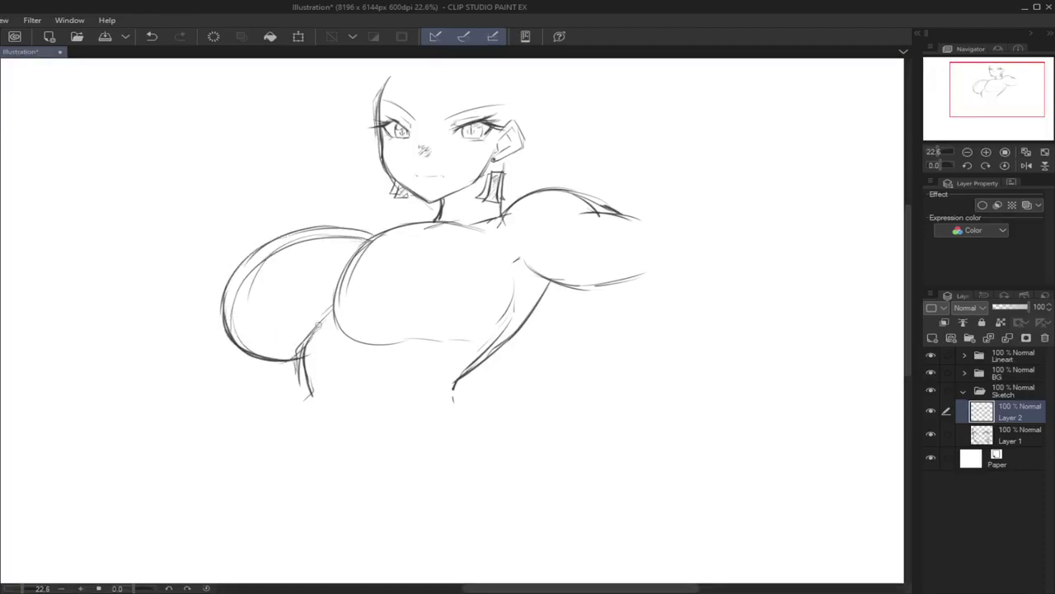
Step: Darken the near chest's outline along both sides and its lower edge, and add horizontal band lines across the neck
{"action": "mouse_move", "coordinate": [376, 240]}
{"action": "left_mouse_down"}
{"action": "mouse_move", "coordinate": [338, 317]}
{"action": "mouse_move", "coordinate": [361, 339]}
{"action": "mouse_move", "coordinate": [438, 333]}
{"action": "left_mouse_up"}
{"action": "key", "text": "ctrl+z"}
{"action": "left_click_drag", "start_coordinate": [342, 309], "coordinate": [408, 355]}
{"action": "key", "text": "ctrl+z"}
{"action": "left_click_drag", "start_coordinate": [341, 305], "coordinate": [404, 355]}
{"action": "key", "text": "ctrl+z"}
{"action": "key", "text": "ctrl+z"}
{"action": "mouse_move", "coordinate": [338, 309]}
{"action": "left_mouse_down"}
{"action": "mouse_move", "coordinate": [409, 343]}
{"action": "mouse_move", "coordinate": [479, 326]}
{"action": "mouse_move", "coordinate": [500, 304]}
{"action": "left_mouse_up"}
{"action": "key", "text": "ctrl+z"}
{"action": "mouse_move", "coordinate": [510, 269]}
{"action": "left_mouse_down"}
{"action": "mouse_move", "coordinate": [495, 328]}
{"action": "mouse_move", "coordinate": [467, 339]}
{"action": "left_mouse_up"}
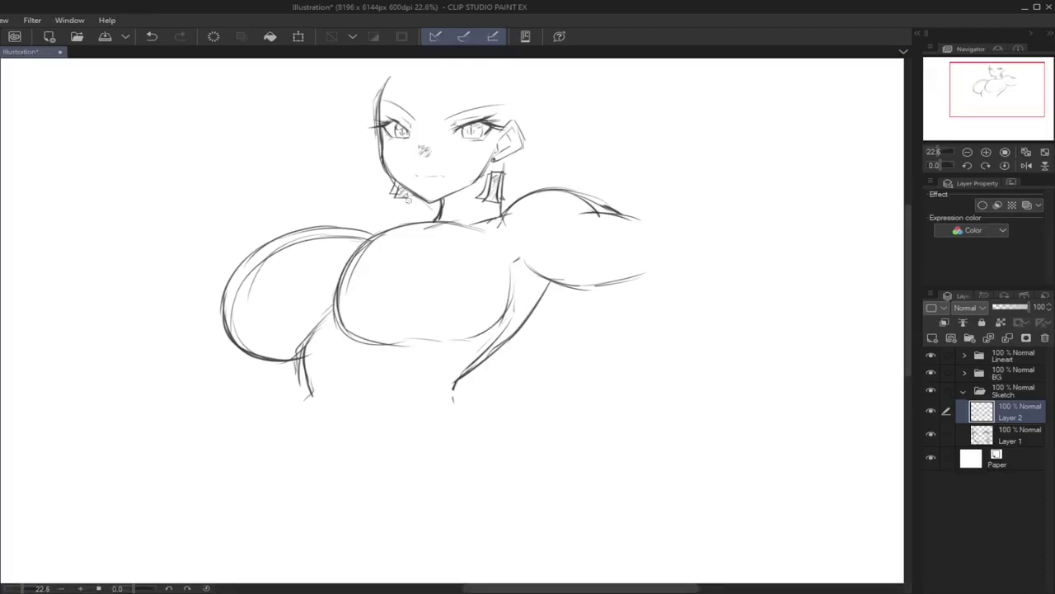
{"action": "mouse_move", "coordinate": [449, 196]}
{"action": "left_mouse_down"}
{"action": "mouse_move", "coordinate": [481, 193]}
{"action": "mouse_move", "coordinate": [446, 197]}
{"action": "mouse_move", "coordinate": [493, 212]}
{"action": "left_mouse_up"}
{"action": "key", "text": "ctrl+z"}
Step: Flip the canvas view horizontally and sketch the chest's lower edge, a rib crease and both hip curves below the waist
{"action": "left_click", "coordinate": [1026, 165]}
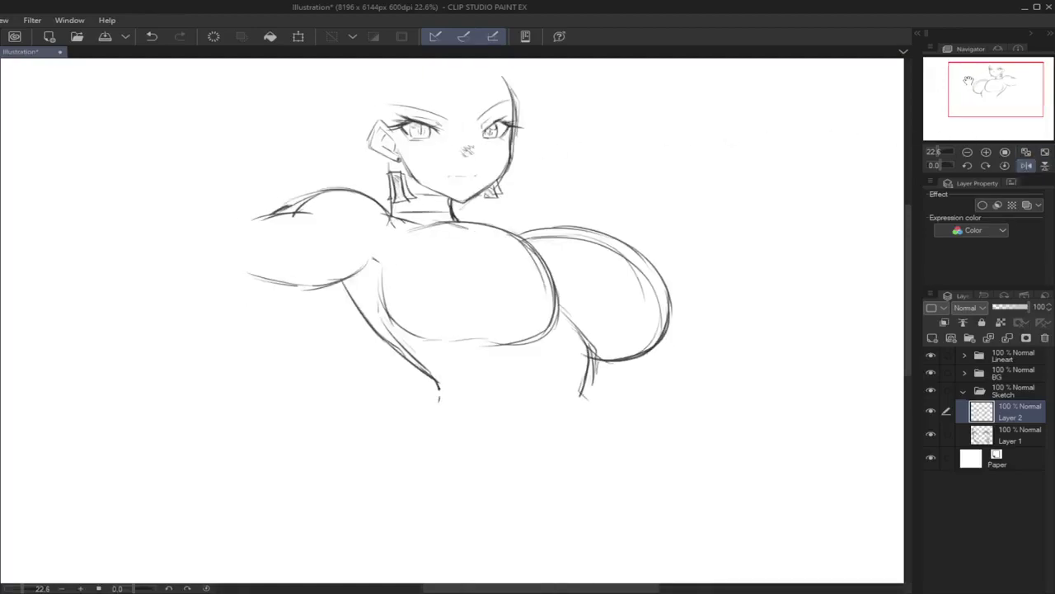
{"action": "mouse_move", "coordinate": [323, 255]}
{"action": "left_mouse_down"}
{"action": "mouse_move", "coordinate": [346, 321]}
{"action": "mouse_move", "coordinate": [468, 334]}
{"action": "left_mouse_up"}
{"action": "left_click_drag", "start_coordinate": [497, 294], "coordinate": [491, 368]}
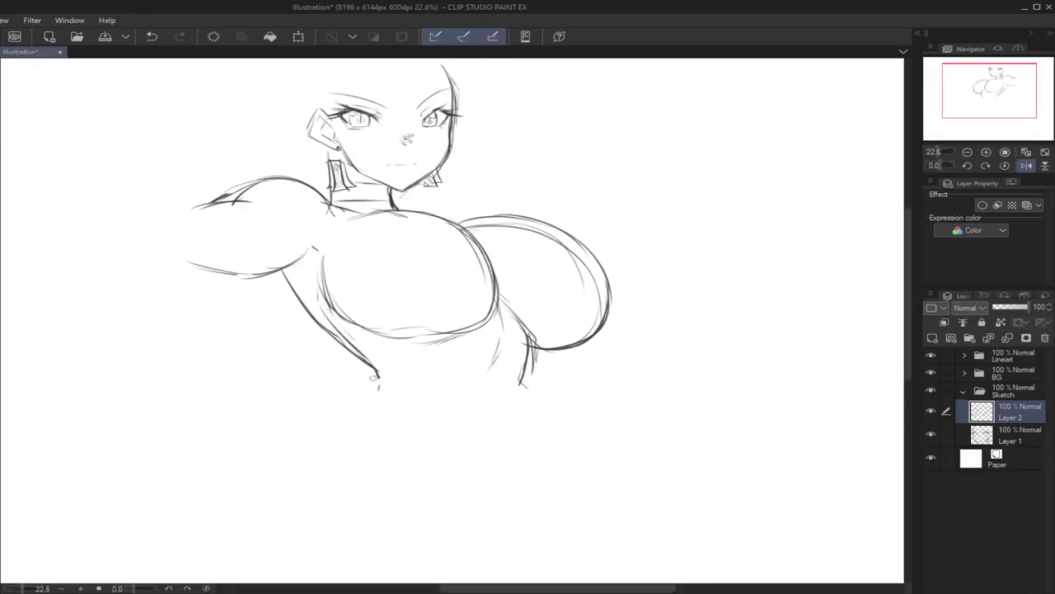
{"action": "left_click_drag", "start_coordinate": [380, 384], "coordinate": [330, 452]}
{"action": "mouse_move", "coordinate": [520, 376]}
{"action": "left_mouse_down"}
{"action": "mouse_move", "coordinate": [537, 437]}
{"action": "mouse_move", "coordinate": [528, 482]}
{"action": "left_mouse_up"}
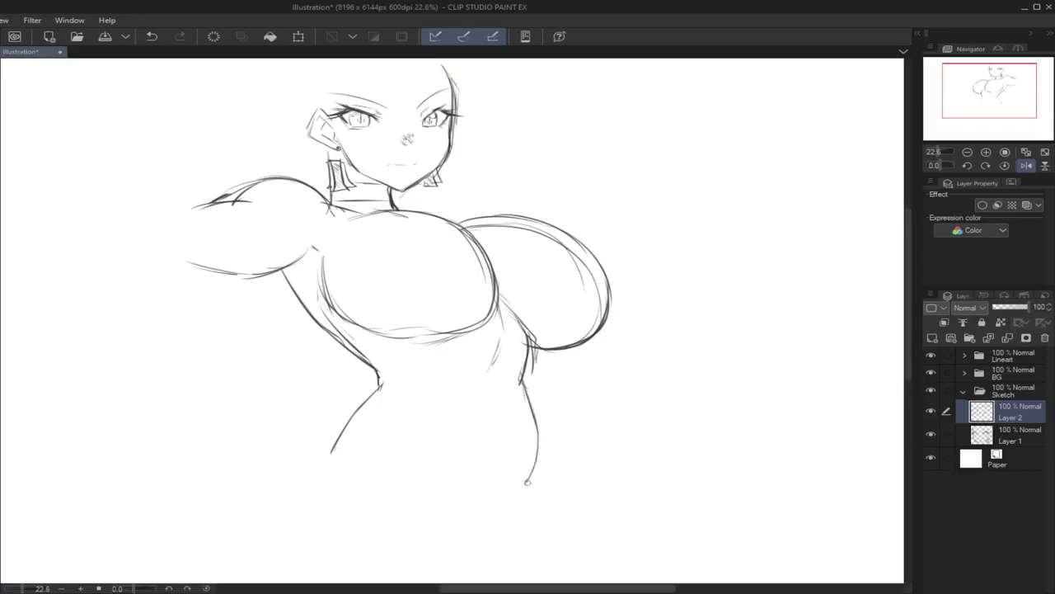
Step: Restore the unflipped canvas view and erase the near chest's upper and inner contours plus the stray inner lines on the far chest
{"action": "left_click", "coordinate": [1027, 165]}
{"action": "mouse_move", "coordinate": [308, 233]}
{"action": "left_mouse_down"}
{"action": "mouse_move", "coordinate": [327, 262]}
{"action": "mouse_move", "coordinate": [321, 313]}
{"action": "left_mouse_up"}
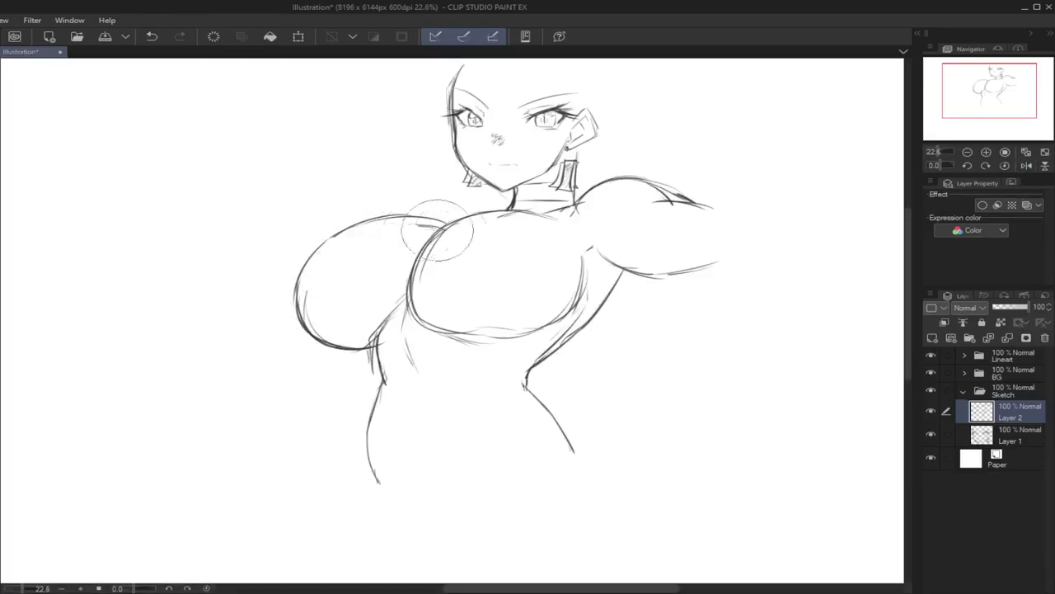
{"action": "key", "text": "ctrl+z"}
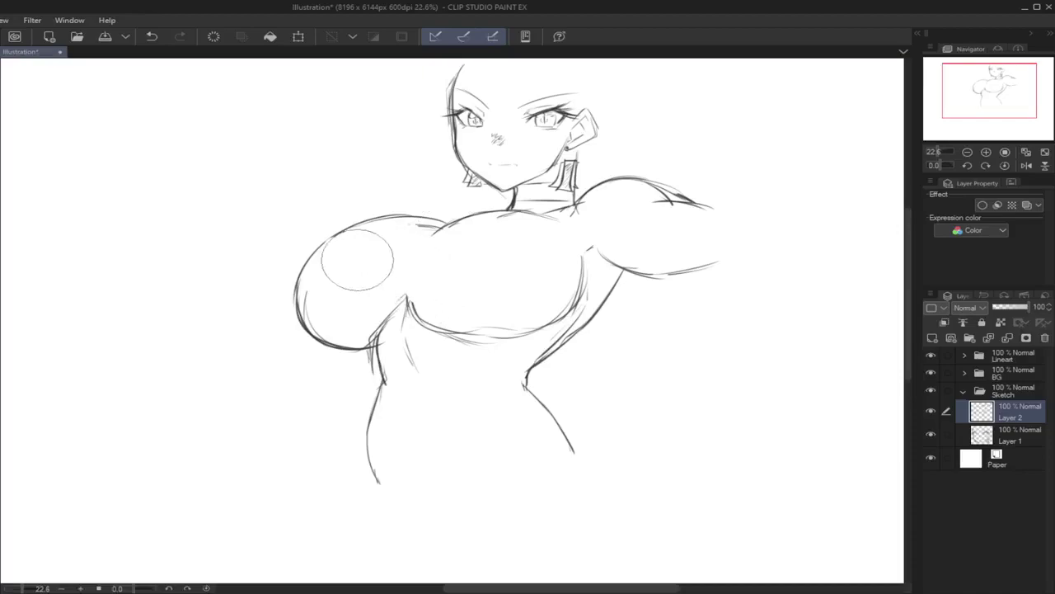
{"action": "left_click_drag", "start_coordinate": [310, 287], "coordinate": [321, 313]}
{"action": "mouse_move", "coordinate": [411, 234]}
{"action": "left_mouse_down"}
{"action": "mouse_move", "coordinate": [467, 227]}
{"action": "mouse_move", "coordinate": [435, 250]}
{"action": "mouse_move", "coordinate": [456, 229]}
{"action": "mouse_move", "coordinate": [536, 232]}
{"action": "left_mouse_up"}
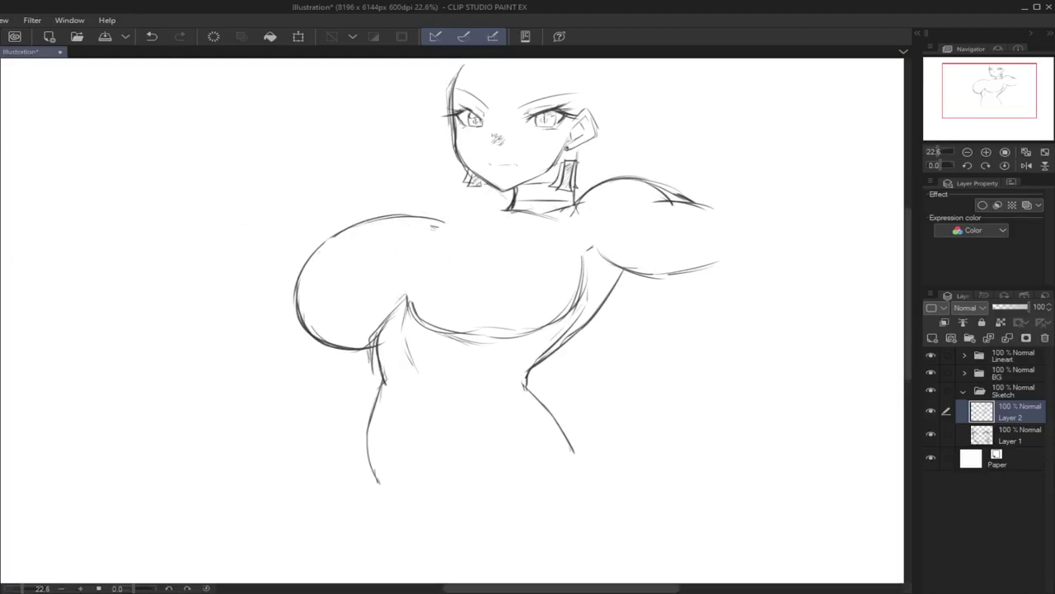
Step: Redraw the near chest as a rounder contour, covering its upper edge, inner side and lower curve
{"action": "key", "text": "ctrl+z"}
{"action": "mouse_move", "coordinate": [548, 215]}
{"action": "left_mouse_down"}
{"action": "mouse_move", "coordinate": [441, 219]}
{"action": "mouse_move", "coordinate": [407, 264]}
{"action": "left_mouse_up"}
{"action": "key", "text": "ctrl+z"}
{"action": "left_click_drag", "start_coordinate": [440, 223], "coordinate": [404, 311]}
{"action": "mouse_move", "coordinate": [421, 234]}
{"action": "left_mouse_down"}
{"action": "mouse_move", "coordinate": [405, 261]}
{"action": "mouse_move", "coordinate": [415, 302]}
{"action": "mouse_move", "coordinate": [407, 258]}
{"action": "mouse_move", "coordinate": [505, 331]}
{"action": "mouse_move", "coordinate": [448, 311]}
{"action": "mouse_move", "coordinate": [521, 331]}
{"action": "left_mouse_up"}
{"action": "left_click_drag", "start_coordinate": [532, 333], "coordinate": [568, 293]}
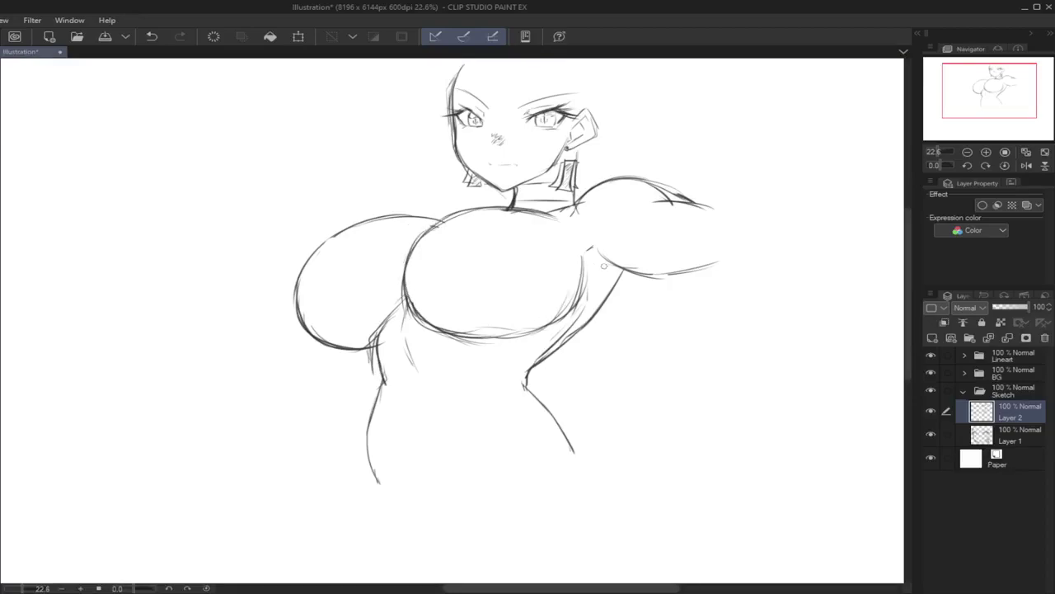
Step: Darken the torso line from the armpit to the waist, the underarm edge and the line across the outer shoulder
{"action": "mouse_move", "coordinate": [625, 268]}
{"action": "left_mouse_down"}
{"action": "mouse_move", "coordinate": [594, 293]}
{"action": "mouse_move", "coordinate": [573, 334]}
{"action": "mouse_move", "coordinate": [521, 373]}
{"action": "left_mouse_up"}
{"action": "mouse_move", "coordinate": [608, 283]}
{"action": "left_mouse_down"}
{"action": "mouse_move", "coordinate": [587, 251]}
{"action": "mouse_move", "coordinate": [586, 294]}
{"action": "mouse_move", "coordinate": [624, 276]}
{"action": "mouse_move", "coordinate": [610, 261]}
{"action": "mouse_move", "coordinate": [668, 279]}
{"action": "left_mouse_up"}
{"action": "left_click_drag", "start_coordinate": [651, 205], "coordinate": [714, 208]}
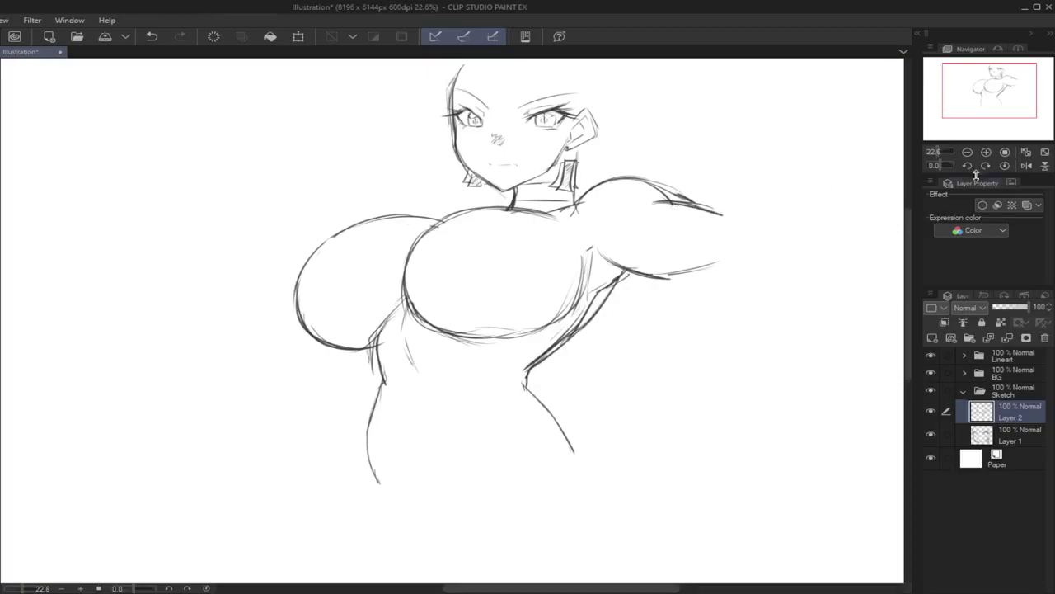
Step: Flip the canvas view, then scale down, slightly rotate and reposition Layer 1 and Layer 2 together with a transform
{"action": "left_click", "coordinate": [1027, 165]}
{"action": "left_click_drag", "start_coordinate": [946, 154], "coordinate": [938, 154]}
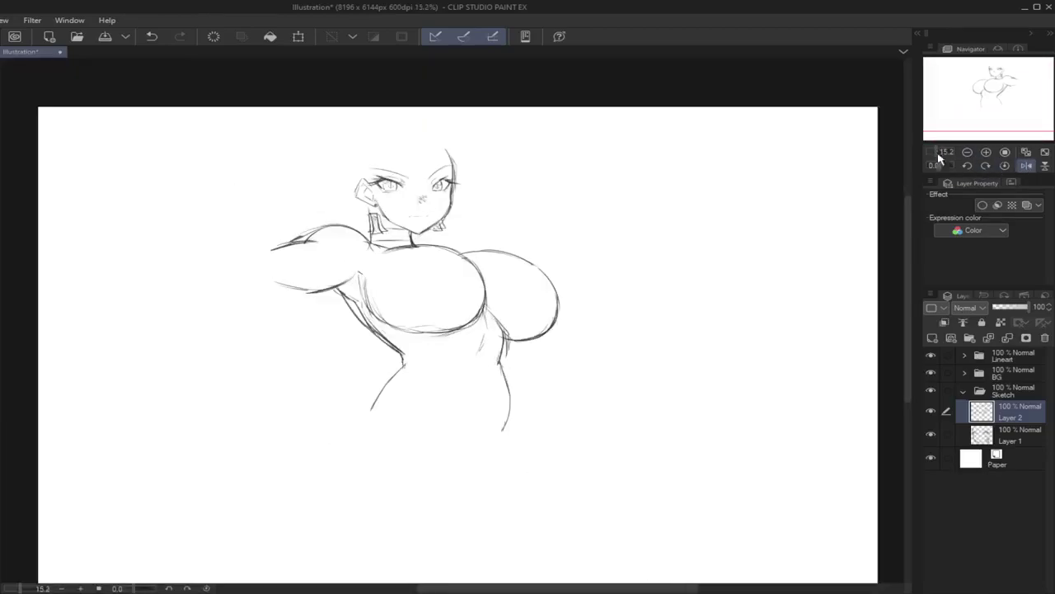
{"action": "left_click", "coordinate": [1023, 434], "text": "ctrl"}
{"action": "key", "text": "ctrl+t"}
{"action": "left_click_drag", "start_coordinate": [607, 249], "coordinate": [495, 215]}
{"action": "left_click_drag", "start_coordinate": [473, 250], "coordinate": [522, 201]}
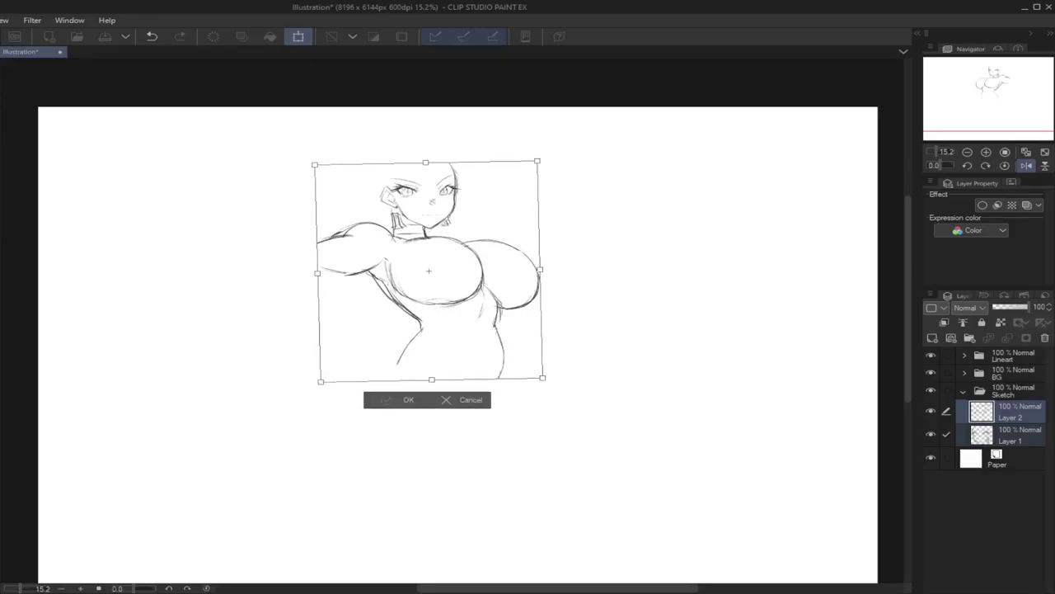
{"action": "left_click", "coordinate": [409, 399]}
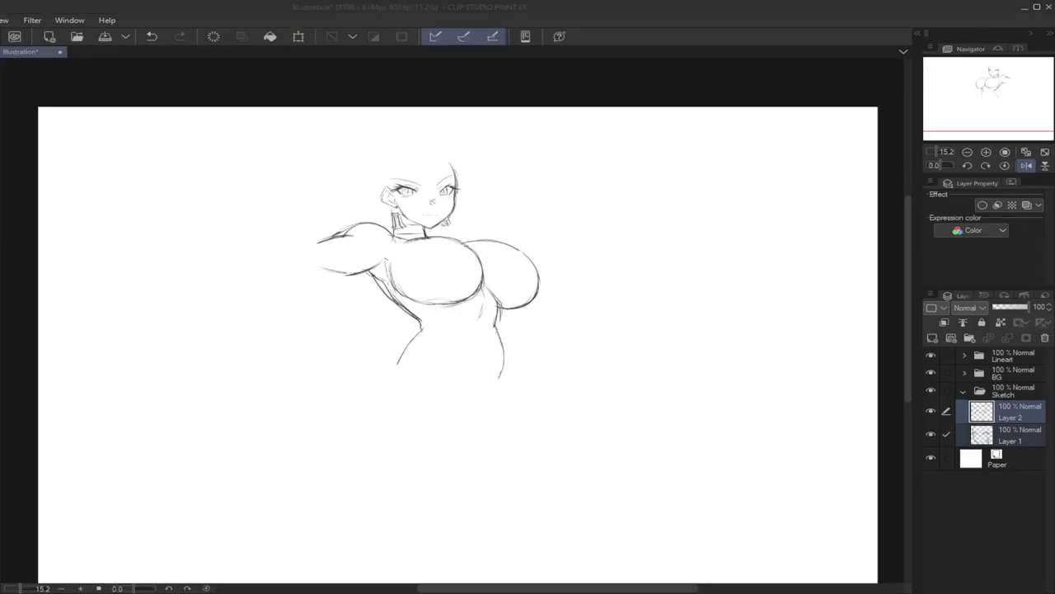
Step: Restore the unflipped view, add a new layer above Layer 2 and sketch the central bangs falling between the eyes
{"action": "left_click", "coordinate": [1026, 166]}
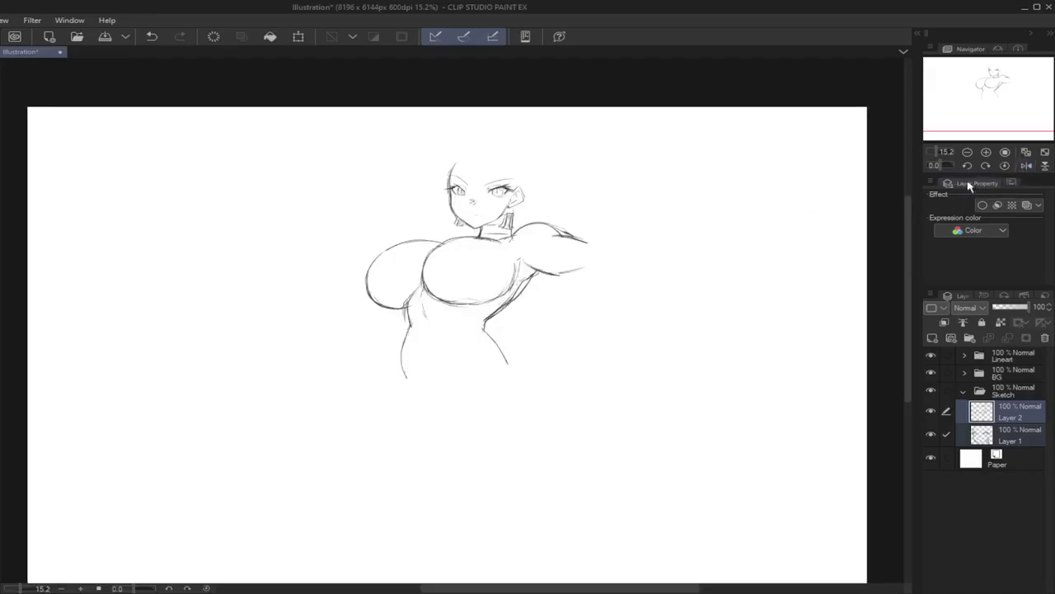
{"action": "left_click_drag", "start_coordinate": [944, 154], "coordinate": [940, 155]}
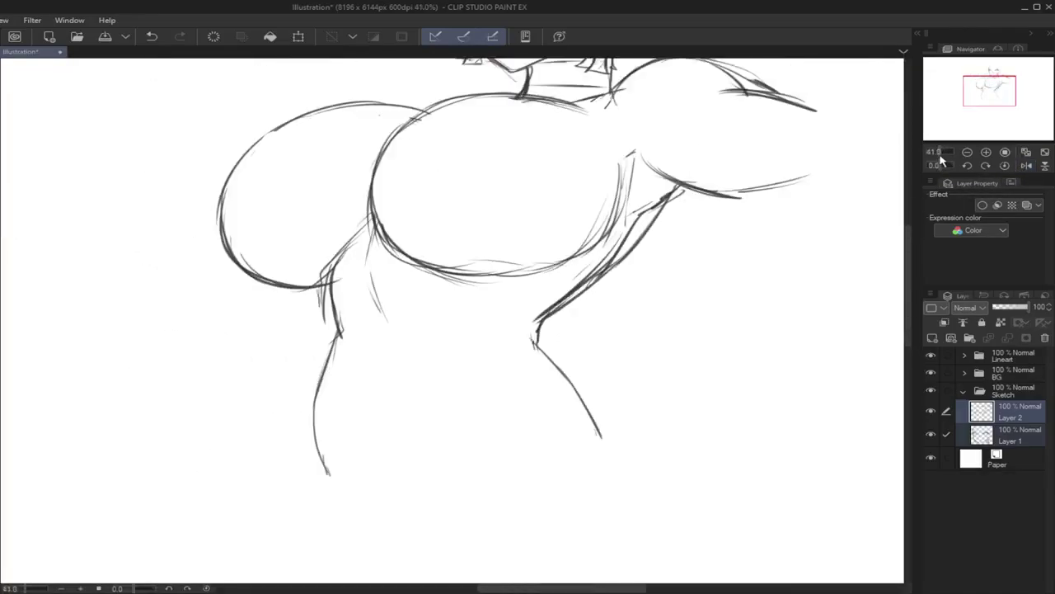
{"action": "left_click_drag", "start_coordinate": [978, 95], "coordinate": [982, 88]}
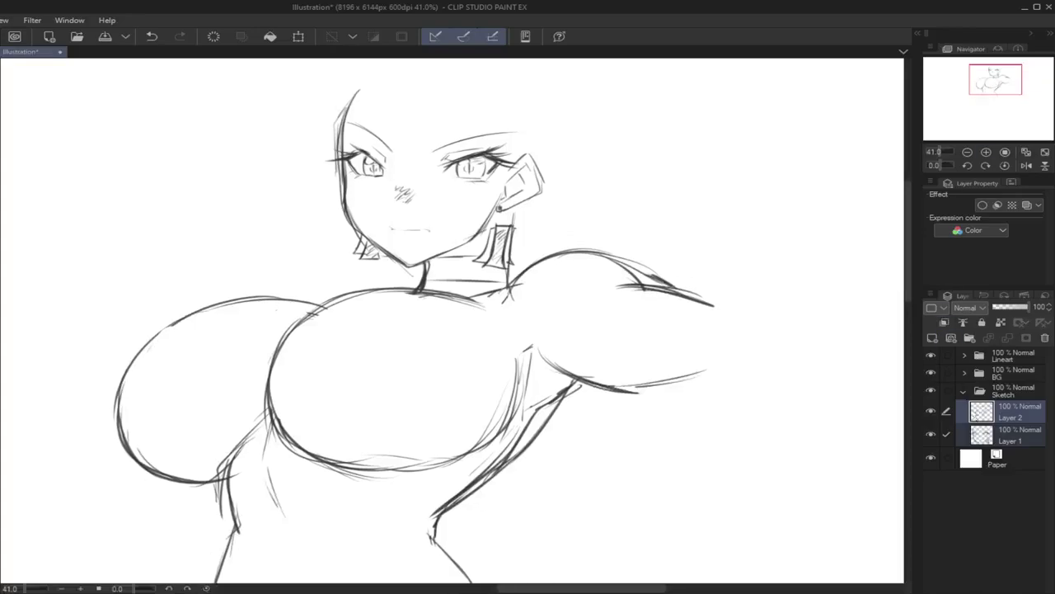
{"action": "left_click", "coordinate": [983, 417]}
{"action": "left_click", "coordinate": [933, 338]}
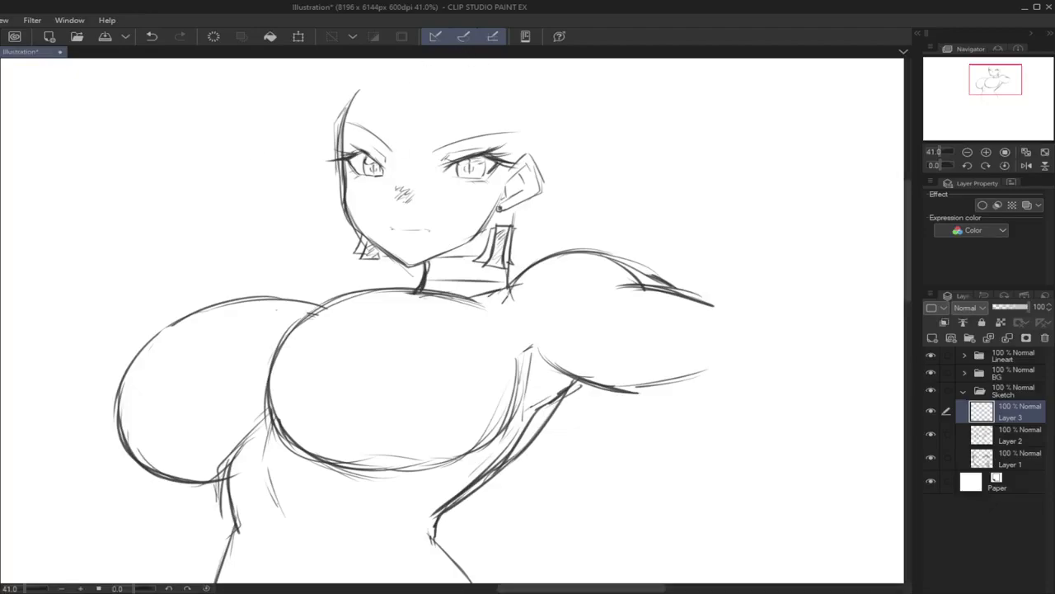
{"action": "mouse_move", "coordinate": [393, 82]}
{"action": "left_mouse_down"}
{"action": "mouse_move", "coordinate": [387, 161]}
{"action": "mouse_move", "coordinate": [413, 192]}
{"action": "mouse_move", "coordinate": [447, 107]}
{"action": "mouse_move", "coordinate": [430, 177]}
{"action": "left_mouse_up"}
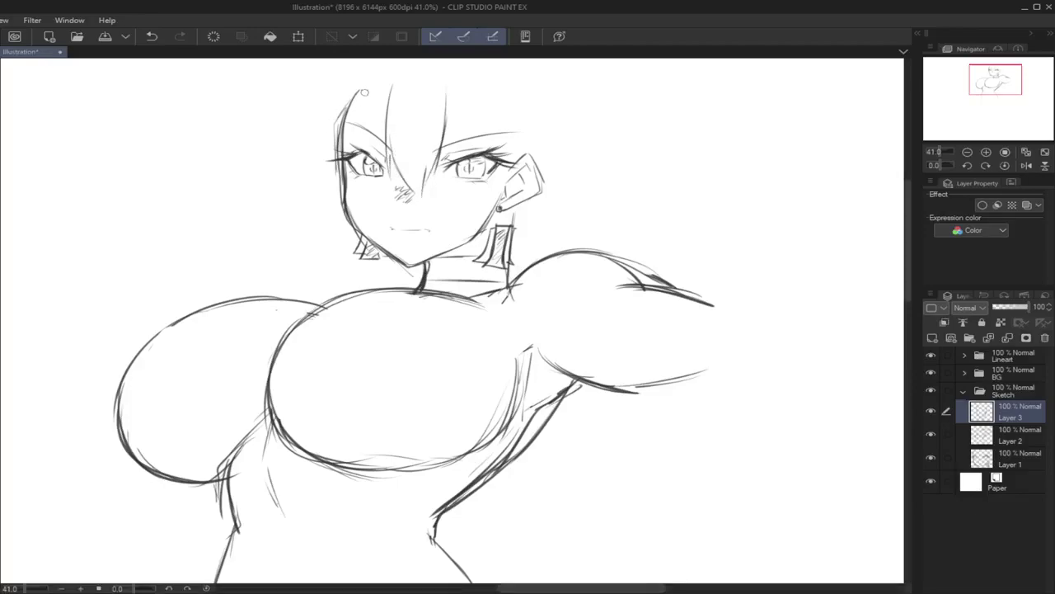
Step: Sketch thin bang strands over the far temple and eye, and try further strands above the near eye
{"action": "left_click_drag", "start_coordinate": [361, 94], "coordinate": [343, 162]}
{"action": "left_click_drag", "start_coordinate": [352, 121], "coordinate": [344, 154]}
{"action": "left_click_drag", "start_coordinate": [365, 91], "coordinate": [358, 161]}
{"action": "left_click_drag", "start_coordinate": [367, 117], "coordinate": [357, 158]}
{"action": "left_click_drag", "start_coordinate": [371, 98], "coordinate": [385, 163]}
{"action": "key", "text": "ctrl+z"}
{"action": "mouse_move", "coordinate": [446, 88]}
{"action": "left_mouse_down"}
{"action": "mouse_move", "coordinate": [463, 158]}
{"action": "mouse_move", "coordinate": [455, 124]}
{"action": "mouse_move", "coordinate": [475, 155]}
{"action": "mouse_move", "coordinate": [467, 125]}
{"action": "mouse_move", "coordinate": [488, 132]}
{"action": "left_mouse_up"}
{"action": "key", "text": "ctrl+z"}
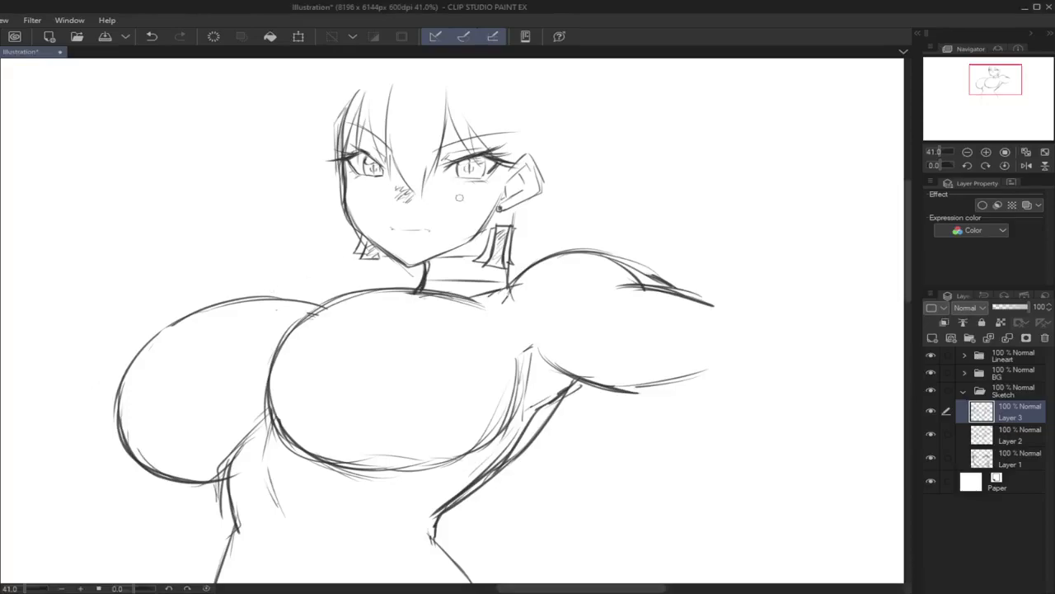
Step: Sketch the hair on the far side of the face, with inner strands and a curved outer edge reaching the cheek
{"action": "left_click_drag", "start_coordinate": [998, 80], "coordinate": [997, 78]}
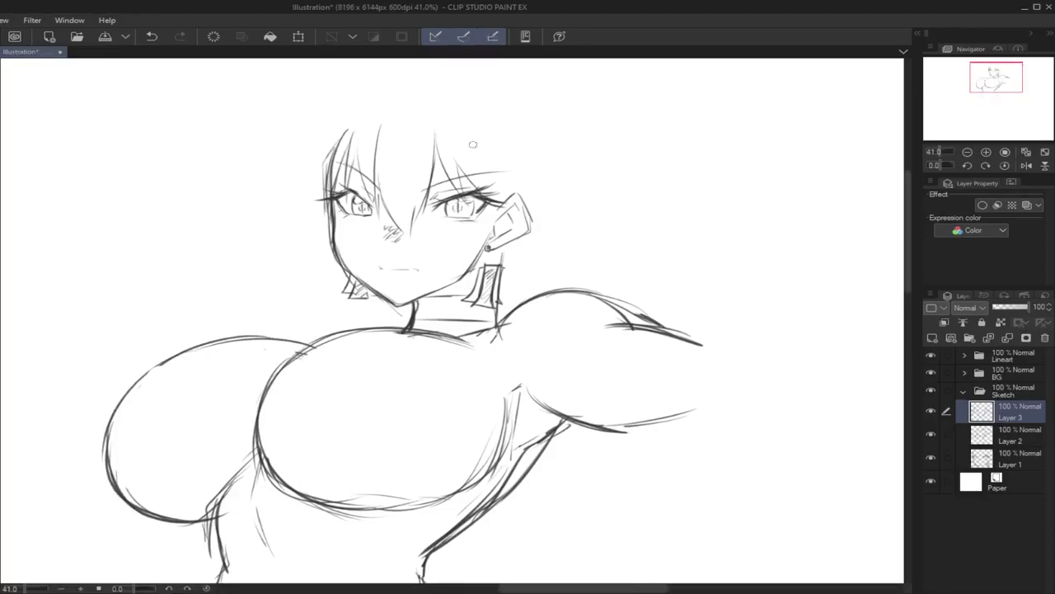
{"action": "left_click_drag", "start_coordinate": [355, 120], "coordinate": [327, 192]}
{"action": "mouse_move", "coordinate": [305, 149]}
{"action": "left_mouse_down"}
{"action": "mouse_move", "coordinate": [298, 206]}
{"action": "mouse_move", "coordinate": [319, 235]}
{"action": "mouse_move", "coordinate": [303, 198]}
{"action": "mouse_move", "coordinate": [342, 245]}
{"action": "left_mouse_up"}
{"action": "left_click_drag", "start_coordinate": [313, 129], "coordinate": [301, 198]}
{"action": "left_click_drag", "start_coordinate": [307, 159], "coordinate": [304, 204]}
Step: Sketch the near-side hair with pointed locks crossing the ear and a vertical outer edge beside the eye
{"action": "mouse_move", "coordinate": [490, 145]}
{"action": "left_mouse_down"}
{"action": "mouse_move", "coordinate": [486, 219]}
{"action": "mouse_move", "coordinate": [468, 249]}
{"action": "left_mouse_up"}
{"action": "left_click_drag", "start_coordinate": [493, 206], "coordinate": [458, 259]}
{"action": "left_click_drag", "start_coordinate": [499, 228], "coordinate": [459, 257]}
{"action": "left_click_drag", "start_coordinate": [519, 192], "coordinate": [493, 232]}
{"action": "left_click_drag", "start_coordinate": [523, 137], "coordinate": [512, 221]}
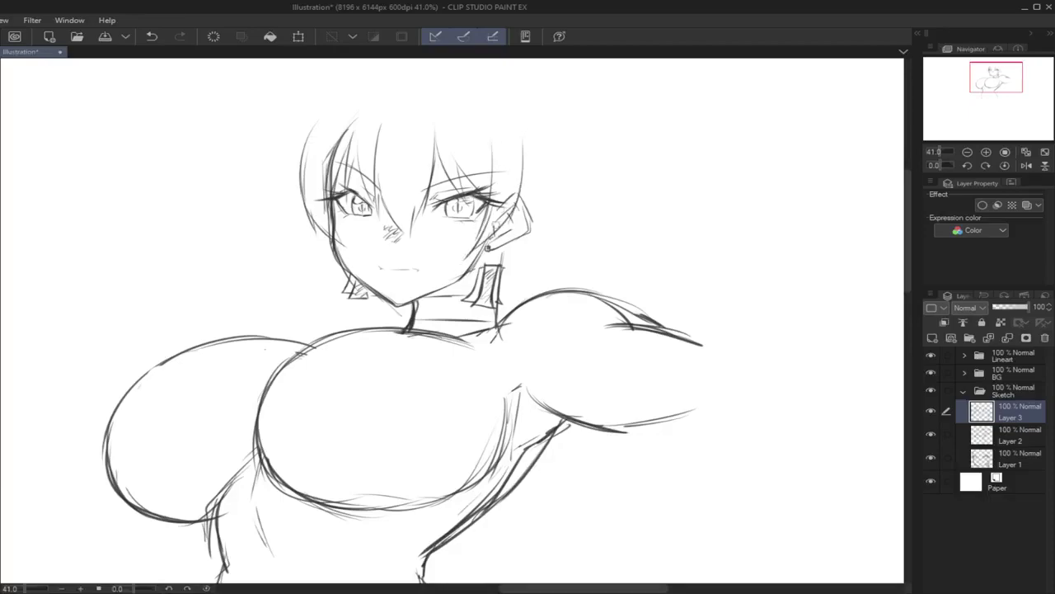
{"action": "left_click_drag", "start_coordinate": [525, 165], "coordinate": [484, 258]}
{"action": "mouse_move", "coordinate": [517, 136]}
{"action": "left_mouse_down"}
{"action": "mouse_move", "coordinate": [528, 180]}
{"action": "mouse_move", "coordinate": [511, 219]}
{"action": "left_mouse_up"}
Step: Extend the far outer hair curve up toward the crown and add a loose strand below it
{"action": "left_click_drag", "start_coordinate": [334, 107], "coordinate": [305, 174]}
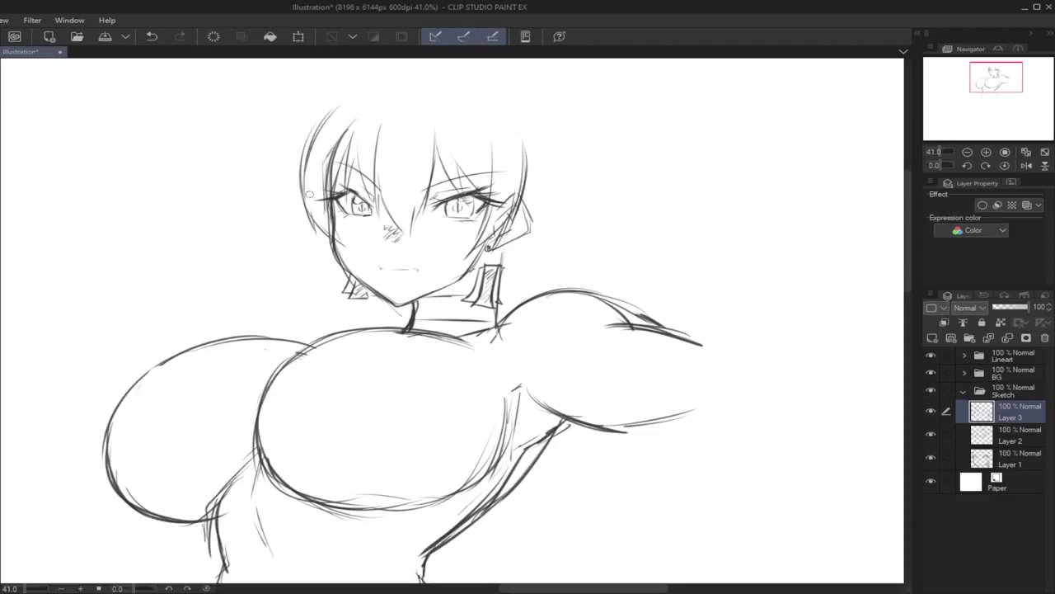
{"action": "left_click_drag", "start_coordinate": [365, 94], "coordinate": [316, 139]}
{"action": "left_click_drag", "start_coordinate": [305, 241], "coordinate": [304, 266]}
Step: Flip the canvas view and sketch hair strands falling behind the jaw and neck on both sides
{"action": "left_click", "coordinate": [1026, 165]}
{"action": "left_click_drag", "start_coordinate": [1001, 74], "coordinate": [996, 76]}
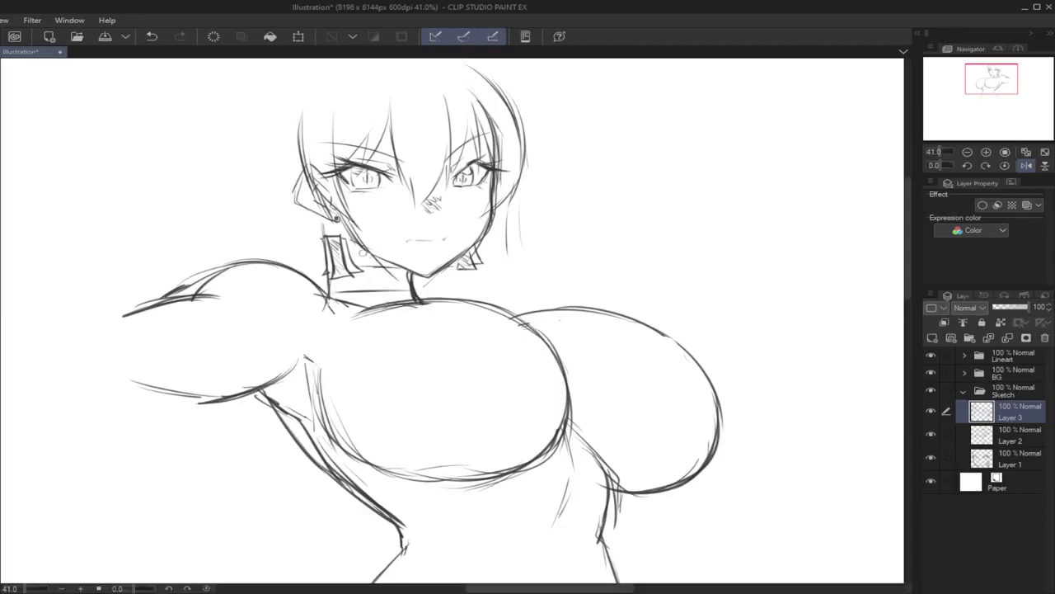
{"action": "mouse_move", "coordinate": [299, 218]}
{"action": "left_mouse_down"}
{"action": "mouse_move", "coordinate": [349, 302]}
{"action": "mouse_move", "coordinate": [392, 302]}
{"action": "left_mouse_up"}
{"action": "left_click_drag", "start_coordinate": [493, 211], "coordinate": [512, 278]}
{"action": "left_click_drag", "start_coordinate": [495, 225], "coordinate": [523, 310]}
{"action": "left_click_drag", "start_coordinate": [498, 248], "coordinate": [522, 312]}
{"action": "mouse_move", "coordinate": [500, 269]}
{"action": "left_mouse_down"}
{"action": "mouse_move", "coordinate": [501, 305]}
{"action": "mouse_move", "coordinate": [479, 306]}
{"action": "left_mouse_up"}
{"action": "mouse_move", "coordinate": [462, 276]}
{"action": "left_mouse_down"}
{"action": "mouse_move", "coordinate": [472, 291]}
{"action": "mouse_move", "coordinate": [462, 302]}
{"action": "left_mouse_up"}
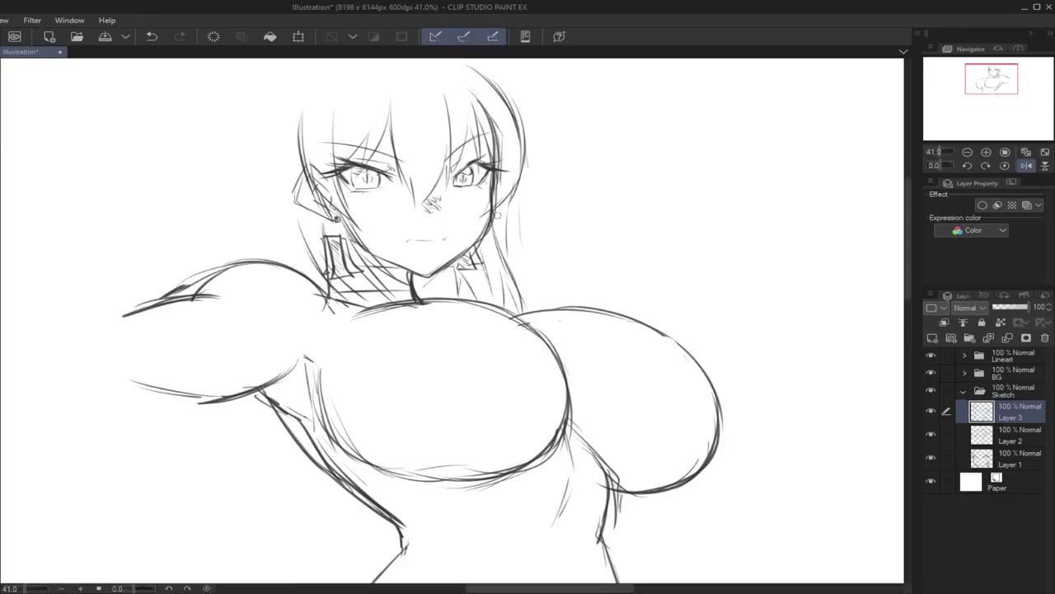
Step: Add an outward-curving lock beside the far cheek and tapered strands falling onto the near shoulder
{"action": "left_click_drag", "start_coordinate": [496, 221], "coordinate": [538, 268]}
{"action": "left_click_drag", "start_coordinate": [498, 231], "coordinate": [554, 268]}
{"action": "mouse_move", "coordinate": [294, 207]}
{"action": "left_mouse_down"}
{"action": "mouse_move", "coordinate": [298, 232]}
{"action": "mouse_move", "coordinate": [306, 210]}
{"action": "mouse_move", "coordinate": [277, 270]}
{"action": "left_mouse_up"}
{"action": "mouse_move", "coordinate": [295, 228]}
{"action": "left_mouse_down"}
{"action": "mouse_move", "coordinate": [272, 262]}
{"action": "mouse_move", "coordinate": [282, 262]}
{"action": "left_mouse_up"}
{"action": "left_click_drag", "start_coordinate": [310, 207], "coordinate": [293, 251]}
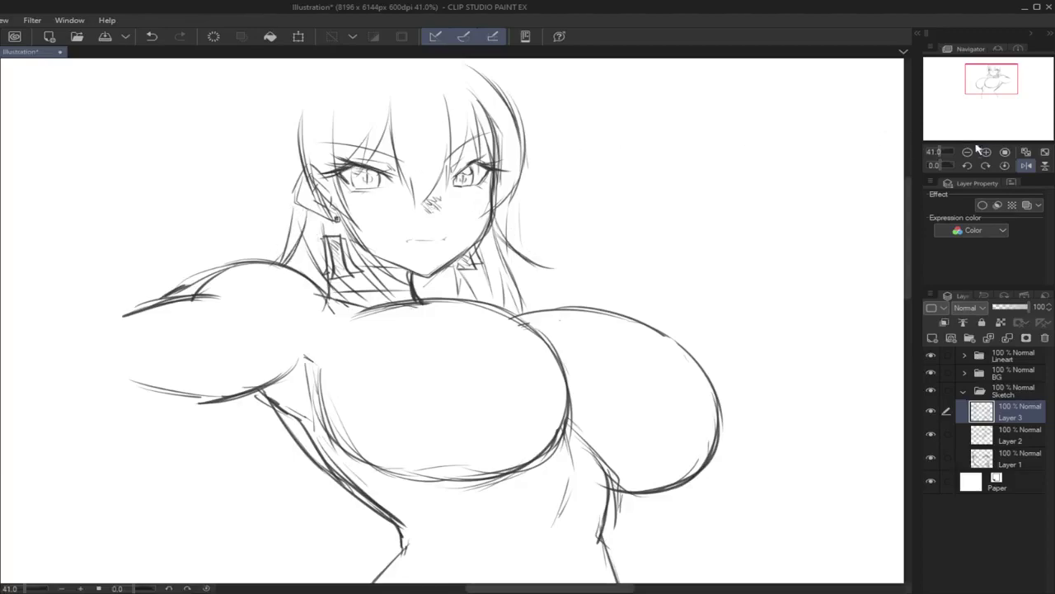
Step: Erase the ear, near earring and hair-covered face edges on Layer 1 while dimmed to 54% opacity, and restore its opacity to 100%
{"action": "left_click", "coordinate": [1027, 164]}
{"action": "left_click", "coordinate": [997, 458]}
{"action": "left_click", "coordinate": [1016, 308]}
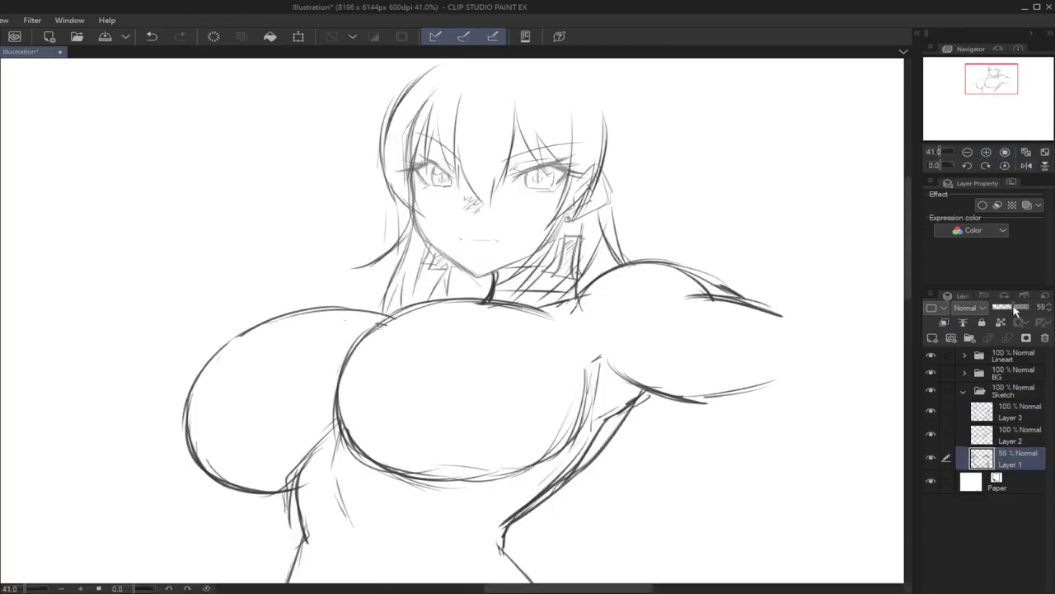
{"action": "left_click_drag", "start_coordinate": [1014, 308], "coordinate": [1013, 309]}
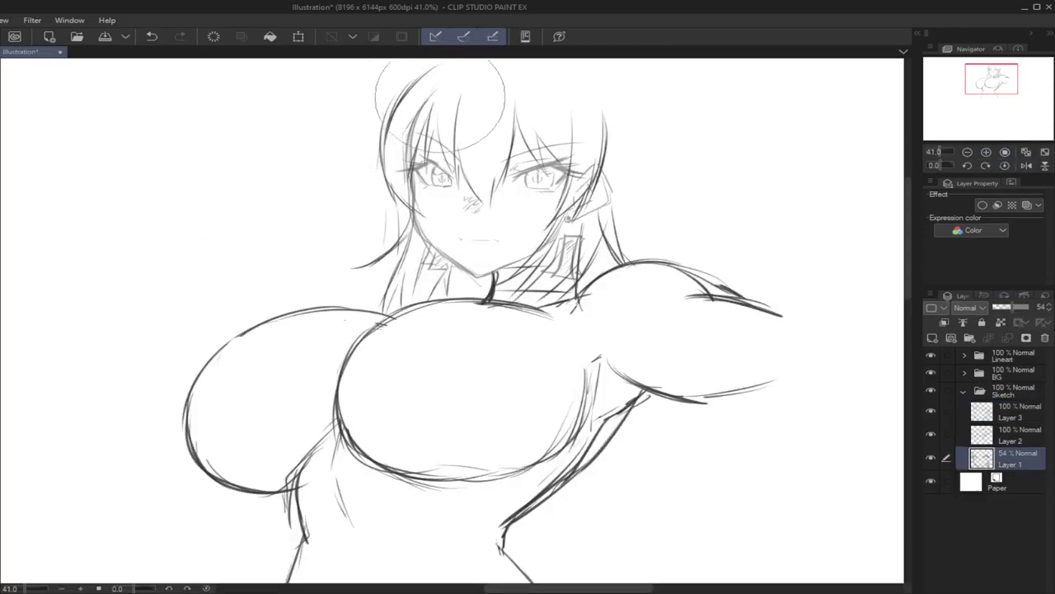
{"action": "mouse_move", "coordinate": [584, 185]}
{"action": "left_mouse_down"}
{"action": "mouse_move", "coordinate": [572, 215]}
{"action": "mouse_move", "coordinate": [600, 200]}
{"action": "mouse_move", "coordinate": [590, 190]}
{"action": "mouse_move", "coordinate": [596, 168]}
{"action": "mouse_move", "coordinate": [601, 206]}
{"action": "mouse_move", "coordinate": [589, 188]}
{"action": "left_mouse_up"}
{"action": "mouse_move", "coordinate": [561, 248]}
{"action": "left_mouse_down"}
{"action": "mouse_move", "coordinate": [544, 281]}
{"action": "mouse_move", "coordinate": [536, 277]}
{"action": "mouse_move", "coordinate": [577, 248]}
{"action": "mouse_move", "coordinate": [538, 207]}
{"action": "left_mouse_up"}
{"action": "mouse_move", "coordinate": [420, 133]}
{"action": "left_mouse_down"}
{"action": "mouse_move", "coordinate": [427, 102]}
{"action": "mouse_move", "coordinate": [419, 142]}
{"action": "mouse_move", "coordinate": [399, 159]}
{"action": "mouse_move", "coordinate": [407, 145]}
{"action": "mouse_move", "coordinate": [416, 206]}
{"action": "mouse_move", "coordinate": [407, 192]}
{"action": "left_mouse_up"}
{"action": "mouse_move", "coordinate": [564, 200]}
{"action": "left_mouse_down"}
{"action": "mouse_move", "coordinate": [545, 252]}
{"action": "mouse_move", "coordinate": [562, 254]}
{"action": "mouse_move", "coordinate": [551, 239]}
{"action": "left_mouse_up"}
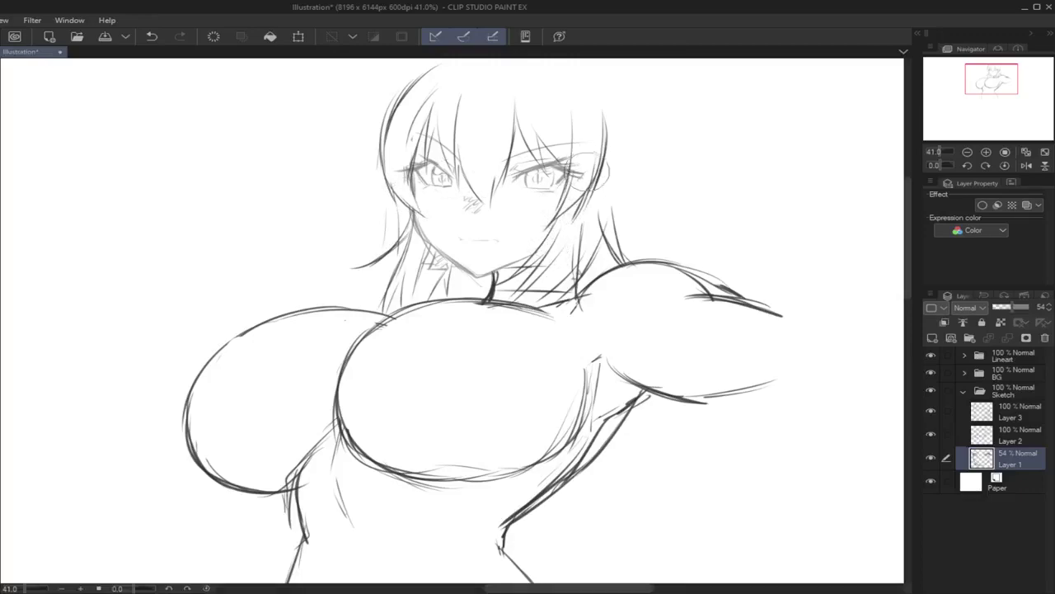
{"action": "left_click_drag", "start_coordinate": [400, 132], "coordinate": [438, 82]}
{"action": "left_click", "coordinate": [1031, 306]}
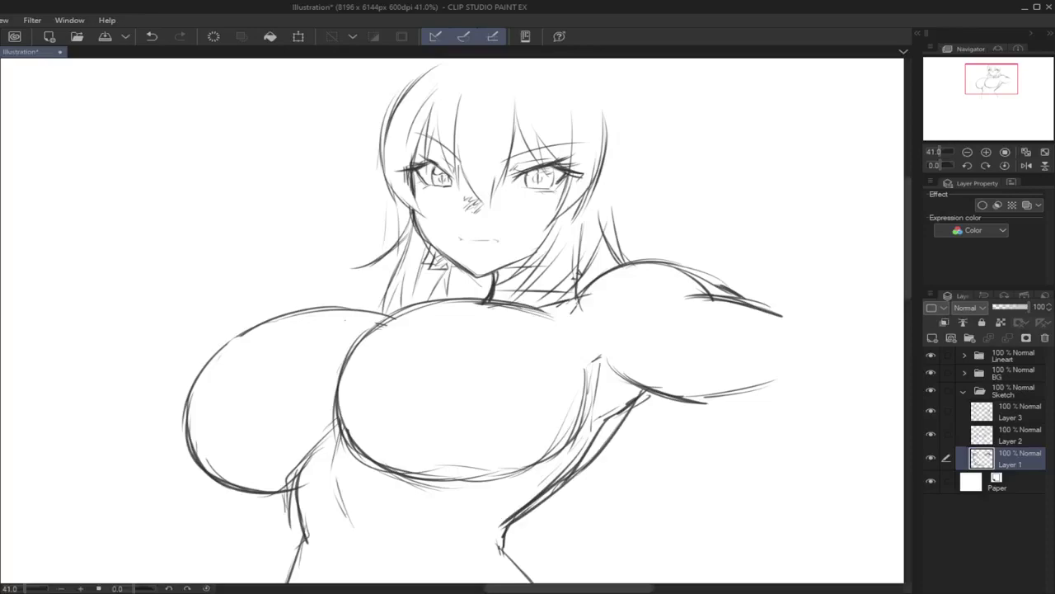
Step: Redraw the far face edge and the jawline with darker, cleaner strokes on Layer 1
{"action": "mouse_move", "coordinate": [413, 166]}
{"action": "left_mouse_down"}
{"action": "mouse_move", "coordinate": [422, 221]}
{"action": "mouse_move", "coordinate": [467, 276]}
{"action": "mouse_move", "coordinate": [534, 255]}
{"action": "left_mouse_up"}
{"action": "key", "text": "ctrl+z"}
{"action": "key", "text": "ctrl+z"}
{"action": "key", "text": "ctrl+z"}
{"action": "mouse_move", "coordinate": [481, 275]}
{"action": "left_mouse_down"}
{"action": "mouse_move", "coordinate": [547, 244]}
{"action": "mouse_move", "coordinate": [538, 250]}
{"action": "mouse_move", "coordinate": [577, 293]}
{"action": "left_mouse_up"}
{"action": "key", "text": "ctrl+z"}
Step: Flip the canvas view, lasso the near eye, shift it slightly toward the nose with a transform and deselect it
{"action": "left_click", "coordinate": [1027, 164]}
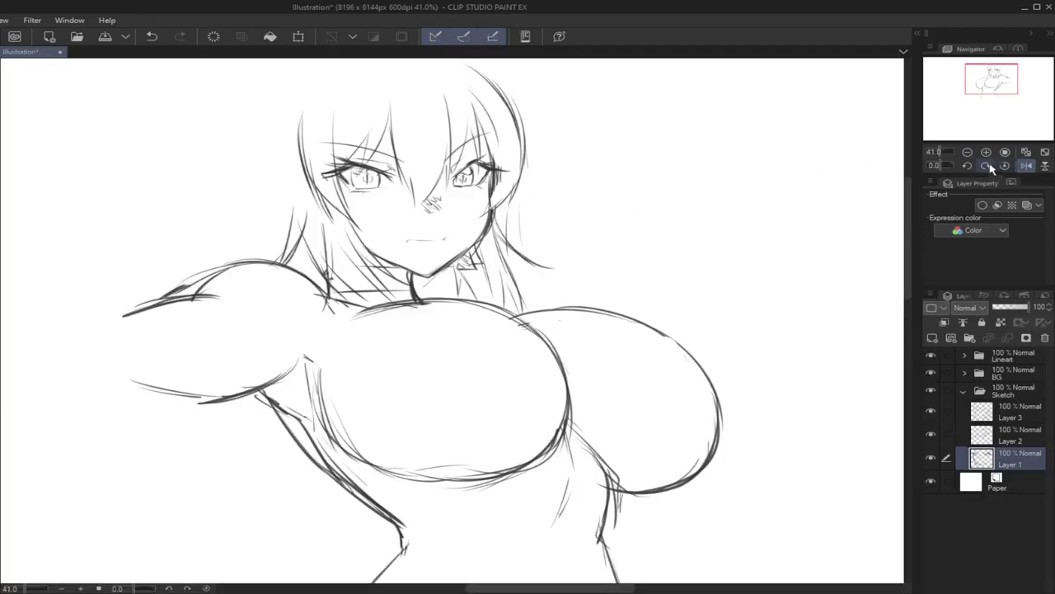
{"action": "left_click_drag", "start_coordinate": [988, 90], "coordinate": [986, 88]}
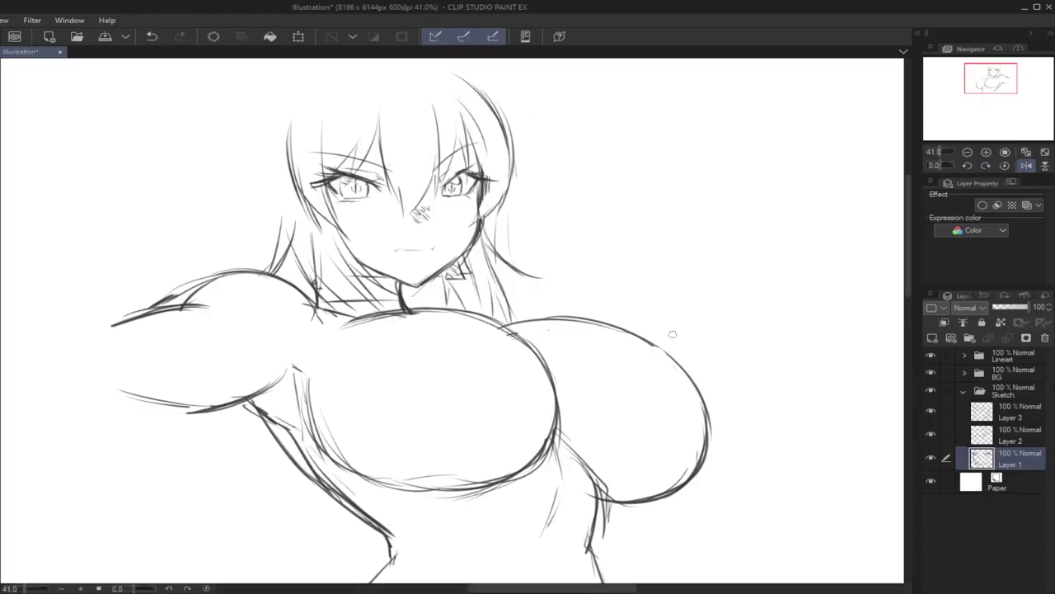
{"action": "mouse_move", "coordinate": [354, 159]}
{"action": "left_mouse_down"}
{"action": "mouse_move", "coordinate": [328, 153]}
{"action": "mouse_move", "coordinate": [401, 208]}
{"action": "left_mouse_up"}
{"action": "key", "text": "ctrl+t"}
{"action": "key", "text": "Return"}
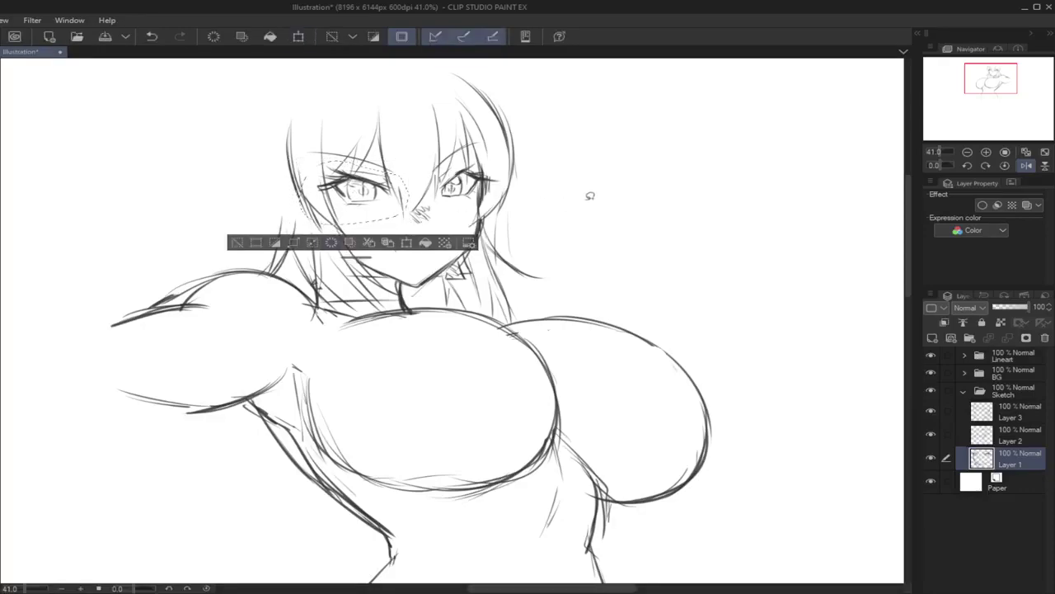
{"action": "key", "text": "ctrl+d"}
Step: Restore the unflipped view, replace the nose hatching with a small nose and add diagonal blush lines on both cheeks
{"action": "left_click", "coordinate": [1027, 164]}
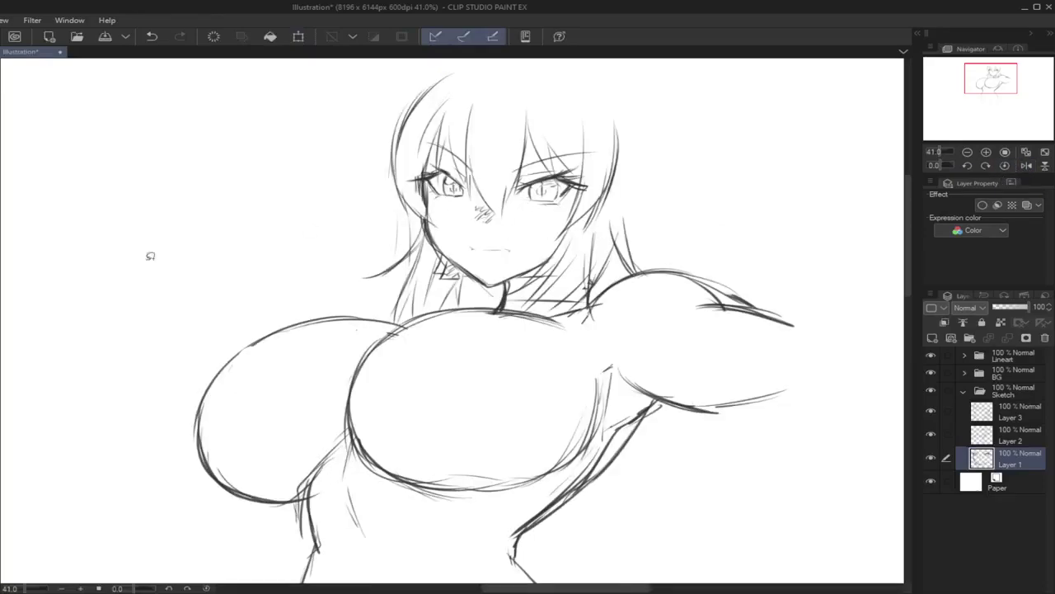
{"action": "mouse_move", "coordinate": [483, 209]}
{"action": "left_mouse_down"}
{"action": "mouse_move", "coordinate": [493, 218]}
{"action": "mouse_move", "coordinate": [483, 212]}
{"action": "left_mouse_up"}
{"action": "left_click_drag", "start_coordinate": [521, 219], "coordinate": [551, 209]}
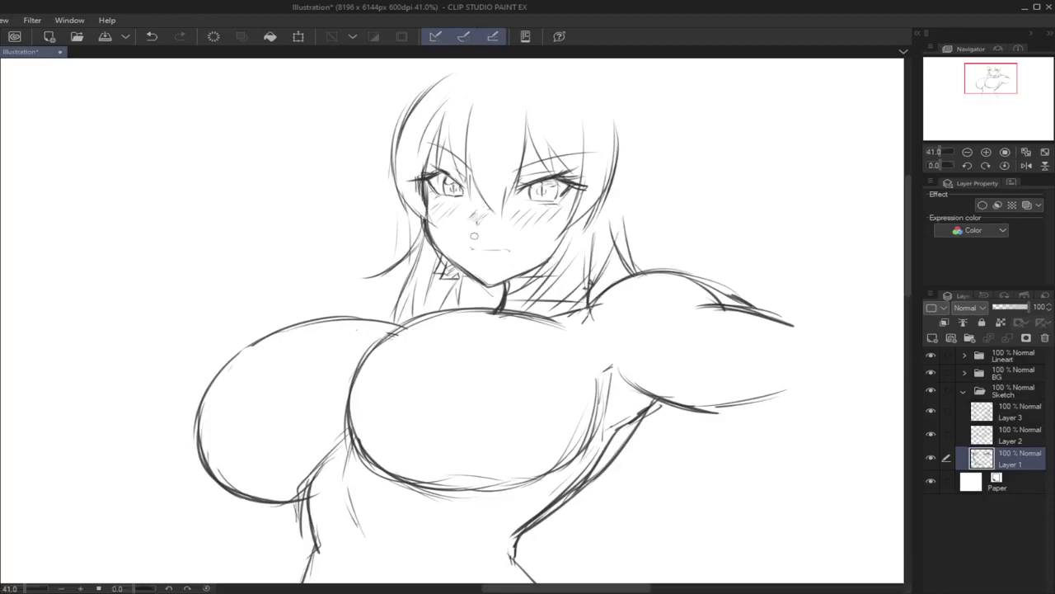
{"action": "left_click_drag", "start_coordinate": [476, 220], "coordinate": [477, 223]}
{"action": "key", "text": "ctrl+z"}
Step: Darken the eyebrows' inner ends and draw short, firm lower eyelid lines beneath both eyes
{"action": "left_click_drag", "start_coordinate": [509, 172], "coordinate": [561, 155]}
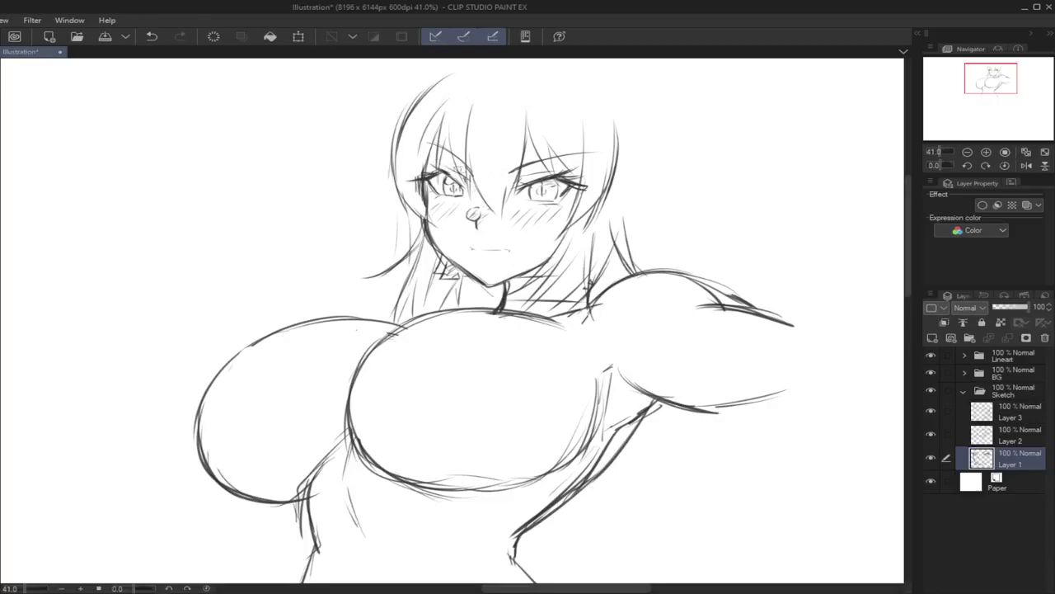
{"action": "left_click_drag", "start_coordinate": [508, 188], "coordinate": [564, 170]}
{"action": "mouse_move", "coordinate": [439, 198]}
{"action": "left_mouse_down"}
{"action": "mouse_move", "coordinate": [569, 197]}
{"action": "mouse_move", "coordinate": [557, 202]}
{"action": "left_mouse_up"}
{"action": "key", "text": "ctrl+z"}
{"action": "key", "text": "ctrl+z"}
{"action": "key", "text": "ctrl+z"}
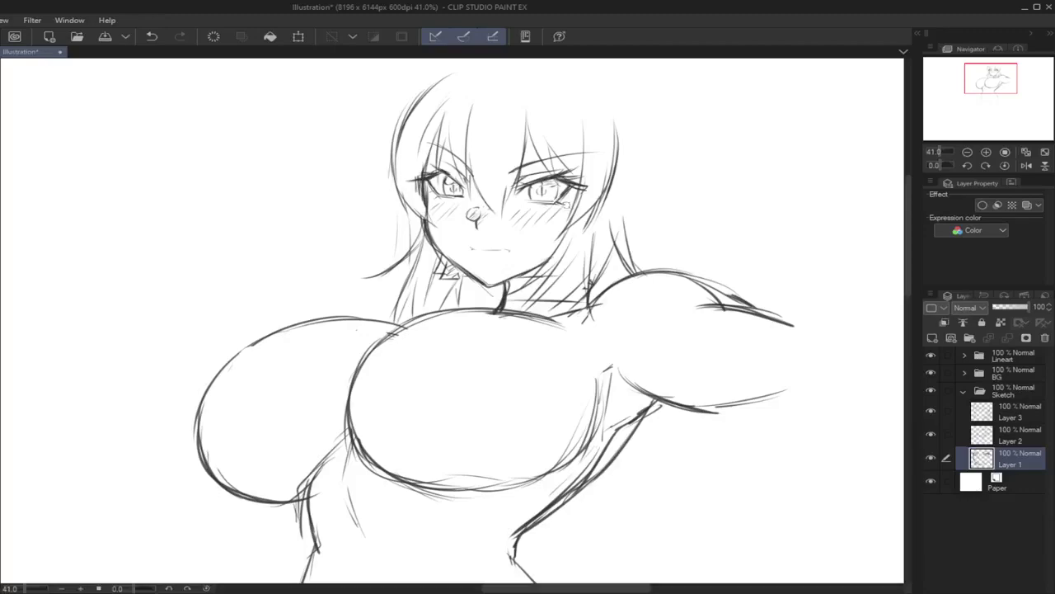
{"action": "left_click_drag", "start_coordinate": [442, 195], "coordinate": [437, 203]}
{"action": "mouse_move", "coordinate": [534, 203]}
{"action": "left_mouse_down"}
{"action": "mouse_move", "coordinate": [532, 212]}
{"action": "mouse_move", "coordinate": [553, 202]}
{"action": "left_mouse_up"}
{"action": "key", "text": "ctrl+z"}
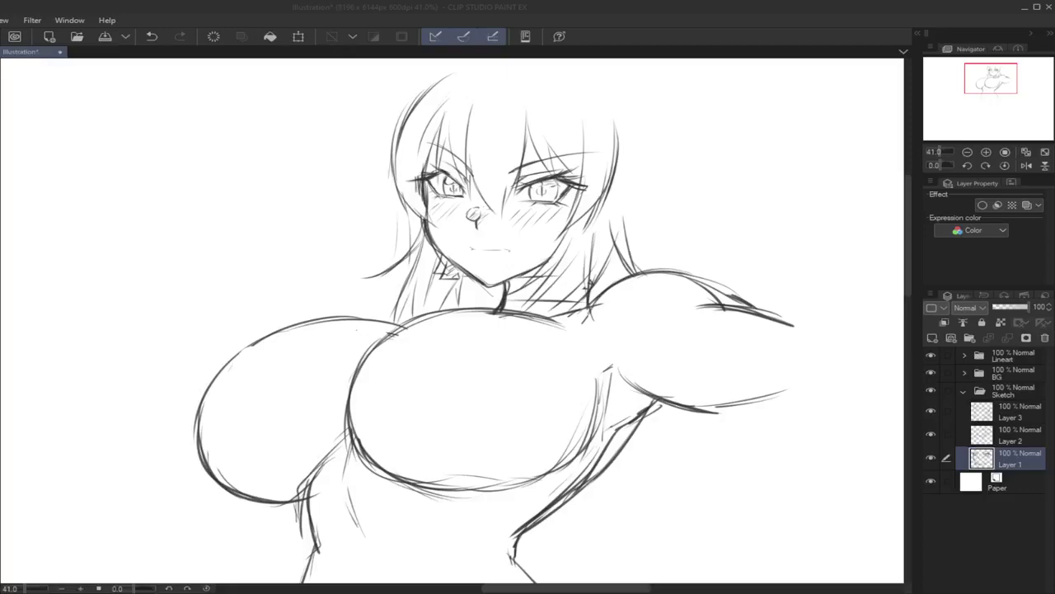
Step: Flip the canvas view, make Layer 2 active and extend the near side's outer hair edge up toward the crown
{"action": "left_click", "coordinate": [111, 380]}
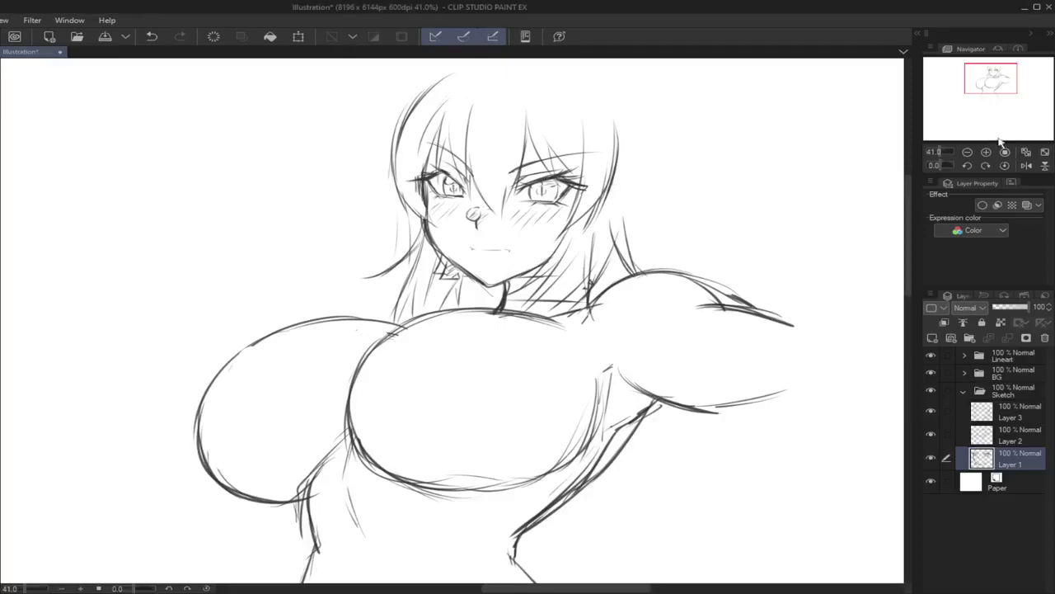
{"action": "left_click", "coordinate": [1026, 164]}
{"action": "left_click", "coordinate": [983, 441]}
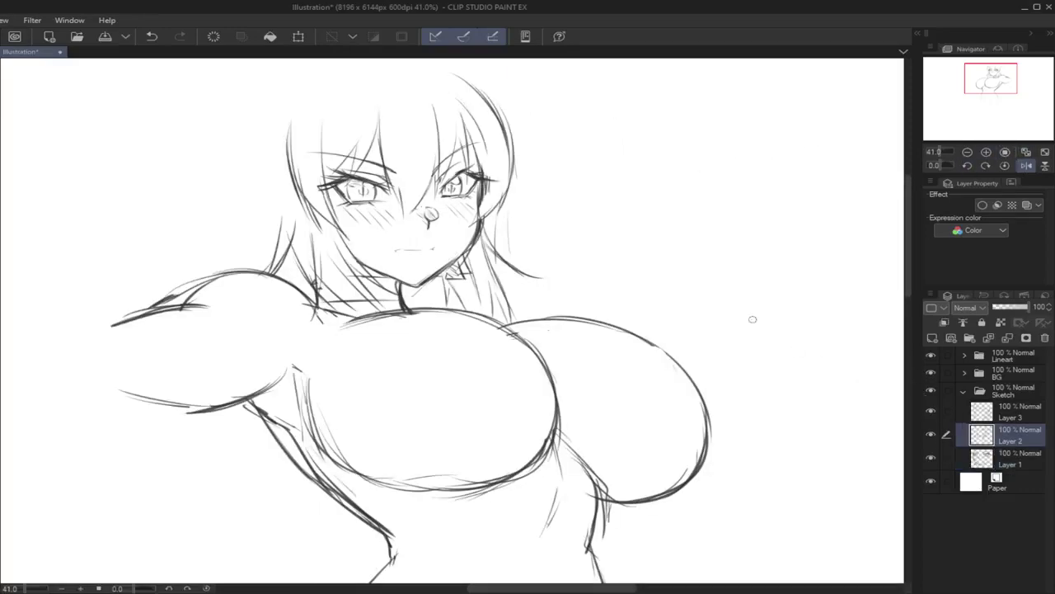
{"action": "left_click_drag", "start_coordinate": [300, 96], "coordinate": [289, 158]}
{"action": "left_click_drag", "start_coordinate": [242, 134], "coordinate": [222, 187]}
{"action": "key", "text": "ctrl+z"}
{"action": "left_click_drag", "start_coordinate": [290, 177], "coordinate": [269, 241]}
{"action": "left_click_drag", "start_coordinate": [283, 203], "coordinate": [247, 259]}
{"action": "key", "text": "ctrl+z"}
{"action": "key", "text": "ctrl+z"}
Step: Draw tapered hair strands falling from the near side of the head down behind the raised shoulder
{"action": "left_click_drag", "start_coordinate": [310, 201], "coordinate": [274, 258]}
{"action": "left_click_drag", "start_coordinate": [291, 208], "coordinate": [258, 271]}
{"action": "mouse_move", "coordinate": [252, 211]}
{"action": "left_mouse_down"}
{"action": "mouse_move", "coordinate": [185, 278]}
{"action": "mouse_move", "coordinate": [207, 285]}
{"action": "left_mouse_up"}
{"action": "left_click_drag", "start_coordinate": [259, 165], "coordinate": [227, 202]}
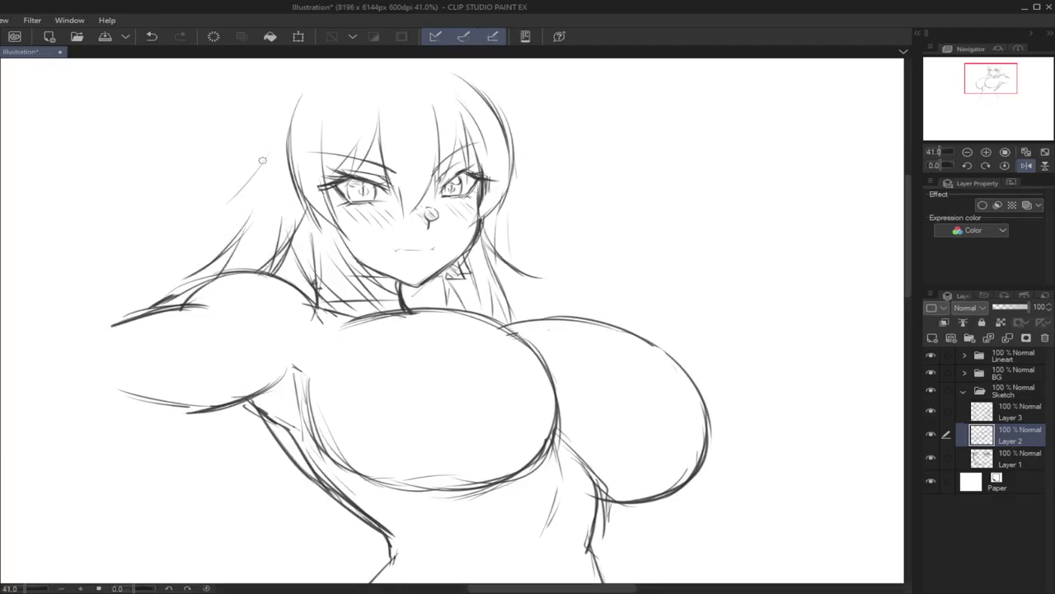
Step: Sketch the near side's outer hair edge as long strands flaring outward from beside the crown to a pointed tip
{"action": "left_click_drag", "start_coordinate": [270, 97], "coordinate": [247, 158]}
{"action": "key", "text": "ctrl+z"}
{"action": "key", "text": "ctrl+z"}
{"action": "left_click_drag", "start_coordinate": [266, 114], "coordinate": [254, 160]}
{"action": "mouse_move", "coordinate": [269, 107]}
{"action": "left_mouse_down"}
{"action": "mouse_move", "coordinate": [248, 159]}
{"action": "mouse_move", "coordinate": [256, 152]}
{"action": "mouse_move", "coordinate": [193, 223]}
{"action": "left_mouse_up"}
{"action": "mouse_move", "coordinate": [244, 173]}
{"action": "left_mouse_down"}
{"action": "mouse_move", "coordinate": [138, 248]}
{"action": "mouse_move", "coordinate": [250, 200]}
{"action": "left_mouse_up"}
{"action": "mouse_move", "coordinate": [193, 231]}
{"action": "left_mouse_down"}
{"action": "mouse_move", "coordinate": [280, 183]}
{"action": "mouse_move", "coordinate": [255, 201]}
{"action": "left_mouse_up"}
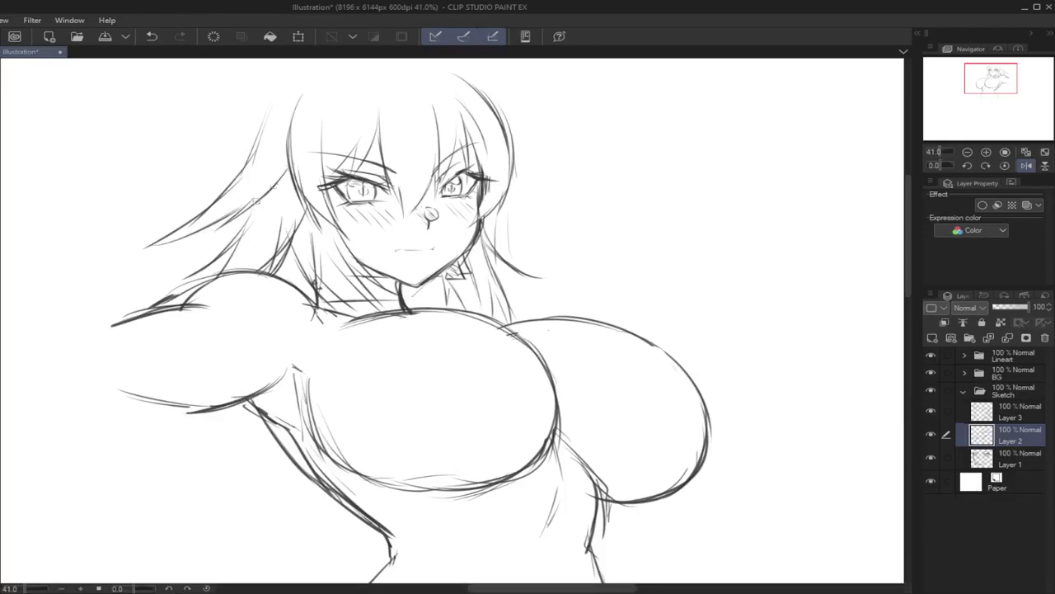
Step: Restore the unflipped view and draw spiky strands flaring outward from the far side of the head
{"action": "left_click", "coordinate": [1027, 165]}
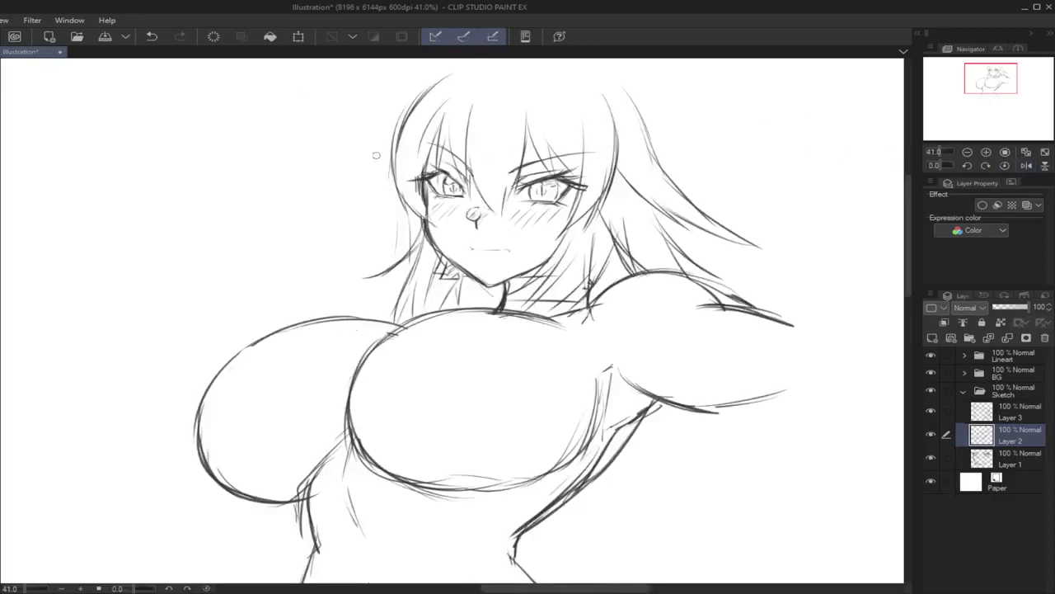
{"action": "left_click_drag", "start_coordinate": [392, 176], "coordinate": [377, 205]}
{"action": "left_click_drag", "start_coordinate": [396, 244], "coordinate": [341, 274]}
{"action": "left_click_drag", "start_coordinate": [322, 282], "coordinate": [416, 261]}
{"action": "mouse_move", "coordinate": [389, 162]}
{"action": "left_mouse_down"}
{"action": "mouse_move", "coordinate": [382, 192]}
{"action": "mouse_move", "coordinate": [313, 230]}
{"action": "mouse_move", "coordinate": [383, 219]}
{"action": "mouse_move", "coordinate": [336, 226]}
{"action": "mouse_move", "coordinate": [355, 245]}
{"action": "left_mouse_up"}
{"action": "left_click_drag", "start_coordinate": [359, 244], "coordinate": [405, 213]}
{"action": "left_click_drag", "start_coordinate": [411, 252], "coordinate": [368, 295]}
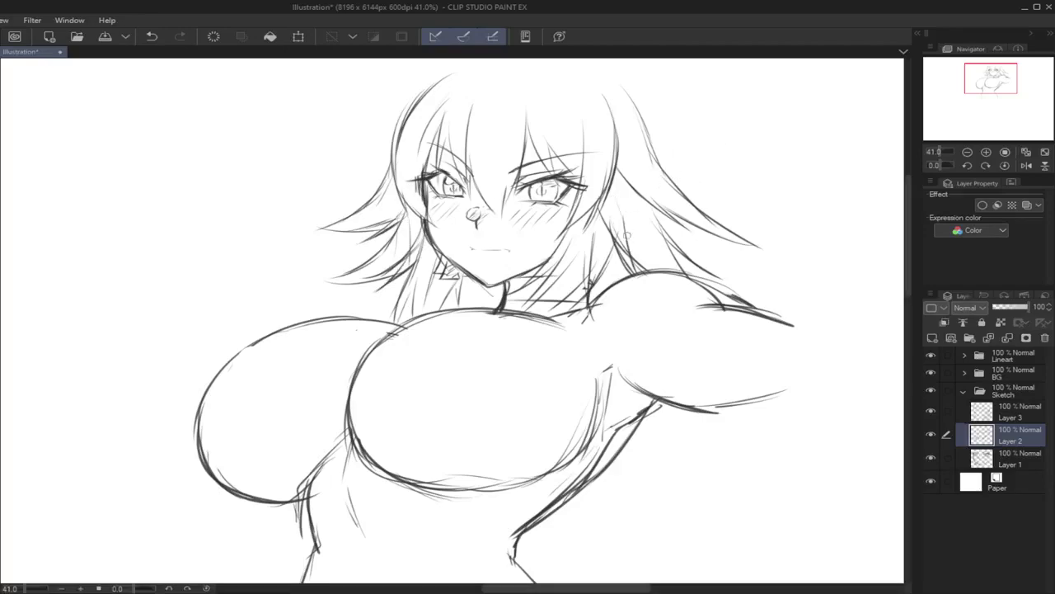
Step: Add long strands to the near-side hair and the fringe, including one crossing between the eyes onto the near cheek
{"action": "left_click_drag", "start_coordinate": [615, 173], "coordinate": [656, 231]}
{"action": "left_click_drag", "start_coordinate": [1006, 85], "coordinate": [1010, 81]}
{"action": "left_click_drag", "start_coordinate": [419, 104], "coordinate": [342, 159]}
{"action": "mouse_move", "coordinate": [415, 122]}
{"action": "left_mouse_down"}
{"action": "mouse_move", "coordinate": [406, 222]}
{"action": "mouse_move", "coordinate": [425, 211]}
{"action": "mouse_move", "coordinate": [435, 251]}
{"action": "left_mouse_up"}
{"action": "left_click_drag", "start_coordinate": [416, 208], "coordinate": [455, 283]}
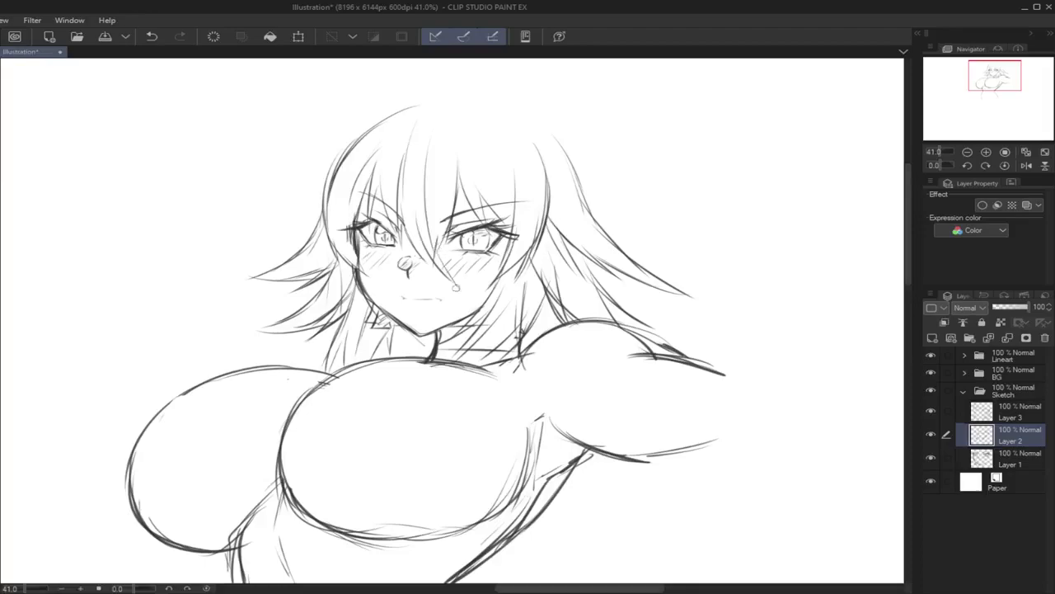
{"action": "mouse_move", "coordinate": [490, 147]}
{"action": "left_mouse_down"}
{"action": "mouse_move", "coordinate": [513, 237]}
{"action": "mouse_move", "coordinate": [512, 225]}
{"action": "left_mouse_up"}
{"action": "left_click_drag", "start_coordinate": [392, 137], "coordinate": [348, 221]}
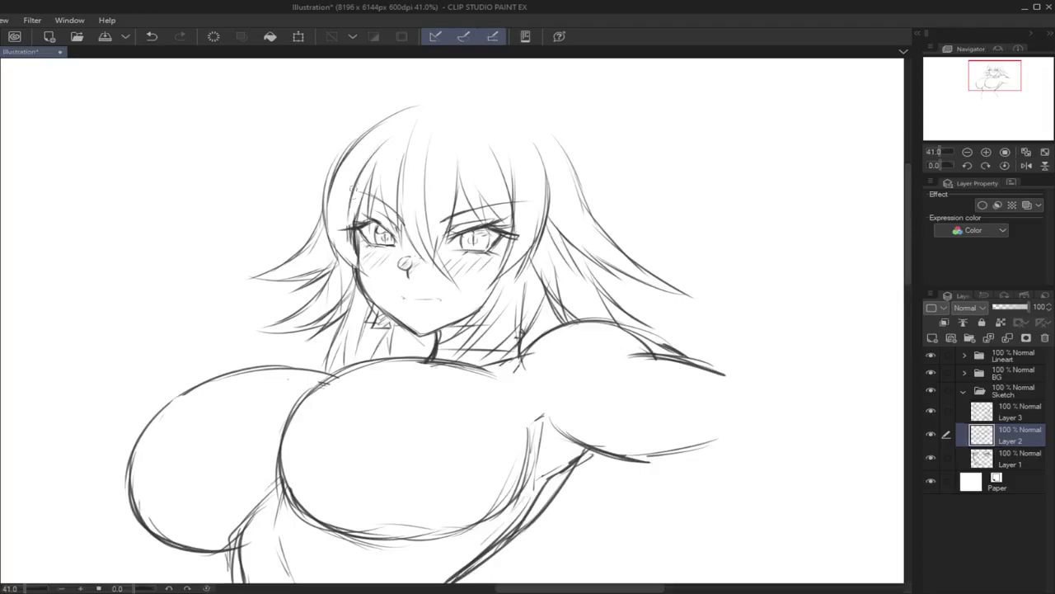
Step: Flip the canvas view, toggle Layer 2's visibility to check its content and merge Layer 3 down into Layer 2
{"action": "left_click", "coordinate": [1026, 165]}
{"action": "left_click_drag", "start_coordinate": [934, 155], "coordinate": [940, 155]}
{"action": "left_click_drag", "start_coordinate": [994, 80], "coordinate": [998, 86]}
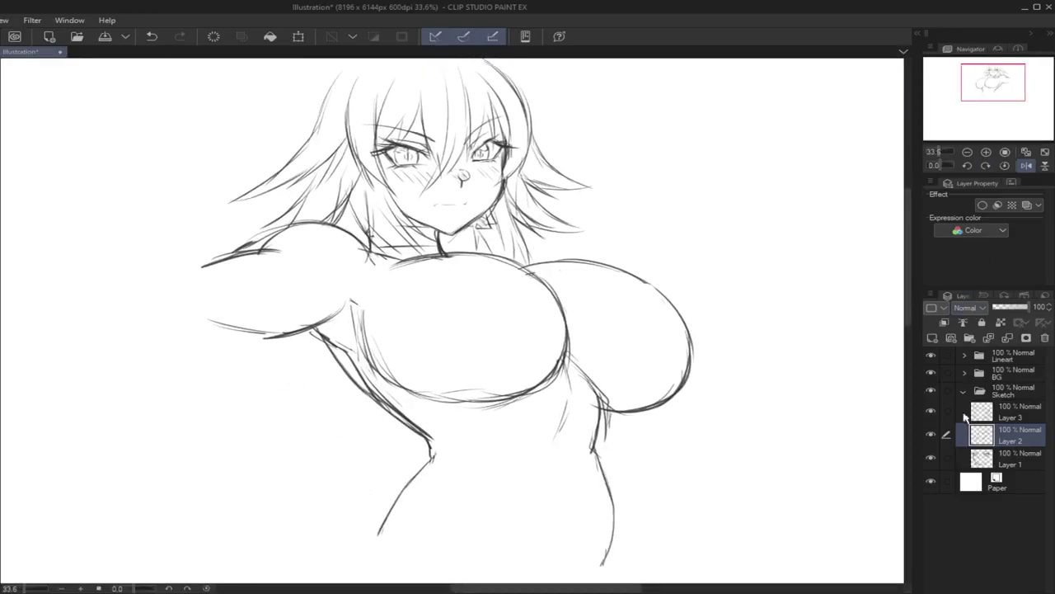
{"action": "left_click", "coordinate": [981, 414]}
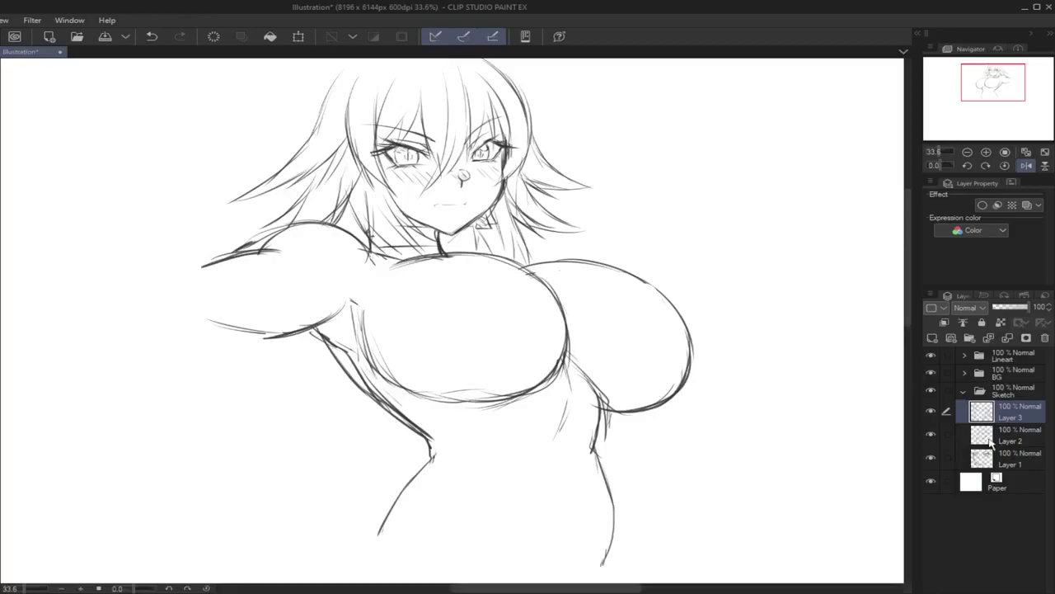
{"action": "left_click", "coordinate": [989, 437]}
{"action": "left_click", "coordinate": [932, 434]}
{"action": "left_click", "coordinate": [932, 434]}
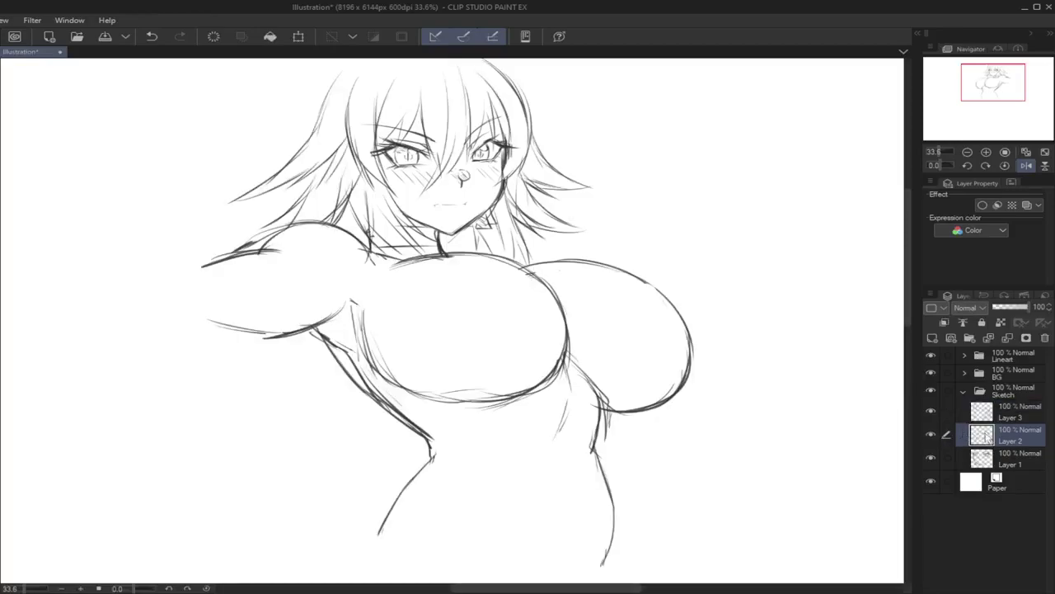
{"action": "left_click", "coordinate": [1015, 416]}
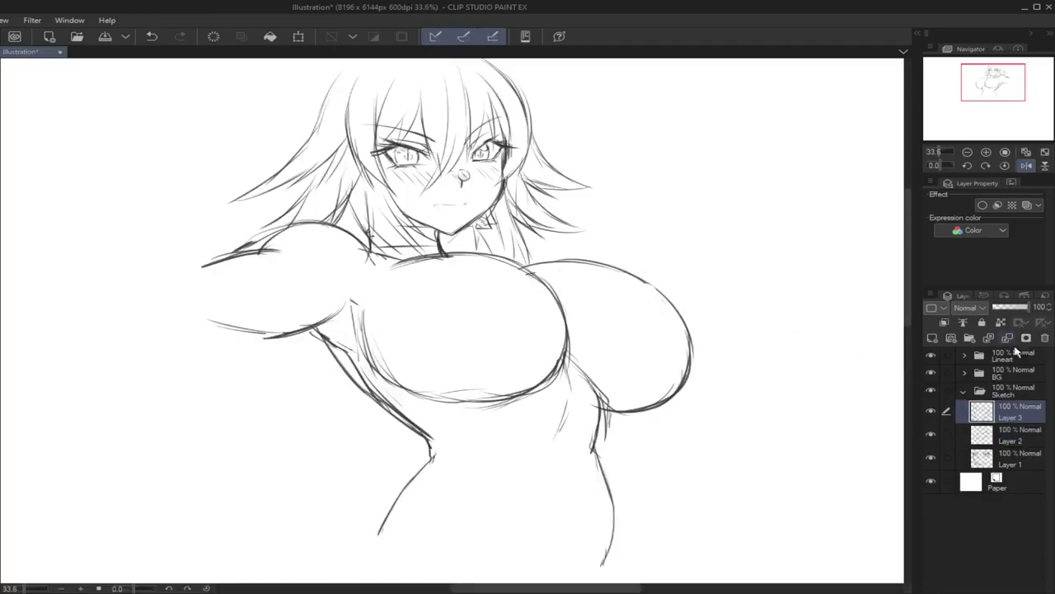
{"action": "left_click", "coordinate": [1007, 338]}
Step: Erase the upper arm's stray line ends and draw the outstretched forearm with a hatched elbow crease
{"action": "mouse_move", "coordinate": [274, 221]}
{"action": "left_mouse_down"}
{"action": "mouse_move", "coordinate": [189, 264]}
{"action": "mouse_move", "coordinate": [231, 301]}
{"action": "mouse_move", "coordinate": [285, 322]}
{"action": "left_mouse_up"}
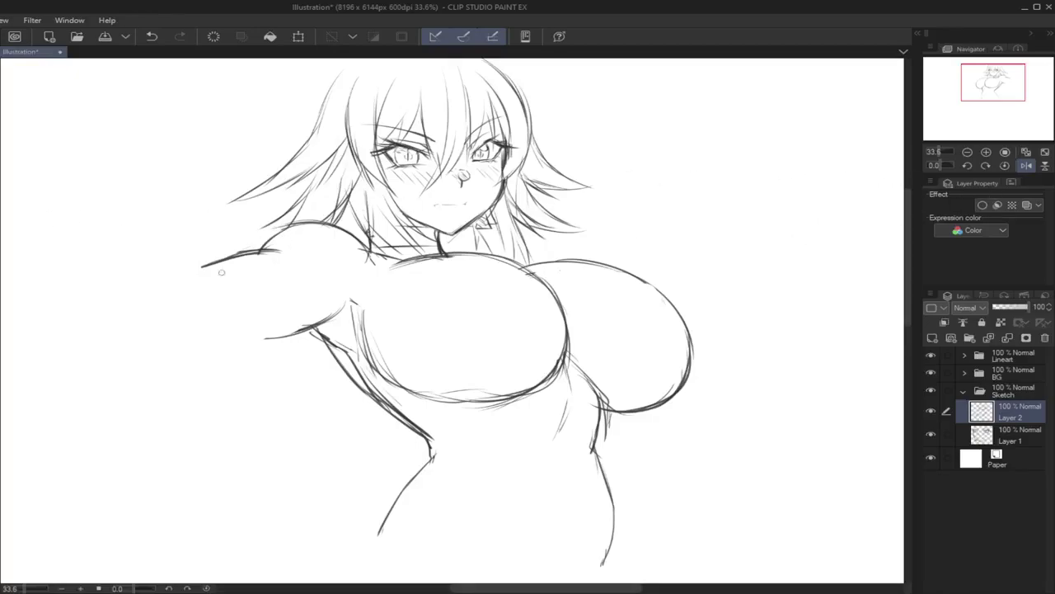
{"action": "left_click_drag", "start_coordinate": [205, 269], "coordinate": [100, 279]}
{"action": "mouse_move", "coordinate": [200, 268]}
{"action": "left_mouse_down"}
{"action": "mouse_move", "coordinate": [106, 277]}
{"action": "mouse_move", "coordinate": [22, 320]}
{"action": "left_mouse_up"}
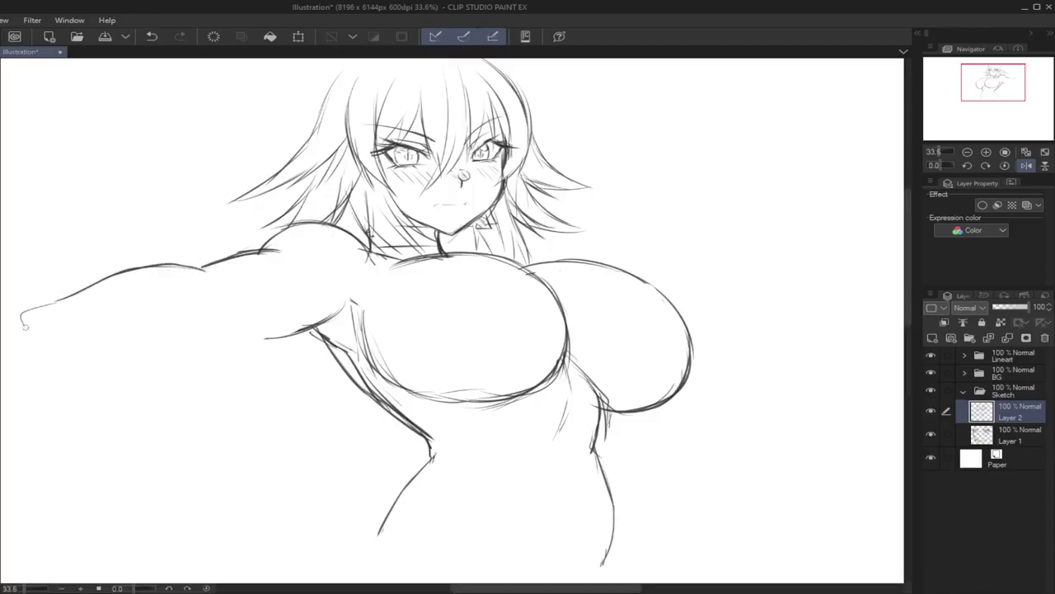
{"action": "mouse_move", "coordinate": [77, 369]}
{"action": "left_mouse_down"}
{"action": "mouse_move", "coordinate": [181, 366]}
{"action": "mouse_move", "coordinate": [264, 339]}
{"action": "left_mouse_up"}
{"action": "left_click_drag", "start_coordinate": [223, 287], "coordinate": [251, 302]}
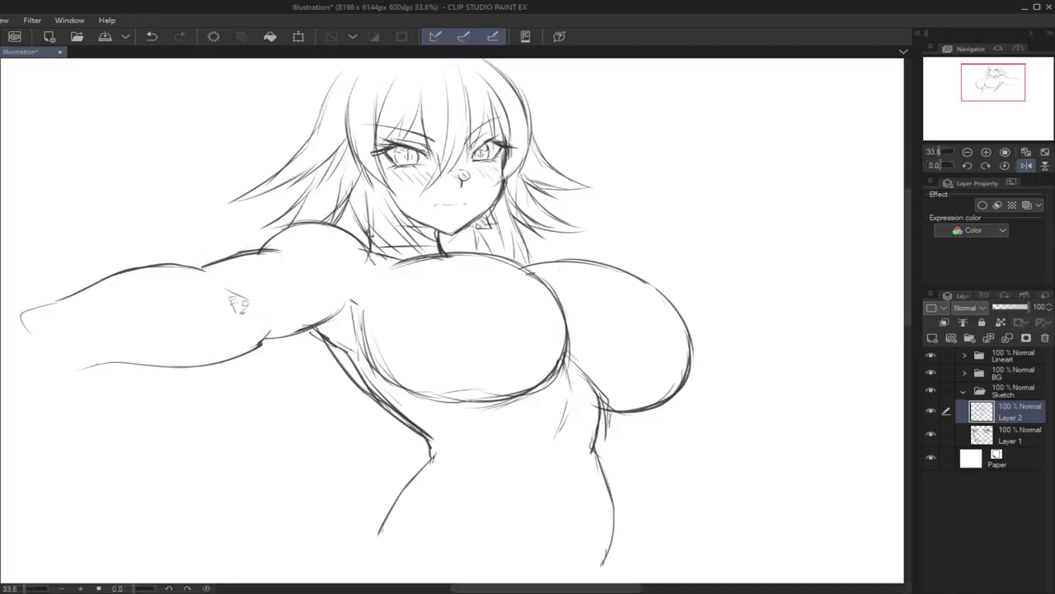
{"action": "mouse_move", "coordinate": [335, 314]}
{"action": "left_mouse_down"}
{"action": "mouse_move", "coordinate": [350, 298]}
{"action": "mouse_move", "coordinate": [309, 328]}
{"action": "mouse_move", "coordinate": [277, 327]}
{"action": "left_mouse_up"}
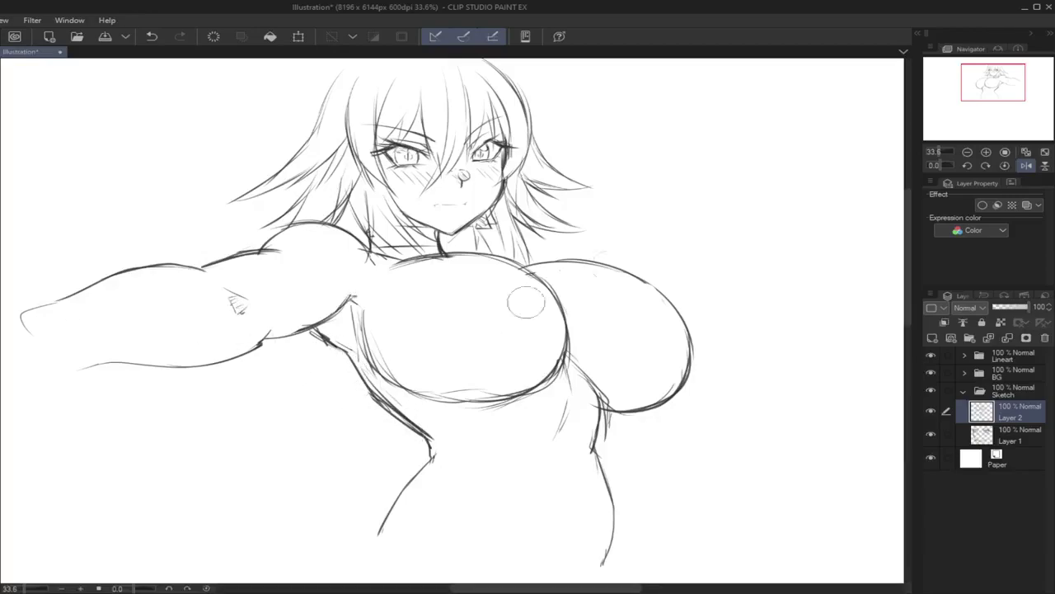
Step: Restore the unflipped view, add a new layer beneath Layer 1 and paint both irises red on it
{"action": "left_click", "coordinate": [1027, 165]}
{"action": "left_click_drag", "start_coordinate": [973, 91], "coordinate": [982, 87]}
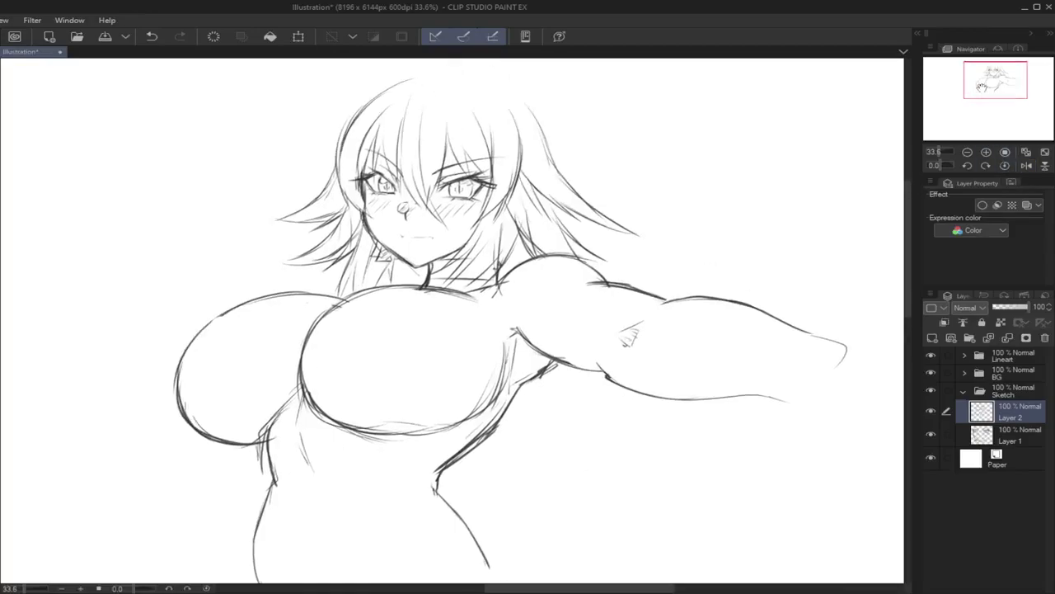
{"action": "left_click", "coordinate": [1008, 437]}
{"action": "left_click", "coordinate": [933, 338]}
{"action": "left_click_drag", "start_coordinate": [1008, 425], "coordinate": [1005, 456]}
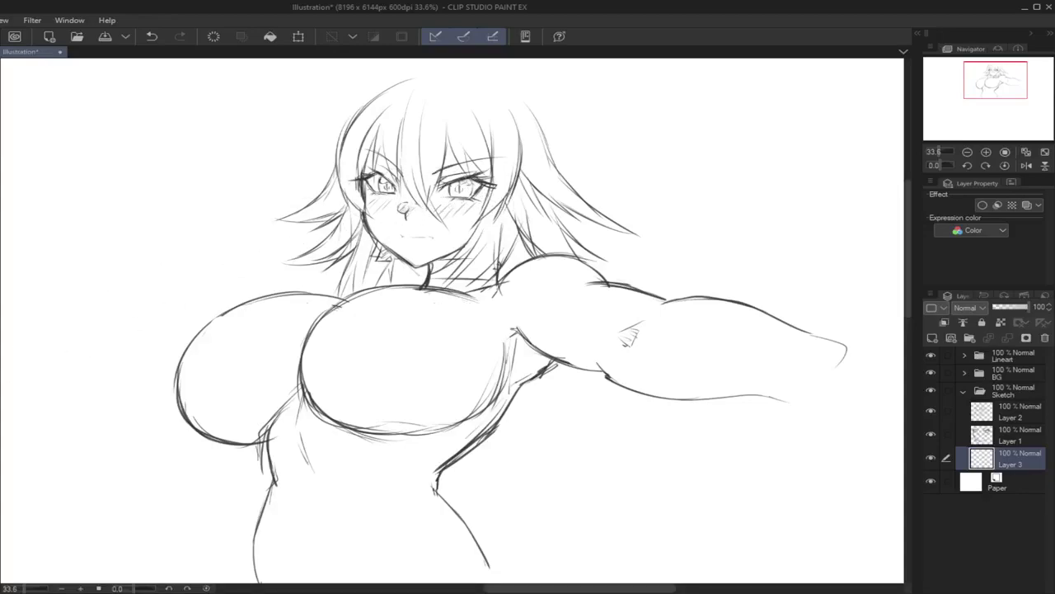
{"action": "left_click_drag", "start_coordinate": [384, 183], "coordinate": [388, 189]}
{"action": "left_click_drag", "start_coordinate": [470, 188], "coordinate": [463, 186]}
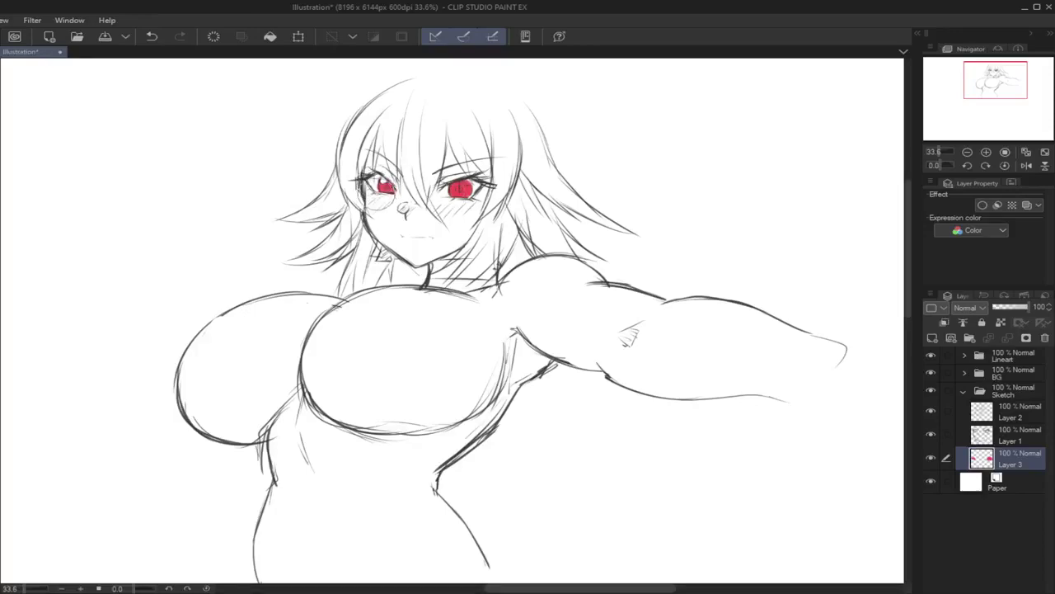
Step: Paint small white highlights into both red irises, undoing unsatisfactory strokes
{"action": "key", "text": "ctrl+z"}
{"action": "left_click_drag", "start_coordinate": [454, 183], "coordinate": [469, 195]}
{"action": "key", "text": "ctrl+z"}
{"action": "key", "text": "ctrl+z"}
{"action": "left_click_drag", "start_coordinate": [466, 191], "coordinate": [478, 189]}
{"action": "key", "text": "ctrl+z"}
{"action": "left_click_drag", "start_coordinate": [466, 193], "coordinate": [469, 194]}
Step: Make Layer 1 active and redraw the mouth as a firmer, darker line
{"action": "left_click_drag", "start_coordinate": [932, 152], "coordinate": [936, 152]}
{"action": "left_click_drag", "start_coordinate": [982, 89], "coordinate": [982, 92]}
{"action": "left_click", "coordinate": [1007, 443]}
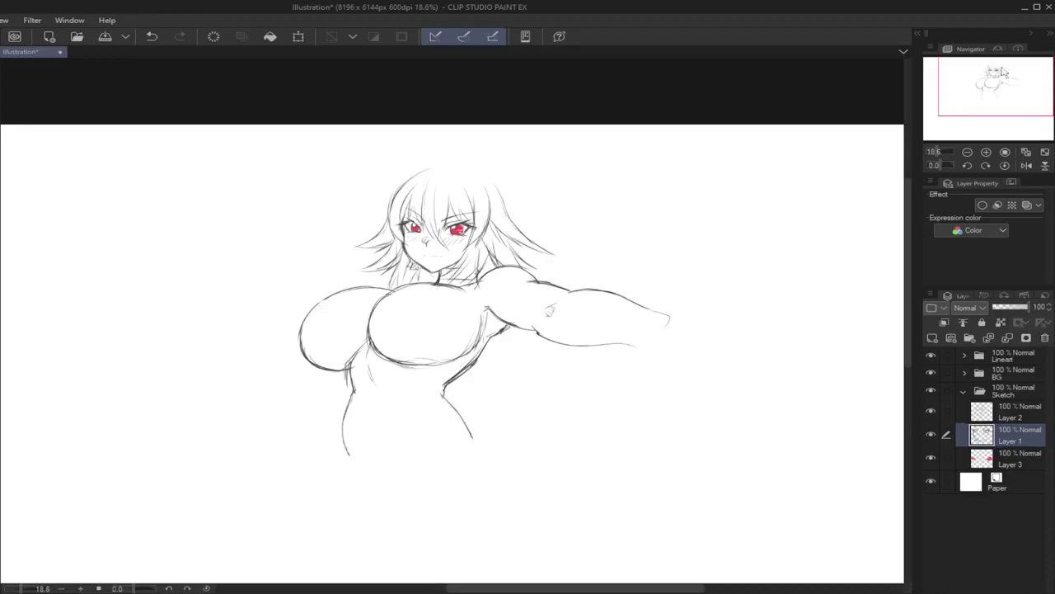
{"action": "left_click_drag", "start_coordinate": [988, 98], "coordinate": [987, 92]}
{"action": "left_click_drag", "start_coordinate": [938, 152], "coordinate": [944, 152]}
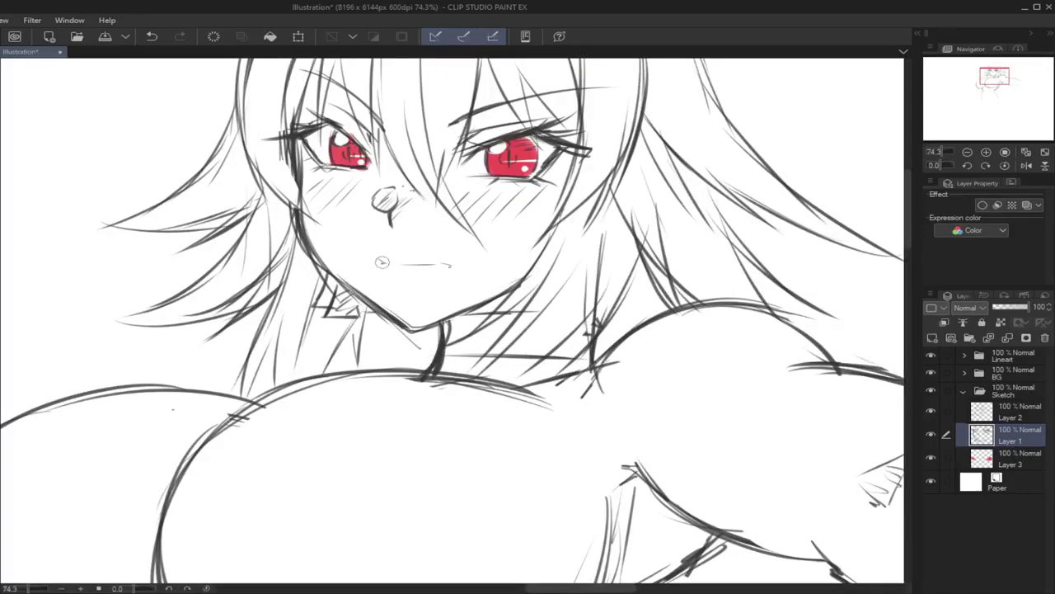
{"action": "left_click_drag", "start_coordinate": [380, 262], "coordinate": [421, 263]}
{"action": "mouse_move", "coordinate": [426, 263]}
{"action": "left_mouse_down"}
{"action": "mouse_move", "coordinate": [455, 262]}
{"action": "mouse_move", "coordinate": [383, 263]}
{"action": "left_mouse_up"}
{"action": "key", "text": "ctrl+z"}
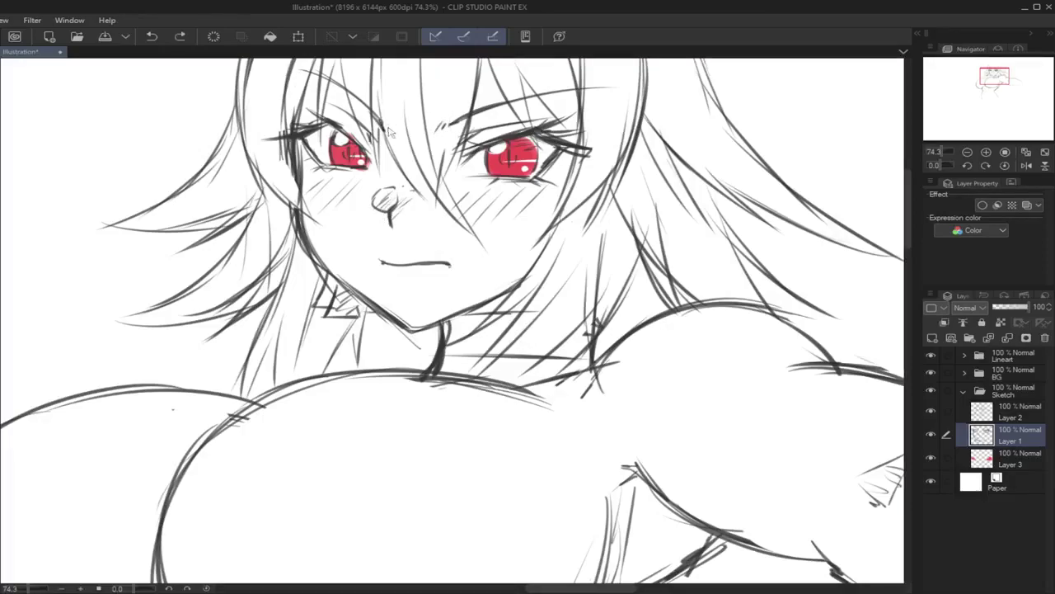
Step: Flip the canvas view and erase the near-side hair and collar lines between the jaw and shoulder on Layers 2 and 1
{"action": "left_click", "coordinate": [1026, 165]}
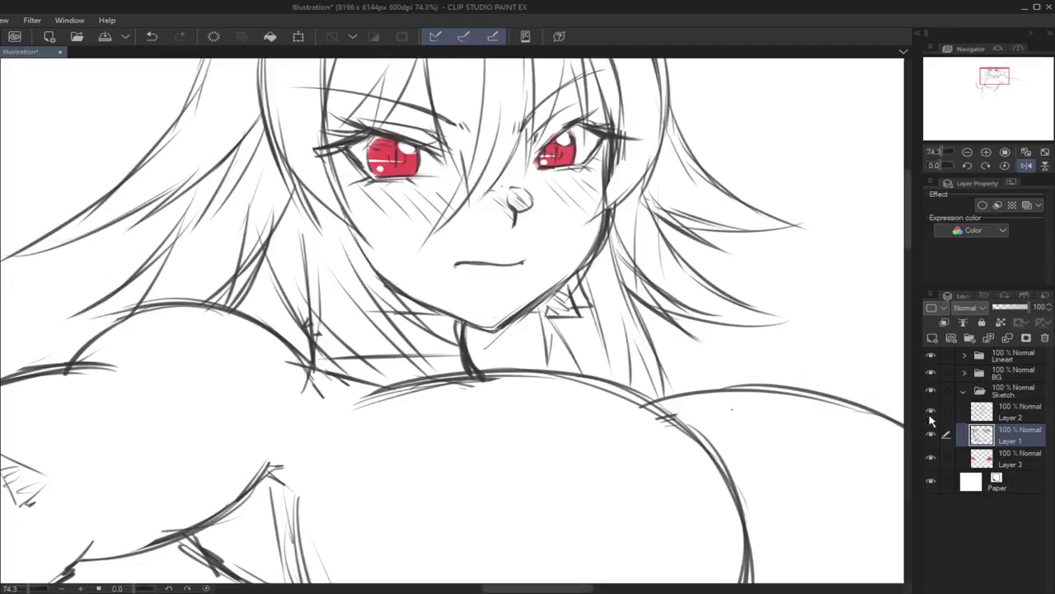
{"action": "left_click", "coordinate": [990, 416]}
{"action": "left_click_drag", "start_coordinate": [298, 230], "coordinate": [311, 321]}
{"action": "left_click_drag", "start_coordinate": [327, 357], "coordinate": [344, 359]}
{"action": "left_click_drag", "start_coordinate": [308, 298], "coordinate": [320, 275]}
{"action": "left_click_drag", "start_coordinate": [330, 348], "coordinate": [357, 362]}
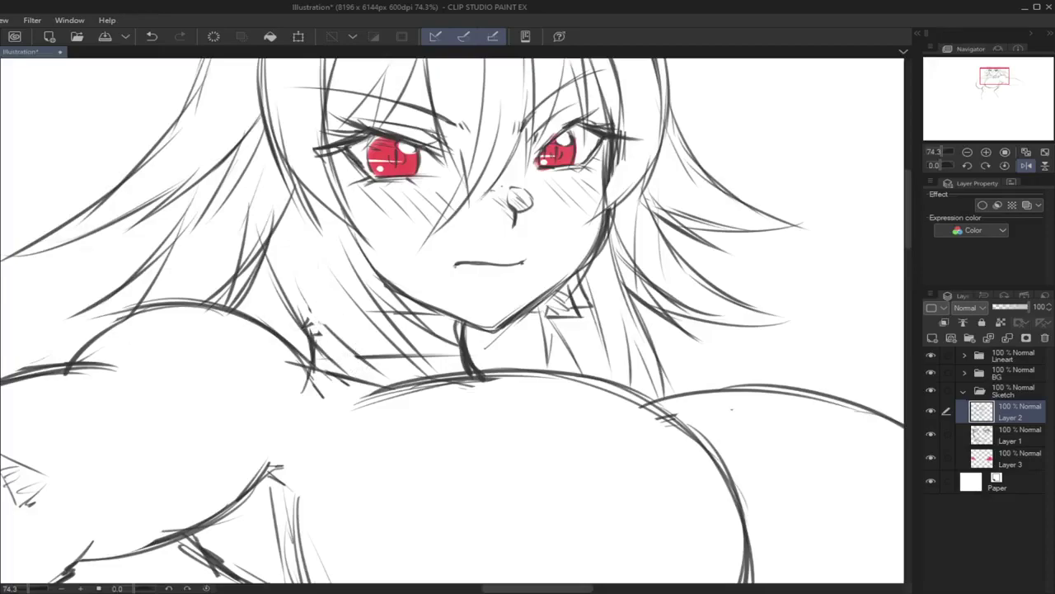
{"action": "mouse_move", "coordinate": [325, 318]}
{"action": "left_mouse_down"}
{"action": "mouse_move", "coordinate": [391, 355]}
{"action": "mouse_move", "coordinate": [359, 325]}
{"action": "left_mouse_up"}
{"action": "left_click", "coordinate": [1010, 435]}
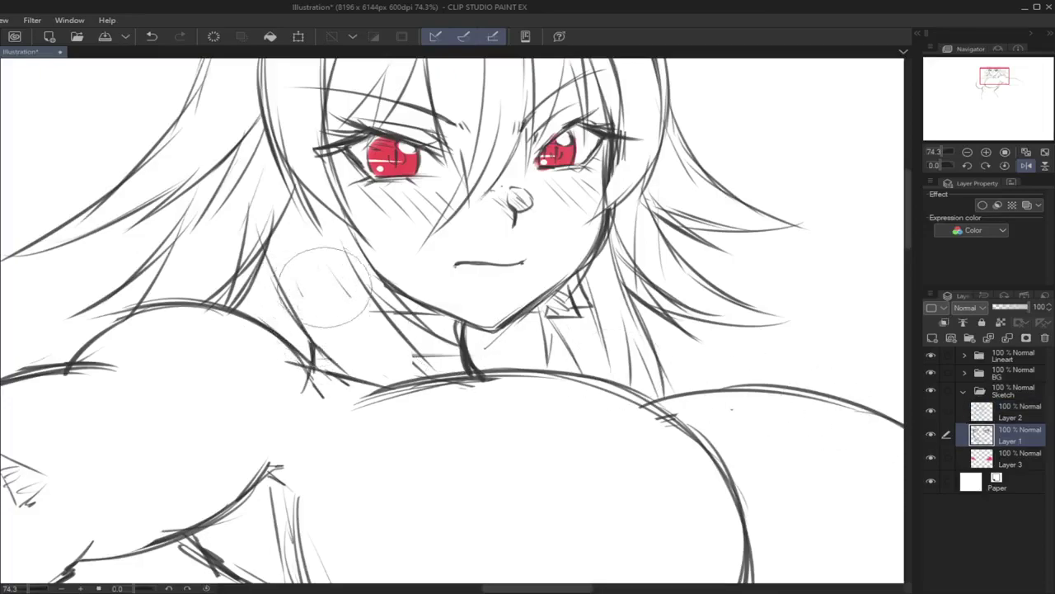
Step: Make Layer 2 active and rework the hair strand running from the jaw toward the neck
{"action": "left_click", "coordinate": [1010, 411]}
{"action": "mouse_move", "coordinate": [363, 328]}
{"action": "left_mouse_down"}
{"action": "mouse_move", "coordinate": [394, 340]}
{"action": "mouse_move", "coordinate": [370, 302]}
{"action": "mouse_move", "coordinate": [410, 358]}
{"action": "mouse_move", "coordinate": [388, 304]}
{"action": "mouse_move", "coordinate": [417, 320]}
{"action": "left_mouse_up"}
{"action": "key", "text": "ctrl+z"}
{"action": "key", "text": "ctrl+z"}
{"action": "key", "text": "ctrl+z"}
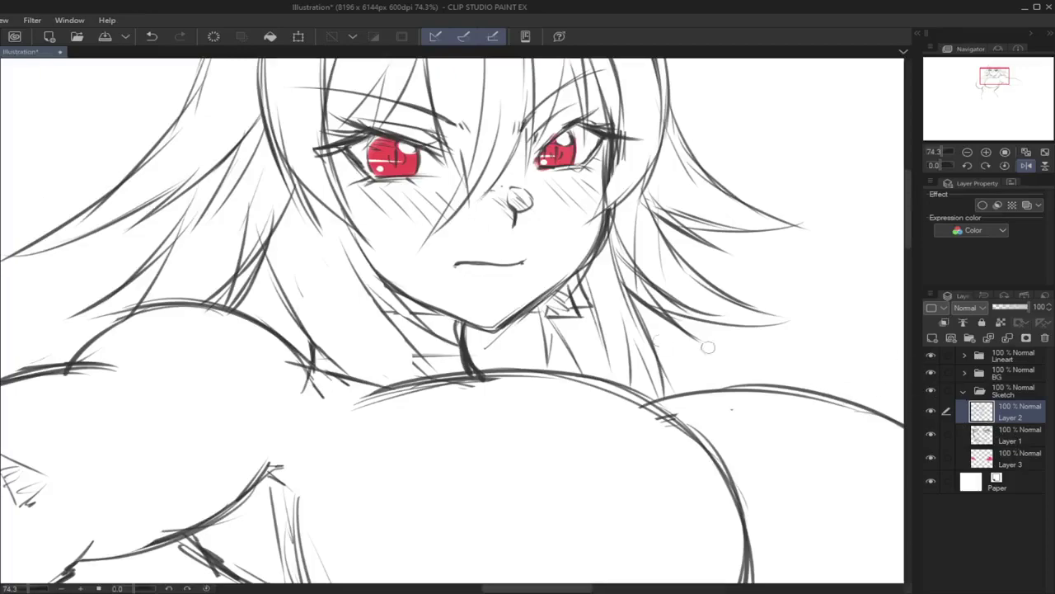
Step: Redraw the near-side hair strands behind the jaw, curving some onto the shoulder and others toward the neck base
{"action": "left_click_drag", "start_coordinate": [266, 248], "coordinate": [252, 320]}
{"action": "key", "text": "ctrl+z"}
{"action": "mouse_move", "coordinate": [265, 250]}
{"action": "left_mouse_down"}
{"action": "mouse_move", "coordinate": [278, 223]}
{"action": "mouse_move", "coordinate": [279, 320]}
{"action": "left_mouse_up"}
{"action": "left_click_drag", "start_coordinate": [304, 218], "coordinate": [285, 335]}
{"action": "key", "text": "ctrl+z"}
{"action": "left_click_drag", "start_coordinate": [304, 221], "coordinate": [279, 333]}
{"action": "left_click_drag", "start_coordinate": [290, 272], "coordinate": [273, 331]}
{"action": "key", "text": "ctrl+z"}
{"action": "key", "text": "ctrl+z"}
{"action": "mouse_move", "coordinate": [306, 232]}
{"action": "left_mouse_down"}
{"action": "mouse_move", "coordinate": [301, 266]}
{"action": "mouse_move", "coordinate": [266, 330]}
{"action": "left_mouse_up"}
{"action": "mouse_move", "coordinate": [303, 265]}
{"action": "left_mouse_down"}
{"action": "mouse_move", "coordinate": [360, 363]}
{"action": "mouse_move", "coordinate": [369, 344]}
{"action": "mouse_move", "coordinate": [339, 303]}
{"action": "mouse_move", "coordinate": [438, 373]}
{"action": "mouse_move", "coordinate": [374, 313]}
{"action": "mouse_move", "coordinate": [447, 370]}
{"action": "left_mouse_up"}
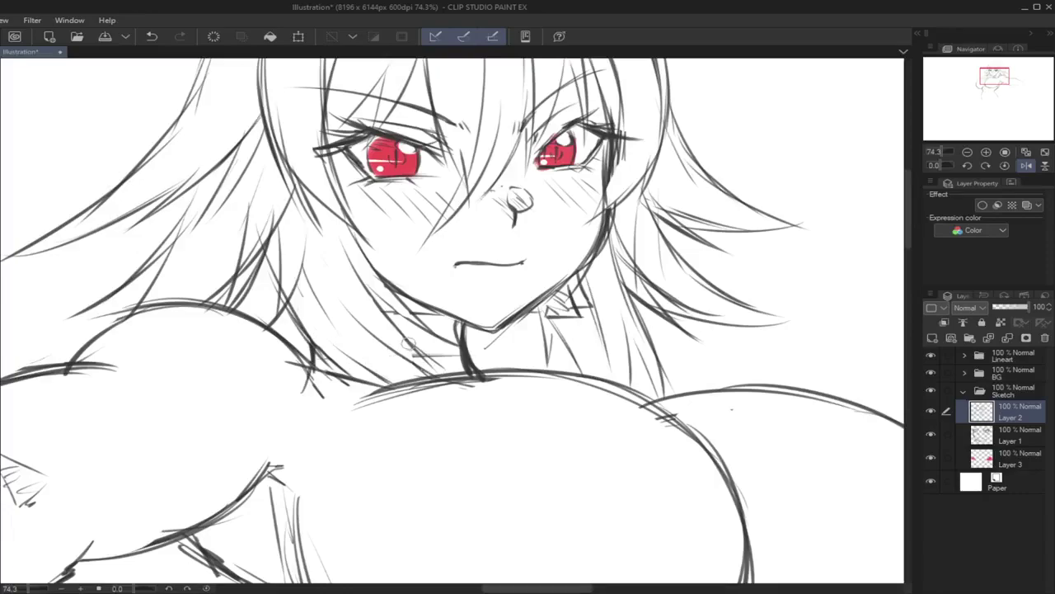
Step: Restore the unflipped view and add a new layer above Layer 2 in the Sketch folder
{"action": "left_click", "coordinate": [1026, 165]}
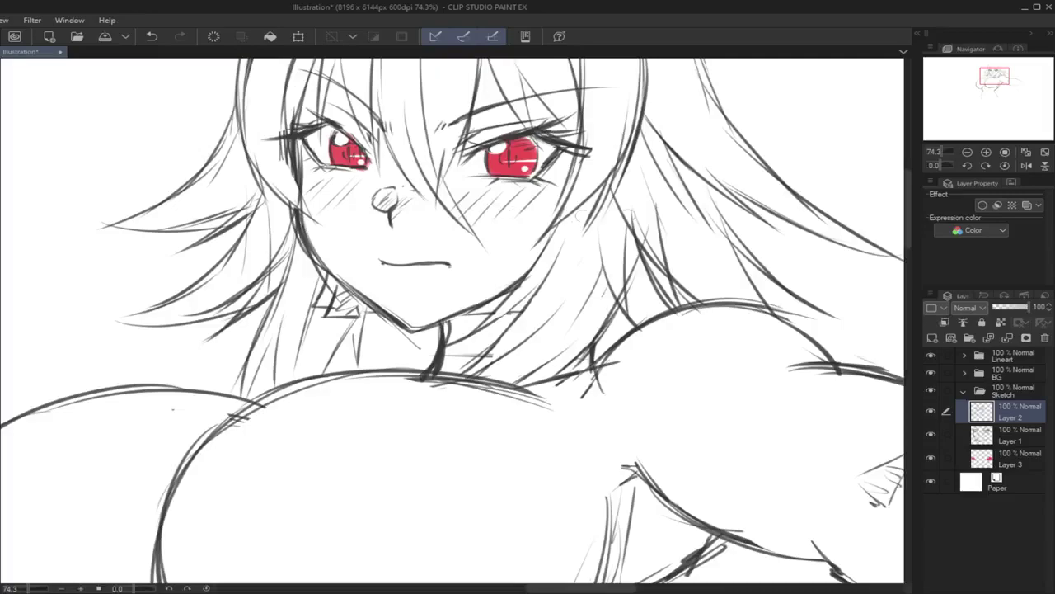
{"action": "left_click_drag", "start_coordinate": [944, 152], "coordinate": [938, 153]}
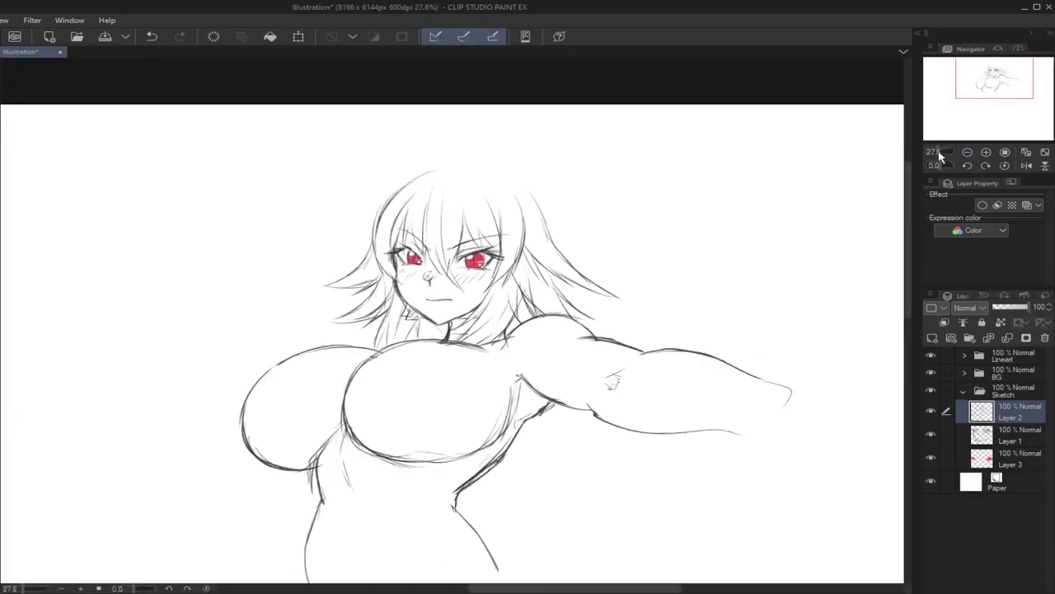
{"action": "left_click_drag", "start_coordinate": [982, 82], "coordinate": [985, 89]}
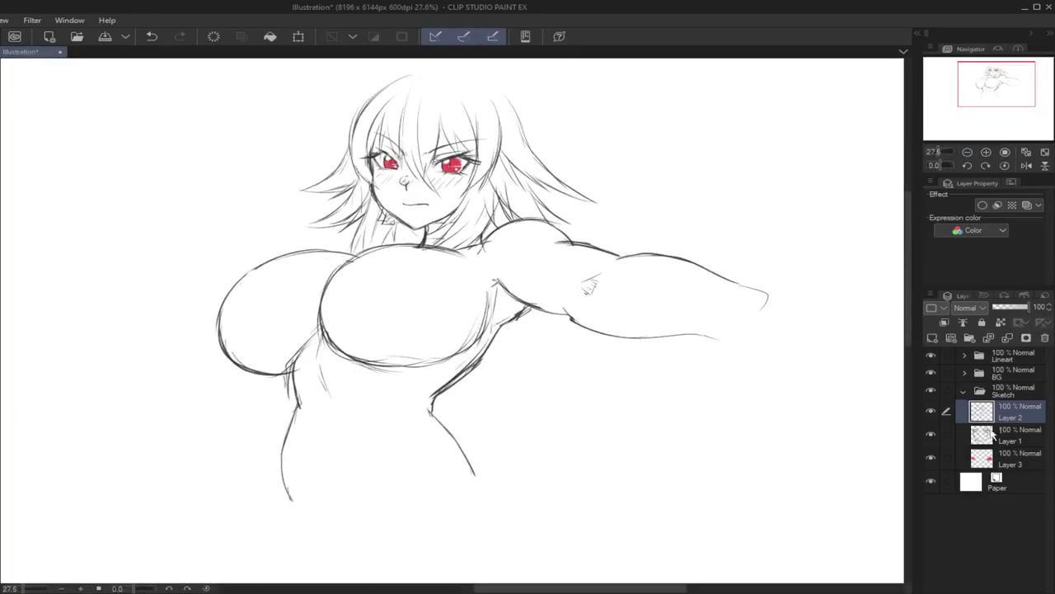
{"action": "left_click", "coordinate": [934, 338]}
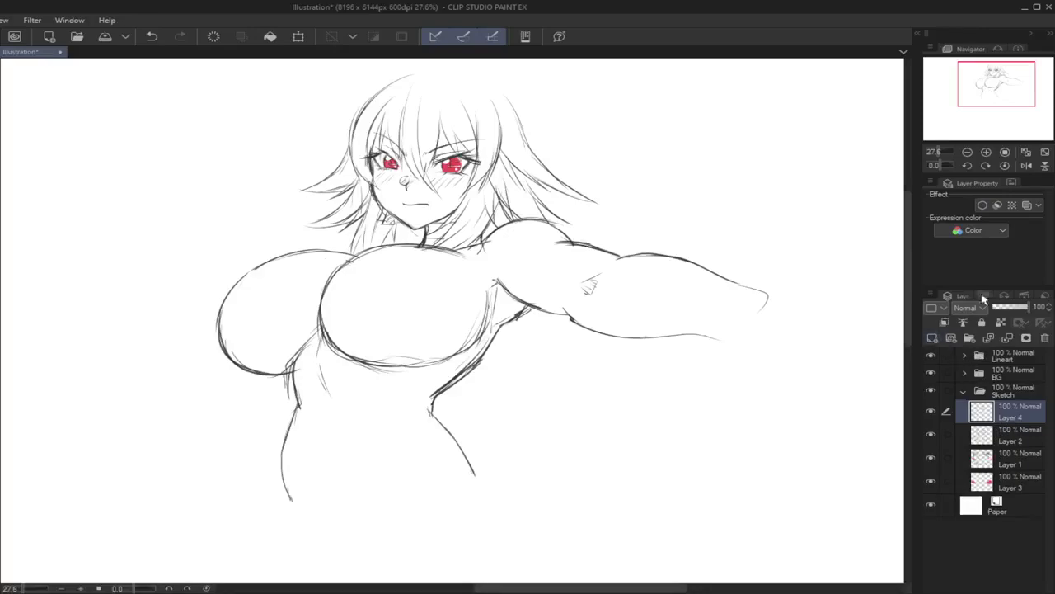
Step: Flip the whole Sketch folder's artwork horizontally, shift the figure nearer the canvas's vertical centre line and make Layer 4 active
{"action": "left_click", "coordinate": [1027, 152]}
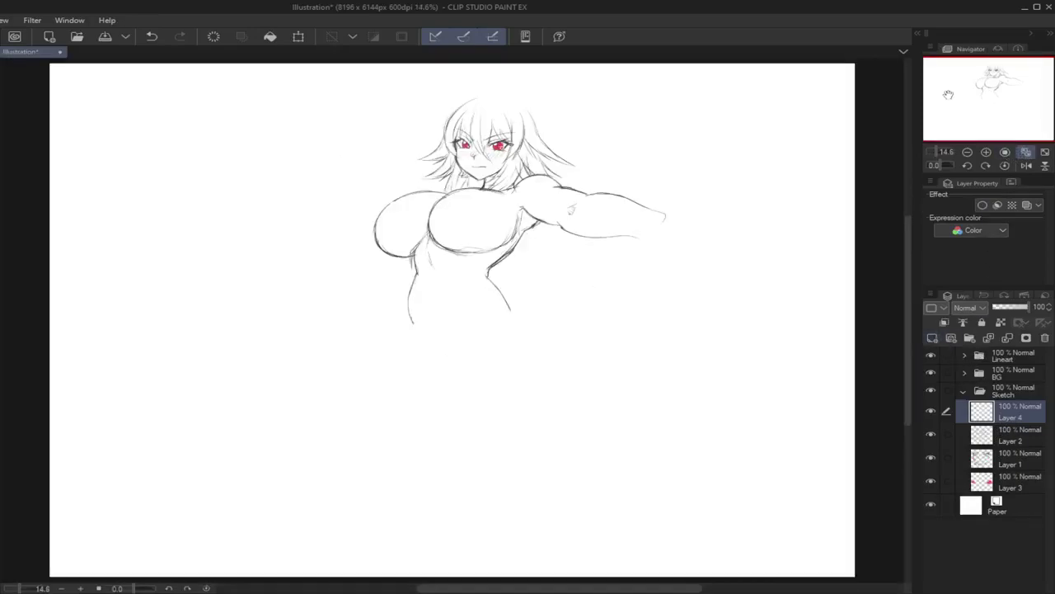
{"action": "left_click", "coordinate": [1027, 394]}
{"action": "left_click_drag", "start_coordinate": [540, 183], "coordinate": [495, 194]}
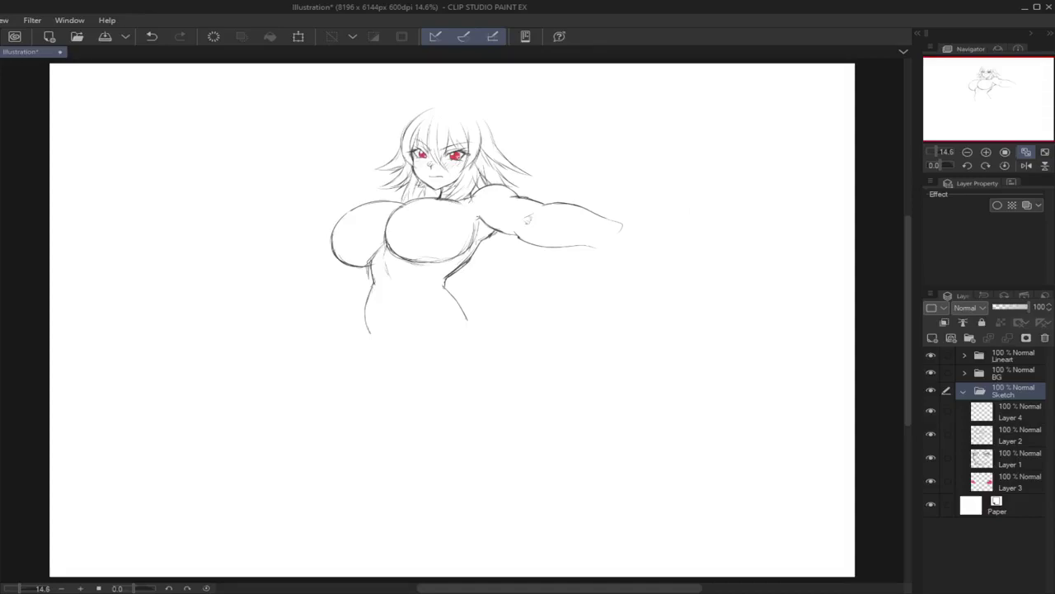
{"action": "left_click", "coordinate": [89, 433]}
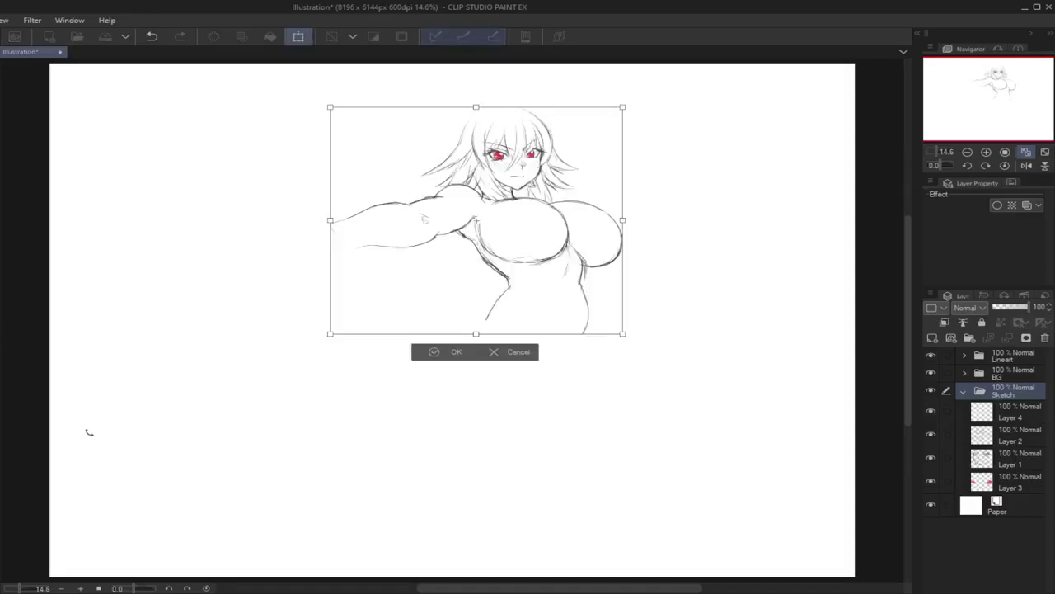
{"action": "left_click_drag", "start_coordinate": [594, 252], "coordinate": [566, 256]}
{"action": "left_click", "coordinate": [411, 358]}
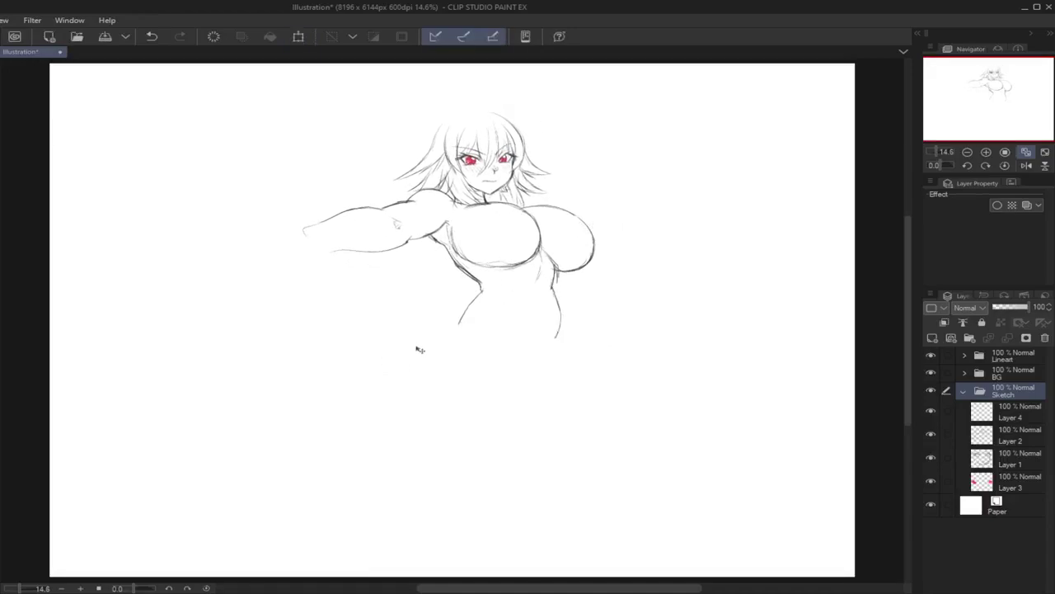
{"action": "left_click_drag", "start_coordinate": [511, 236], "coordinate": [501, 238]}
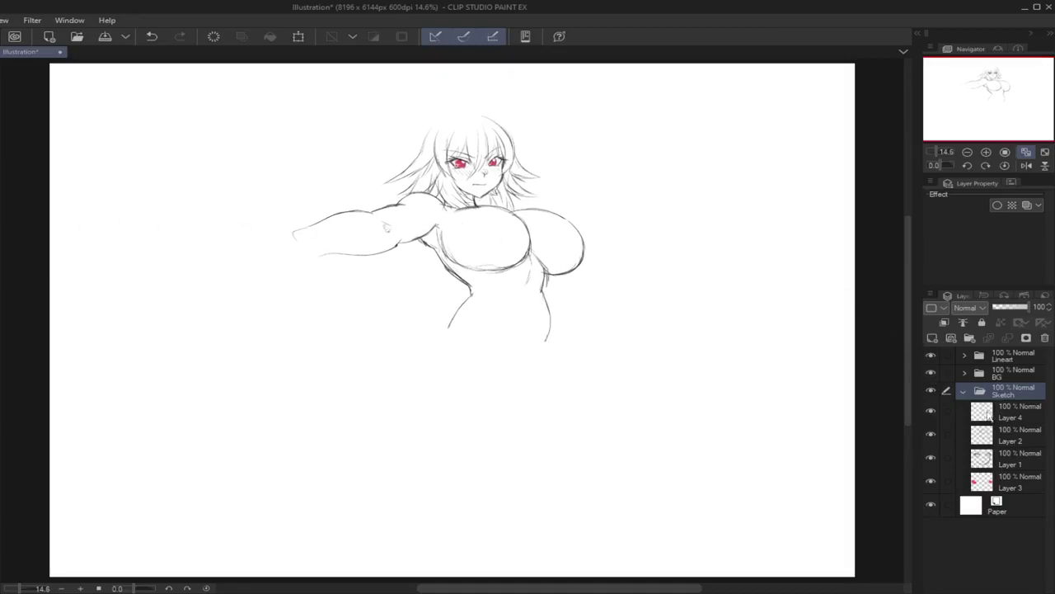
{"action": "left_click", "coordinate": [977, 417]}
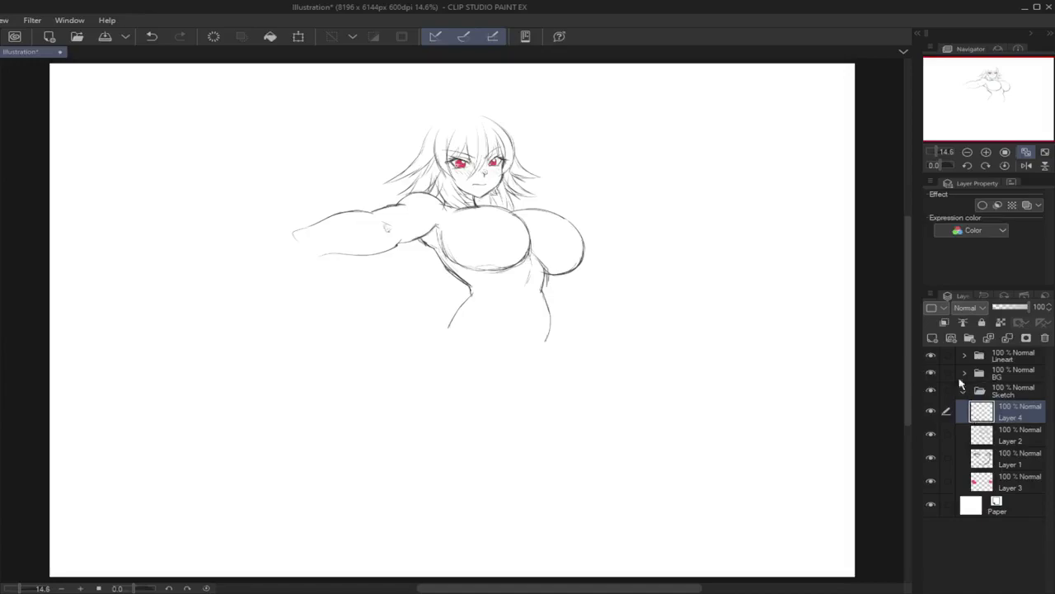
Step: Draw the lower abdomen's centre line and the far hip contour below the waist on Layer 4
{"action": "left_click_drag", "start_coordinate": [938, 152], "coordinate": [938, 153]}
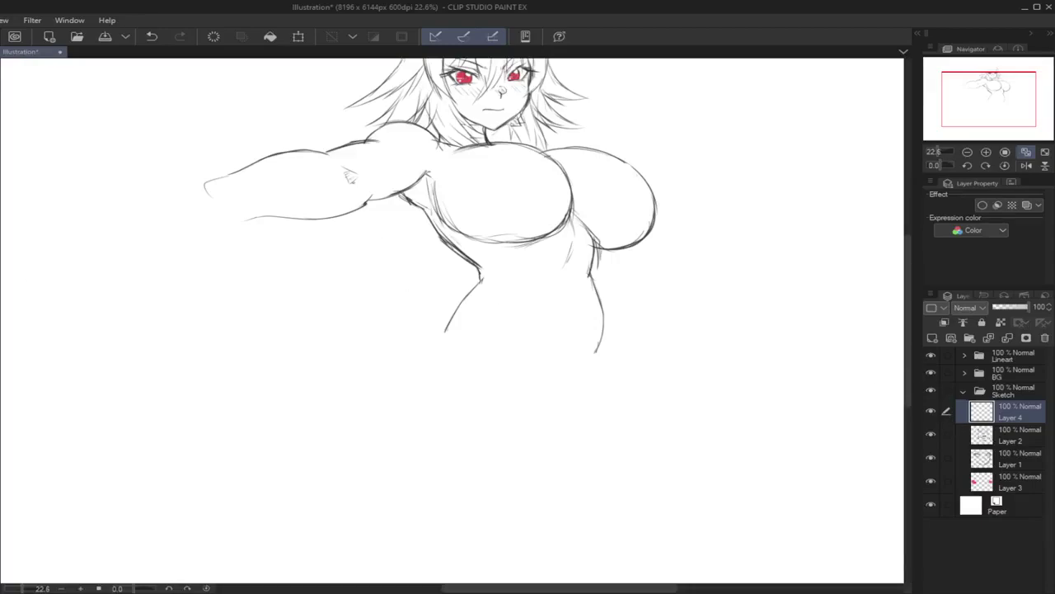
{"action": "left_click", "coordinate": [994, 435]}
{"action": "left_click", "coordinate": [990, 414]}
{"action": "key", "text": "ctrl+z"}
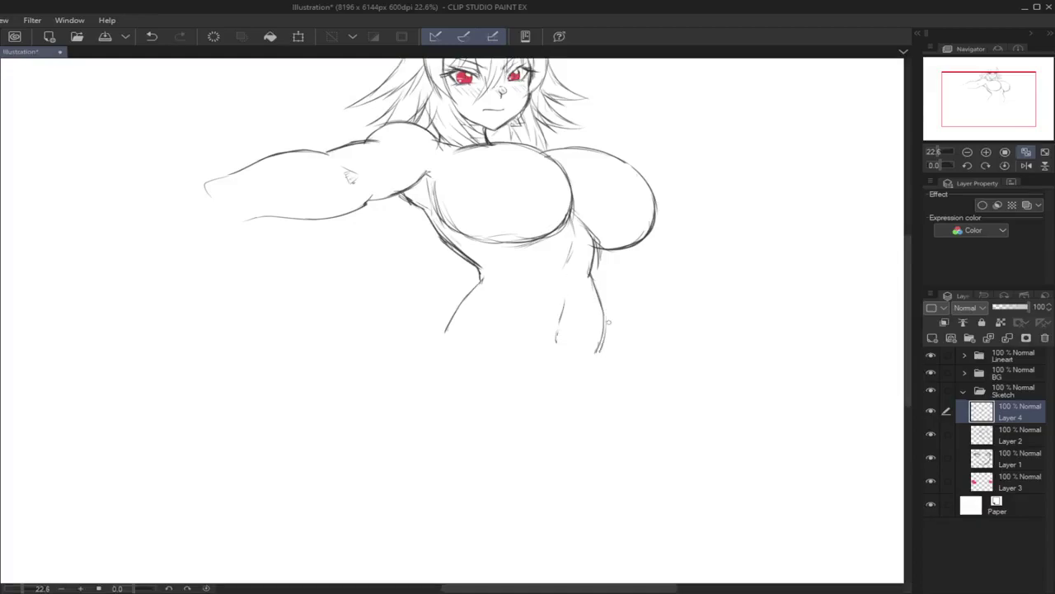
{"action": "left_click_drag", "start_coordinate": [603, 306], "coordinate": [620, 335]}
{"action": "left_click_drag", "start_coordinate": [444, 329], "coordinate": [387, 381]}
{"action": "key", "text": "ctrl+z"}
{"action": "left_click_drag", "start_coordinate": [444, 330], "coordinate": [389, 409]}
{"action": "left_click_drag", "start_coordinate": [408, 363], "coordinate": [381, 472]}
{"action": "key", "text": "ctrl+z"}
{"action": "key", "text": "ctrl+z"}
Step: Draw the rounded near hip and the raised near thigh, with upper and lower contours reaching sideways to a bent knee
{"action": "mouse_move", "coordinate": [448, 330]}
{"action": "left_mouse_down"}
{"action": "mouse_move", "coordinate": [385, 413]}
{"action": "mouse_move", "coordinate": [392, 388]}
{"action": "mouse_move", "coordinate": [399, 484]}
{"action": "mouse_move", "coordinate": [477, 518]}
{"action": "left_mouse_up"}
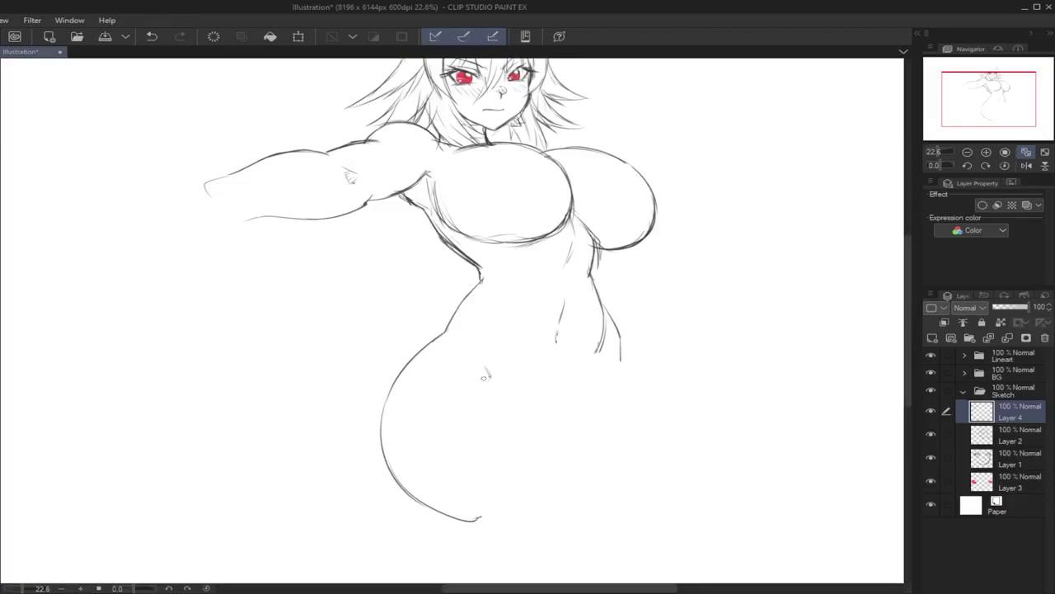
{"action": "left_click_drag", "start_coordinate": [485, 379], "coordinate": [744, 415]}
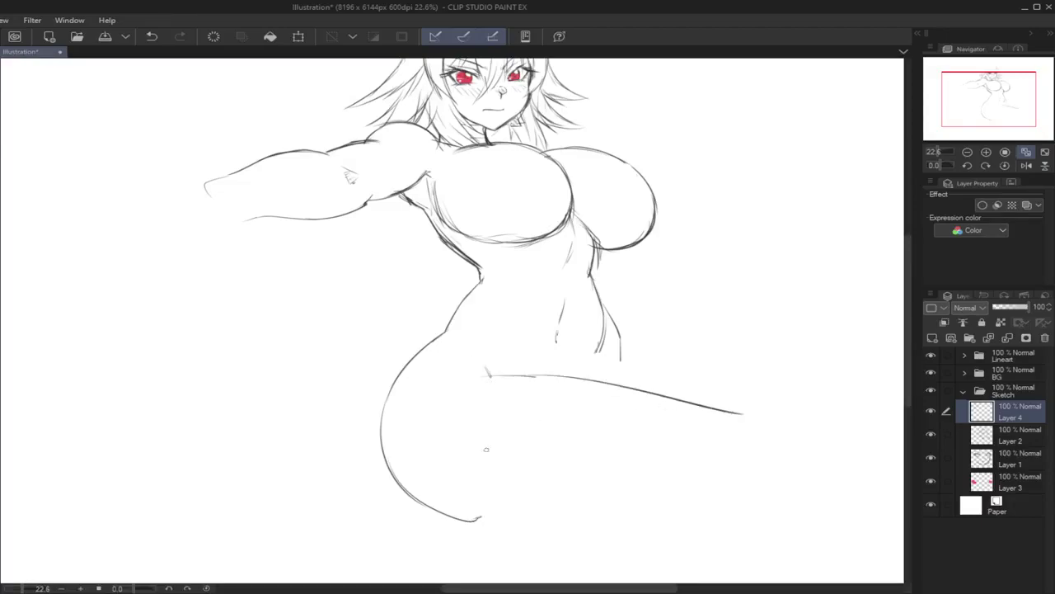
{"action": "mouse_move", "coordinate": [452, 518]}
{"action": "left_mouse_down"}
{"action": "mouse_move", "coordinate": [707, 505]}
{"action": "mouse_move", "coordinate": [669, 515]}
{"action": "mouse_move", "coordinate": [755, 497]}
{"action": "left_mouse_up"}
{"action": "key", "text": "ctrl+z"}
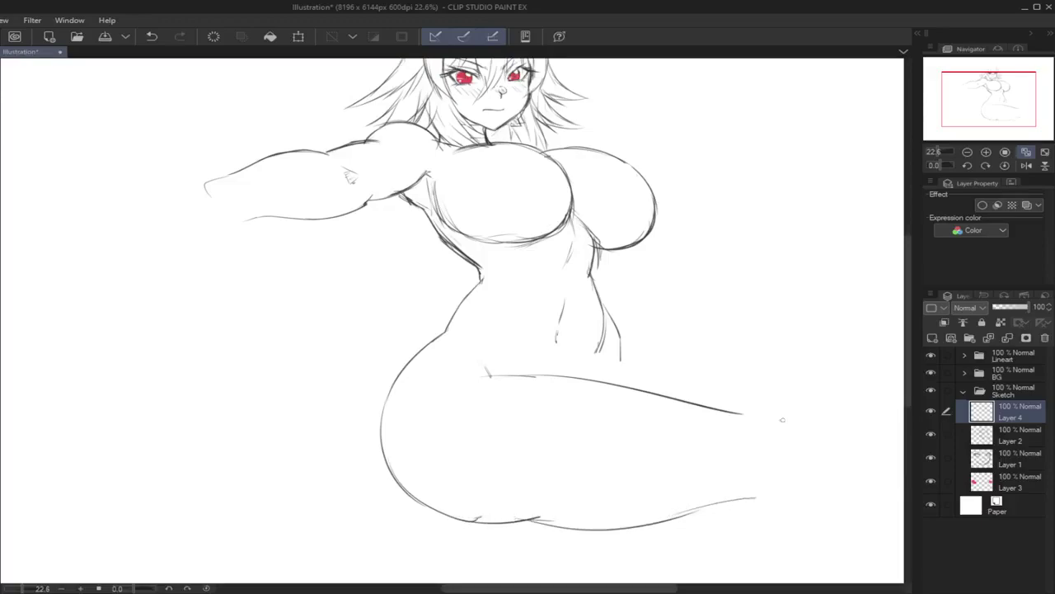
{"action": "mouse_move", "coordinate": [732, 417]}
{"action": "left_mouse_down"}
{"action": "mouse_move", "coordinate": [800, 447]}
{"action": "mouse_move", "coordinate": [794, 503]}
{"action": "mouse_move", "coordinate": [764, 530]}
{"action": "left_mouse_up"}
{"action": "left_click_drag", "start_coordinate": [745, 483], "coordinate": [666, 520]}
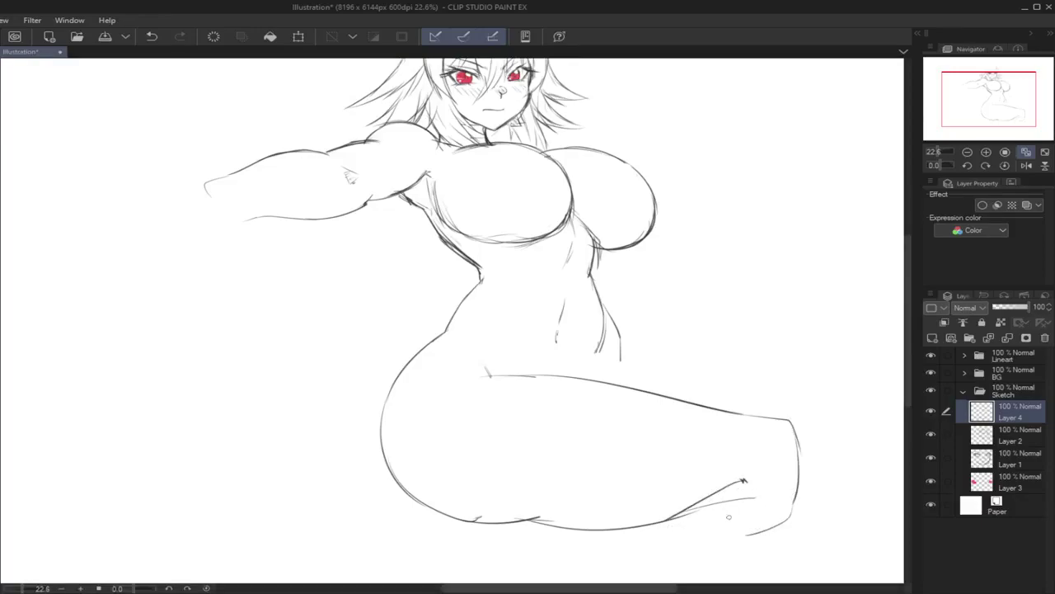
Step: Draw the crease behind the near knee and rough in the shin and calf lines running diagonally downward
{"action": "left_click_drag", "start_coordinate": [742, 481], "coordinate": [631, 560]}
{"action": "left_click_drag", "start_coordinate": [648, 526], "coordinate": [623, 567]}
{"action": "mouse_move", "coordinate": [731, 415]}
{"action": "left_mouse_down"}
{"action": "mouse_move", "coordinate": [794, 444]}
{"action": "mouse_move", "coordinate": [793, 504]}
{"action": "mouse_move", "coordinate": [764, 544]}
{"action": "mouse_move", "coordinate": [700, 582]}
{"action": "left_mouse_up"}
{"action": "key", "text": "ctrl+z"}
{"action": "left_click_drag", "start_coordinate": [789, 521], "coordinate": [714, 580]}
{"action": "left_click_drag", "start_coordinate": [652, 517], "coordinate": [607, 580]}
Step: Erase the stray construction lines behind the near knee and along its upper corner
{"action": "key", "text": "e"}
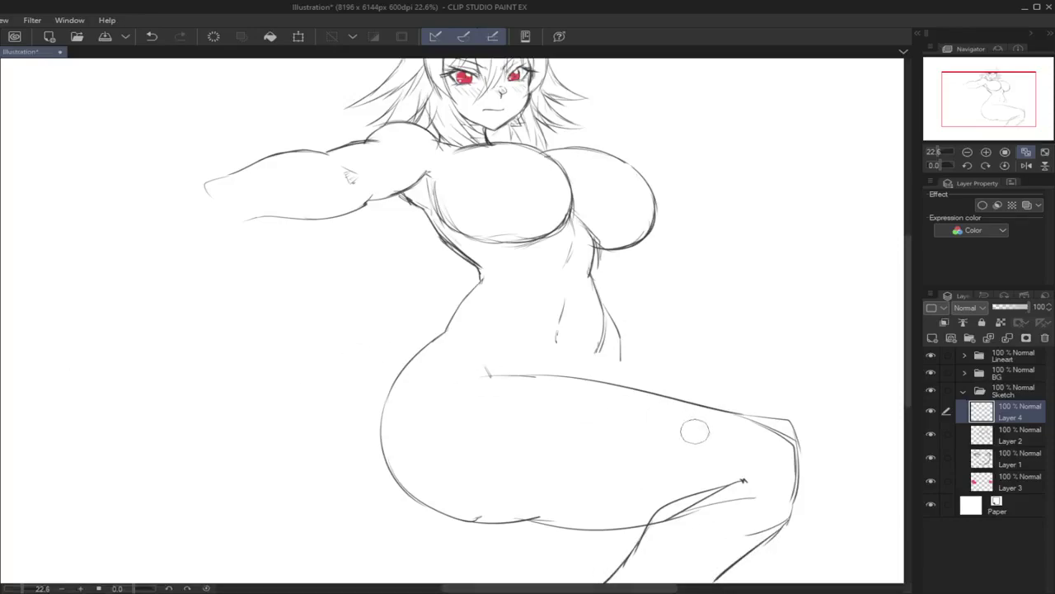
{"action": "mouse_move", "coordinate": [684, 508]}
{"action": "left_mouse_down"}
{"action": "mouse_move", "coordinate": [666, 525]}
{"action": "mouse_move", "coordinate": [734, 503]}
{"action": "left_mouse_up"}
{"action": "mouse_move", "coordinate": [742, 402]}
{"action": "left_mouse_down"}
{"action": "mouse_move", "coordinate": [798, 417]}
{"action": "mouse_move", "coordinate": [812, 435]}
{"action": "left_mouse_up"}
Step: Flip the view horizontally, refine the waist, navel and hip crease, and draw the far thigh's line behind the near thigh
{"action": "left_click", "coordinate": [1027, 165]}
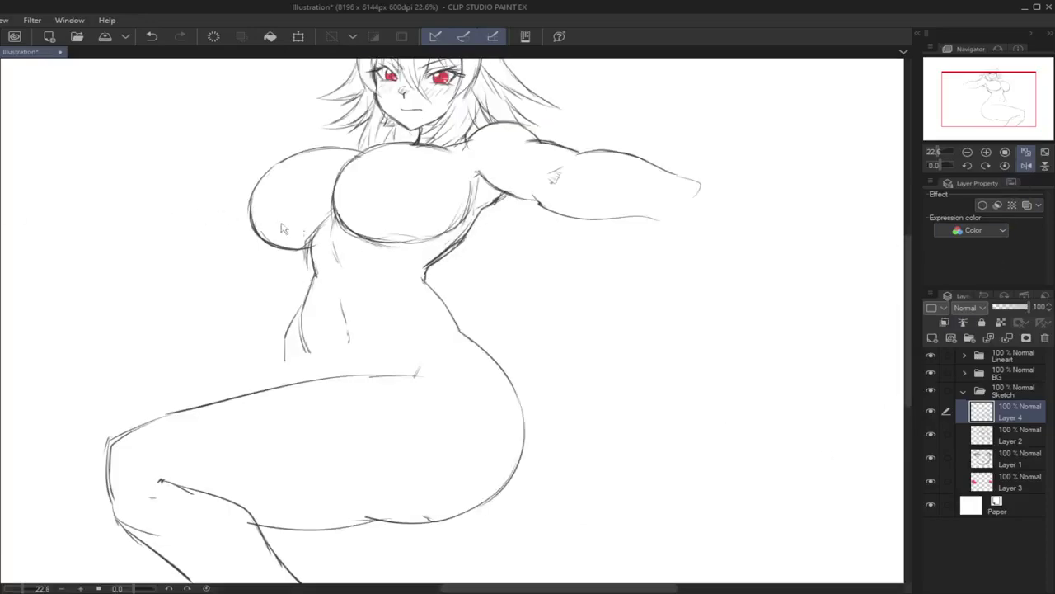
{"action": "left_click_drag", "start_coordinate": [305, 298], "coordinate": [312, 373]}
{"action": "key", "text": "ctrl+z"}
{"action": "mouse_move", "coordinate": [453, 382]}
{"action": "left_mouse_down"}
{"action": "mouse_move", "coordinate": [402, 378]}
{"action": "mouse_move", "coordinate": [410, 374]}
{"action": "left_mouse_up"}
{"action": "key", "text": "ctrl+z"}
{"action": "mouse_move", "coordinate": [283, 359]}
{"action": "left_mouse_down"}
{"action": "mouse_move", "coordinate": [310, 367]}
{"action": "mouse_move", "coordinate": [239, 381]}
{"action": "mouse_move", "coordinate": [180, 424]}
{"action": "left_mouse_up"}
{"action": "key", "text": "ctrl+z"}
{"action": "key", "text": "ctrl+z"}
{"action": "left_click_drag", "start_coordinate": [289, 357], "coordinate": [178, 411]}
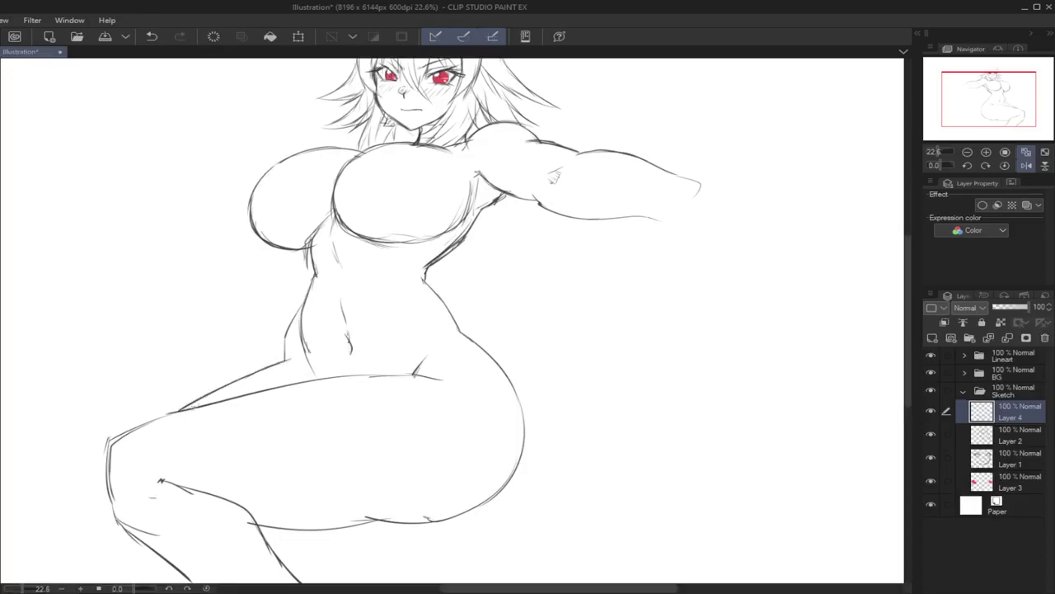
Step: Restore the unflipped view and extend the near lower leg's shin and calf lines down to the ankle
{"action": "left_click", "coordinate": [1027, 167]}
{"action": "left_click_drag", "start_coordinate": [945, 152], "coordinate": [937, 151]}
{"action": "left_click_drag", "start_coordinate": [996, 95], "coordinate": [1003, 105]}
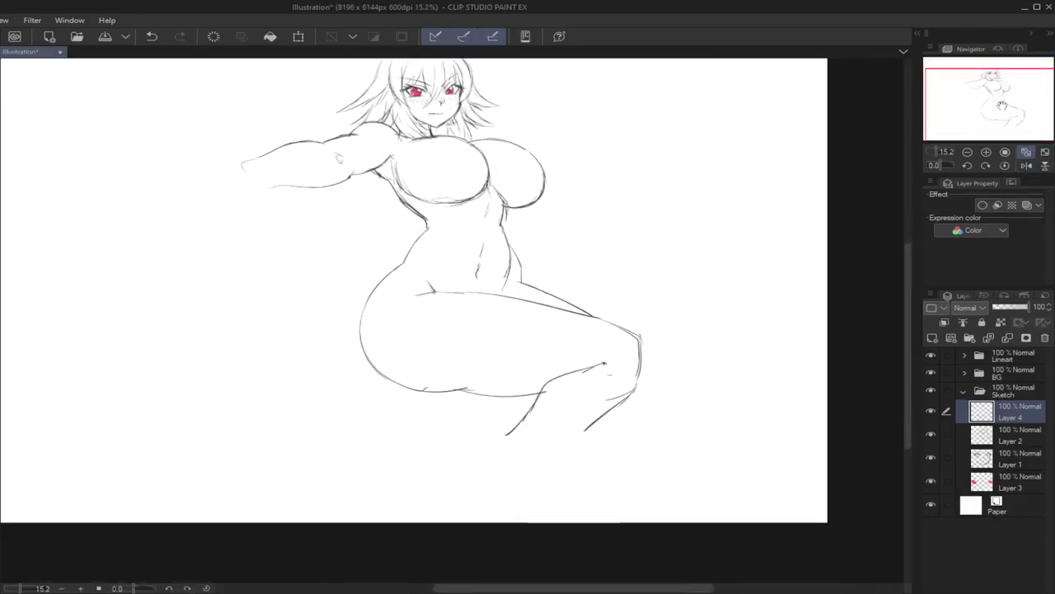
{"action": "left_click_drag", "start_coordinate": [607, 412], "coordinate": [521, 472]}
{"action": "key", "text": "ctrl+z"}
{"action": "left_click_drag", "start_coordinate": [603, 412], "coordinate": [484, 478]}
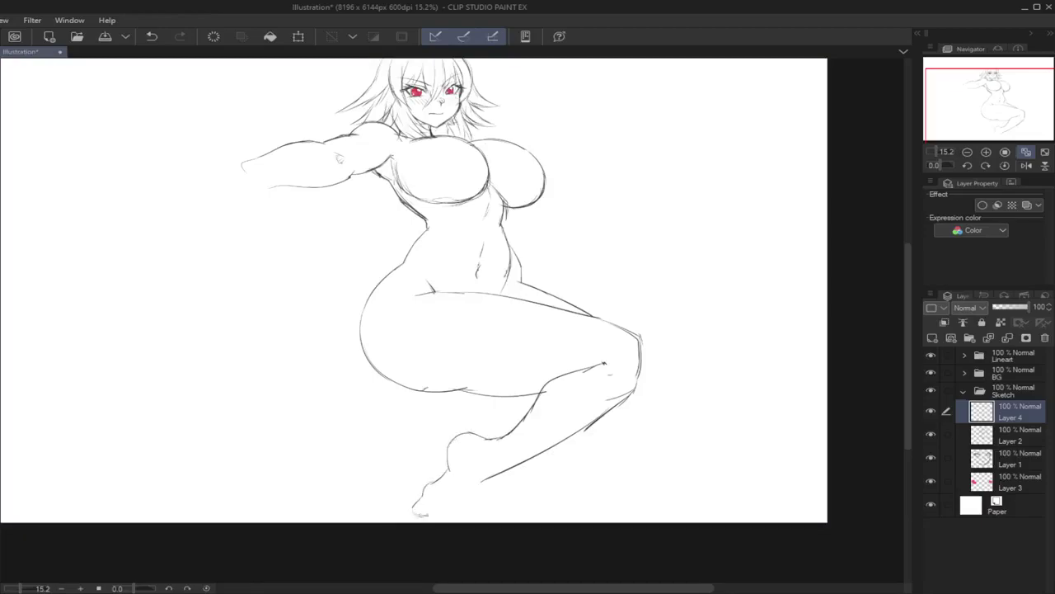
Step: Redraw the near foot with heel, sole and toes at the end of the lower leg
{"action": "key", "text": "ctrl+z"}
{"action": "key", "text": "ctrl+z"}
{"action": "key", "text": "ctrl+z"}
{"action": "left_click_drag", "start_coordinate": [498, 475], "coordinate": [451, 513]}
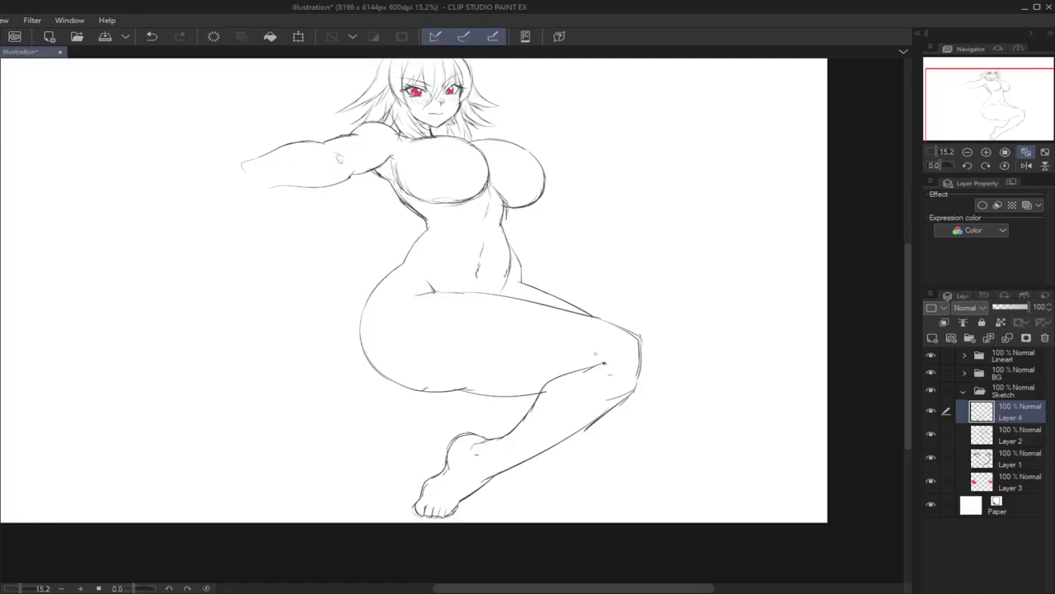
Step: Round off the near kneecap and smooth the contour behind the knee into the calf
{"action": "key", "text": "ctrl+z"}
{"action": "mouse_move", "coordinate": [600, 360]}
{"action": "left_mouse_down"}
{"action": "mouse_move", "coordinate": [539, 377]}
{"action": "mouse_move", "coordinate": [551, 376]}
{"action": "mouse_move", "coordinate": [523, 425]}
{"action": "left_mouse_up"}
{"action": "key", "text": "ctrl+z"}
{"action": "mouse_move", "coordinate": [593, 317]}
{"action": "left_mouse_down"}
{"action": "mouse_move", "coordinate": [640, 333]}
{"action": "mouse_move", "coordinate": [648, 360]}
{"action": "mouse_move", "coordinate": [647, 382]}
{"action": "mouse_move", "coordinate": [596, 421]}
{"action": "left_mouse_up"}
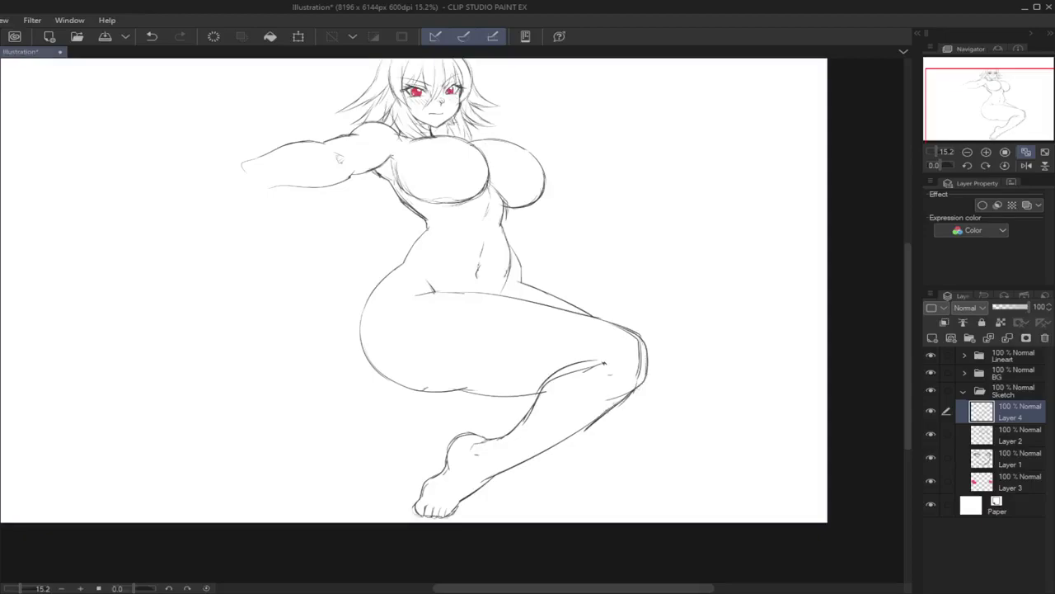
{"action": "left_click_drag", "start_coordinate": [561, 377], "coordinate": [597, 368]}
{"action": "mouse_move", "coordinate": [631, 331]}
{"action": "left_mouse_down"}
{"action": "mouse_move", "coordinate": [633, 380]}
{"action": "mouse_move", "coordinate": [637, 372]}
{"action": "mouse_move", "coordinate": [610, 396]}
{"action": "left_mouse_up"}
{"action": "left_click_drag", "start_coordinate": [600, 356], "coordinate": [592, 359]}
Step: Flip the view horizontally, then scale the whole Sketch folder down slightly and move the figure up on the canvas
{"action": "left_click", "coordinate": [1027, 165]}
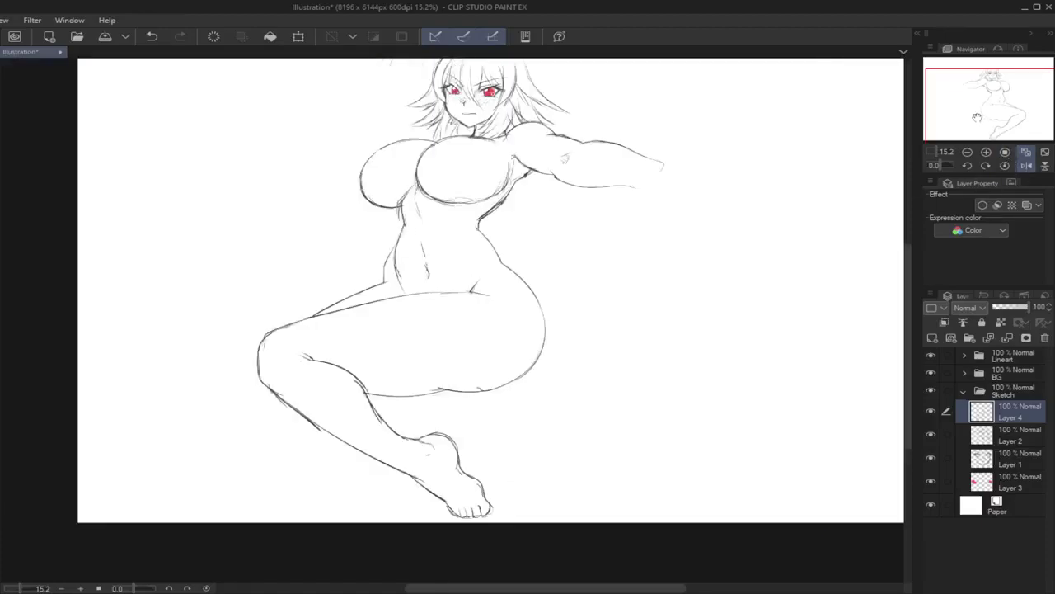
{"action": "left_click_drag", "start_coordinate": [994, 109], "coordinate": [981, 91]}
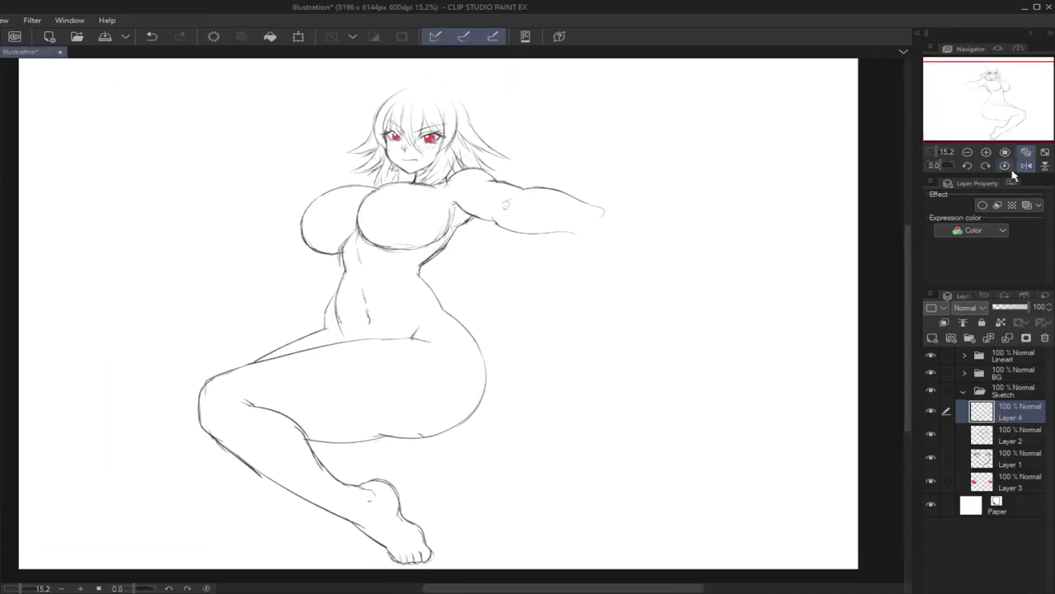
{"action": "left_click", "coordinate": [1011, 394]}
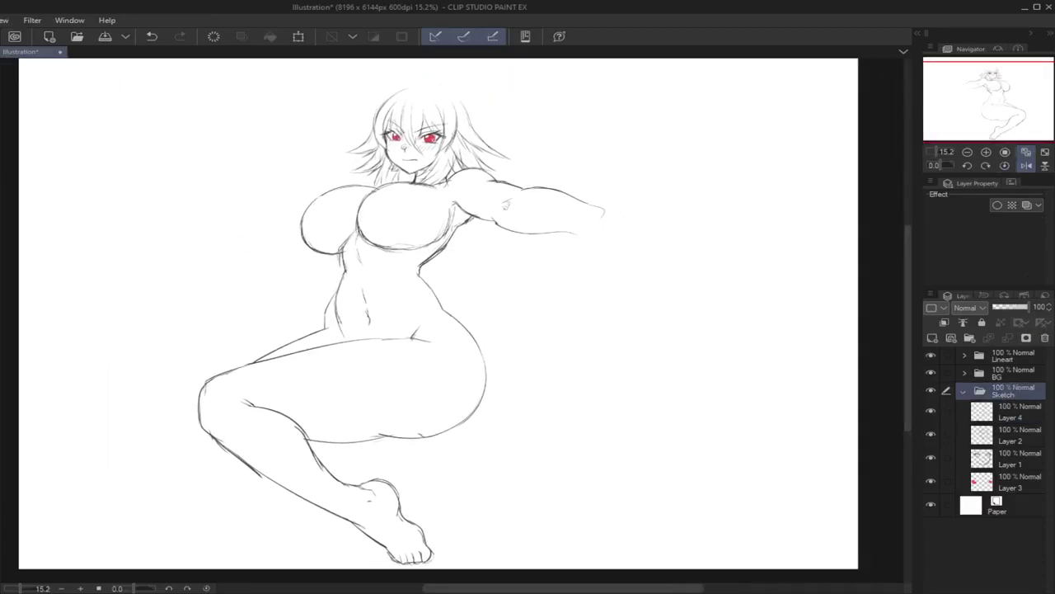
{"action": "left_click_drag", "start_coordinate": [377, 215], "coordinate": [378, 200]}
{"action": "key", "text": "ctrl+t"}
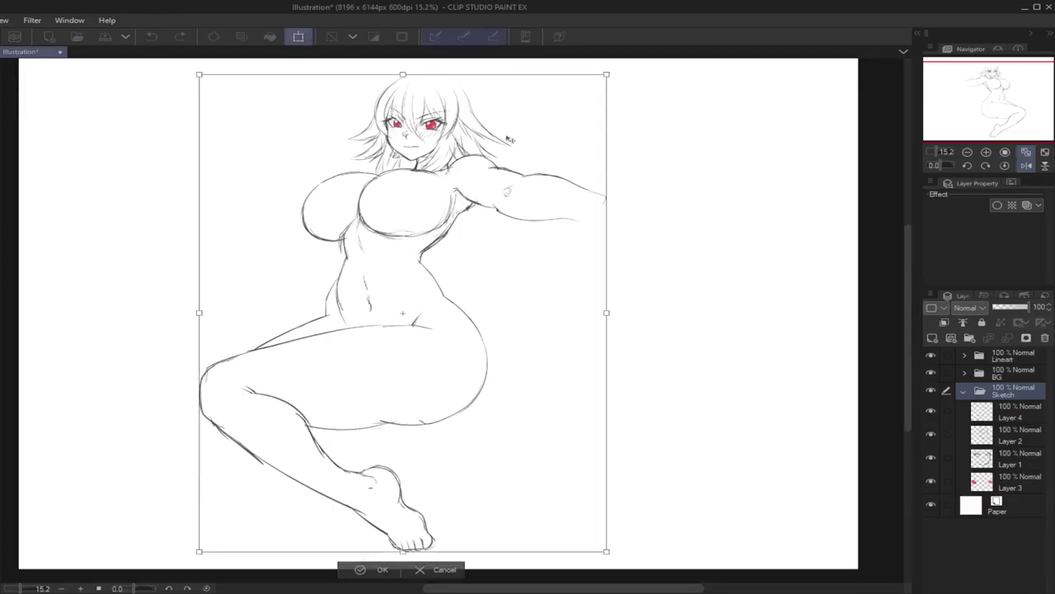
{"action": "left_click_drag", "start_coordinate": [403, 76], "coordinate": [402, 120]}
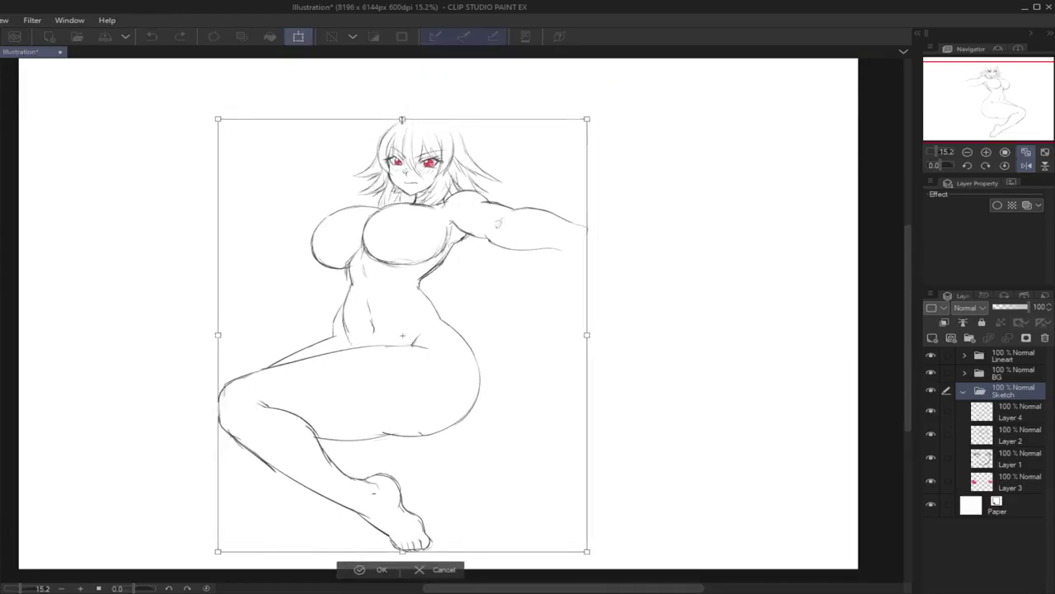
{"action": "left_click_drag", "start_coordinate": [487, 196], "coordinate": [500, 153]}
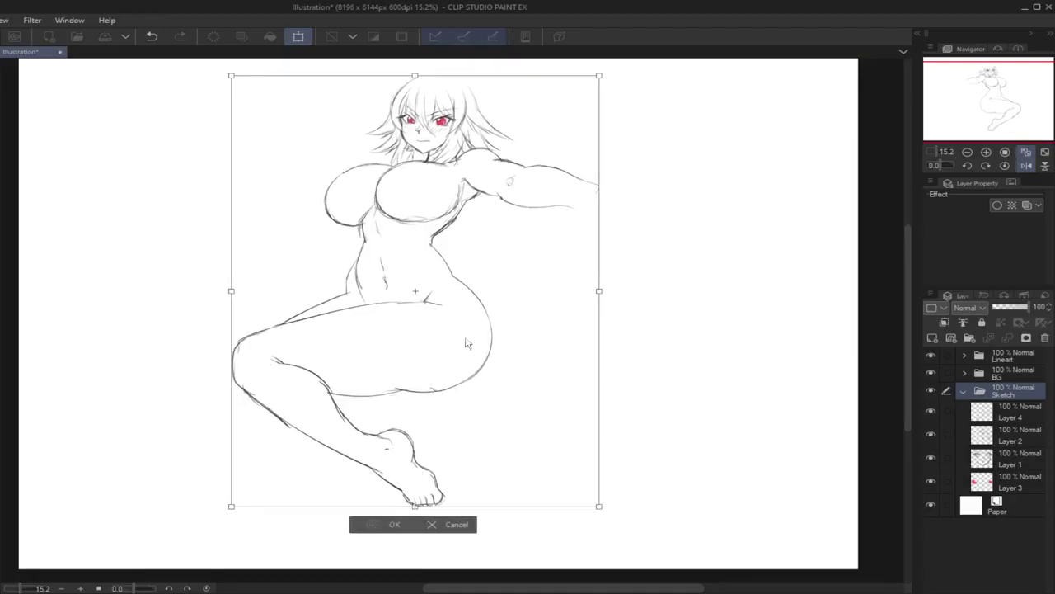
{"action": "key", "text": "Return"}
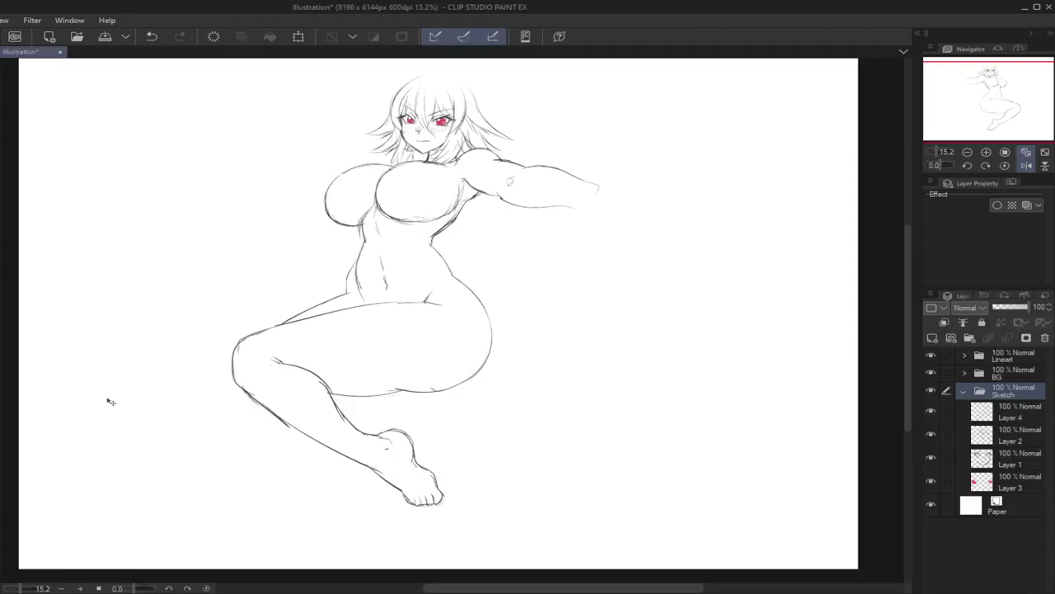
Step: Add a new layer above Layer 4 in the Sketch folder and restore the unflipped view, framing the upper body
{"action": "left_click", "coordinate": [1006, 482]}
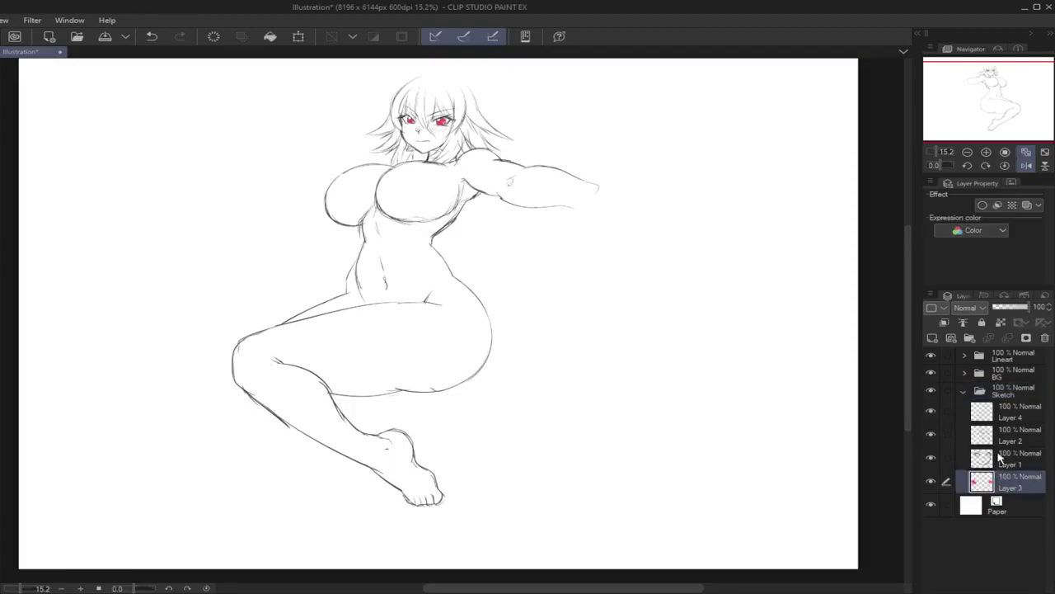
{"action": "left_click", "coordinate": [1006, 456]}
{"action": "left_click", "coordinate": [990, 438]}
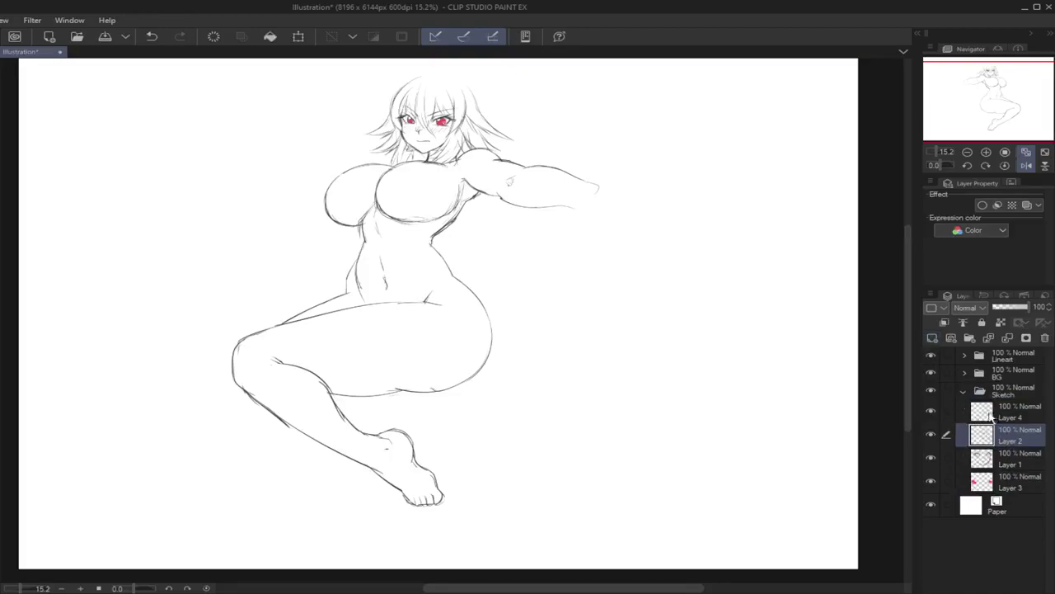
{"action": "left_click", "coordinate": [994, 416]}
{"action": "left_click", "coordinate": [930, 340]}
{"action": "left_click", "coordinate": [1026, 166]}
{"action": "mouse_move", "coordinate": [989, 94]}
{"action": "left_mouse_down"}
{"action": "mouse_move", "coordinate": [976, 83]}
{"action": "mouse_move", "coordinate": [984, 69]}
{"action": "mouse_move", "coordinate": [984, 87]}
{"action": "left_mouse_up"}
{"action": "left_click", "coordinate": [939, 152]}
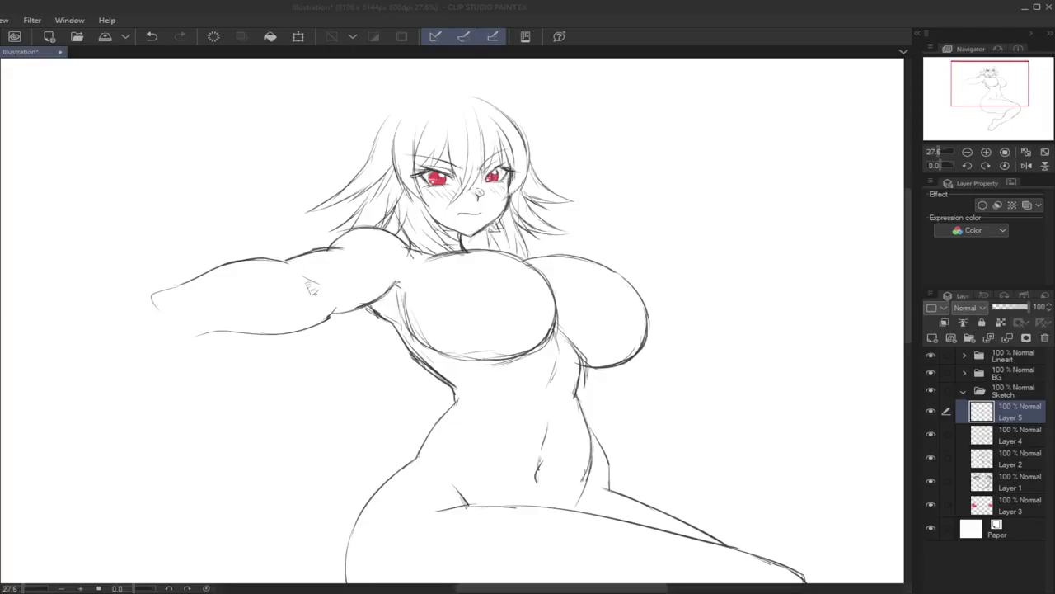
{"action": "scroll", "coordinate": [290, 236], "scroll_direction": "down", "scroll_amount": 3}
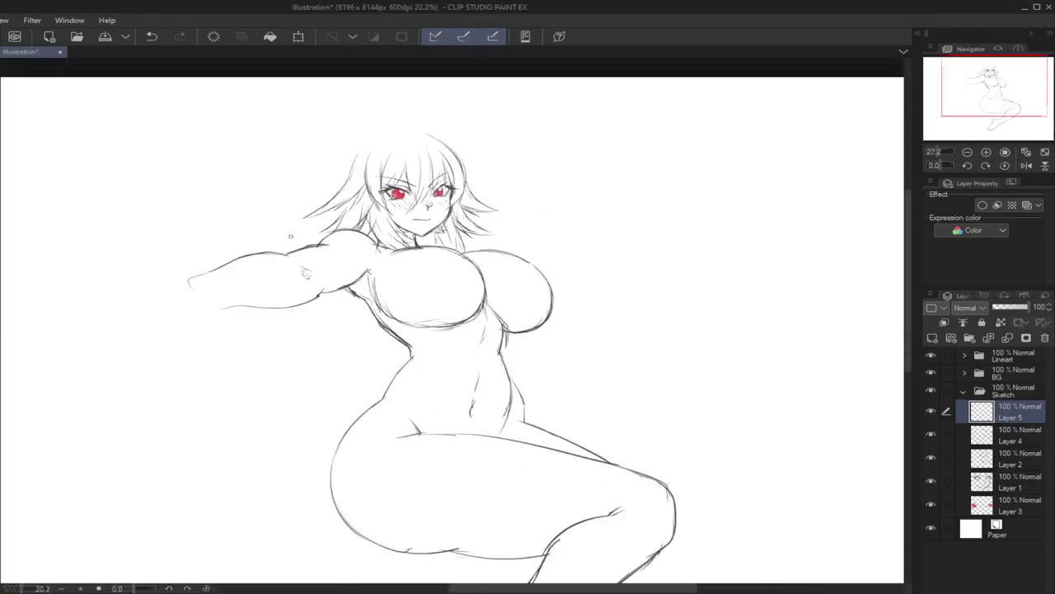
{"action": "scroll", "coordinate": [443, 173], "scroll_direction": "up", "scroll_amount": 3}
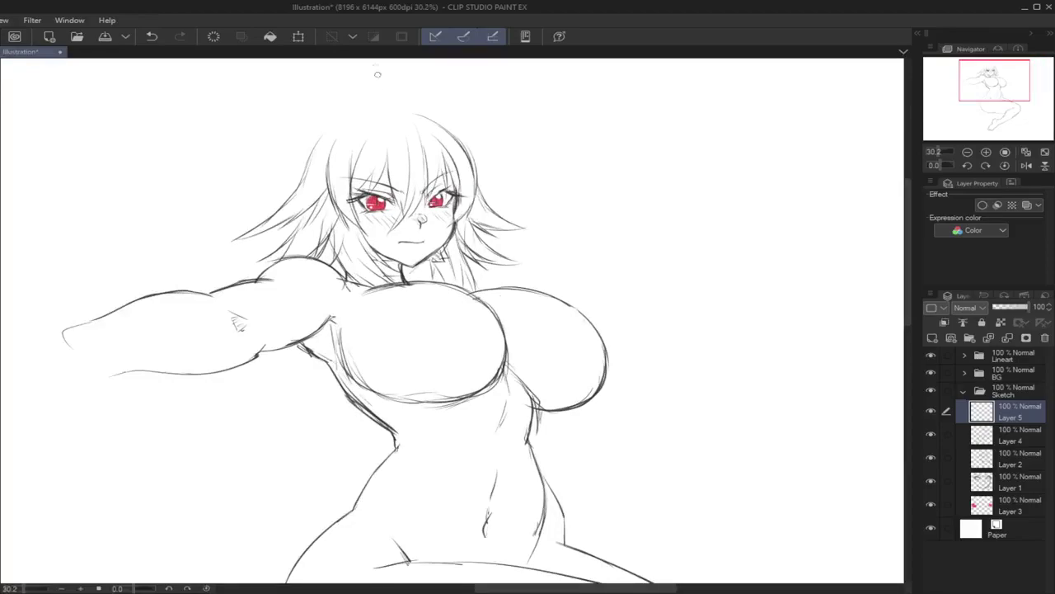
{"action": "left_click_drag", "start_coordinate": [377, 108], "coordinate": [324, 126]}
{"action": "key", "text": "ctrl+z"}
{"action": "left_click_drag", "start_coordinate": [235, 159], "coordinate": [223, 199]}
{"action": "key", "text": "ctrl+z"}
{"action": "left_click_drag", "start_coordinate": [386, 112], "coordinate": [317, 132]}
{"action": "key", "text": "ctrl+z"}
{"action": "mouse_move", "coordinate": [394, 113]}
{"action": "left_mouse_down"}
{"action": "mouse_move", "coordinate": [361, 139]}
{"action": "mouse_move", "coordinate": [349, 118]}
{"action": "mouse_move", "coordinate": [331, 143]}
{"action": "left_mouse_up"}
{"action": "key", "text": "ctrl+z"}
{"action": "key", "text": "ctrl+z"}
Step: Outline a long red antenna-like strand sweeping from the crown out over the extended arm, and flip the view horizontally
{"action": "mouse_move", "coordinate": [389, 112]}
{"action": "left_mouse_down"}
{"action": "mouse_move", "coordinate": [279, 184]}
{"action": "mouse_move", "coordinate": [306, 164]}
{"action": "mouse_move", "coordinate": [256, 177]}
{"action": "mouse_move", "coordinate": [139, 242]}
{"action": "mouse_move", "coordinate": [295, 181]}
{"action": "left_mouse_up"}
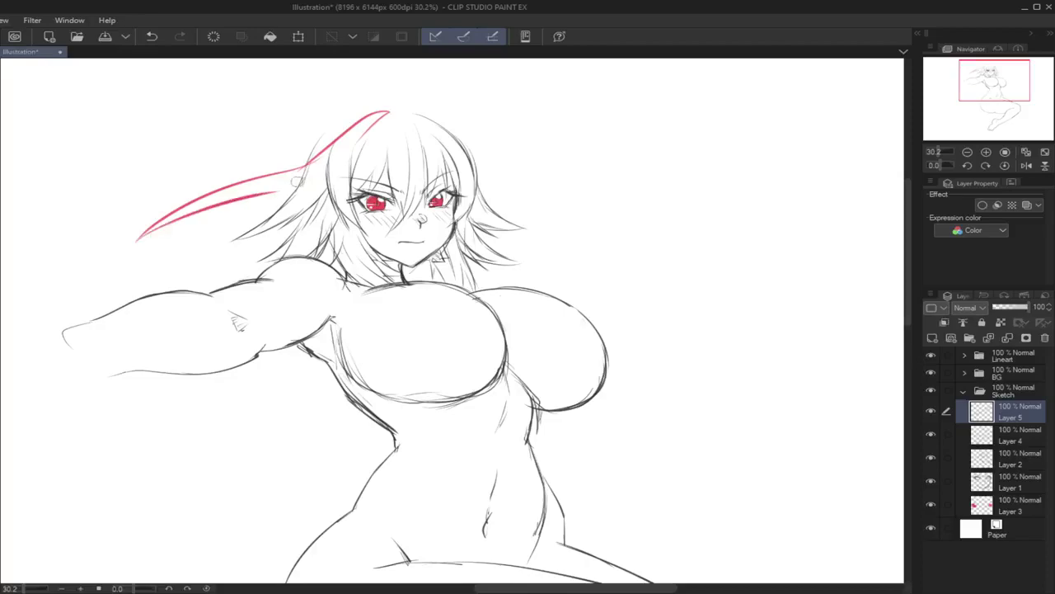
{"action": "key", "text": "ctrl+z"}
{"action": "mouse_move", "coordinate": [137, 240]}
{"action": "left_mouse_down"}
{"action": "mouse_move", "coordinate": [316, 173]}
{"action": "mouse_move", "coordinate": [290, 181]}
{"action": "mouse_move", "coordinate": [387, 111]}
{"action": "left_mouse_up"}
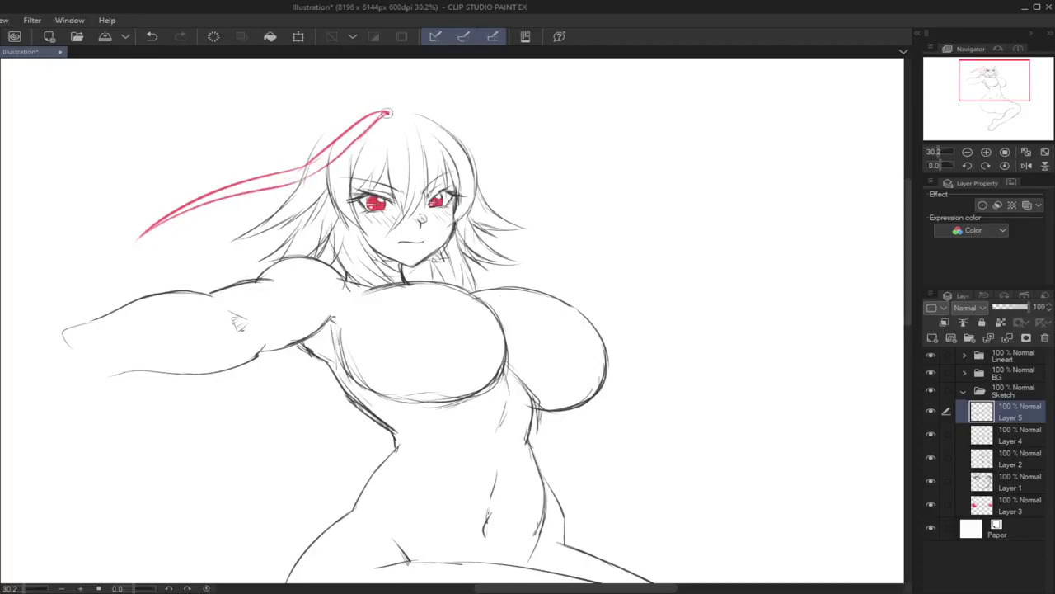
{"action": "left_click", "coordinate": [1027, 165]}
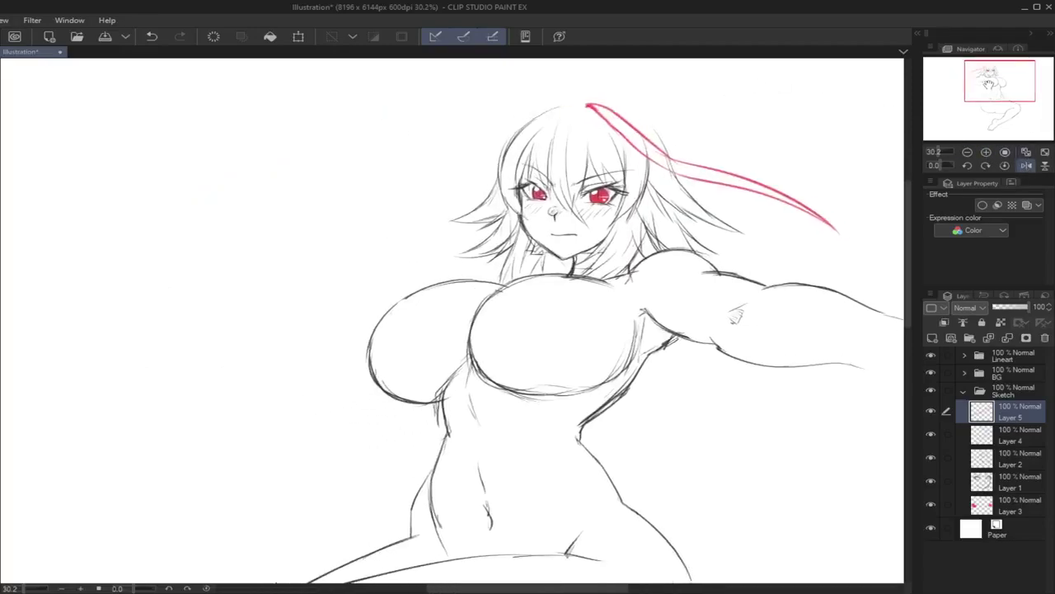
{"action": "left_click_drag", "start_coordinate": [972, 79], "coordinate": [973, 81]}
{"action": "mouse_move", "coordinate": [354, 138]}
{"action": "left_mouse_down"}
{"action": "mouse_move", "coordinate": [288, 108]}
{"action": "mouse_move", "coordinate": [319, 121]}
{"action": "mouse_move", "coordinate": [309, 111]}
{"action": "mouse_move", "coordinate": [271, 185]}
{"action": "left_mouse_up"}
{"action": "left_click_drag", "start_coordinate": [307, 120], "coordinate": [275, 199]}
{"action": "key", "text": "ctrl+z"}
{"action": "key", "text": "ctrl+y"}
{"action": "key", "text": "ctrl+z"}
{"action": "key", "text": "ctrl+z"}
{"action": "mouse_move", "coordinate": [308, 115]}
{"action": "left_mouse_down"}
{"action": "mouse_move", "coordinate": [270, 130]}
{"action": "mouse_move", "coordinate": [237, 216]}
{"action": "left_mouse_up"}
{"action": "mouse_move", "coordinate": [303, 119]}
{"action": "left_mouse_down"}
{"action": "mouse_move", "coordinate": [356, 144]}
{"action": "mouse_move", "coordinate": [307, 115]}
{"action": "mouse_move", "coordinate": [241, 212]}
{"action": "left_mouse_up"}
{"action": "key", "text": "ctrl+z"}
{"action": "key", "text": "ctrl+z"}
Step: Draw the outer and inner red outlines of a second antenna-like strand arching down beside the far side of the face
{"action": "mouse_move", "coordinate": [307, 113]}
{"action": "left_mouse_down"}
{"action": "mouse_move", "coordinate": [262, 152]}
{"action": "mouse_move", "coordinate": [244, 222]}
{"action": "mouse_move", "coordinate": [247, 186]}
{"action": "mouse_move", "coordinate": [243, 212]}
{"action": "mouse_move", "coordinate": [273, 288]}
{"action": "left_mouse_up"}
{"action": "key", "text": "ctrl+z"}
{"action": "mouse_move", "coordinate": [247, 189]}
{"action": "left_mouse_down"}
{"action": "mouse_move", "coordinate": [246, 224]}
{"action": "mouse_move", "coordinate": [278, 286]}
{"action": "left_mouse_up"}
{"action": "left_click_drag", "start_coordinate": [236, 213], "coordinate": [284, 285]}
{"action": "key", "text": "ctrl+z"}
{"action": "left_click_drag", "start_coordinate": [237, 214], "coordinate": [278, 287]}
{"action": "left_click_drag", "start_coordinate": [250, 183], "coordinate": [268, 270]}
Step: Connect the second strand's peak to the crown of the head with a red line
{"action": "mouse_move", "coordinate": [296, 116]}
{"action": "left_mouse_down"}
{"action": "mouse_move", "coordinate": [332, 134]}
{"action": "mouse_move", "coordinate": [298, 113]}
{"action": "mouse_move", "coordinate": [358, 147]}
{"action": "left_mouse_up"}
{"action": "key", "text": "ctrl+z"}
{"action": "key", "text": "ctrl+z"}
{"action": "left_click_drag", "start_coordinate": [299, 115], "coordinate": [358, 146]}
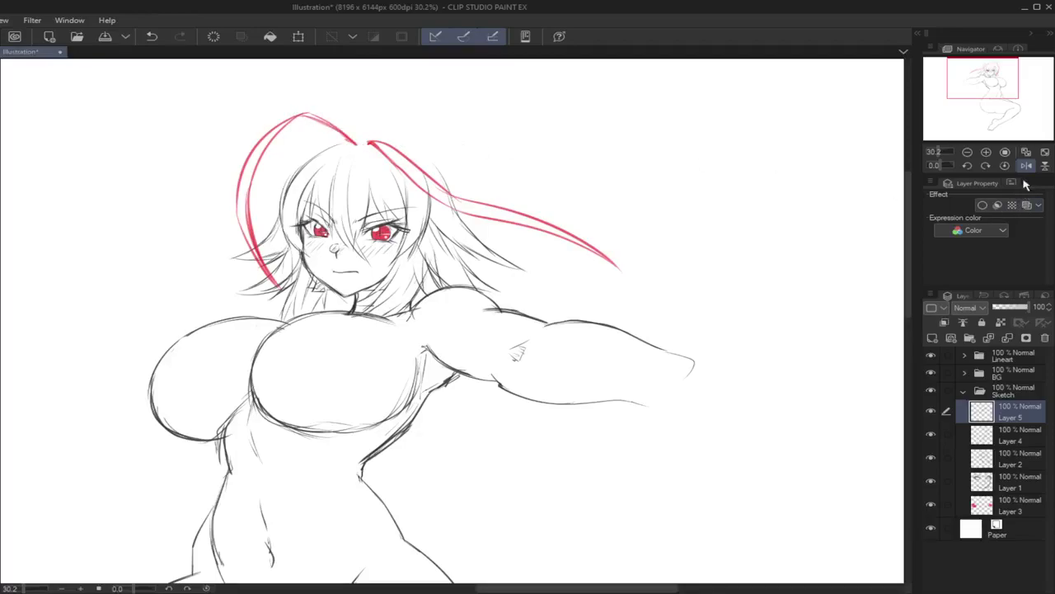
Step: Recolor the strand outlines on Layer 5 from red to black with transparent pixels locked, then release the lock
{"action": "left_click", "coordinate": [1000, 322]}
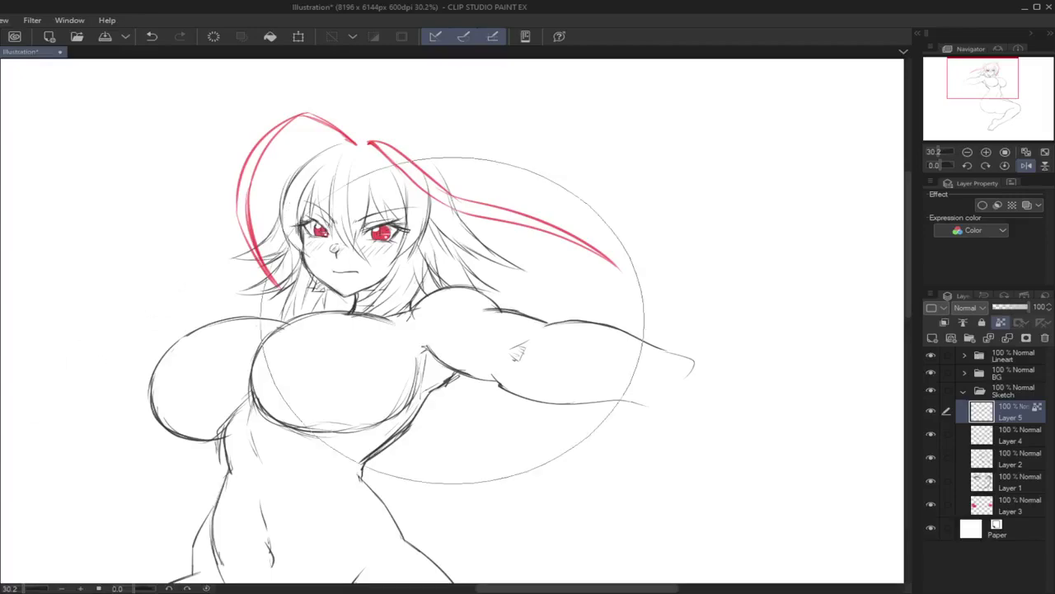
{"action": "left_click_drag", "start_coordinate": [274, 280], "coordinate": [249, 202]}
{"action": "mouse_move", "coordinate": [332, 125]}
{"action": "left_mouse_down"}
{"action": "mouse_move", "coordinate": [249, 168]}
{"action": "mouse_move", "coordinate": [238, 218]}
{"action": "left_mouse_up"}
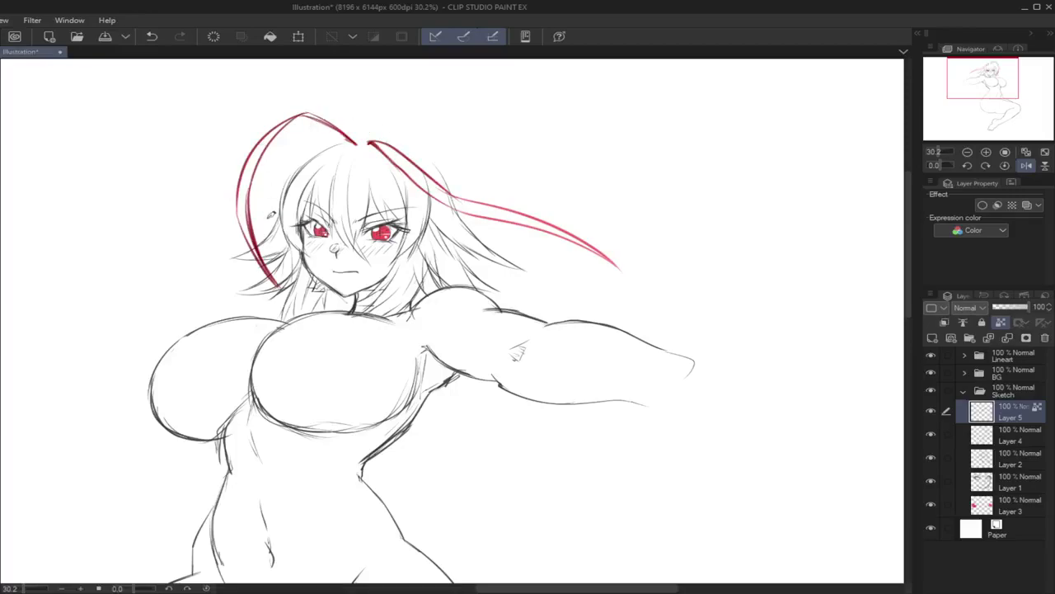
{"action": "left_click_drag", "start_coordinate": [459, 203], "coordinate": [618, 268]}
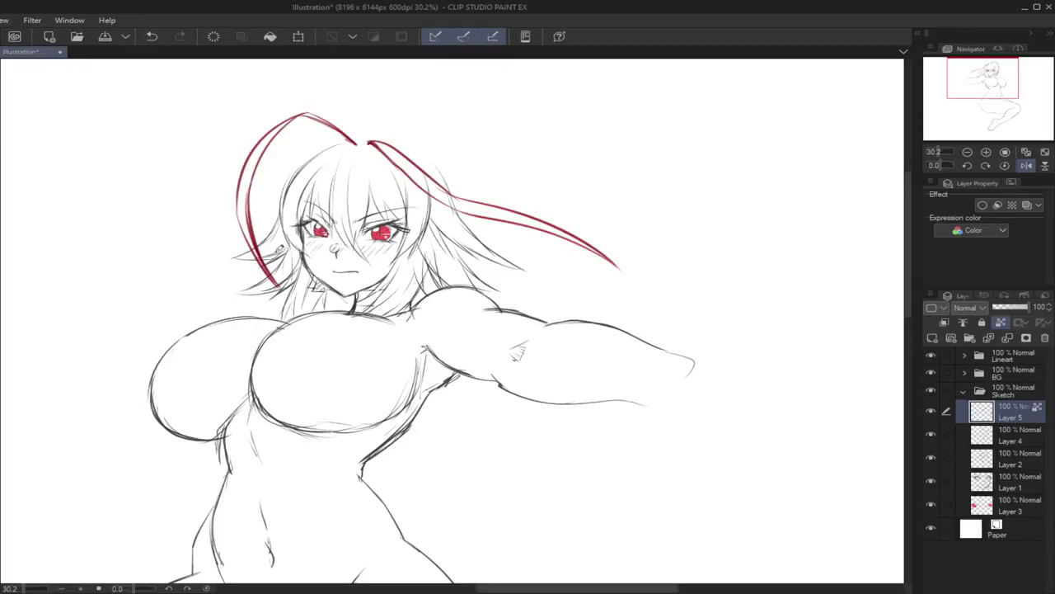
{"action": "left_click", "coordinate": [931, 411]}
{"action": "left_click", "coordinate": [931, 412]}
{"action": "key", "text": "alt+Delete"}
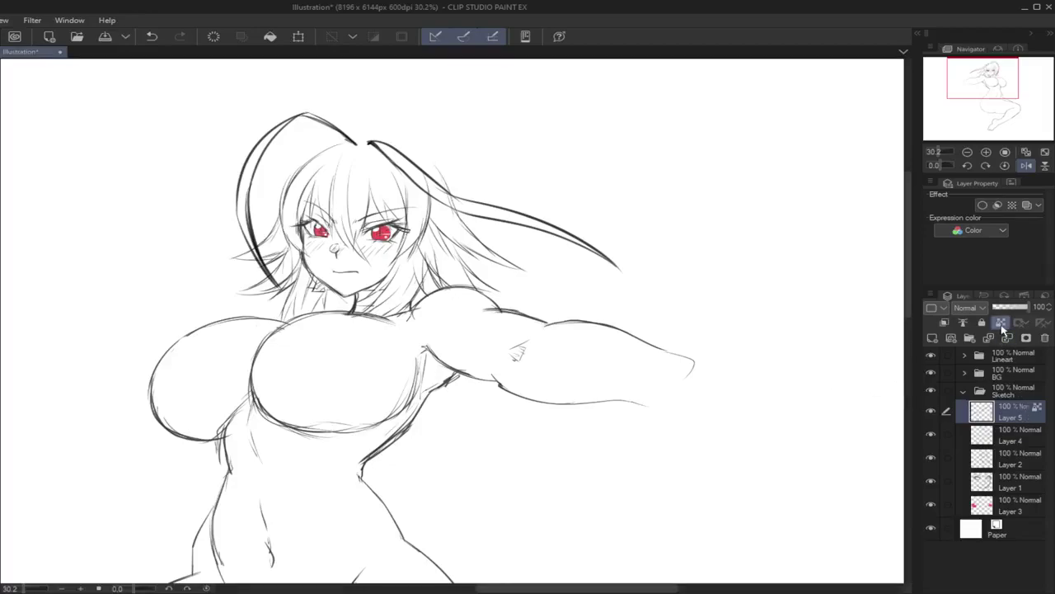
{"action": "left_click", "coordinate": [1002, 321]}
Step: Add a layer below Layer 5 and fill both antenna-like strands with red, using Layer 5's outlines as the reference
{"action": "left_click", "coordinate": [1008, 441]}
{"action": "left_click", "coordinate": [933, 338]}
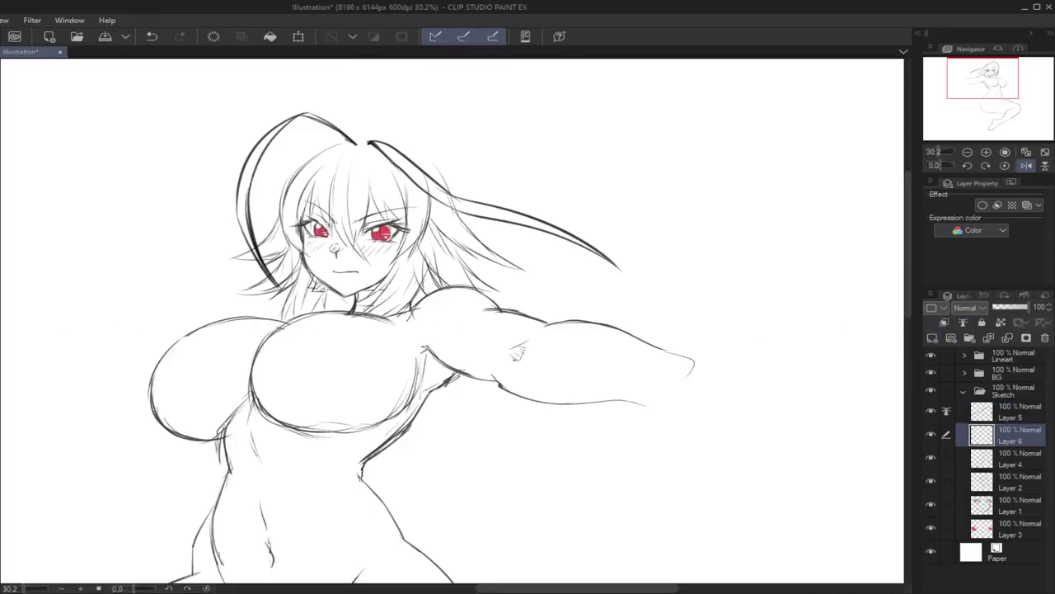
{"action": "left_click_drag", "start_coordinate": [329, 124], "coordinate": [304, 114]}
{"action": "left_click", "coordinate": [256, 161]}
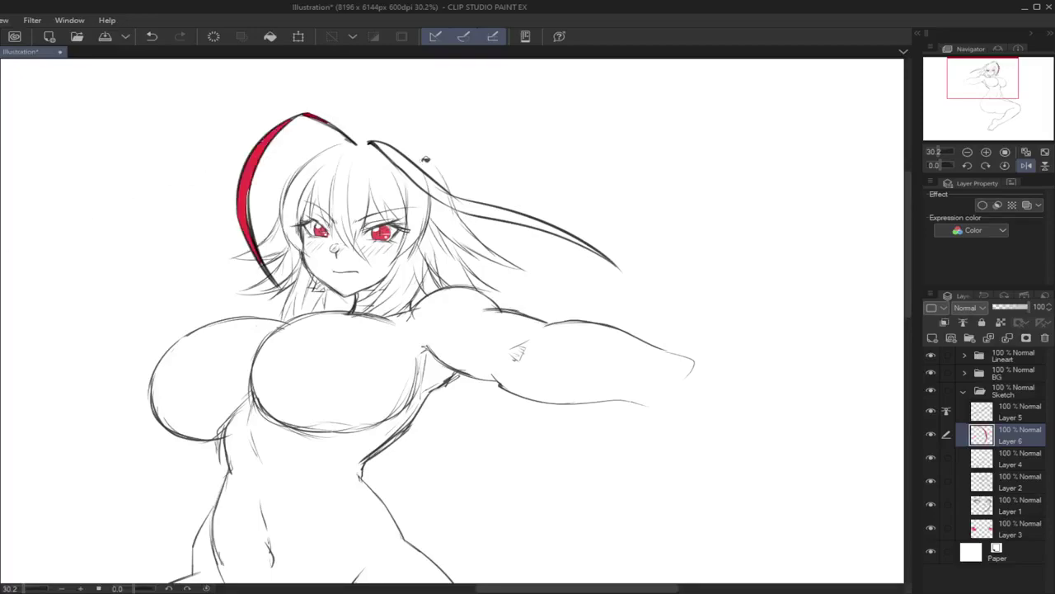
{"action": "left_click", "coordinate": [415, 165]}
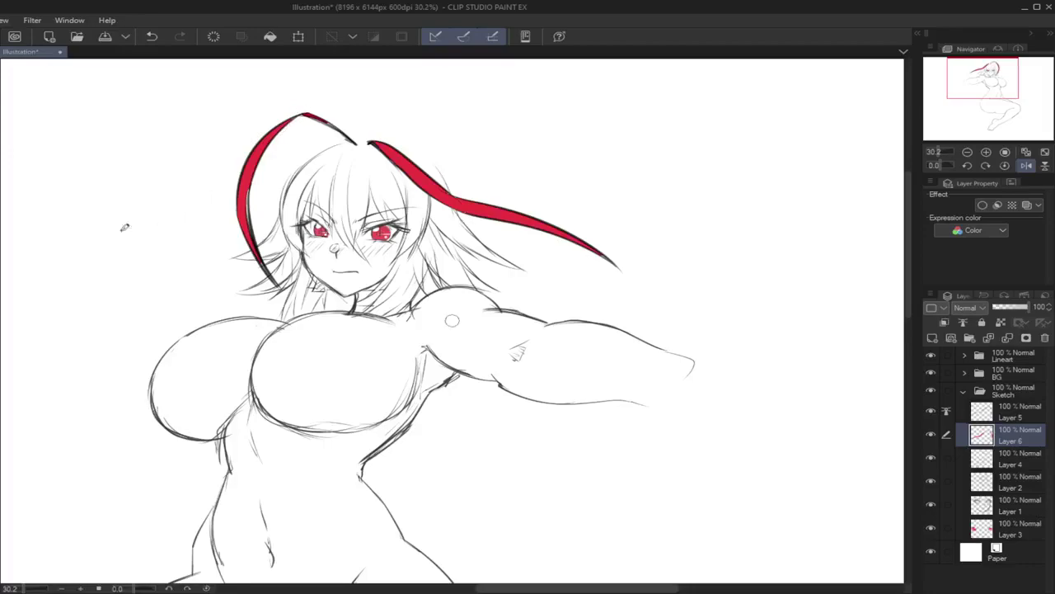
Step: Fill the leftover gaps near the tips of the arched strand with red and add small light highlights to both strands
{"action": "left_click_drag", "start_coordinate": [303, 127], "coordinate": [298, 150]}
{"action": "key", "text": "ctrl+z"}
{"action": "left_click", "coordinate": [301, 112]}
{"action": "mouse_move", "coordinate": [249, 219]}
{"action": "left_mouse_down"}
{"action": "mouse_move", "coordinate": [252, 183]}
{"action": "mouse_move", "coordinate": [258, 247]}
{"action": "mouse_move", "coordinate": [277, 281]}
{"action": "left_mouse_up"}
{"action": "key", "text": "ctrl+z"}
{"action": "left_click_drag", "start_coordinate": [304, 110], "coordinate": [332, 118]}
{"action": "key", "text": "ctrl+z"}
{"action": "left_click_drag", "start_coordinate": [335, 121], "coordinate": [331, 125]}
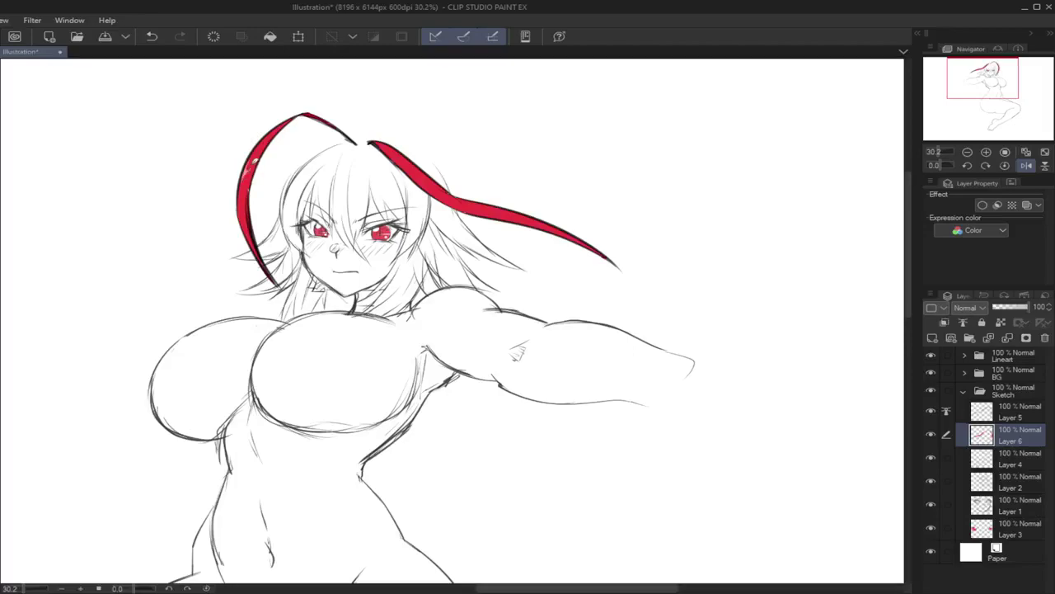
{"action": "left_click", "coordinate": [1026, 165]}
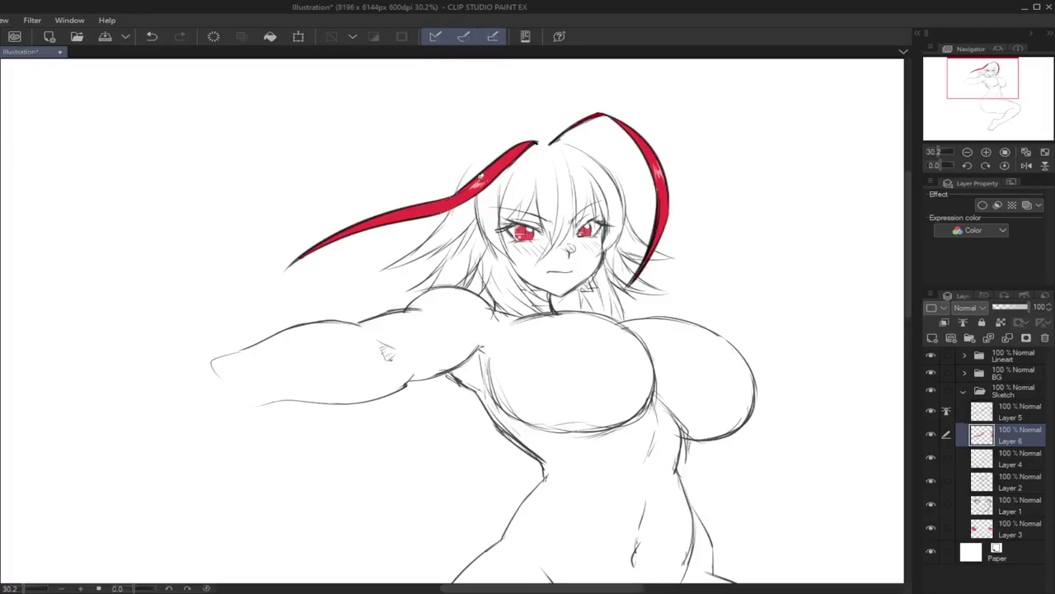
{"action": "left_click", "coordinate": [1026, 165]}
{"action": "mouse_move", "coordinate": [974, 76]}
{"action": "left_mouse_down"}
{"action": "mouse_move", "coordinate": [982, 86]}
{"action": "mouse_move", "coordinate": [976, 76]}
{"action": "left_mouse_up"}
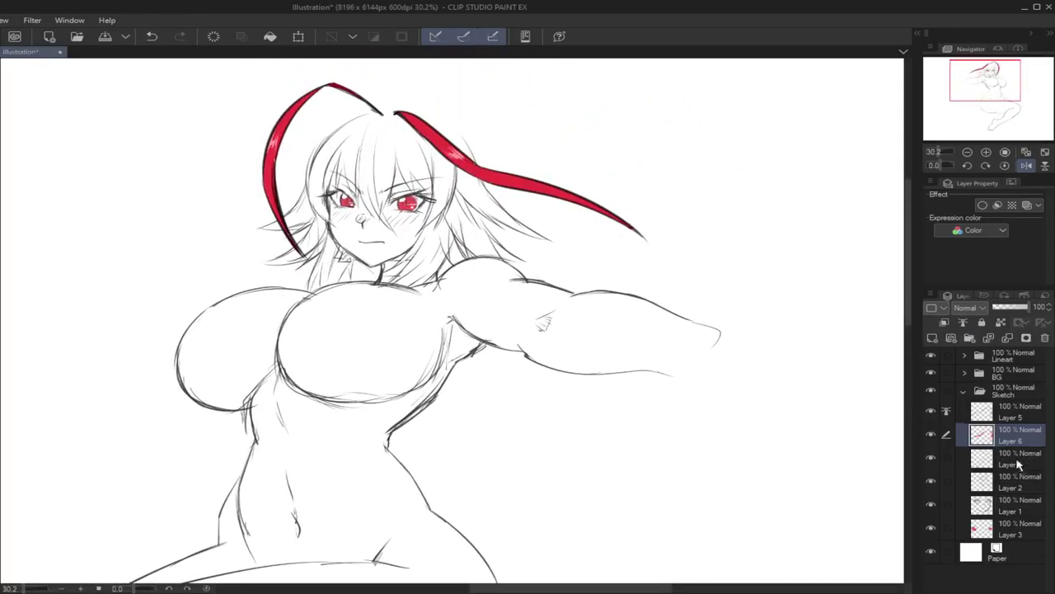
Step: Merge the strand outlines on Layer 5 into the red fill on Layer 6, and add a new layer directly above Layer 2
{"action": "left_click", "coordinate": [1002, 417]}
{"action": "left_click", "coordinate": [1008, 338]}
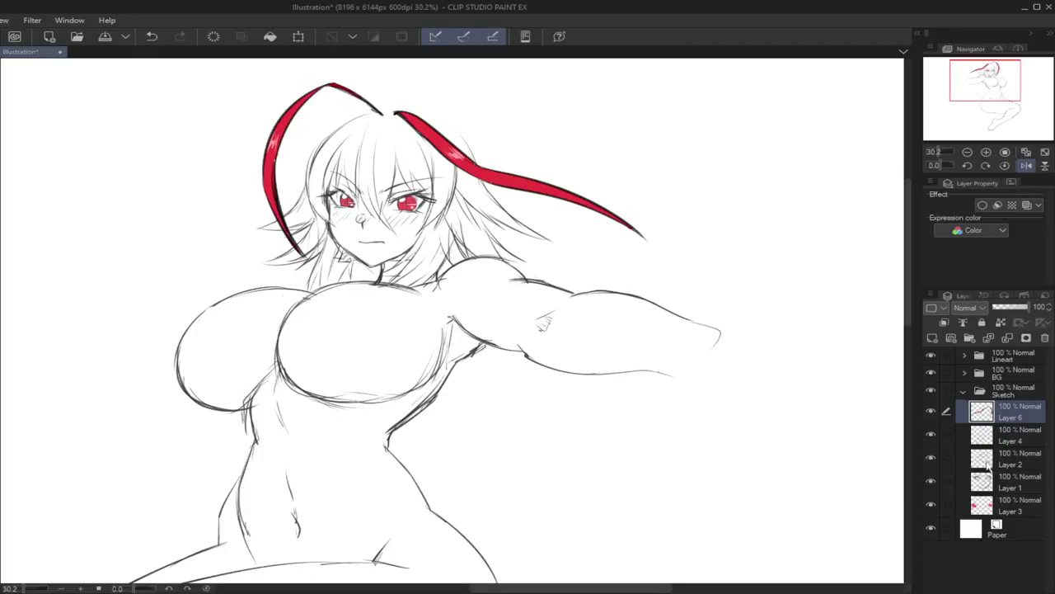
{"action": "key", "text": "ctrl+z"}
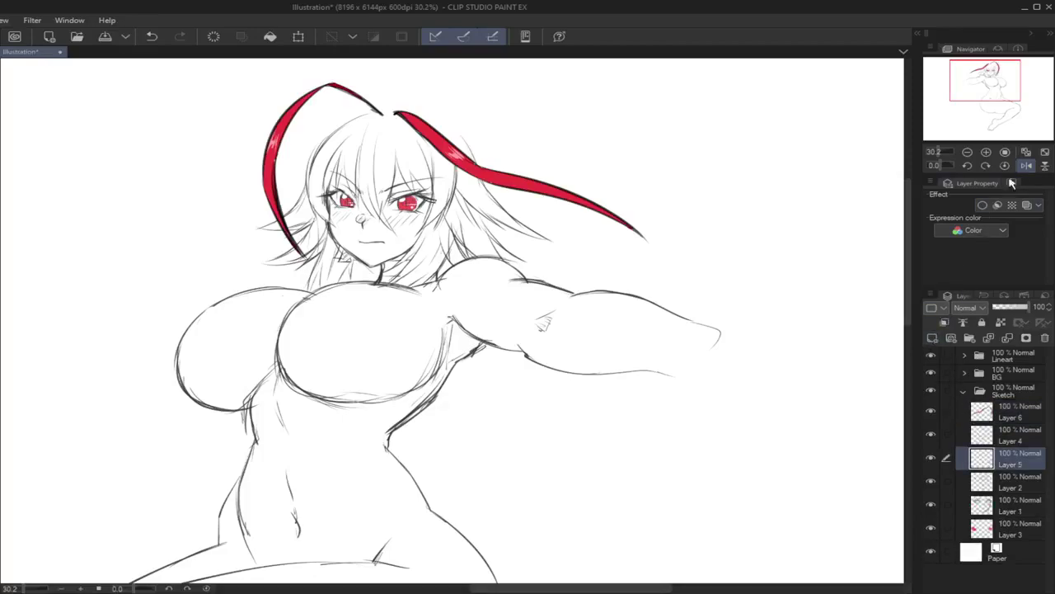
{"action": "left_click", "coordinate": [1026, 165]}
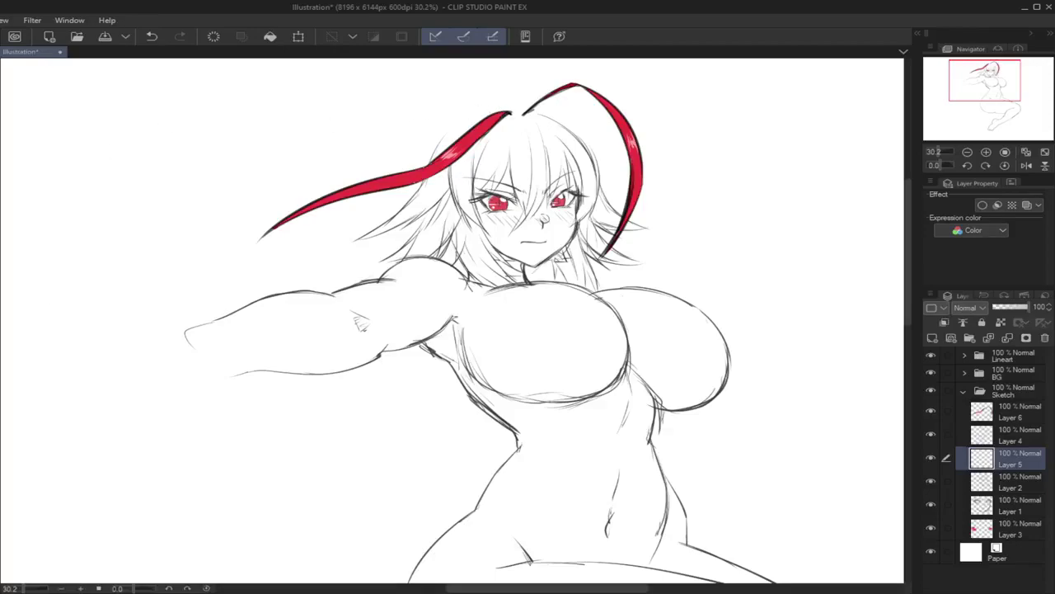
Step: Sketch the first loose hair locks sweeping back from the head behind the long red strand
{"action": "left_click_drag", "start_coordinate": [423, 107], "coordinate": [372, 164]}
{"action": "key", "text": "ctrl+z"}
{"action": "left_click_drag", "start_coordinate": [470, 113], "coordinate": [419, 163]}
{"action": "key", "text": "ctrl+z"}
{"action": "left_click_drag", "start_coordinate": [472, 120], "coordinate": [412, 163]}
{"action": "left_click_drag", "start_coordinate": [442, 116], "coordinate": [366, 175]}
{"action": "key", "text": "ctrl+z"}
{"action": "left_click_drag", "start_coordinate": [422, 125], "coordinate": [361, 181]}
Step: Lower the opacity of the red strands on Layer 6 to 33% and make Layer 5 the active layer
{"action": "left_click", "coordinate": [999, 404]}
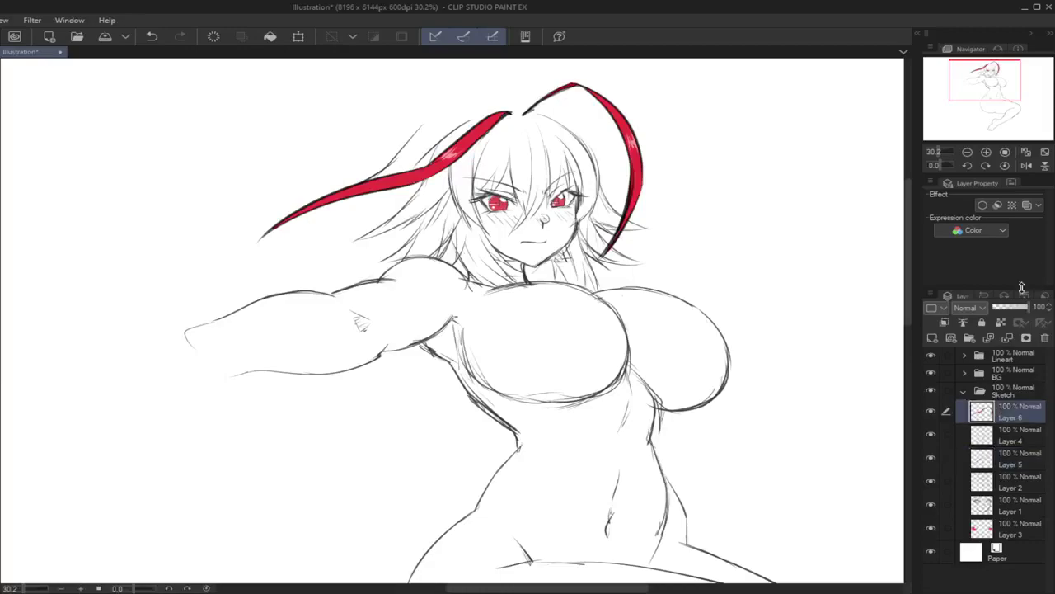
{"action": "left_click", "coordinate": [1014, 308]}
{"action": "left_click_drag", "start_coordinate": [1011, 308], "coordinate": [1005, 308]}
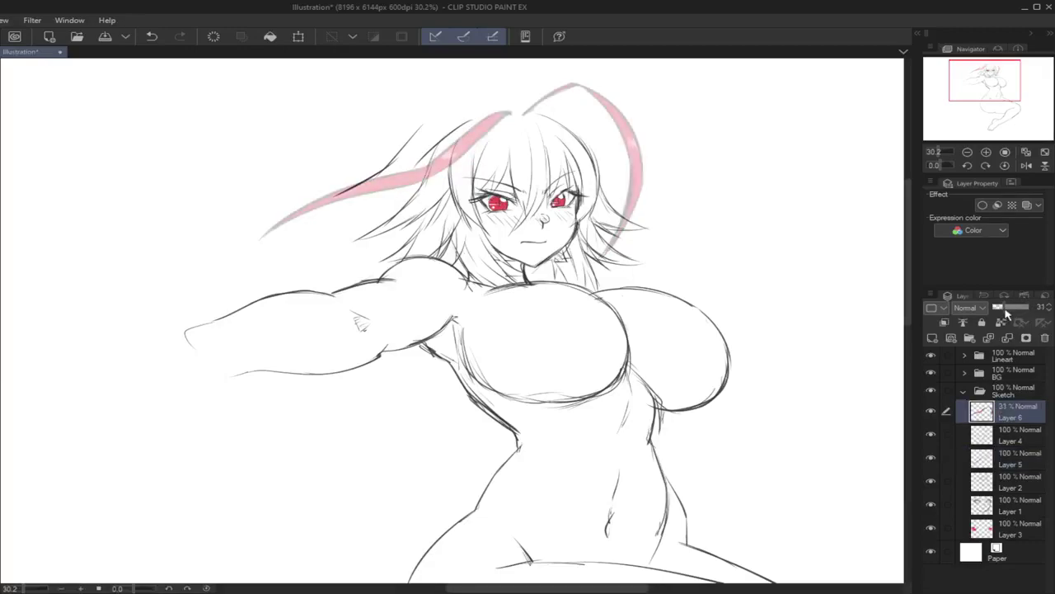
{"action": "left_click", "coordinate": [985, 434]}
{"action": "left_click", "coordinate": [932, 435]}
{"action": "left_click", "coordinate": [932, 436]}
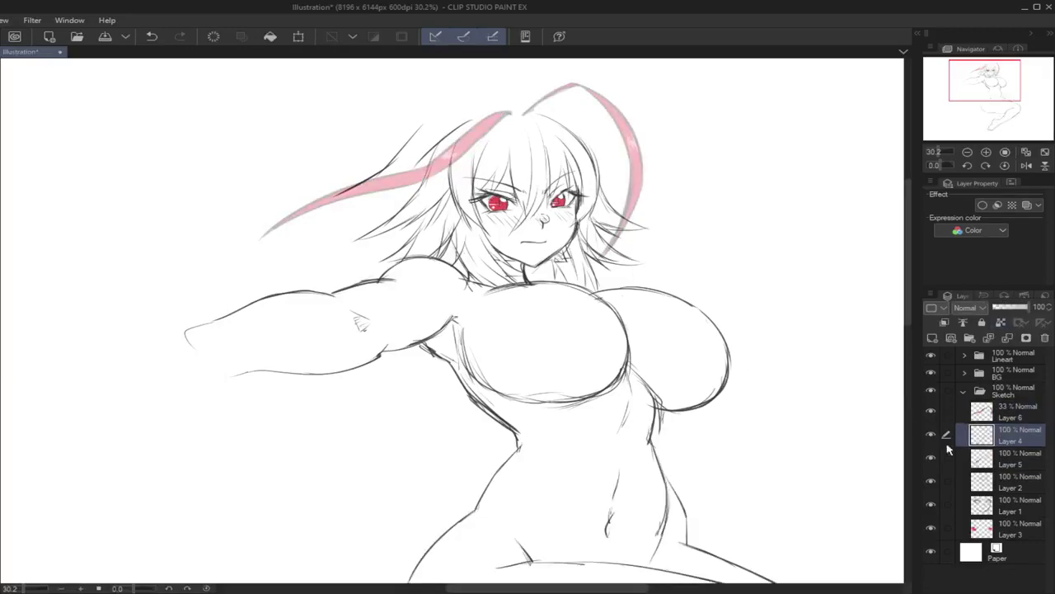
{"action": "left_click", "coordinate": [944, 458]}
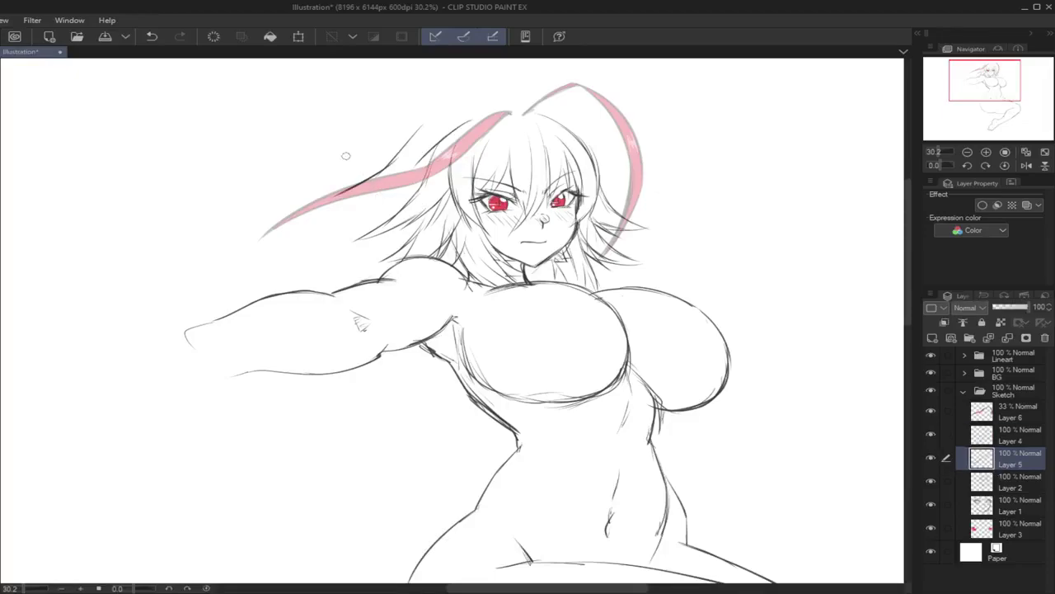
Step: Extend the swept-back lock into a pointed tip along the long red strand and draw hair lines over the crown
{"action": "left_click_drag", "start_coordinate": [391, 169], "coordinate": [293, 209]}
{"action": "key", "text": "ctrl+z"}
{"action": "mouse_move", "coordinate": [378, 177]}
{"action": "left_mouse_down"}
{"action": "mouse_move", "coordinate": [273, 201]}
{"action": "mouse_move", "coordinate": [409, 165]}
{"action": "mouse_move", "coordinate": [481, 114]}
{"action": "mouse_move", "coordinate": [435, 117]}
{"action": "mouse_move", "coordinate": [416, 130]}
{"action": "left_mouse_up"}
{"action": "left_click_drag", "start_coordinate": [503, 110], "coordinate": [555, 117]}
{"action": "key", "text": "ctrl+z"}
{"action": "left_click_drag", "start_coordinate": [485, 112], "coordinate": [564, 122]}
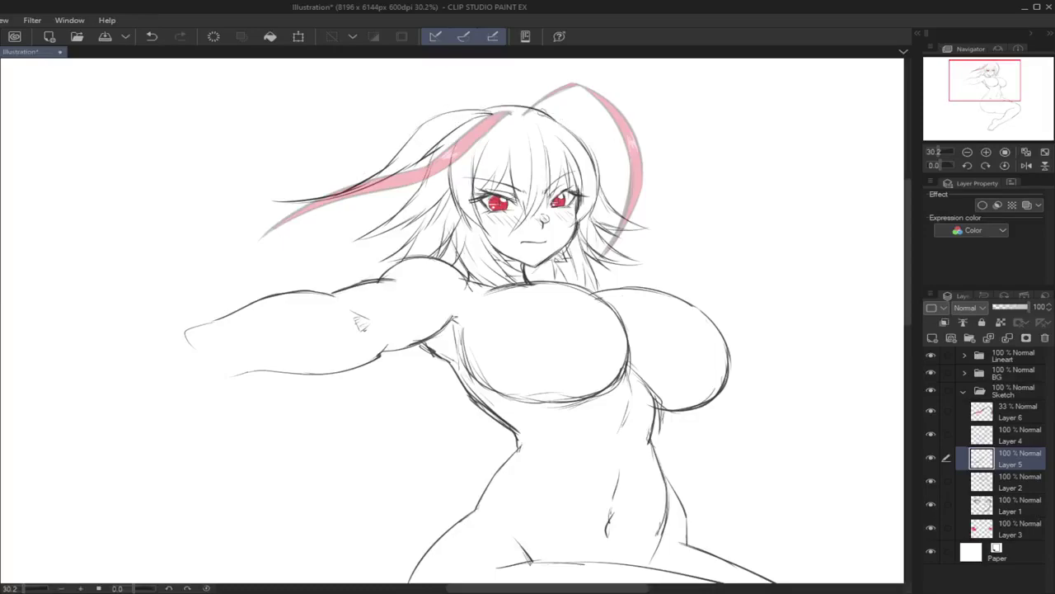
Step: Redraw the hair's upper contour as a fuller curve from the crown down the back of the head
{"action": "mouse_move", "coordinate": [504, 105]}
{"action": "left_mouse_down"}
{"action": "mouse_move", "coordinate": [461, 103]}
{"action": "mouse_move", "coordinate": [416, 122]}
{"action": "left_mouse_up"}
{"action": "key", "text": "ctrl+z"}
{"action": "key", "text": "ctrl+z"}
{"action": "mouse_move", "coordinate": [552, 112]}
{"action": "left_mouse_down"}
{"action": "mouse_move", "coordinate": [450, 104]}
{"action": "mouse_move", "coordinate": [395, 141]}
{"action": "left_mouse_up"}
{"action": "key", "text": "ctrl+z"}
{"action": "left_click_drag", "start_coordinate": [441, 110], "coordinate": [395, 156]}
{"action": "key", "text": "ctrl+z"}
{"action": "mouse_move", "coordinate": [485, 102]}
{"action": "left_mouse_down"}
{"action": "mouse_move", "coordinate": [430, 116]}
{"action": "mouse_move", "coordinate": [466, 104]}
{"action": "mouse_move", "coordinate": [396, 144]}
{"action": "left_mouse_up"}
{"action": "key", "text": "ctrl+z"}
{"action": "mouse_move", "coordinate": [483, 103]}
{"action": "left_mouse_down"}
{"action": "mouse_move", "coordinate": [410, 142]}
{"action": "mouse_move", "coordinate": [429, 120]}
{"action": "mouse_move", "coordinate": [442, 109]}
{"action": "mouse_move", "coordinate": [387, 177]}
{"action": "mouse_move", "coordinate": [373, 222]}
{"action": "mouse_move", "coordinate": [377, 198]}
{"action": "mouse_move", "coordinate": [346, 226]}
{"action": "left_mouse_up"}
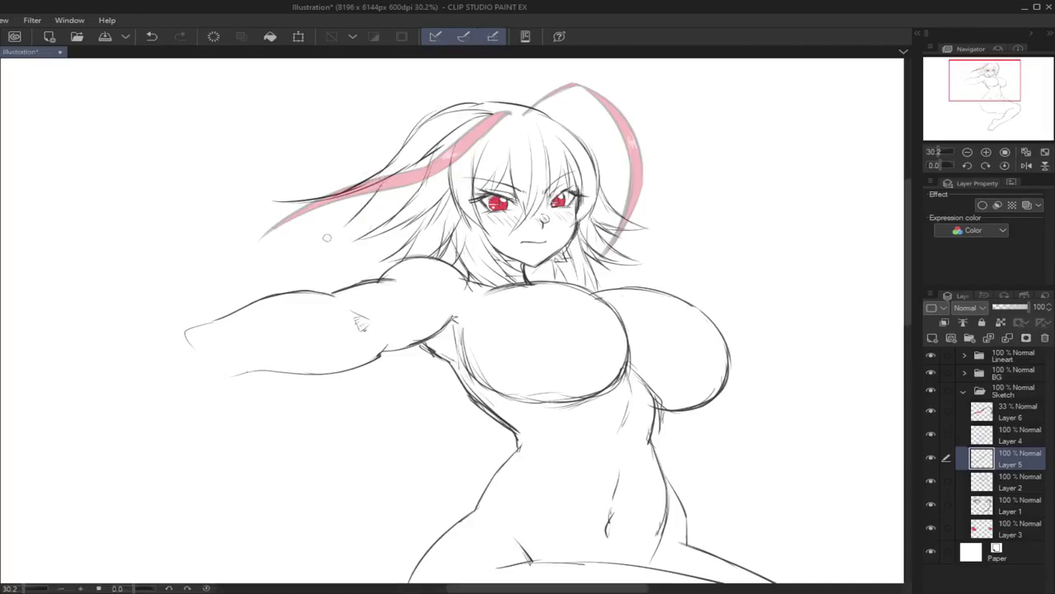
Step: Draw long hair locks flowing from behind the head out over the extended arm, with fine lines beside the bangs
{"action": "key", "text": "ctrl+z"}
{"action": "mouse_move", "coordinate": [381, 174]}
{"action": "left_mouse_down"}
{"action": "mouse_move", "coordinate": [347, 210]}
{"action": "mouse_move", "coordinate": [375, 189]}
{"action": "mouse_move", "coordinate": [292, 236]}
{"action": "left_mouse_up"}
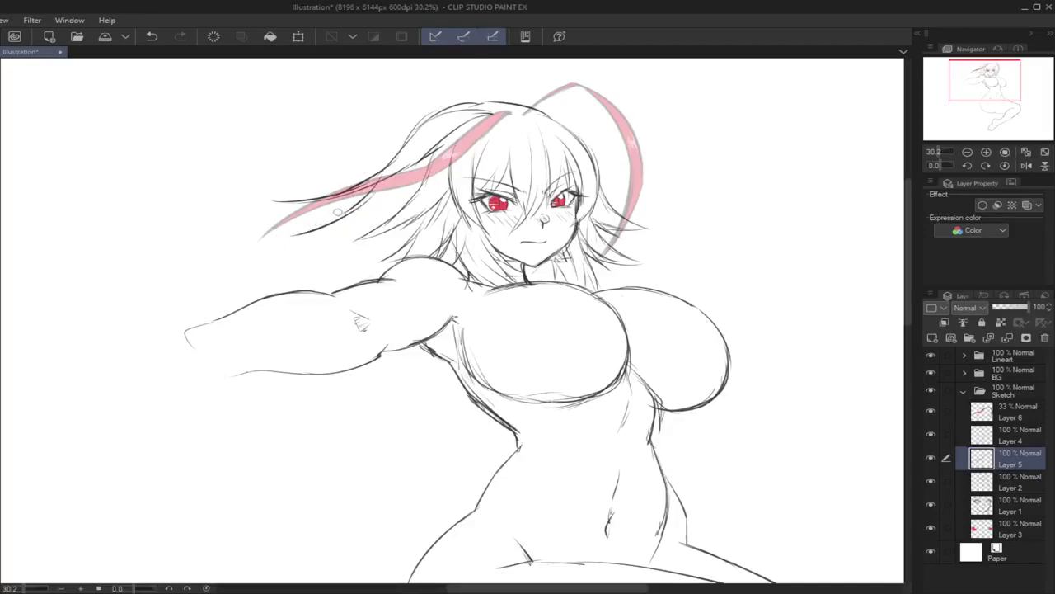
{"action": "mouse_move", "coordinate": [345, 212]}
{"action": "left_mouse_down"}
{"action": "mouse_move", "coordinate": [201, 308]}
{"action": "mouse_move", "coordinate": [338, 246]}
{"action": "mouse_move", "coordinate": [381, 202]}
{"action": "mouse_move", "coordinate": [315, 263]}
{"action": "mouse_move", "coordinate": [273, 289]}
{"action": "mouse_move", "coordinate": [417, 184]}
{"action": "mouse_move", "coordinate": [385, 211]}
{"action": "mouse_move", "coordinate": [346, 212]}
{"action": "mouse_move", "coordinate": [409, 160]}
{"action": "left_mouse_up"}
{"action": "key", "text": "ctrl+z"}
{"action": "left_click_drag", "start_coordinate": [435, 151], "coordinate": [400, 205]}
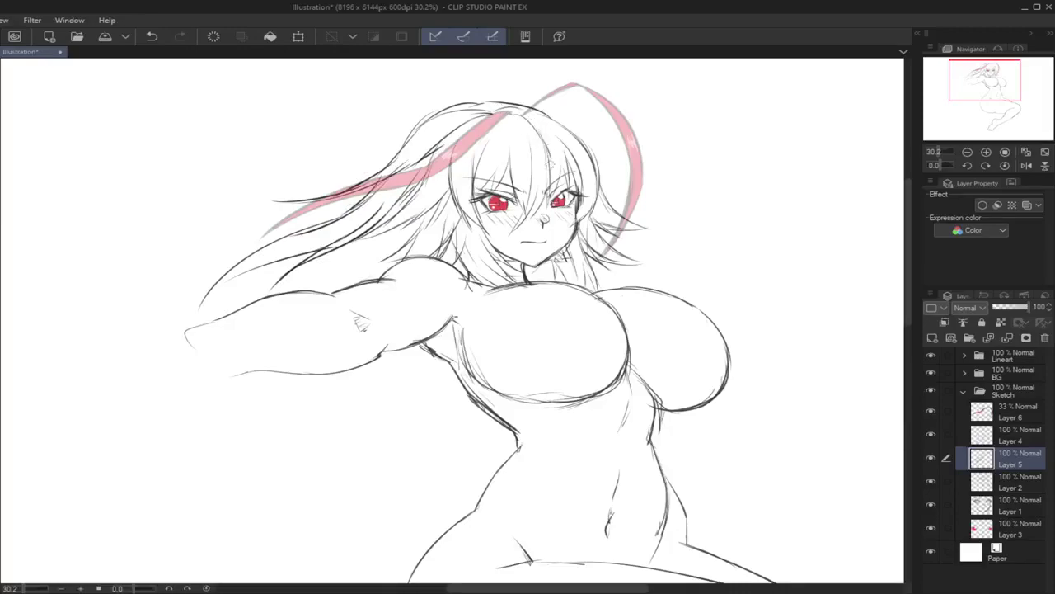
{"action": "key", "text": "ctrl+z"}
{"action": "left_click_drag", "start_coordinate": [501, 142], "coordinate": [482, 188]}
Step: In the mirrored view, sketch the outer locks of long hair hanging below the extended arm and tapering toward the hip
{"action": "left_click", "coordinate": [1026, 165]}
{"action": "left_click_drag", "start_coordinate": [988, 88], "coordinate": [987, 94]}
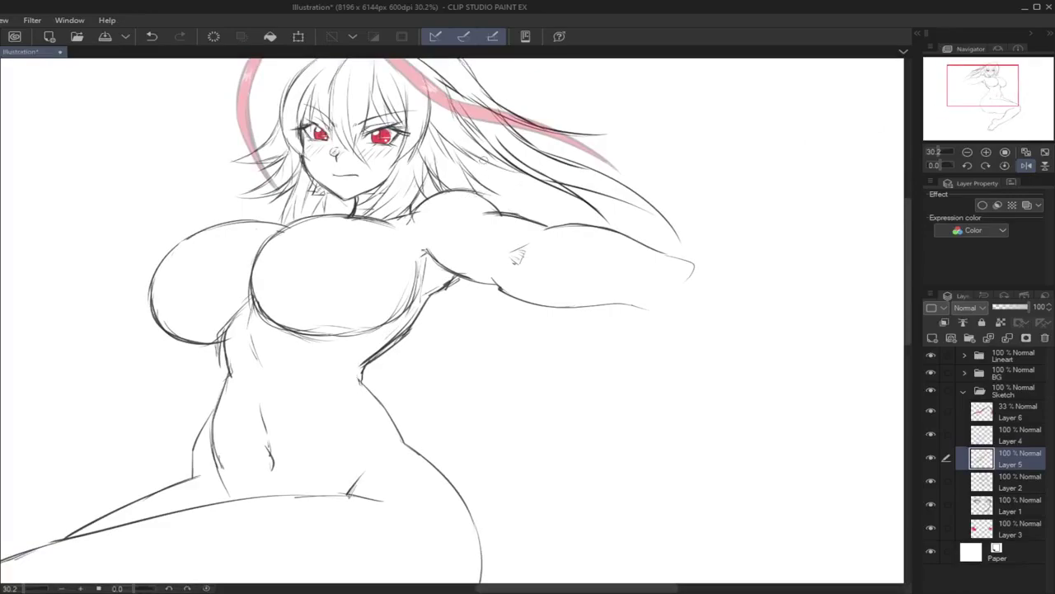
{"action": "left_click_drag", "start_coordinate": [523, 307], "coordinate": [536, 376]}
{"action": "left_click_drag", "start_coordinate": [518, 297], "coordinate": [550, 419]}
{"action": "mouse_move", "coordinate": [558, 330]}
{"action": "left_mouse_down"}
{"action": "mouse_move", "coordinate": [554, 457]}
{"action": "mouse_move", "coordinate": [516, 510]}
{"action": "mouse_move", "coordinate": [607, 313]}
{"action": "mouse_move", "coordinate": [592, 416]}
{"action": "mouse_move", "coordinate": [528, 520]}
{"action": "left_mouse_up"}
{"action": "key", "text": "ctrl+z"}
{"action": "key", "text": "ctrl+z"}
{"action": "mouse_move", "coordinate": [565, 421]}
{"action": "left_mouse_down"}
{"action": "mouse_move", "coordinate": [490, 543]}
{"action": "mouse_move", "coordinate": [514, 518]}
{"action": "mouse_move", "coordinate": [499, 579]}
{"action": "left_mouse_up"}
{"action": "left_click_drag", "start_coordinate": [501, 551], "coordinate": [587, 459]}
{"action": "key", "text": "ctrl+z"}
{"action": "mouse_move", "coordinate": [504, 551]}
{"action": "left_mouse_down"}
{"action": "mouse_move", "coordinate": [608, 409]}
{"action": "mouse_move", "coordinate": [587, 440]}
{"action": "mouse_move", "coordinate": [604, 358]}
{"action": "left_mouse_up"}
{"action": "left_click_drag", "start_coordinate": [595, 363], "coordinate": [583, 433]}
Step: Draw the inner curved hair locks falling from the armpit between the torso and the outer locks
{"action": "left_click_drag", "start_coordinate": [482, 281], "coordinate": [485, 366]}
{"action": "key", "text": "ctrl+z"}
{"action": "left_click_drag", "start_coordinate": [474, 287], "coordinate": [445, 470]}
{"action": "left_click_drag", "start_coordinate": [481, 382], "coordinate": [452, 472]}
{"action": "mouse_move", "coordinate": [527, 305]}
{"action": "left_mouse_down"}
{"action": "mouse_move", "coordinate": [523, 459]}
{"action": "mouse_move", "coordinate": [480, 511]}
{"action": "left_mouse_up"}
{"action": "key", "text": "ctrl+z"}
{"action": "left_click_drag", "start_coordinate": [533, 358], "coordinate": [505, 498]}
{"action": "left_click_drag", "start_coordinate": [521, 432], "coordinate": [503, 496]}
{"action": "mouse_move", "coordinate": [522, 353]}
{"action": "left_mouse_down"}
{"action": "mouse_move", "coordinate": [522, 403]}
{"action": "mouse_move", "coordinate": [461, 529]}
{"action": "left_mouse_up"}
{"action": "left_click_drag", "start_coordinate": [437, 304], "coordinate": [381, 394]}
{"action": "key", "text": "ctrl+z"}
{"action": "mouse_move", "coordinate": [471, 291]}
{"action": "left_mouse_down"}
{"action": "mouse_move", "coordinate": [444, 380]}
{"action": "mouse_move", "coordinate": [379, 429]}
{"action": "mouse_move", "coordinate": [361, 436]}
{"action": "mouse_move", "coordinate": [467, 361]}
{"action": "mouse_move", "coordinate": [502, 292]}
{"action": "mouse_move", "coordinate": [298, 413]}
{"action": "mouse_move", "coordinate": [439, 368]}
{"action": "left_mouse_up"}
Step: Sketch a lock sweeping across the waist from under the arm and add short strand lines beside it
{"action": "left_click_drag", "start_coordinate": [314, 410], "coordinate": [438, 369]}
{"action": "mouse_move", "coordinate": [363, 396]}
{"action": "left_mouse_down"}
{"action": "mouse_move", "coordinate": [476, 357]}
{"action": "mouse_move", "coordinate": [509, 288]}
{"action": "mouse_move", "coordinate": [433, 350]}
{"action": "left_mouse_up"}
{"action": "mouse_move", "coordinate": [442, 313]}
{"action": "left_mouse_down"}
{"action": "mouse_move", "coordinate": [431, 358]}
{"action": "mouse_move", "coordinate": [382, 389]}
{"action": "left_mouse_up"}
{"action": "left_click_drag", "start_coordinate": [453, 299], "coordinate": [437, 355]}
{"action": "left_click_drag", "start_coordinate": [442, 395], "coordinate": [416, 445]}
{"action": "left_click_drag", "start_coordinate": [457, 365], "coordinate": [441, 441]}
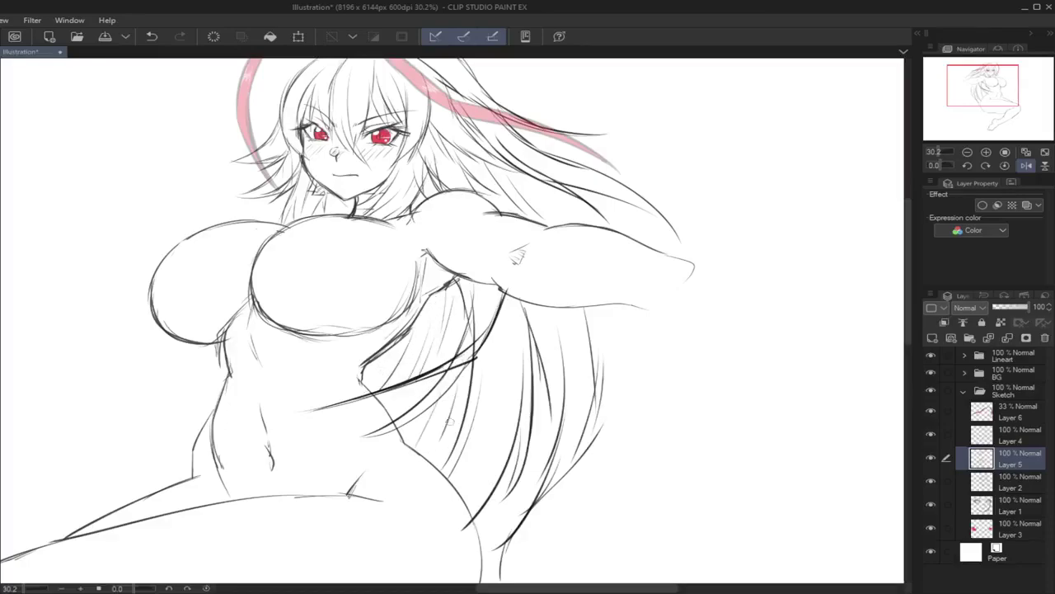
Step: Fill the hanging hair mass below the arm with thin vertical strand lines and a few crossing outer strands
{"action": "left_click_drag", "start_coordinate": [493, 328], "coordinate": [482, 460]}
{"action": "left_click_drag", "start_coordinate": [486, 419], "coordinate": [478, 485]}
{"action": "left_click_drag", "start_coordinate": [507, 305], "coordinate": [491, 436]}
{"action": "left_click_drag", "start_coordinate": [546, 368], "coordinate": [553, 462]}
{"action": "left_click_drag", "start_coordinate": [549, 396], "coordinate": [567, 515]}
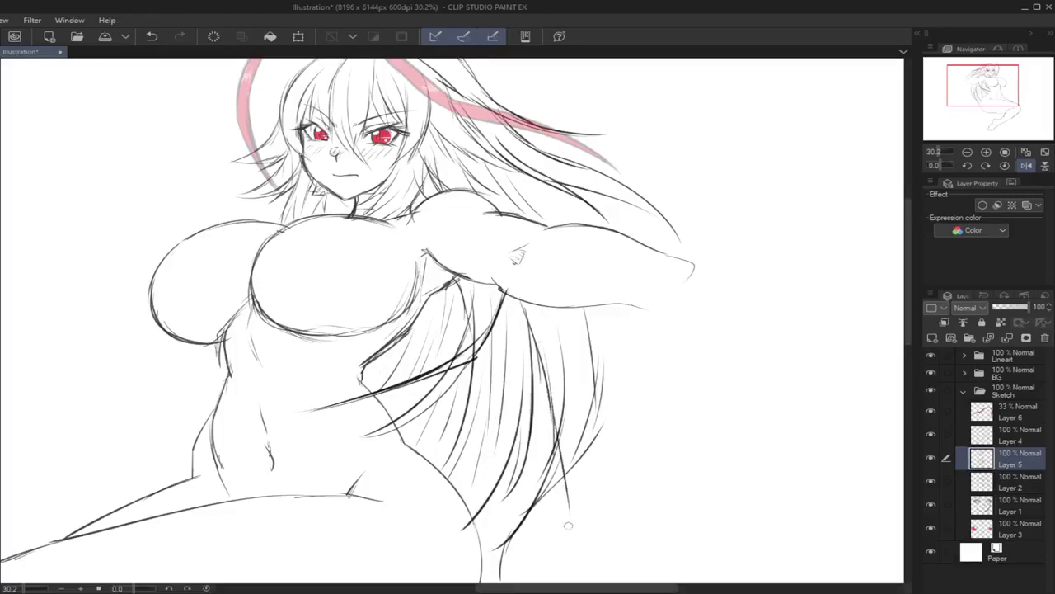
{"action": "left_click_drag", "start_coordinate": [571, 404], "coordinate": [556, 530]}
Step: Return to the unmirrored view and add more flowing strands above the extended arm and along the red strand
{"action": "left_click", "coordinate": [1026, 165]}
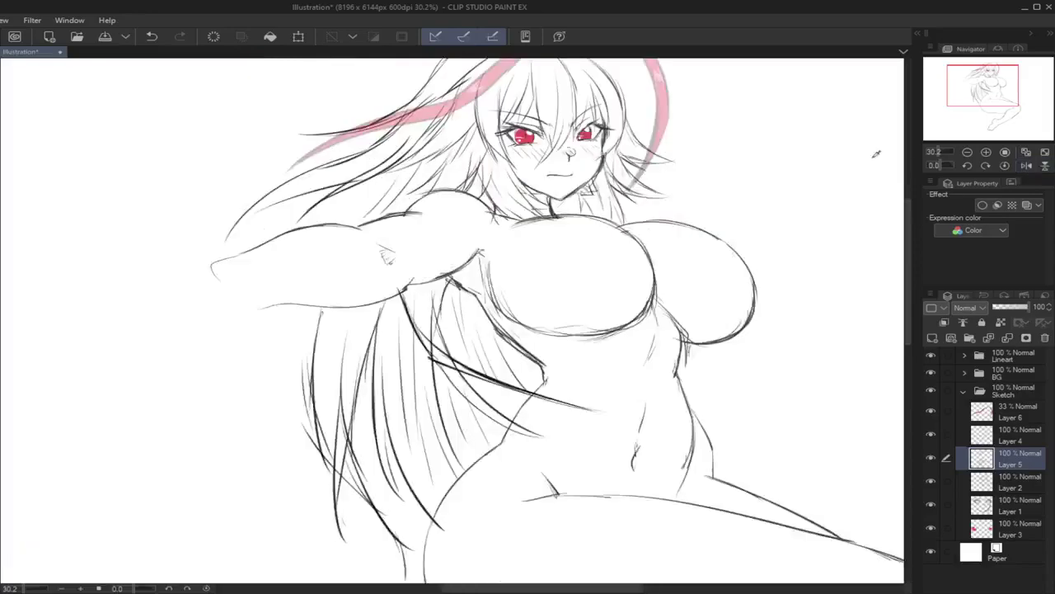
{"action": "left_click_drag", "start_coordinate": [369, 188], "coordinate": [267, 221]}
{"action": "left_click_drag", "start_coordinate": [354, 198], "coordinate": [250, 250]}
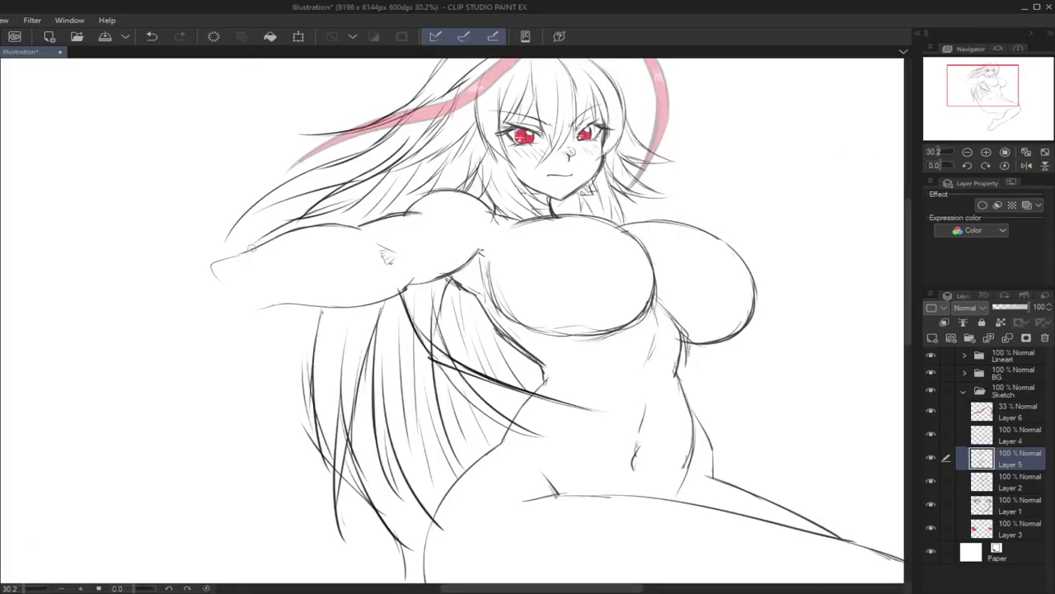
{"action": "left_click_drag", "start_coordinate": [572, 200], "coordinate": [558, 200]}
{"action": "left_click_drag", "start_coordinate": [996, 86], "coordinate": [995, 79]}
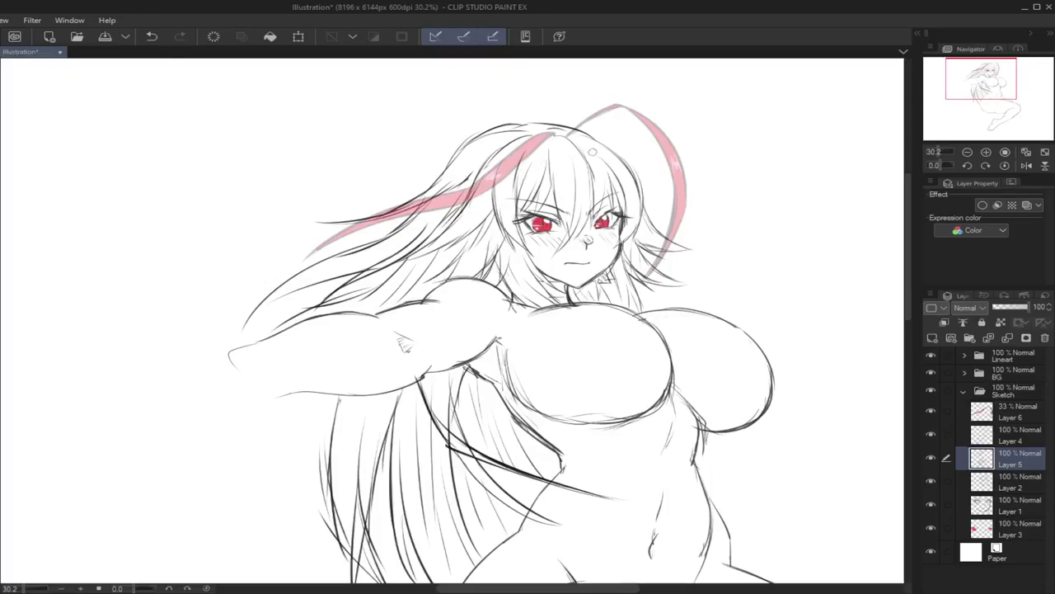
{"action": "left_click_drag", "start_coordinate": [437, 187], "coordinate": [333, 214]}
{"action": "left_click_drag", "start_coordinate": [484, 134], "coordinate": [564, 132]}
{"action": "key", "text": "ctrl+z"}
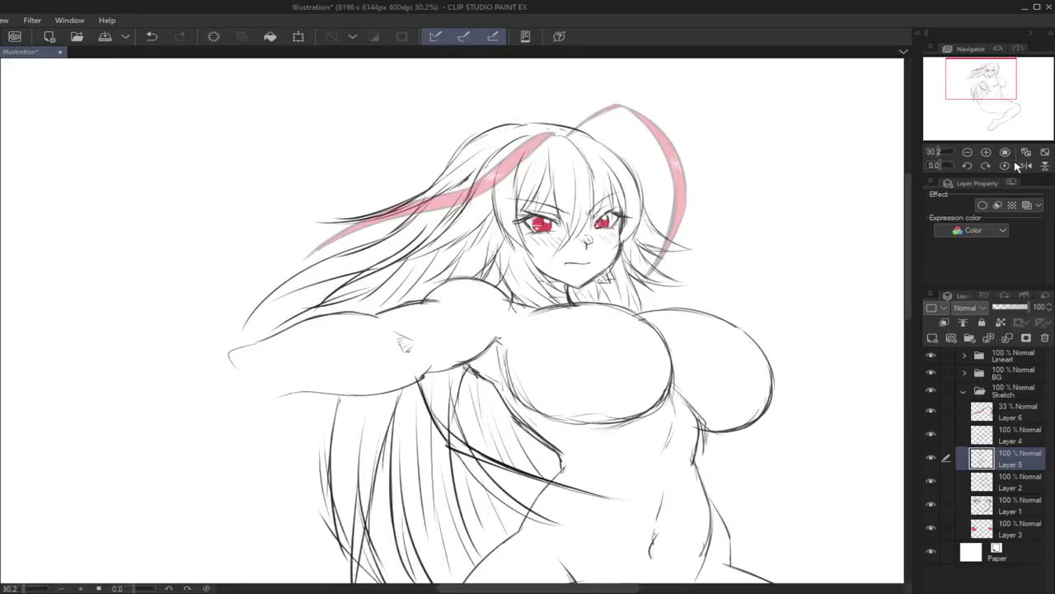
Step: Examine the mirrored figure at a smaller zoom, comparing it with and without the hair sketch on Layer 5
{"action": "left_click", "coordinate": [1027, 165]}
{"action": "scroll", "coordinate": [938, 153], "scroll_direction": "down", "scroll_amount": 3}
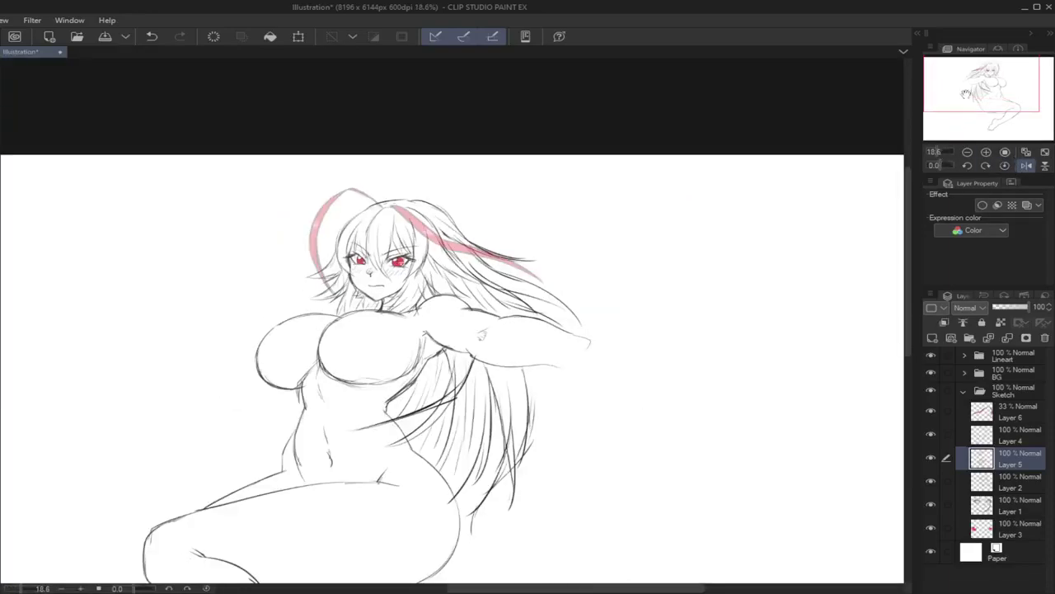
{"action": "left_click_drag", "start_coordinate": [970, 87], "coordinate": [968, 97]}
{"action": "left_click", "coordinate": [932, 458]}
{"action": "left_click", "coordinate": [933, 459]}
{"action": "left_click", "coordinate": [932, 459]}
{"action": "left_click", "coordinate": [932, 458]}
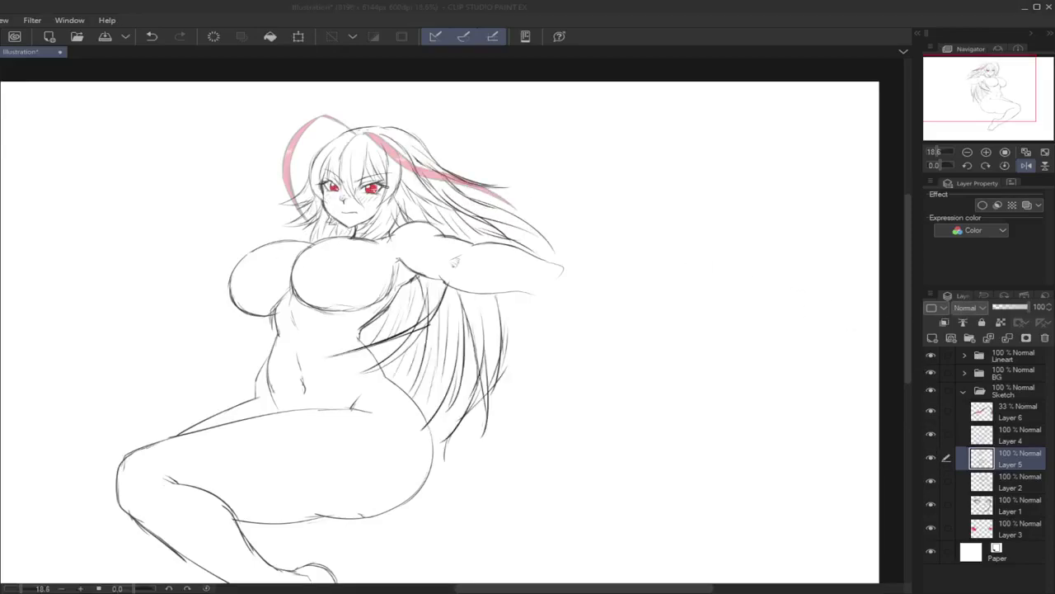
{"action": "left_click", "coordinate": [271, 356]}
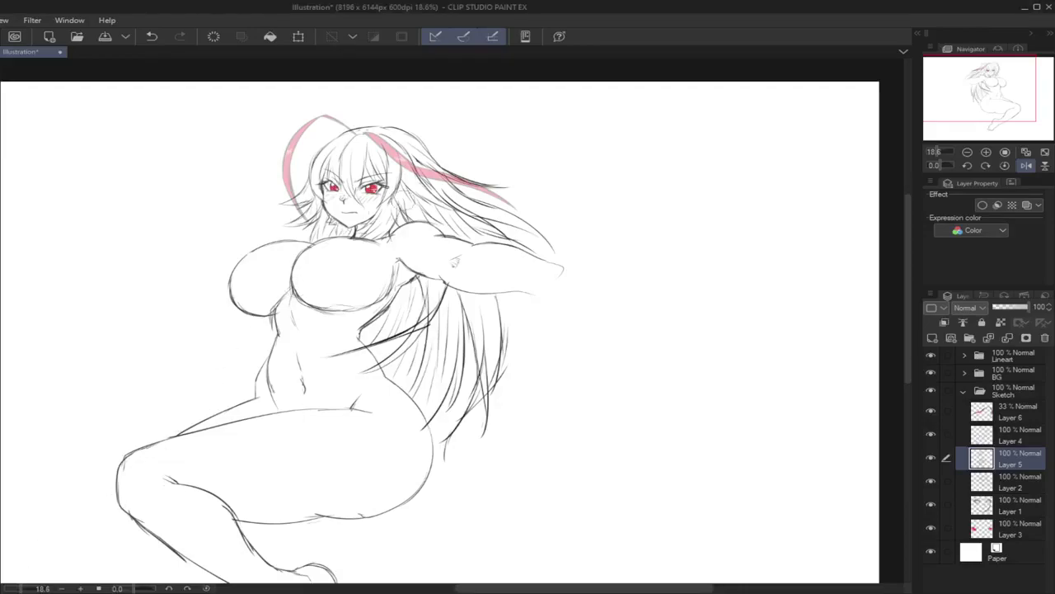
Step: Lower the opacity of the hair sketch on Layer 5 to 39%
{"action": "scroll", "coordinate": [460, 177], "scroll_direction": "down", "scroll_amount": 4}
{"action": "scroll", "coordinate": [349, 238], "scroll_direction": "up", "scroll_amount": 3}
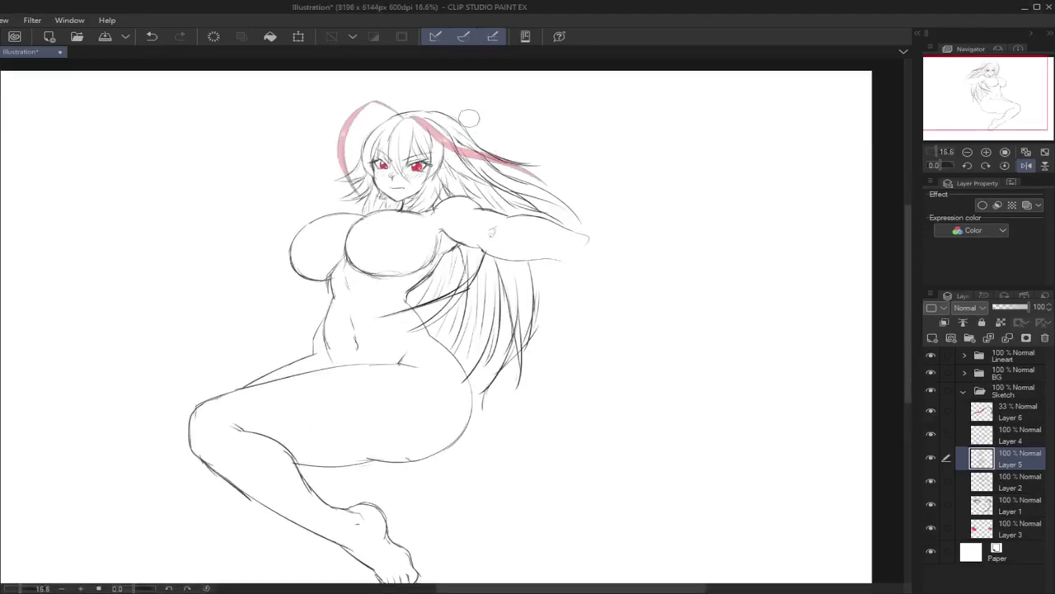
{"action": "scroll", "coordinate": [468, 124], "scroll_direction": "down", "scroll_amount": 2}
{"action": "scroll", "coordinate": [450, 235], "scroll_direction": "up", "scroll_amount": 1}
{"action": "scroll", "coordinate": [451, 236], "scroll_direction": "up", "scroll_amount": 1}
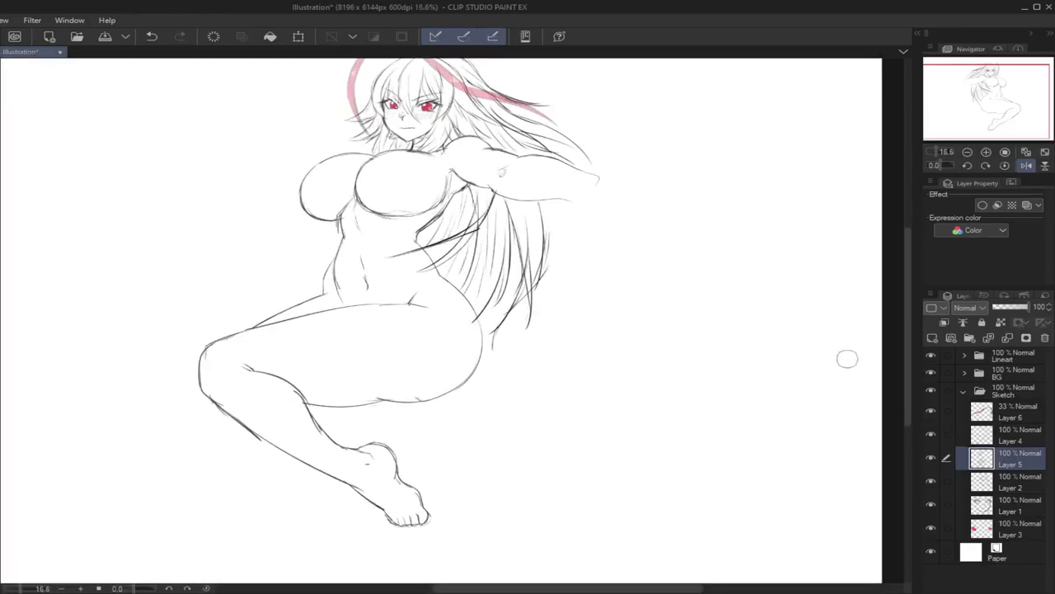
{"action": "left_click_drag", "start_coordinate": [975, 124], "coordinate": [976, 118]}
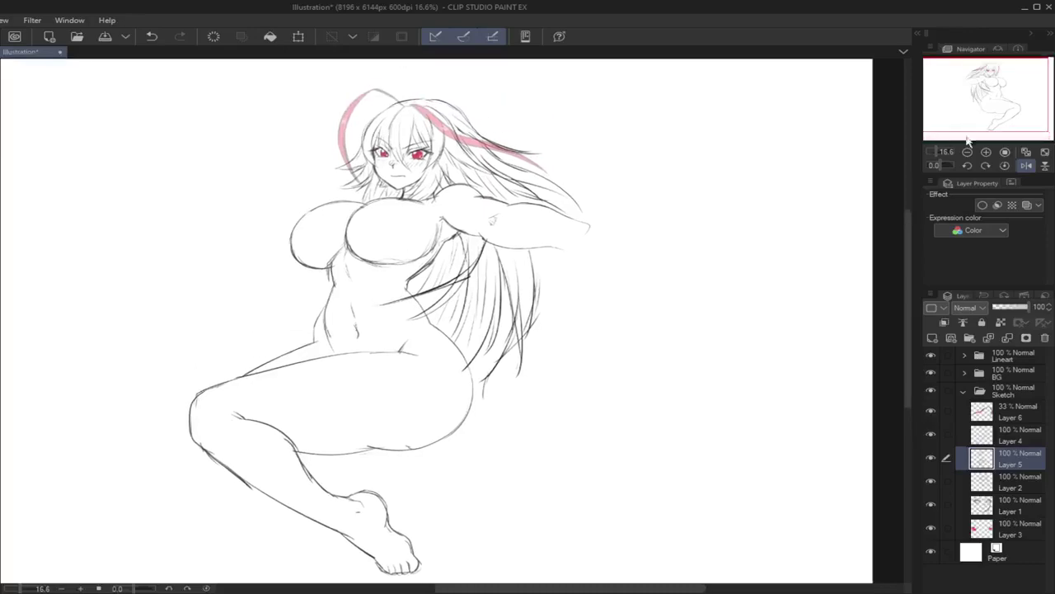
{"action": "left_click_drag", "start_coordinate": [1015, 311], "coordinate": [1007, 311]}
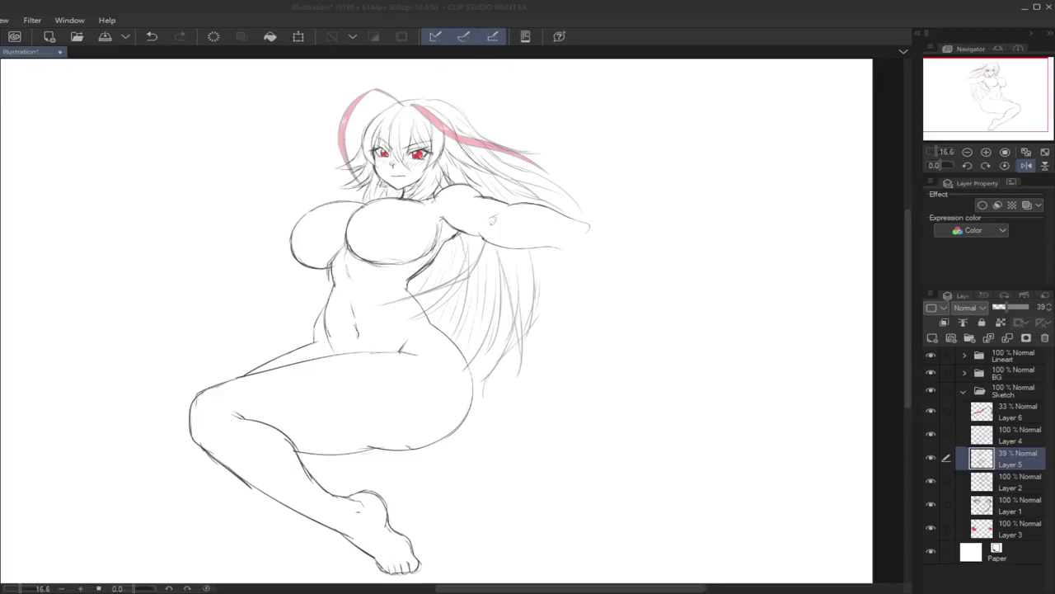
Step: Move the hips and leg drawing on Layer 4 below Layer 5 and merge it down into Layer 2
{"action": "left_click", "coordinate": [974, 437]}
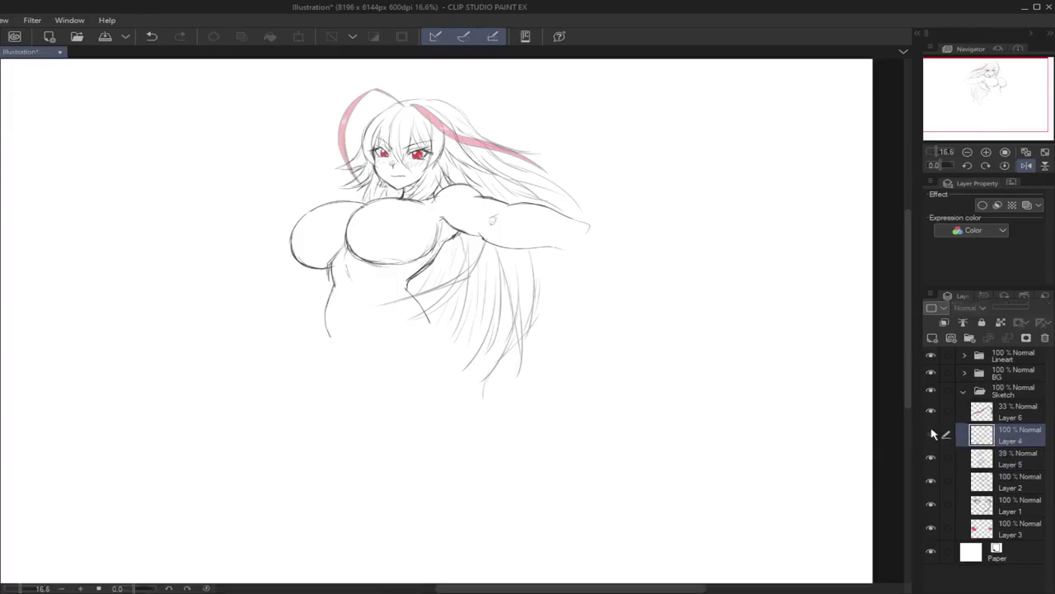
{"action": "left_click_drag", "start_coordinate": [1020, 444], "coordinate": [1029, 481]}
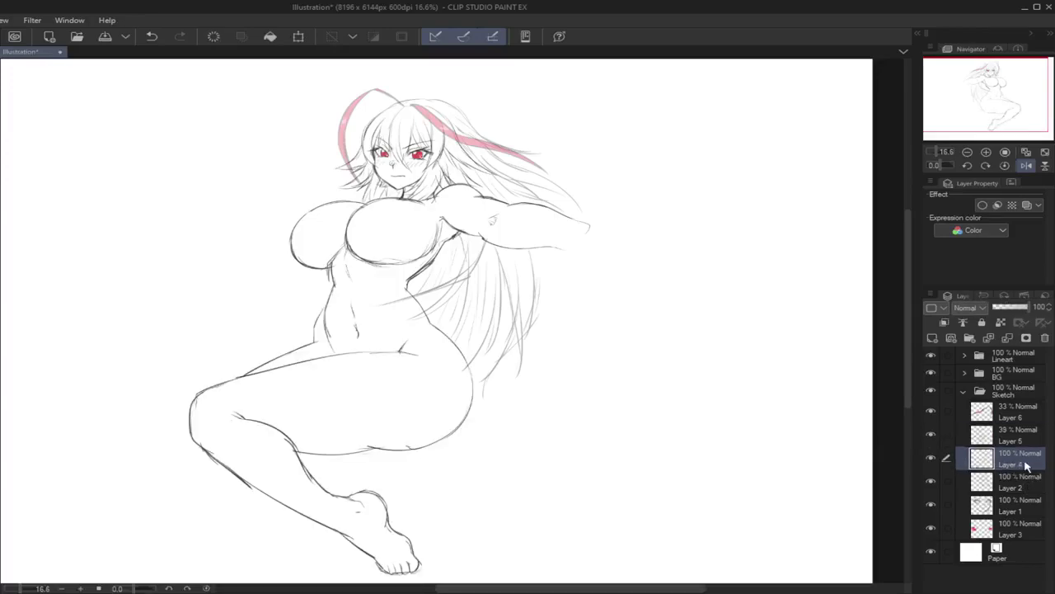
{"action": "left_click", "coordinate": [1029, 338]}
Step: Identify the hair sketch layer by toggling its visibility, and delete Layer 5
{"action": "left_click", "coordinate": [1001, 439]}
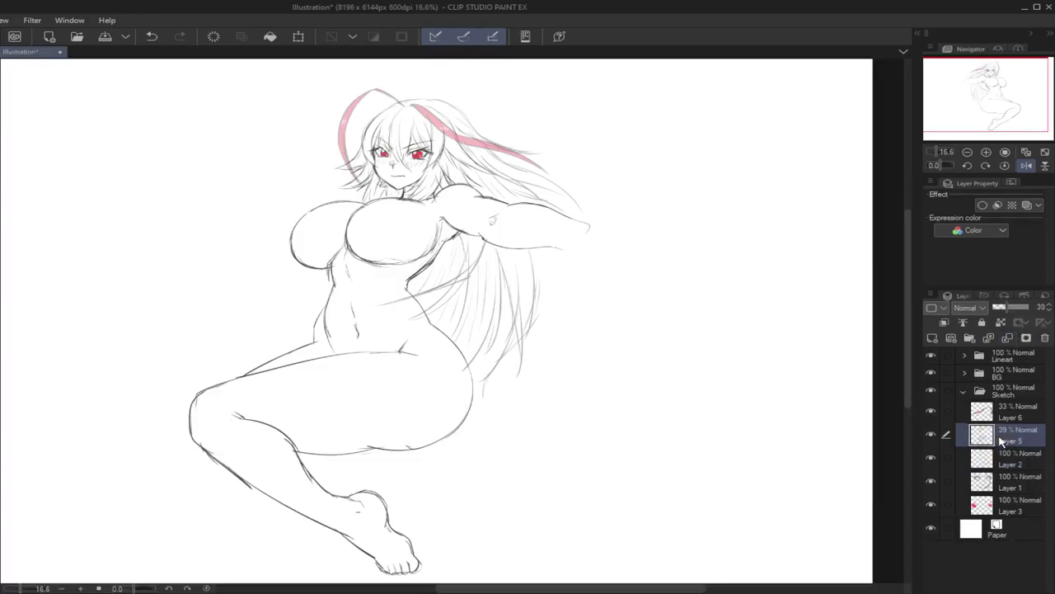
{"action": "left_click", "coordinate": [933, 434]}
{"action": "left_click", "coordinate": [932, 435]}
{"action": "left_click", "coordinate": [1045, 338]}
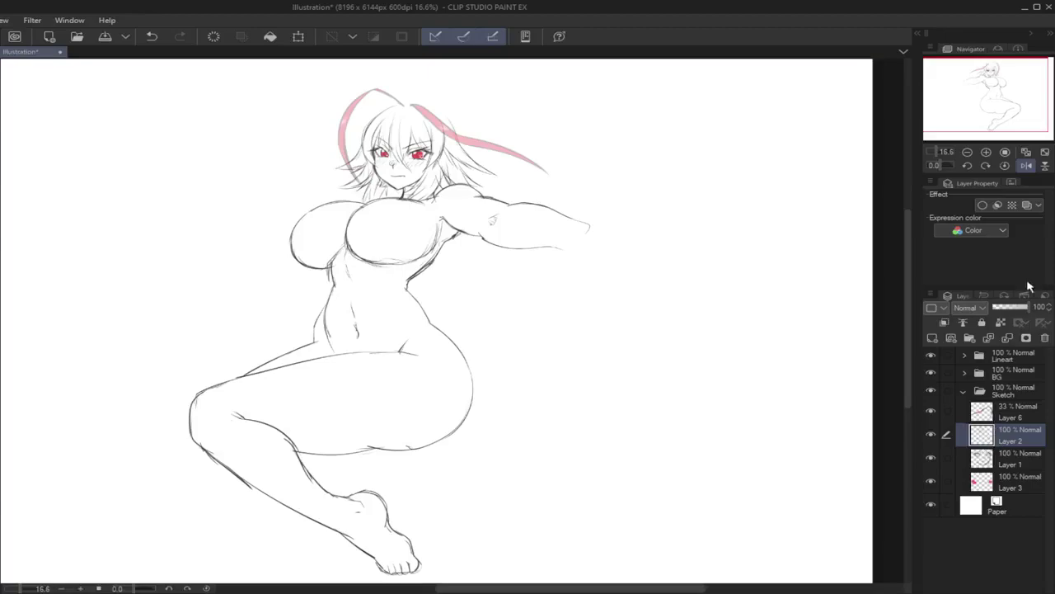
Step: Turn on the blue layer color effect for Layer 2 and Layer 1
{"action": "left_click", "coordinate": [1026, 204]}
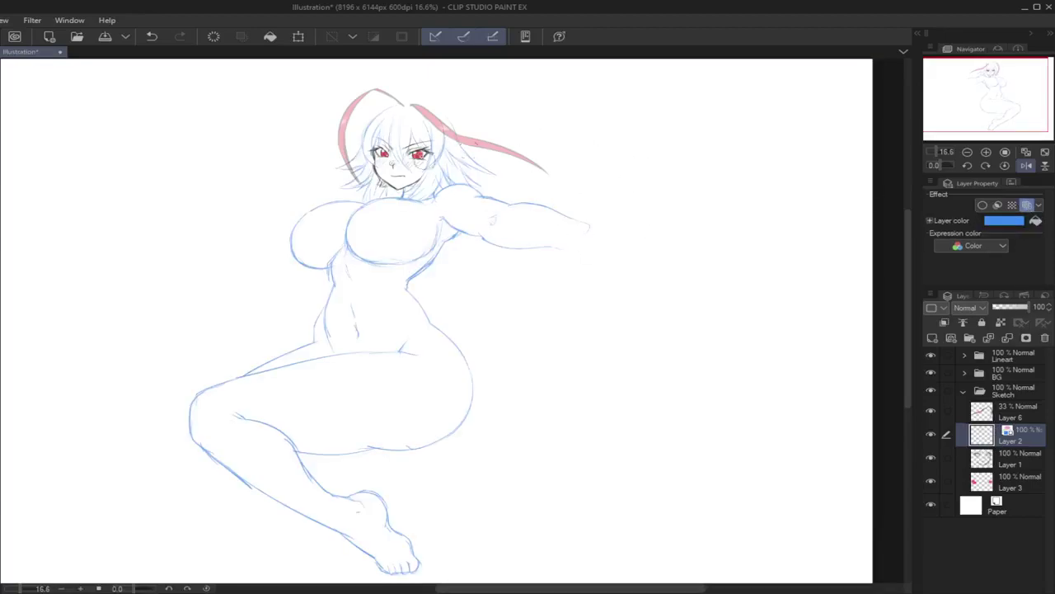
{"action": "left_click", "coordinate": [1006, 459]}
{"action": "left_click", "coordinate": [1027, 204]}
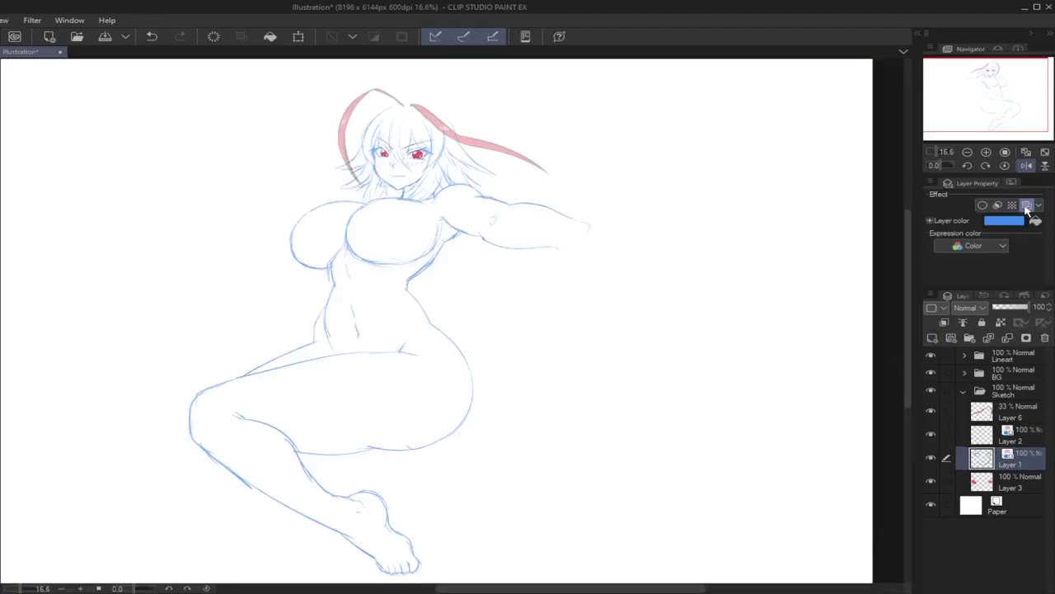
Step: Add a new raster layer above Layer 2 in the Sketch folder
{"action": "left_click", "coordinate": [979, 434]}
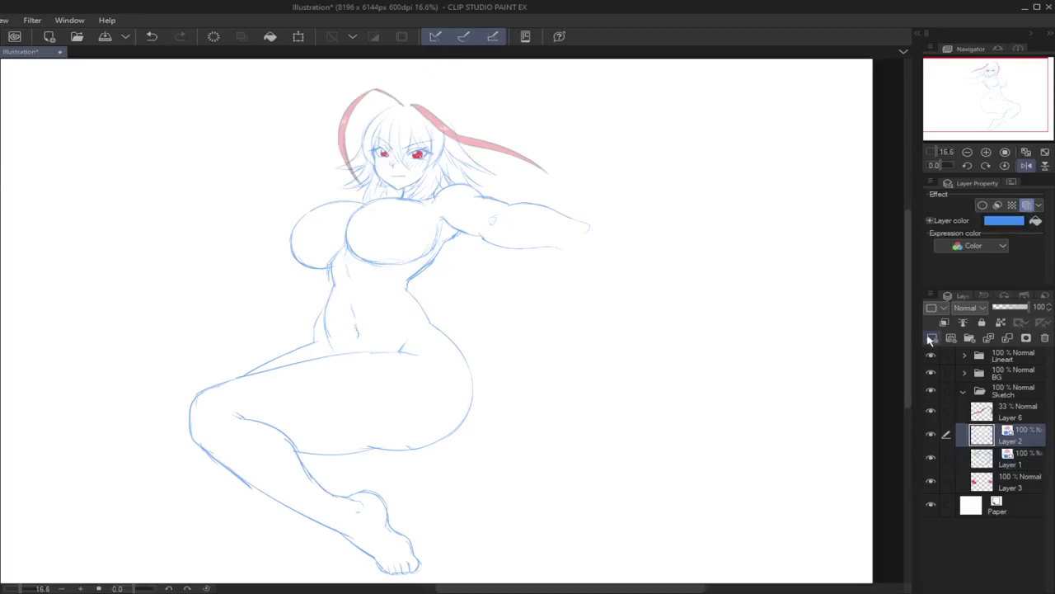
{"action": "left_click", "coordinate": [932, 338]}
{"action": "scroll", "coordinate": [520, 214], "scroll_direction": "down", "scroll_amount": 1}
{"action": "scroll", "coordinate": [518, 214], "scroll_direction": "up", "scroll_amount": 3}
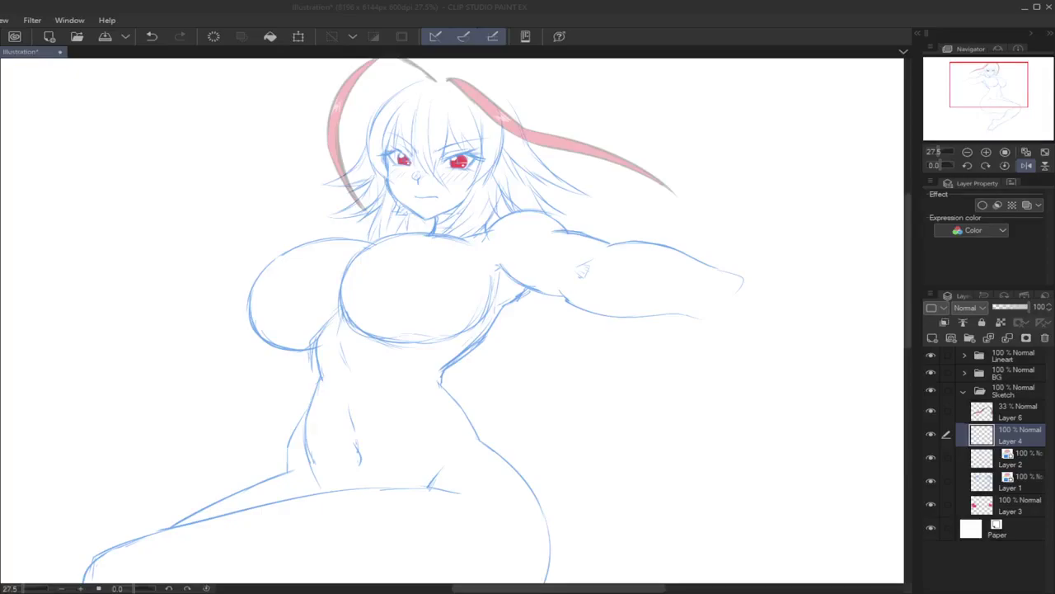
Step: Draw the outer contour of the far side of the chest and a curved costume seam inside it
{"action": "left_click", "coordinate": [393, 233]}
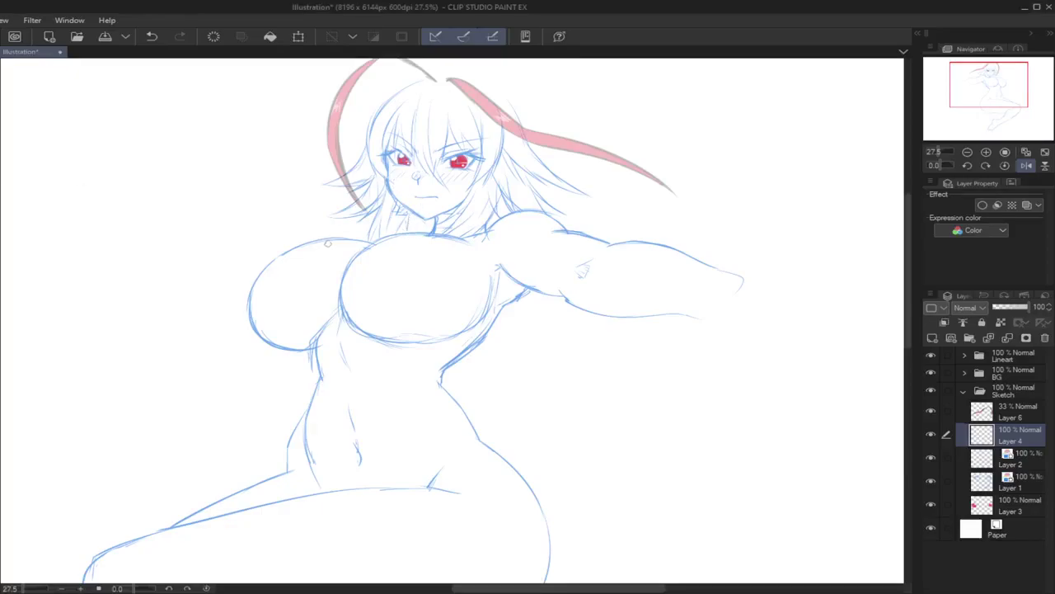
{"action": "left_click_drag", "start_coordinate": [340, 237], "coordinate": [271, 257]}
{"action": "key", "text": "ctrl+z"}
{"action": "left_click_drag", "start_coordinate": [329, 236], "coordinate": [268, 262]}
{"action": "key", "text": "ctrl+z"}
{"action": "mouse_move", "coordinate": [328, 239]}
{"action": "left_mouse_down"}
{"action": "mouse_move", "coordinate": [239, 269]}
{"action": "mouse_move", "coordinate": [240, 307]}
{"action": "left_mouse_up"}
{"action": "key", "text": "ctrl+z"}
{"action": "key", "text": "ctrl+z"}
{"action": "mouse_move", "coordinate": [261, 263]}
{"action": "left_mouse_down"}
{"action": "mouse_move", "coordinate": [238, 278]}
{"action": "mouse_move", "coordinate": [249, 338]}
{"action": "left_mouse_up"}
{"action": "key", "text": "ctrl+z"}
{"action": "mouse_move", "coordinate": [237, 282]}
{"action": "left_mouse_down"}
{"action": "mouse_move", "coordinate": [264, 342]}
{"action": "mouse_move", "coordinate": [297, 344]}
{"action": "mouse_move", "coordinate": [289, 347]}
{"action": "mouse_move", "coordinate": [277, 344]}
{"action": "mouse_move", "coordinate": [293, 269]}
{"action": "left_mouse_up"}
{"action": "key", "text": "ctrl+z"}
{"action": "key", "text": "ctrl+z"}
{"action": "key", "text": "ctrl+z"}
{"action": "key", "text": "ctrl+z"}
{"action": "mouse_move", "coordinate": [266, 344]}
{"action": "left_mouse_down"}
{"action": "mouse_move", "coordinate": [278, 271]}
{"action": "mouse_move", "coordinate": [339, 241]}
{"action": "mouse_move", "coordinate": [328, 249]}
{"action": "mouse_move", "coordinate": [369, 244]}
{"action": "mouse_move", "coordinate": [382, 274]}
{"action": "left_mouse_up"}
{"action": "key", "text": "ctrl+z"}
Step: Draw a curved costume seam down the near side of the chest with a small hatched mark beside it
{"action": "mouse_move", "coordinate": [399, 237]}
{"action": "left_mouse_down"}
{"action": "mouse_move", "coordinate": [383, 321]}
{"action": "mouse_move", "coordinate": [380, 293]}
{"action": "mouse_move", "coordinate": [376, 303]}
{"action": "mouse_move", "coordinate": [389, 346]}
{"action": "left_mouse_up"}
{"action": "key", "text": "ctrl+z"}
{"action": "left_click_drag", "start_coordinate": [376, 305], "coordinate": [389, 343]}
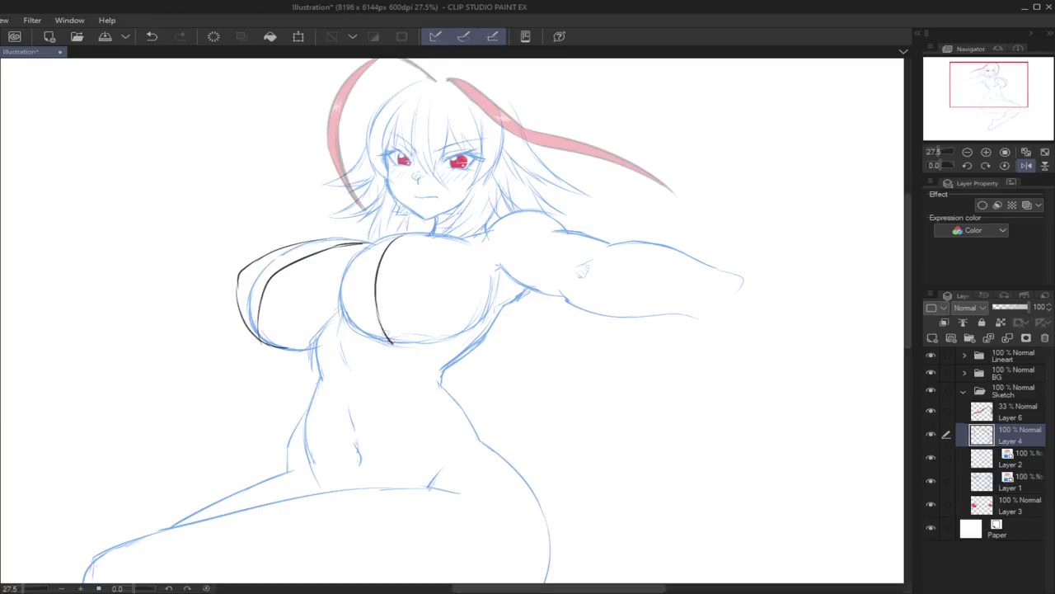
{"action": "mouse_move", "coordinate": [414, 260]}
{"action": "left_mouse_down"}
{"action": "mouse_move", "coordinate": [438, 268]}
{"action": "mouse_move", "coordinate": [408, 274]}
{"action": "mouse_move", "coordinate": [439, 268]}
{"action": "mouse_move", "coordinate": [428, 281]}
{"action": "mouse_move", "coordinate": [434, 268]}
{"action": "left_mouse_up"}
{"action": "key", "text": "ctrl+z"}
{"action": "key", "text": "ctrl+z"}
{"action": "key", "text": "ctrl+z"}
Step: Trace the top edge, outer side and underside of the near side of the chest
{"action": "mouse_move", "coordinate": [401, 237]}
{"action": "left_mouse_down"}
{"action": "mouse_move", "coordinate": [477, 244]}
{"action": "mouse_move", "coordinate": [476, 334]}
{"action": "left_mouse_up"}
{"action": "key", "text": "ctrl+z"}
{"action": "mouse_move", "coordinate": [491, 275]}
{"action": "left_mouse_down"}
{"action": "mouse_move", "coordinate": [457, 334]}
{"action": "mouse_move", "coordinate": [395, 350]}
{"action": "mouse_move", "coordinate": [461, 334]}
{"action": "left_mouse_up"}
{"action": "key", "text": "ctrl+z"}
{"action": "key", "text": "ctrl+z"}
{"action": "left_click_drag", "start_coordinate": [390, 341], "coordinate": [468, 326]}
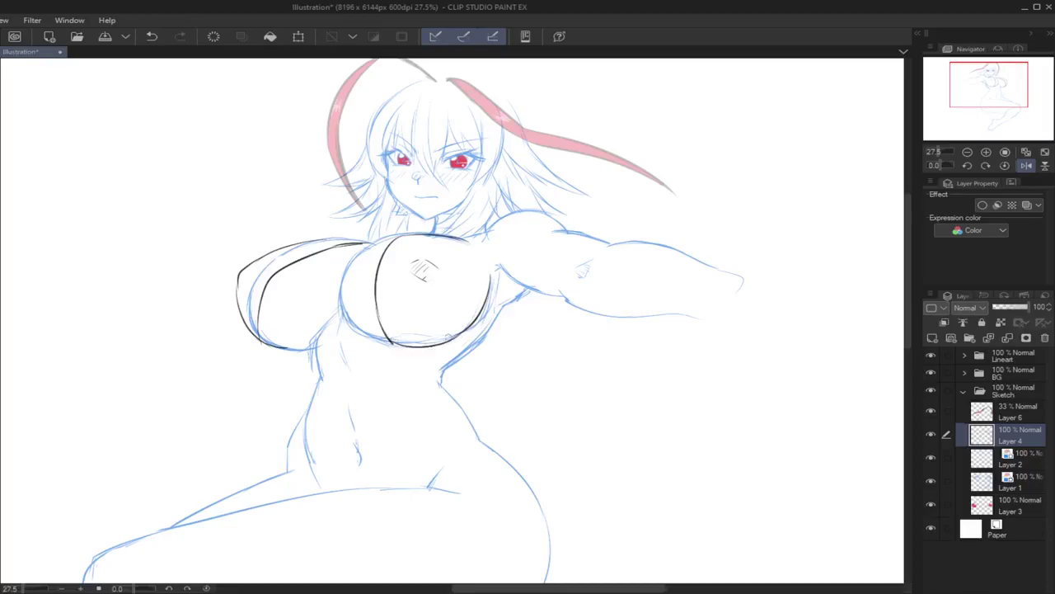
{"action": "left_click_drag", "start_coordinate": [395, 344], "coordinate": [470, 323]}
Step: Trace the inner contour of the near side of the chest down to the costume seam
{"action": "mouse_move", "coordinate": [408, 235]}
{"action": "left_mouse_down"}
{"action": "mouse_move", "coordinate": [361, 248]}
{"action": "mouse_move", "coordinate": [349, 262]}
{"action": "mouse_move", "coordinate": [401, 237]}
{"action": "mouse_move", "coordinate": [348, 269]}
{"action": "left_mouse_up"}
{"action": "key", "text": "ctrl+z"}
{"action": "key", "text": "ctrl+z"}
{"action": "key", "text": "ctrl+z"}
{"action": "mouse_move", "coordinate": [404, 234]}
{"action": "left_mouse_down"}
{"action": "mouse_move", "coordinate": [341, 273]}
{"action": "mouse_move", "coordinate": [346, 262]}
{"action": "mouse_move", "coordinate": [340, 311]}
{"action": "mouse_move", "coordinate": [370, 338]}
{"action": "mouse_move", "coordinate": [345, 301]}
{"action": "mouse_move", "coordinate": [394, 344]}
{"action": "left_mouse_up"}
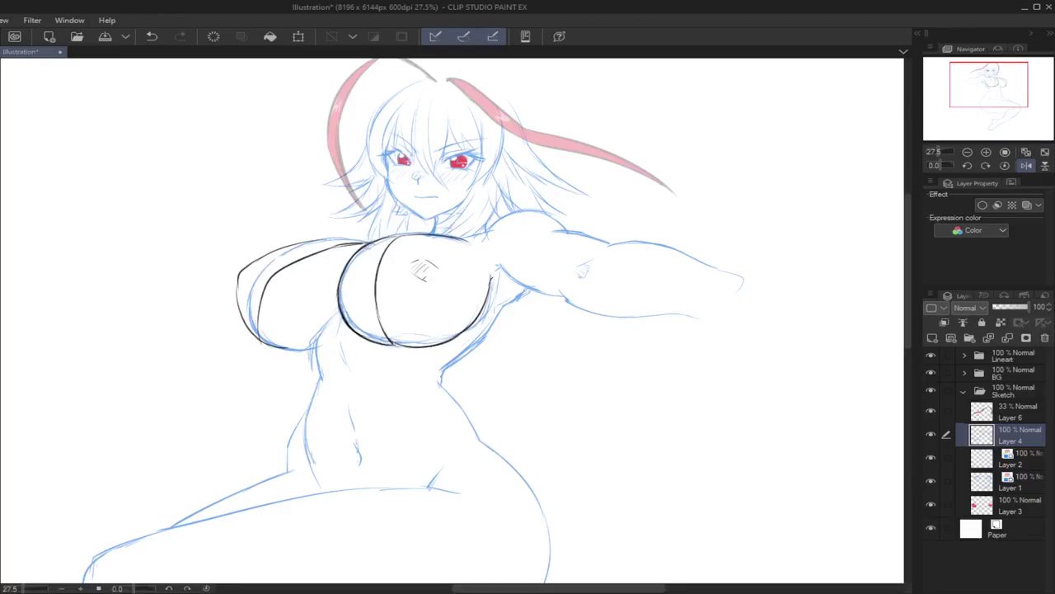
Step: Trace the underside of the far side of the chest up to the center fold
{"action": "left_click_drag", "start_coordinate": [260, 341], "coordinate": [319, 346]}
{"action": "key", "text": "ctrl+z"}
{"action": "left_click_drag", "start_coordinate": [339, 311], "coordinate": [317, 345]}
{"action": "key", "text": "ctrl+z"}
{"action": "left_click_drag", "start_coordinate": [339, 311], "coordinate": [312, 348]}
{"action": "key", "text": "ctrl+z"}
Step: Draw the midline below the chest and the far contour of the ribs
{"action": "left_click_drag", "start_coordinate": [338, 308], "coordinate": [345, 366]}
{"action": "key", "text": "ctrl+z"}
{"action": "left_click_drag", "start_coordinate": [325, 328], "coordinate": [319, 383]}
{"action": "key", "text": "ctrl+z"}
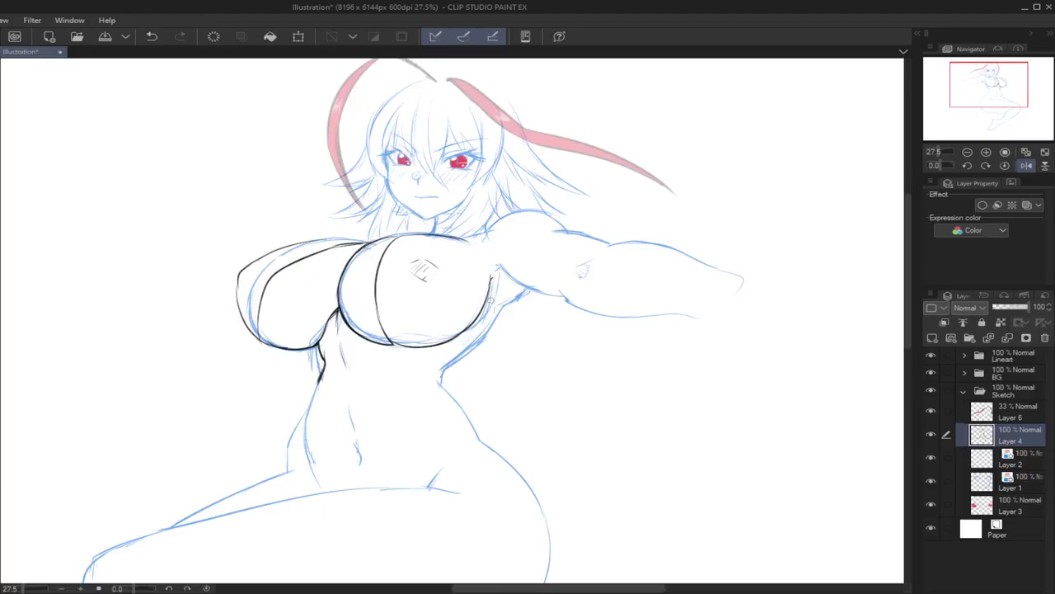
Step: Trace the near side of the torso from underarm to waist and add the navel line
{"action": "mouse_move", "coordinate": [529, 288]}
{"action": "left_mouse_down"}
{"action": "mouse_move", "coordinate": [498, 307]}
{"action": "mouse_move", "coordinate": [523, 290]}
{"action": "mouse_move", "coordinate": [443, 382]}
{"action": "left_mouse_up"}
{"action": "key", "text": "ctrl+z"}
{"action": "key", "text": "ctrl+z"}
{"action": "key", "text": "ctrl+z"}
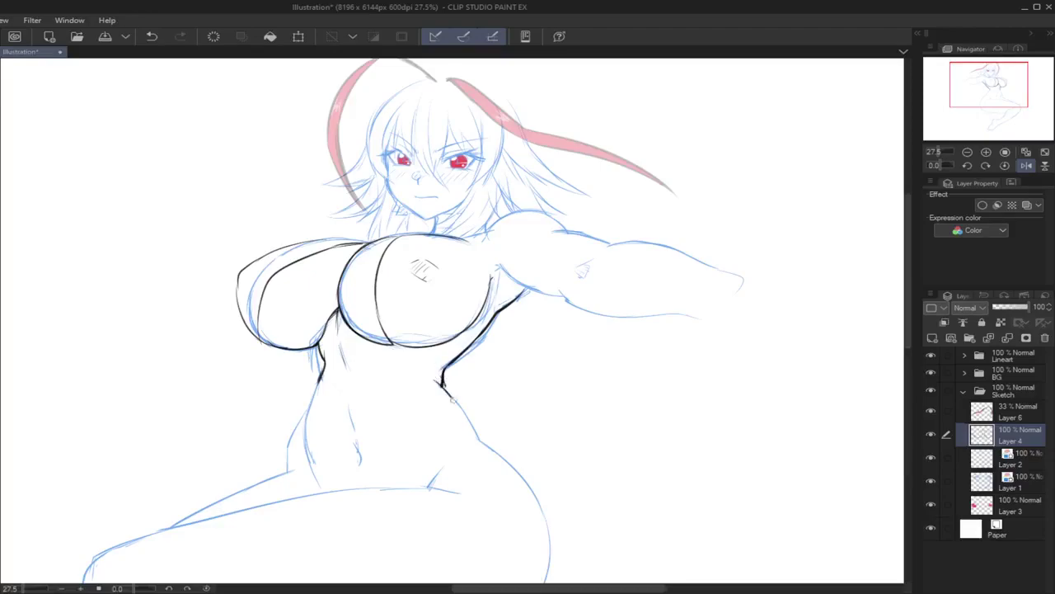
{"action": "key", "text": "ctrl+z"}
{"action": "mouse_move", "coordinate": [321, 368]}
{"action": "left_mouse_down"}
{"action": "mouse_move", "coordinate": [313, 408]}
{"action": "mouse_move", "coordinate": [317, 389]}
{"action": "left_mouse_up"}
{"action": "mouse_move", "coordinate": [350, 415]}
{"action": "left_mouse_down"}
{"action": "mouse_move", "coordinate": [359, 455]}
{"action": "mouse_move", "coordinate": [352, 445]}
{"action": "left_mouse_up"}
Step: Flip the canvas view horizontally and trace the near side of the torso from waist to hip
{"action": "left_click", "coordinate": [1027, 165]}
{"action": "left_click_drag", "start_coordinate": [990, 99], "coordinate": [1002, 95]}
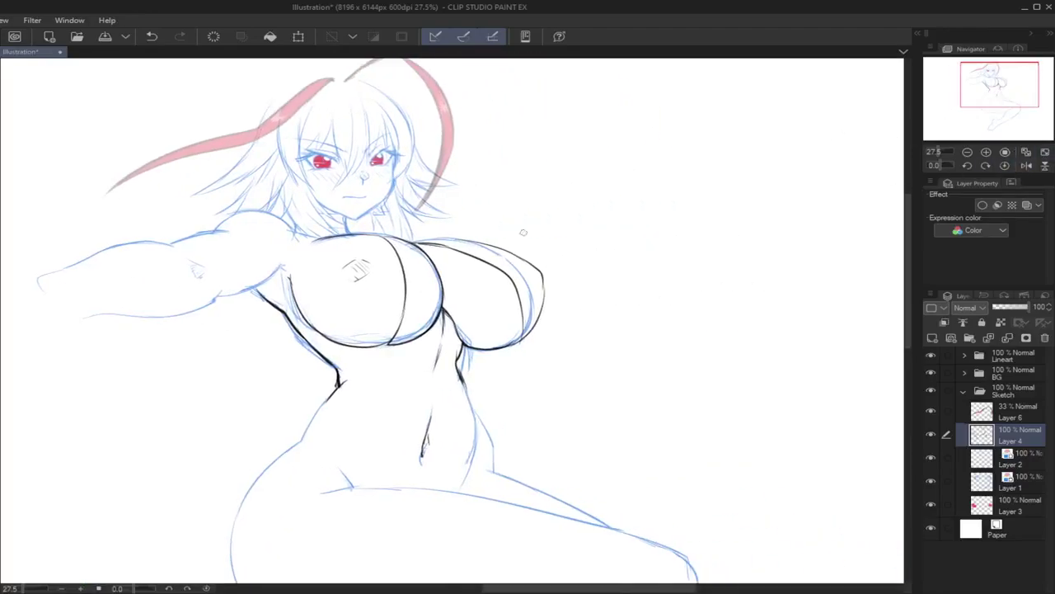
{"action": "left_click_drag", "start_coordinate": [329, 400], "coordinate": [303, 440]}
{"action": "key", "text": "ctrl+z"}
{"action": "left_click_drag", "start_coordinate": [341, 383], "coordinate": [266, 476]}
{"action": "key", "text": "ctrl+z"}
Step: Trace the far side of the waist and hip, and add the hip crease and a short line above the chest
{"action": "left_click_drag", "start_coordinate": [464, 382], "coordinate": [478, 416]}
{"action": "key", "text": "ctrl+z"}
{"action": "mouse_move", "coordinate": [462, 381]}
{"action": "left_mouse_down"}
{"action": "mouse_move", "coordinate": [487, 428]}
{"action": "mouse_move", "coordinate": [493, 471]}
{"action": "left_mouse_up"}
{"action": "mouse_move", "coordinate": [472, 402]}
{"action": "left_mouse_down"}
{"action": "mouse_move", "coordinate": [480, 446]}
{"action": "mouse_move", "coordinate": [458, 491]}
{"action": "left_mouse_up"}
{"action": "key", "text": "ctrl+z"}
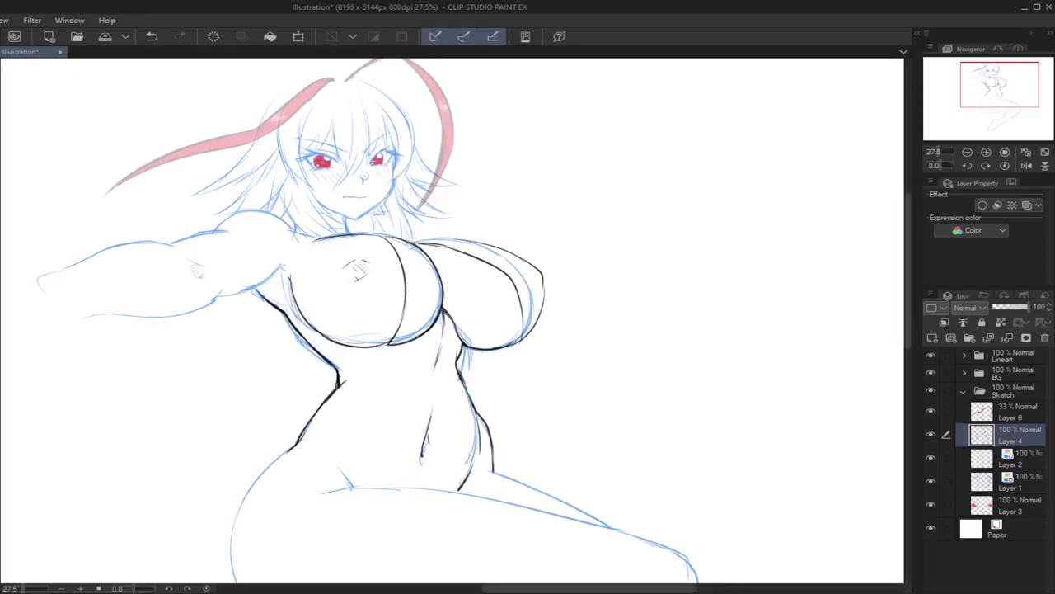
{"action": "left_click_drag", "start_coordinate": [339, 469], "coordinate": [355, 488]}
{"action": "left_click_drag", "start_coordinate": [291, 231], "coordinate": [317, 237]}
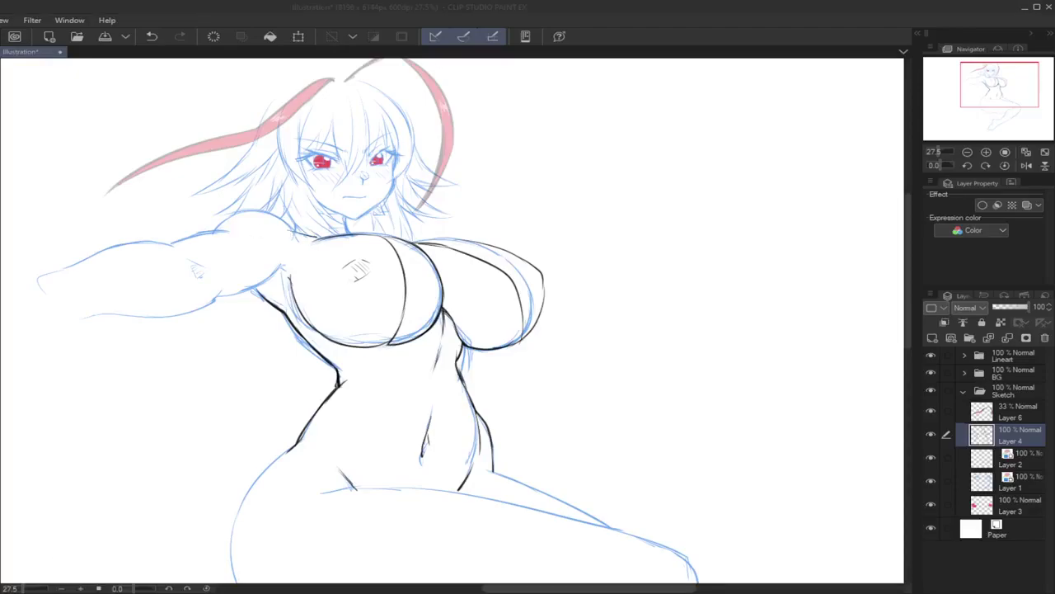
Step: Draw a long pointed armor piece over the shoulder of the outstretched arm
{"action": "left_click_drag", "start_coordinate": [987, 94], "coordinate": [983, 92]}
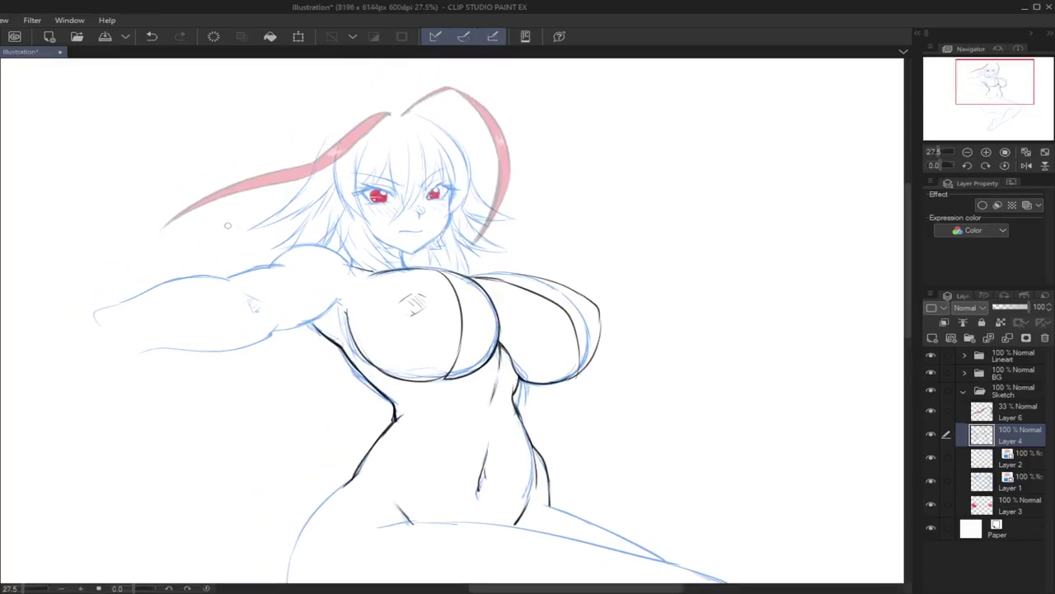
{"action": "left_click_drag", "start_coordinate": [247, 271], "coordinate": [314, 283]}
{"action": "key", "text": "ctrl+z"}
{"action": "mouse_move", "coordinate": [247, 272]}
{"action": "left_mouse_down"}
{"action": "mouse_move", "coordinate": [318, 263]}
{"action": "mouse_move", "coordinate": [307, 258]}
{"action": "mouse_move", "coordinate": [328, 220]}
{"action": "mouse_move", "coordinate": [296, 239]}
{"action": "mouse_move", "coordinate": [309, 239]}
{"action": "mouse_move", "coordinate": [203, 243]}
{"action": "mouse_move", "coordinate": [224, 258]}
{"action": "mouse_move", "coordinate": [279, 262]}
{"action": "left_mouse_up"}
{"action": "key", "text": "ctrl+z"}
{"action": "key", "text": "ctrl+z"}
{"action": "key", "text": "ctrl+z"}
{"action": "key", "text": "ctrl+z"}
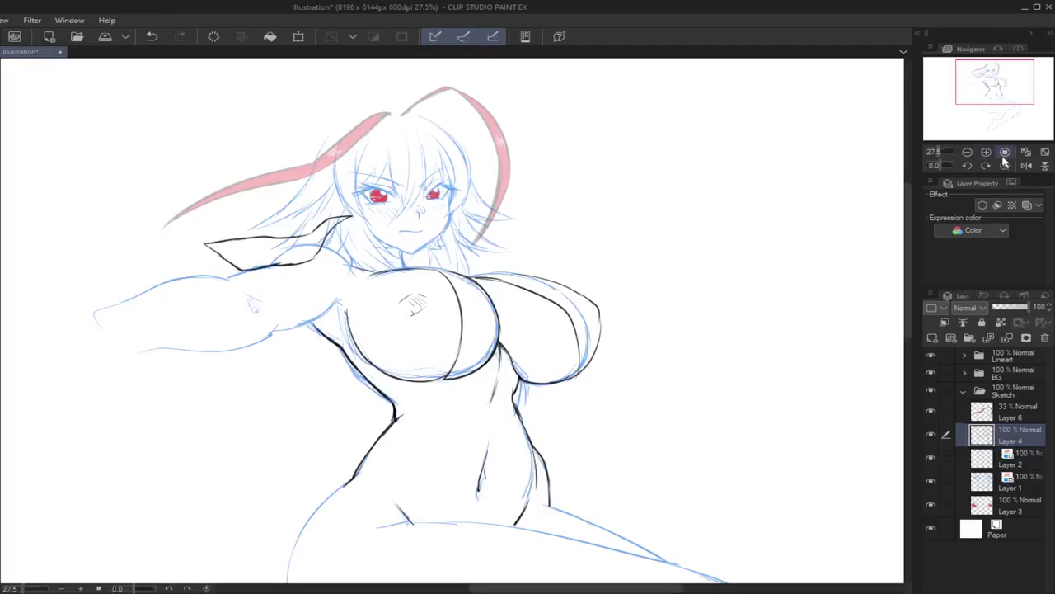
Step: Add a second, narrower spike along the upper edge of the shoulder armor in the mirrored view
{"action": "left_click", "coordinate": [1026, 165]}
{"action": "left_click_drag", "start_coordinate": [983, 91], "coordinate": [991, 92]}
{"action": "left_click_drag", "start_coordinate": [546, 236], "coordinate": [631, 244]}
{"action": "key", "text": "ctrl+z"}
{"action": "left_click_drag", "start_coordinate": [536, 236], "coordinate": [600, 240]}
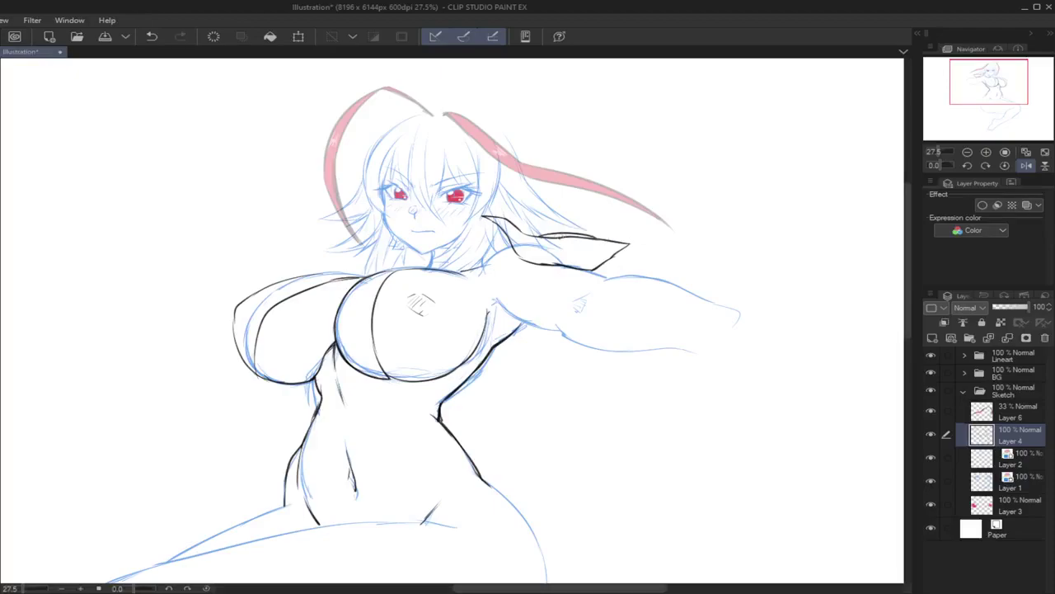
{"action": "mouse_move", "coordinate": [541, 235]}
{"action": "left_mouse_down"}
{"action": "mouse_move", "coordinate": [526, 217]}
{"action": "mouse_move", "coordinate": [574, 230]}
{"action": "mouse_move", "coordinate": [521, 215]}
{"action": "mouse_move", "coordinate": [577, 234]}
{"action": "left_mouse_up"}
{"action": "key", "text": "ctrl+z"}
{"action": "key", "text": "ctrl+z"}
Step: Draw the inner ridge and lower edge lines inside the shoulder armor piece
{"action": "mouse_move", "coordinate": [508, 240]}
{"action": "left_mouse_down"}
{"action": "mouse_move", "coordinate": [567, 259]}
{"action": "mouse_move", "coordinate": [621, 254]}
{"action": "left_mouse_up"}
{"action": "key", "text": "ctrl+z"}
{"action": "left_click_drag", "start_coordinate": [544, 253], "coordinate": [624, 246]}
{"action": "key", "text": "ctrl+z"}
{"action": "key", "text": "ctrl+z"}
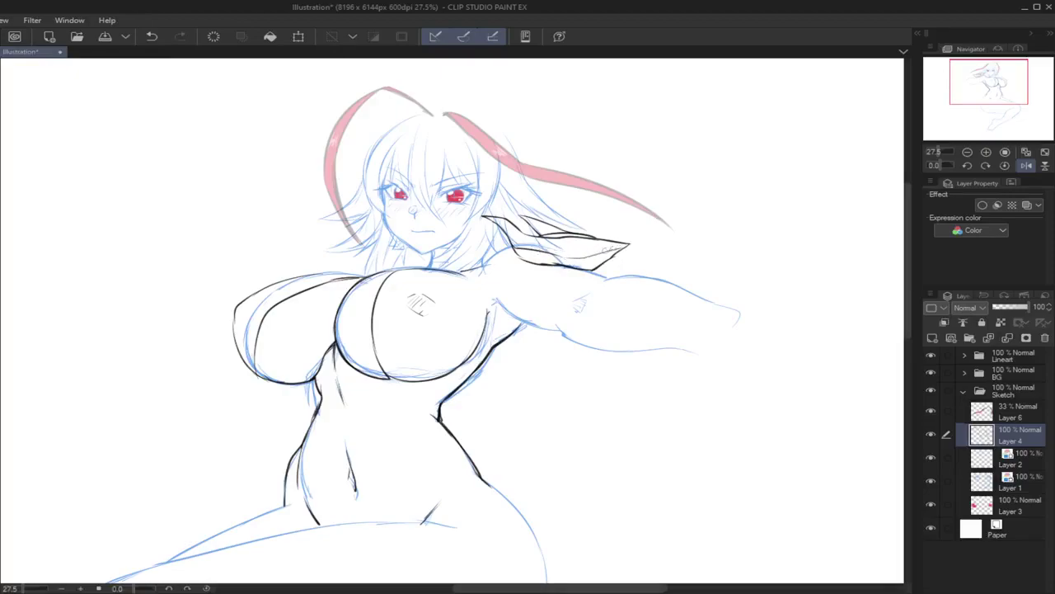
{"action": "key", "text": "ctrl+z"}
{"action": "mouse_move", "coordinate": [515, 247]}
{"action": "left_mouse_down"}
{"action": "mouse_move", "coordinate": [523, 260]}
{"action": "mouse_move", "coordinate": [594, 270]}
{"action": "mouse_move", "coordinate": [624, 247]}
{"action": "mouse_move", "coordinate": [585, 256]}
{"action": "left_mouse_up"}
Step: Draw a curved band around the upper arm beneath the shoulder armor in the unmirrored view
{"action": "left_click", "coordinate": [1026, 165]}
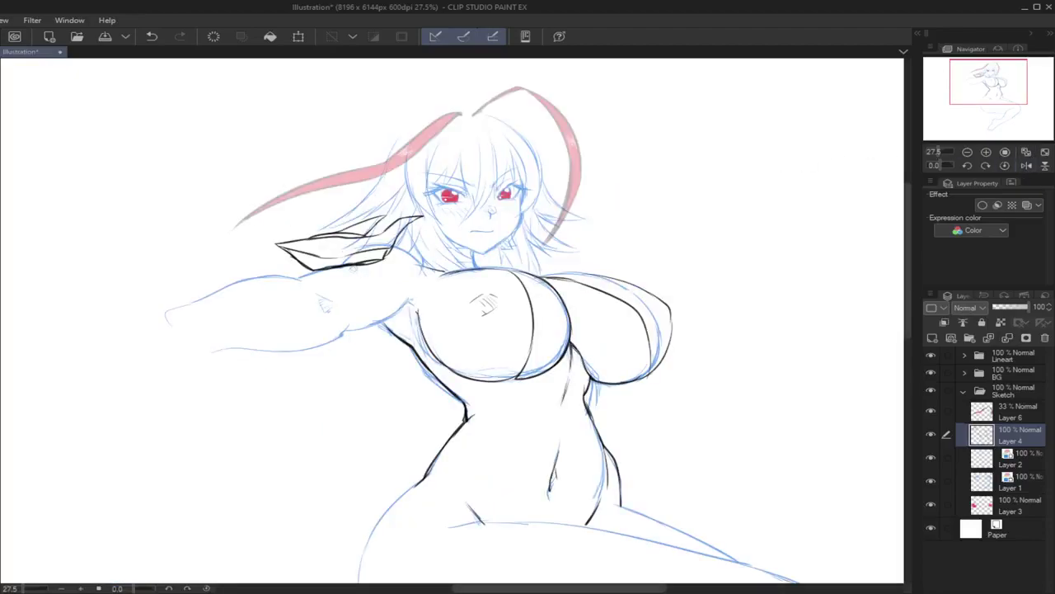
{"action": "mouse_move", "coordinate": [361, 265]}
{"action": "left_mouse_down"}
{"action": "mouse_move", "coordinate": [389, 304]}
{"action": "mouse_move", "coordinate": [385, 322]}
{"action": "left_mouse_up"}
{"action": "key", "text": "ctrl+z"}
{"action": "mouse_move", "coordinate": [382, 281]}
{"action": "left_mouse_down"}
{"action": "mouse_move", "coordinate": [408, 302]}
{"action": "mouse_move", "coordinate": [381, 323]}
{"action": "left_mouse_up"}
{"action": "key", "text": "ctrl+z"}
{"action": "mouse_move", "coordinate": [387, 258]}
{"action": "left_mouse_down"}
{"action": "mouse_move", "coordinate": [403, 274]}
{"action": "mouse_move", "coordinate": [404, 316]}
{"action": "left_mouse_up"}
{"action": "key", "text": "ctrl+z"}
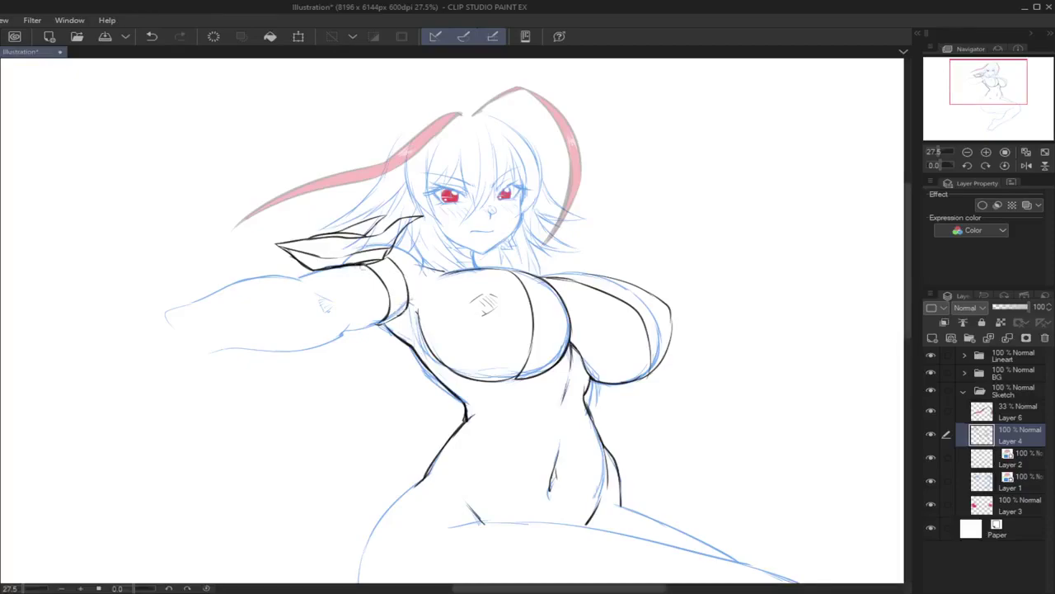
{"action": "left_click_drag", "start_coordinate": [349, 265], "coordinate": [362, 268]}
{"action": "mouse_move", "coordinate": [388, 313]}
{"action": "left_mouse_down"}
{"action": "mouse_move", "coordinate": [370, 332]}
{"action": "mouse_move", "coordinate": [384, 321]}
{"action": "left_mouse_up"}
{"action": "key", "text": "ctrl+z"}
{"action": "key", "text": "ctrl+z"}
Step: Try to draw a zigzag pattern inside the upper-arm band in the mirrored view
{"action": "left_click", "coordinate": [1026, 165]}
{"action": "mouse_move", "coordinate": [522, 260]}
{"action": "left_mouse_down"}
{"action": "mouse_move", "coordinate": [503, 315]}
{"action": "mouse_move", "coordinate": [517, 270]}
{"action": "left_mouse_up"}
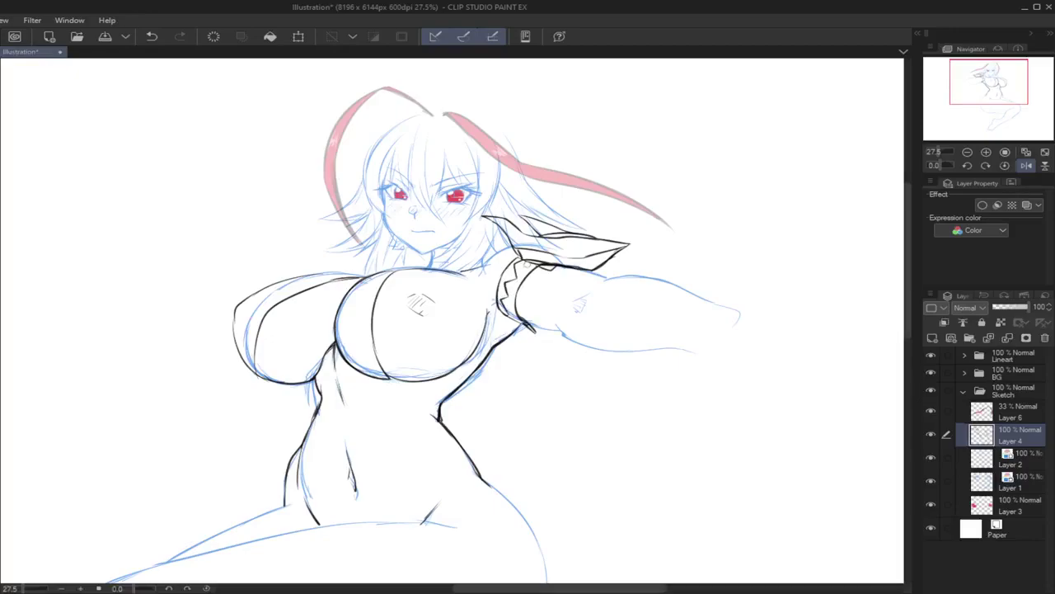
{"action": "key", "text": "ctrl+z"}
{"action": "key", "text": "ctrl+z"}
{"action": "key", "text": "ctrl+z"}
{"action": "key", "text": "ctrl+z"}
{"action": "key", "text": "ctrl+z"}
{"action": "mouse_move", "coordinate": [530, 258]}
{"action": "left_mouse_down"}
{"action": "mouse_move", "coordinate": [503, 305]}
{"action": "mouse_move", "coordinate": [509, 313]}
{"action": "left_mouse_up"}
{"action": "key", "text": "ctrl+z"}
{"action": "key", "text": "ctrl+z"}
Step: Add a new layer and sketch a large zigzag between two slanted guide lines in the empty area beside the head
{"action": "left_click", "coordinate": [932, 339]}
{"action": "left_click_drag", "start_coordinate": [183, 93], "coordinate": [108, 229]}
{"action": "left_click_drag", "start_coordinate": [248, 91], "coordinate": [156, 273]}
{"action": "mouse_move", "coordinate": [211, 88]}
{"action": "left_mouse_down"}
{"action": "mouse_move", "coordinate": [186, 98]}
{"action": "mouse_move", "coordinate": [206, 128]}
{"action": "mouse_move", "coordinate": [173, 142]}
{"action": "mouse_move", "coordinate": [187, 176]}
{"action": "mouse_move", "coordinate": [160, 184]}
{"action": "mouse_move", "coordinate": [174, 204]}
{"action": "mouse_move", "coordinate": [130, 230]}
{"action": "left_mouse_up"}
{"action": "key", "text": "ctrl+z"}
{"action": "key", "text": "ctrl+z"}
{"action": "mouse_move", "coordinate": [185, 176]}
{"action": "left_mouse_down"}
{"action": "mouse_move", "coordinate": [145, 200]}
{"action": "mouse_move", "coordinate": [157, 233]}
{"action": "mouse_move", "coordinate": [109, 271]}
{"action": "left_mouse_up"}
{"action": "mouse_move", "coordinate": [220, 80]}
{"action": "left_mouse_down"}
{"action": "mouse_move", "coordinate": [199, 105]}
{"action": "mouse_move", "coordinate": [206, 129]}
{"action": "mouse_move", "coordinate": [178, 146]}
{"action": "mouse_move", "coordinate": [187, 177]}
{"action": "mouse_move", "coordinate": [157, 197]}
{"action": "mouse_move", "coordinate": [140, 238]}
{"action": "mouse_move", "coordinate": [111, 268]}
{"action": "left_mouse_up"}
{"action": "key", "text": "ctrl+z"}
{"action": "key", "text": "ctrl+z"}
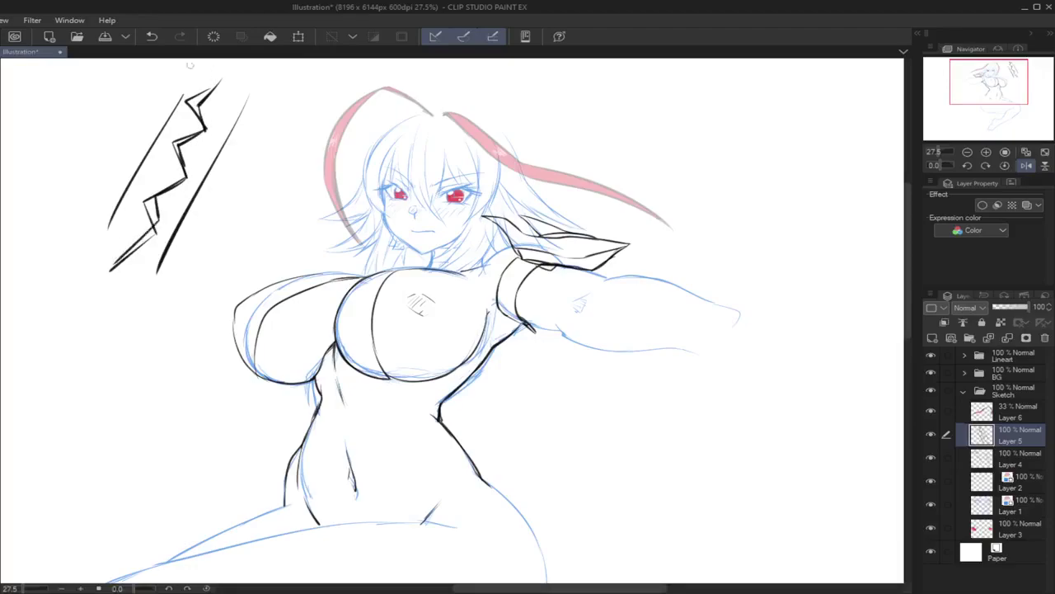
Step: Erase the two slanted guide lines on either side of the zigzag
{"action": "key", "text": "e"}
{"action": "mouse_move", "coordinate": [190, 96]}
{"action": "left_mouse_down"}
{"action": "mouse_move", "coordinate": [189, 116]}
{"action": "mouse_move", "coordinate": [104, 236]}
{"action": "left_mouse_up"}
{"action": "left_click_drag", "start_coordinate": [248, 101], "coordinate": [241, 114]}
{"action": "left_click", "coordinate": [240, 115]}
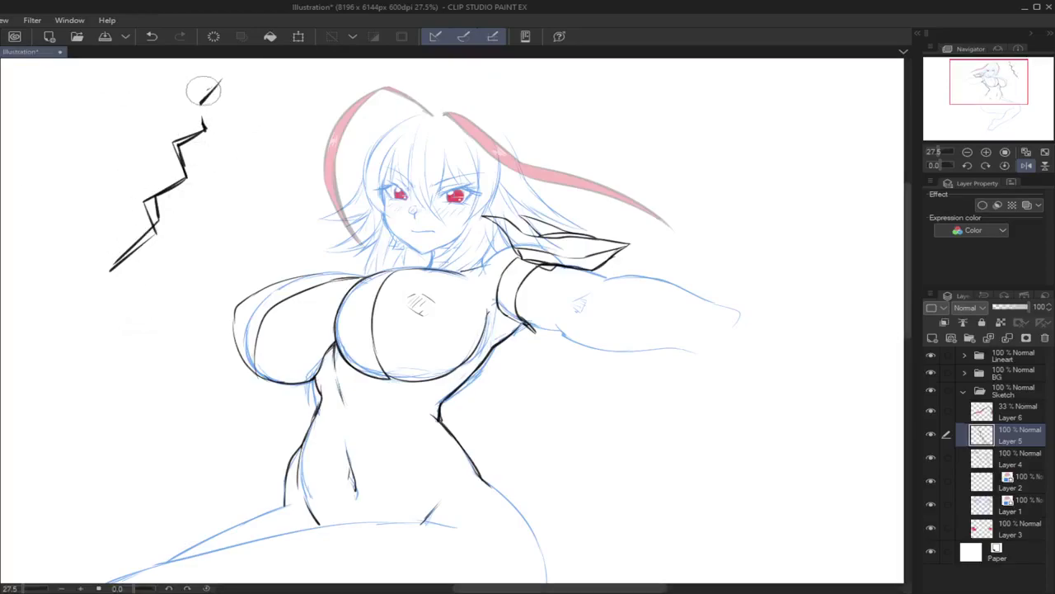
{"action": "left_click_drag", "start_coordinate": [140, 229], "coordinate": [112, 237]}
Step: Draw parallel zigzag outlines on both sides of the pattern sketch and erase the original central zigzag
{"action": "mouse_move", "coordinate": [213, 66]}
{"action": "left_mouse_down"}
{"action": "mouse_move", "coordinate": [183, 85]}
{"action": "mouse_move", "coordinate": [205, 129]}
{"action": "left_mouse_up"}
{"action": "left_click_drag", "start_coordinate": [184, 87], "coordinate": [200, 107]}
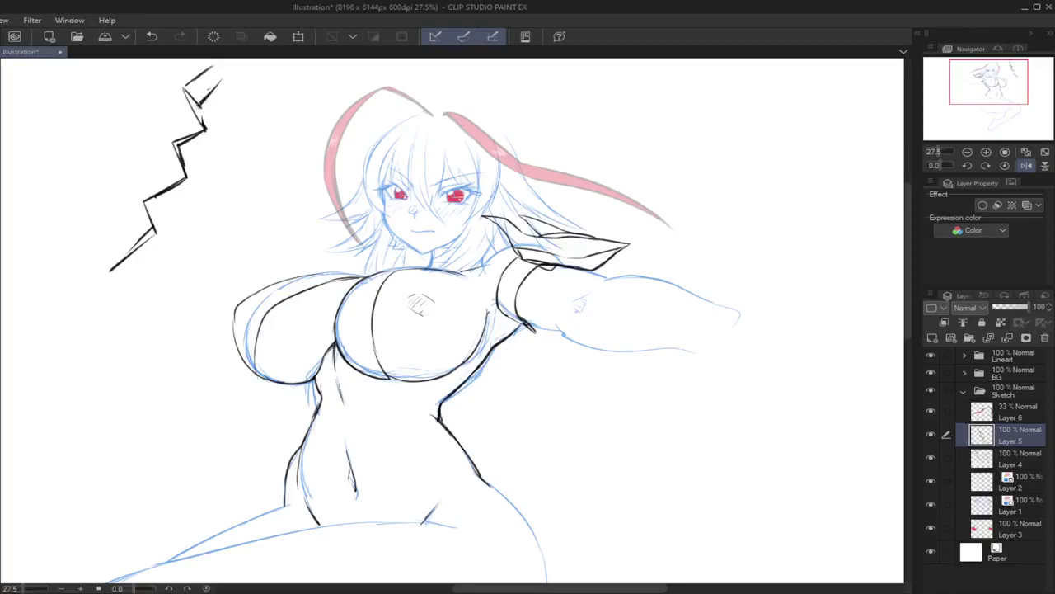
{"action": "mouse_move", "coordinate": [243, 66]}
{"action": "left_mouse_down"}
{"action": "mouse_move", "coordinate": [250, 99]}
{"action": "mouse_move", "coordinate": [220, 118]}
{"action": "mouse_move", "coordinate": [193, 105]}
{"action": "mouse_move", "coordinate": [158, 134]}
{"action": "mouse_move", "coordinate": [183, 172]}
{"action": "left_mouse_up"}
{"action": "mouse_move", "coordinate": [228, 114]}
{"action": "left_mouse_down"}
{"action": "mouse_move", "coordinate": [204, 129]}
{"action": "mouse_move", "coordinate": [203, 155]}
{"action": "mouse_move", "coordinate": [192, 139]}
{"action": "mouse_move", "coordinate": [213, 172]}
{"action": "mouse_move", "coordinate": [129, 198]}
{"action": "mouse_move", "coordinate": [150, 235]}
{"action": "left_mouse_up"}
{"action": "key", "text": "ctrl+z"}
{"action": "mouse_move", "coordinate": [203, 164]}
{"action": "left_mouse_down"}
{"action": "mouse_move", "coordinate": [173, 195]}
{"action": "mouse_move", "coordinate": [192, 188]}
{"action": "mouse_move", "coordinate": [162, 209]}
{"action": "mouse_move", "coordinate": [168, 228]}
{"action": "mouse_move", "coordinate": [101, 269]}
{"action": "left_mouse_up"}
{"action": "key", "text": "ctrl+z"}
{"action": "mouse_move", "coordinate": [155, 223]}
{"action": "left_mouse_down"}
{"action": "mouse_move", "coordinate": [175, 234]}
{"action": "mouse_move", "coordinate": [127, 276]}
{"action": "left_mouse_up"}
{"action": "mouse_move", "coordinate": [203, 103]}
{"action": "left_mouse_down"}
{"action": "mouse_move", "coordinate": [243, 62]}
{"action": "mouse_move", "coordinate": [211, 97]}
{"action": "left_mouse_up"}
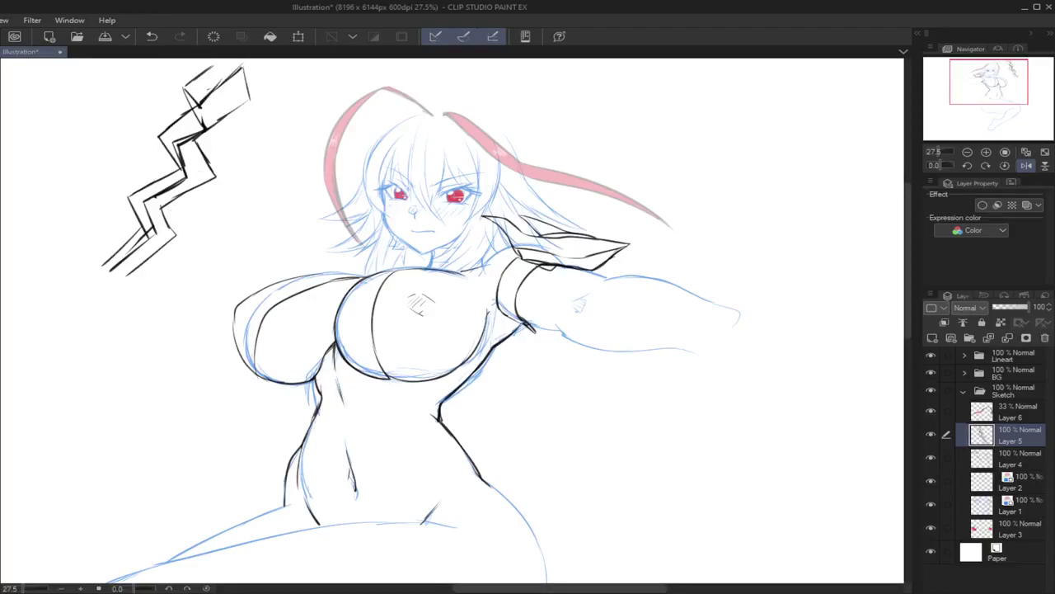
{"action": "mouse_move", "coordinate": [190, 139]}
{"action": "left_mouse_down"}
{"action": "mouse_move", "coordinate": [198, 175]}
{"action": "mouse_move", "coordinate": [151, 198]}
{"action": "mouse_move", "coordinate": [157, 232]}
{"action": "mouse_move", "coordinate": [124, 252]}
{"action": "mouse_move", "coordinate": [228, 76]}
{"action": "left_mouse_up"}
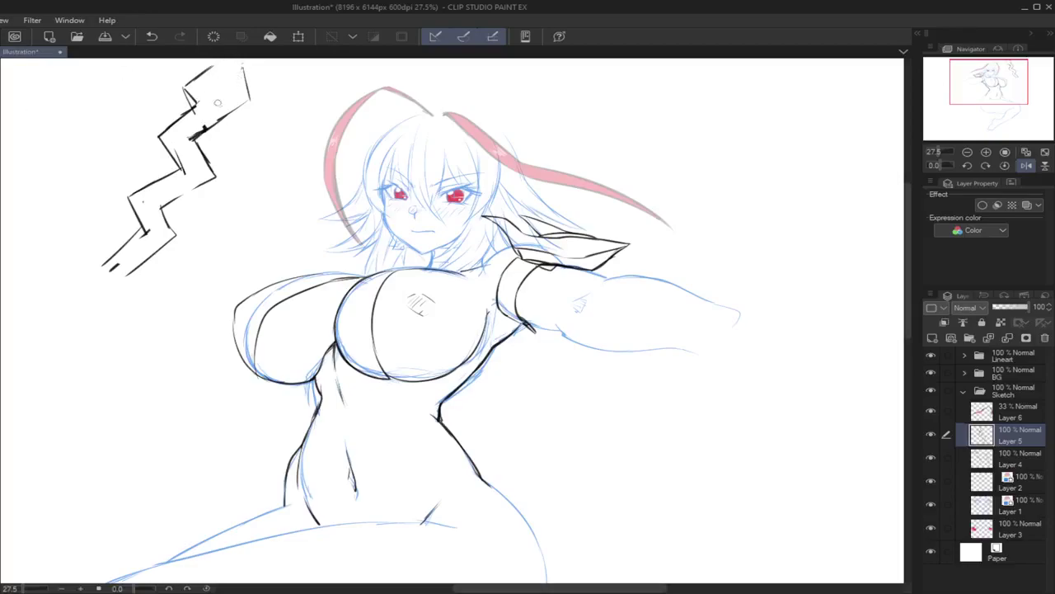
Step: Add box shapes in the notches along both sides of the zigzag pattern and erase the overlapping lines
{"action": "mouse_move", "coordinate": [200, 99]}
{"action": "left_mouse_down"}
{"action": "mouse_move", "coordinate": [216, 70]}
{"action": "mouse_move", "coordinate": [227, 107]}
{"action": "left_mouse_up"}
{"action": "key", "text": "ctrl+z"}
{"action": "mouse_move", "coordinate": [212, 66]}
{"action": "left_mouse_down"}
{"action": "mouse_move", "coordinate": [239, 142]}
{"action": "mouse_move", "coordinate": [208, 165]}
{"action": "mouse_move", "coordinate": [142, 160]}
{"action": "mouse_move", "coordinate": [149, 188]}
{"action": "mouse_move", "coordinate": [208, 207]}
{"action": "mouse_move", "coordinate": [212, 219]}
{"action": "mouse_move", "coordinate": [175, 236]}
{"action": "mouse_move", "coordinate": [169, 274]}
{"action": "mouse_move", "coordinate": [140, 287]}
{"action": "left_mouse_up"}
{"action": "key", "text": "ctrl+z"}
{"action": "mouse_move", "coordinate": [141, 230]}
{"action": "left_mouse_down"}
{"action": "mouse_move", "coordinate": [94, 253]}
{"action": "mouse_move", "coordinate": [115, 304]}
{"action": "left_mouse_up"}
{"action": "key", "text": "ctrl+z"}
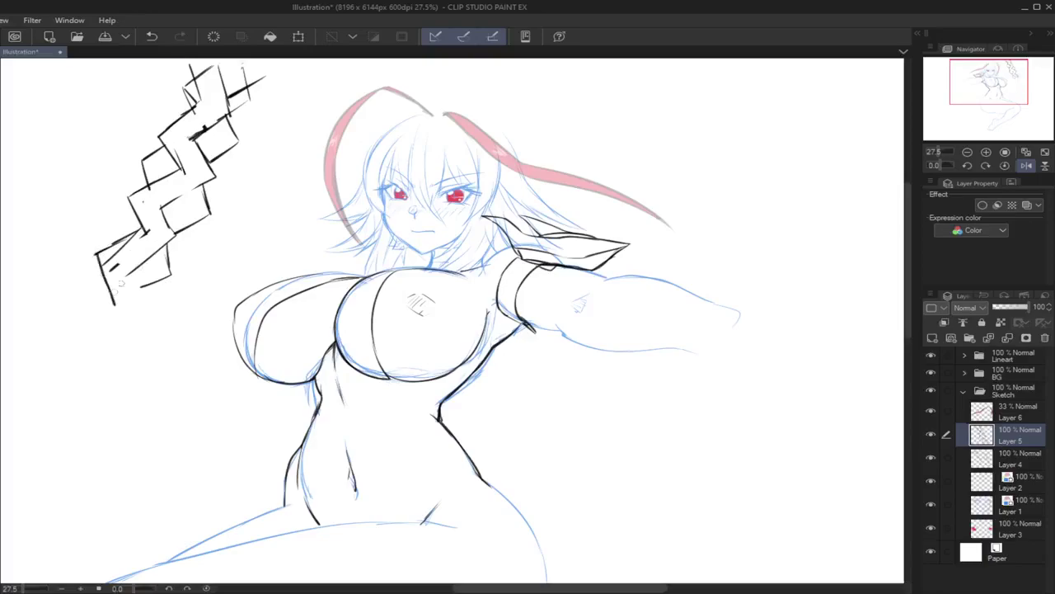
{"action": "mouse_move", "coordinate": [172, 243]}
{"action": "left_mouse_down"}
{"action": "mouse_move", "coordinate": [130, 259]}
{"action": "mouse_move", "coordinate": [126, 275]}
{"action": "mouse_move", "coordinate": [129, 263]}
{"action": "mouse_move", "coordinate": [141, 296]}
{"action": "left_mouse_up"}
{"action": "key", "text": "ctrl+z"}
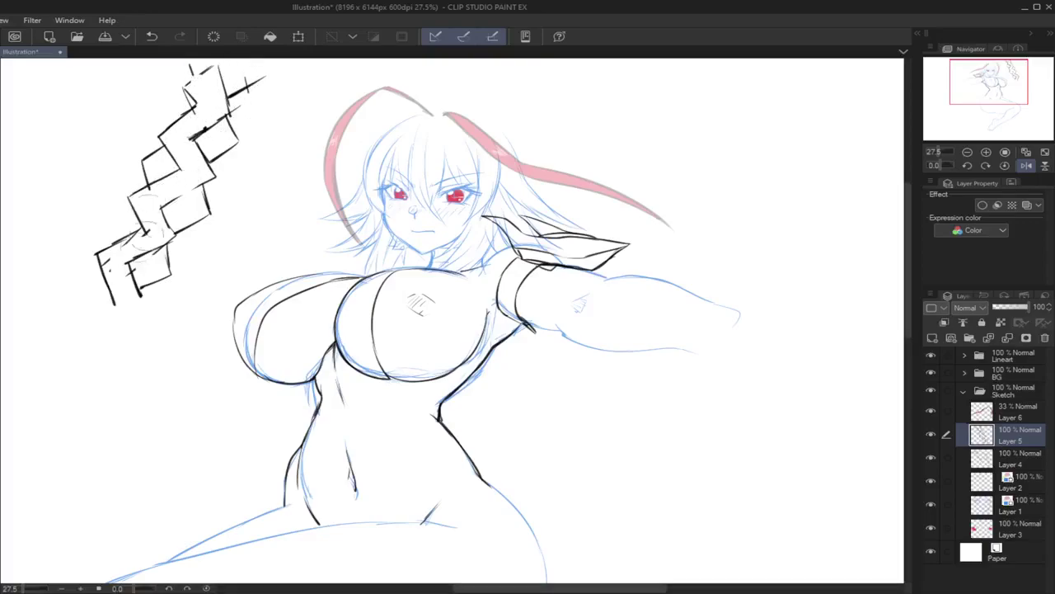
{"action": "left_click_drag", "start_coordinate": [114, 254], "coordinate": [140, 247]}
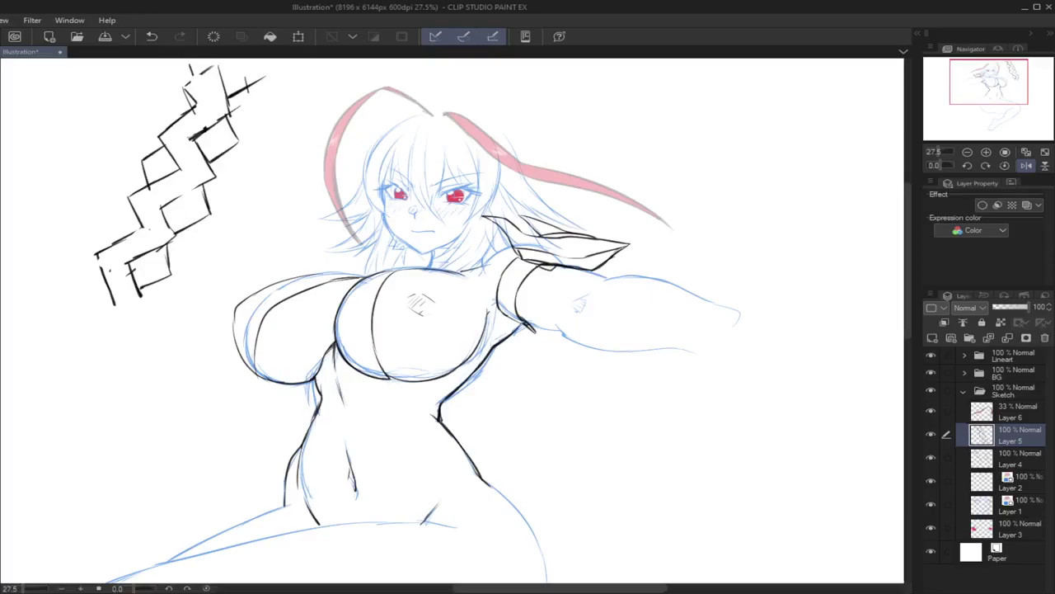
Step: Handwrite the label "Ref." beside the zigzag pattern and check Layer 5 by toggling its visibility
{"action": "mouse_move", "coordinate": [74, 146]}
{"action": "left_mouse_down"}
{"action": "mouse_move", "coordinate": [87, 172]}
{"action": "mouse_move", "coordinate": [82, 158]}
{"action": "mouse_move", "coordinate": [108, 165]}
{"action": "mouse_move", "coordinate": [121, 148]}
{"action": "mouse_move", "coordinate": [129, 157]}
{"action": "mouse_move", "coordinate": [117, 165]}
{"action": "mouse_move", "coordinate": [142, 137]}
{"action": "left_mouse_up"}
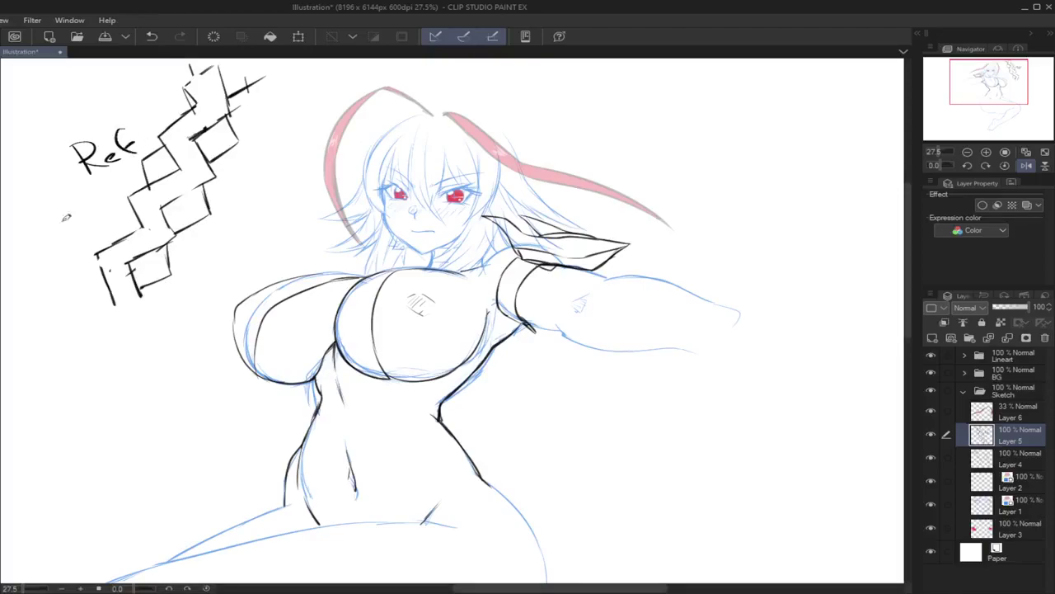
{"action": "left_click", "coordinate": [144, 146]}
{"action": "left_click", "coordinate": [932, 435]}
{"action": "left_click", "coordinate": [932, 436]}
Step: Draw the boxed zigzag pattern inside the upper-arm band on Layer 5, following the reference sketch
{"action": "left_click_drag", "start_coordinate": [522, 260], "coordinate": [518, 263]}
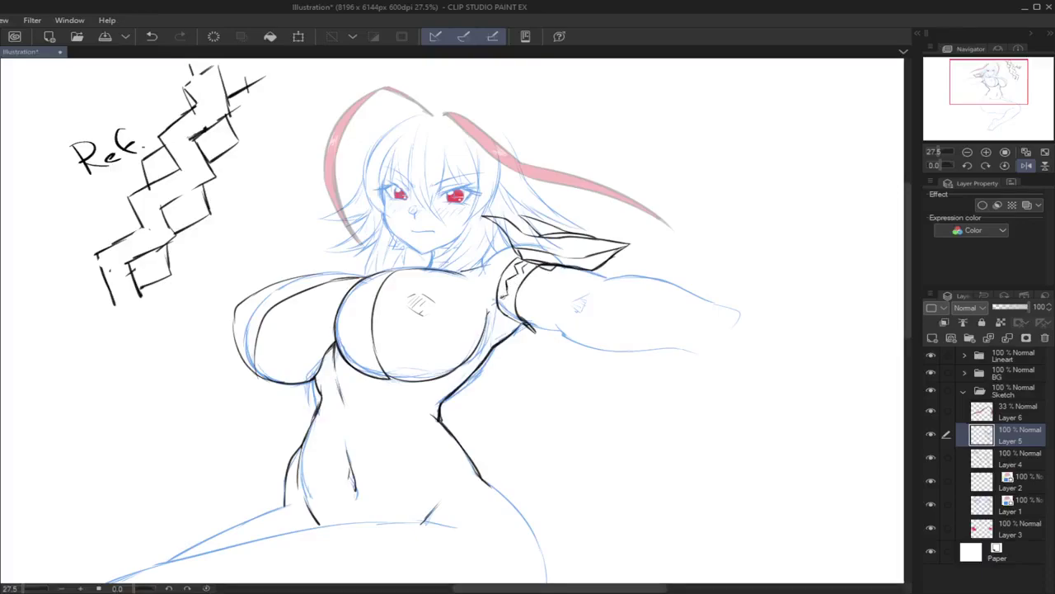
{"action": "left_click_drag", "start_coordinate": [500, 298], "coordinate": [511, 314]}
{"action": "key", "text": "ctrl+z"}
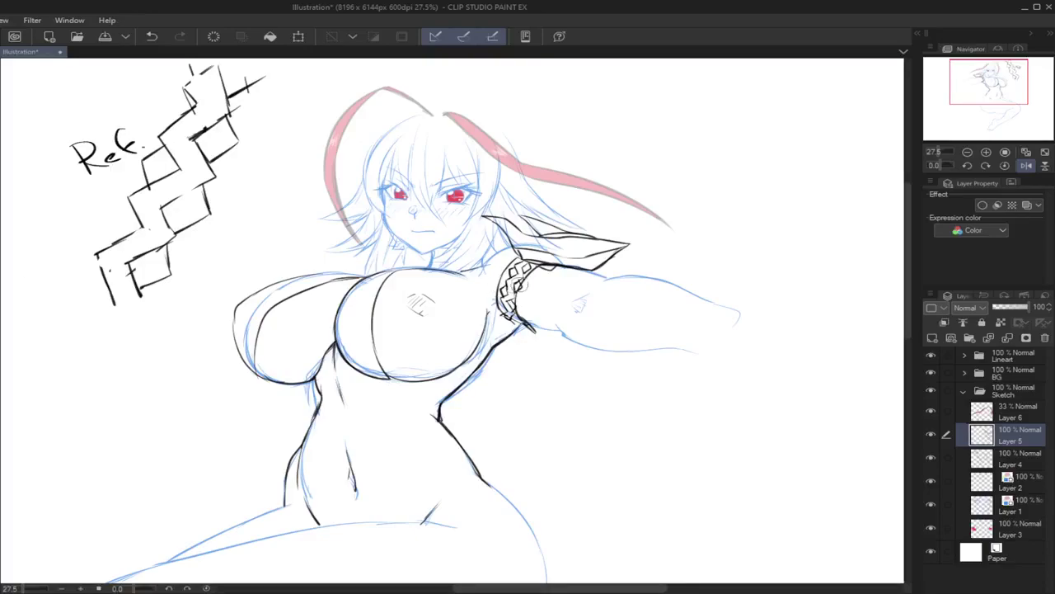
Step: Clean up the stray lines around the zigzag pattern in the upper-arm band on Layers 4 and 5
{"action": "key", "text": "ctrl+z"}
{"action": "left_click", "coordinate": [1015, 462]}
{"action": "mouse_move", "coordinate": [538, 269]}
{"action": "left_mouse_down"}
{"action": "mouse_move", "coordinate": [527, 318]}
{"action": "mouse_move", "coordinate": [506, 316]}
{"action": "left_mouse_up"}
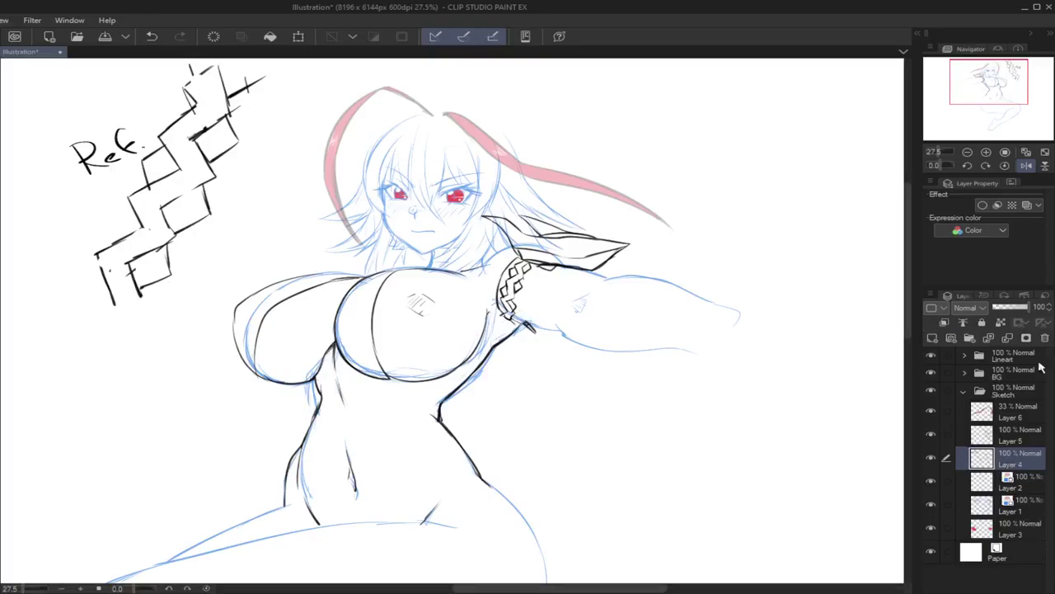
{"action": "left_click", "coordinate": [963, 440]}
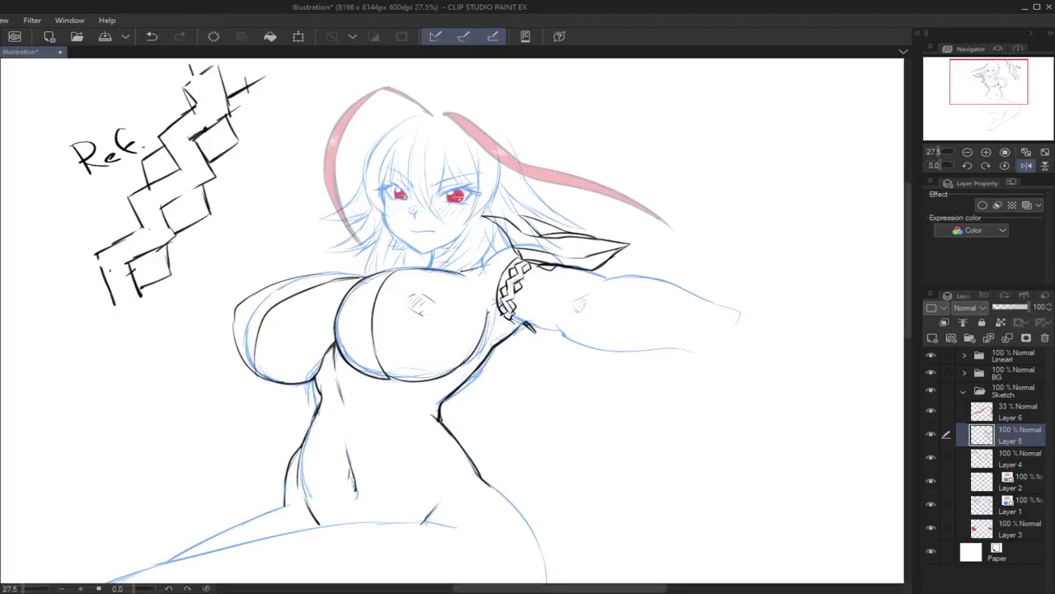
{"action": "mouse_move", "coordinate": [538, 266]}
{"action": "left_mouse_down"}
{"action": "mouse_move", "coordinate": [517, 309]}
{"action": "mouse_move", "coordinate": [524, 324]}
{"action": "left_mouse_up"}
{"action": "key", "text": "ctrl+z"}
Step: Draw the outer edge line of the upper-arm band across the arm, using mirrored and rotated views
{"action": "left_click", "coordinate": [1026, 165]}
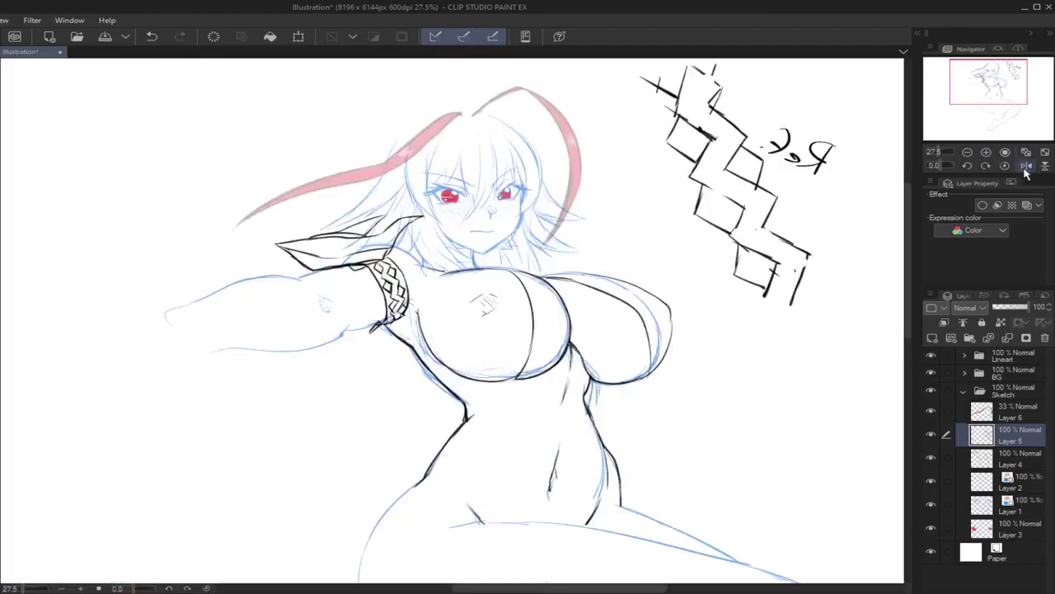
{"action": "left_click_drag", "start_coordinate": [980, 93], "coordinate": [983, 96]}
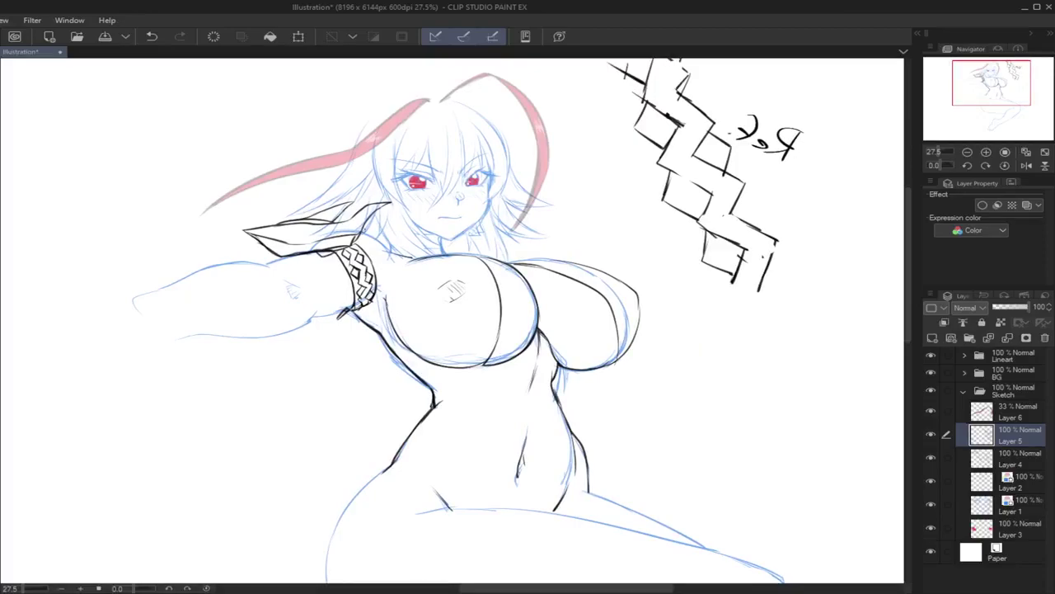
{"action": "left_click_drag", "start_coordinate": [372, 225], "coordinate": [362, 237]}
{"action": "left_click_drag", "start_coordinate": [940, 166], "coordinate": [934, 167]}
{"action": "left_click_drag", "start_coordinate": [450, 168], "coordinate": [398, 225]}
{"action": "key", "text": "ctrl+z"}
{"action": "mouse_move", "coordinate": [449, 170]}
{"action": "left_mouse_down"}
{"action": "mouse_move", "coordinate": [398, 235]}
{"action": "mouse_move", "coordinate": [397, 259]}
{"action": "left_mouse_up"}
{"action": "key", "text": "ctrl+z"}
{"action": "left_click_drag", "start_coordinate": [404, 210], "coordinate": [371, 338]}
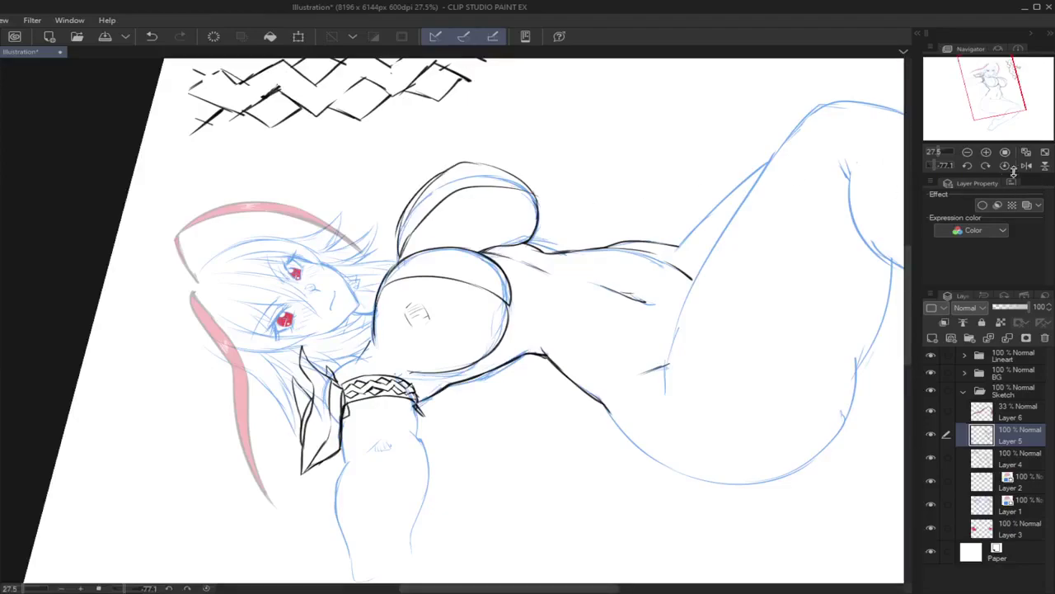
{"action": "left_click", "coordinate": [1004, 165]}
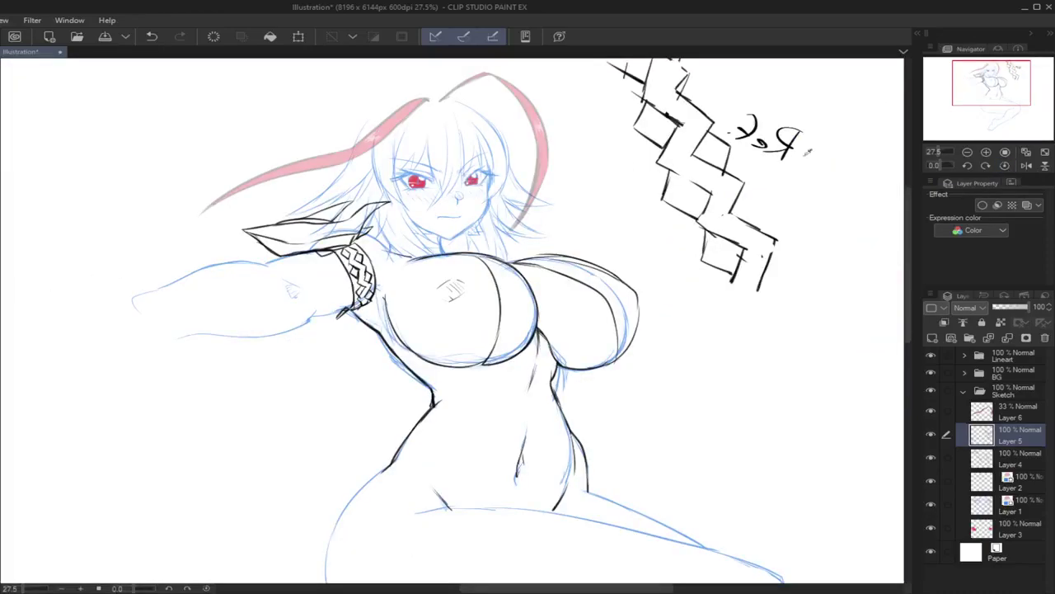
{"action": "left_click", "coordinate": [1027, 165]}
{"action": "mouse_move", "coordinate": [350, 257]}
{"action": "left_mouse_down"}
{"action": "mouse_move", "coordinate": [289, 283]}
{"action": "mouse_move", "coordinate": [315, 268]}
{"action": "mouse_move", "coordinate": [284, 295]}
{"action": "left_mouse_up"}
{"action": "key", "text": "ctrl+z"}
Step: Erase the leftover blue draft lines around the chest and waist on Layer 2
{"action": "left_click", "coordinate": [1007, 467]}
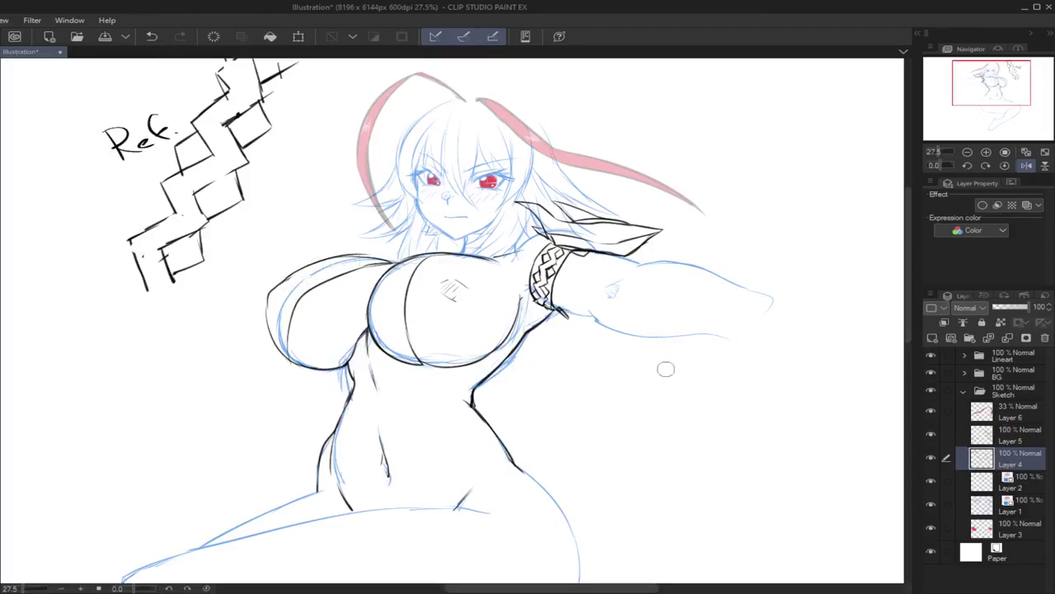
{"action": "left_click", "coordinate": [989, 486]}
{"action": "mouse_move", "coordinate": [394, 272]}
{"action": "left_mouse_down"}
{"action": "mouse_move", "coordinate": [375, 301]}
{"action": "mouse_move", "coordinate": [378, 328]}
{"action": "mouse_move", "coordinate": [419, 355]}
{"action": "mouse_move", "coordinate": [477, 353]}
{"action": "left_mouse_up"}
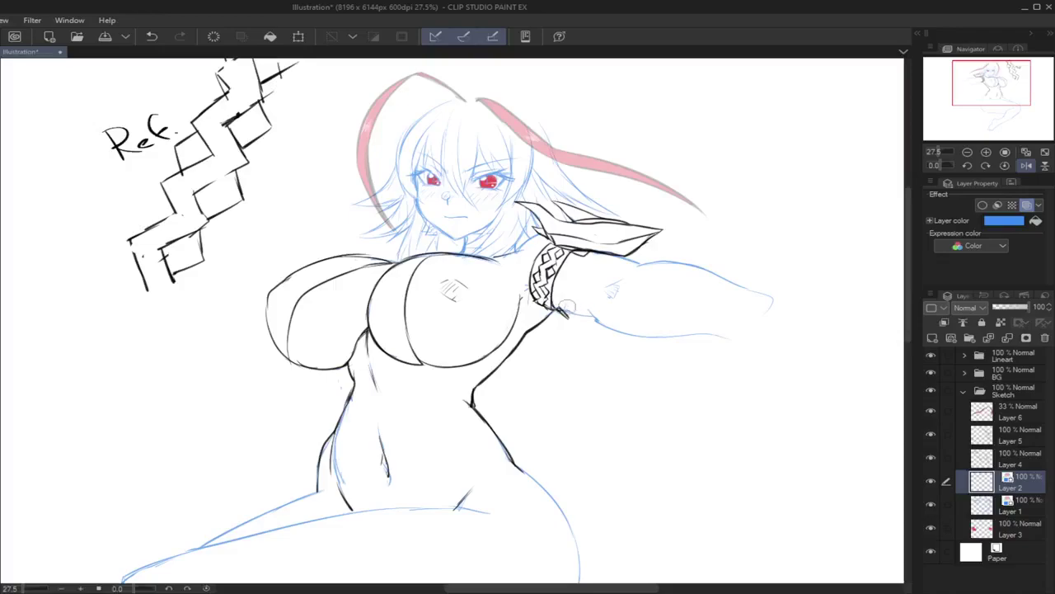
Step: Refine the small pointed corners at the outer edge of the upper-arm band on Layer 4
{"action": "left_click", "coordinate": [1027, 165]}
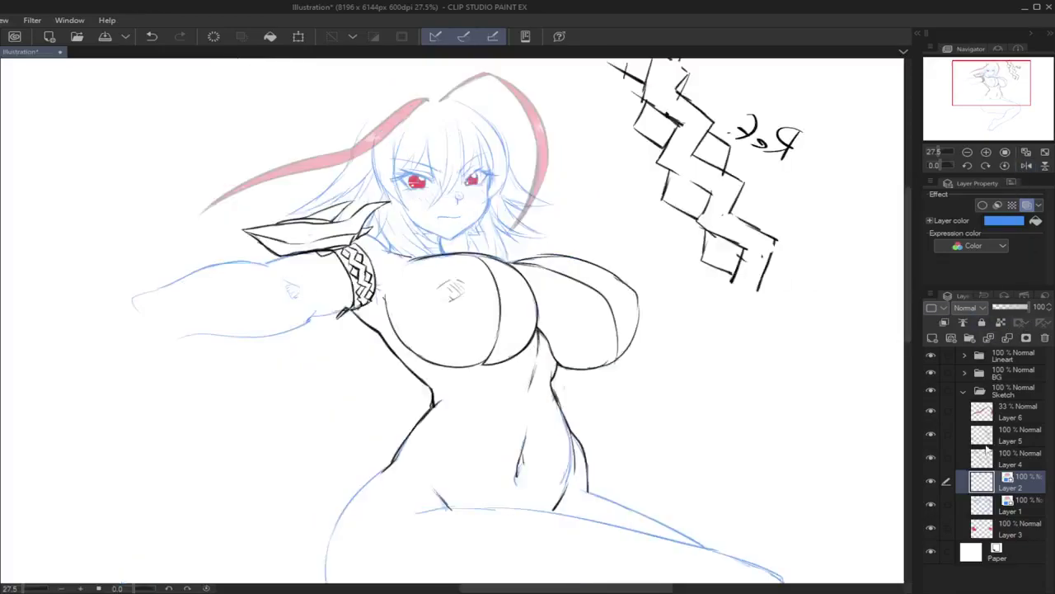
{"action": "left_click", "coordinate": [995, 460]}
{"action": "left_click", "coordinate": [930, 457]}
{"action": "left_click", "coordinate": [930, 458]}
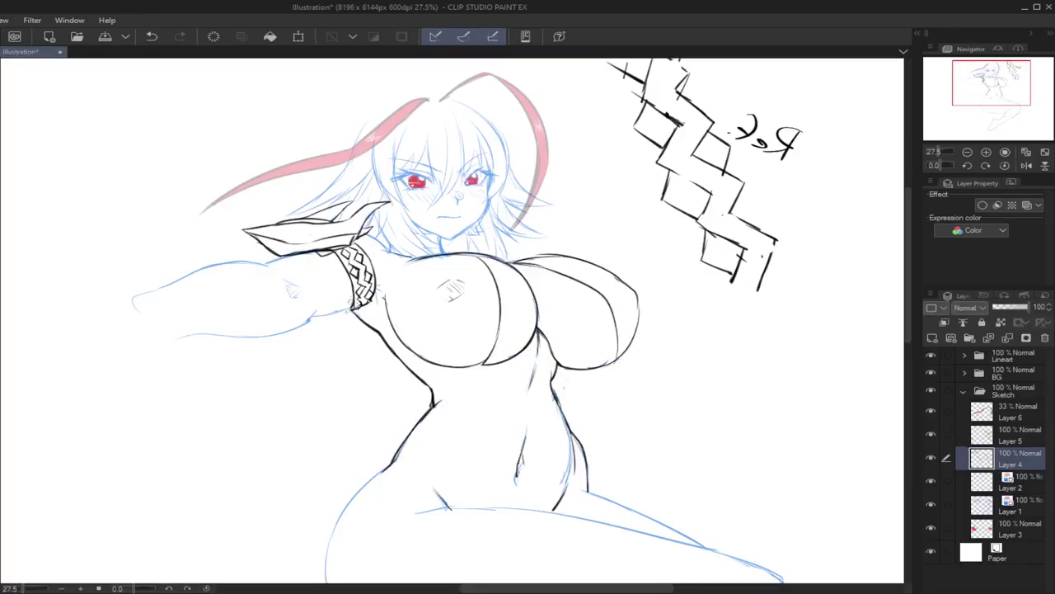
{"action": "key", "text": "ctrl+z"}
{"action": "left_click_drag", "start_coordinate": [353, 300], "coordinate": [340, 313]}
{"action": "key", "text": "ctrl+z"}
{"action": "left_click_drag", "start_coordinate": [323, 250], "coordinate": [327, 256]}
Step: Add a second parallel border line along each side of the upper-arm band
{"action": "left_click", "coordinate": [1022, 166]}
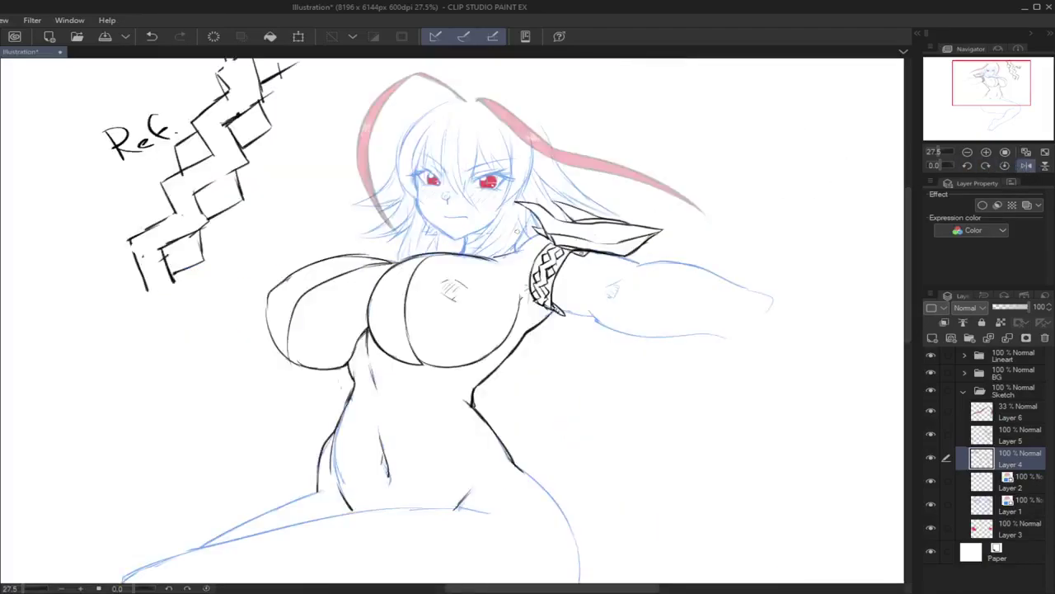
{"action": "mouse_move", "coordinate": [548, 240]}
{"action": "left_mouse_down"}
{"action": "mouse_move", "coordinate": [528, 275]}
{"action": "mouse_move", "coordinate": [527, 299]}
{"action": "mouse_move", "coordinate": [545, 307]}
{"action": "left_mouse_up"}
{"action": "key", "text": "ctrl+z"}
{"action": "key", "text": "ctrl+z"}
{"action": "key", "text": "ctrl+z"}
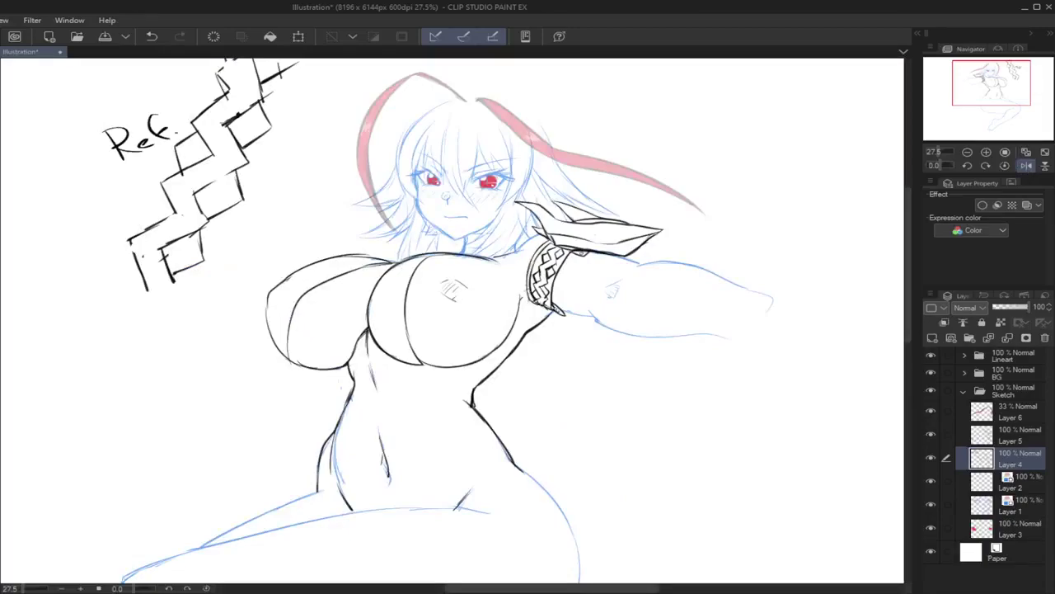
{"action": "left_click_drag", "start_coordinate": [574, 250], "coordinate": [552, 292]}
{"action": "key", "text": "ctrl+z"}
{"action": "left_click_drag", "start_coordinate": [573, 252], "coordinate": [555, 313]}
{"action": "key", "text": "ctrl+z"}
{"action": "key", "text": "ctrl+z"}
Step: Color the upper-arm band's borders, its boxed zigzag pattern and the shoulder armor's slit red on Layer 3
{"action": "left_click", "coordinate": [989, 530]}
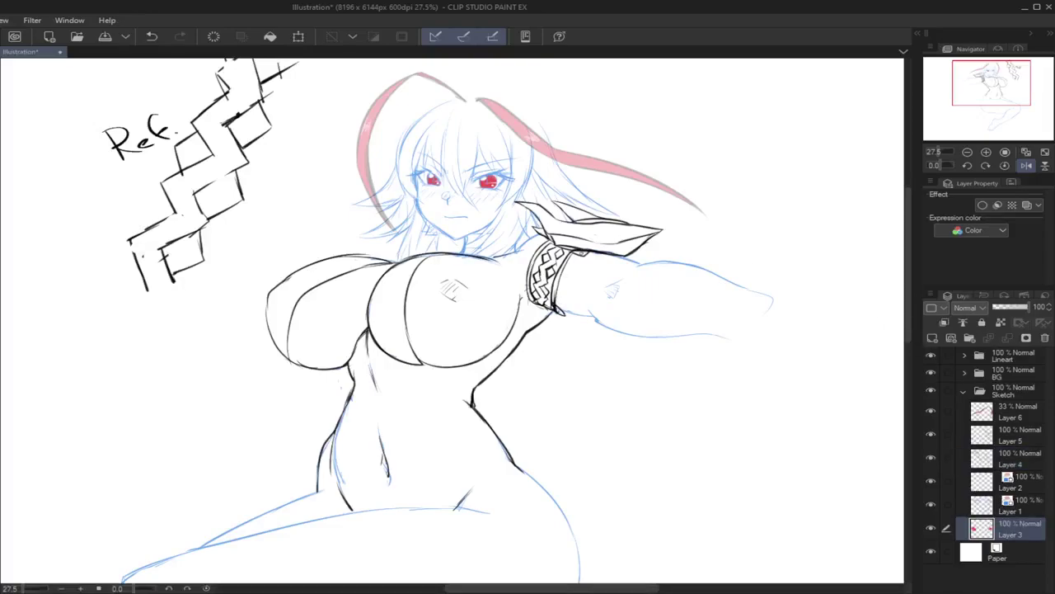
{"action": "left_click_drag", "start_coordinate": [551, 239], "coordinate": [529, 291]}
{"action": "left_click_drag", "start_coordinate": [579, 221], "coordinate": [627, 221]}
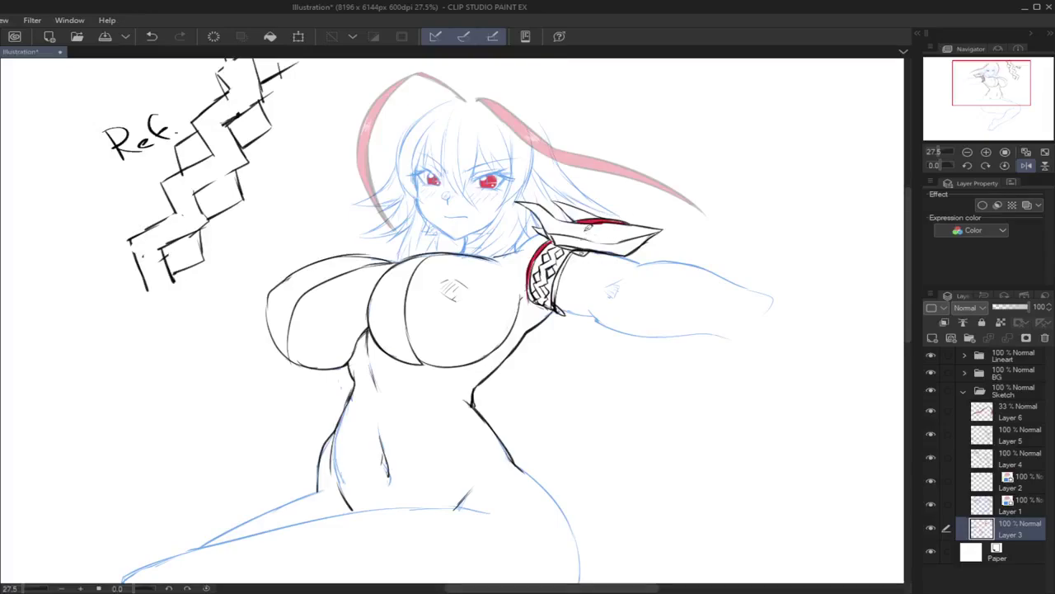
{"action": "mouse_move", "coordinate": [577, 249]}
{"action": "left_mouse_down"}
{"action": "mouse_move", "coordinate": [559, 297]}
{"action": "mouse_move", "coordinate": [533, 289]}
{"action": "mouse_move", "coordinate": [537, 299]}
{"action": "left_mouse_up"}
{"action": "key", "text": "ctrl+z"}
{"action": "left_click_drag", "start_coordinate": [551, 252], "coordinate": [552, 257]}
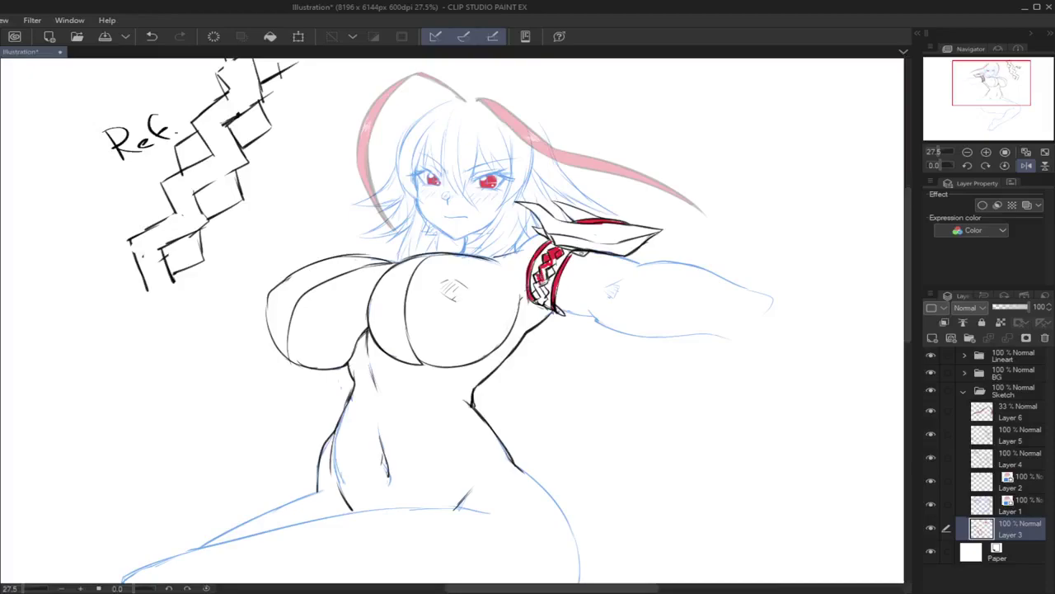
{"action": "left_click_drag", "start_coordinate": [541, 294], "coordinate": [550, 299]}
{"action": "left_click", "coordinate": [1026, 165]}
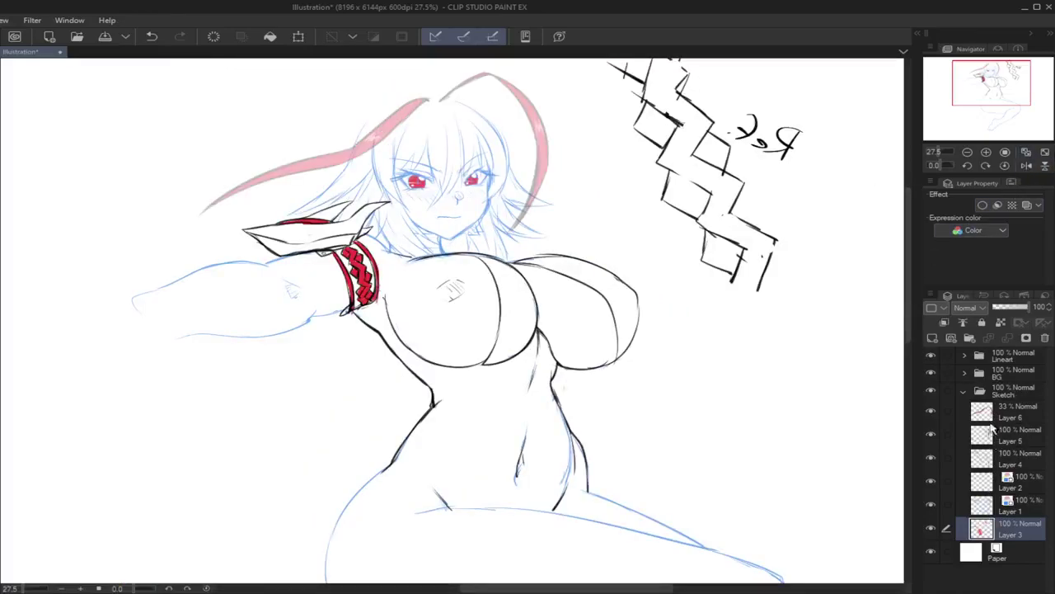
Step: Draw a pointed V-shaped costume edge from beneath the chest toward the navel on Layer 4, and erase the black navel line
{"action": "left_click", "coordinate": [989, 460]}
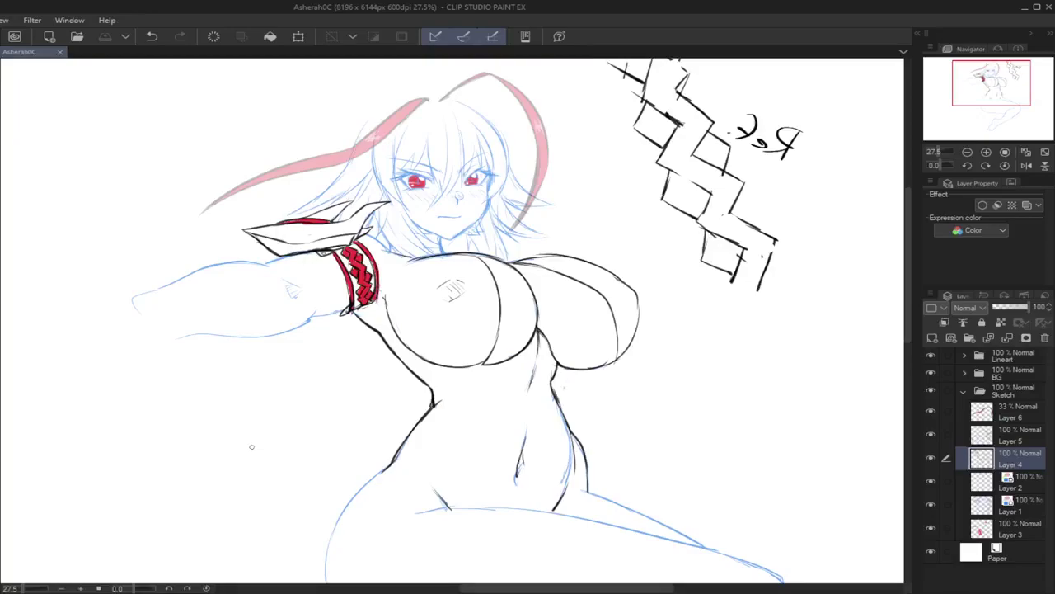
{"action": "left_click_drag", "start_coordinate": [228, 456], "coordinate": [139, 387]}
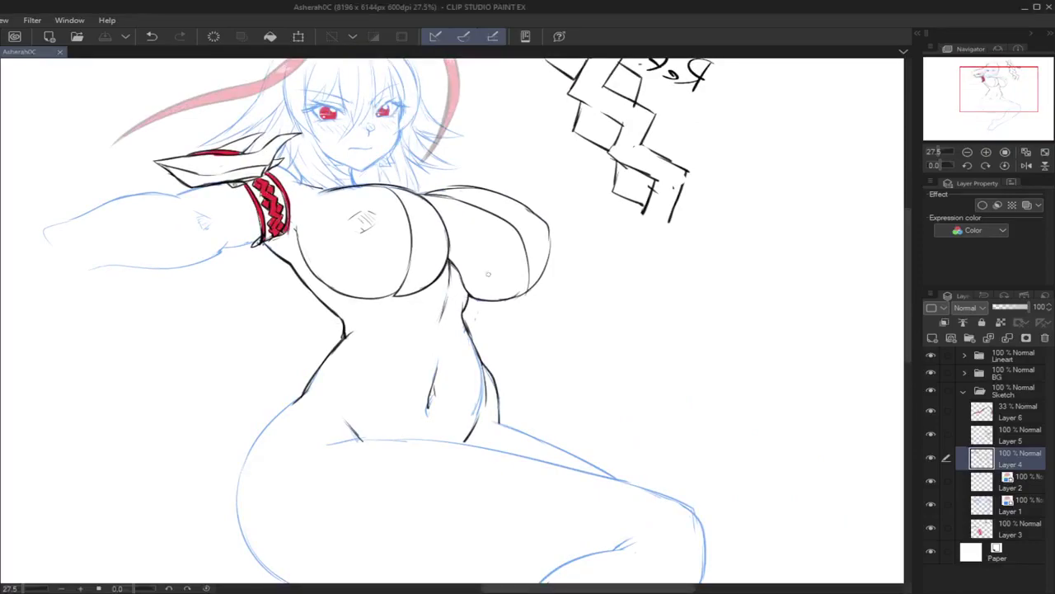
{"action": "left_click", "coordinate": [1025, 165]}
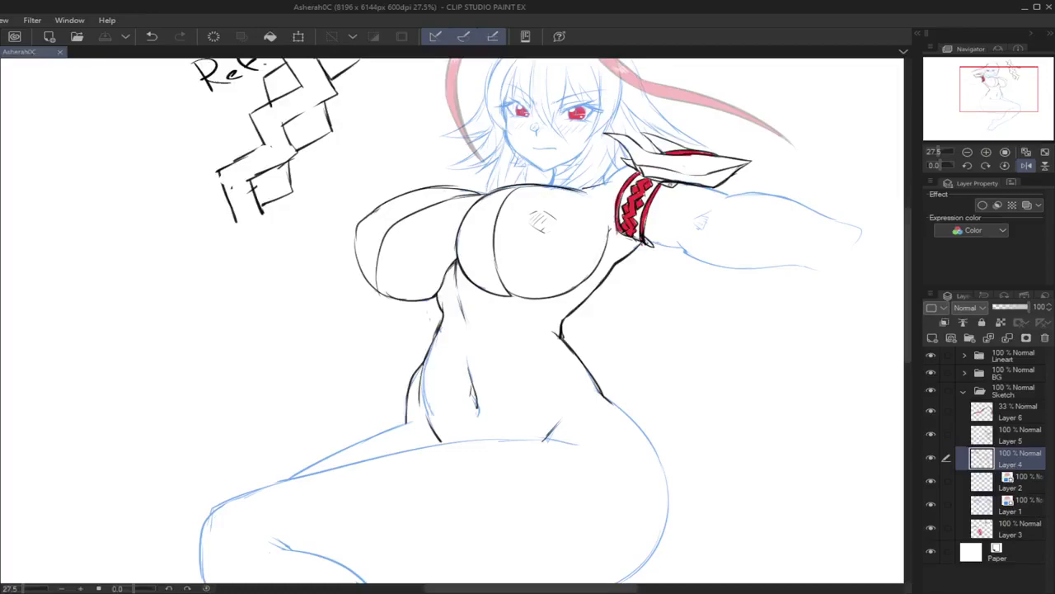
{"action": "left_click_drag", "start_coordinate": [513, 295], "coordinate": [484, 343]}
{"action": "key", "text": "ctrl+z"}
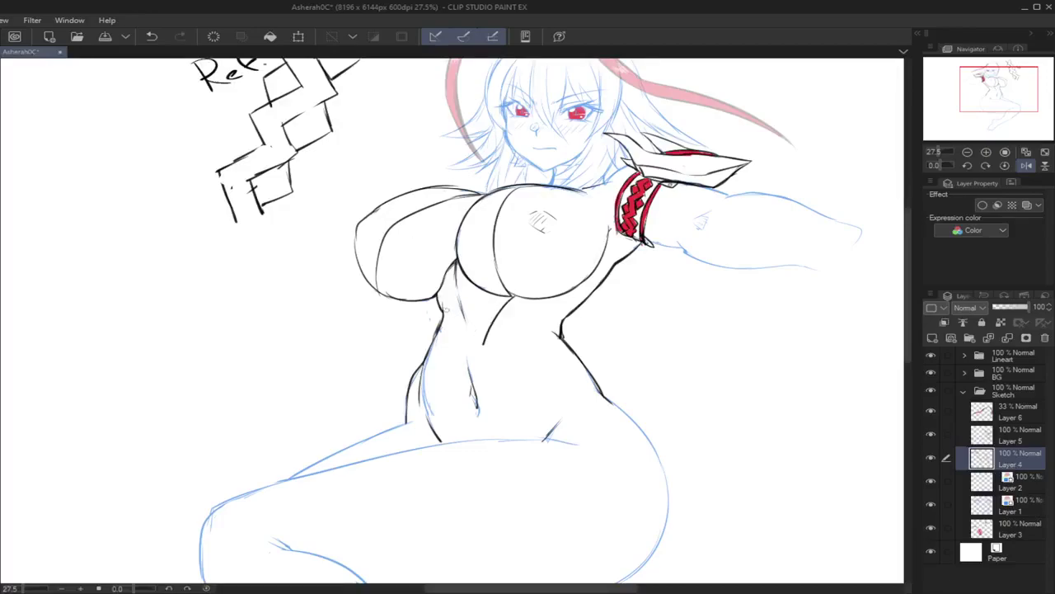
{"action": "left_click_drag", "start_coordinate": [443, 317], "coordinate": [455, 352]}
{"action": "key", "text": "ctrl+z"}
{"action": "left_click_drag", "start_coordinate": [443, 316], "coordinate": [456, 368]}
{"action": "key", "text": "ctrl+z"}
{"action": "key", "text": "ctrl+z"}
{"action": "left_click_drag", "start_coordinate": [512, 295], "coordinate": [466, 364]}
{"action": "left_click_drag", "start_coordinate": [444, 317], "coordinate": [463, 364]}
{"action": "key", "text": "ctrl+z"}
{"action": "key", "text": "ctrl+z"}
{"action": "mouse_move", "coordinate": [442, 317]}
{"action": "left_mouse_down"}
{"action": "mouse_move", "coordinate": [465, 367]}
{"action": "mouse_move", "coordinate": [474, 339]}
{"action": "mouse_move", "coordinate": [467, 366]}
{"action": "left_mouse_up"}
{"action": "key", "text": "ctrl+z"}
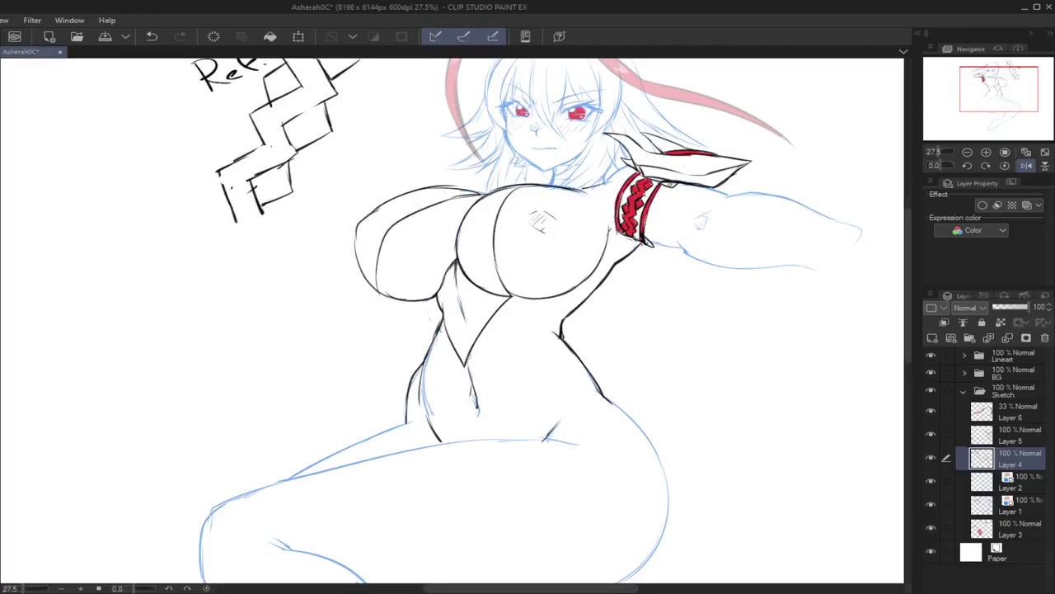
{"action": "key", "text": "ctrl+z"}
{"action": "left_click_drag", "start_coordinate": [473, 385], "coordinate": [476, 414]}
Step: Draw a parallel trim line beside the costume seam on the chest side nearest the outstretched arm
{"action": "mouse_move", "coordinate": [533, 186]}
{"action": "left_mouse_down"}
{"action": "mouse_move", "coordinate": [510, 199]}
{"action": "mouse_move", "coordinate": [509, 250]}
{"action": "left_mouse_up"}
{"action": "key", "text": "ctrl+z"}
{"action": "key", "text": "ctrl+z"}
{"action": "key", "text": "ctrl+z"}
{"action": "left_click_drag", "start_coordinate": [974, 103], "coordinate": [963, 98]}
{"action": "left_click_drag", "start_coordinate": [392, 241], "coordinate": [369, 285]}
{"action": "key", "text": "ctrl+z"}
{"action": "left_click_drag", "start_coordinate": [386, 249], "coordinate": [369, 293]}
{"action": "left_click_drag", "start_coordinate": [381, 255], "coordinate": [369, 315]}
{"action": "key", "text": "ctrl+z"}
{"action": "key", "text": "ctrl+z"}
{"action": "mouse_move", "coordinate": [385, 251]}
{"action": "left_mouse_down"}
{"action": "mouse_move", "coordinate": [372, 319]}
{"action": "mouse_move", "coordinate": [381, 340]}
{"action": "left_mouse_up"}
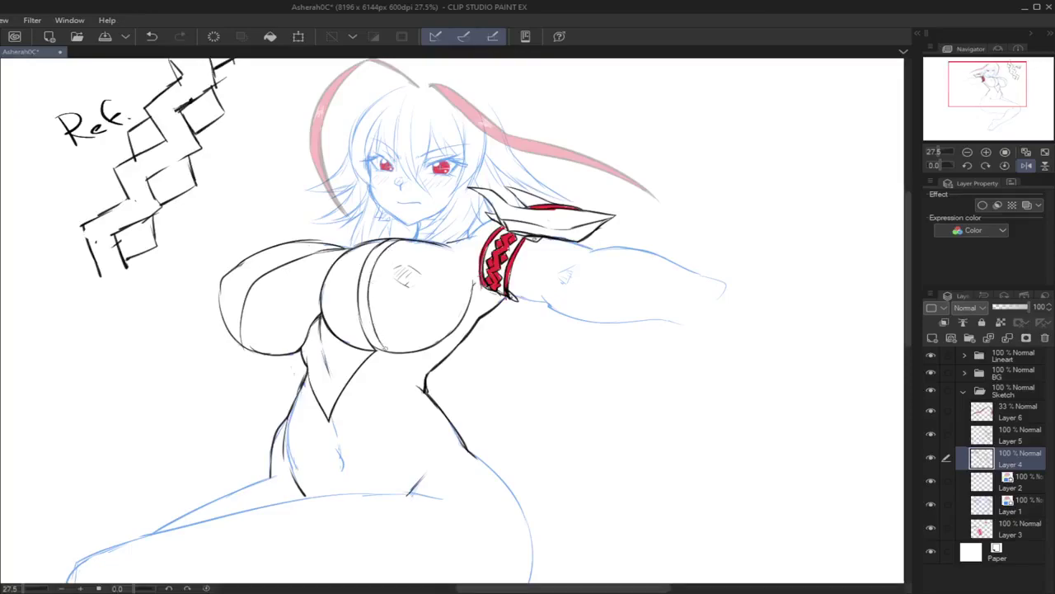
Step: Draw a matching parallel trim line beside the costume seam on the far side of the chest
{"action": "left_click_drag", "start_coordinate": [331, 246], "coordinate": [289, 244]}
{"action": "key", "text": "ctrl+z"}
{"action": "mouse_move", "coordinate": [354, 246]}
{"action": "left_mouse_down"}
{"action": "mouse_move", "coordinate": [291, 247]}
{"action": "mouse_move", "coordinate": [245, 277]}
{"action": "mouse_move", "coordinate": [234, 312]}
{"action": "left_mouse_up"}
{"action": "key", "text": "ctrl+z"}
{"action": "key", "text": "ctrl+z"}
{"action": "key", "text": "ctrl+z"}
{"action": "left_click_drag", "start_coordinate": [254, 271], "coordinate": [236, 323]}
{"action": "key", "text": "ctrl+z"}
{"action": "left_click_drag", "start_coordinate": [252, 271], "coordinate": [233, 338]}
{"action": "key", "text": "ctrl+z"}
{"action": "left_click_drag", "start_coordinate": [240, 290], "coordinate": [234, 340]}
Step: Add a second parallel outline around the V-shaped costume edge on the abdomen
{"action": "left_click_drag", "start_coordinate": [305, 379], "coordinate": [333, 438]}
{"action": "key", "text": "ctrl+z"}
{"action": "left_click_drag", "start_coordinate": [377, 357], "coordinate": [328, 430]}
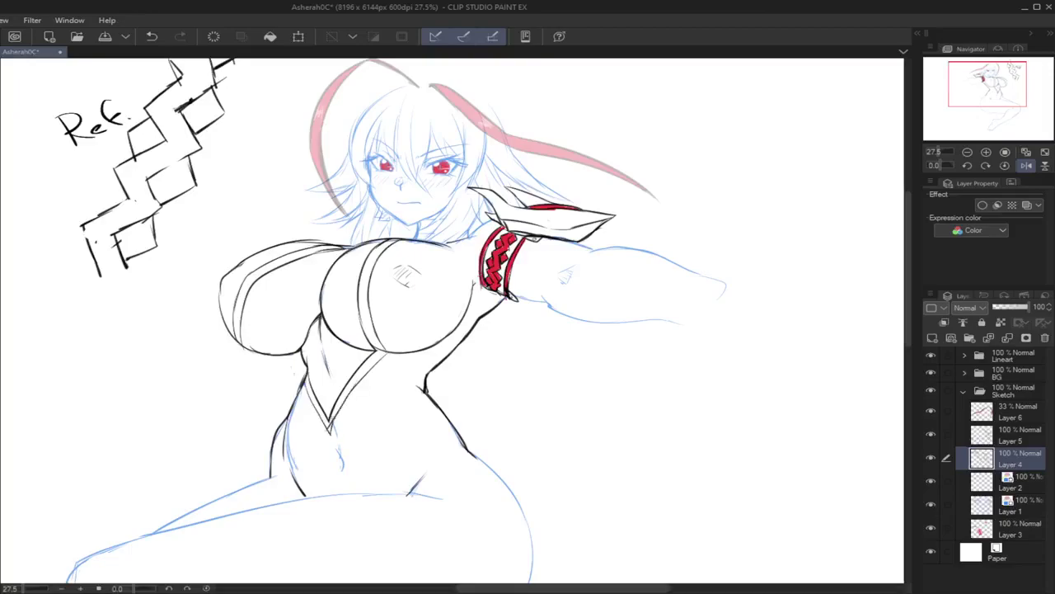
Step: Create a new layer above Layer 4 and add small hatching marks on the far side of the chest
{"action": "left_click", "coordinate": [1027, 165]}
{"action": "left_click_drag", "start_coordinate": [985, 98], "coordinate": [997, 101]}
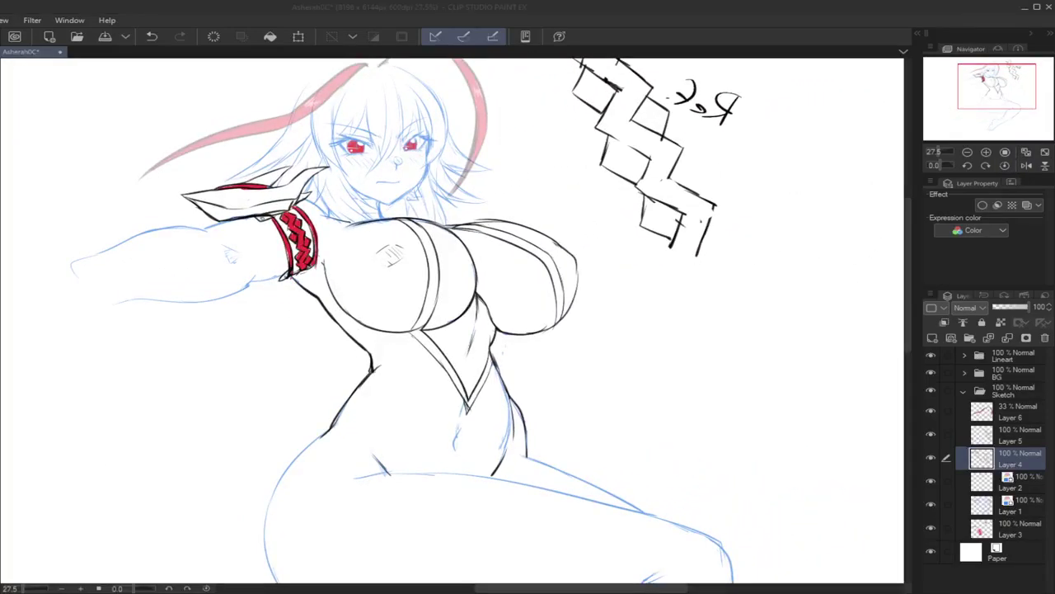
{"action": "left_click_drag", "start_coordinate": [997, 101], "coordinate": [1002, 103]}
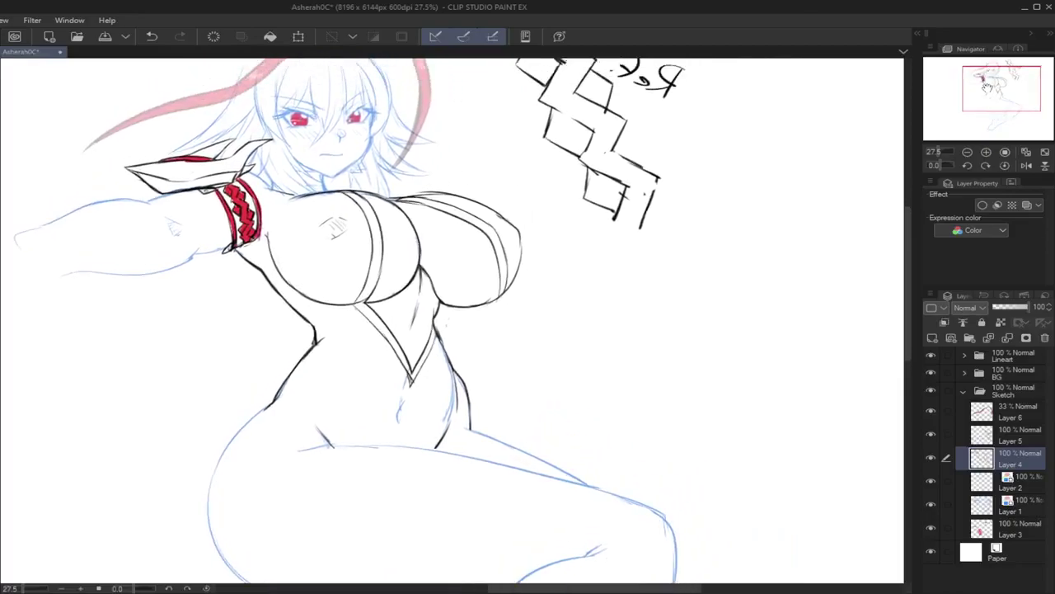
{"action": "left_click", "coordinate": [933, 339]}
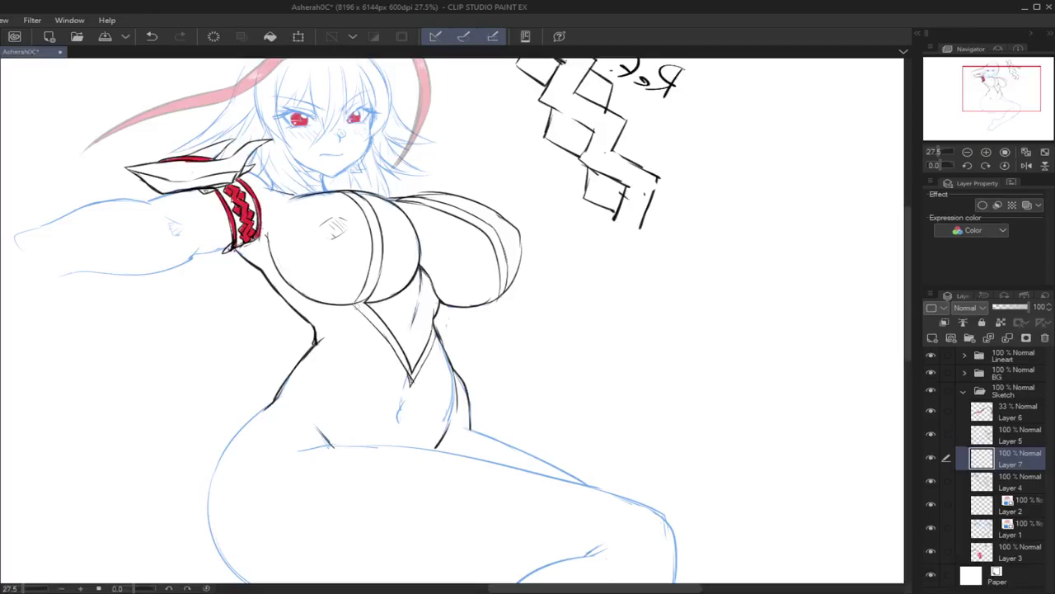
{"action": "left_click_drag", "start_coordinate": [355, 305], "coordinate": [367, 302]}
{"action": "key", "text": "ctrl+z"}
{"action": "key", "text": "ctrl+z"}
{"action": "key", "text": "ctrl+z"}
{"action": "left_click_drag", "start_coordinate": [497, 299], "coordinate": [508, 288]}
Step: Add another new layer and draw a rounded cap-like ornament on the upper part of each chest side
{"action": "left_click", "coordinate": [1027, 165]}
{"action": "left_click_drag", "start_coordinate": [996, 107], "coordinate": [989, 106]}
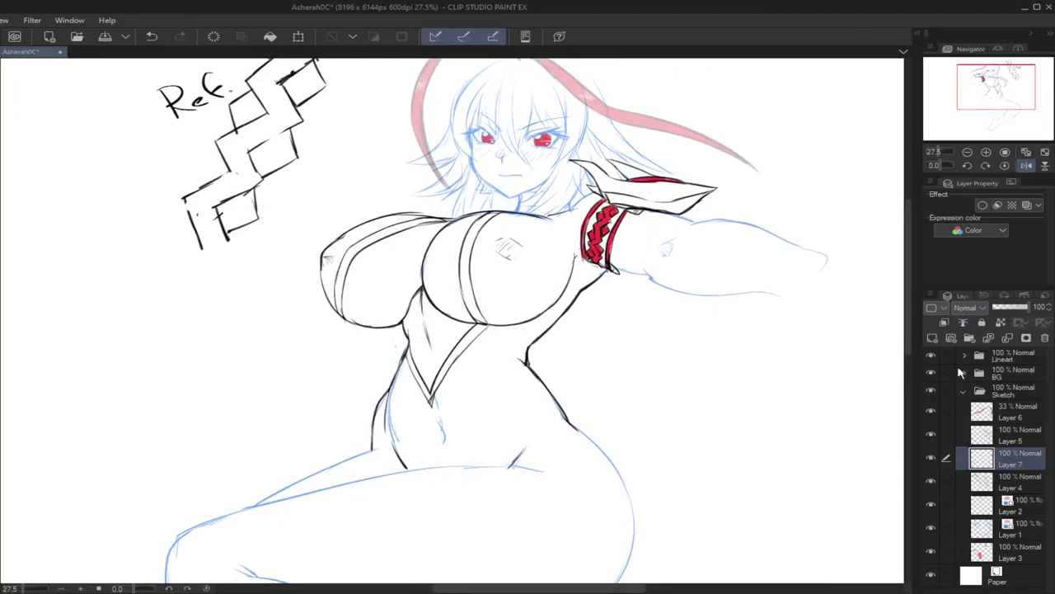
{"action": "left_click", "coordinate": [933, 337]}
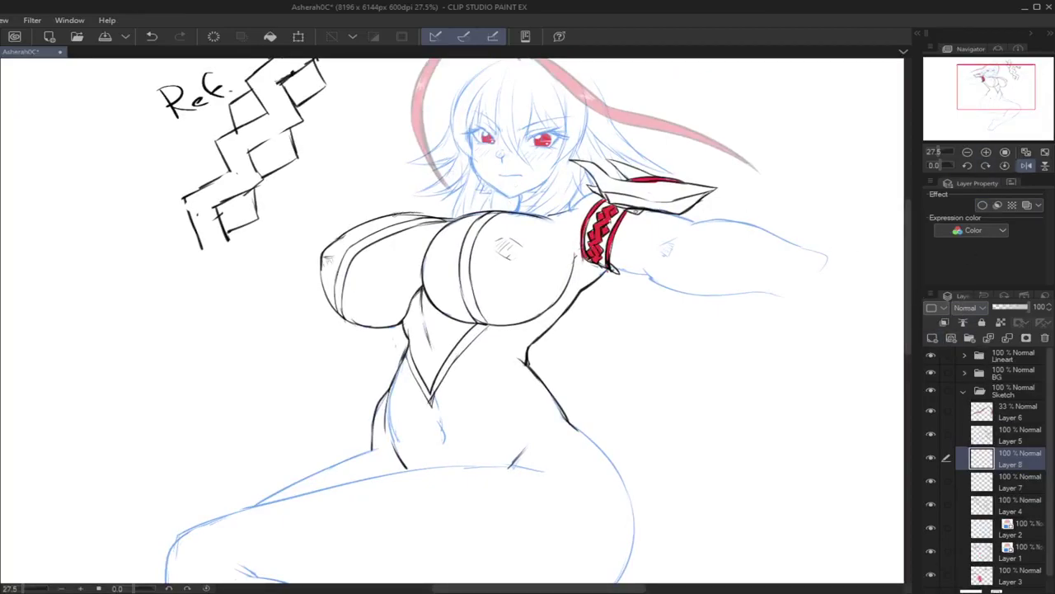
{"action": "mouse_move", "coordinate": [347, 227]}
{"action": "left_mouse_down"}
{"action": "mouse_move", "coordinate": [369, 209]}
{"action": "mouse_move", "coordinate": [348, 227]}
{"action": "mouse_move", "coordinate": [400, 213]}
{"action": "mouse_move", "coordinate": [368, 208]}
{"action": "mouse_move", "coordinate": [348, 228]}
{"action": "mouse_move", "coordinate": [356, 225]}
{"action": "left_mouse_up"}
{"action": "key", "text": "ctrl+z"}
{"action": "key", "text": "ctrl+z"}
{"action": "mouse_move", "coordinate": [520, 212]}
{"action": "left_mouse_down"}
{"action": "mouse_move", "coordinate": [510, 209]}
{"action": "mouse_move", "coordinate": [532, 245]}
{"action": "mouse_move", "coordinate": [510, 227]}
{"action": "mouse_move", "coordinate": [526, 241]}
{"action": "mouse_move", "coordinate": [530, 205]}
{"action": "mouse_move", "coordinate": [559, 215]}
{"action": "mouse_move", "coordinate": [563, 225]}
{"action": "mouse_move", "coordinate": [547, 232]}
{"action": "mouse_move", "coordinate": [559, 239]}
{"action": "mouse_move", "coordinate": [527, 243]}
{"action": "mouse_move", "coordinate": [557, 242]}
{"action": "left_mouse_up"}
{"action": "key", "text": "ctrl+z"}
{"action": "key", "text": "ctrl+z"}
{"action": "key", "text": "ctrl+z"}
{"action": "key", "text": "ctrl+z"}
{"action": "key", "text": "ctrl+z"}
{"action": "key", "text": "ctrl+z"}
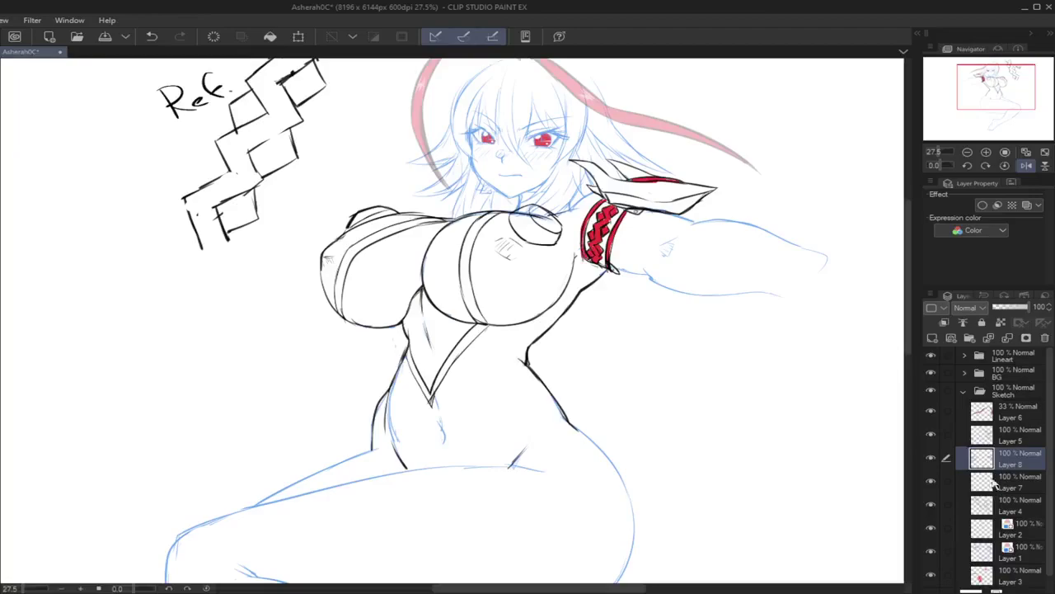
Step: Refine the rounded chest ornaments in mirrored view, adding an inner contour line to the nearer one
{"action": "left_click", "coordinate": [1027, 165]}
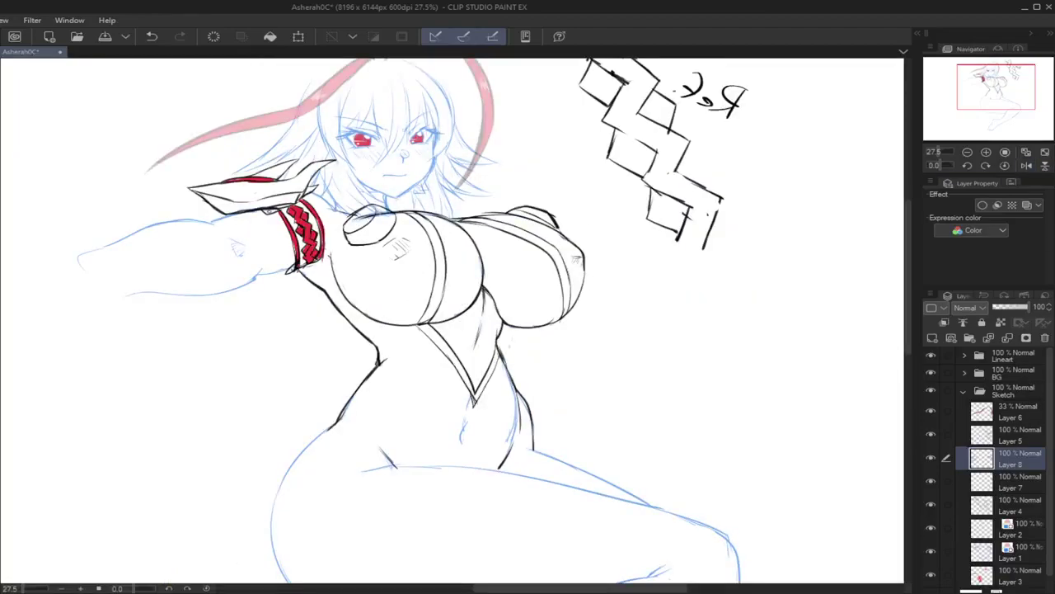
{"action": "mouse_move", "coordinate": [384, 210]}
{"action": "left_mouse_down"}
{"action": "mouse_move", "coordinate": [382, 225]}
{"action": "mouse_move", "coordinate": [348, 236]}
{"action": "left_mouse_up"}
{"action": "key", "text": "ctrl+z"}
{"action": "left_click_drag", "start_coordinate": [371, 234], "coordinate": [345, 238]}
{"action": "left_click_drag", "start_coordinate": [513, 211], "coordinate": [557, 226]}
{"action": "key", "text": "ctrl+z"}
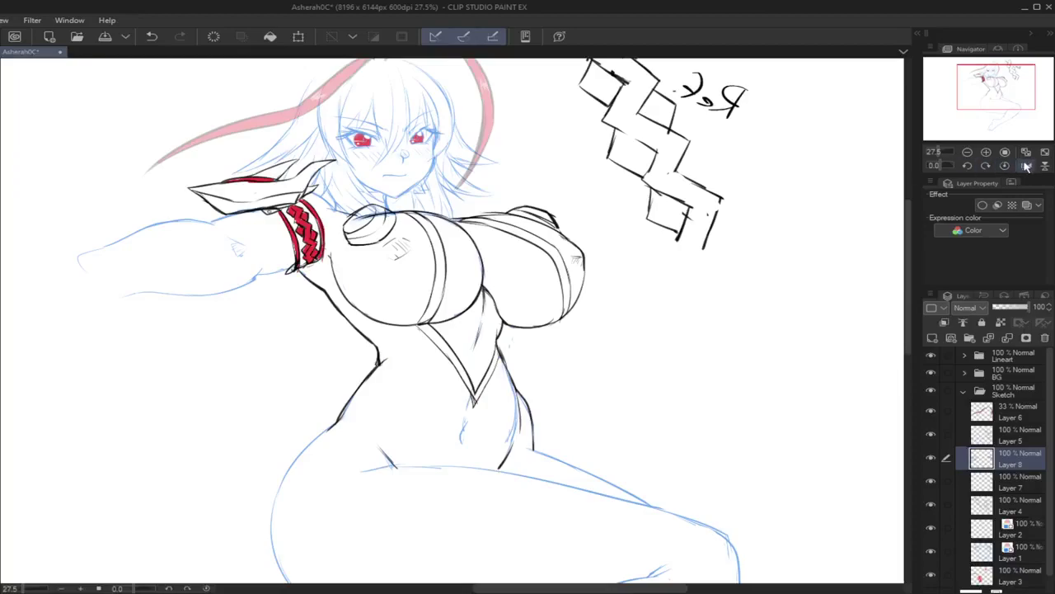
Step: Create a new layer above Layer 8 and draw a pointed, diamond-like ornament at the center of the chest
{"action": "left_click", "coordinate": [1026, 165]}
{"action": "left_click_drag", "start_coordinate": [961, 129], "coordinate": [963, 97]}
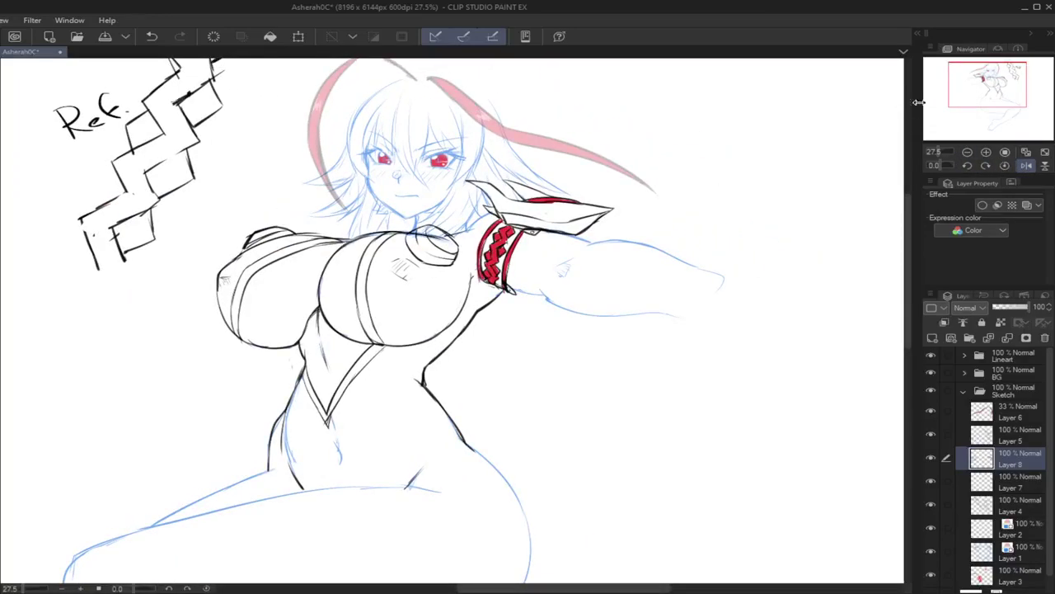
{"action": "left_click", "coordinate": [932, 337]}
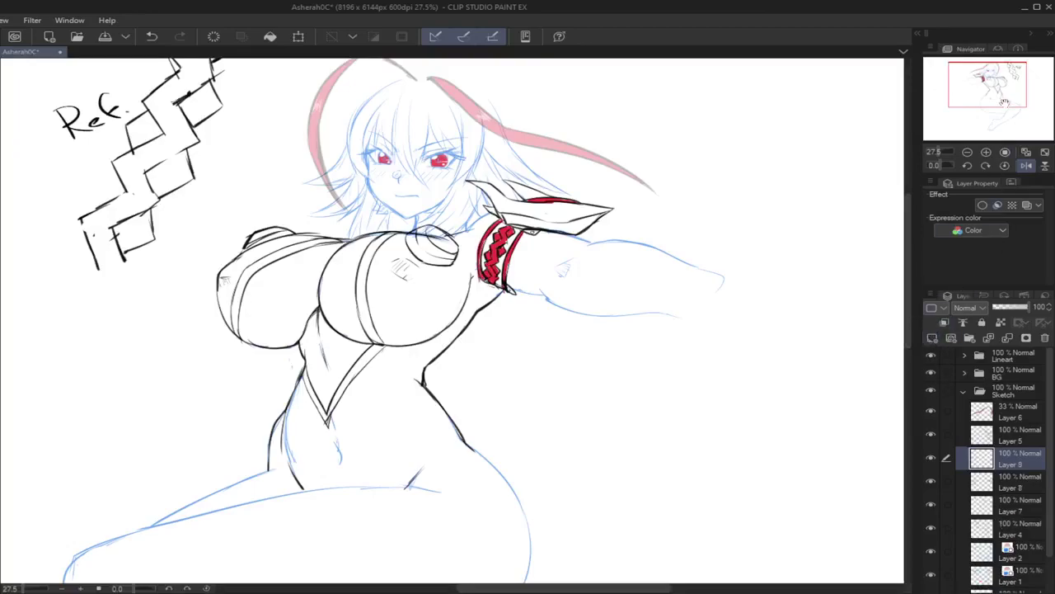
{"action": "left_click_drag", "start_coordinate": [1000, 97], "coordinate": [1000, 96]}
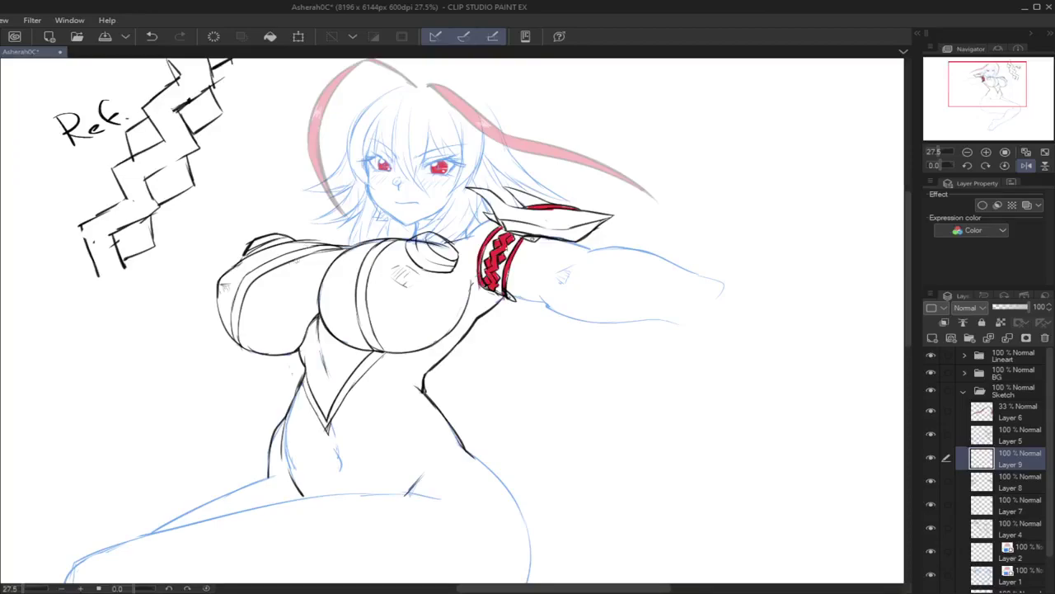
{"action": "mouse_move", "coordinate": [302, 262]}
{"action": "left_mouse_down"}
{"action": "mouse_move", "coordinate": [287, 272]}
{"action": "mouse_move", "coordinate": [295, 306]}
{"action": "left_mouse_up"}
{"action": "key", "text": "ctrl+z"}
{"action": "key", "text": "ctrl+z"}
{"action": "left_click_drag", "start_coordinate": [309, 258], "coordinate": [317, 275]}
{"action": "left_click_drag", "start_coordinate": [303, 301], "coordinate": [309, 314]}
{"action": "key", "text": "ctrl+z"}
{"action": "mouse_move", "coordinate": [290, 295]}
{"action": "left_mouse_down"}
{"action": "mouse_move", "coordinate": [298, 326]}
{"action": "mouse_move", "coordinate": [312, 327]}
{"action": "left_mouse_up"}
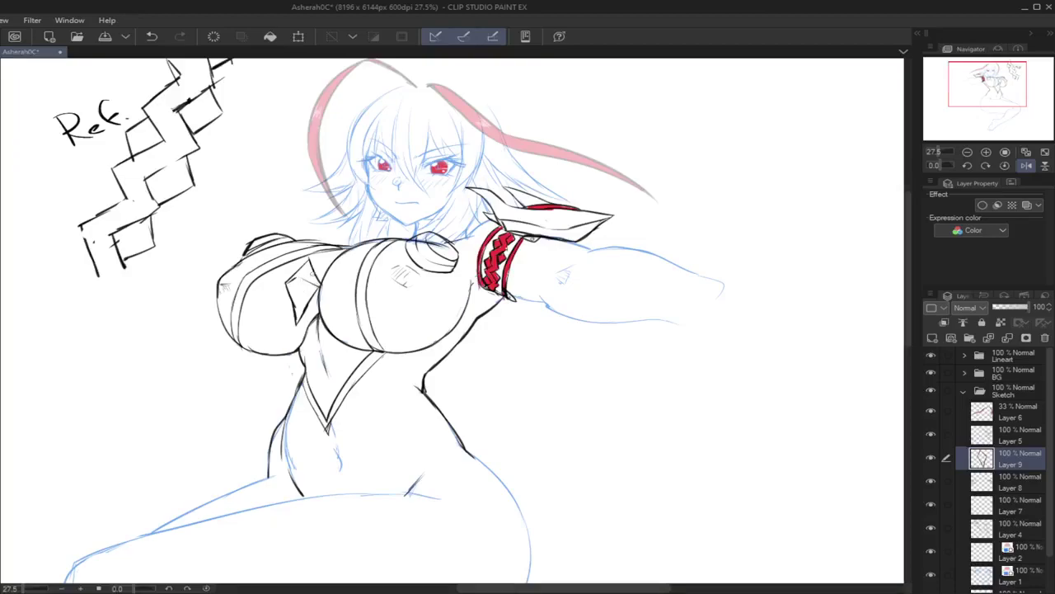
Step: Add hatching to the diamond-like ornament at the center of the chest and check it in flipped view
{"action": "left_click_drag", "start_coordinate": [297, 282], "coordinate": [297, 321]}
{"action": "key", "text": "ctrl+z"}
{"action": "left_click", "coordinate": [1027, 165]}
{"action": "left_click_drag", "start_coordinate": [981, 88], "coordinate": [986, 86]}
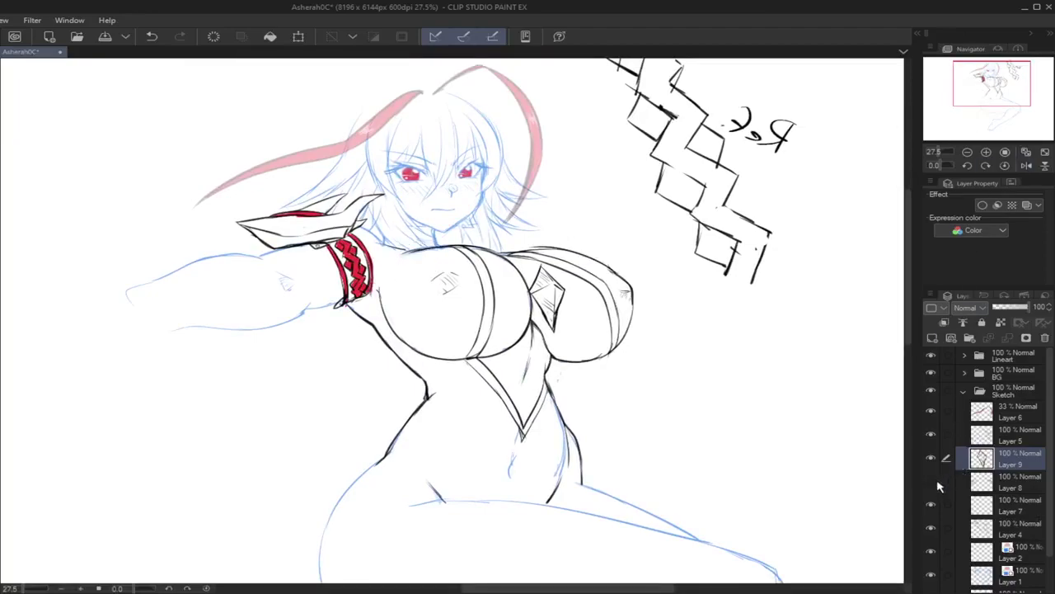
Step: Clean up the lines on Layers 7, 4 and 2 that show through the rounded chest ornaments
{"action": "left_click", "coordinate": [981, 484]}
{"action": "left_click", "coordinate": [985, 507]}
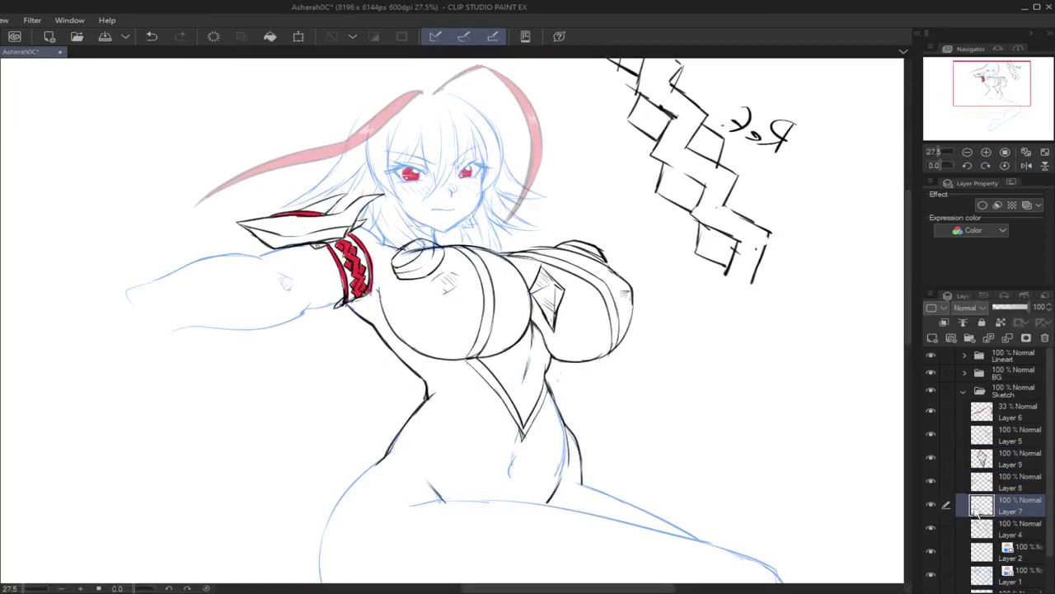
{"action": "left_click", "coordinate": [932, 528]}
{"action": "left_click", "coordinate": [932, 528]}
{"action": "left_click", "coordinate": [982, 529]}
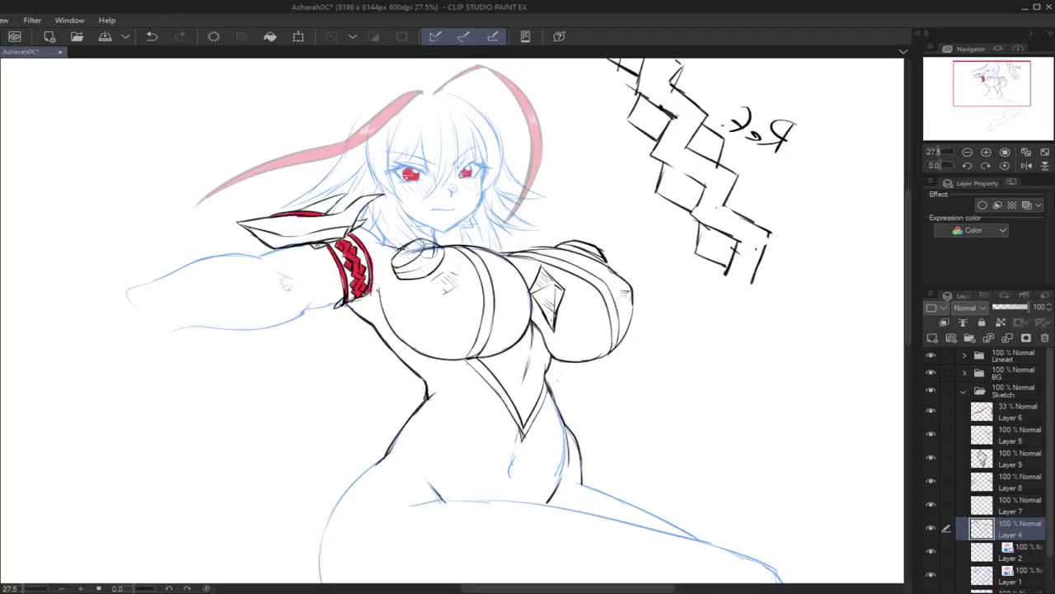
{"action": "left_click", "coordinate": [990, 554]}
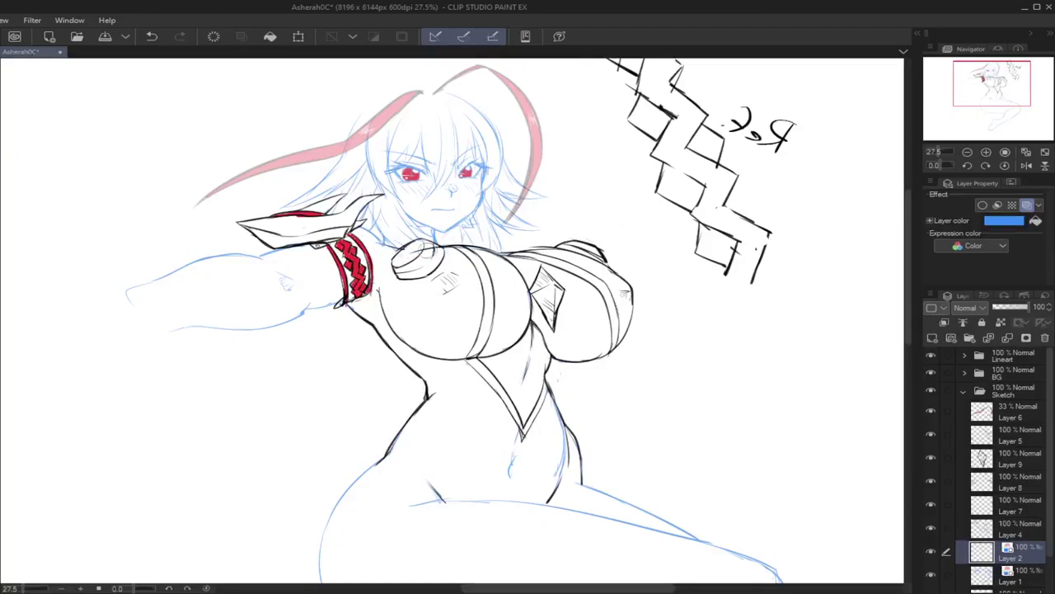
{"action": "left_click", "coordinate": [987, 529]}
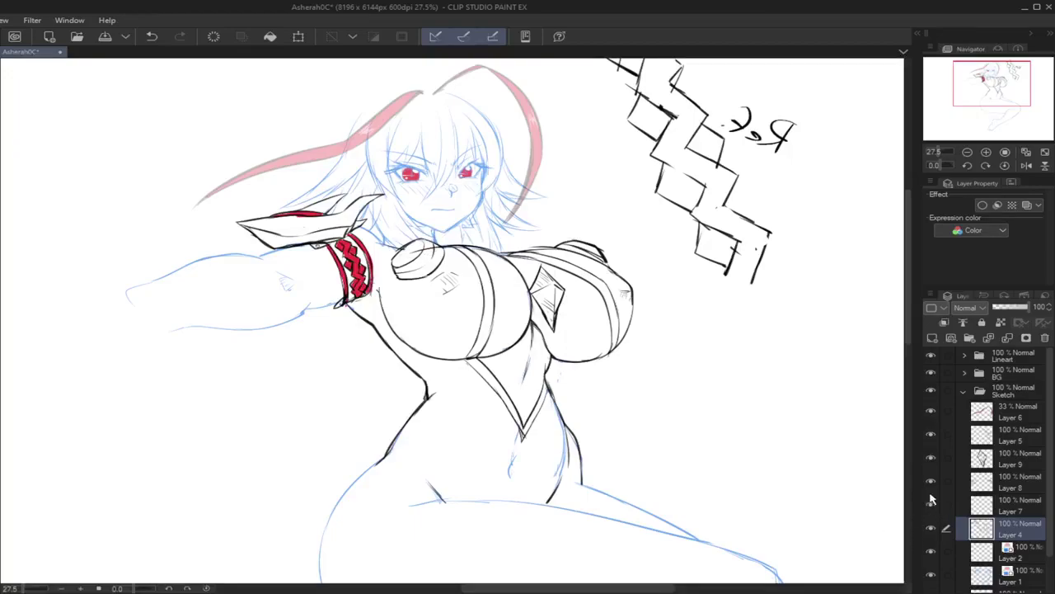
Step: Check Layers 8 and 5 for leftover lines crossing the nearer rounded chest ornament
{"action": "left_click", "coordinate": [982, 486]}
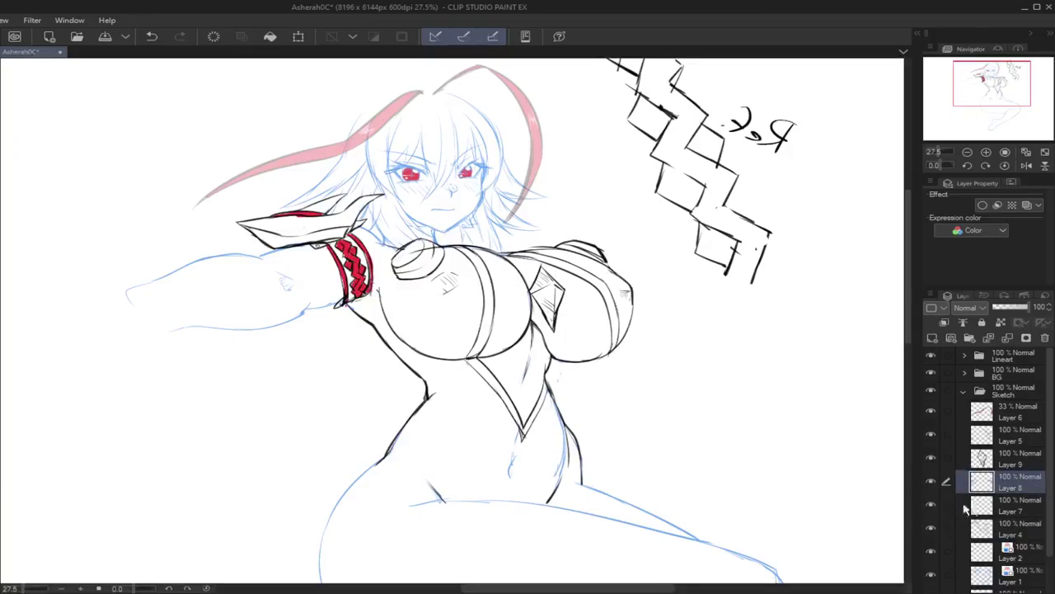
{"action": "left_click", "coordinate": [931, 435]}
{"action": "left_click", "coordinate": [932, 435]}
{"action": "left_click", "coordinate": [1010, 435]}
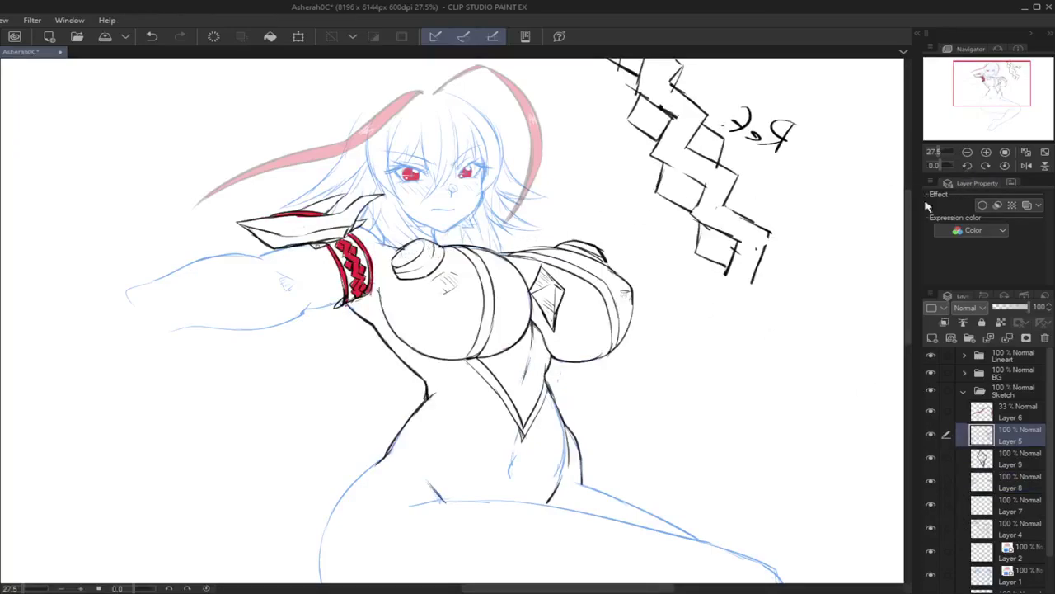
Step: Touch up the top outline of the far rounded chest ornament on Layer 8 in mirrored view
{"action": "left_click", "coordinate": [1025, 165]}
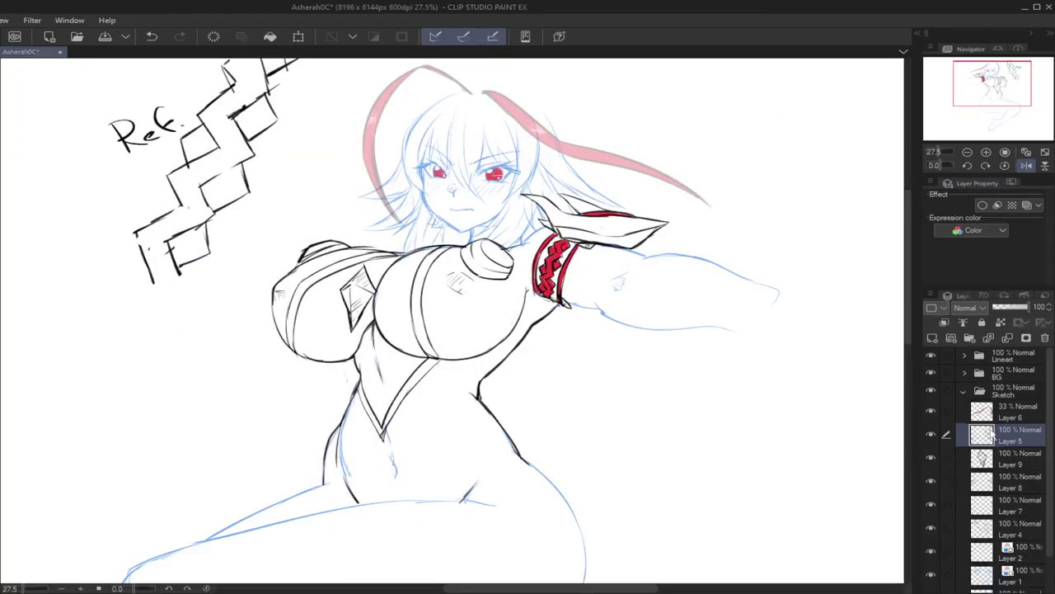
{"action": "left_click_drag", "start_coordinate": [982, 97], "coordinate": [980, 93]}
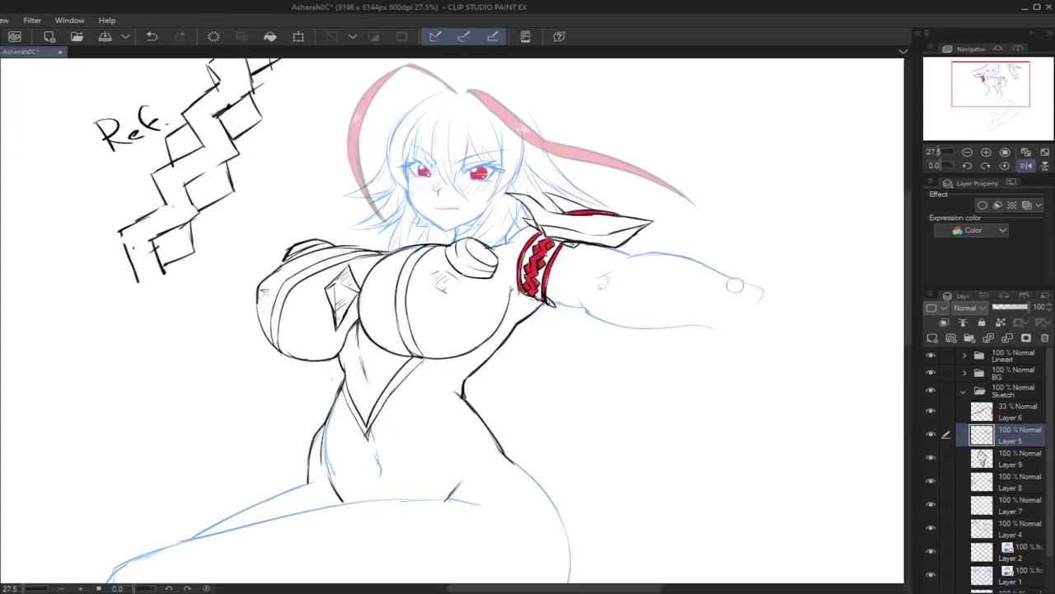
{"action": "left_click", "coordinate": [981, 485]}
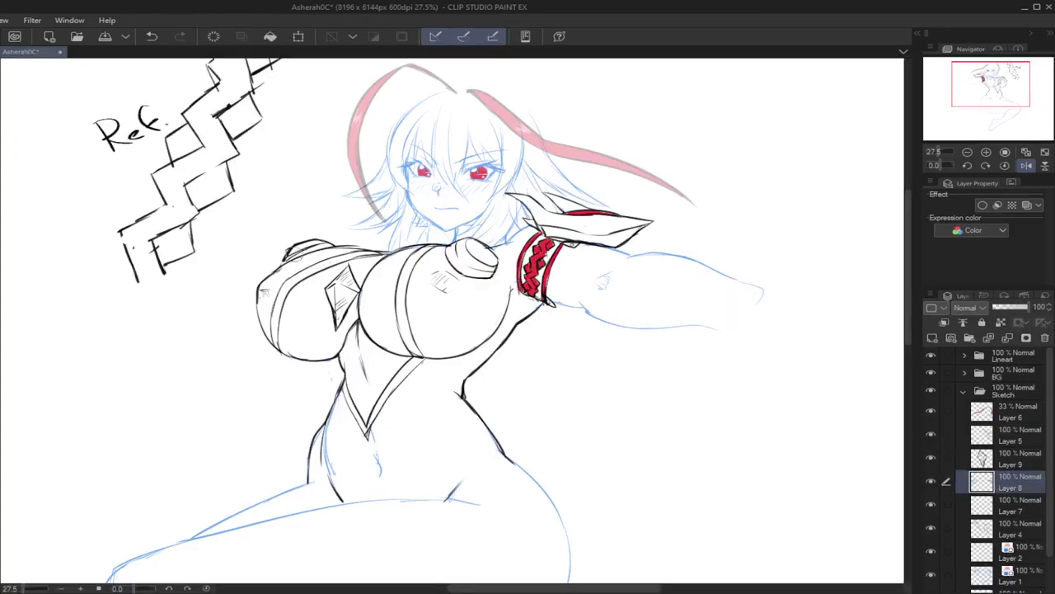
{"action": "left_click_drag", "start_coordinate": [285, 254], "coordinate": [328, 240]}
{"action": "left_click_drag", "start_coordinate": [286, 257], "coordinate": [328, 245]}
{"action": "key", "text": "ctrl+z"}
Step: Create a new layer above Layer 8 and rough in a thick chain from the nearer rounded ornament to the central diamond
{"action": "left_click", "coordinate": [932, 337]}
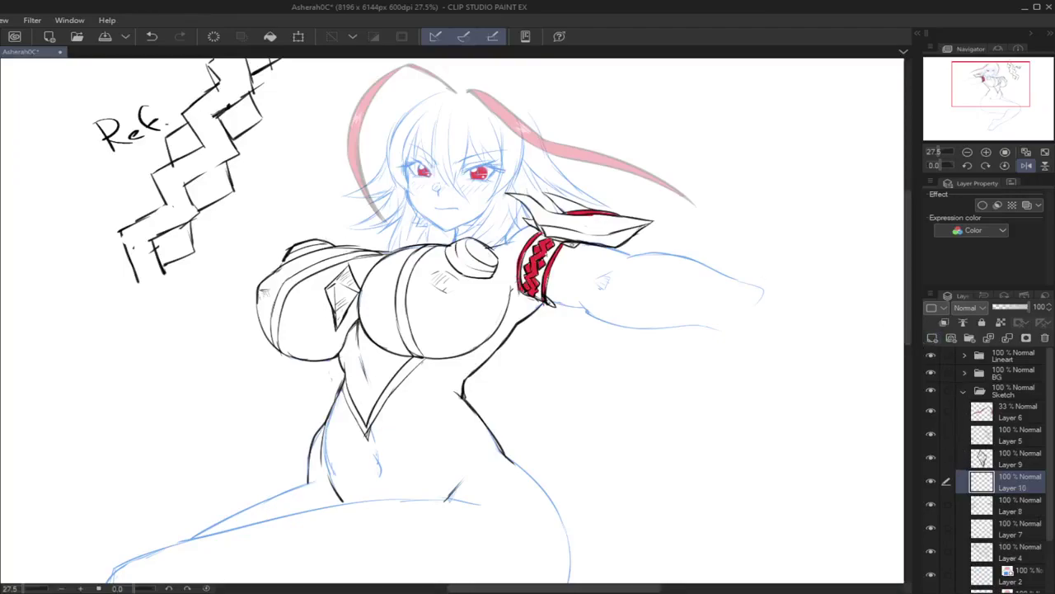
{"action": "mouse_move", "coordinate": [437, 263]}
{"action": "left_mouse_down"}
{"action": "mouse_move", "coordinate": [448, 250]}
{"action": "mouse_move", "coordinate": [451, 269]}
{"action": "mouse_move", "coordinate": [459, 265]}
{"action": "mouse_move", "coordinate": [438, 257]}
{"action": "mouse_move", "coordinate": [457, 265]}
{"action": "mouse_move", "coordinate": [357, 294]}
{"action": "left_mouse_up"}
{"action": "key", "text": "ctrl+z"}
{"action": "key", "text": "ctrl+z"}
{"action": "key", "text": "ctrl+z"}
{"action": "key", "text": "ctrl+z"}
{"action": "key", "text": "ctrl+z"}
{"action": "key", "text": "ctrl+z"}
{"action": "key", "text": "ctrl+z"}
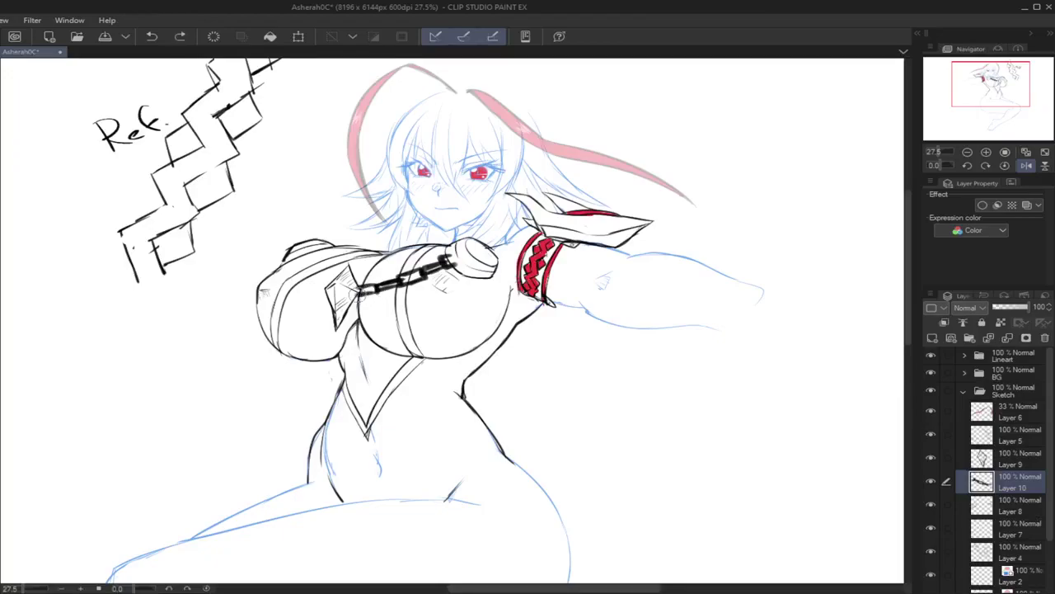
Step: Flip the view and rough in the shorter chain from the far rounded ornament down to the central diamond
{"action": "left_click", "coordinate": [1027, 165]}
{"action": "left_click_drag", "start_coordinate": [998, 117], "coordinate": [999, 85]}
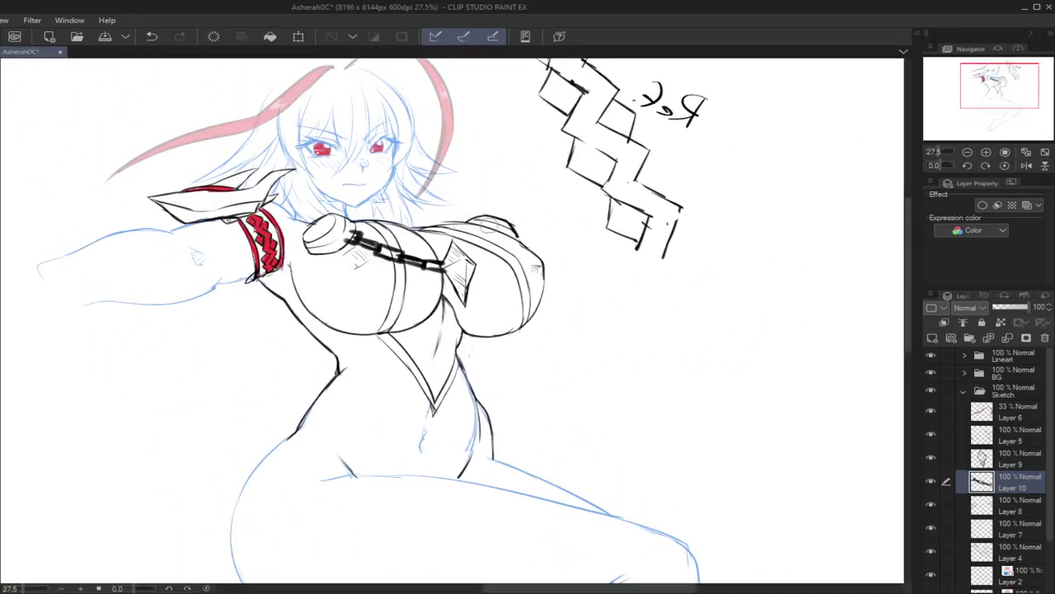
{"action": "mouse_move", "coordinate": [495, 226]}
{"action": "left_mouse_down"}
{"action": "mouse_move", "coordinate": [509, 235]}
{"action": "mouse_move", "coordinate": [500, 243]}
{"action": "left_mouse_up"}
{"action": "key", "text": "ctrl+z"}
{"action": "key", "text": "ctrl+z"}
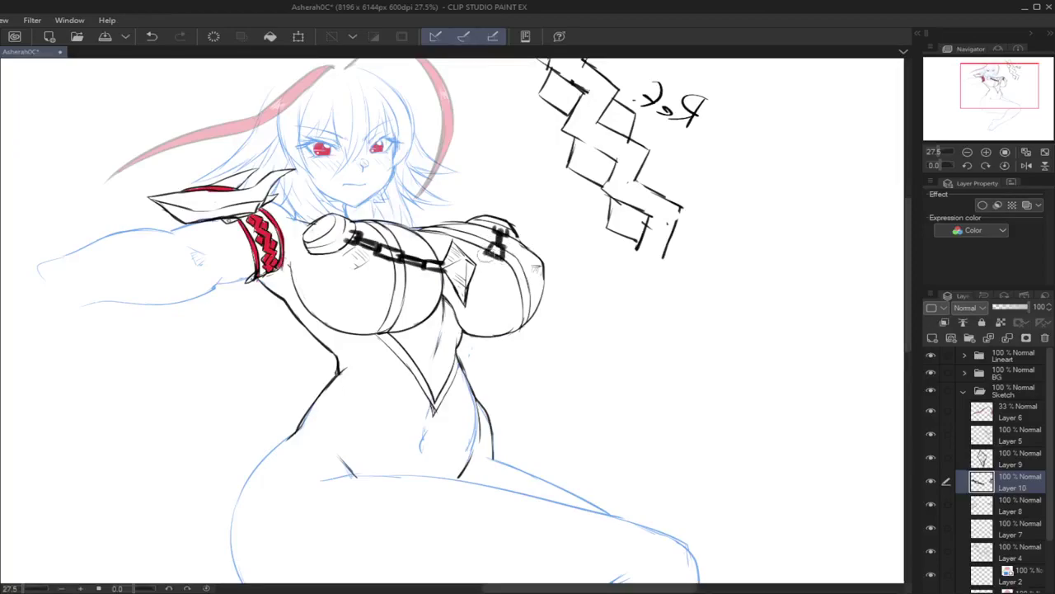
{"action": "mouse_move", "coordinate": [478, 264]}
{"action": "left_mouse_down"}
{"action": "mouse_move", "coordinate": [493, 271]}
{"action": "mouse_move", "coordinate": [476, 264]}
{"action": "mouse_move", "coordinate": [489, 264]}
{"action": "mouse_move", "coordinate": [475, 275]}
{"action": "left_mouse_up"}
{"action": "key", "text": "ctrl+z"}
{"action": "key", "text": "ctrl+z"}
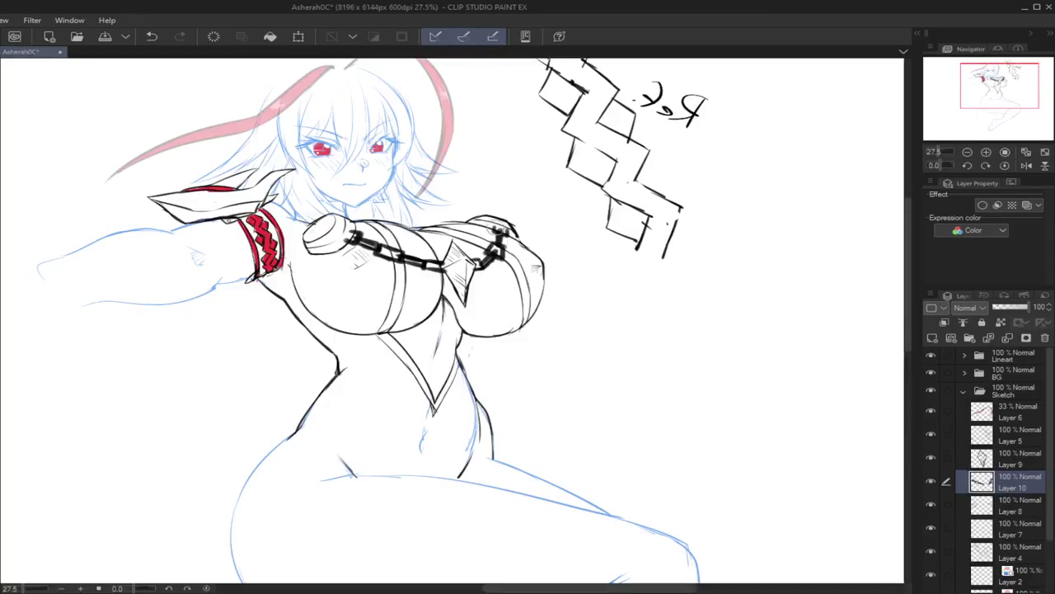
Step: Tint the rough chain layer with the blue layer color and create a new layer above it
{"action": "left_click", "coordinate": [1026, 165]}
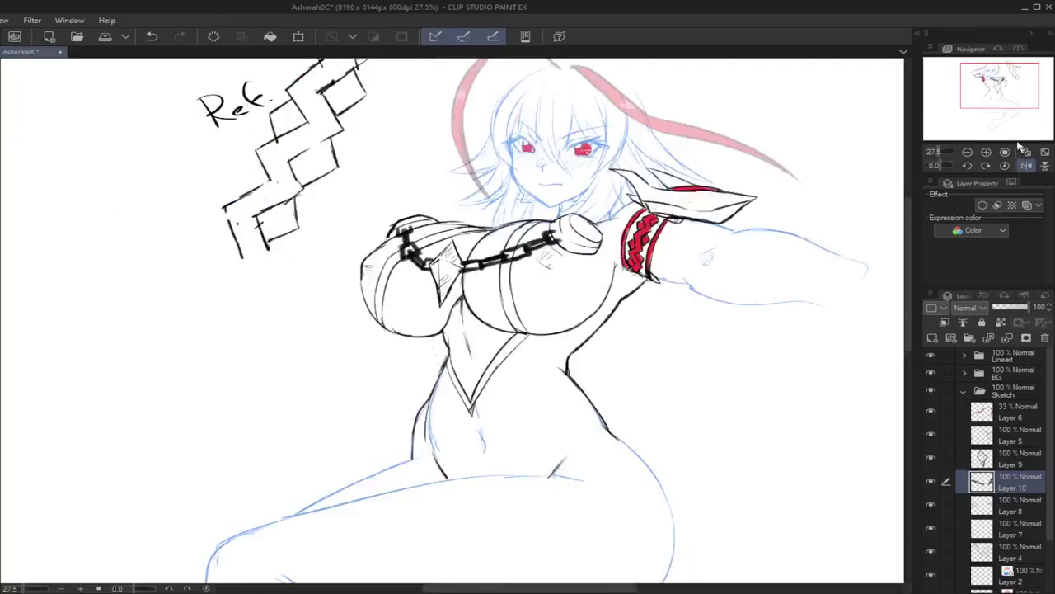
{"action": "left_click_drag", "start_coordinate": [982, 92], "coordinate": [973, 88]}
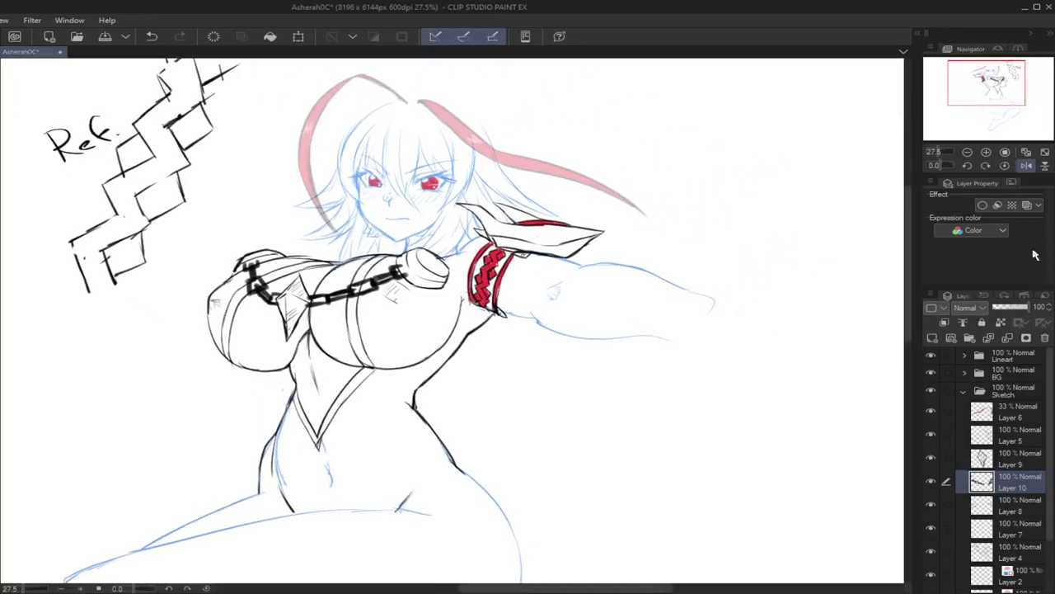
{"action": "left_click", "coordinate": [1026, 204]}
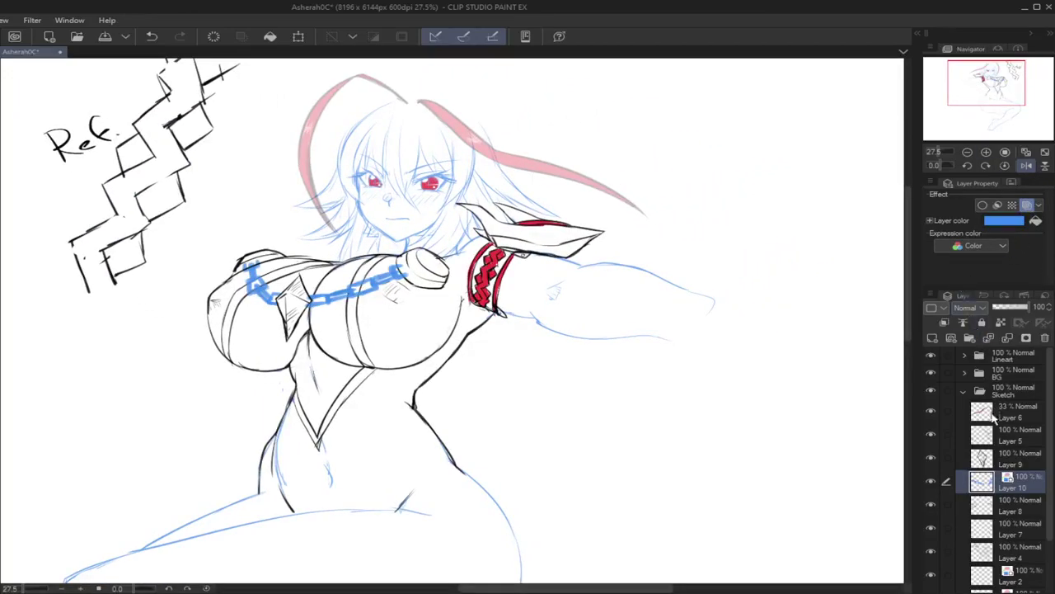
{"action": "left_click", "coordinate": [931, 340]}
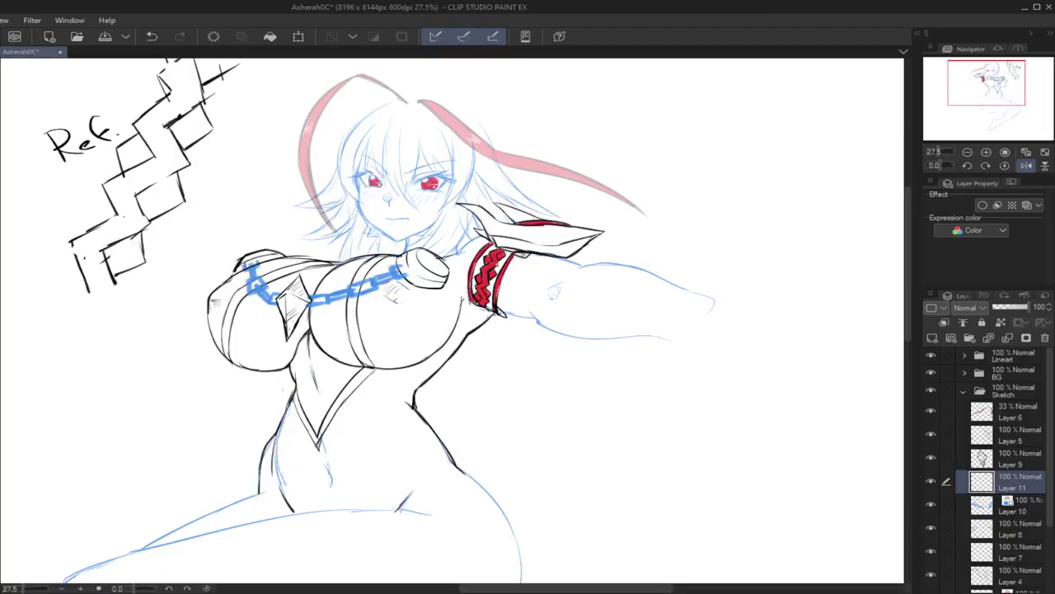
Step: Outline the upper links of the short chain hanging from the far rounded ornament over the blue rough
{"action": "left_click_drag", "start_coordinate": [247, 265], "coordinate": [253, 277]}
{"action": "key", "text": "ctrl+z"}
{"action": "key", "text": "ctrl+z"}
{"action": "left_click_drag", "start_coordinate": [255, 268], "coordinate": [256, 281]}
{"action": "left_click_drag", "start_coordinate": [251, 280], "coordinate": [247, 295]}
{"action": "left_click_drag", "start_coordinate": [266, 283], "coordinate": [269, 293]}
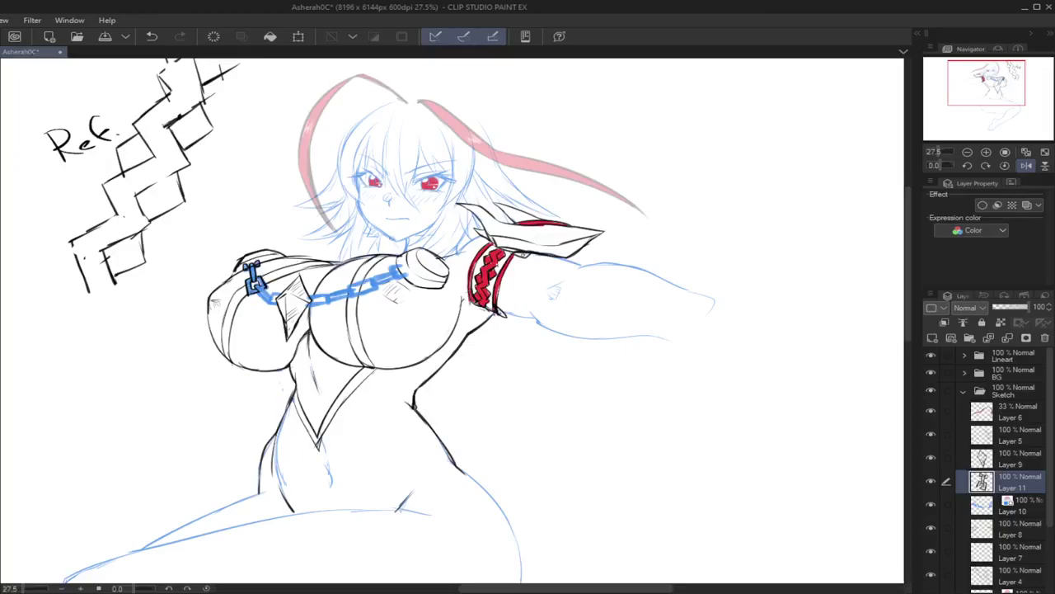
Step: Flip the view and outline the last links of the short chain beside the central diamond
{"action": "left_click", "coordinate": [1027, 165]}
{"action": "left_click_drag", "start_coordinate": [993, 103], "coordinate": [1007, 103]}
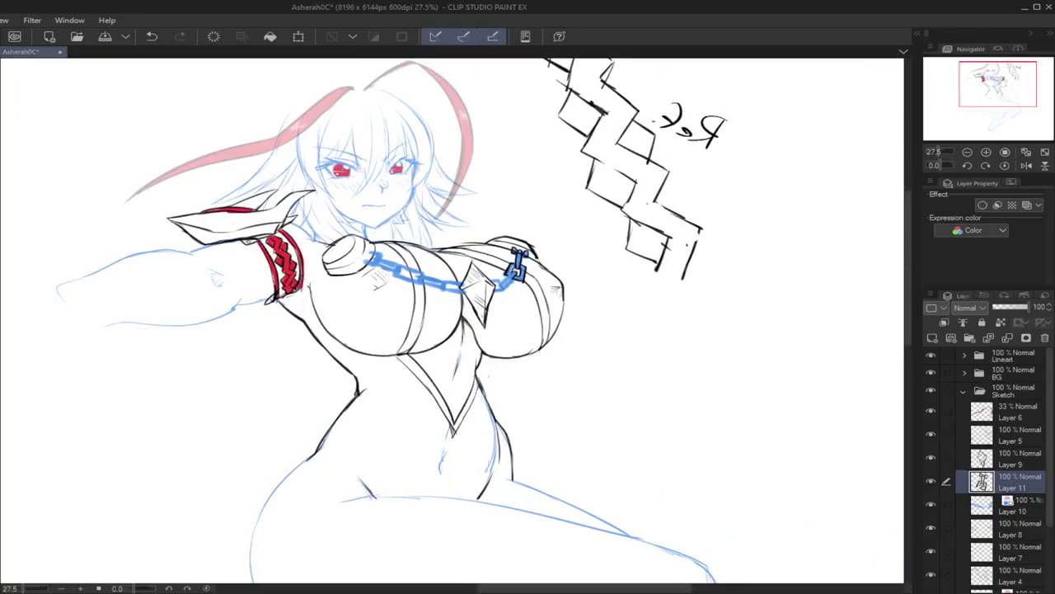
{"action": "mouse_move", "coordinate": [497, 283]}
{"action": "left_mouse_down"}
{"action": "mouse_move", "coordinate": [512, 272]}
{"action": "mouse_move", "coordinate": [501, 278]}
{"action": "left_mouse_up"}
{"action": "left_click_drag", "start_coordinate": [495, 286], "coordinate": [501, 289]}
{"action": "left_click_drag", "start_coordinate": [491, 280], "coordinate": [498, 285]}
Step: Return to mirrored view and outline the long chain's first links beside the nearer rounded ornament
{"action": "left_click", "coordinate": [1026, 165]}
{"action": "left_click_drag", "start_coordinate": [994, 109], "coordinate": [992, 84]}
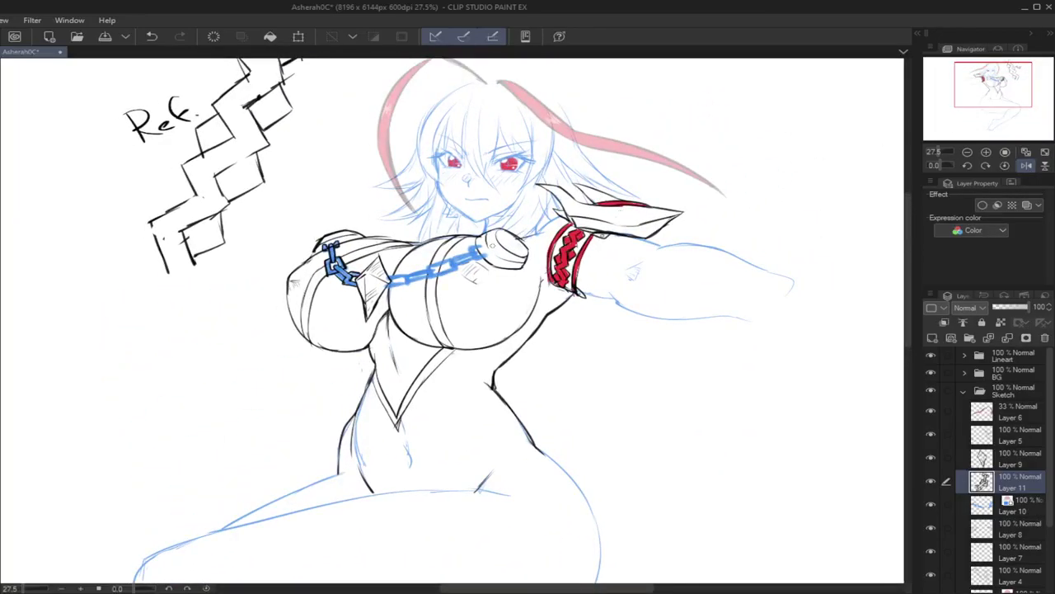
{"action": "left_click_drag", "start_coordinate": [470, 244], "coordinate": [482, 244]}
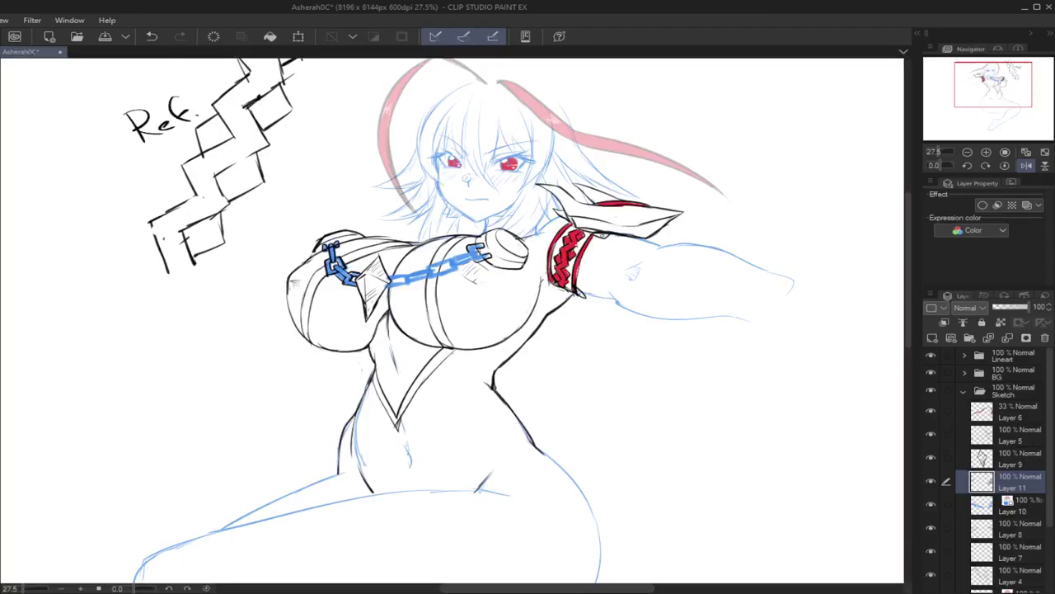
{"action": "key", "text": "ctrl+z"}
{"action": "key", "text": "ctrl+y"}
{"action": "key", "text": "ctrl+z"}
{"action": "left_click_drag", "start_coordinate": [470, 253], "coordinate": [453, 261]}
{"action": "key", "text": "ctrl+z"}
{"action": "key", "text": "ctrl+y"}
{"action": "key", "text": "ctrl+z"}
{"action": "key", "text": "ctrl+z"}
{"action": "key", "text": "ctrl+y"}
{"action": "key", "text": "ctrl+y"}
{"action": "key", "text": "ctrl+z"}
{"action": "key", "text": "ctrl+y"}
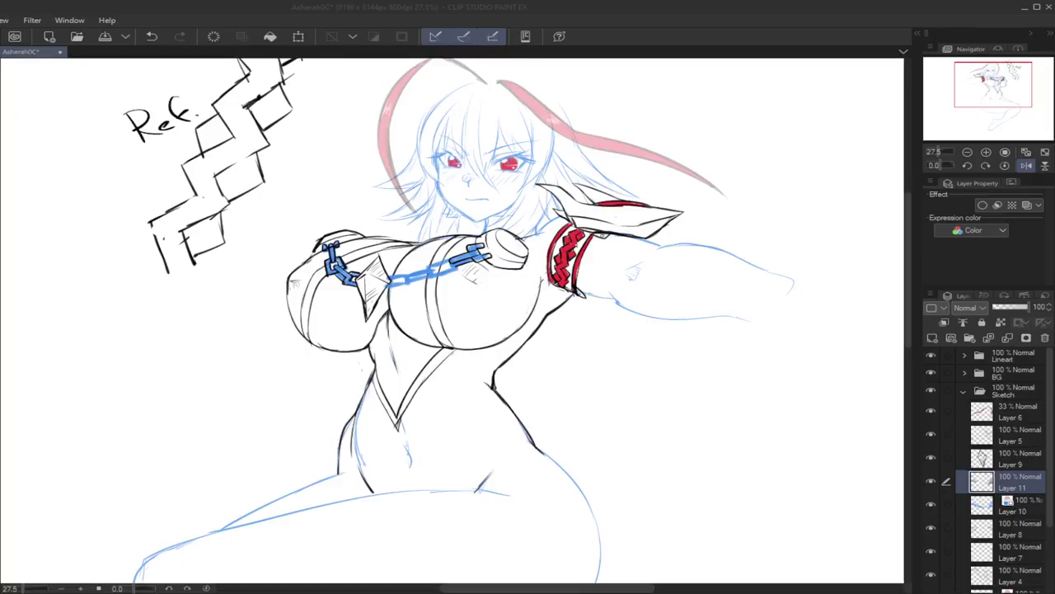
Step: Outline the remaining links of the long chain down to the central diamond
{"action": "left_click_drag", "start_coordinate": [407, 276], "coordinate": [408, 283]}
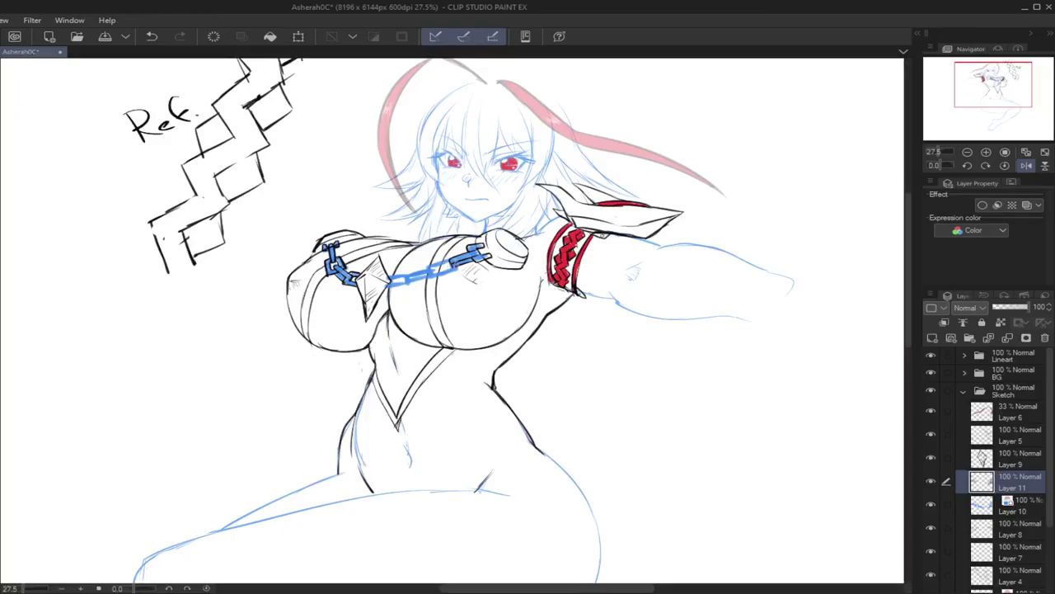
{"action": "mouse_move", "coordinate": [430, 278]}
{"action": "left_mouse_down"}
{"action": "mouse_move", "coordinate": [462, 270]}
{"action": "mouse_move", "coordinate": [428, 263]}
{"action": "mouse_move", "coordinate": [430, 274]}
{"action": "left_mouse_up"}
{"action": "key", "text": "ctrl+z"}
{"action": "key", "text": "ctrl+z"}
{"action": "mouse_move", "coordinate": [440, 281]}
{"action": "left_mouse_down"}
{"action": "mouse_move", "coordinate": [437, 271]}
{"action": "mouse_move", "coordinate": [404, 276]}
{"action": "mouse_move", "coordinate": [433, 269]}
{"action": "mouse_move", "coordinate": [408, 276]}
{"action": "left_mouse_up"}
{"action": "key", "text": "ctrl+z"}
{"action": "key", "text": "ctrl+z"}
{"action": "mouse_move", "coordinate": [430, 274]}
{"action": "left_mouse_down"}
{"action": "mouse_move", "coordinate": [405, 280]}
{"action": "mouse_move", "coordinate": [422, 275]}
{"action": "left_mouse_up"}
{"action": "key", "text": "ctrl+z"}
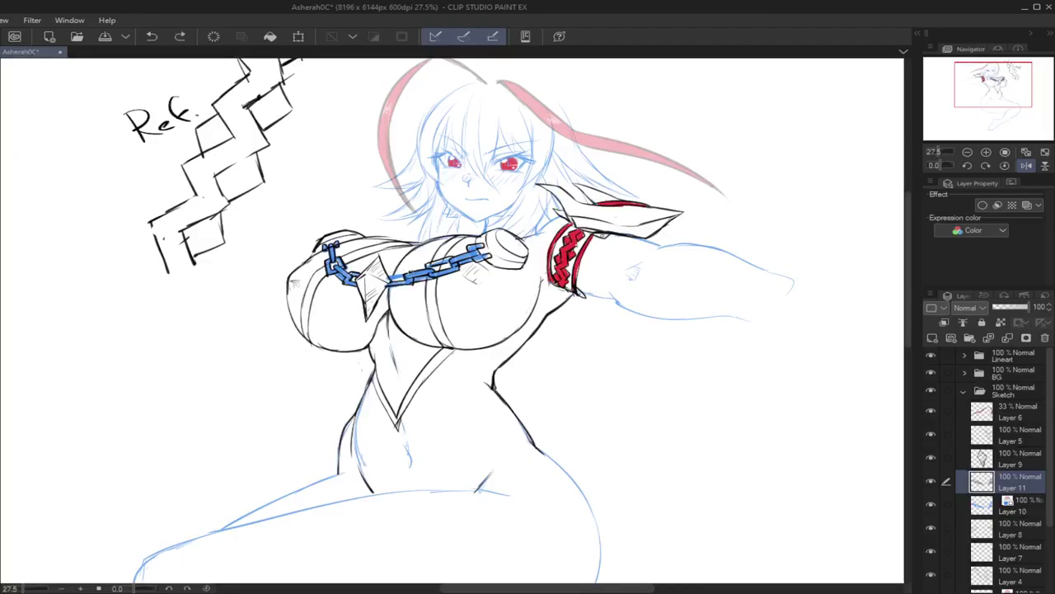
{"action": "key", "text": "ctrl+y"}
Step: Delete the blue rough chain layer and clean up the lines on Layer 4 that cross the chain links
{"action": "left_click", "coordinate": [983, 511]}
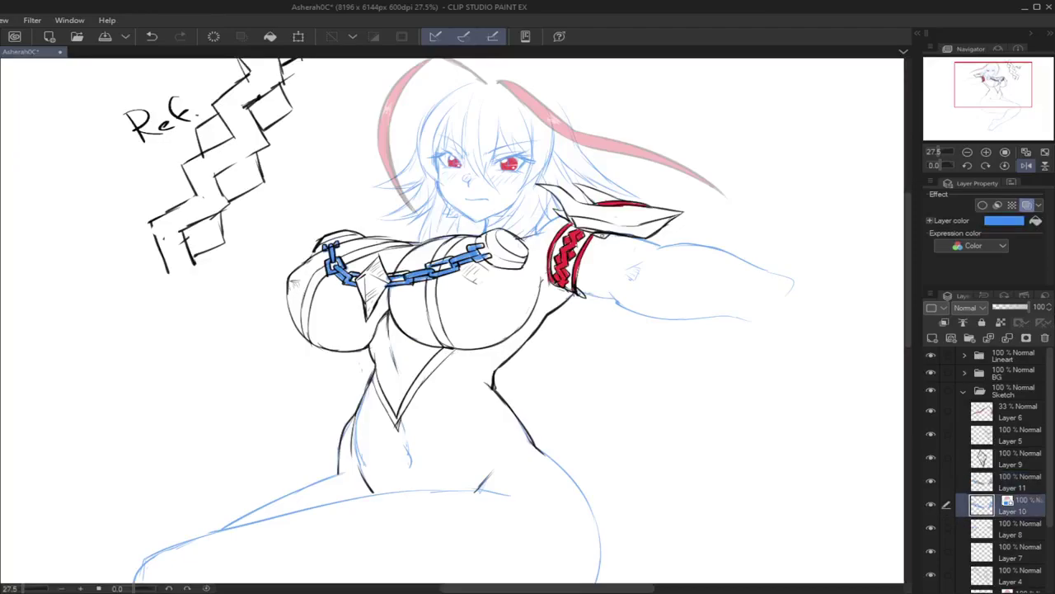
{"action": "left_click", "coordinate": [1045, 338]}
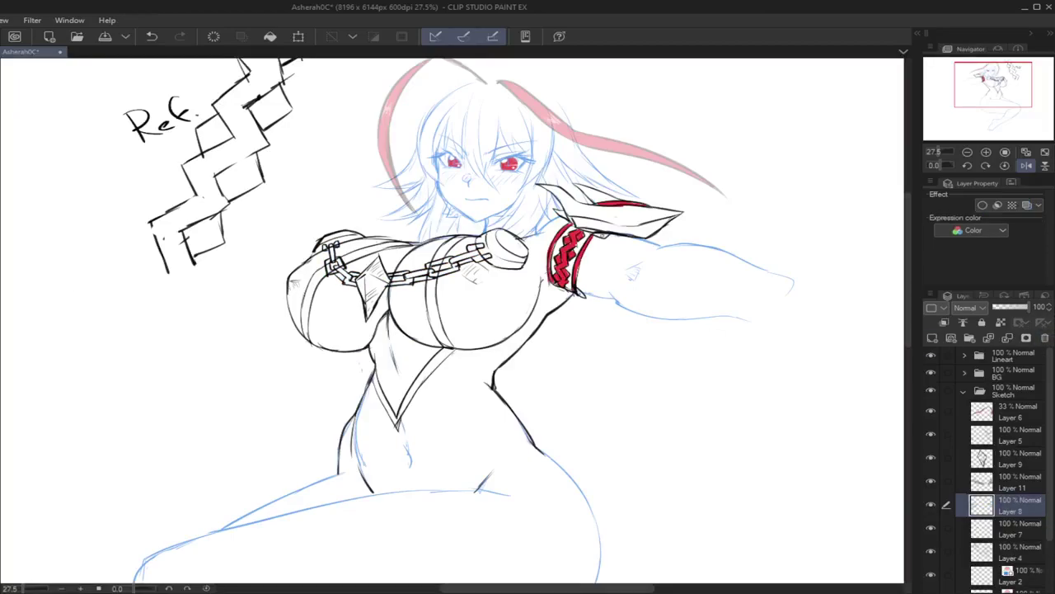
{"action": "left_click", "coordinate": [933, 548]}
{"action": "left_click", "coordinate": [934, 547]}
{"action": "left_click", "coordinate": [983, 551]}
{"action": "left_click_drag", "start_coordinate": [329, 260], "coordinate": [338, 269]}
{"action": "key", "text": "ctrl+z"}
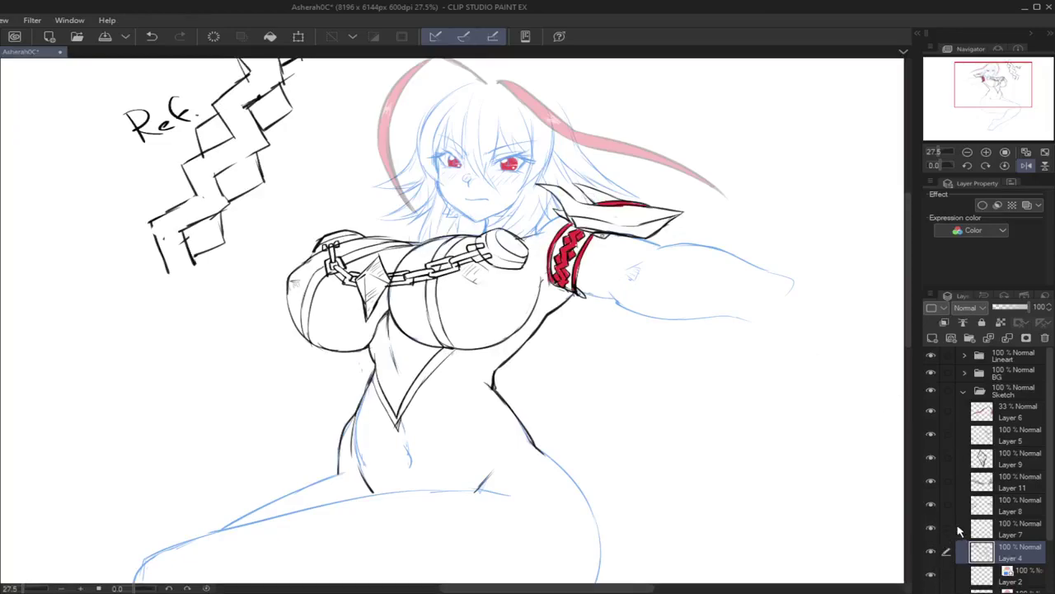
Step: Compare Layers 8, 11, 5 and 9 by toggling their visibility, and select Layer 8 for cleanup around the chain
{"action": "left_click", "coordinate": [931, 505]}
{"action": "left_click", "coordinate": [931, 504]}
{"action": "left_click", "coordinate": [930, 481]}
{"action": "left_click", "coordinate": [931, 483]}
{"action": "left_click", "coordinate": [931, 435]}
{"action": "left_click", "coordinate": [932, 436]}
{"action": "left_click", "coordinate": [983, 438]}
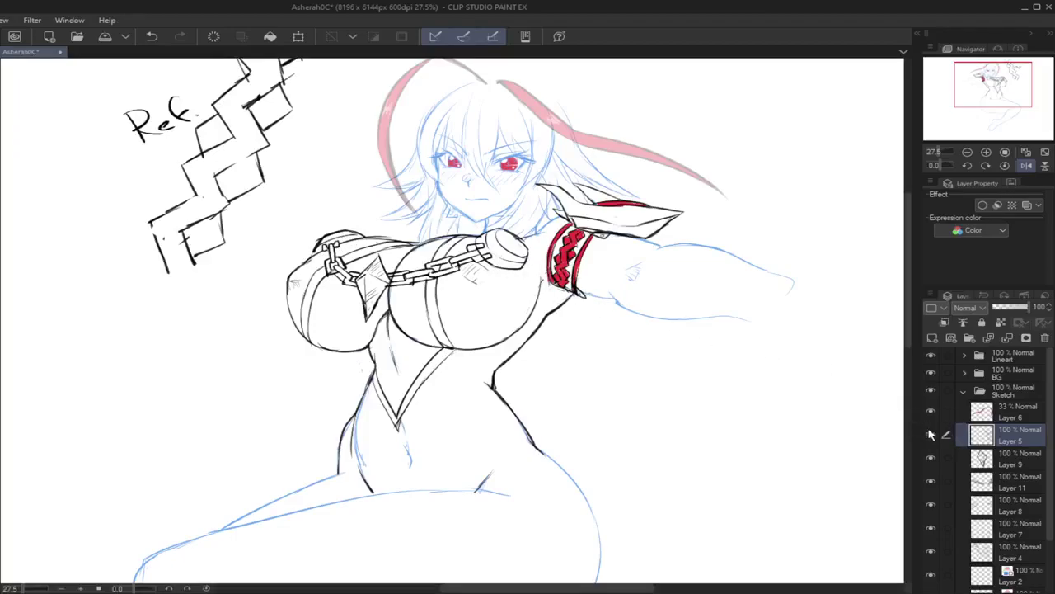
{"action": "left_click", "coordinate": [931, 459]}
{"action": "left_click", "coordinate": [931, 458]}
{"action": "left_click", "coordinate": [931, 481]}
{"action": "left_click", "coordinate": [932, 482]}
{"action": "left_click", "coordinate": [931, 505]}
{"action": "left_click", "coordinate": [931, 505]}
{"action": "left_click", "coordinate": [1014, 504]}
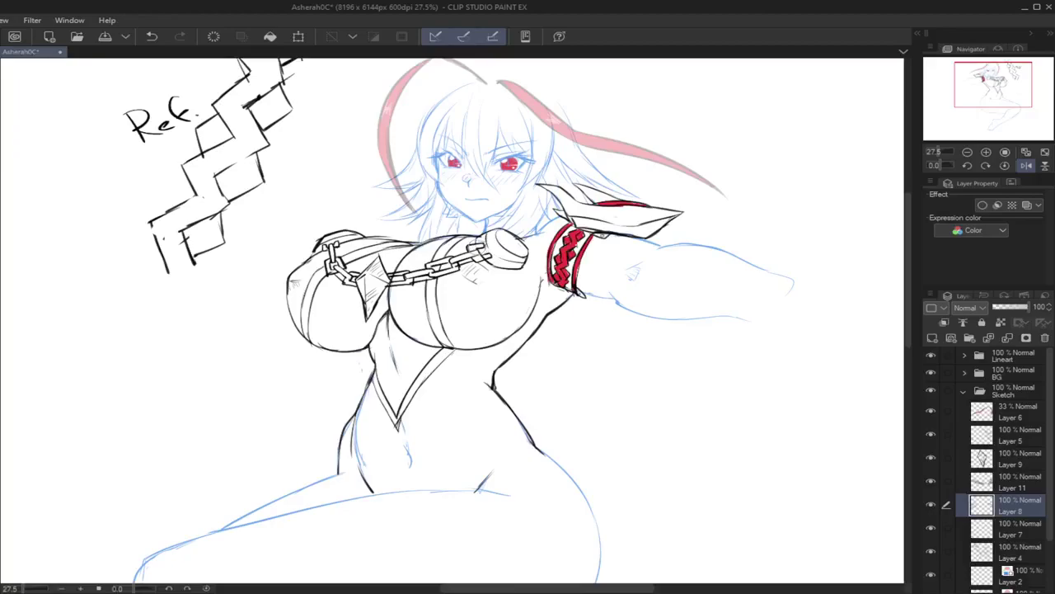
Step: Flip the view and refine the shading on the lower part of the central diamond on Layer 9
{"action": "left_click", "coordinate": [1027, 165]}
{"action": "left_click_drag", "start_coordinate": [979, 106], "coordinate": [983, 102]}
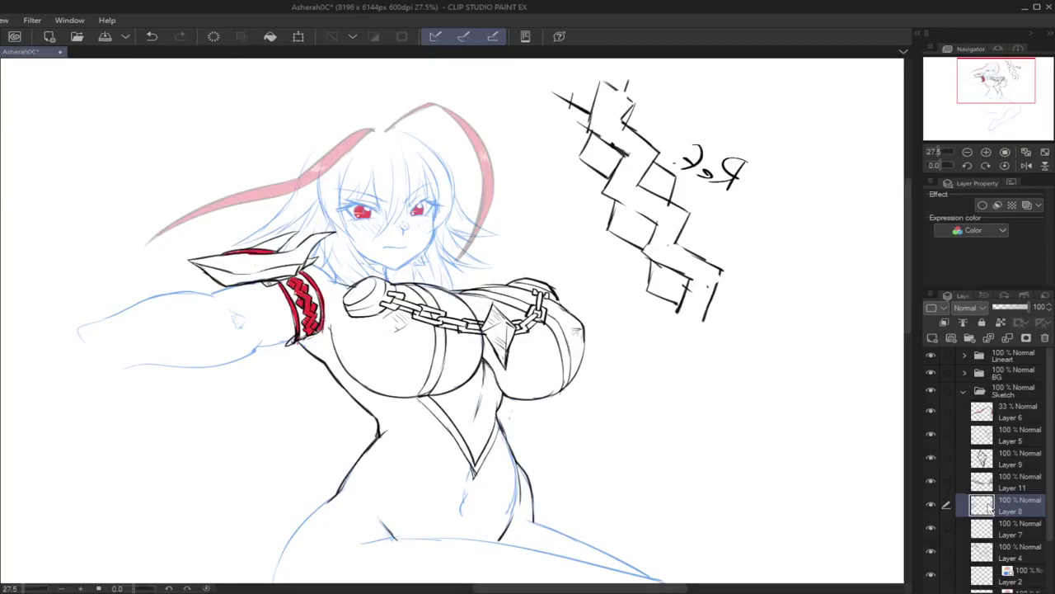
{"action": "left_click", "coordinate": [988, 467]}
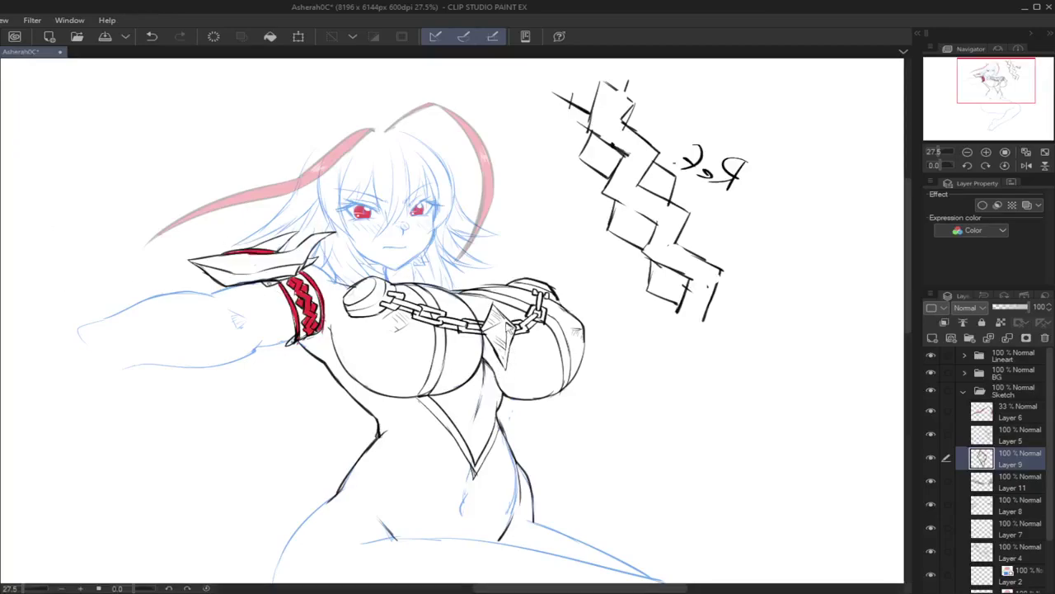
{"action": "key", "text": "ctrl+z"}
{"action": "key", "text": "ctrl+y"}
{"action": "key", "text": "ctrl+z"}
{"action": "key", "text": "ctrl+y"}
{"action": "left_click_drag", "start_coordinate": [512, 337], "coordinate": [506, 369]}
Step: Return to mirrored view and turn off the blue layer color on Layer 2
{"action": "left_click", "coordinate": [1027, 165]}
{"action": "left_click", "coordinate": [999, 572]}
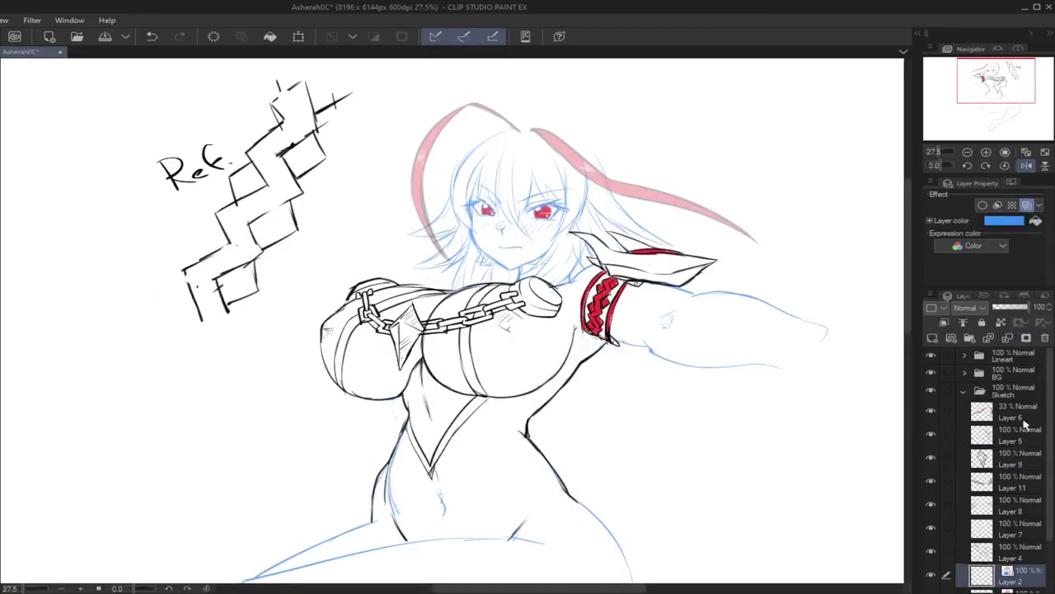
{"action": "left_click", "coordinate": [1027, 204]}
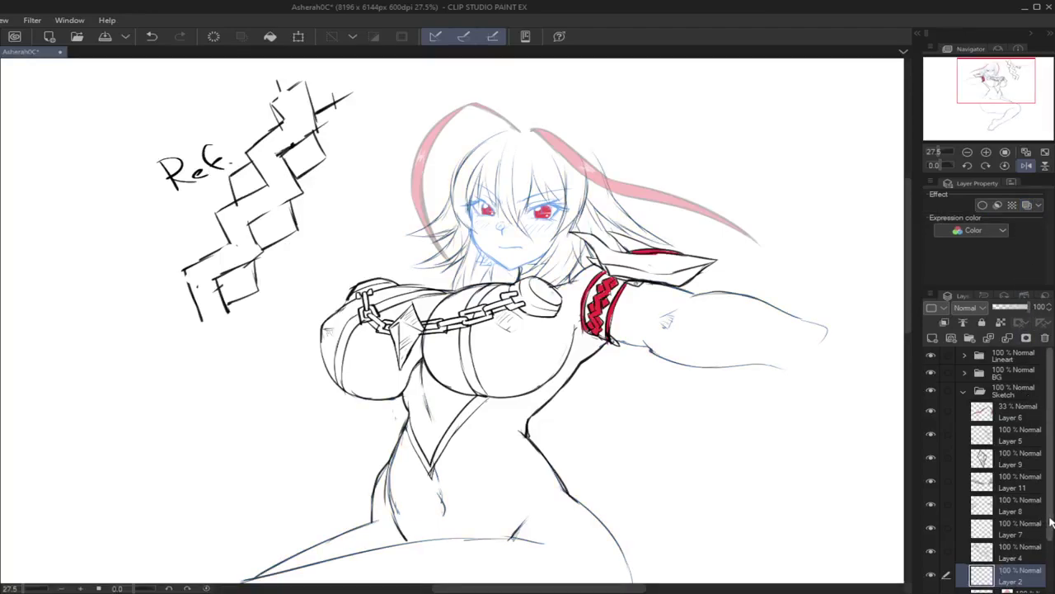
Step: Turn off the blue layer color effect on Layer 1
{"action": "scroll", "coordinate": [1033, 536], "scroll_direction": "down", "scroll_amount": 1}
{"action": "left_click_drag", "start_coordinate": [1029, 567], "coordinate": [1024, 549]}
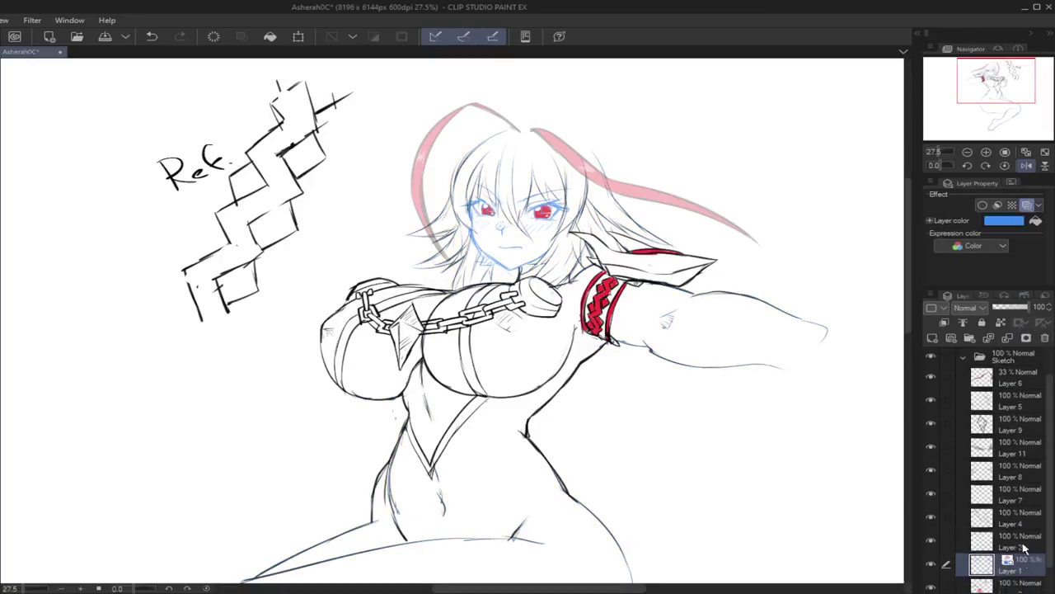
{"action": "left_click", "coordinate": [1027, 204]}
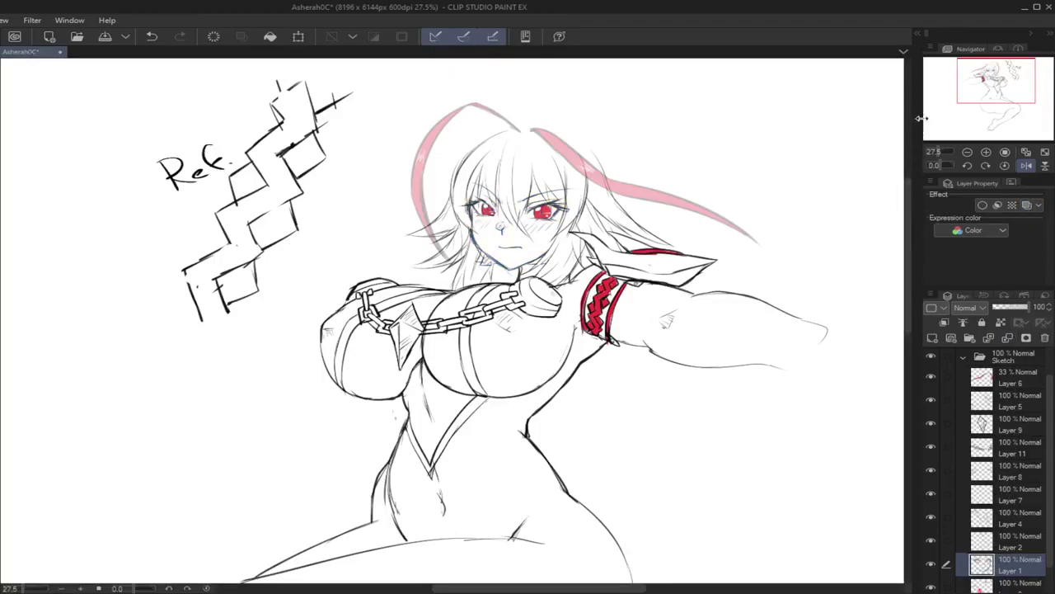
{"action": "left_click_drag", "start_coordinate": [980, 97], "coordinate": [970, 92]}
{"action": "left_click_drag", "start_coordinate": [938, 154], "coordinate": [938, 151]}
{"action": "left_click_drag", "start_coordinate": [337, 256], "coordinate": [357, 318]}
{"action": "key", "text": "ctrl+z"}
{"action": "key", "text": "ctrl+z"}
{"action": "mouse_move", "coordinate": [338, 283]}
{"action": "left_mouse_down"}
{"action": "mouse_move", "coordinate": [385, 333]}
{"action": "mouse_move", "coordinate": [422, 319]}
{"action": "mouse_move", "coordinate": [392, 349]}
{"action": "left_mouse_up"}
{"action": "key", "text": "ctrl+z"}
{"action": "key", "text": "ctrl+z"}
{"action": "left_click_drag", "start_coordinate": [349, 226], "coordinate": [333, 267]}
{"action": "key", "text": "ctrl+z"}
{"action": "left_click_drag", "start_coordinate": [350, 226], "coordinate": [335, 261]}
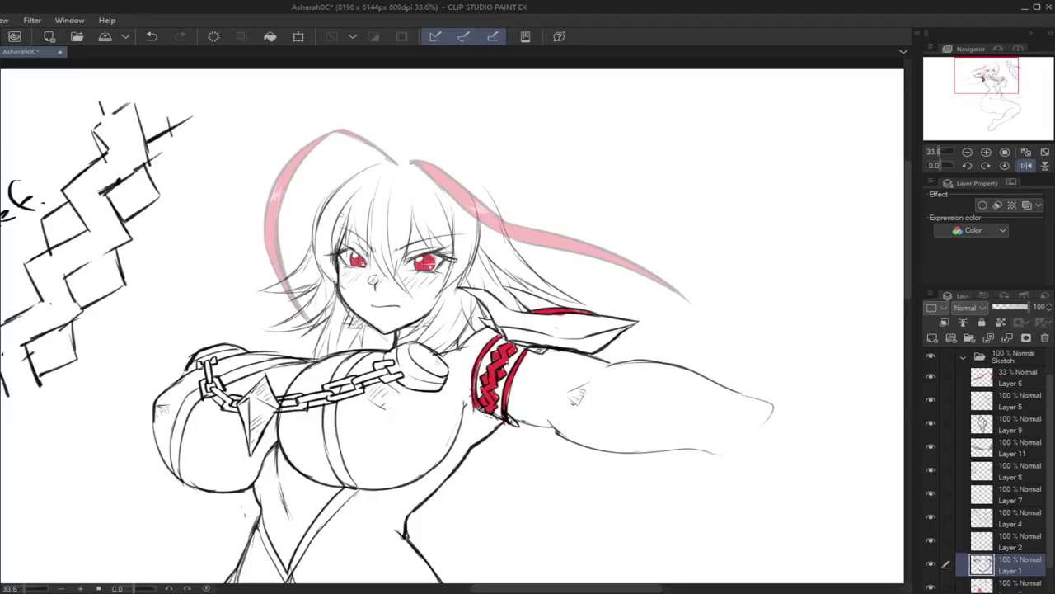
{"action": "left_click_drag", "start_coordinate": [352, 198], "coordinate": [333, 264]}
{"action": "key", "text": "ctrl+z"}
Step: Merge Layer 2 into the layer below and check the merged Layer 1 by toggling its visibility
{"action": "left_click", "coordinate": [992, 542]}
{"action": "left_click", "coordinate": [1007, 338]}
{"action": "left_click", "coordinate": [931, 542]}
{"action": "left_click", "coordinate": [932, 542]}
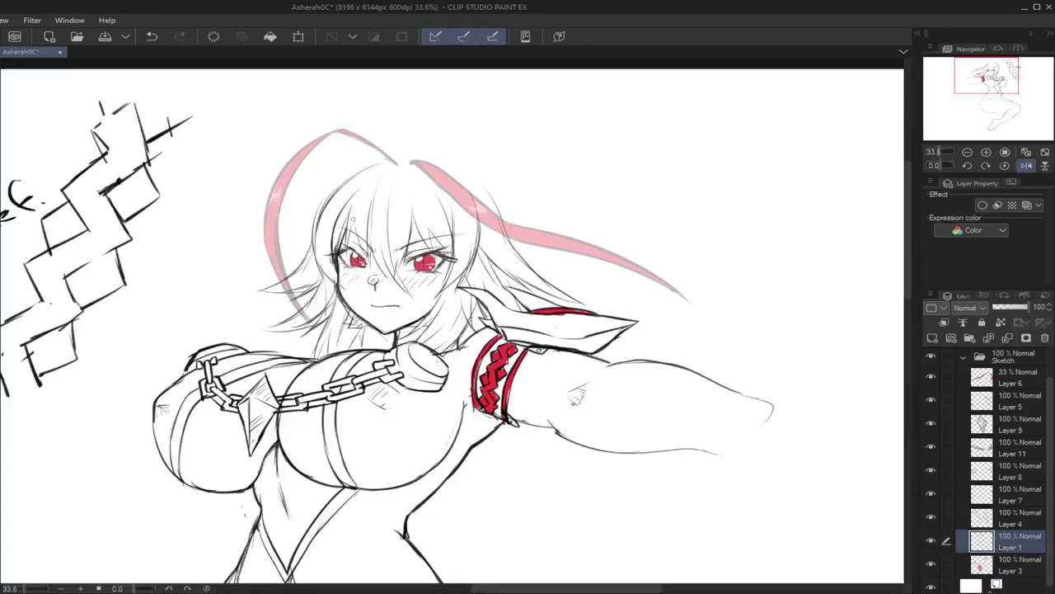
Step: Darken the bangs between the eyes on Layer 1 with pointed strokes that cross the brow and end near the nose
{"action": "mouse_move", "coordinate": [348, 216]}
{"action": "left_mouse_down"}
{"action": "mouse_move", "coordinate": [351, 252]}
{"action": "mouse_move", "coordinate": [356, 231]}
{"action": "mouse_move", "coordinate": [374, 267]}
{"action": "left_mouse_up"}
{"action": "key", "text": "ctrl+z"}
{"action": "left_click_drag", "start_coordinate": [371, 229], "coordinate": [371, 268]}
{"action": "left_click_drag", "start_coordinate": [370, 203], "coordinate": [380, 261]}
{"action": "key", "text": "ctrl+z"}
{"action": "mouse_move", "coordinate": [369, 218]}
{"action": "left_mouse_down"}
{"action": "mouse_move", "coordinate": [380, 269]}
{"action": "mouse_move", "coordinate": [408, 294]}
{"action": "mouse_move", "coordinate": [408, 224]}
{"action": "mouse_move", "coordinate": [397, 270]}
{"action": "left_mouse_up"}
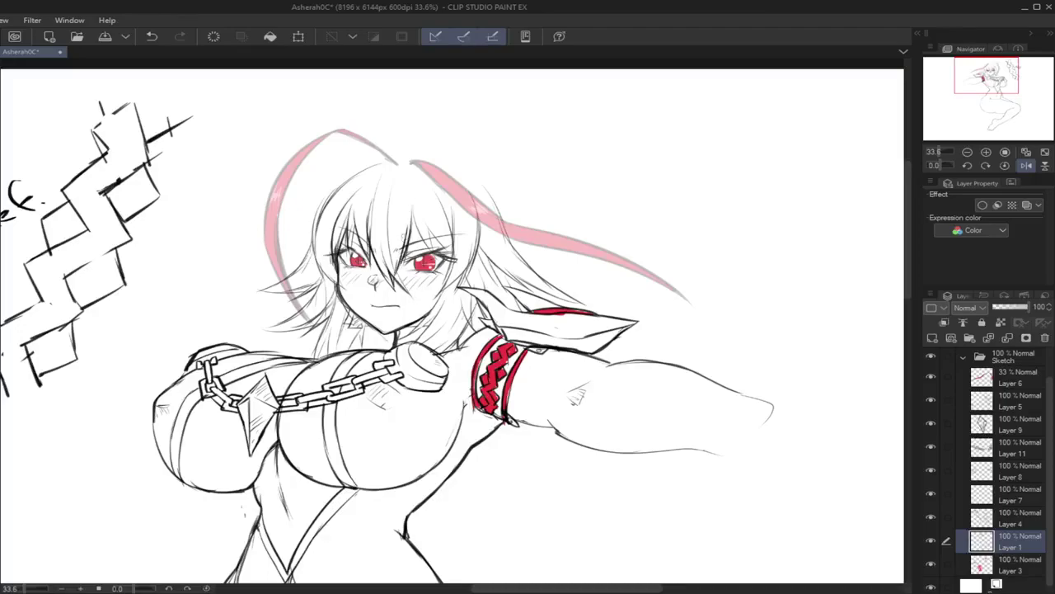
Step: Draw darker pointed bangs over the eye nearest the outstretched arm and reinforce the hair edge beside them
{"action": "mouse_move", "coordinate": [413, 205]}
{"action": "left_mouse_down"}
{"action": "mouse_move", "coordinate": [436, 255]}
{"action": "mouse_move", "coordinate": [421, 238]}
{"action": "mouse_move", "coordinate": [433, 257]}
{"action": "mouse_move", "coordinate": [422, 220]}
{"action": "mouse_move", "coordinate": [451, 264]}
{"action": "left_mouse_up"}
{"action": "key", "text": "ctrl+z"}
{"action": "key", "text": "ctrl+z"}
{"action": "key", "text": "ctrl+z"}
{"action": "mouse_move", "coordinate": [423, 223]}
{"action": "left_mouse_down"}
{"action": "mouse_move", "coordinate": [435, 255]}
{"action": "mouse_move", "coordinate": [452, 262]}
{"action": "left_mouse_up"}
{"action": "left_click_drag", "start_coordinate": [446, 198], "coordinate": [455, 239]}
{"action": "left_click_drag", "start_coordinate": [449, 200], "coordinate": [454, 242]}
{"action": "left_click_drag", "start_coordinate": [472, 183], "coordinate": [481, 233]}
Step: Darken the side locks framing both cheeks and add short strand tips beside the face
{"action": "left_click_drag", "start_coordinate": [318, 219], "coordinate": [311, 285]}
{"action": "mouse_move", "coordinate": [316, 241]}
{"action": "left_mouse_down"}
{"action": "mouse_move", "coordinate": [316, 286]}
{"action": "mouse_move", "coordinate": [345, 290]}
{"action": "mouse_move", "coordinate": [333, 287]}
{"action": "left_mouse_up"}
{"action": "key", "text": "ctrl+z"}
{"action": "key", "text": "ctrl+z"}
{"action": "left_click_drag", "start_coordinate": [385, 262], "coordinate": [381, 271]}
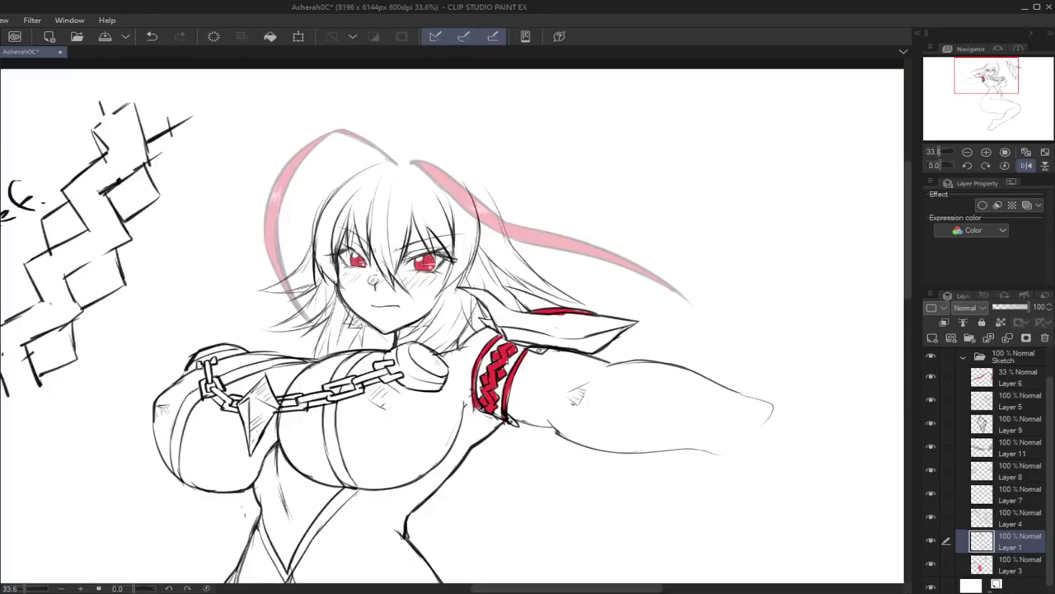
{"action": "left_click_drag", "start_coordinate": [452, 262], "coordinate": [437, 288]}
{"action": "left_click_drag", "start_coordinate": [482, 238], "coordinate": [455, 295]}
Step: Reinforce the outer contour and inner strands of the long hair sweeping back above the shoulder armor
{"action": "left_click", "coordinate": [1026, 165]}
{"action": "left_click_drag", "start_coordinate": [402, 223], "coordinate": [433, 173]}
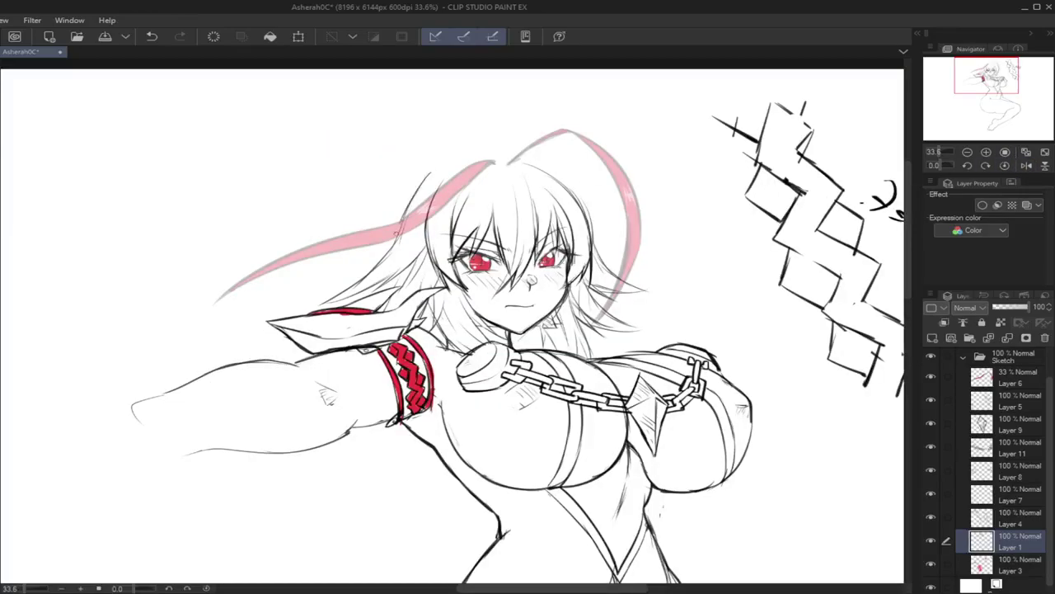
{"action": "key", "text": "ctrl+z"}
{"action": "left_click_drag", "start_coordinate": [403, 222], "coordinate": [439, 170]}
{"action": "mouse_move", "coordinate": [407, 207]}
{"action": "left_mouse_down"}
{"action": "mouse_move", "coordinate": [370, 275]}
{"action": "mouse_move", "coordinate": [333, 292]}
{"action": "left_mouse_up"}
{"action": "left_click_drag", "start_coordinate": [427, 221], "coordinate": [390, 265]}
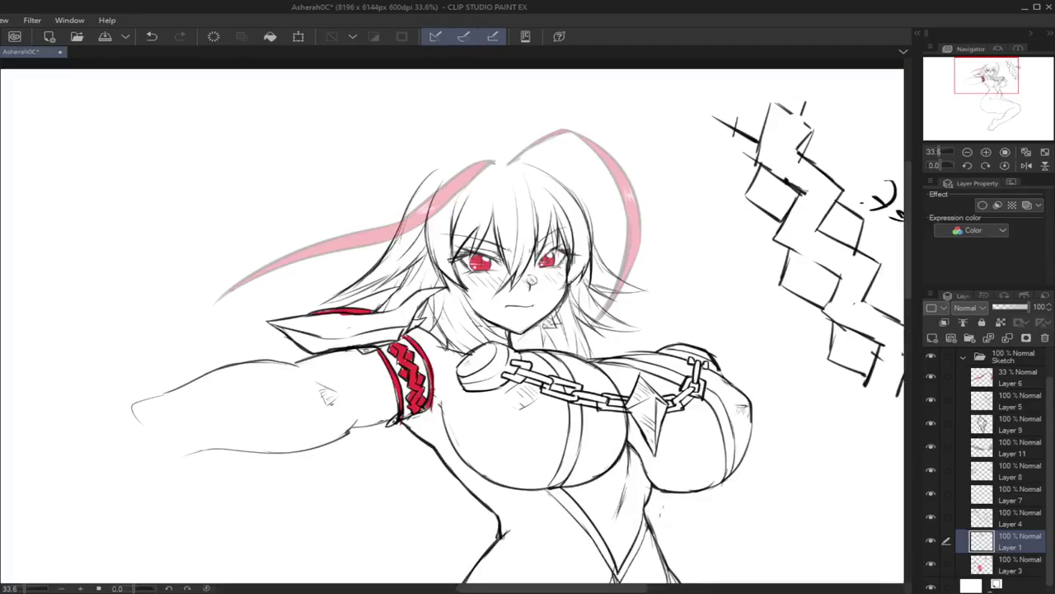
Step: Redraw the flared hair spikes on the side of the head opposite the outstretched arm with darker lines
{"action": "left_click", "coordinate": [1026, 165]}
{"action": "left_click_drag", "start_coordinate": [316, 238], "coordinate": [285, 275]}
{"action": "key", "text": "ctrl+z"}
{"action": "mouse_move", "coordinate": [315, 239]}
{"action": "left_mouse_down"}
{"action": "mouse_move", "coordinate": [284, 269]}
{"action": "mouse_move", "coordinate": [307, 254]}
{"action": "left_mouse_up"}
{"action": "key", "text": "ctrl+z"}
{"action": "mouse_move", "coordinate": [307, 255]}
{"action": "left_mouse_down"}
{"action": "mouse_move", "coordinate": [246, 292]}
{"action": "mouse_move", "coordinate": [305, 287]}
{"action": "mouse_move", "coordinate": [274, 293]}
{"action": "mouse_move", "coordinate": [302, 287]}
{"action": "mouse_move", "coordinate": [267, 326]}
{"action": "mouse_move", "coordinate": [247, 328]}
{"action": "mouse_move", "coordinate": [320, 319]}
{"action": "left_mouse_up"}
{"action": "key", "text": "ctrl+z"}
{"action": "key", "text": "ctrl+z"}
{"action": "key", "text": "ctrl+z"}
{"action": "key", "text": "ctrl+z"}
{"action": "mouse_move", "coordinate": [259, 333]}
{"action": "left_mouse_down"}
{"action": "mouse_move", "coordinate": [314, 322]}
{"action": "mouse_move", "coordinate": [307, 355]}
{"action": "mouse_move", "coordinate": [319, 361]}
{"action": "left_mouse_up"}
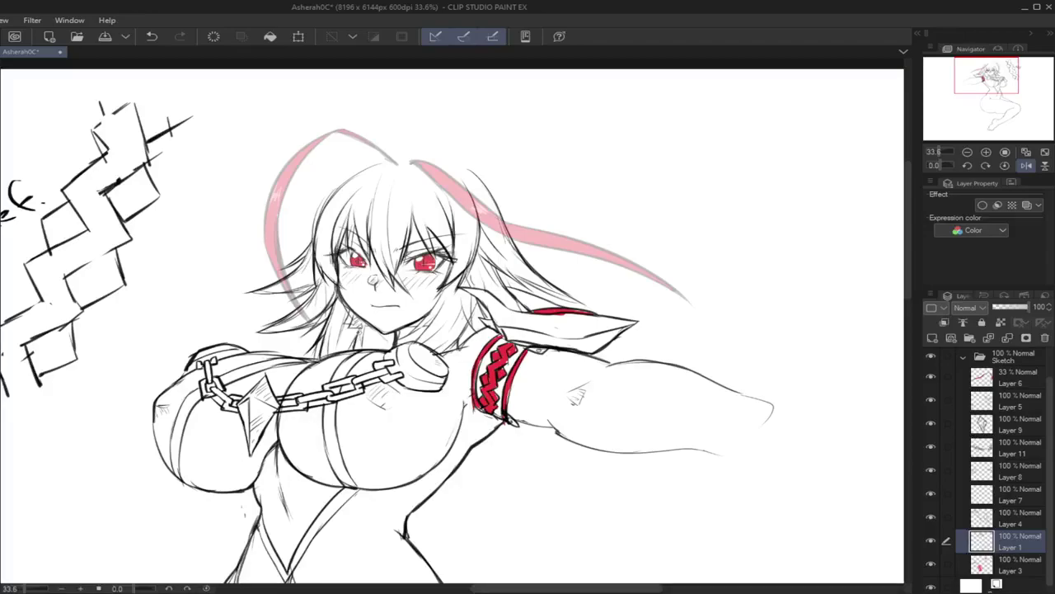
Step: Outline and shade the earring hanging beneath the hair next to the jaw
{"action": "left_click_drag", "start_coordinate": [938, 152], "coordinate": [942, 154]}
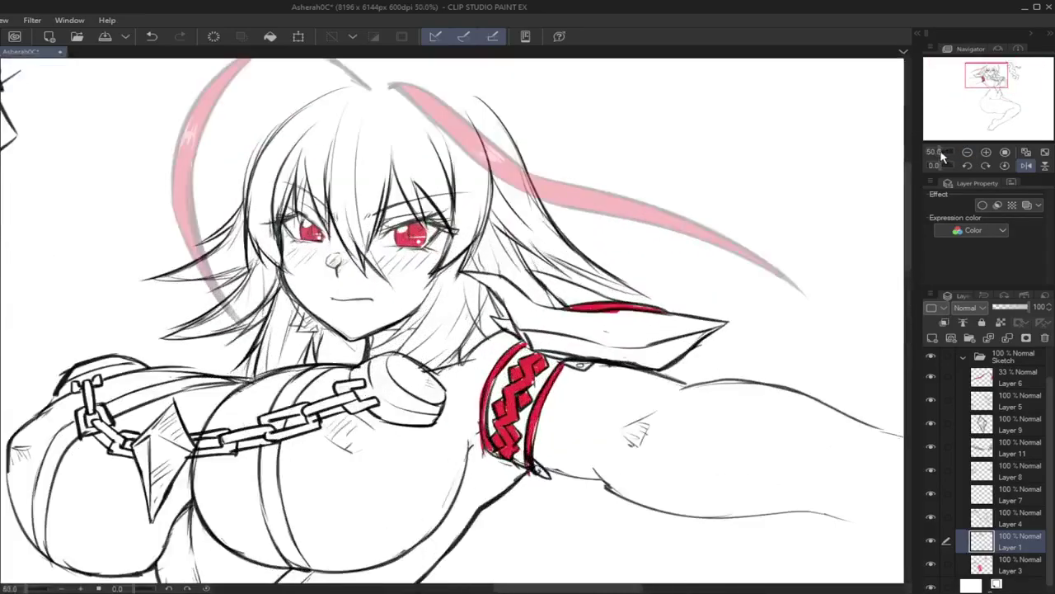
{"action": "mouse_move", "coordinate": [303, 300]}
{"action": "left_mouse_down"}
{"action": "mouse_move", "coordinate": [290, 326]}
{"action": "mouse_move", "coordinate": [316, 332]}
{"action": "mouse_move", "coordinate": [318, 321]}
{"action": "mouse_move", "coordinate": [318, 331]}
{"action": "mouse_move", "coordinate": [304, 322]}
{"action": "mouse_move", "coordinate": [310, 331]}
{"action": "mouse_move", "coordinate": [301, 331]}
{"action": "left_mouse_up"}
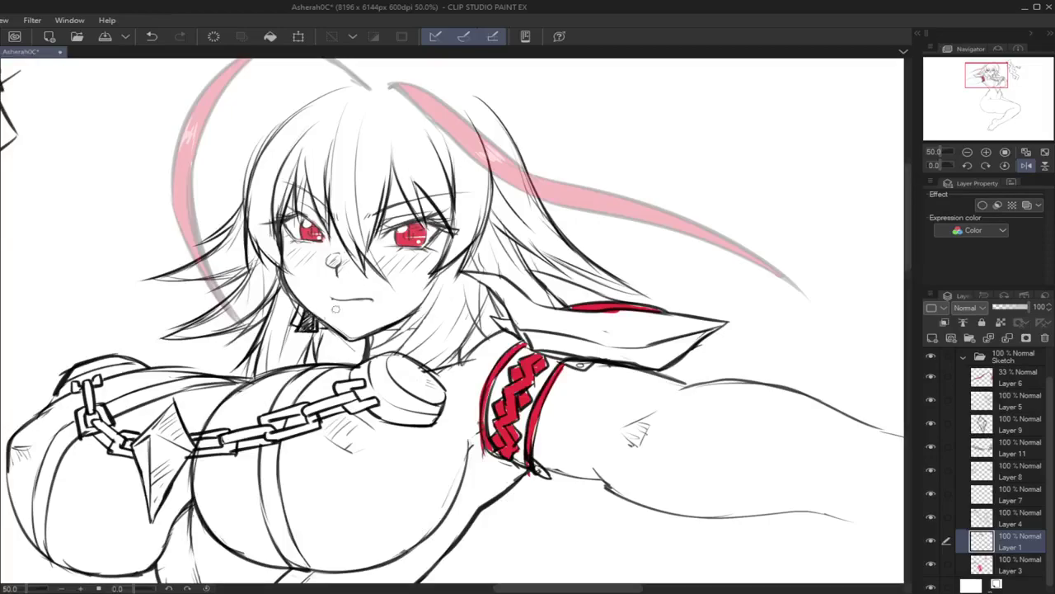
Step: Lasso the mouth on Layer 1 and adjust it with a free transform
{"action": "left_click_drag", "start_coordinate": [389, 288], "coordinate": [337, 311]}
{"action": "key", "text": "ctrl+t"}
{"action": "left_click", "coordinate": [334, 343]}
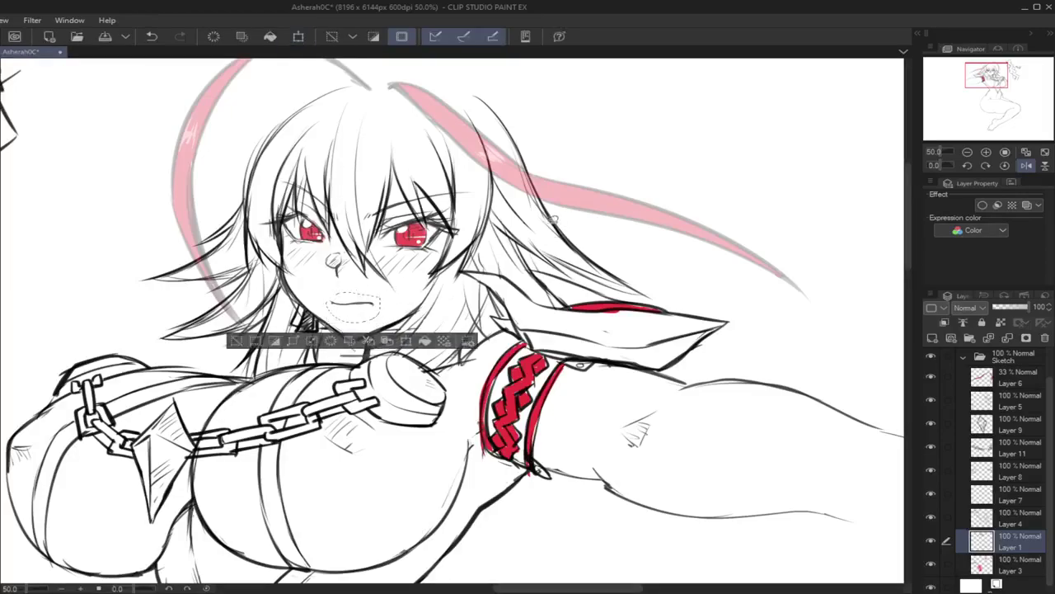
Step: Thicken the upper eyelid line and lashes of the eye on the earring side
{"action": "left_click", "coordinate": [1025, 166]}
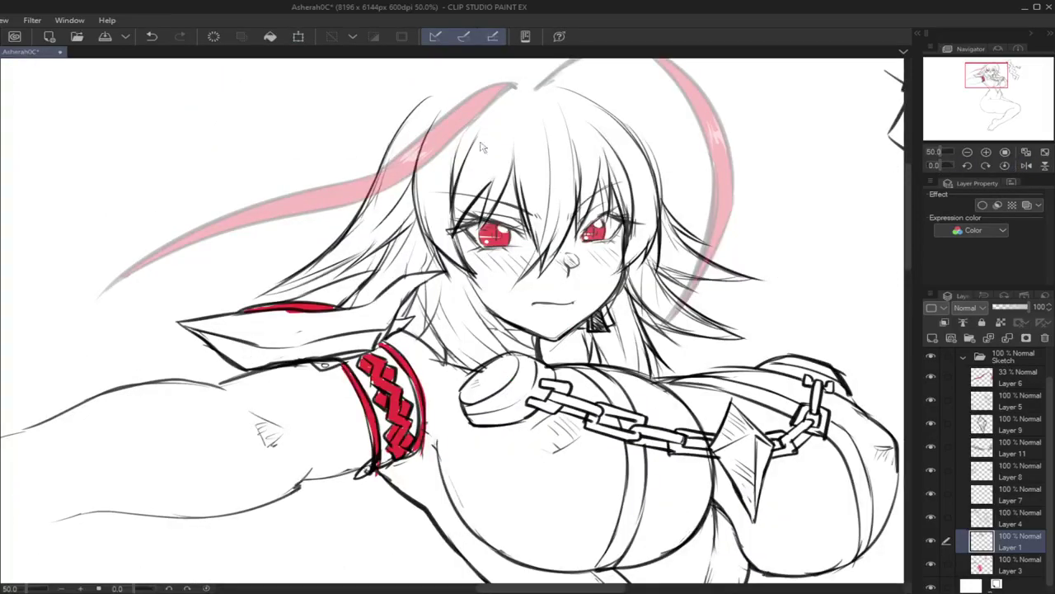
{"action": "mouse_move", "coordinate": [606, 211]}
{"action": "left_mouse_down"}
{"action": "mouse_move", "coordinate": [576, 240]}
{"action": "mouse_move", "coordinate": [639, 222]}
{"action": "mouse_move", "coordinate": [620, 234]}
{"action": "mouse_move", "coordinate": [620, 209]}
{"action": "mouse_move", "coordinate": [629, 221]}
{"action": "mouse_move", "coordinate": [609, 241]}
{"action": "left_mouse_up"}
{"action": "key", "text": "ctrl+z"}
{"action": "key", "text": "ctrl+z"}
{"action": "key", "text": "ctrl+z"}
{"action": "key", "text": "ctrl+z"}
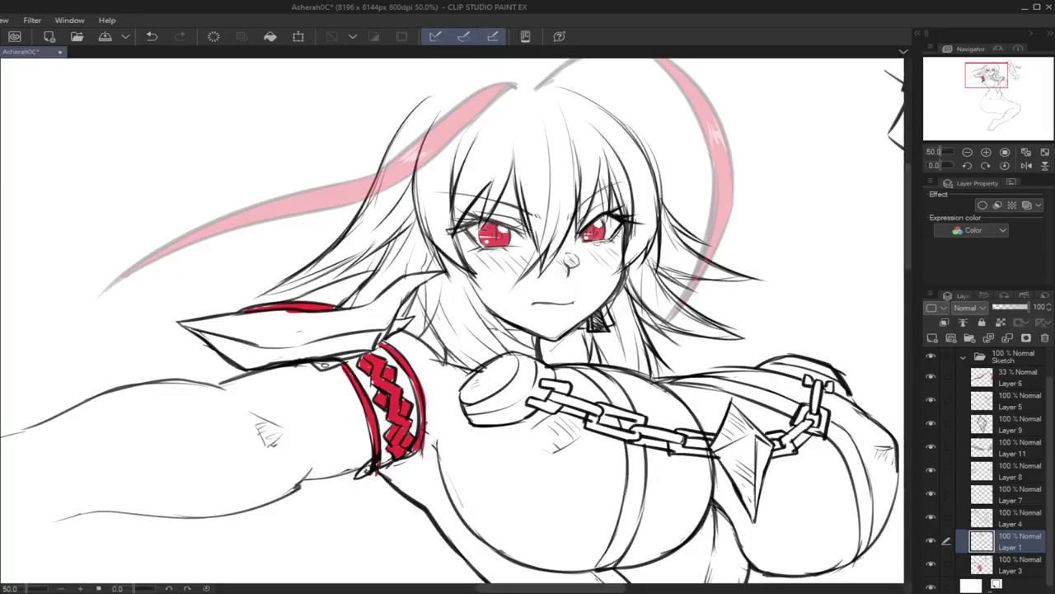
{"action": "key", "text": "ctrl+z"}
Step: Refine the iris of the eye on the earring side and draw a dark slit pupil in it
{"action": "left_click_drag", "start_coordinate": [624, 231], "coordinate": [592, 238]}
{"action": "key", "text": "ctrl+z"}
{"action": "key", "text": "ctrl+z"}
{"action": "left_click_drag", "start_coordinate": [594, 228], "coordinate": [601, 239]}
{"action": "key", "text": "ctrl+z"}
{"action": "key", "text": "ctrl+z"}
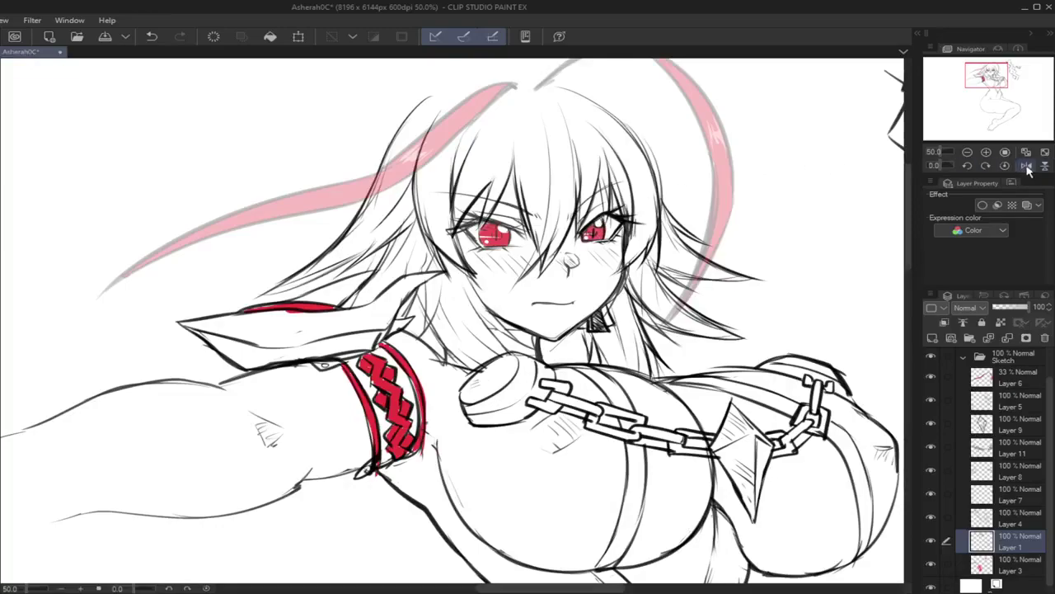
Step: Mirror the canvas view and refine the pupil and lash lines of both eyes with repeated short pen strokes
{"action": "left_click", "coordinate": [1026, 165]}
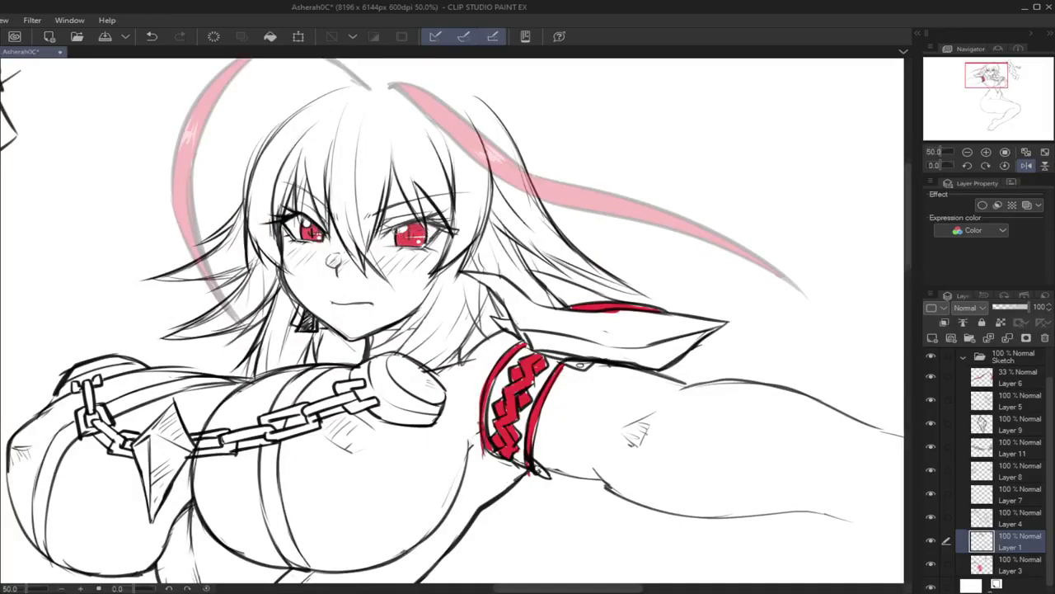
{"action": "left_click_drag", "start_coordinate": [401, 231], "coordinate": [412, 228]}
{"action": "key", "text": "ctrl+z"}
{"action": "key", "text": "ctrl+z"}
{"action": "mouse_move", "coordinate": [444, 212]}
{"action": "left_mouse_down"}
{"action": "mouse_move", "coordinate": [425, 215]}
{"action": "mouse_move", "coordinate": [462, 226]}
{"action": "left_mouse_up"}
{"action": "key", "text": "ctrl+z"}
{"action": "key", "text": "ctrl+z"}
{"action": "left_click_drag", "start_coordinate": [425, 246], "coordinate": [444, 226]}
{"action": "key", "text": "ctrl+z"}
{"action": "left_click_drag", "start_coordinate": [305, 218], "coordinate": [287, 220]}
{"action": "key", "text": "ctrl+z"}
{"action": "left_click_drag", "start_coordinate": [426, 246], "coordinate": [439, 227]}
{"action": "key", "text": "ctrl+z"}
{"action": "key", "text": "ctrl+z"}
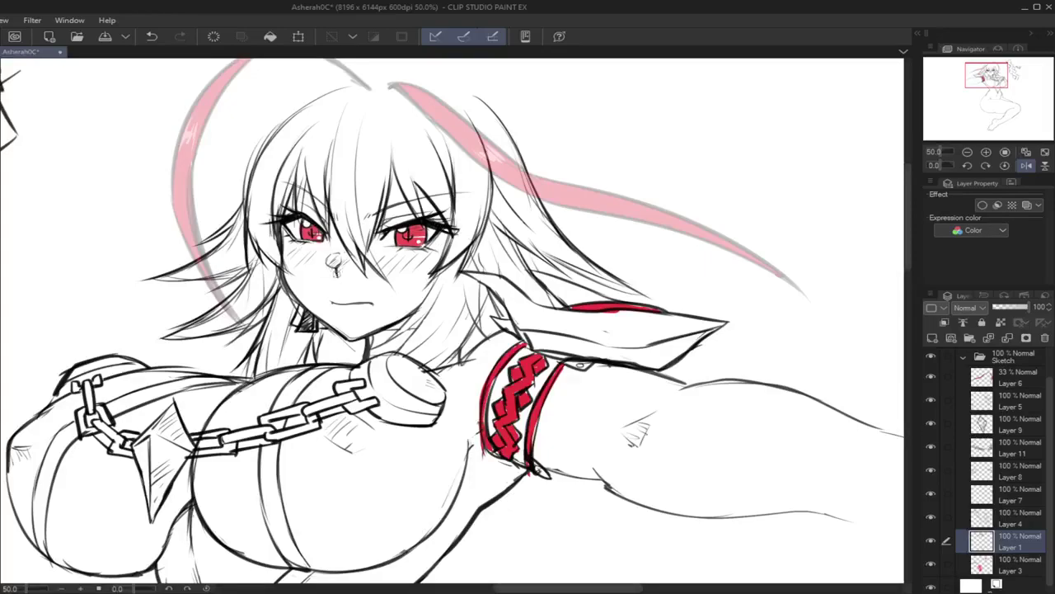
Step: Darken the nose outline and add diagonal blush hatching on both cheeks
{"action": "left_click_drag", "start_coordinate": [328, 255], "coordinate": [337, 269]}
{"action": "key", "text": "ctrl+z"}
{"action": "key", "text": "ctrl+z"}
{"action": "left_click_drag", "start_coordinate": [318, 247], "coordinate": [305, 263]}
{"action": "mouse_move", "coordinate": [395, 254]}
{"action": "left_mouse_down"}
{"action": "mouse_move", "coordinate": [379, 271]}
{"action": "mouse_move", "coordinate": [401, 276]}
{"action": "left_mouse_up"}
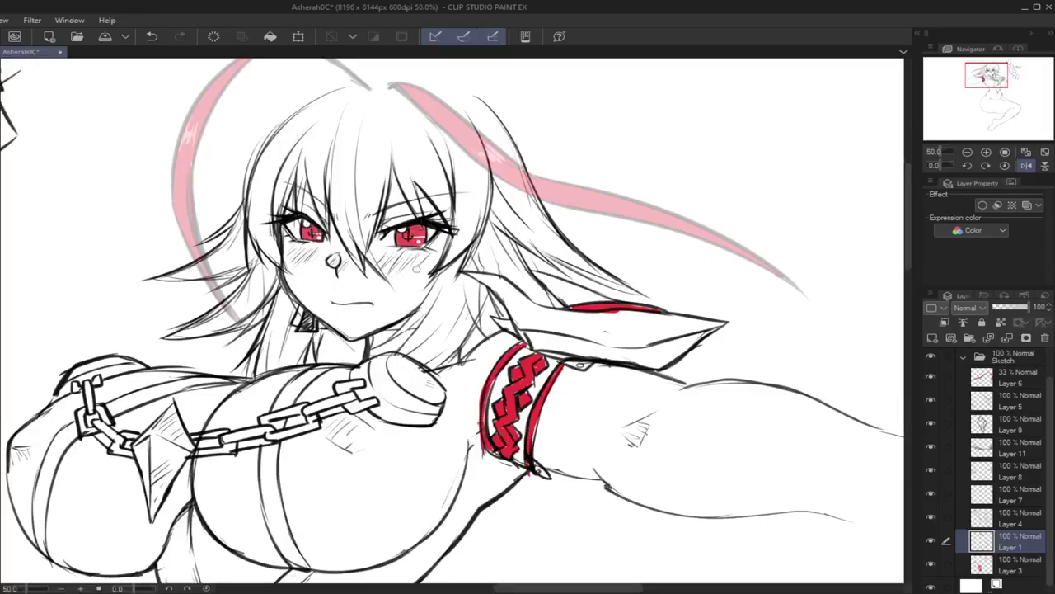
Step: Redraw the eyebrows with darker strokes, checking the face in both mirrored and normal view
{"action": "left_click_drag", "start_coordinate": [381, 212], "coordinate": [453, 194]}
{"action": "key", "text": "ctrl+z"}
{"action": "left_click_drag", "start_coordinate": [376, 213], "coordinate": [460, 193]}
{"action": "key", "text": "ctrl+z"}
{"action": "left_click_drag", "start_coordinate": [376, 213], "coordinate": [470, 190]}
{"action": "left_click", "coordinate": [1026, 165]}
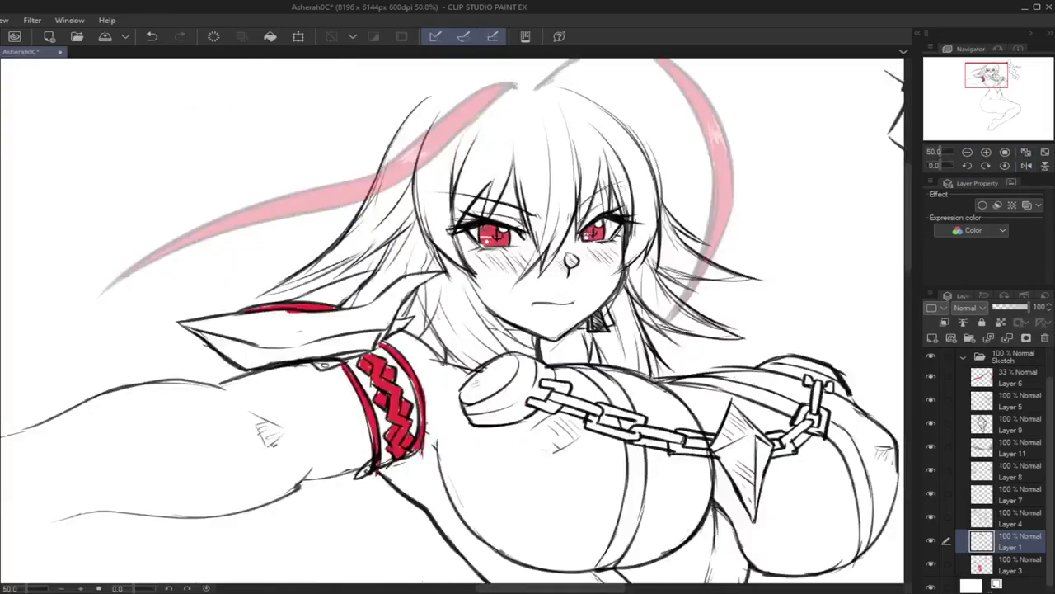
{"action": "mouse_move", "coordinate": [576, 216]}
{"action": "left_mouse_down"}
{"action": "mouse_move", "coordinate": [607, 189]}
{"action": "mouse_move", "coordinate": [572, 217]}
{"action": "left_mouse_up"}
{"action": "key", "text": "ctrl+z"}
{"action": "left_click", "coordinate": [1025, 165]}
Step: Add loose hair strands beside the jaw and neck, between the face and the long pointed ear
{"action": "left_click_drag", "start_coordinate": [440, 275], "coordinate": [382, 340]}
{"action": "key", "text": "ctrl+z"}
{"action": "left_click_drag", "start_coordinate": [439, 293], "coordinate": [393, 351]}
{"action": "key", "text": "ctrl+z"}
{"action": "mouse_move", "coordinate": [431, 312]}
{"action": "left_mouse_down"}
{"action": "mouse_move", "coordinate": [398, 351]}
{"action": "mouse_move", "coordinate": [407, 361]}
{"action": "left_mouse_up"}
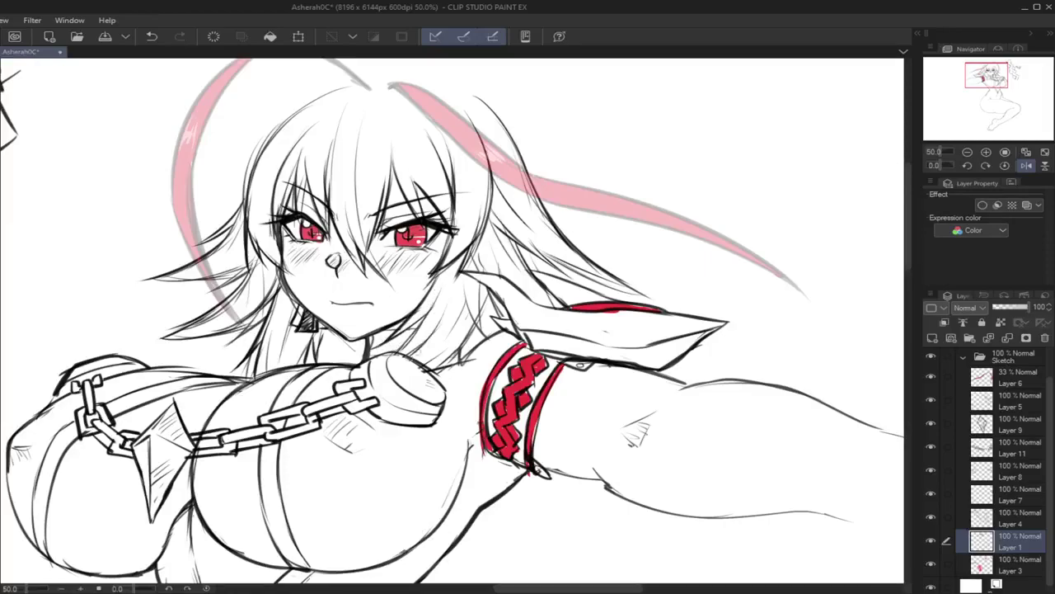
{"action": "left_click_drag", "start_coordinate": [462, 306], "coordinate": [433, 371]}
{"action": "mouse_move", "coordinate": [446, 310]}
{"action": "left_mouse_down"}
{"action": "mouse_move", "coordinate": [439, 370]}
{"action": "mouse_move", "coordinate": [460, 343]}
{"action": "mouse_move", "coordinate": [459, 365]}
{"action": "mouse_move", "coordinate": [419, 356]}
{"action": "left_mouse_up"}
{"action": "key", "text": "ctrl+z"}
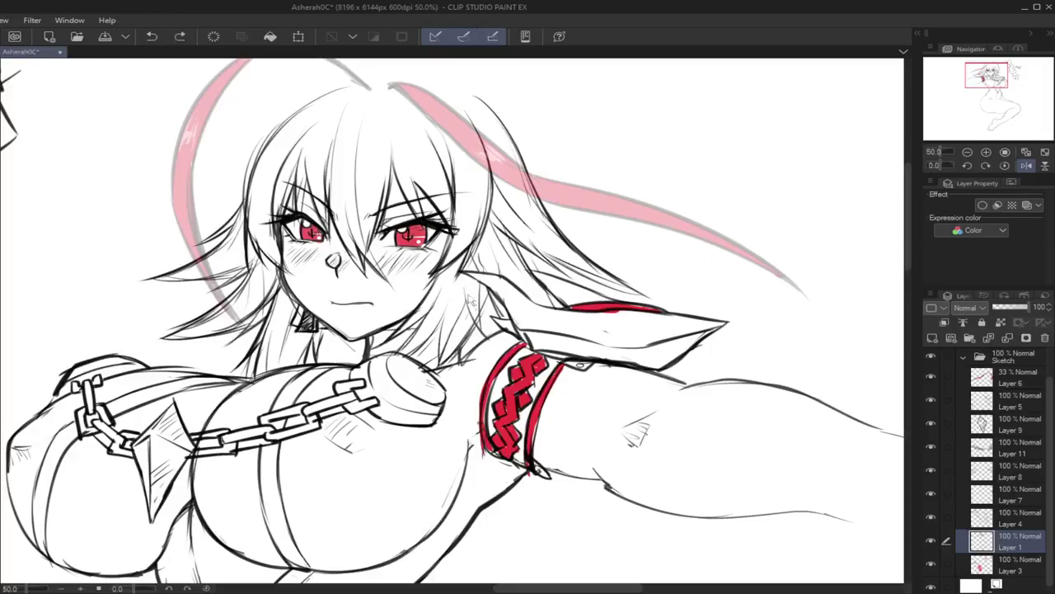
{"action": "left_click_drag", "start_coordinate": [480, 285], "coordinate": [480, 338]}
{"action": "mouse_move", "coordinate": [474, 280]}
{"action": "left_mouse_down"}
{"action": "mouse_move", "coordinate": [502, 313]}
{"action": "mouse_move", "coordinate": [492, 304]}
{"action": "mouse_move", "coordinate": [502, 303]}
{"action": "left_mouse_up"}
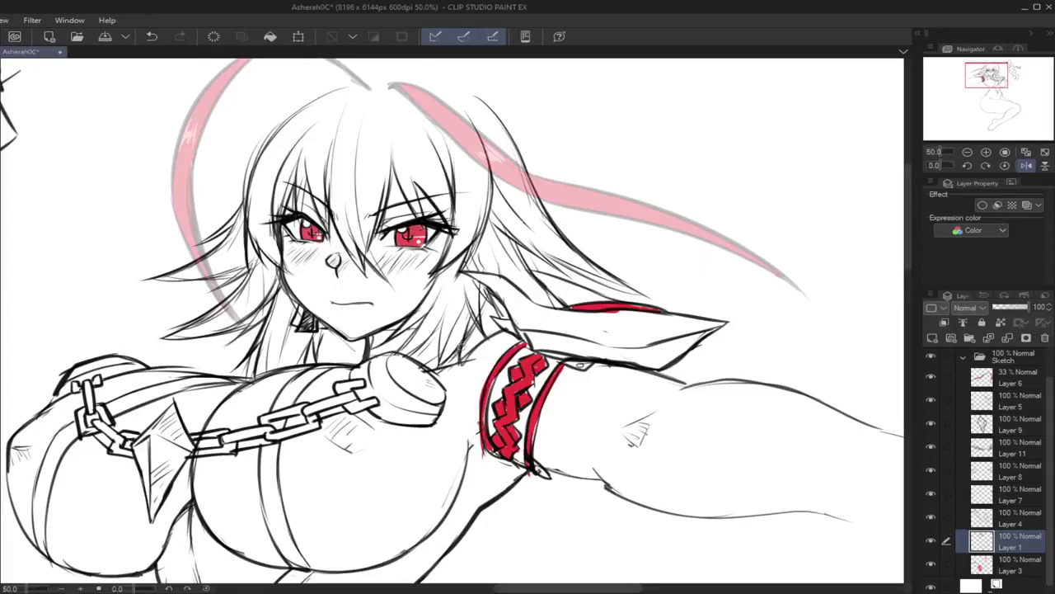
{"action": "mouse_move", "coordinate": [457, 321]}
{"action": "left_mouse_down"}
{"action": "mouse_move", "coordinate": [451, 367]}
{"action": "mouse_move", "coordinate": [456, 353]}
{"action": "left_mouse_up"}
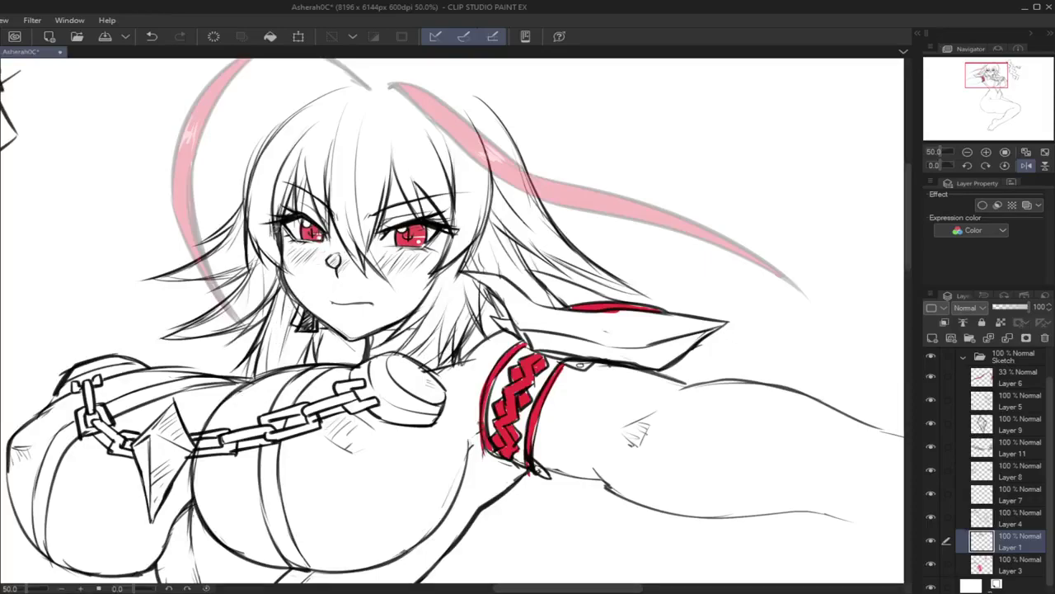
Step: Refine the hair beside the face and add long thin strands through the fringe above the eyes
{"action": "left_click_drag", "start_coordinate": [280, 225], "coordinate": [284, 262]}
{"action": "key", "text": "ctrl+z"}
{"action": "left_click_drag", "start_coordinate": [279, 224], "coordinate": [282, 263]}
{"action": "key", "text": "ctrl+z"}
{"action": "mouse_move", "coordinate": [282, 219]}
{"action": "left_mouse_down"}
{"action": "mouse_move", "coordinate": [286, 259]}
{"action": "mouse_move", "coordinate": [281, 251]}
{"action": "left_mouse_up"}
{"action": "key", "text": "ctrl+z"}
{"action": "left_click_drag", "start_coordinate": [304, 147], "coordinate": [303, 214]}
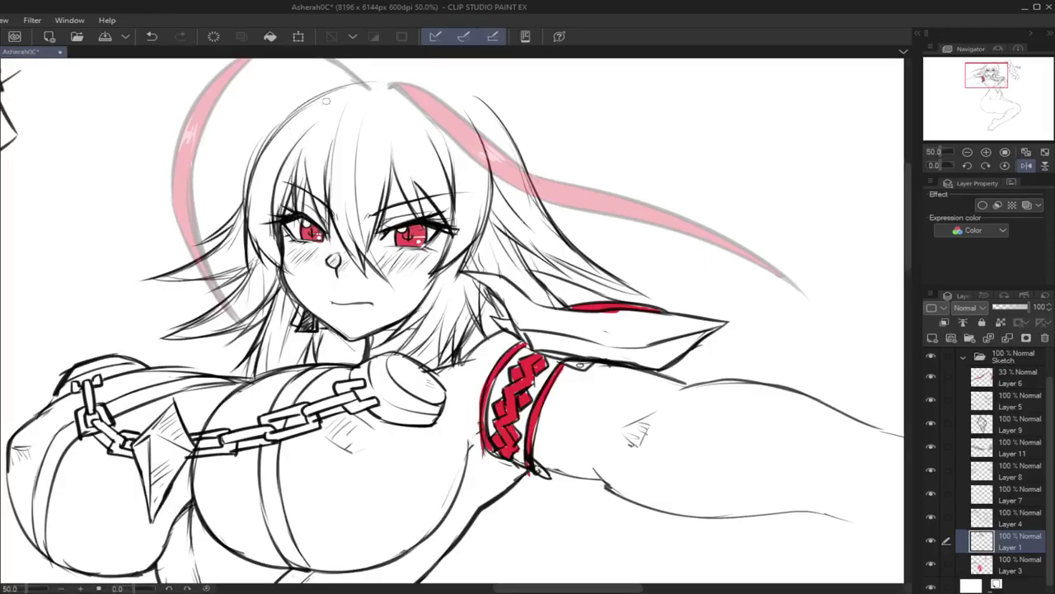
{"action": "mouse_move", "coordinate": [360, 98]}
{"action": "left_mouse_down"}
{"action": "mouse_move", "coordinate": [329, 162]}
{"action": "mouse_move", "coordinate": [342, 117]}
{"action": "mouse_move", "coordinate": [329, 168]}
{"action": "left_mouse_up"}
{"action": "key", "text": "ctrl+z"}
{"action": "key", "text": "ctrl+z"}
{"action": "left_click_drag", "start_coordinate": [391, 122], "coordinate": [391, 186]}
{"action": "left_click_drag", "start_coordinate": [406, 125], "coordinate": [444, 208]}
{"action": "key", "text": "ctrl+z"}
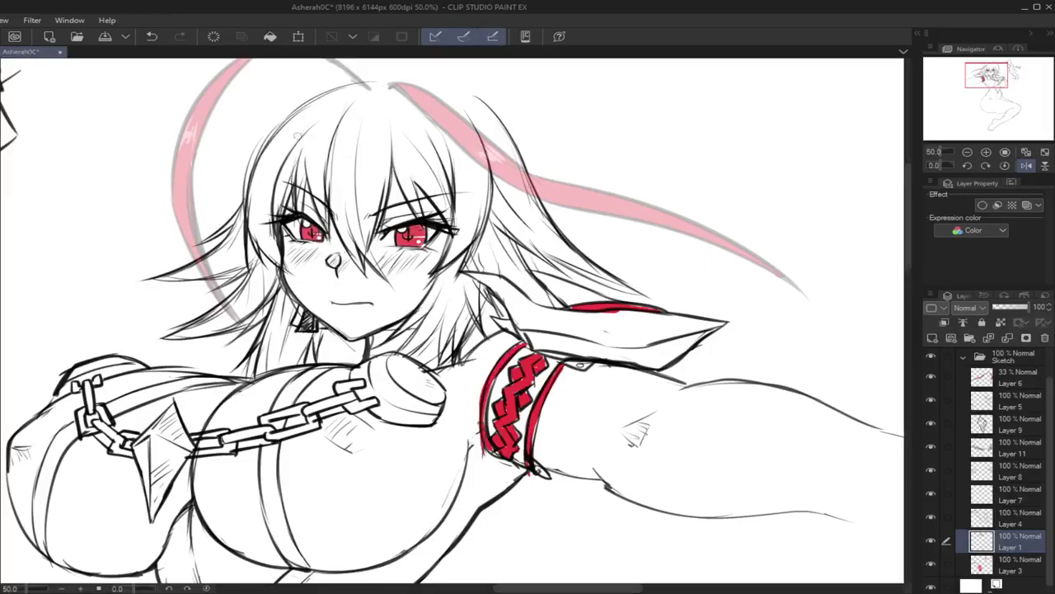
Step: Sketch short texture strokes across the crown and the outer side of the hair
{"action": "left_click_drag", "start_coordinate": [303, 116], "coordinate": [281, 141]}
{"action": "mouse_move", "coordinate": [301, 126]}
{"action": "left_mouse_down"}
{"action": "mouse_move", "coordinate": [280, 146]}
{"action": "mouse_move", "coordinate": [417, 174]}
{"action": "left_mouse_up"}
{"action": "left_click_drag", "start_coordinate": [409, 148], "coordinate": [419, 163]}
{"action": "key", "text": "ctrl+z"}
{"action": "key", "text": "ctrl+z"}
{"action": "mouse_move", "coordinate": [413, 147]}
{"action": "left_mouse_down"}
{"action": "mouse_move", "coordinate": [427, 164]}
{"action": "mouse_move", "coordinate": [464, 175]}
{"action": "mouse_move", "coordinate": [468, 164]}
{"action": "mouse_move", "coordinate": [483, 178]}
{"action": "left_mouse_up"}
{"action": "left_click_drag", "start_coordinate": [489, 137], "coordinate": [500, 166]}
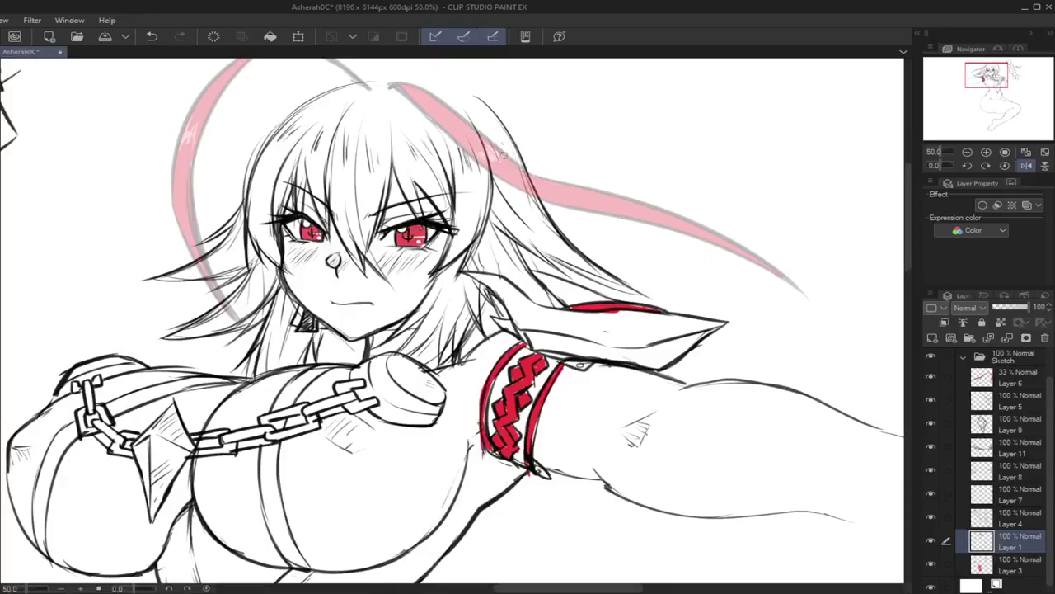
Step: Return the canvas to normal orientation and raise Layer 6 with the red antennae to 100% opacity
{"action": "left_click", "coordinate": [1025, 167]}
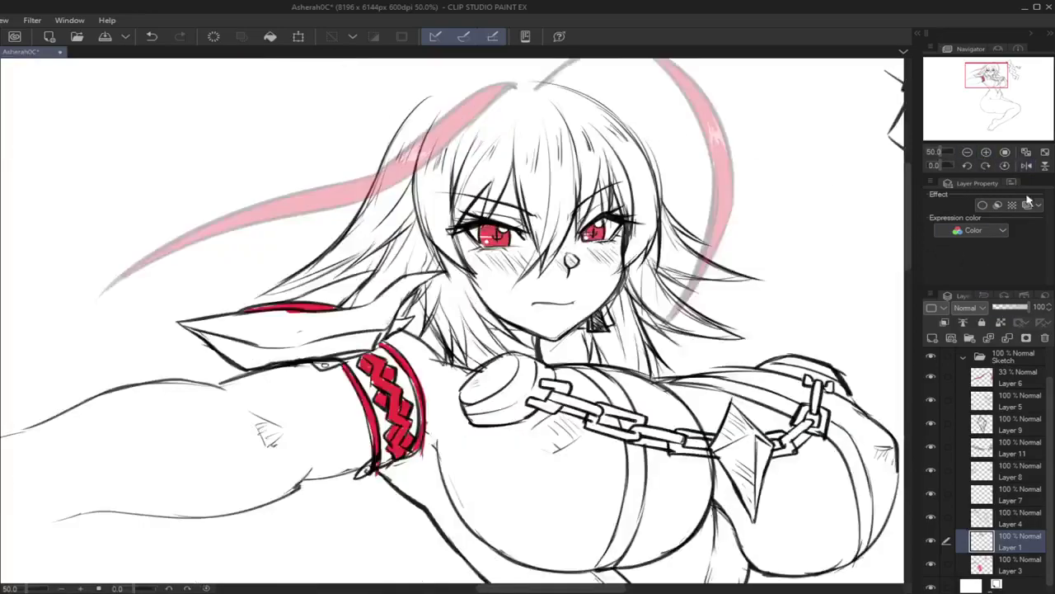
{"action": "left_click", "coordinate": [1019, 381]}
{"action": "left_click", "coordinate": [1027, 307]}
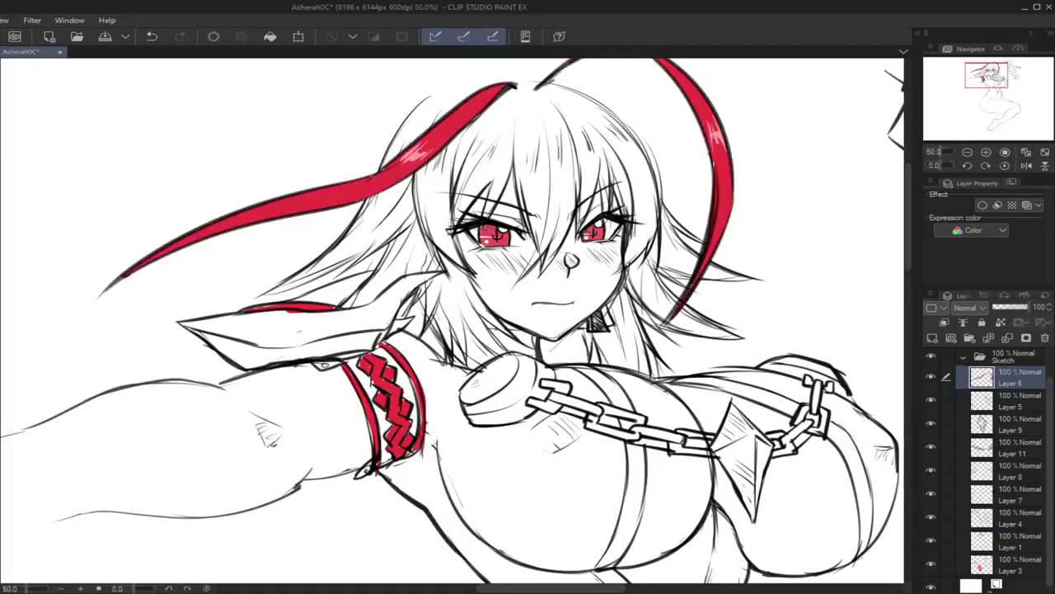
Step: Examine the overall pose and proportions of the whole figure at a smaller scale and in mirrored view
{"action": "left_click_drag", "start_coordinate": [940, 154], "coordinate": [938, 154]}
{"action": "left_click_drag", "start_coordinate": [976, 104], "coordinate": [999, 87]}
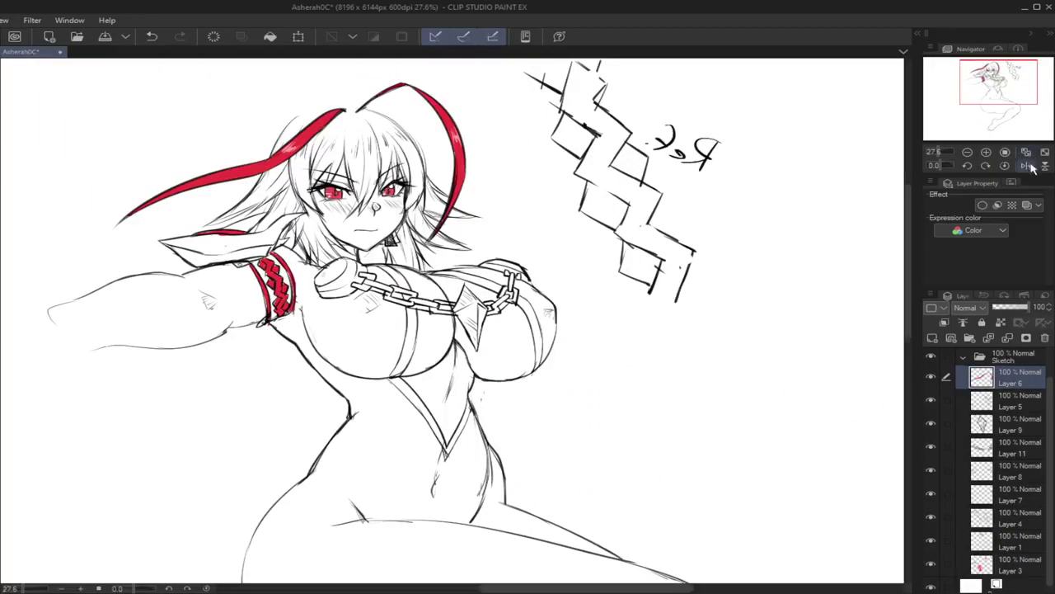
{"action": "left_click", "coordinate": [1026, 165]}
{"action": "left_click_drag", "start_coordinate": [940, 153], "coordinate": [935, 153]}
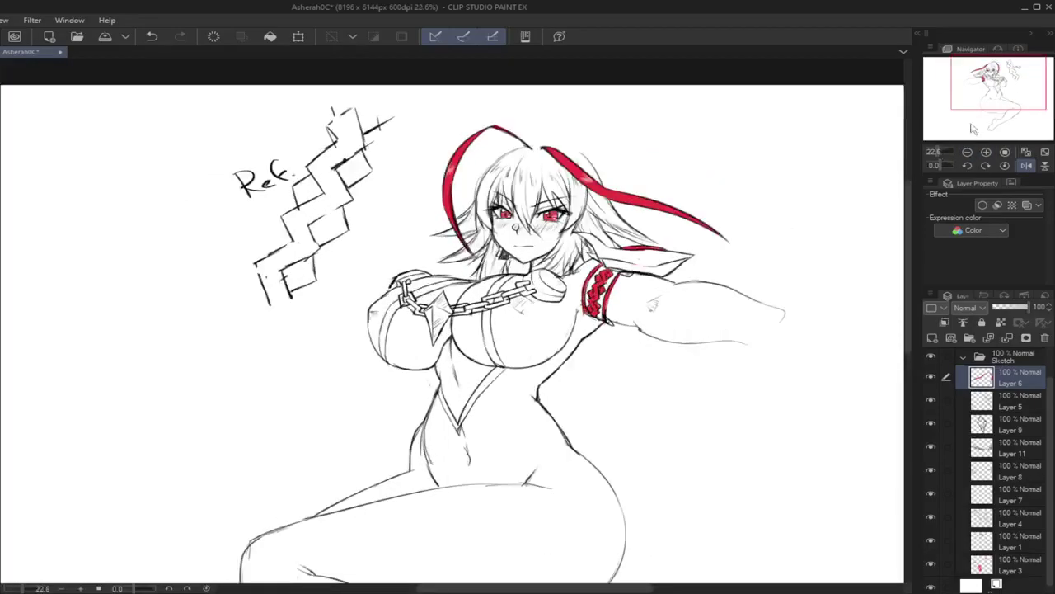
{"action": "left_click_drag", "start_coordinate": [981, 93], "coordinate": [983, 103]}
{"action": "left_click_drag", "start_coordinate": [967, 99], "coordinate": [969, 95]}
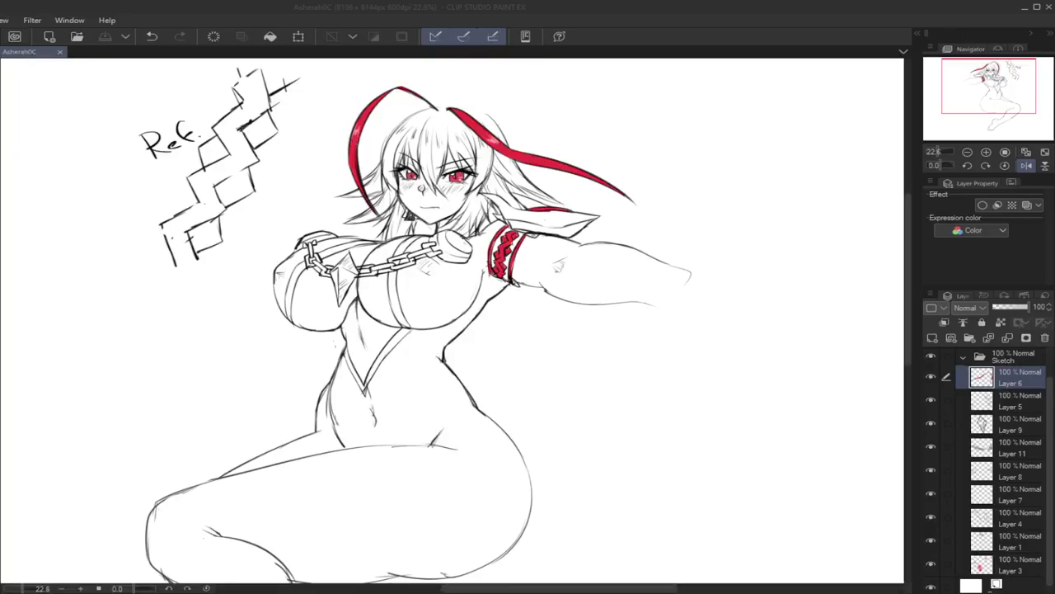
{"action": "scroll", "coordinate": [393, 238], "scroll_direction": "down", "scroll_amount": 5}
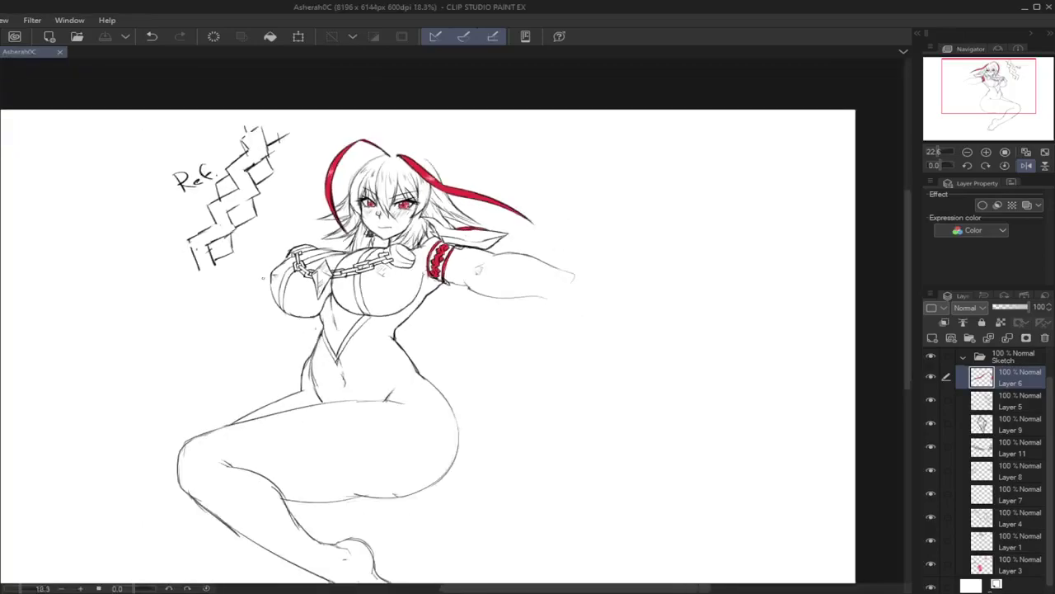
{"action": "scroll", "coordinate": [478, 330], "scroll_direction": "up", "scroll_amount": 3}
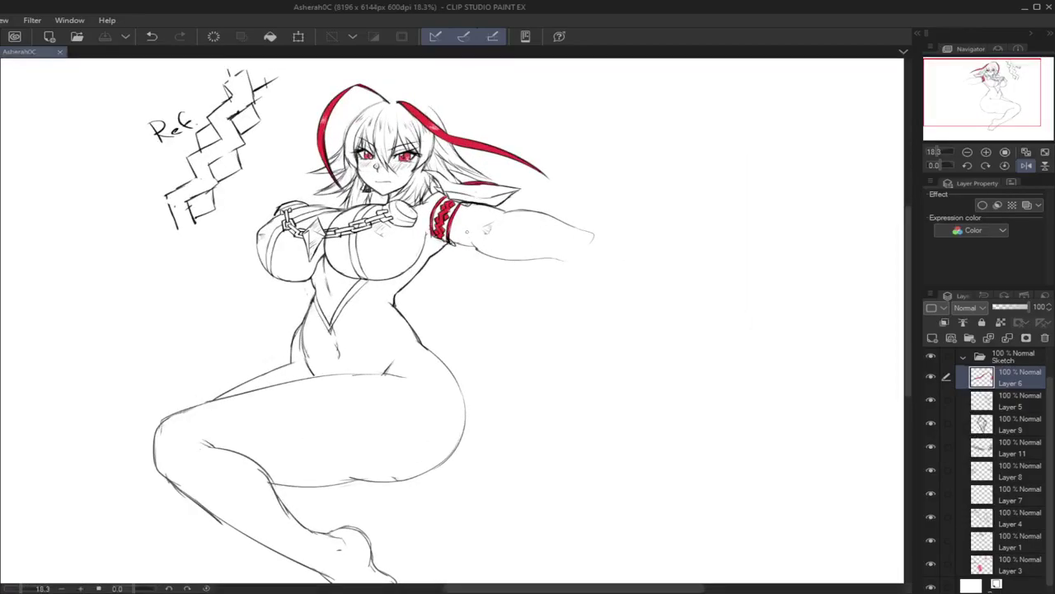
Step: On Layer 1, redraw the outer hip curve and the underside of the thigh slightly inside the old outline
{"action": "left_click", "coordinate": [993, 517]}
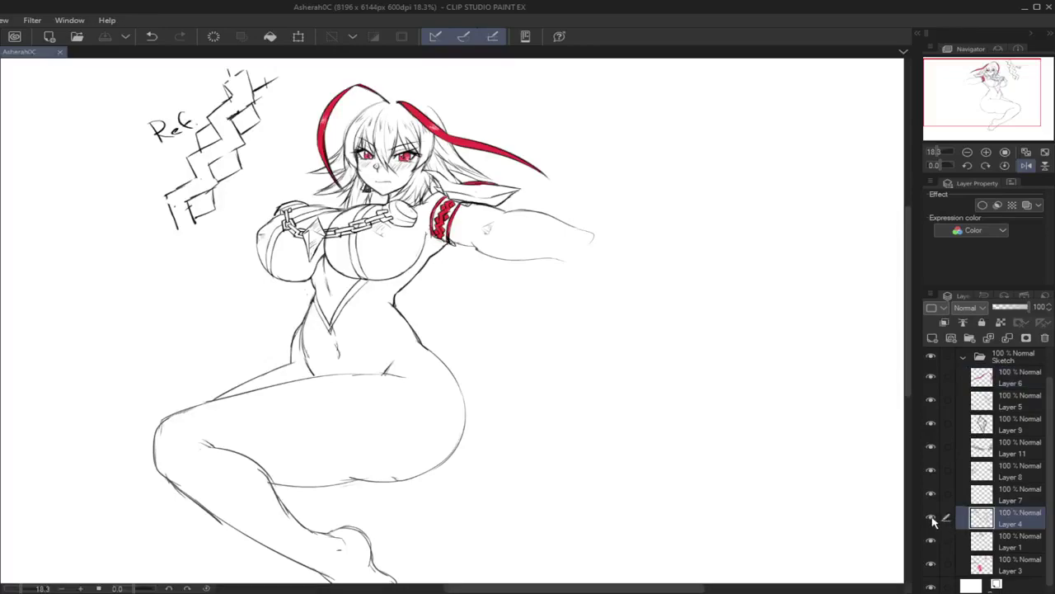
{"action": "left_click", "coordinate": [931, 517]}
{"action": "left_click", "coordinate": [931, 517]}
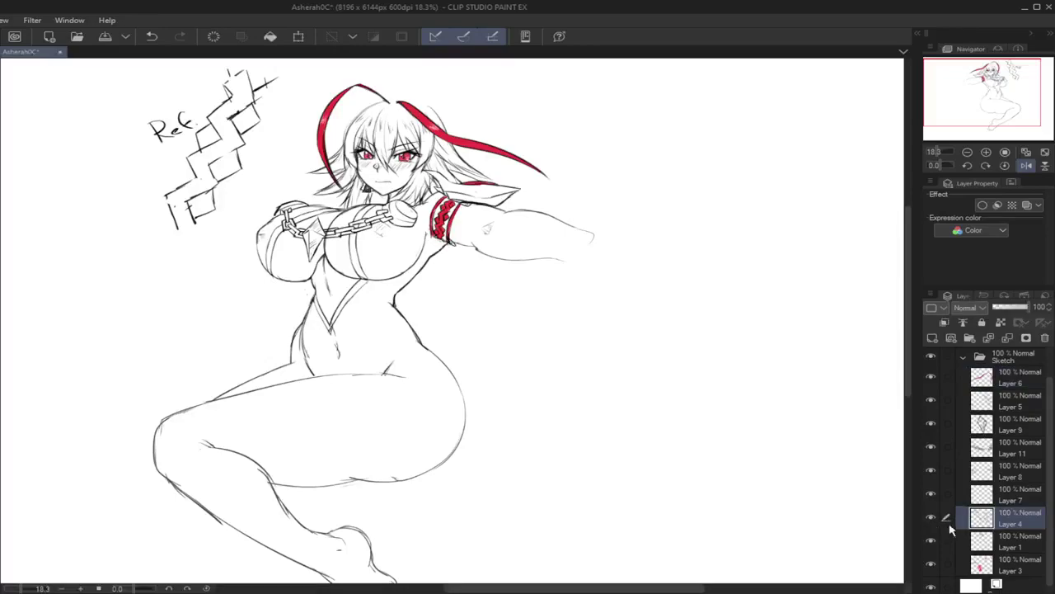
{"action": "left_click", "coordinate": [990, 541]}
{"action": "left_click", "coordinate": [1027, 165]}
{"action": "mouse_move", "coordinate": [989, 98]}
{"action": "left_mouse_down"}
{"action": "mouse_move", "coordinate": [983, 110]}
{"action": "mouse_move", "coordinate": [1007, 107]}
{"action": "left_mouse_up"}
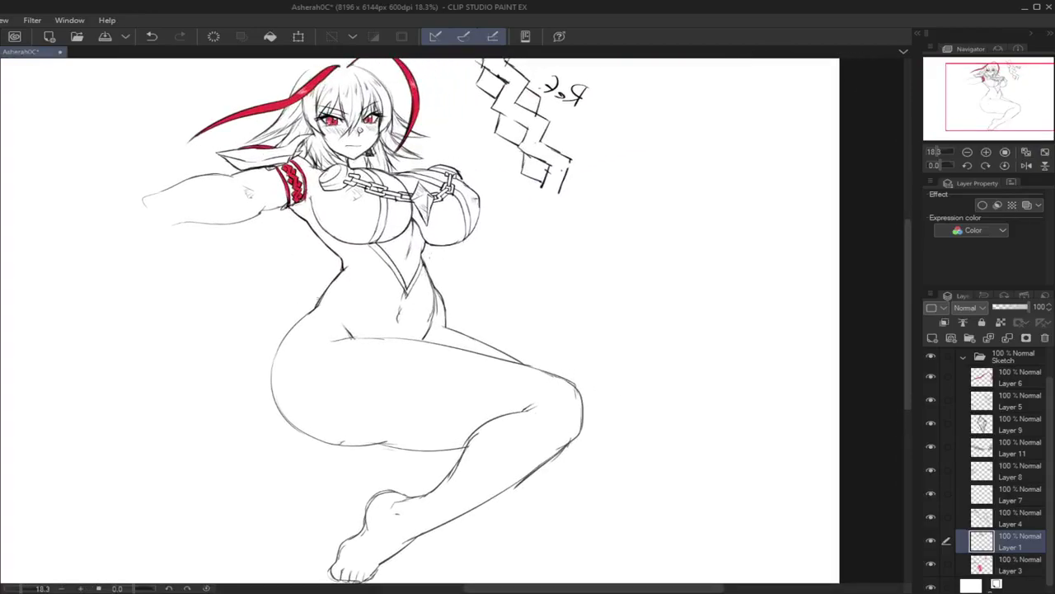
{"action": "mouse_move", "coordinate": [305, 316]}
{"action": "left_mouse_down"}
{"action": "mouse_move", "coordinate": [342, 263]}
{"action": "mouse_move", "coordinate": [318, 308]}
{"action": "mouse_move", "coordinate": [286, 333]}
{"action": "mouse_move", "coordinate": [273, 387]}
{"action": "mouse_move", "coordinate": [328, 430]}
{"action": "left_mouse_up"}
{"action": "key", "text": "ctrl+z"}
{"action": "key", "text": "ctrl+z"}
{"action": "key", "text": "ctrl+z"}
{"action": "mouse_move", "coordinate": [274, 381]}
{"action": "left_mouse_down"}
{"action": "mouse_move", "coordinate": [369, 440]}
{"action": "mouse_move", "coordinate": [467, 447]}
{"action": "left_mouse_up"}
{"action": "key", "text": "ctrl+z"}
{"action": "left_click_drag", "start_coordinate": [366, 435], "coordinate": [465, 443]}
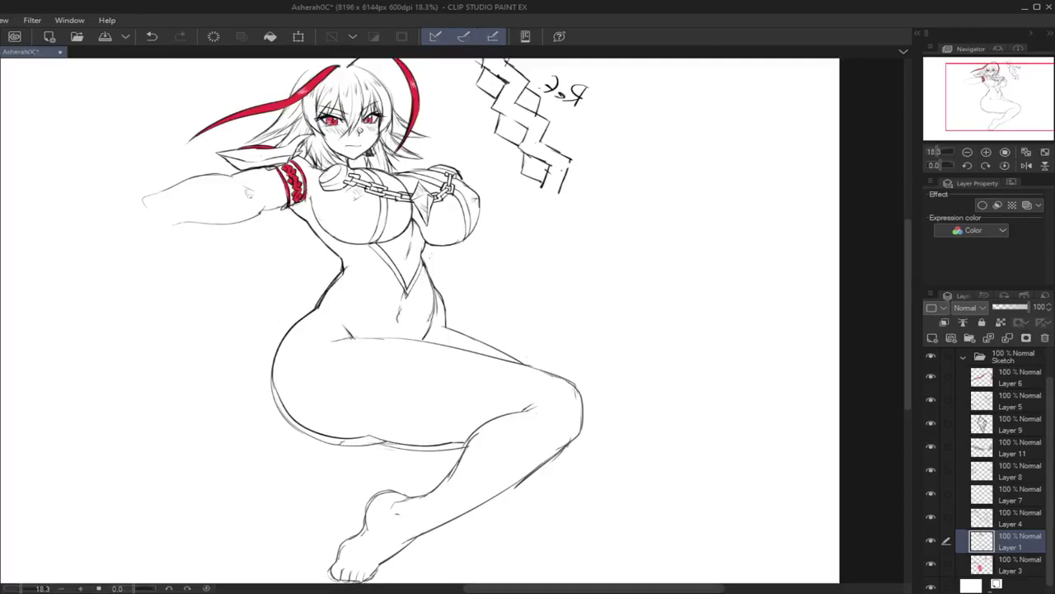
Step: Erase the old outline around the buttock and along the underside of the thigh
{"action": "left_click_drag", "start_coordinate": [269, 379], "coordinate": [287, 427]}
{"action": "mouse_move", "coordinate": [274, 361]}
{"action": "left_mouse_down"}
{"action": "mouse_move", "coordinate": [311, 423]}
{"action": "mouse_move", "coordinate": [298, 416]}
{"action": "mouse_move", "coordinate": [341, 443]}
{"action": "mouse_move", "coordinate": [388, 443]}
{"action": "mouse_move", "coordinate": [337, 445]}
{"action": "mouse_move", "coordinate": [284, 420]}
{"action": "mouse_move", "coordinate": [363, 446]}
{"action": "mouse_move", "coordinate": [440, 446]}
{"action": "mouse_move", "coordinate": [349, 453]}
{"action": "mouse_move", "coordinate": [281, 426]}
{"action": "mouse_move", "coordinate": [313, 440]}
{"action": "left_mouse_up"}
{"action": "key", "text": "ctrl+z"}
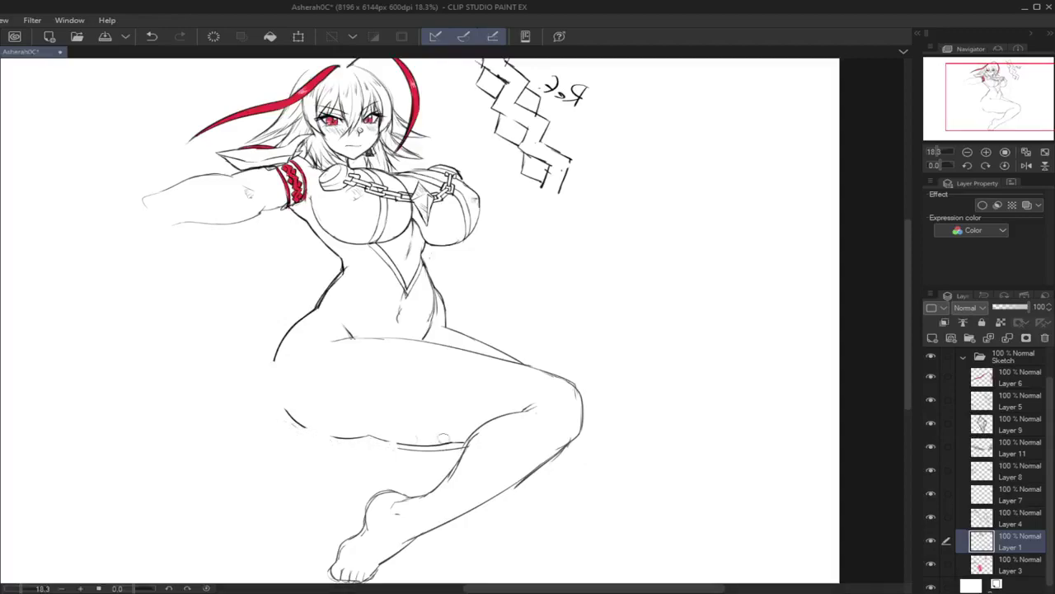
{"action": "left_click_drag", "start_coordinate": [398, 449], "coordinate": [455, 447]}
Step: Redraw the buttock curve and thigh underside as one clean dark contour and strengthen the line behind the knee
{"action": "left_click_drag", "start_coordinate": [275, 357], "coordinate": [284, 404]}
{"action": "key", "text": "ctrl+z"}
{"action": "left_click_drag", "start_coordinate": [275, 360], "coordinate": [292, 419]}
{"action": "left_click_drag", "start_coordinate": [275, 356], "coordinate": [290, 419]}
{"action": "key", "text": "ctrl+z"}
{"action": "left_click_drag", "start_coordinate": [273, 352], "coordinate": [292, 419]}
{"action": "key", "text": "ctrl+z"}
{"action": "left_click_drag", "start_coordinate": [276, 360], "coordinate": [273, 383]}
{"action": "left_click_drag", "start_coordinate": [302, 426], "coordinate": [361, 439]}
{"action": "key", "text": "ctrl+z"}
{"action": "left_click_drag", "start_coordinate": [299, 424], "coordinate": [441, 445]}
{"action": "key", "text": "ctrl+z"}
{"action": "left_click_drag", "start_coordinate": [523, 410], "coordinate": [473, 440]}
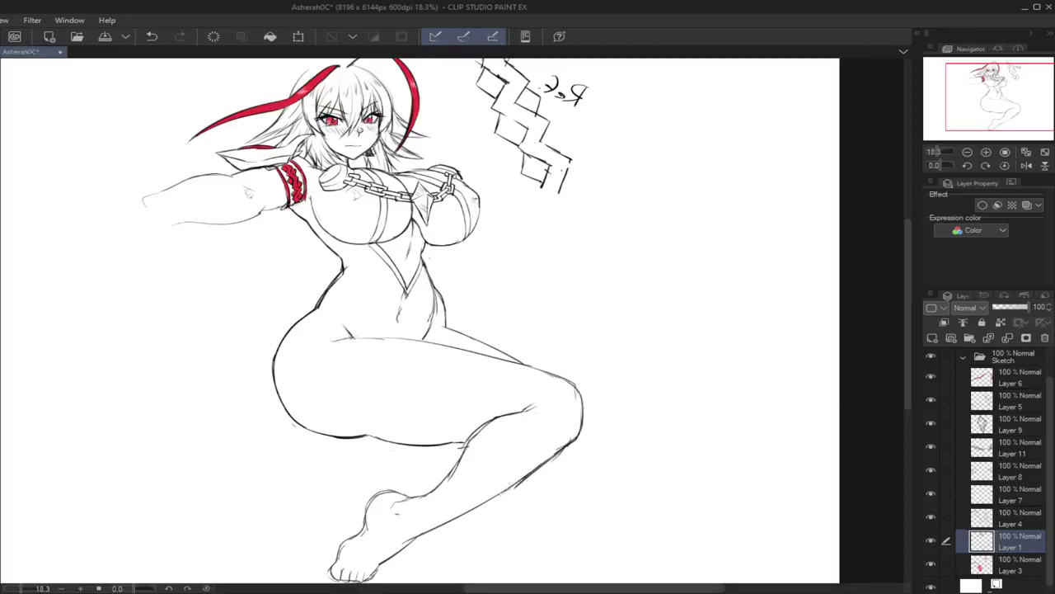
Step: Mirror the view and sketch the far leg's knee and shin showing behind the near leg
{"action": "left_click", "coordinate": [1030, 167]}
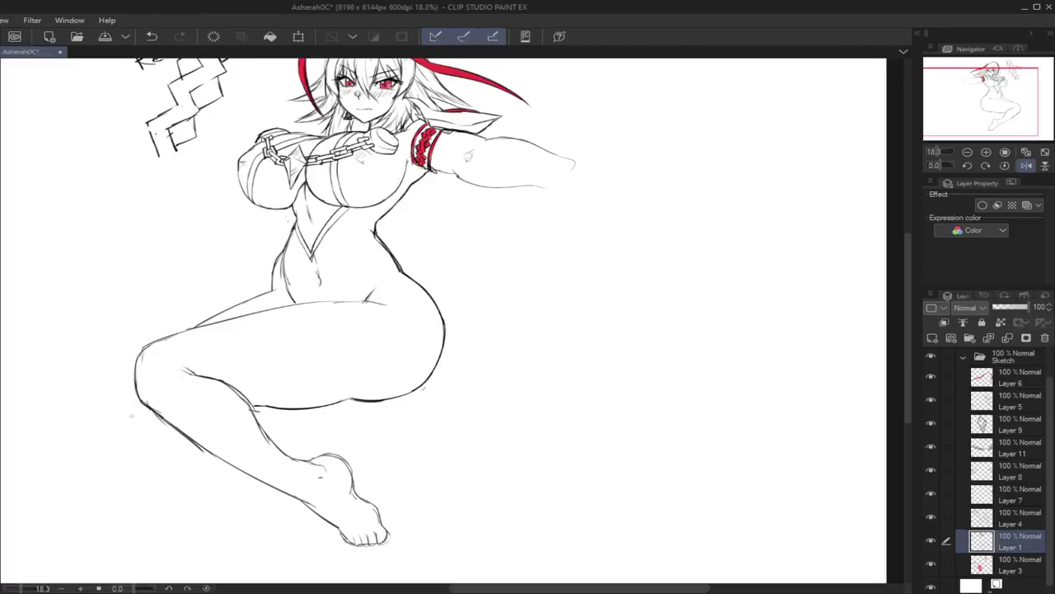
{"action": "key", "text": "ctrl+z"}
{"action": "mouse_move", "coordinate": [176, 333]}
{"action": "left_mouse_down"}
{"action": "mouse_move", "coordinate": [112, 389]}
{"action": "mouse_move", "coordinate": [117, 427]}
{"action": "mouse_move", "coordinate": [159, 456]}
{"action": "left_mouse_up"}
{"action": "key", "text": "ctrl+z"}
{"action": "mouse_move", "coordinate": [115, 422]}
{"action": "left_mouse_down"}
{"action": "mouse_move", "coordinate": [125, 438]}
{"action": "mouse_move", "coordinate": [232, 468]}
{"action": "mouse_move", "coordinate": [287, 508]}
{"action": "left_mouse_up"}
{"action": "key", "text": "ctrl+z"}
{"action": "key", "text": "ctrl+z"}
{"action": "left_click_drag", "start_coordinate": [246, 476], "coordinate": [276, 488]}
{"action": "mouse_move", "coordinate": [133, 370]}
{"action": "left_mouse_down"}
{"action": "mouse_move", "coordinate": [120, 377]}
{"action": "mouse_move", "coordinate": [119, 430]}
{"action": "mouse_move", "coordinate": [231, 467]}
{"action": "left_mouse_up"}
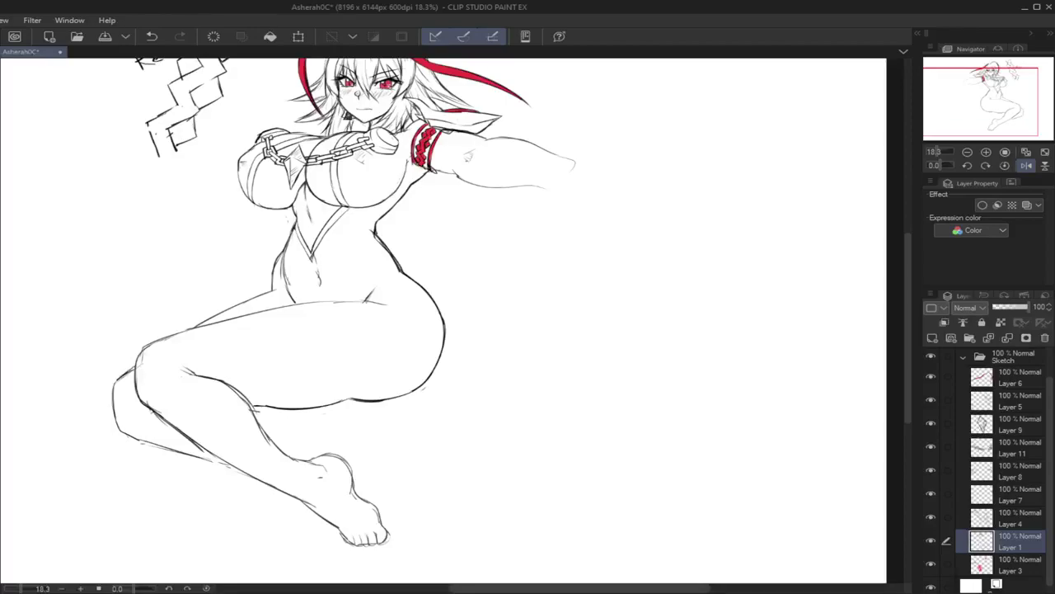
Step: Touch up the crease line where the near thigh meets the hip, and review it in unmirrored view
{"action": "left_click_drag", "start_coordinate": [168, 336], "coordinate": [139, 360]}
{"action": "key", "text": "ctrl+z"}
{"action": "left_click_drag", "start_coordinate": [327, 302], "coordinate": [403, 309]}
{"action": "left_click_drag", "start_coordinate": [1002, 122], "coordinate": [999, 116]}
{"action": "left_click", "coordinate": [1028, 165]}
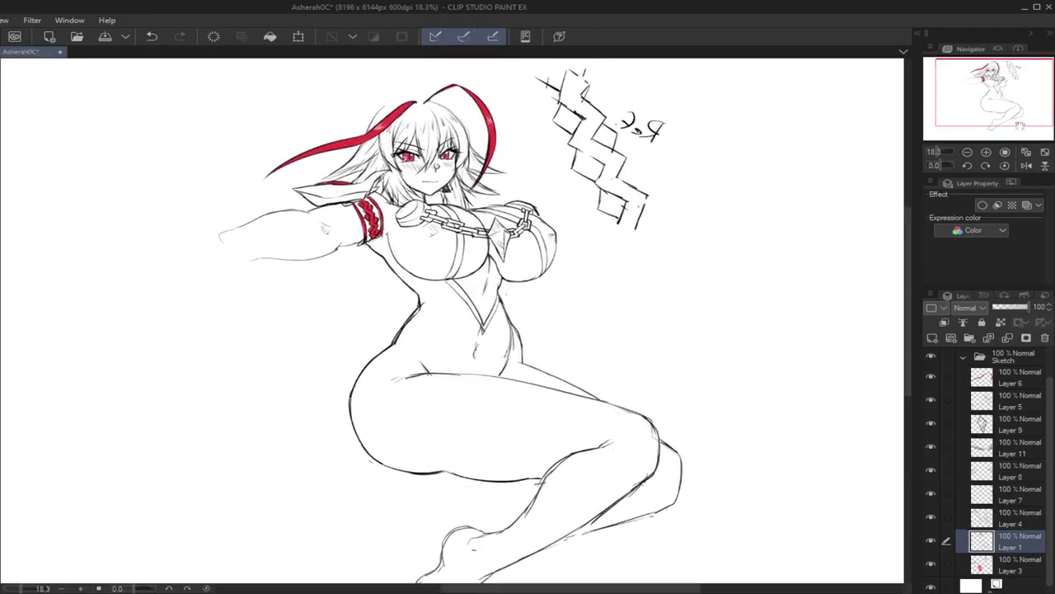
Step: Add a new raster layer above Layer 1 and move it above Layer 4 in the Sketch folder
{"action": "left_click", "coordinate": [933, 337]}
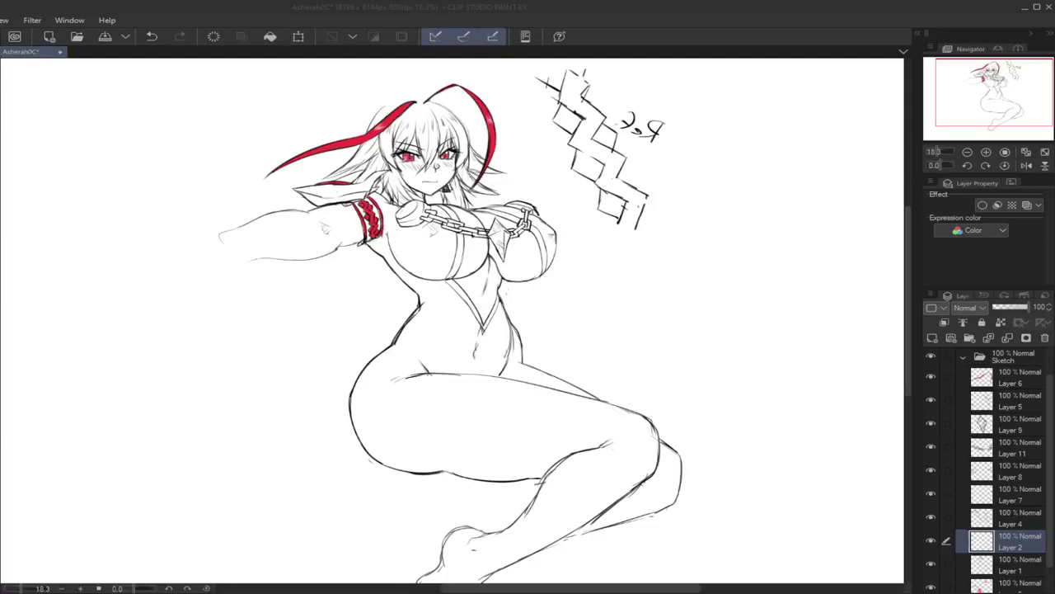
{"action": "left_click", "coordinate": [1026, 165]}
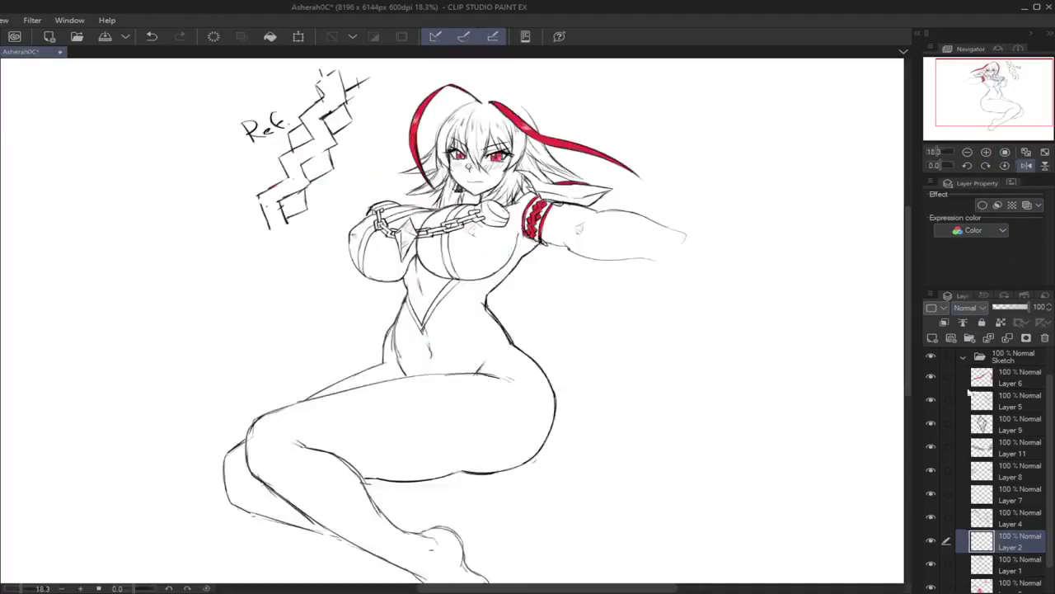
{"action": "left_click", "coordinate": [931, 541]}
{"action": "left_click", "coordinate": [931, 541]}
{"action": "left_click_drag", "start_coordinate": [1013, 528], "coordinate": [996, 551]}
Step: Lasso the "Ref." zigzag pattern on Layer 5 and paste it onto a separate layer
{"action": "left_click", "coordinate": [931, 400]}
{"action": "left_click", "coordinate": [931, 400]}
{"action": "left_click", "coordinate": [981, 404]}
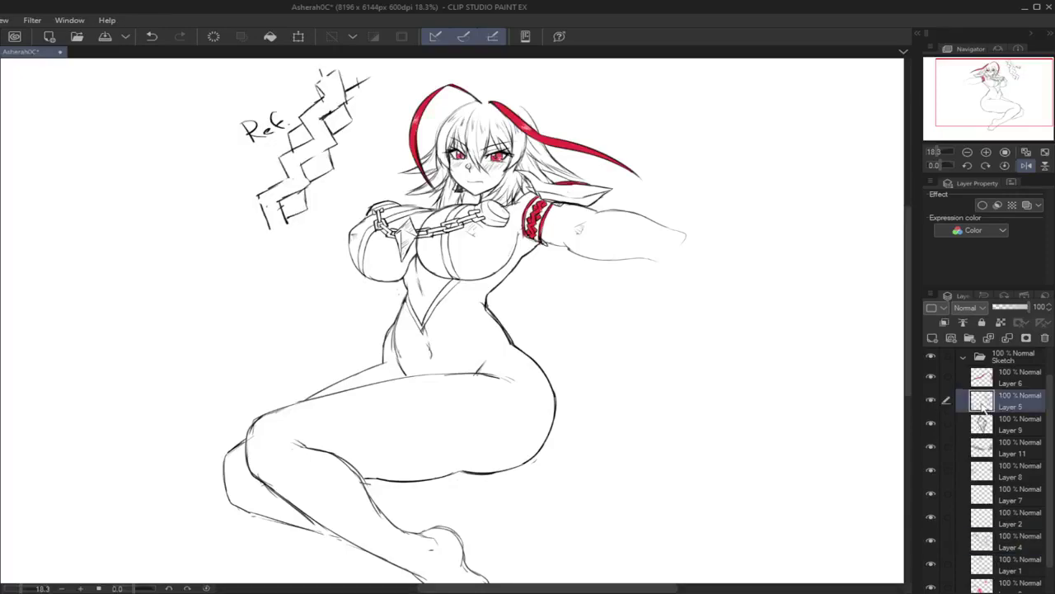
{"action": "mouse_move", "coordinate": [272, 77]}
{"action": "left_mouse_down"}
{"action": "mouse_move", "coordinate": [236, 235]}
{"action": "mouse_move", "coordinate": [419, 56]}
{"action": "mouse_move", "coordinate": [326, 55]}
{"action": "left_mouse_up"}
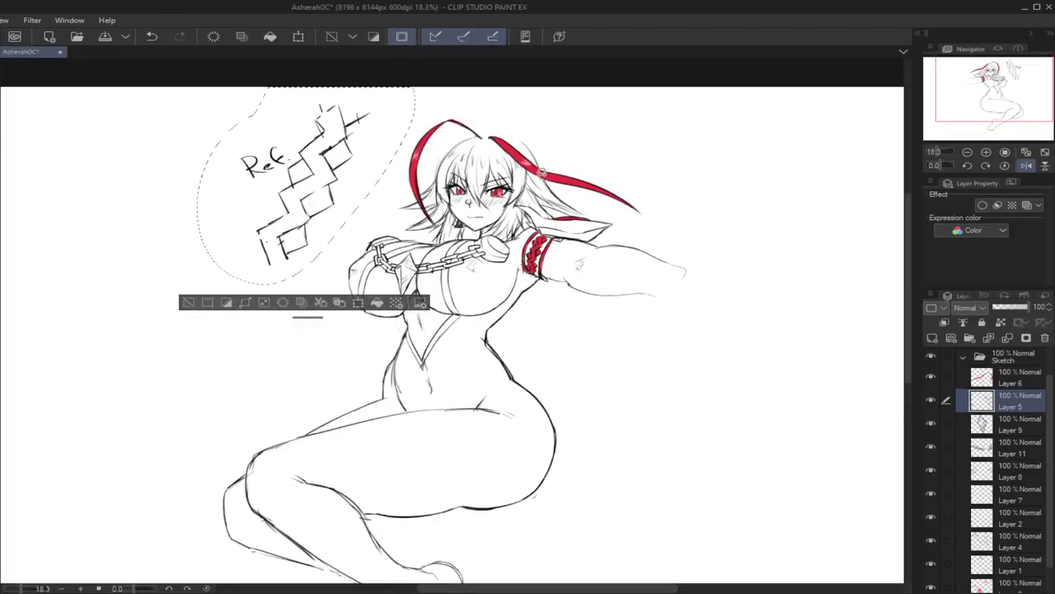
{"action": "key", "text": "Delete"}
{"action": "key", "text": "ctrl+z"}
{"action": "key", "text": "ctrl+v"}
{"action": "left_click", "coordinate": [989, 418]}
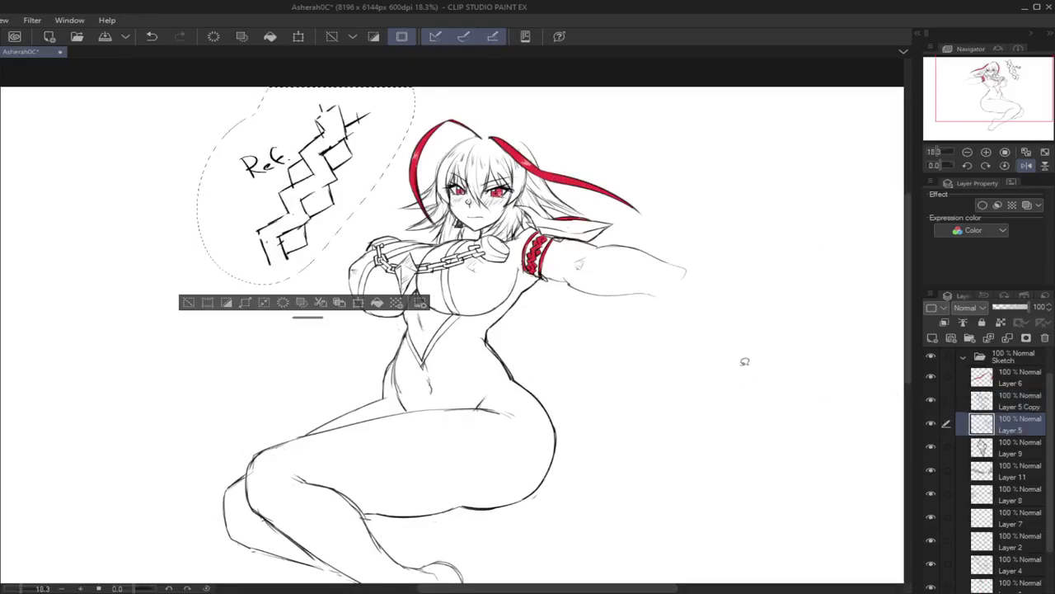
Step: Merge Layers 9, 11, 8, 7, 2 and 4 down into Layer 1 and check the merged layer's content
{"action": "left_click", "coordinate": [990, 447]}
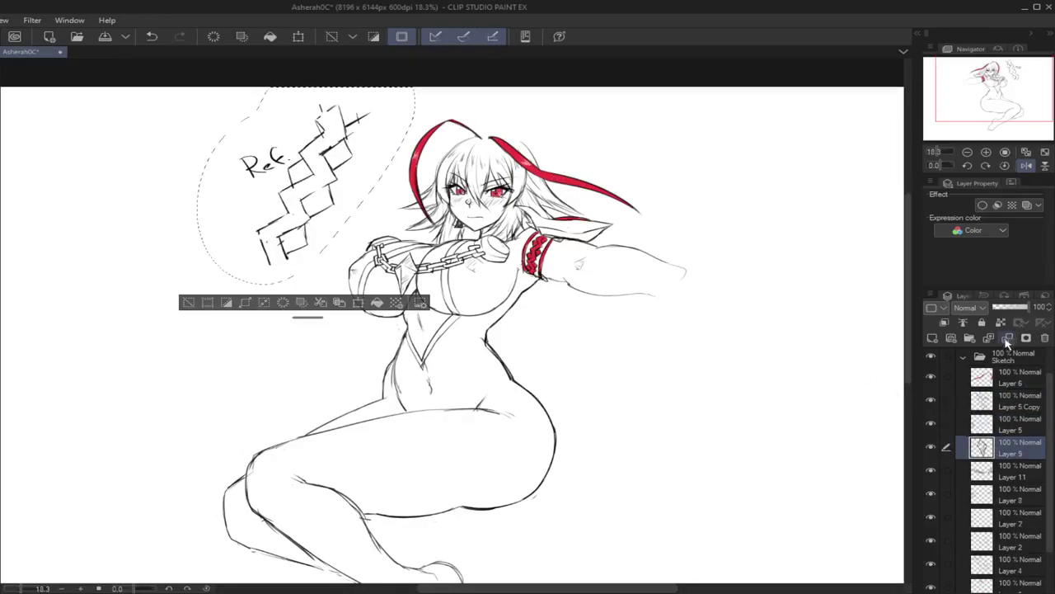
{"action": "left_click", "coordinate": [1006, 340]}
{"action": "left_click", "coordinate": [1006, 339]}
{"action": "left_click", "coordinate": [1007, 340]}
{"action": "left_click", "coordinate": [1007, 339]}
{"action": "left_click", "coordinate": [1007, 339]}
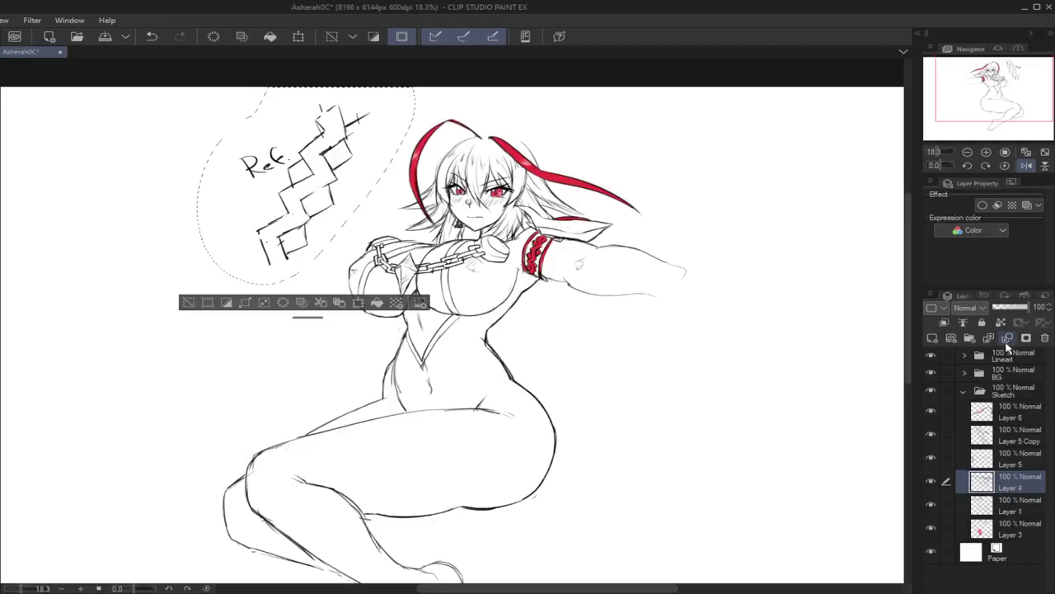
{"action": "left_click", "coordinate": [1008, 339]}
{"action": "left_click", "coordinate": [930, 483]}
{"action": "left_click", "coordinate": [930, 483]}
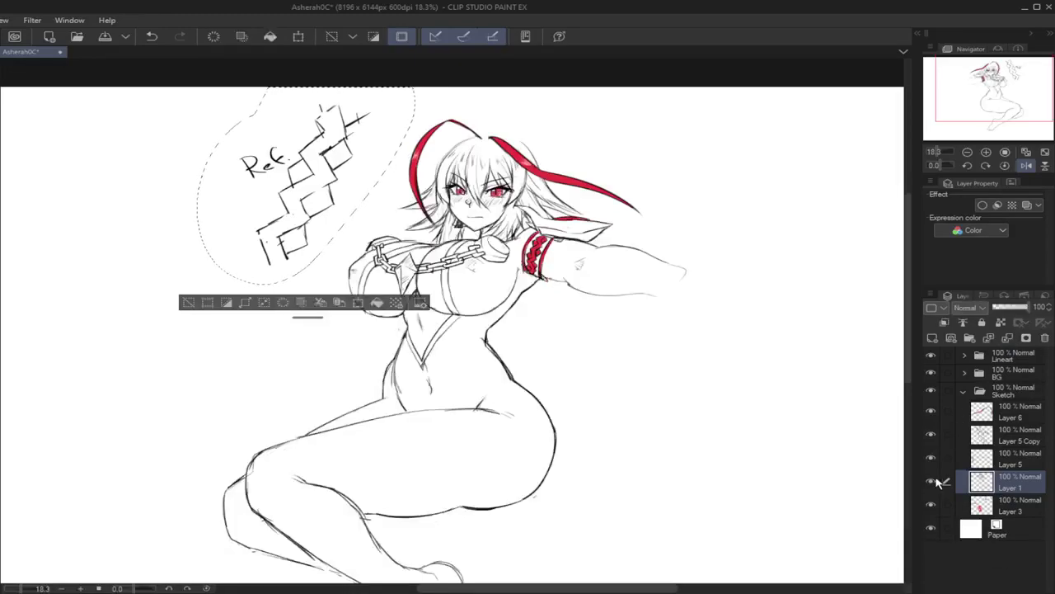
Step: Clear the selection and move all the Sketch folder artwork slightly lower and sideways on the canvas
{"action": "key", "text": "ctrl+d"}
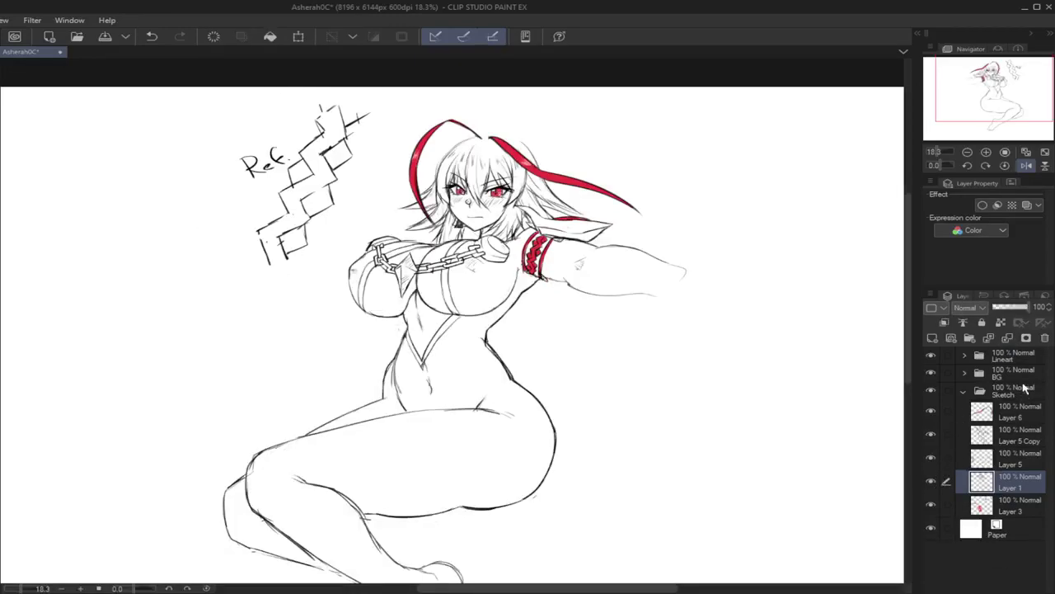
{"action": "left_click", "coordinate": [1023, 389]}
{"action": "left_click", "coordinate": [1027, 154]}
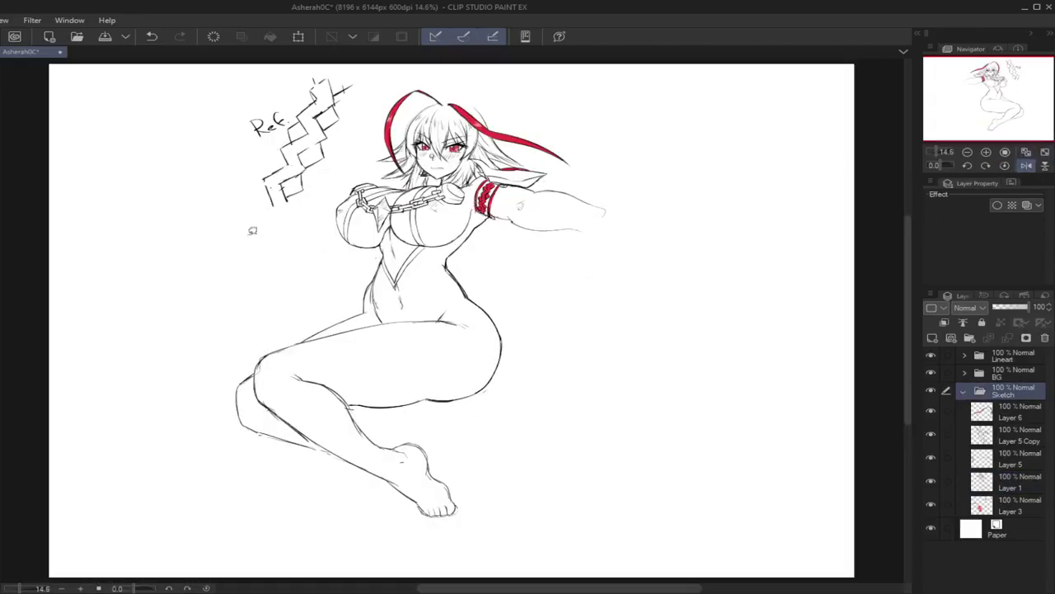
{"action": "mouse_move", "coordinate": [429, 313]}
{"action": "left_mouse_down"}
{"action": "mouse_move", "coordinate": [438, 331]}
{"action": "mouse_move", "coordinate": [455, 325]}
{"action": "left_mouse_up"}
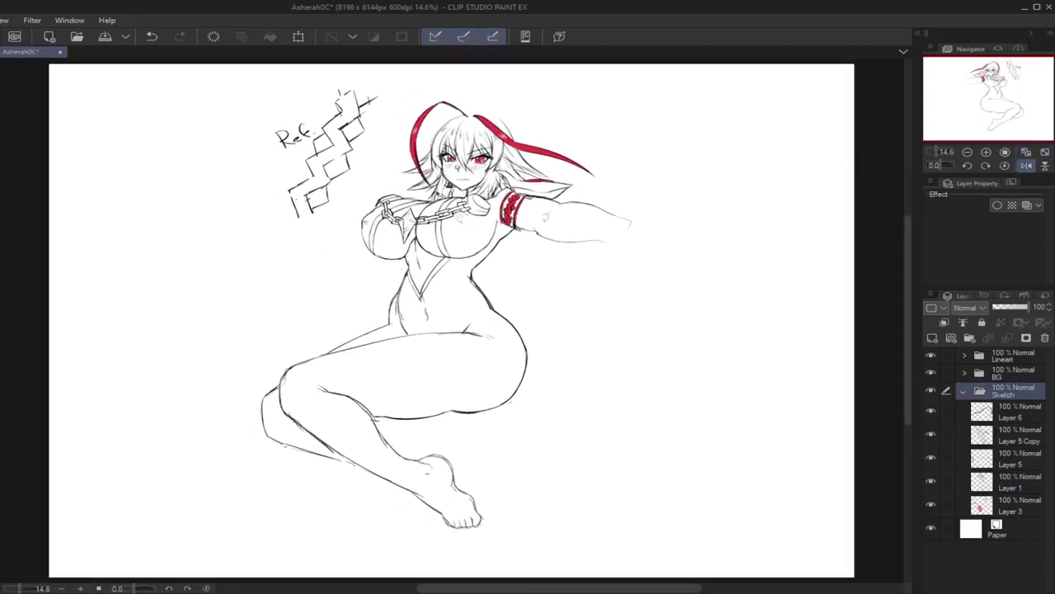
{"action": "left_click", "coordinate": [1026, 164]}
{"action": "left_click_drag", "start_coordinate": [982, 106], "coordinate": [993, 111]}
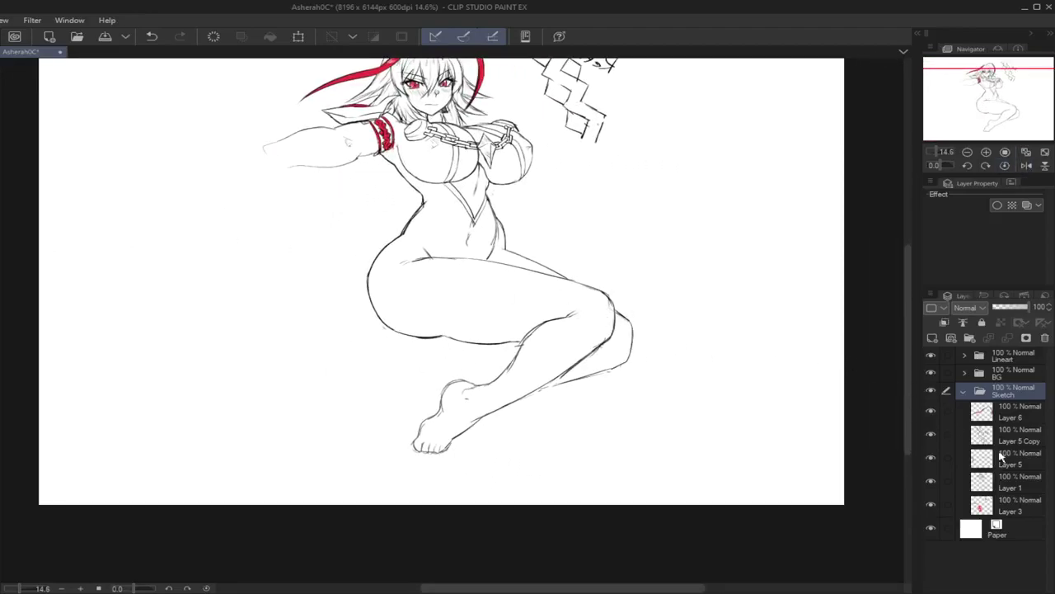
Step: Merge Layer 5 down into Layer 1 and add a new raster layer above it, below Layer 5 Copy
{"action": "left_click", "coordinate": [967, 460]}
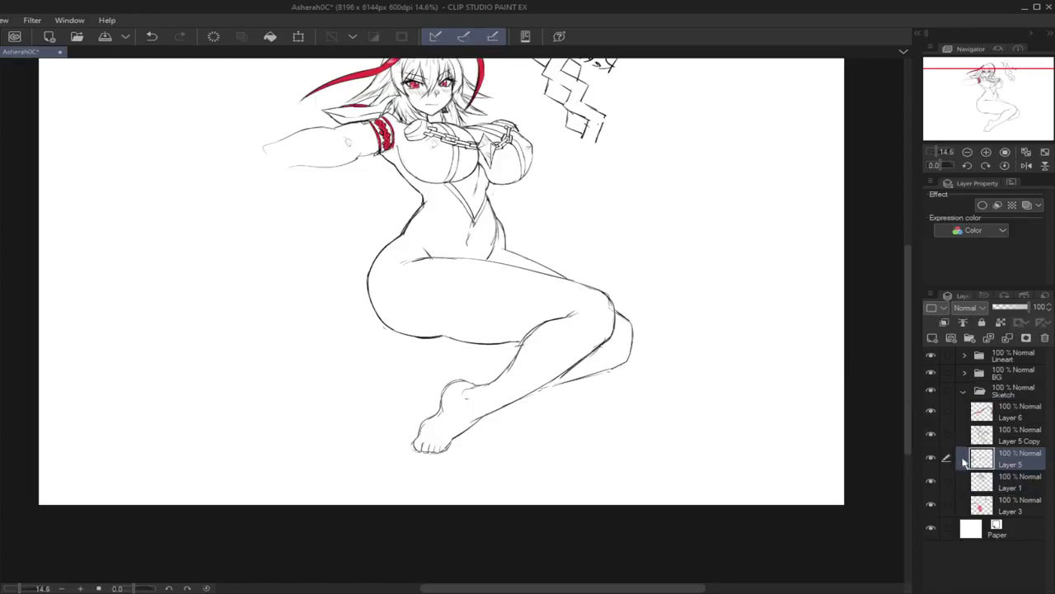
{"action": "left_click", "coordinate": [1009, 438]}
{"action": "left_click", "coordinate": [931, 435]}
{"action": "left_click", "coordinate": [932, 434]}
{"action": "left_click", "coordinate": [1013, 456]}
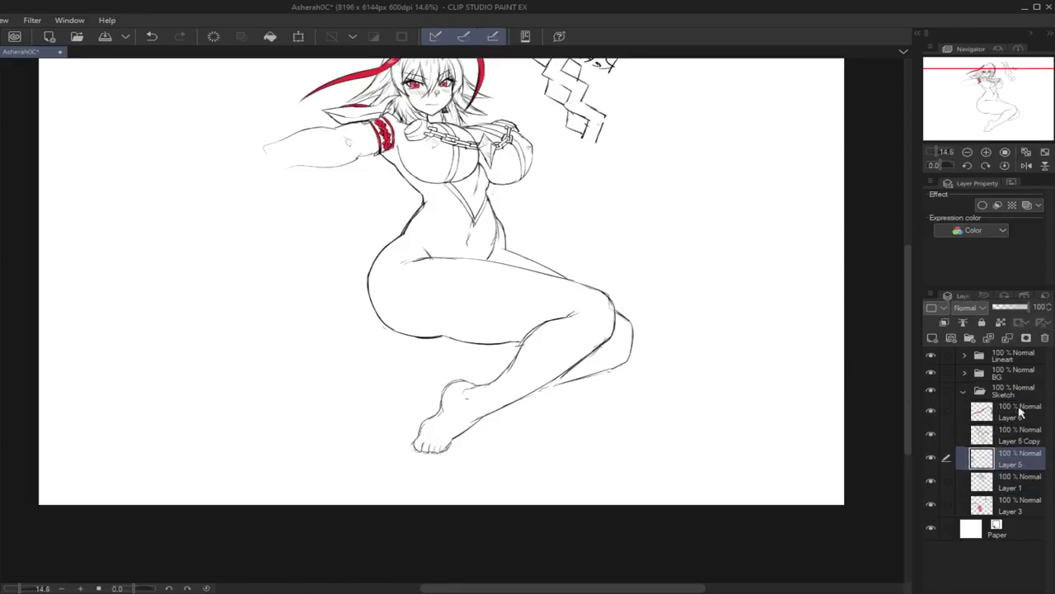
{"action": "left_click", "coordinate": [1008, 338]}
{"action": "left_click", "coordinate": [932, 338]}
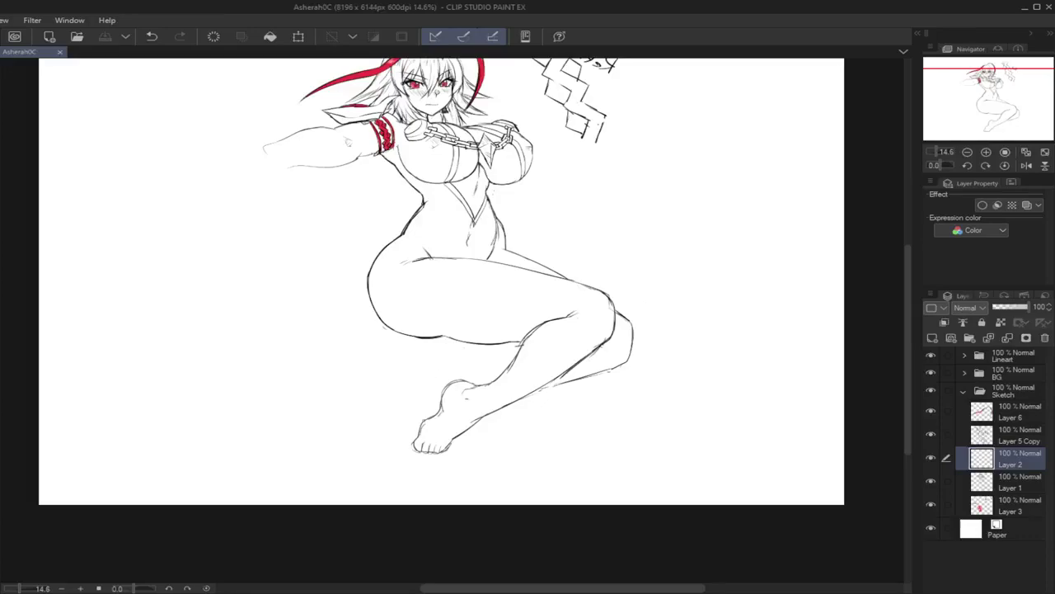
Step: Sketch the second foot behind the near foot, refine the lower leg lines, and check the pose in both mirrored and unmirrored views
{"action": "left_click_drag", "start_coordinate": [564, 383], "coordinate": [532, 395]}
{"action": "mouse_move", "coordinate": [445, 385]}
{"action": "left_mouse_down"}
{"action": "mouse_move", "coordinate": [430, 391]}
{"action": "mouse_move", "coordinate": [434, 384]}
{"action": "mouse_move", "coordinate": [404, 425]}
{"action": "mouse_move", "coordinate": [405, 454]}
{"action": "left_mouse_up"}
{"action": "key", "text": "ctrl+z"}
{"action": "key", "text": "ctrl+z"}
{"action": "key", "text": "ctrl+z"}
{"action": "key", "text": "ctrl+z"}
{"action": "key", "text": "ctrl+z"}
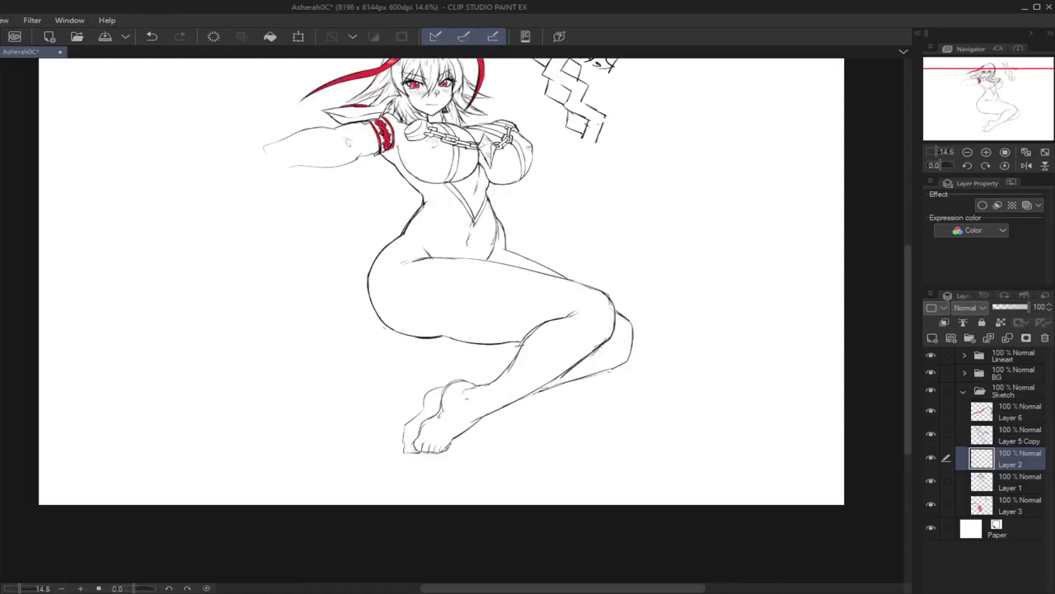
{"action": "left_click_drag", "start_coordinate": [511, 367], "coordinate": [478, 383]}
{"action": "left_click_drag", "start_coordinate": [602, 371], "coordinate": [539, 391]}
{"action": "left_click", "coordinate": [1027, 165]}
{"action": "left_click_drag", "start_coordinate": [995, 112], "coordinate": [982, 98]}
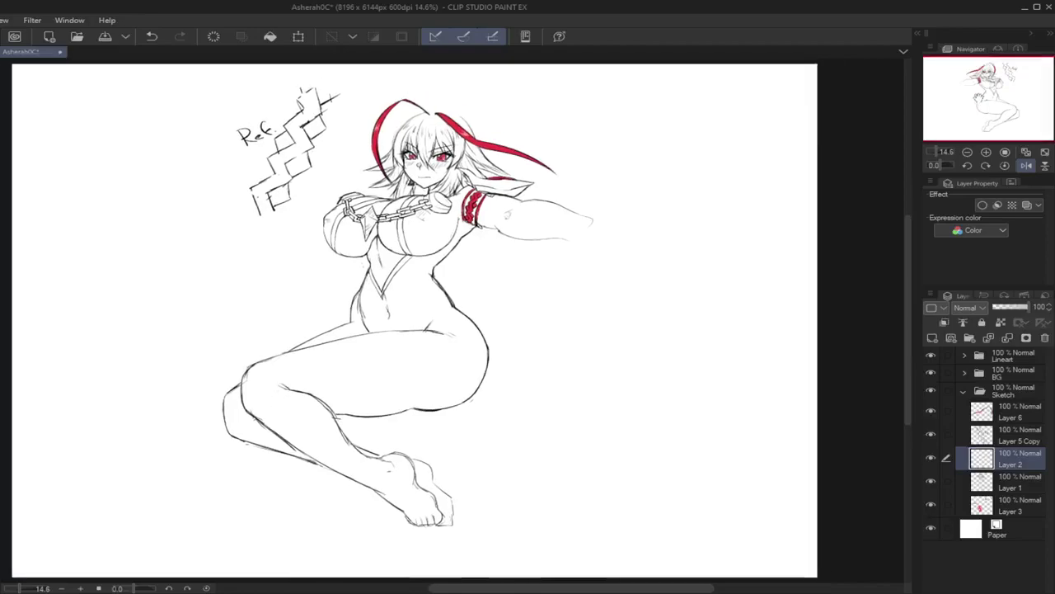
{"action": "left_click", "coordinate": [1024, 164]}
{"action": "left_click_drag", "start_coordinate": [977, 99], "coordinate": [975, 97]}
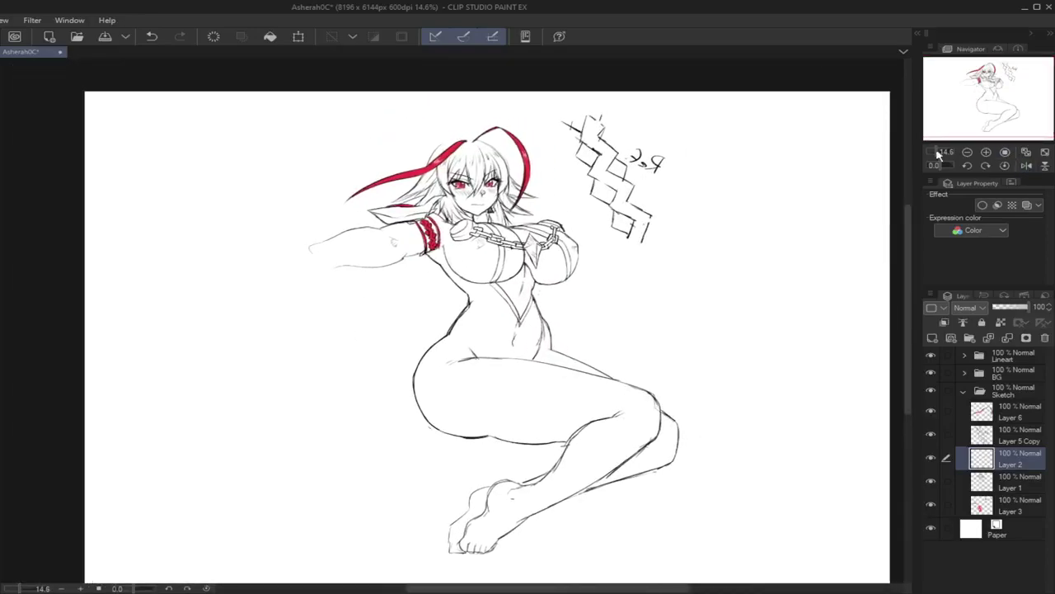
Step: Merge Layer 2 into Layer 1, check the merged layer's content, and add a fresh raster layer above it
{"action": "left_click_drag", "start_coordinate": [937, 154], "coordinate": [939, 153]}
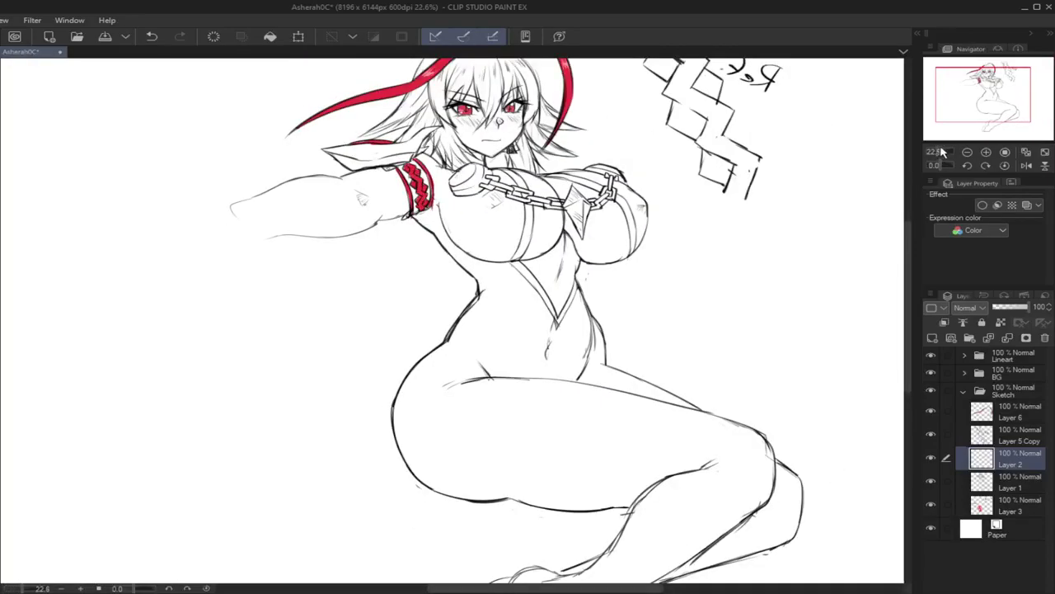
{"action": "left_click_drag", "start_coordinate": [985, 111], "coordinate": [981, 107]}
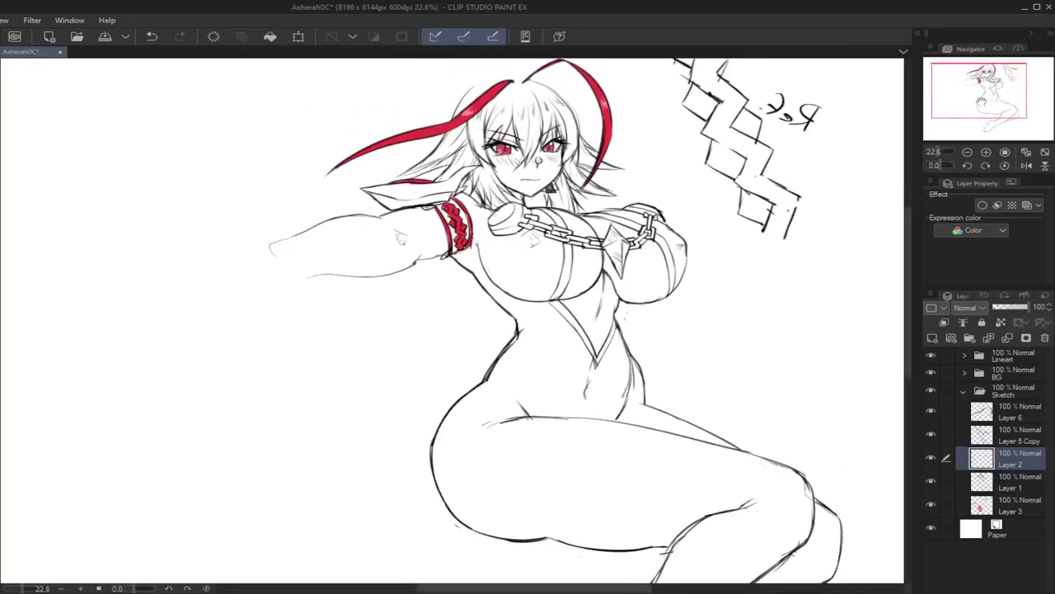
{"action": "left_click", "coordinate": [930, 461]}
{"action": "left_click", "coordinate": [1009, 338]}
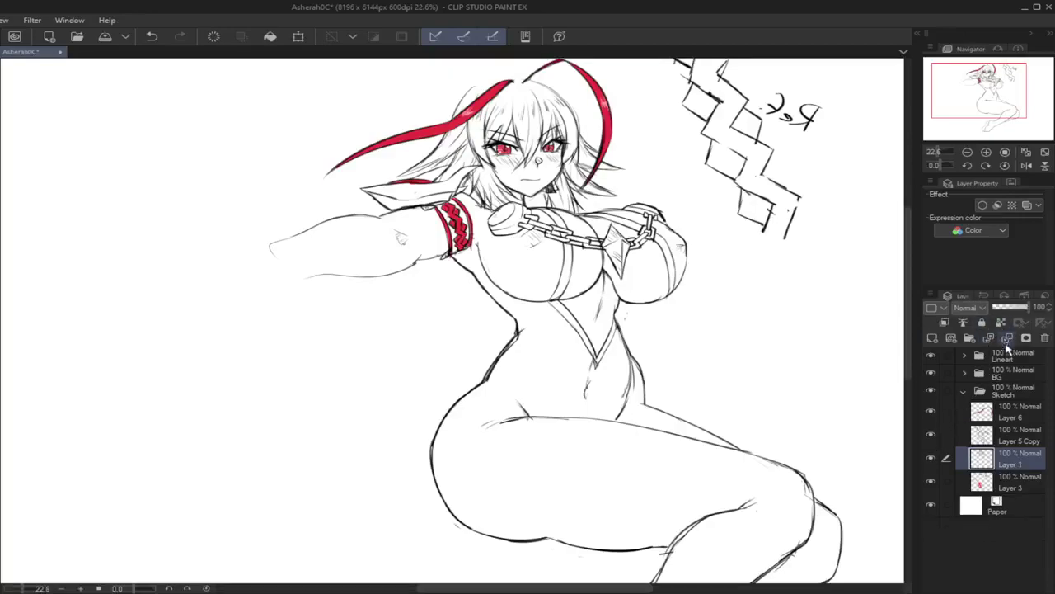
{"action": "left_click", "coordinate": [931, 458]}
{"action": "left_click", "coordinate": [930, 459]}
{"action": "left_click", "coordinate": [932, 339]}
Step: Mirror the view and add another raster layer above Layer 2 for a separate design sketch
{"action": "mouse_move", "coordinate": [980, 89]}
{"action": "left_mouse_down"}
{"action": "mouse_move", "coordinate": [970, 86]}
{"action": "mouse_move", "coordinate": [984, 86]}
{"action": "left_mouse_up"}
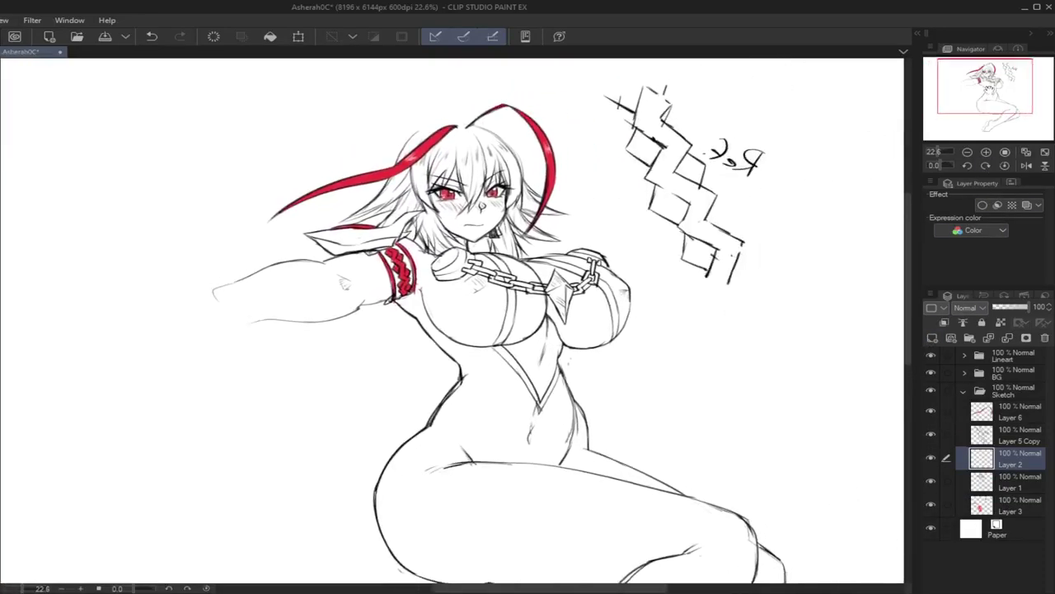
{"action": "left_click", "coordinate": [1025, 155]}
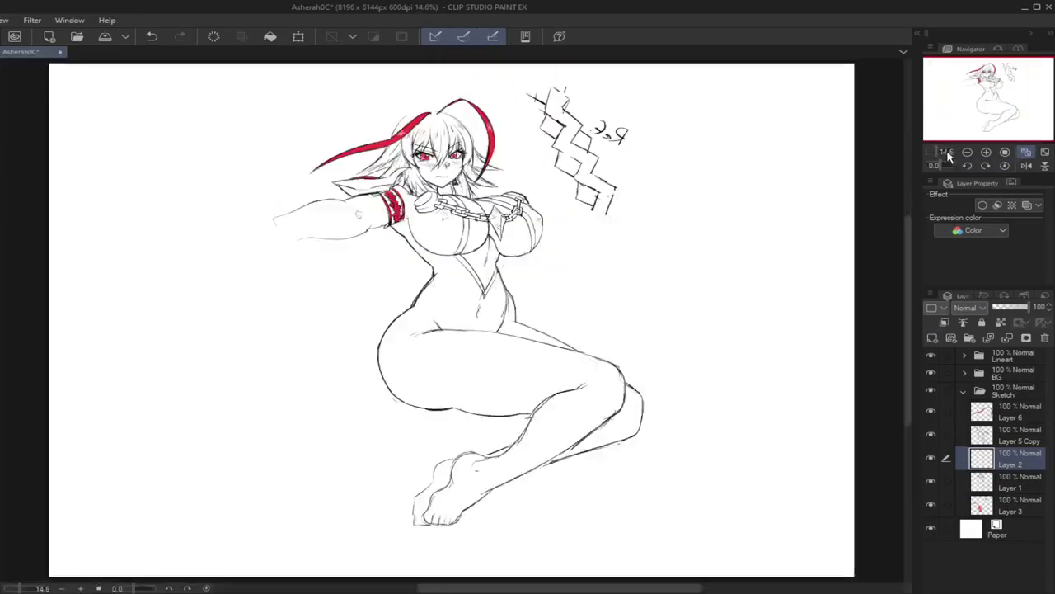
{"action": "left_click", "coordinate": [1026, 165]}
{"action": "left_click_drag", "start_coordinate": [938, 152], "coordinate": [938, 153]}
{"action": "left_click_drag", "start_coordinate": [979, 107], "coordinate": [971, 100]}
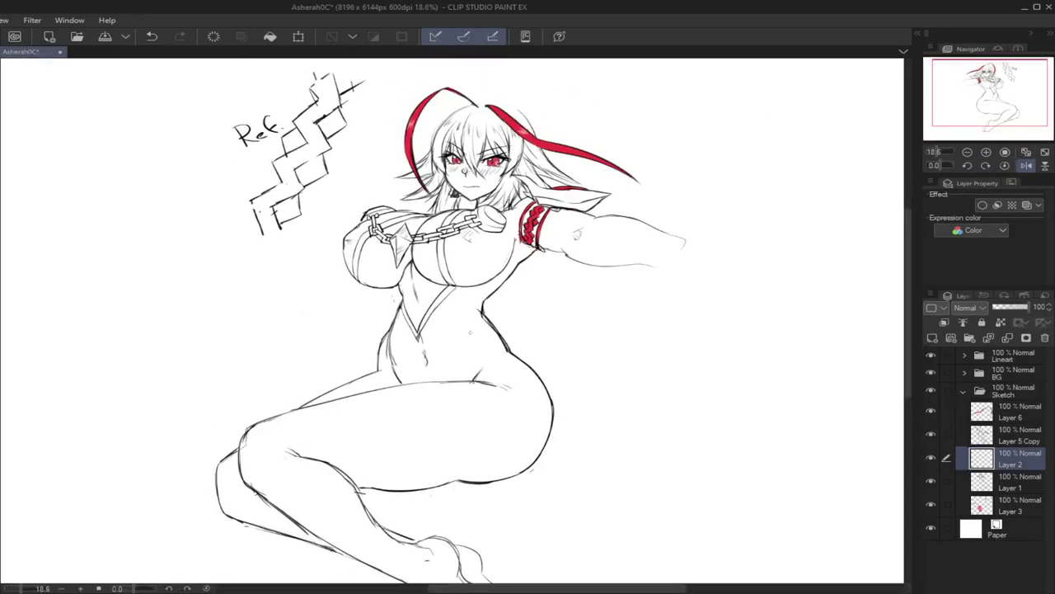
{"action": "left_click", "coordinate": [932, 338]}
Step: Sketch a small oval face with a segmented inner rim and a cross-like mark in the blank area beside the "Ref." pattern
{"action": "mouse_move", "coordinate": [120, 213]}
{"action": "left_mouse_down"}
{"action": "mouse_move", "coordinate": [154, 260]}
{"action": "mouse_move", "coordinate": [145, 213]}
{"action": "mouse_move", "coordinate": [111, 233]}
{"action": "mouse_move", "coordinate": [121, 211]}
{"action": "mouse_move", "coordinate": [114, 265]}
{"action": "left_mouse_up"}
{"action": "key", "text": "ctrl+z"}
{"action": "mouse_move", "coordinate": [139, 213]}
{"action": "left_mouse_down"}
{"action": "mouse_move", "coordinate": [127, 262]}
{"action": "mouse_move", "coordinate": [141, 240]}
{"action": "left_mouse_up"}
{"action": "key", "text": "ctrl+z"}
{"action": "key", "text": "ctrl+z"}
{"action": "left_click_drag", "start_coordinate": [124, 205], "coordinate": [113, 241]}
{"action": "left_click_drag", "start_coordinate": [154, 201], "coordinate": [169, 241]}
{"action": "key", "text": "ctrl+z"}
{"action": "left_click_drag", "start_coordinate": [157, 205], "coordinate": [153, 266]}
{"action": "mouse_move", "coordinate": [116, 211]}
{"action": "left_mouse_down"}
{"action": "mouse_move", "coordinate": [132, 200]}
{"action": "mouse_move", "coordinate": [168, 206]}
{"action": "mouse_move", "coordinate": [118, 222]}
{"action": "left_mouse_up"}
{"action": "key", "text": "ctrl+z"}
{"action": "key", "text": "ctrl+z"}
{"action": "key", "text": "ctrl+z"}
{"action": "key", "text": "ctrl+z"}
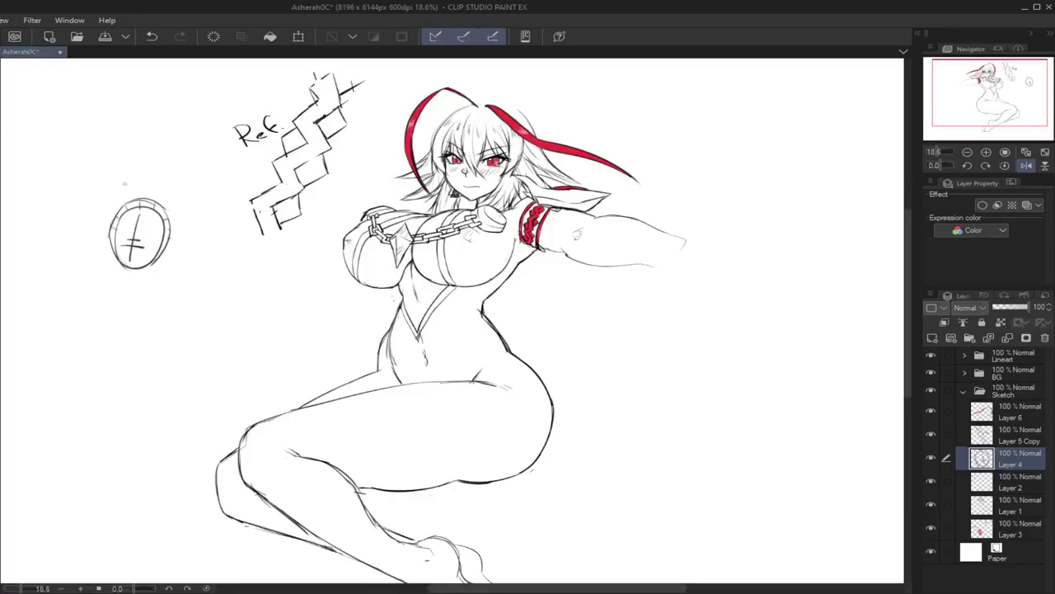
Step: Draw a draping hood with pointed ends around the oval face, and add a curved collar beneath it
{"action": "mouse_move", "coordinate": [132, 179]}
{"action": "left_mouse_down"}
{"action": "mouse_move", "coordinate": [99, 212]}
{"action": "mouse_move", "coordinate": [104, 202]}
{"action": "mouse_move", "coordinate": [89, 259]}
{"action": "mouse_move", "coordinate": [65, 288]}
{"action": "mouse_move", "coordinate": [115, 252]}
{"action": "left_mouse_up"}
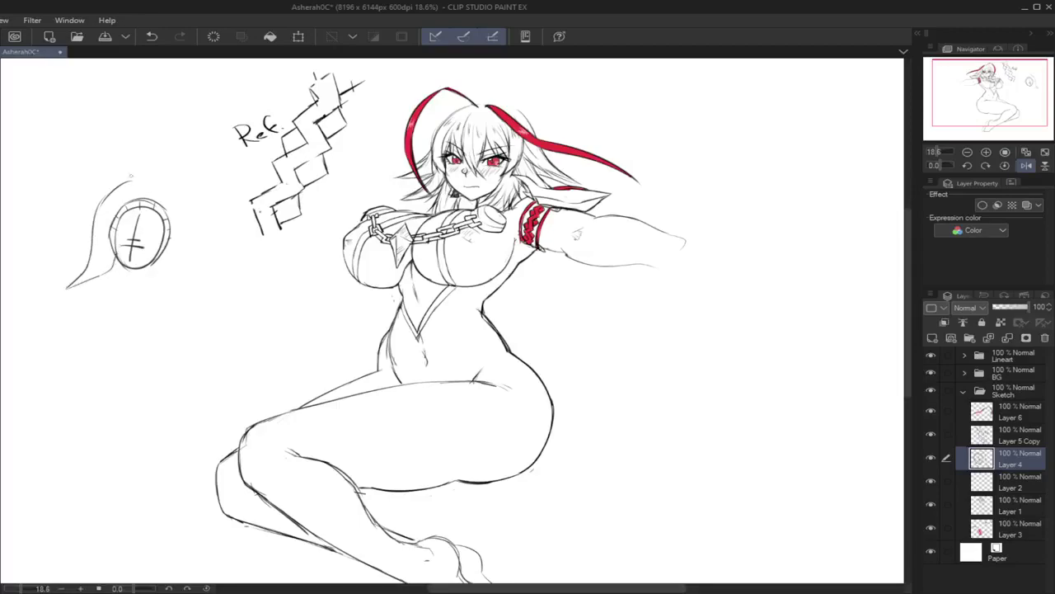
{"action": "mouse_move", "coordinate": [122, 186]}
{"action": "left_mouse_down"}
{"action": "mouse_move", "coordinate": [169, 186]}
{"action": "mouse_move", "coordinate": [151, 182]}
{"action": "mouse_move", "coordinate": [190, 218]}
{"action": "mouse_move", "coordinate": [179, 198]}
{"action": "mouse_move", "coordinate": [183, 249]}
{"action": "mouse_move", "coordinate": [157, 284]}
{"action": "mouse_move", "coordinate": [163, 311]}
{"action": "mouse_move", "coordinate": [182, 277]}
{"action": "mouse_move", "coordinate": [188, 220]}
{"action": "left_mouse_up"}
{"action": "left_click_drag", "start_coordinate": [163, 266], "coordinate": [170, 319]}
{"action": "left_click_drag", "start_coordinate": [89, 252], "coordinate": [72, 302]}
{"action": "mouse_move", "coordinate": [116, 262]}
{"action": "left_mouse_down"}
{"action": "mouse_move", "coordinate": [98, 286]}
{"action": "mouse_move", "coordinate": [112, 269]}
{"action": "mouse_move", "coordinate": [112, 280]}
{"action": "mouse_move", "coordinate": [155, 272]}
{"action": "mouse_move", "coordinate": [121, 284]}
{"action": "mouse_move", "coordinate": [150, 282]}
{"action": "left_mouse_up"}
{"action": "key", "text": "ctrl+z"}
{"action": "key", "text": "ctrl+z"}
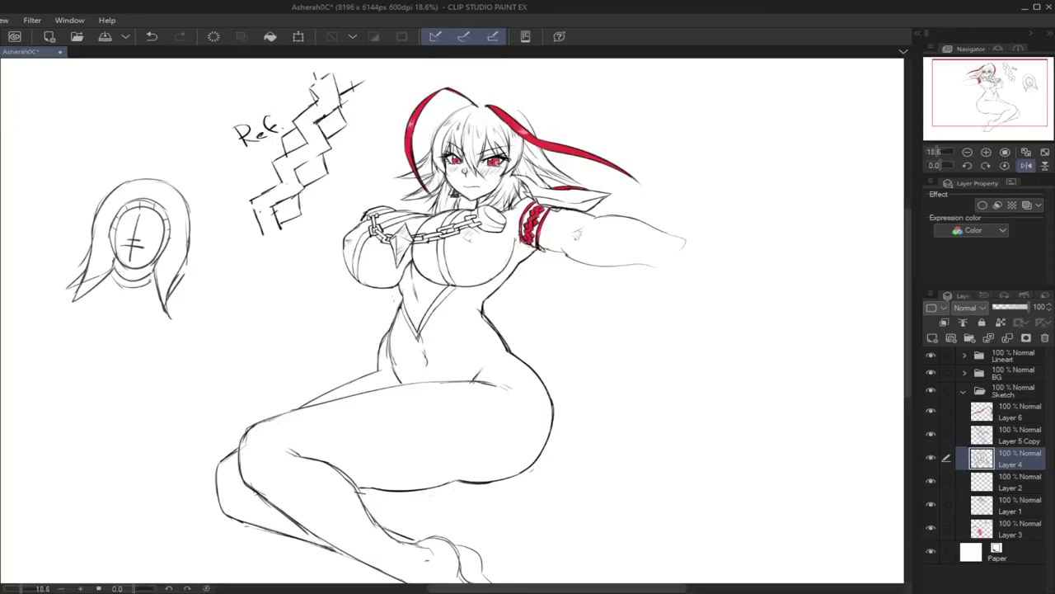
Step: Sketch the rounded neck piece below the collar, with hatched hollows on both sides and small ribs at its base
{"action": "mouse_move", "coordinate": [107, 277]}
{"action": "left_mouse_down"}
{"action": "mouse_move", "coordinate": [109, 301]}
{"action": "mouse_move", "coordinate": [92, 317]}
{"action": "left_mouse_up"}
{"action": "key", "text": "ctrl+z"}
{"action": "key", "text": "ctrl+z"}
{"action": "key", "text": "ctrl+z"}
{"action": "mouse_move", "coordinate": [153, 284]}
{"action": "left_mouse_down"}
{"action": "mouse_move", "coordinate": [135, 305]}
{"action": "mouse_move", "coordinate": [150, 322]}
{"action": "mouse_move", "coordinate": [144, 315]}
{"action": "left_mouse_up"}
{"action": "left_click_drag", "start_coordinate": [150, 292], "coordinate": [150, 319]}
{"action": "mouse_move", "coordinate": [101, 291]}
{"action": "left_mouse_down"}
{"action": "mouse_move", "coordinate": [136, 310]}
{"action": "mouse_move", "coordinate": [107, 322]}
{"action": "left_mouse_up"}
{"action": "mouse_move", "coordinate": [114, 313]}
{"action": "left_mouse_down"}
{"action": "mouse_move", "coordinate": [136, 325]}
{"action": "mouse_move", "coordinate": [157, 315]}
{"action": "mouse_move", "coordinate": [112, 325]}
{"action": "mouse_move", "coordinate": [127, 322]}
{"action": "left_mouse_up"}
{"action": "mouse_move", "coordinate": [109, 277]}
{"action": "left_mouse_down"}
{"action": "mouse_move", "coordinate": [157, 285]}
{"action": "mouse_move", "coordinate": [137, 305]}
{"action": "mouse_move", "coordinate": [152, 293]}
{"action": "mouse_move", "coordinate": [154, 317]}
{"action": "left_mouse_up"}
{"action": "left_click_drag", "start_coordinate": [150, 298], "coordinate": [152, 318]}
{"action": "mouse_move", "coordinate": [108, 282]}
{"action": "left_mouse_down"}
{"action": "mouse_move", "coordinate": [97, 315]}
{"action": "mouse_move", "coordinate": [140, 326]}
{"action": "left_mouse_up"}
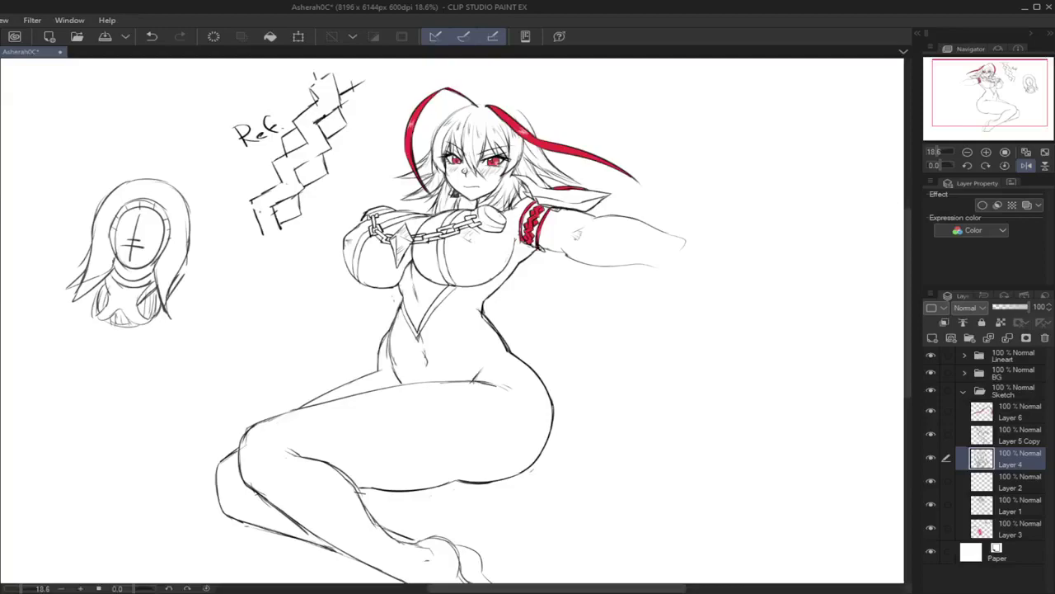
Step: Move the hooded head sketch lower and draw rectangular prongs radiating outward from the top and sides of the hood
{"action": "left_click_drag", "start_coordinate": [127, 199], "coordinate": [126, 258]}
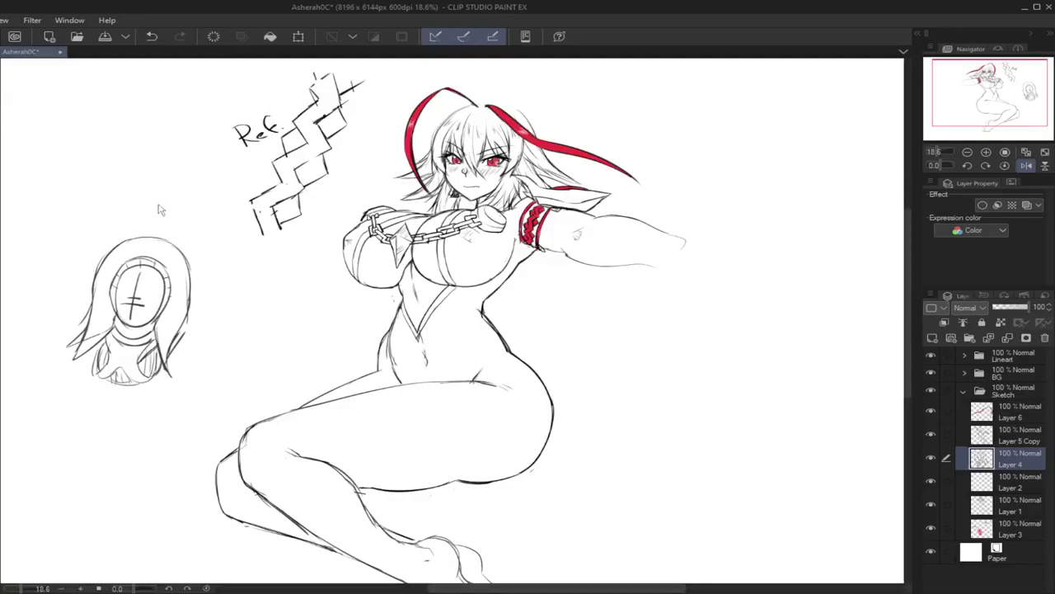
{"action": "mouse_move", "coordinate": [162, 210]}
{"action": "left_mouse_down"}
{"action": "mouse_move", "coordinate": [155, 237]}
{"action": "mouse_move", "coordinate": [188, 215]}
{"action": "mouse_move", "coordinate": [176, 245]}
{"action": "left_mouse_up"}
{"action": "left_click_drag", "start_coordinate": [122, 219], "coordinate": [114, 250]}
{"action": "key", "text": "ctrl+z"}
{"action": "mouse_move", "coordinate": [110, 214]}
{"action": "left_mouse_down"}
{"action": "mouse_move", "coordinate": [116, 247]}
{"action": "mouse_move", "coordinate": [130, 211]}
{"action": "mouse_move", "coordinate": [138, 238]}
{"action": "left_mouse_up"}
{"action": "mouse_move", "coordinate": [210, 222]}
{"action": "left_mouse_down"}
{"action": "mouse_move", "coordinate": [188, 258]}
{"action": "mouse_move", "coordinate": [220, 246]}
{"action": "mouse_move", "coordinate": [192, 273]}
{"action": "left_mouse_up"}
{"action": "key", "text": "ctrl+z"}
{"action": "mouse_move", "coordinate": [78, 244]}
{"action": "left_mouse_down"}
{"action": "mouse_move", "coordinate": [97, 272]}
{"action": "mouse_move", "coordinate": [94, 291]}
{"action": "mouse_move", "coordinate": [89, 258]}
{"action": "mouse_move", "coordinate": [105, 266]}
{"action": "left_mouse_up"}
{"action": "key", "text": "ctrl+z"}
{"action": "key", "text": "ctrl+z"}
{"action": "key", "text": "ctrl+z"}
{"action": "mouse_move", "coordinate": [222, 259]}
{"action": "left_mouse_down"}
{"action": "mouse_move", "coordinate": [190, 288]}
{"action": "mouse_move", "coordinate": [230, 265]}
{"action": "left_mouse_up"}
{"action": "key", "text": "ctrl+z"}
{"action": "left_click_drag", "start_coordinate": [224, 266], "coordinate": [231, 284]}
{"action": "mouse_move", "coordinate": [232, 281]}
{"action": "left_mouse_down"}
{"action": "mouse_move", "coordinate": [197, 295]}
{"action": "mouse_move", "coordinate": [188, 314]}
{"action": "left_mouse_up"}
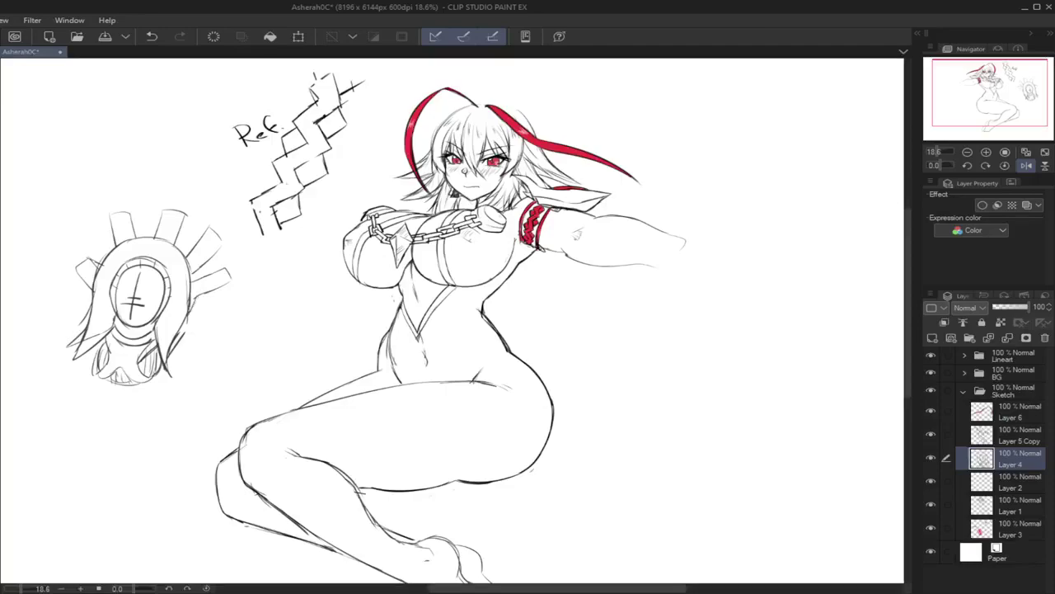
Step: Add pointed bases to the prongs around the hood and reinforce their outer ends
{"action": "left_click_drag", "start_coordinate": [201, 271], "coordinate": [192, 283]}
{"action": "mouse_move", "coordinate": [165, 225]}
{"action": "left_mouse_down"}
{"action": "mouse_move", "coordinate": [155, 240]}
{"action": "mouse_move", "coordinate": [167, 240]}
{"action": "mouse_move", "coordinate": [121, 242]}
{"action": "left_mouse_up"}
{"action": "left_click_drag", "start_coordinate": [88, 274], "coordinate": [83, 292]}
{"action": "mouse_move", "coordinate": [203, 249]}
{"action": "left_mouse_down"}
{"action": "mouse_move", "coordinate": [186, 262]}
{"action": "mouse_move", "coordinate": [195, 295]}
{"action": "left_mouse_up"}
{"action": "left_click_drag", "start_coordinate": [201, 289], "coordinate": [189, 296]}
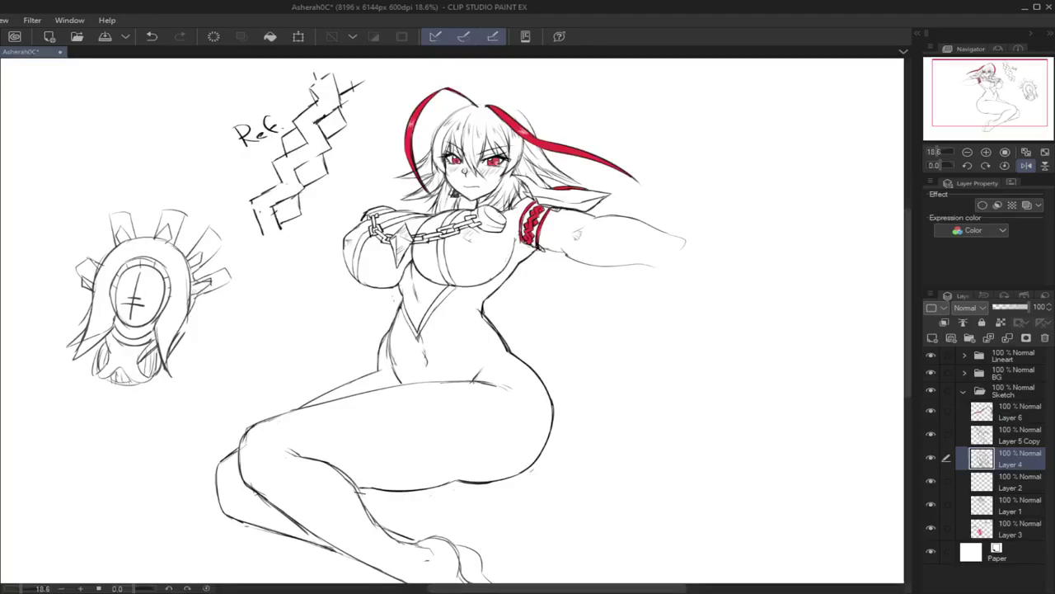
{"action": "mouse_move", "coordinate": [215, 229]}
{"action": "left_mouse_down"}
{"action": "mouse_move", "coordinate": [201, 262]}
{"action": "mouse_move", "coordinate": [192, 250]}
{"action": "mouse_move", "coordinate": [234, 276]}
{"action": "mouse_move", "coordinate": [206, 291]}
{"action": "left_mouse_up"}
{"action": "left_click_drag", "start_coordinate": [110, 218], "coordinate": [180, 209]}
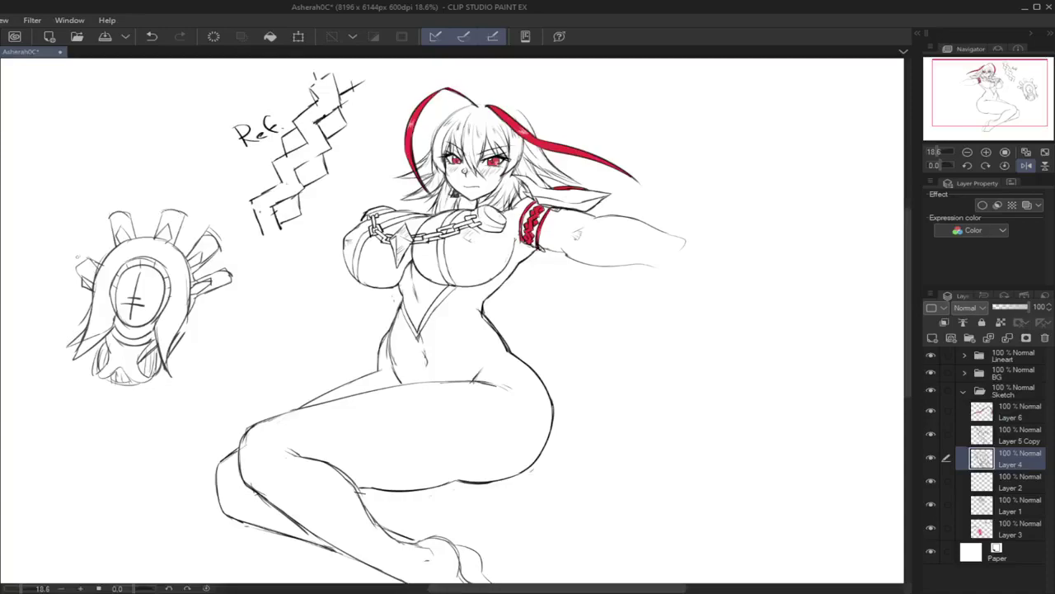
{"action": "left_click_drag", "start_coordinate": [91, 257], "coordinate": [74, 277]}
Step: Tidy the lower hood edges and sketch wavy tendrils hanging from both sides of the neck piece
{"action": "left_click_drag", "start_coordinate": [183, 322], "coordinate": [153, 384]}
{"action": "left_click_drag", "start_coordinate": [98, 344], "coordinate": [92, 373]}
{"action": "mouse_move", "coordinate": [157, 381]}
{"action": "left_mouse_down"}
{"action": "mouse_move", "coordinate": [161, 438]}
{"action": "mouse_move", "coordinate": [176, 428]}
{"action": "mouse_move", "coordinate": [164, 371]}
{"action": "mouse_move", "coordinate": [169, 452]}
{"action": "left_mouse_up"}
{"action": "left_click_drag", "start_coordinate": [165, 366], "coordinate": [199, 438]}
{"action": "mouse_move", "coordinate": [170, 404]}
{"action": "left_mouse_down"}
{"action": "mouse_move", "coordinate": [188, 418]}
{"action": "mouse_move", "coordinate": [193, 458]}
{"action": "left_mouse_up"}
{"action": "left_click_drag", "start_coordinate": [92, 376], "coordinate": [25, 445]}
{"action": "left_click_drag", "start_coordinate": [97, 377], "coordinate": [30, 448]}
{"action": "mouse_move", "coordinate": [93, 354]}
{"action": "left_mouse_down"}
{"action": "mouse_move", "coordinate": [45, 383]}
{"action": "mouse_move", "coordinate": [33, 415]}
{"action": "left_mouse_up"}
{"action": "mouse_move", "coordinate": [86, 379]}
{"action": "left_mouse_down"}
{"action": "mouse_move", "coordinate": [43, 407]}
{"action": "mouse_move", "coordinate": [50, 427]}
{"action": "left_mouse_up"}
{"action": "mouse_move", "coordinate": [178, 421]}
{"action": "left_mouse_down"}
{"action": "mouse_move", "coordinate": [200, 455]}
{"action": "mouse_move", "coordinate": [188, 404]}
{"action": "left_mouse_up"}
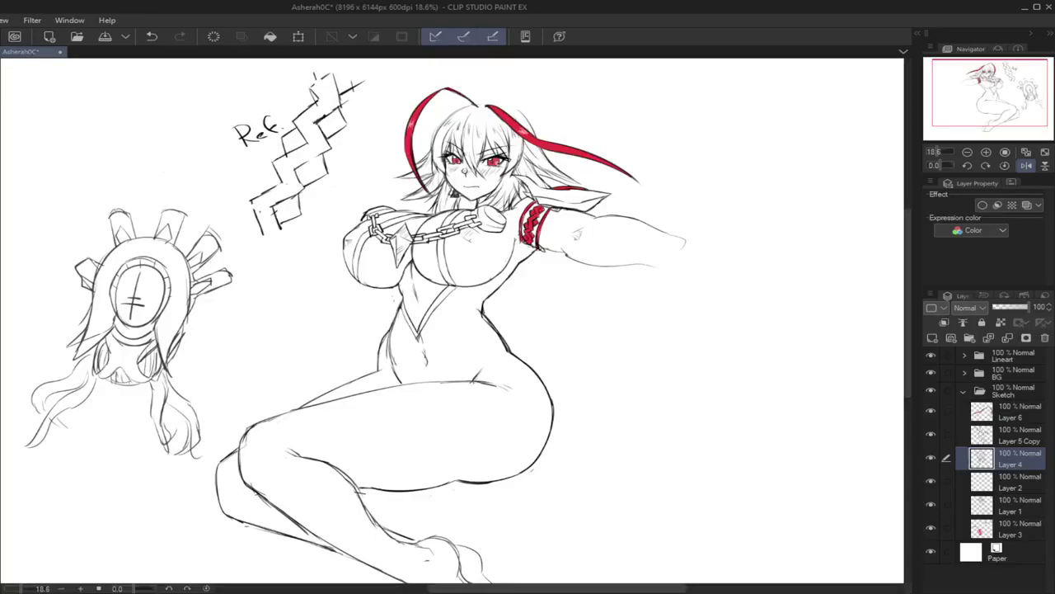
Step: Add joints to the prong ends, extending the two top ones into pointed claws and the far-side one into a curled claw
{"action": "left_click_drag", "start_coordinate": [165, 211], "coordinate": [187, 205]}
{"action": "left_click_drag", "start_coordinate": [209, 231], "coordinate": [225, 244]}
{"action": "mouse_move", "coordinate": [78, 241]}
{"action": "left_mouse_down"}
{"action": "mouse_move", "coordinate": [63, 252]}
{"action": "mouse_move", "coordinate": [66, 228]}
{"action": "mouse_move", "coordinate": [88, 212]}
{"action": "mouse_move", "coordinate": [91, 258]}
{"action": "mouse_move", "coordinate": [75, 270]}
{"action": "left_mouse_up"}
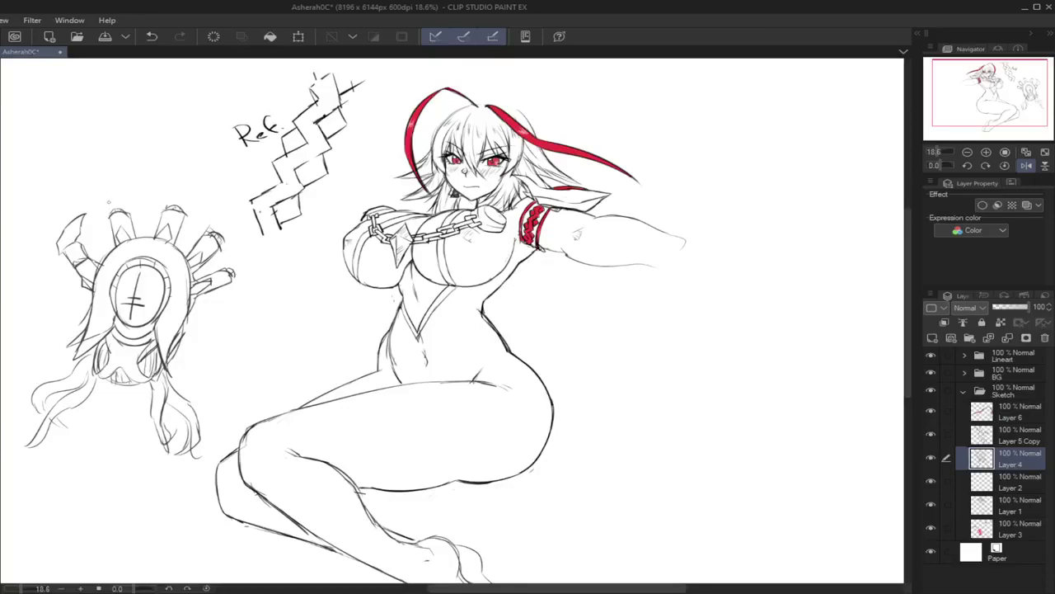
{"action": "left_click_drag", "start_coordinate": [108, 198], "coordinate": [114, 213]}
{"action": "left_click_drag", "start_coordinate": [108, 201], "coordinate": [125, 202]}
{"action": "mouse_move", "coordinate": [119, 159]}
{"action": "left_mouse_down"}
{"action": "mouse_move", "coordinate": [110, 182]}
{"action": "mouse_move", "coordinate": [126, 182]}
{"action": "left_mouse_up"}
{"action": "mouse_move", "coordinate": [191, 151]}
{"action": "left_mouse_down"}
{"action": "mouse_move", "coordinate": [182, 170]}
{"action": "mouse_move", "coordinate": [197, 163]}
{"action": "mouse_move", "coordinate": [199, 137]}
{"action": "mouse_move", "coordinate": [192, 193]}
{"action": "mouse_move", "coordinate": [169, 206]}
{"action": "left_mouse_up"}
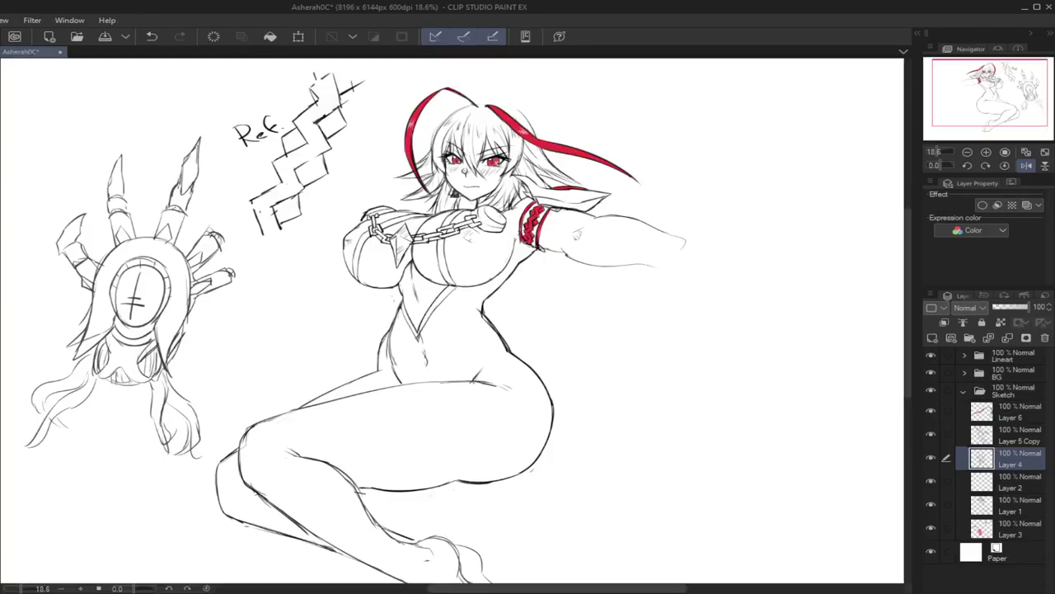
Step: Scale down the hooded head sketch with a transform and place it in the blank area beside the figure
{"action": "left_click", "coordinate": [299, 36]}
{"action": "left_click_drag", "start_coordinate": [237, 146], "coordinate": [179, 205]}
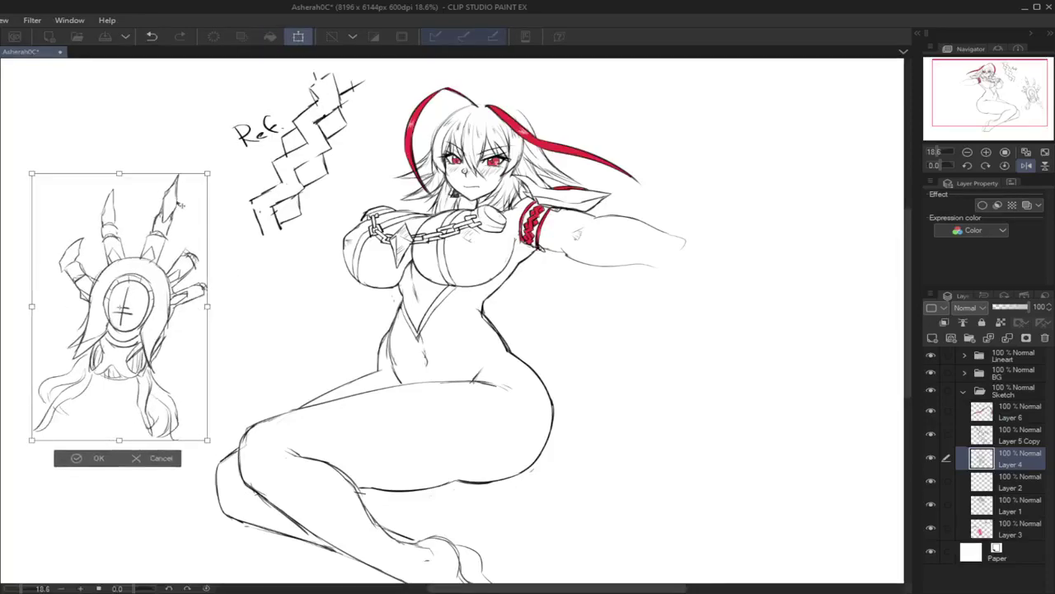
{"action": "left_click", "coordinate": [98, 458]}
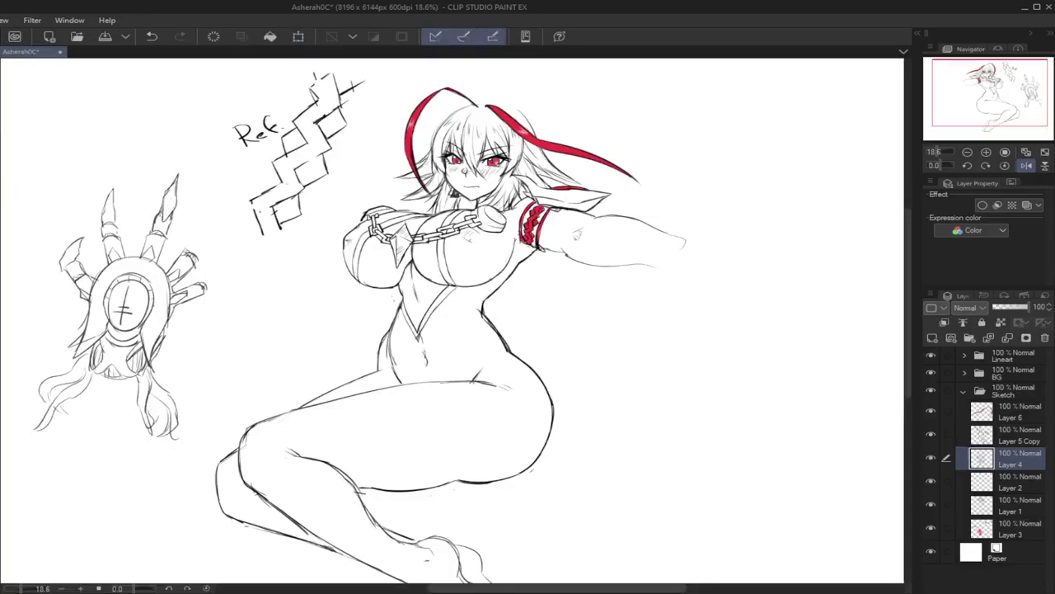
Step: Extend the two remaining prongs nearest the figure into long pointed claws, and redraw the hood's lower edges
{"action": "left_click_drag", "start_coordinate": [190, 251], "coordinate": [199, 238]}
{"action": "mouse_move", "coordinate": [211, 230]}
{"action": "left_mouse_down"}
{"action": "mouse_move", "coordinate": [244, 202]}
{"action": "mouse_move", "coordinate": [217, 240]}
{"action": "left_mouse_up"}
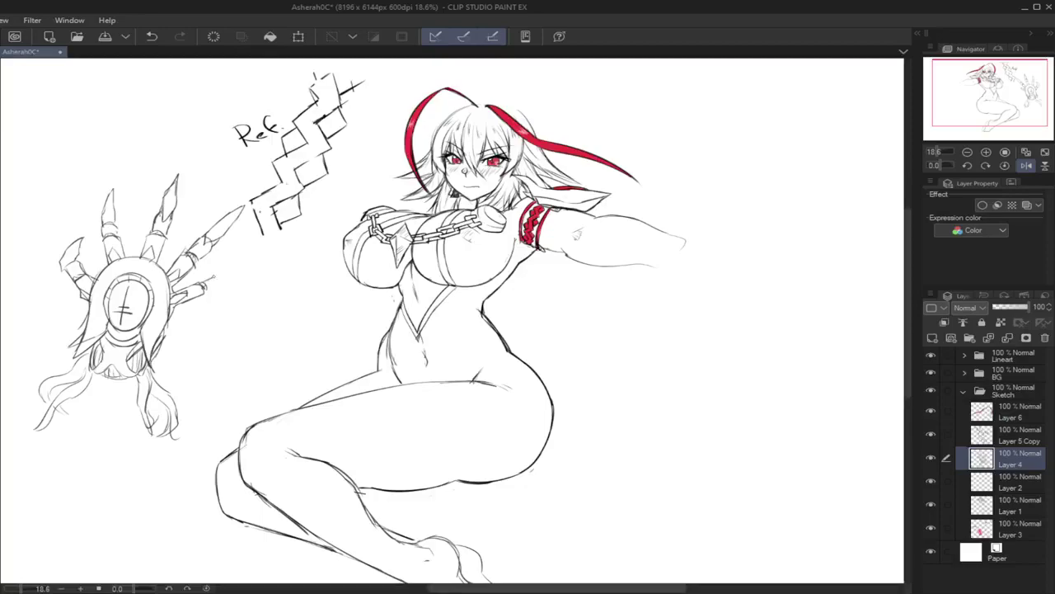
{"action": "mouse_move", "coordinate": [241, 265]}
{"action": "left_mouse_down"}
{"action": "mouse_move", "coordinate": [222, 275]}
{"action": "mouse_move", "coordinate": [238, 278]}
{"action": "mouse_move", "coordinate": [205, 292]}
{"action": "left_mouse_up"}
{"action": "mouse_move", "coordinate": [69, 363]}
{"action": "left_mouse_down"}
{"action": "mouse_move", "coordinate": [113, 324]}
{"action": "mouse_move", "coordinate": [142, 370]}
{"action": "mouse_move", "coordinate": [166, 380]}
{"action": "left_mouse_up"}
{"action": "mouse_move", "coordinate": [165, 327]}
{"action": "left_mouse_down"}
{"action": "mouse_move", "coordinate": [150, 378]}
{"action": "mouse_move", "coordinate": [155, 336]}
{"action": "mouse_move", "coordinate": [152, 348]}
{"action": "mouse_move", "coordinate": [84, 348]}
{"action": "mouse_move", "coordinate": [72, 333]}
{"action": "left_mouse_up"}
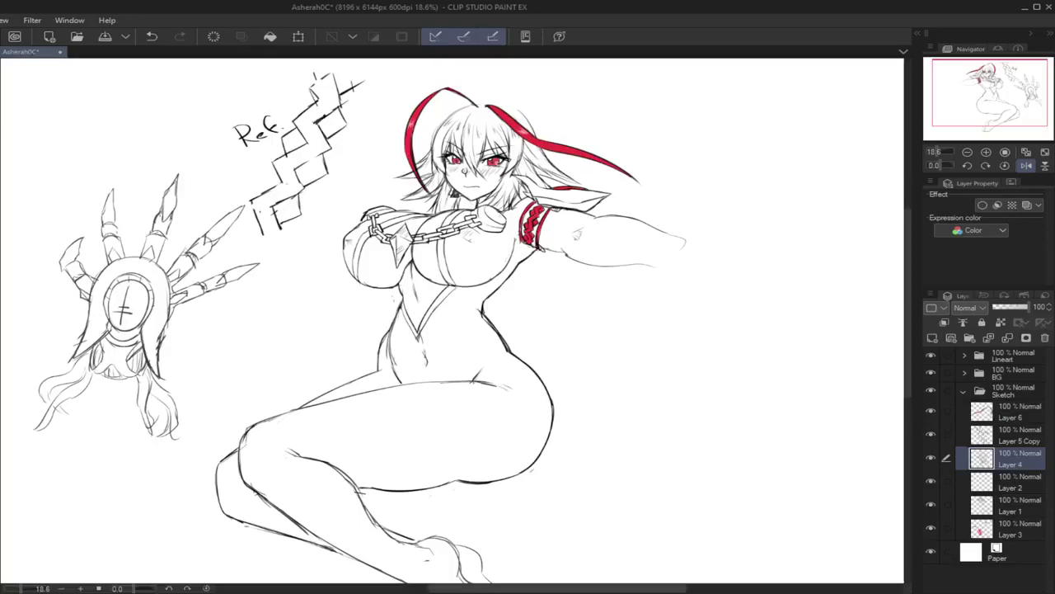
Step: Draw a large curved arc on each side of the clawed head and review the whole drawing in unmirrored view
{"action": "mouse_move", "coordinate": [256, 234]}
{"action": "left_mouse_down"}
{"action": "mouse_move", "coordinate": [245, 351]}
{"action": "mouse_move", "coordinate": [212, 381]}
{"action": "left_mouse_up"}
{"action": "key", "text": "ctrl+z"}
{"action": "mouse_move", "coordinate": [254, 236]}
{"action": "left_mouse_down"}
{"action": "mouse_move", "coordinate": [259, 333]}
{"action": "mouse_move", "coordinate": [240, 360]}
{"action": "left_mouse_up"}
{"action": "left_click_drag", "start_coordinate": [66, 213], "coordinate": [48, 327]}
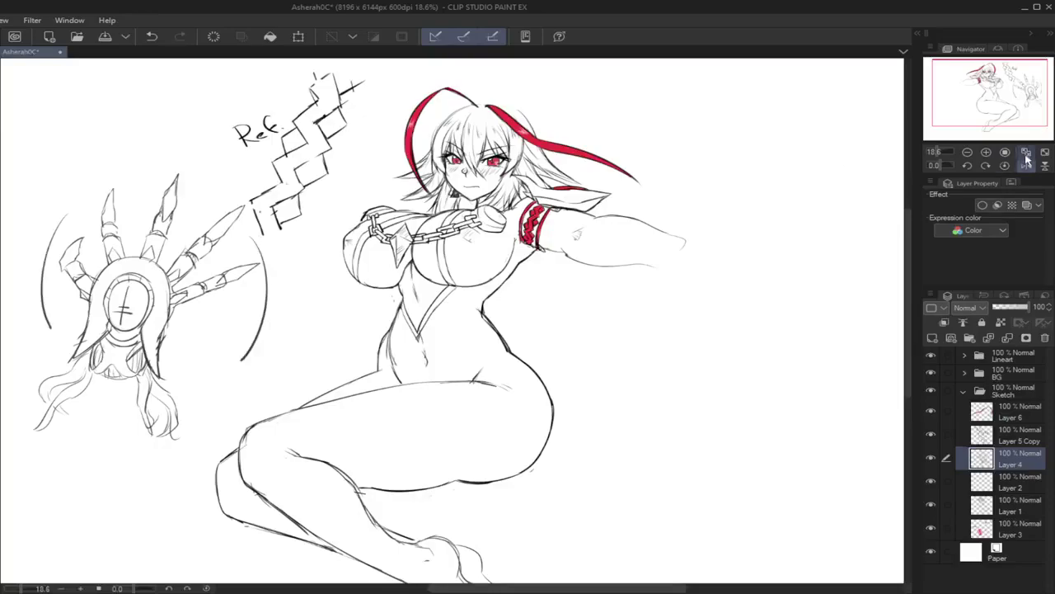
{"action": "left_click", "coordinate": [1026, 151]}
{"action": "left_click", "coordinate": [1026, 165]}
{"action": "mouse_move", "coordinate": [1007, 113]}
{"action": "left_mouse_down"}
{"action": "mouse_move", "coordinate": [985, 115]}
{"action": "mouse_move", "coordinate": [1020, 111]}
{"action": "left_mouse_up"}
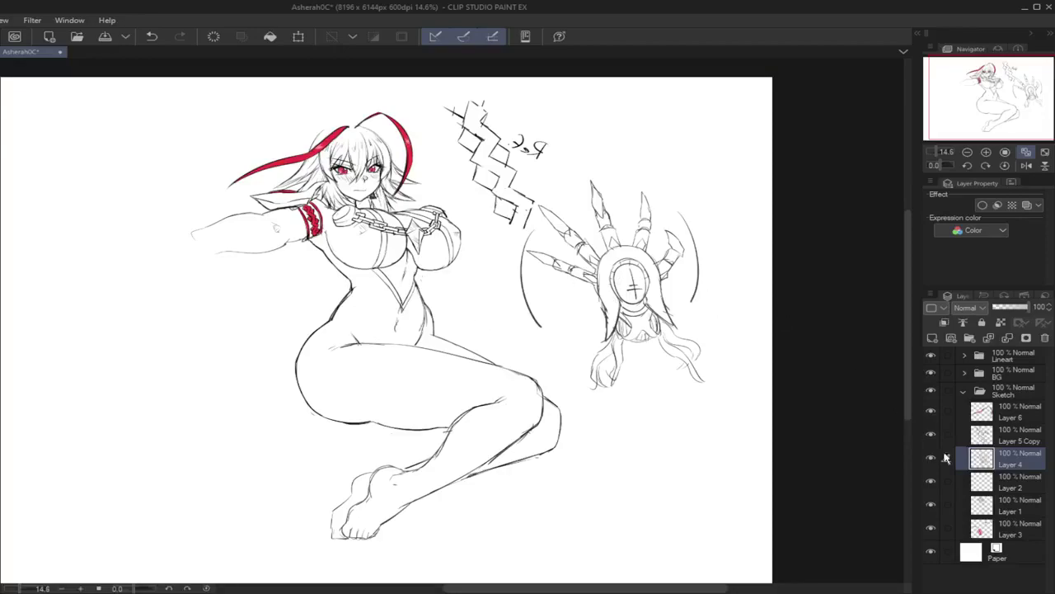
Step: Colour the oval face of the clawed head red on Layer 3
{"action": "left_click", "coordinate": [989, 532]}
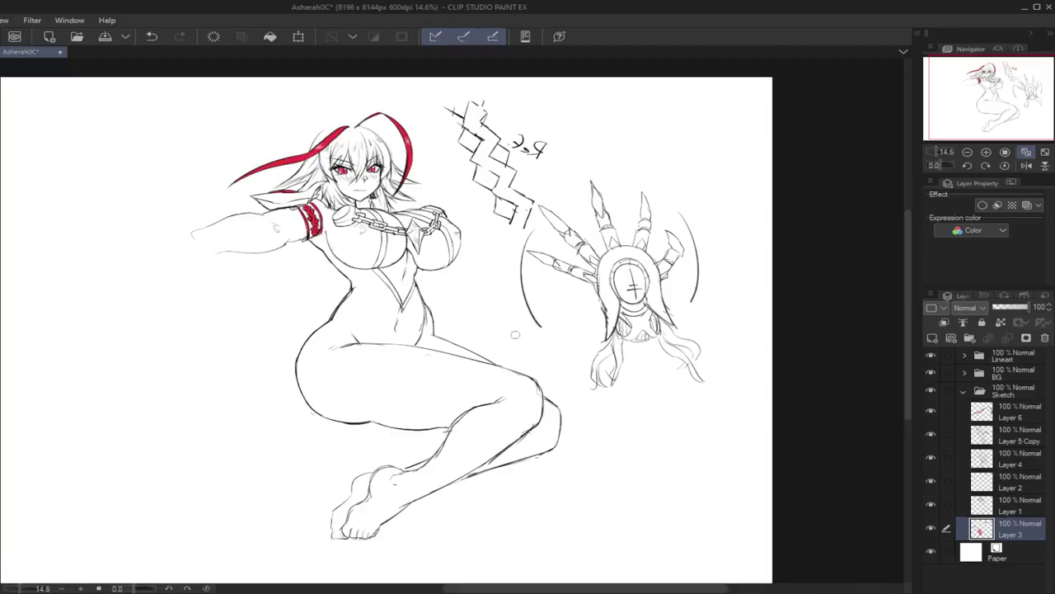
{"action": "mouse_move", "coordinate": [631, 286]}
{"action": "left_mouse_down"}
{"action": "mouse_move", "coordinate": [620, 274]}
{"action": "mouse_move", "coordinate": [635, 289]}
{"action": "mouse_move", "coordinate": [626, 292]}
{"action": "mouse_move", "coordinate": [629, 265]}
{"action": "mouse_move", "coordinate": [632, 280]}
{"action": "left_mouse_up"}
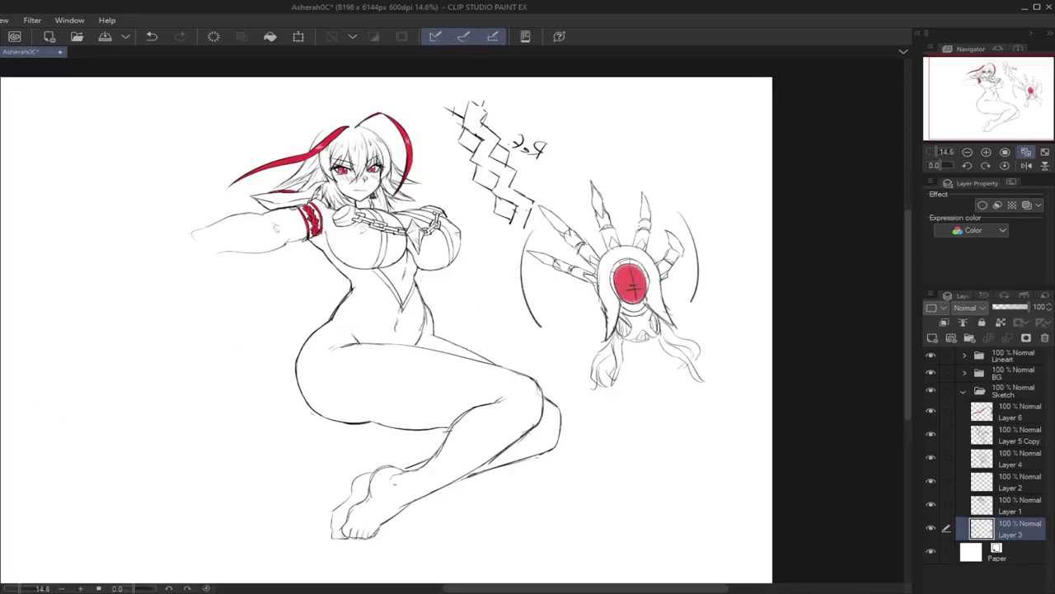
Step: Paint red patches and downward red streaks below the clawed head's face on Layer 3
{"action": "mouse_move", "coordinate": [629, 318]}
{"action": "left_mouse_down"}
{"action": "mouse_move", "coordinate": [626, 330]}
{"action": "mouse_move", "coordinate": [656, 322]}
{"action": "mouse_move", "coordinate": [643, 338]}
{"action": "mouse_move", "coordinate": [653, 367]}
{"action": "mouse_move", "coordinate": [640, 338]}
{"action": "mouse_move", "coordinate": [657, 379]}
{"action": "mouse_move", "coordinate": [637, 333]}
{"action": "mouse_move", "coordinate": [626, 345]}
{"action": "mouse_move", "coordinate": [673, 398]}
{"action": "mouse_move", "coordinate": [653, 340]}
{"action": "left_mouse_up"}
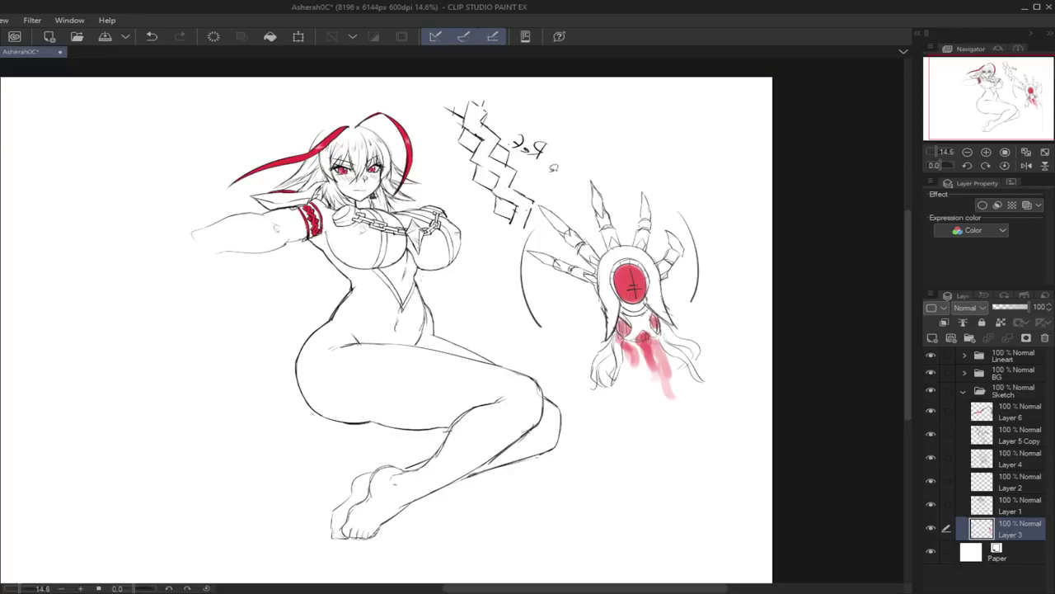
Step: Flip the clawed head horizontally across Layers 3 and 4 and move it to the blank area below the figure's outstretched arm
{"action": "mouse_move", "coordinate": [537, 199]}
{"action": "left_mouse_down"}
{"action": "mouse_move", "coordinate": [507, 295]}
{"action": "mouse_move", "coordinate": [529, 336]}
{"action": "mouse_move", "coordinate": [669, 447]}
{"action": "mouse_move", "coordinate": [782, 340]}
{"action": "mouse_move", "coordinate": [734, 297]}
{"action": "mouse_move", "coordinate": [713, 195]}
{"action": "mouse_move", "coordinate": [585, 142]}
{"action": "left_mouse_up"}
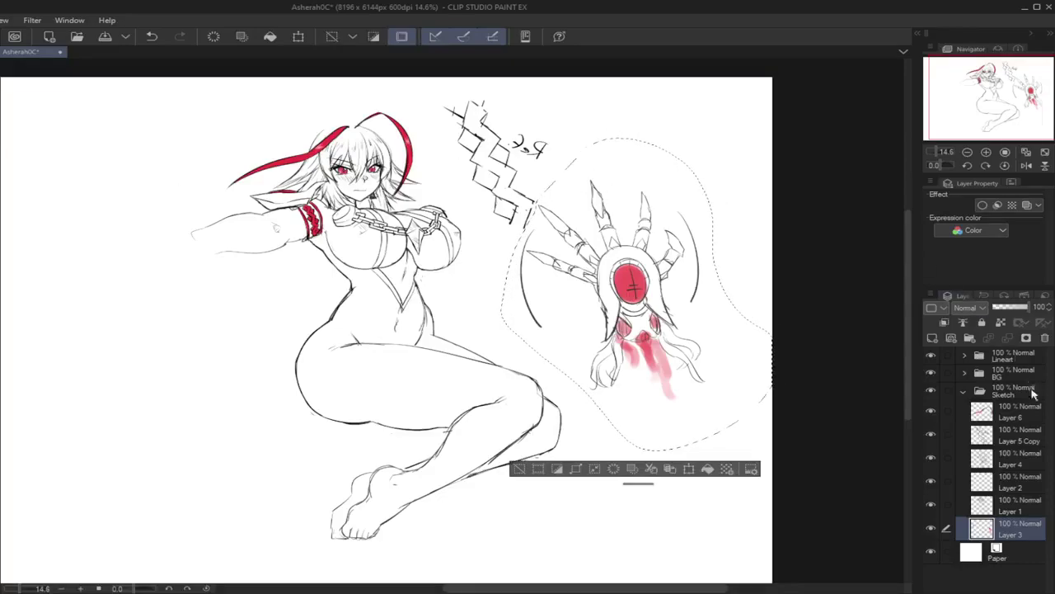
{"action": "left_click", "coordinate": [1021, 435], "text": "ctrl"}
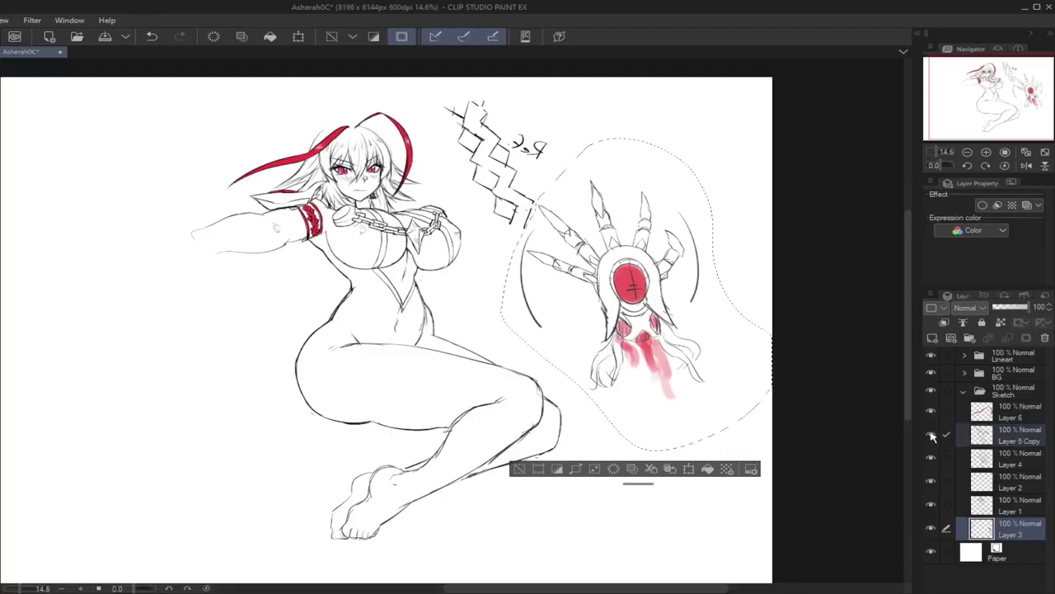
{"action": "left_click", "coordinate": [1023, 437], "text": "ctrl"}
{"action": "left_click", "coordinate": [1019, 458], "text": "ctrl"}
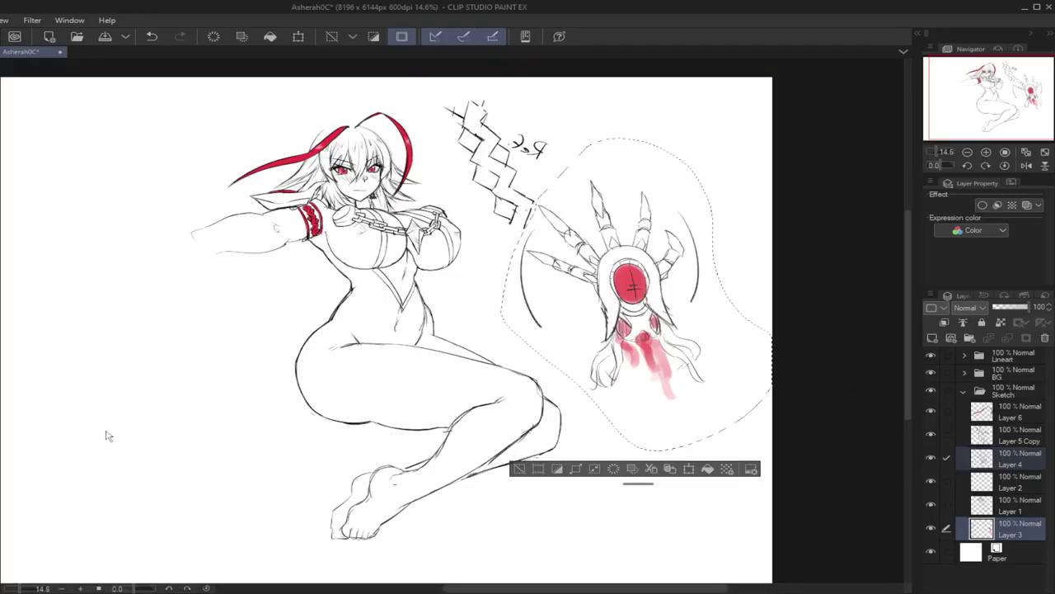
{"action": "key", "text": "ctrl+h"}
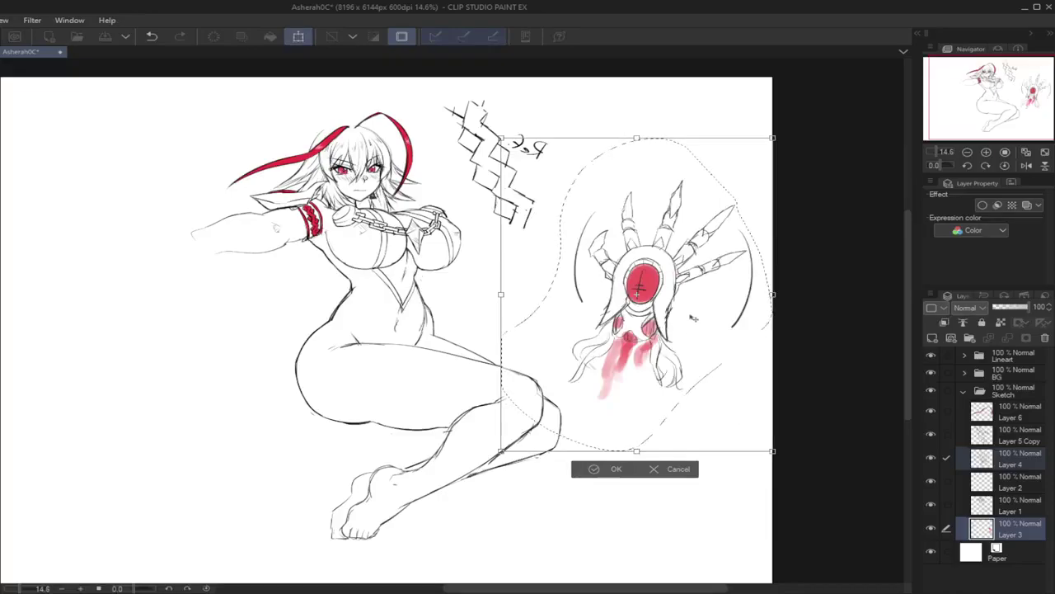
{"action": "left_click_drag", "start_coordinate": [699, 322], "coordinate": [242, 497]}
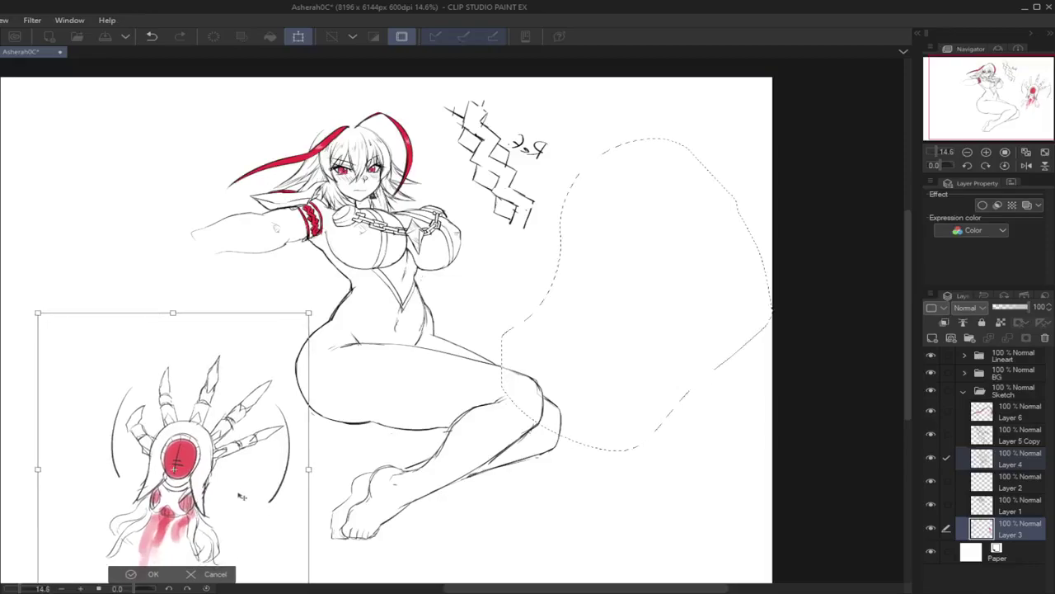
{"action": "key", "text": "Return"}
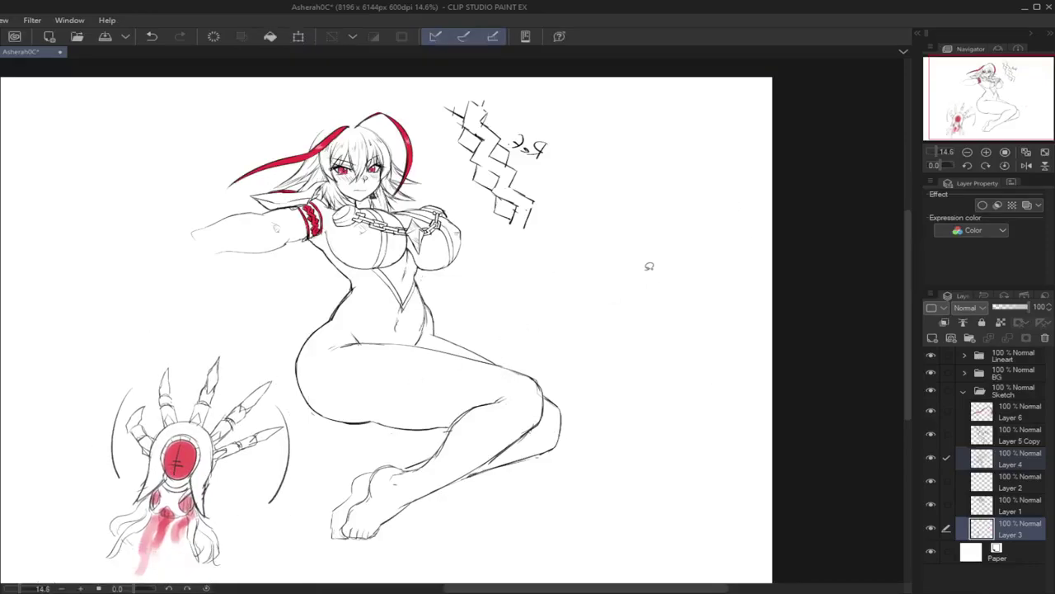
Step: Examine the figure and the repositioned clawed head in mirrored and unmirrored views, at full size and close up
{"action": "left_click", "coordinate": [1033, 444]}
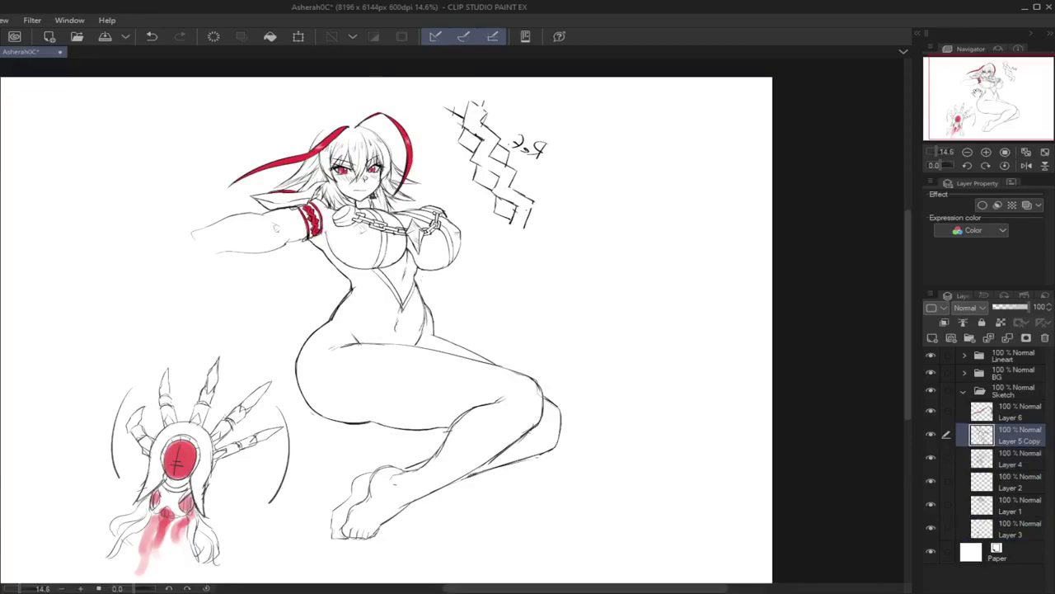
{"action": "left_click", "coordinate": [1027, 165]}
{"action": "left_click_drag", "start_coordinate": [977, 101], "coordinate": [945, 102]}
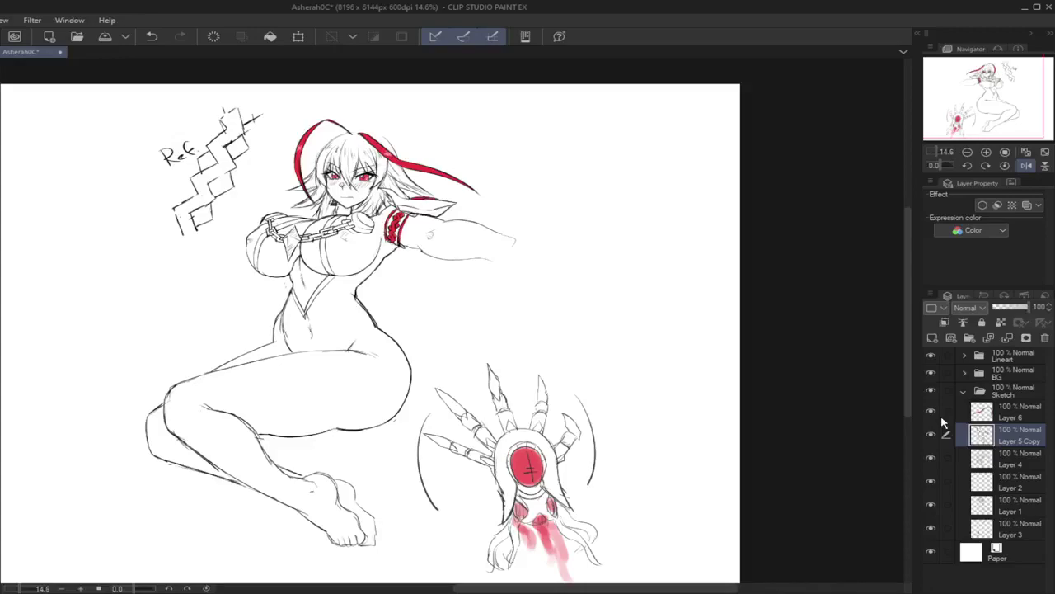
{"action": "left_click", "coordinate": [1026, 165]}
{"action": "left_click_drag", "start_coordinate": [993, 93], "coordinate": [1007, 81]}
{"action": "left_click", "coordinate": [936, 152]}
{"action": "left_click_drag", "start_coordinate": [936, 153], "coordinate": [939, 153]}
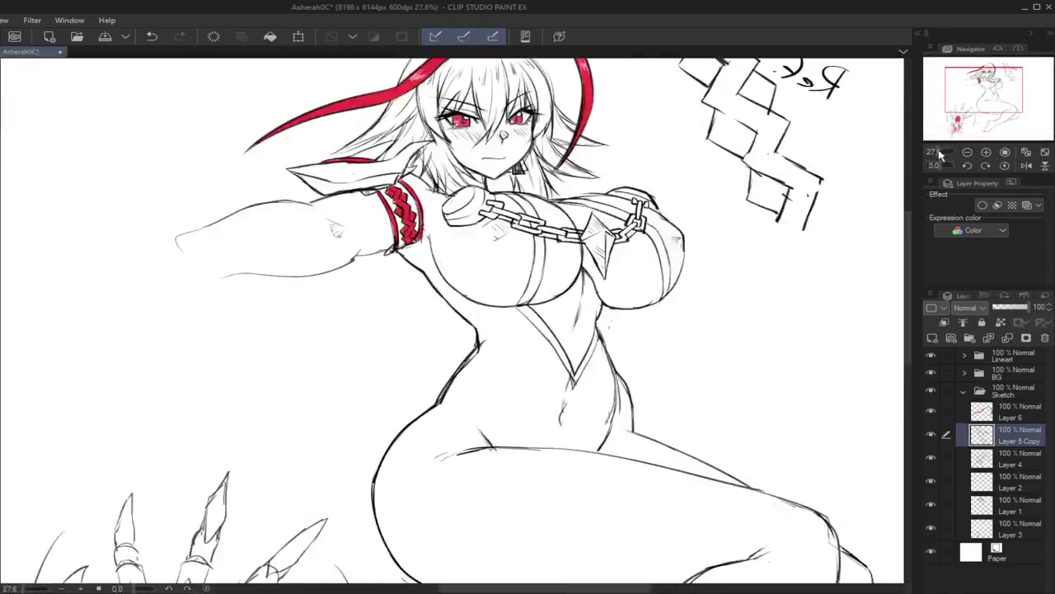
{"action": "left_click_drag", "start_coordinate": [979, 93], "coordinate": [978, 86]}
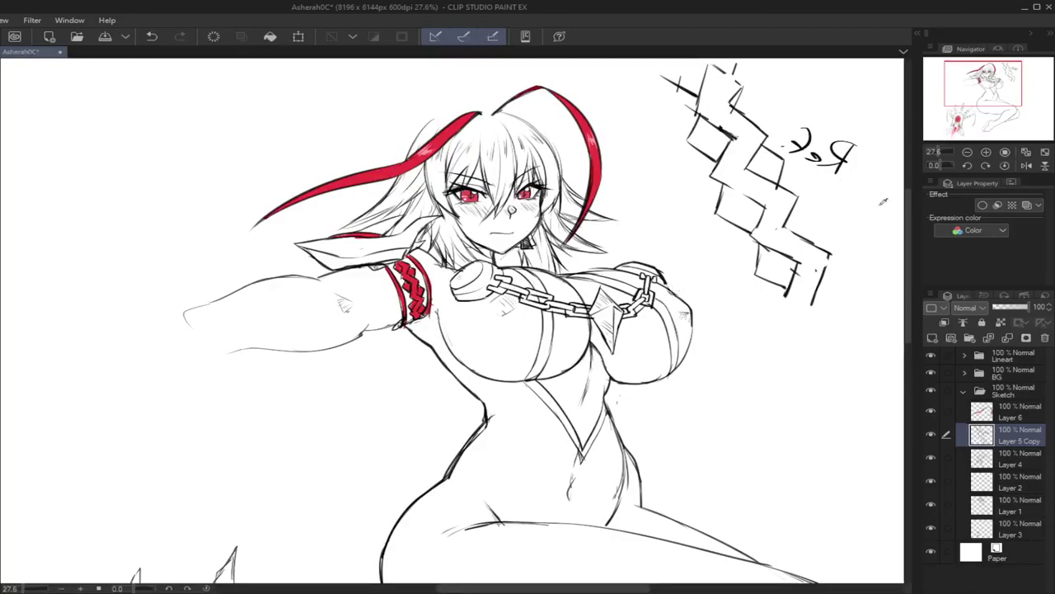
Step: Redraw the outer contour of the chest on the side away from the outstretched arm, on Layer 1
{"action": "left_click", "coordinate": [1026, 165]}
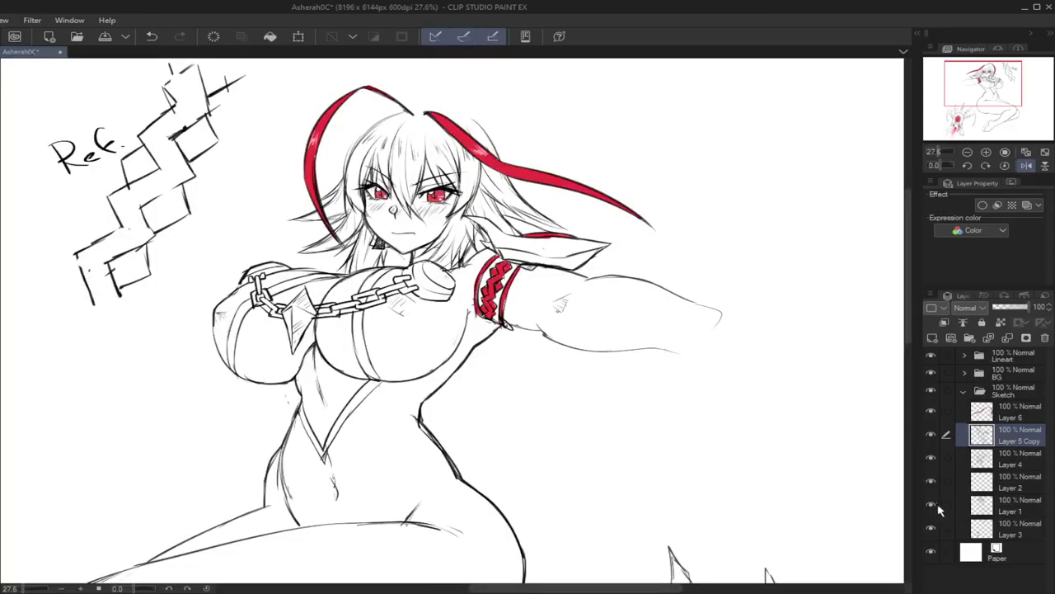
{"action": "left_click", "coordinate": [985, 506]}
{"action": "left_click_drag", "start_coordinate": [246, 292], "coordinate": [221, 313]}
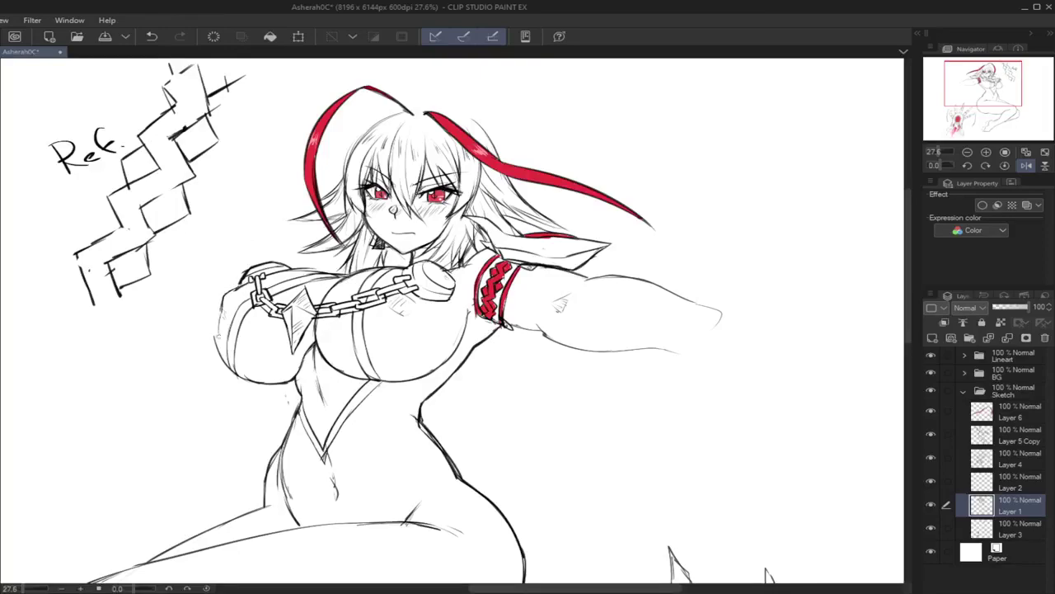
{"action": "left_click_drag", "start_coordinate": [224, 306], "coordinate": [215, 352]}
{"action": "key", "text": "ctrl+z"}
{"action": "left_click", "coordinate": [1026, 164]}
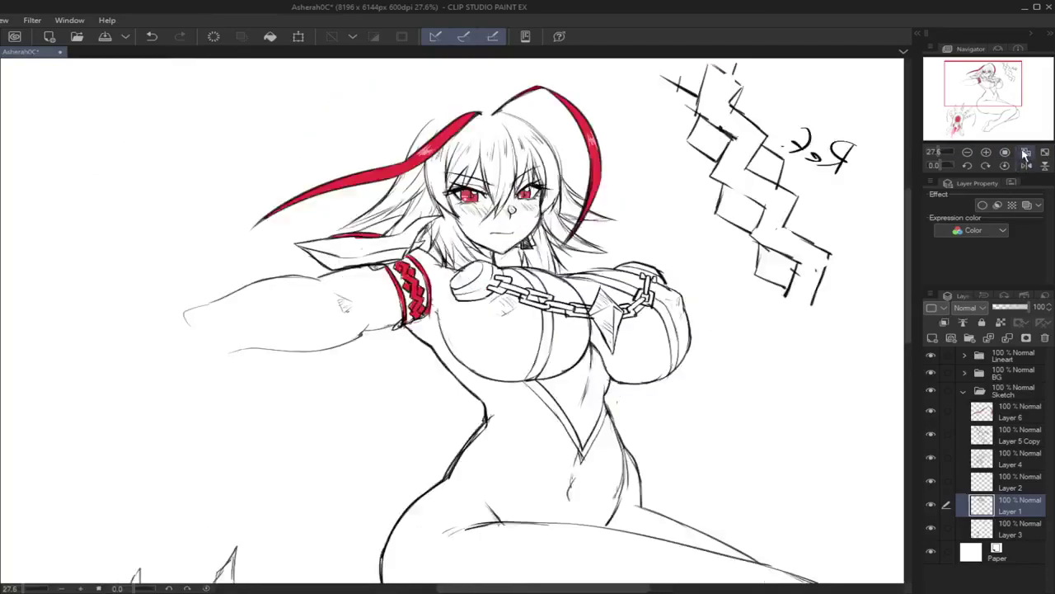
{"action": "left_click", "coordinate": [1026, 153]}
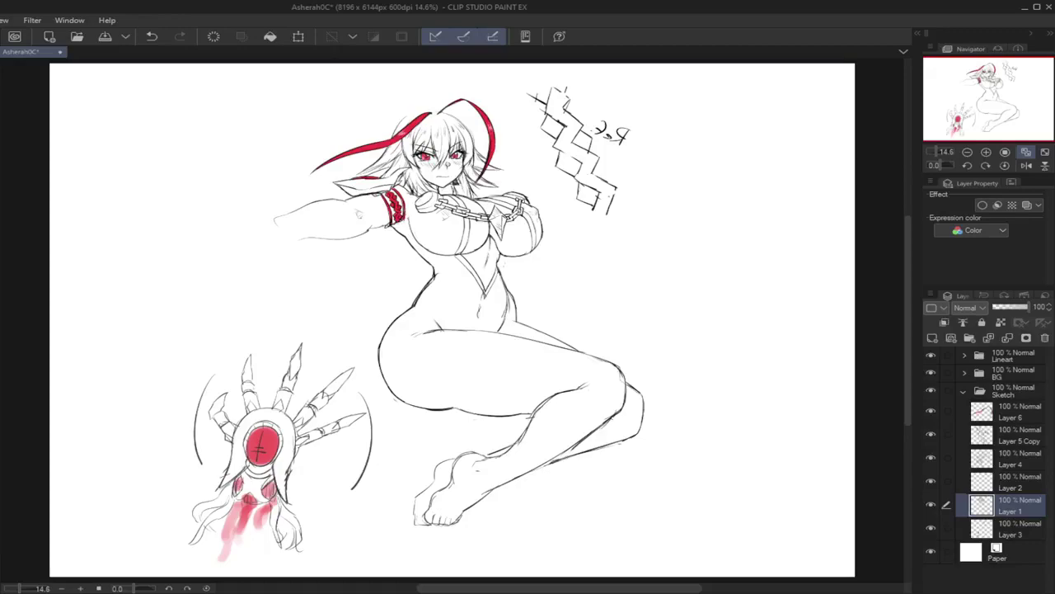
Step: Add a new raster layer at the top of the Sketch folder
{"action": "left_click_drag", "start_coordinate": [977, 118], "coordinate": [973, 115]}
{"action": "left_click_drag", "start_coordinate": [935, 151], "coordinate": [938, 151]}
{"action": "left_click", "coordinate": [1027, 166]}
{"action": "mouse_move", "coordinate": [990, 106]}
{"action": "left_mouse_down"}
{"action": "mouse_move", "coordinate": [973, 104]}
{"action": "mouse_move", "coordinate": [985, 107]}
{"action": "left_mouse_up"}
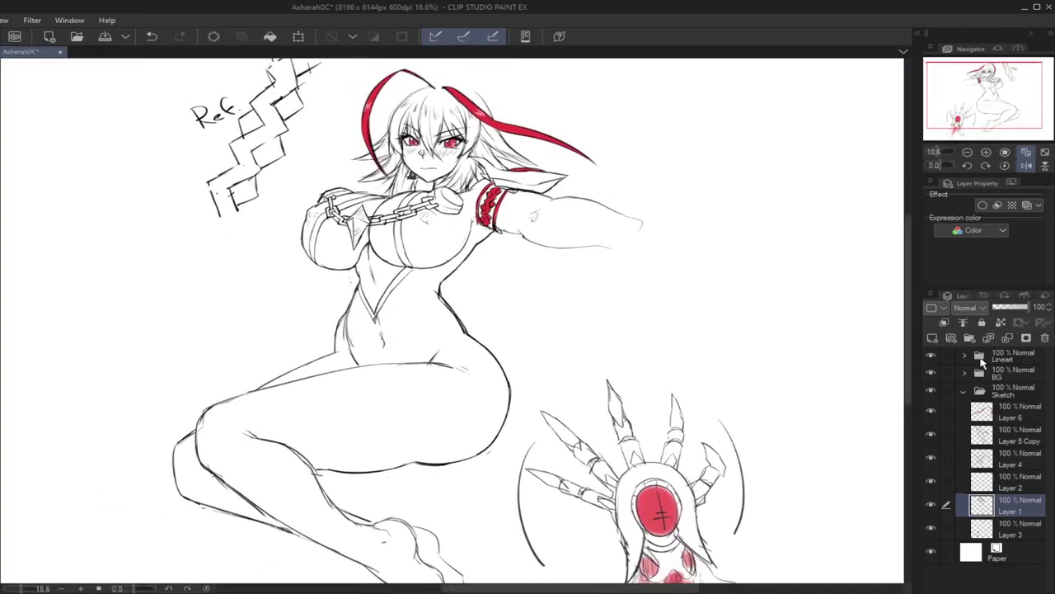
{"action": "left_click", "coordinate": [1000, 393]}
{"action": "left_click_drag", "start_coordinate": [939, 152], "coordinate": [939, 153]}
{"action": "left_click_drag", "start_coordinate": [579, 148], "coordinate": [486, 145]}
{"action": "left_click", "coordinate": [1025, 165]}
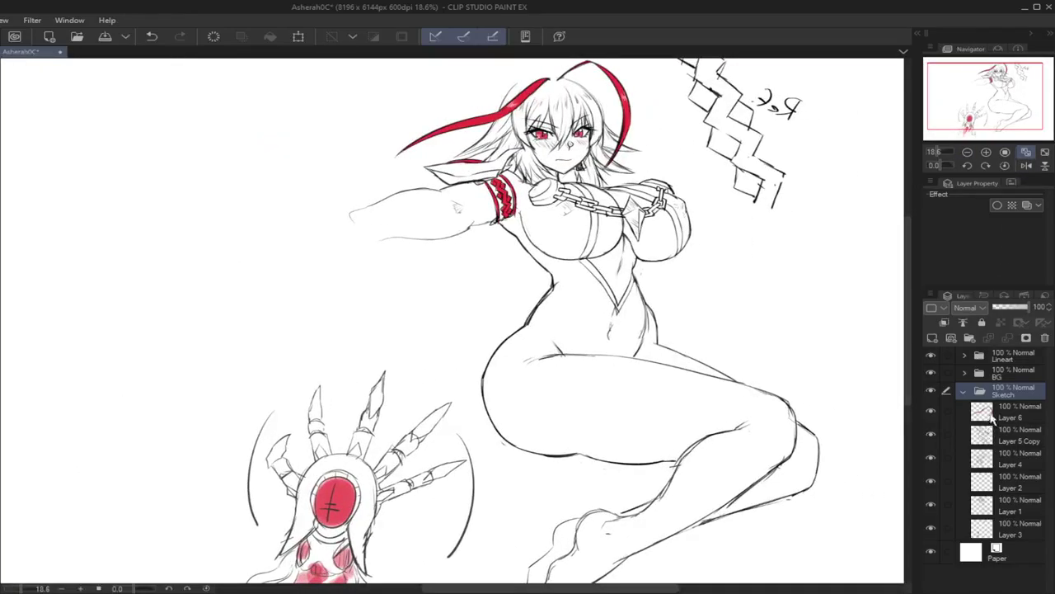
{"action": "left_click", "coordinate": [933, 338]}
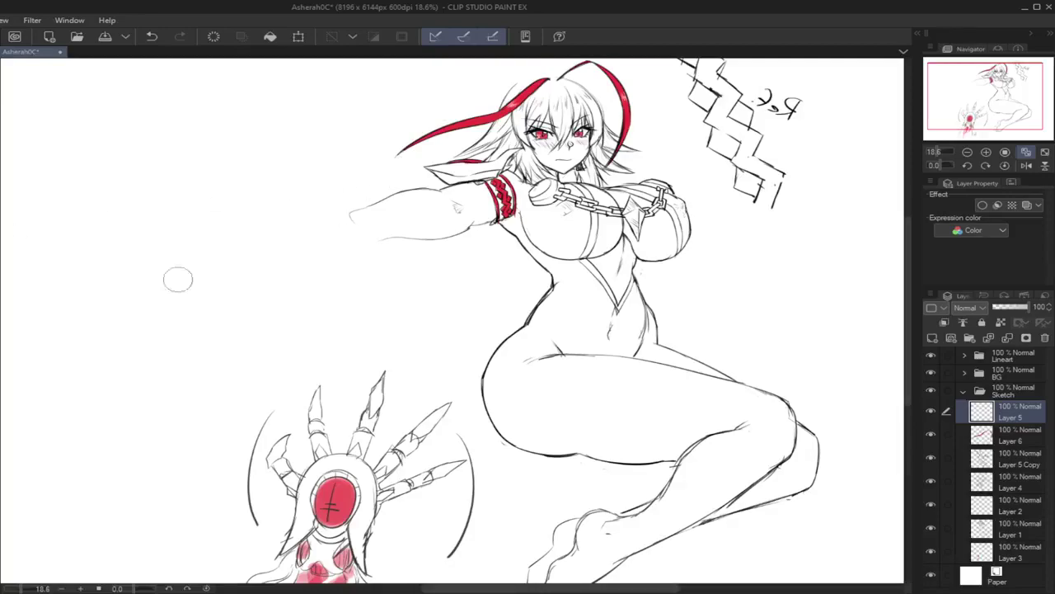
Step: Try to block in a dark hand with splayed fingers at the end of the outstretched arm on Layer 5
{"action": "mouse_move", "coordinate": [354, 216]}
{"action": "left_mouse_down"}
{"action": "mouse_move", "coordinate": [324, 221]}
{"action": "mouse_move", "coordinate": [354, 235]}
{"action": "mouse_move", "coordinate": [359, 224]}
{"action": "mouse_move", "coordinate": [316, 235]}
{"action": "mouse_move", "coordinate": [357, 239]}
{"action": "mouse_move", "coordinate": [340, 221]}
{"action": "mouse_move", "coordinate": [313, 236]}
{"action": "mouse_move", "coordinate": [366, 219]}
{"action": "mouse_move", "coordinate": [379, 237]}
{"action": "mouse_move", "coordinate": [355, 239]}
{"action": "mouse_move", "coordinate": [348, 228]}
{"action": "mouse_move", "coordinate": [328, 238]}
{"action": "mouse_move", "coordinate": [341, 221]}
{"action": "mouse_move", "coordinate": [317, 231]}
{"action": "left_mouse_up"}
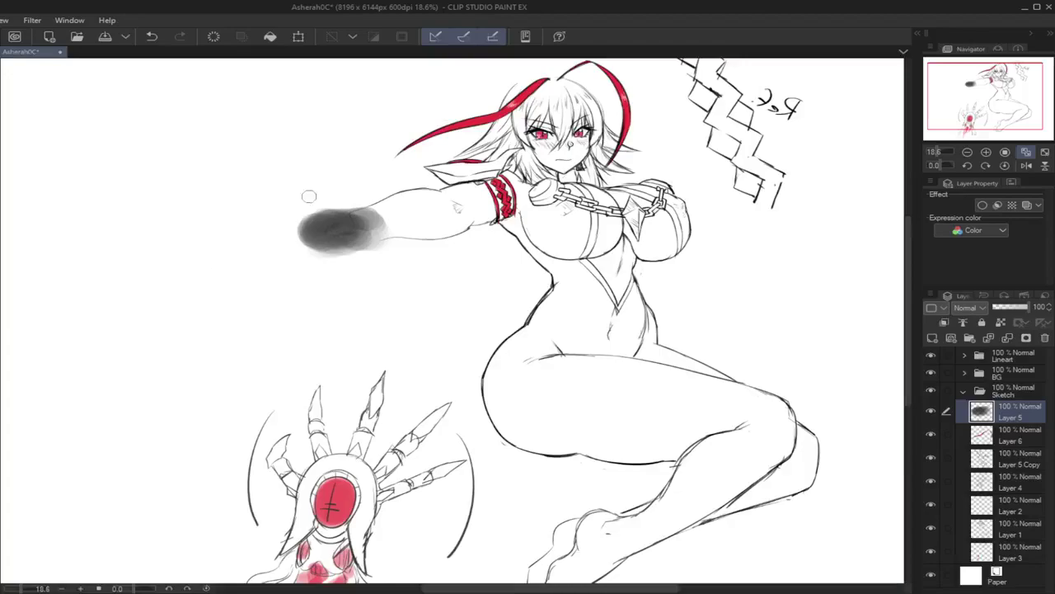
{"action": "mouse_move", "coordinate": [320, 217]}
{"action": "left_mouse_down"}
{"action": "mouse_move", "coordinate": [301, 239]}
{"action": "mouse_move", "coordinate": [266, 244]}
{"action": "mouse_move", "coordinate": [319, 264]}
{"action": "mouse_move", "coordinate": [291, 224]}
{"action": "mouse_move", "coordinate": [353, 217]}
{"action": "mouse_move", "coordinate": [372, 245]}
{"action": "mouse_move", "coordinate": [326, 249]}
{"action": "mouse_move", "coordinate": [300, 302]}
{"action": "mouse_move", "coordinate": [281, 265]}
{"action": "mouse_move", "coordinate": [258, 280]}
{"action": "mouse_move", "coordinate": [271, 241]}
{"action": "mouse_move", "coordinate": [252, 279]}
{"action": "mouse_move", "coordinate": [268, 245]}
{"action": "mouse_move", "coordinate": [264, 260]}
{"action": "mouse_move", "coordinate": [300, 302]}
{"action": "mouse_move", "coordinate": [280, 240]}
{"action": "mouse_move", "coordinate": [242, 207]}
{"action": "mouse_move", "coordinate": [231, 221]}
{"action": "mouse_move", "coordinate": [279, 228]}
{"action": "mouse_move", "coordinate": [231, 228]}
{"action": "mouse_move", "coordinate": [275, 218]}
{"action": "mouse_move", "coordinate": [232, 222]}
{"action": "mouse_move", "coordinate": [289, 230]}
{"action": "mouse_move", "coordinate": [233, 230]}
{"action": "mouse_move", "coordinate": [292, 216]}
{"action": "mouse_move", "coordinate": [263, 176]}
{"action": "mouse_move", "coordinate": [292, 211]}
{"action": "mouse_move", "coordinate": [341, 197]}
{"action": "mouse_move", "coordinate": [330, 174]}
{"action": "mouse_move", "coordinate": [330, 202]}
{"action": "mouse_move", "coordinate": [370, 219]}
{"action": "mouse_move", "coordinate": [338, 251]}
{"action": "mouse_move", "coordinate": [301, 248]}
{"action": "mouse_move", "coordinate": [371, 247]}
{"action": "mouse_move", "coordinate": [381, 270]}
{"action": "left_mouse_up"}
{"action": "key", "text": "ctrl+z"}
{"action": "key", "text": "ctrl+z"}
{"action": "key", "text": "ctrl+z"}
{"action": "key", "text": "ctrl+z"}
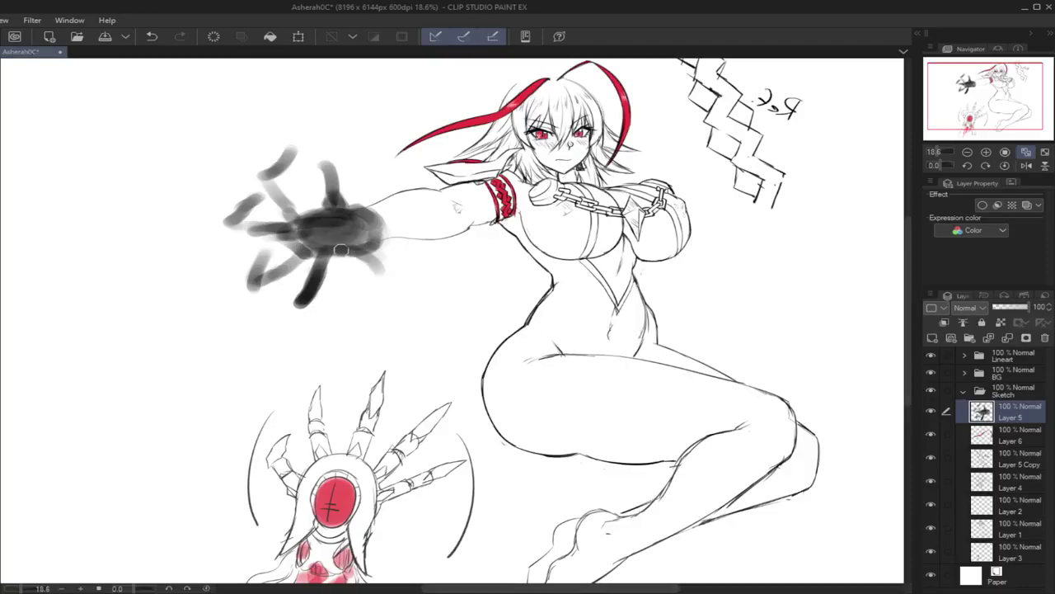
{"action": "mouse_move", "coordinate": [364, 194]}
{"action": "left_mouse_down"}
{"action": "mouse_move", "coordinate": [340, 214]}
{"action": "mouse_move", "coordinate": [314, 204]}
{"action": "left_mouse_up"}
{"action": "mouse_move", "coordinate": [284, 239]}
{"action": "left_mouse_down"}
{"action": "mouse_move", "coordinate": [330, 248]}
{"action": "mouse_move", "coordinate": [304, 247]}
{"action": "mouse_move", "coordinate": [308, 221]}
{"action": "mouse_move", "coordinate": [336, 242]}
{"action": "mouse_move", "coordinate": [351, 211]}
{"action": "mouse_move", "coordinate": [402, 217]}
{"action": "mouse_move", "coordinate": [415, 209]}
{"action": "mouse_move", "coordinate": [384, 241]}
{"action": "left_mouse_up"}
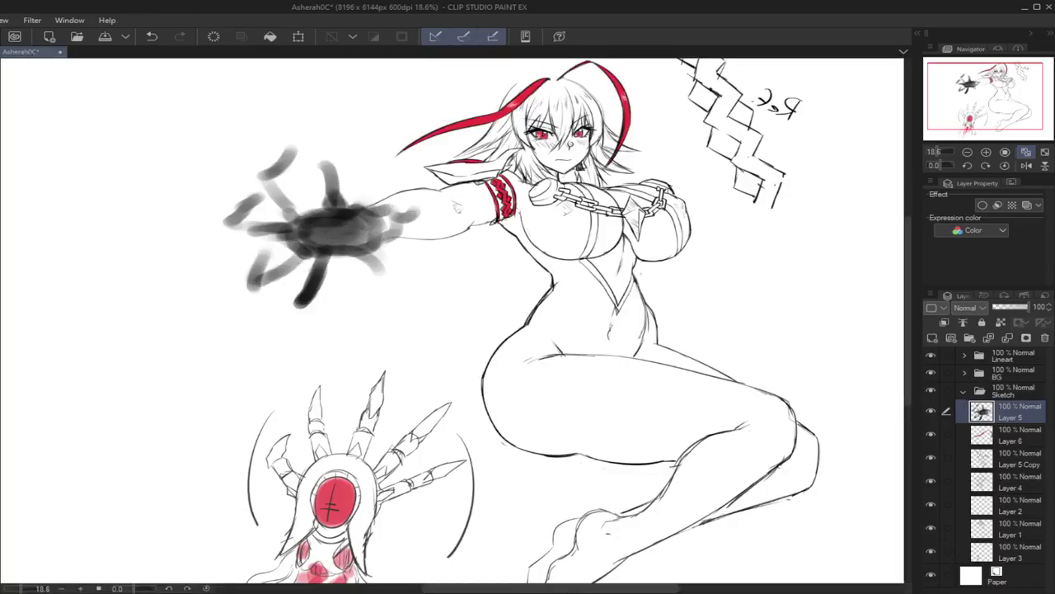
{"action": "left_click_drag", "start_coordinate": [281, 231], "coordinate": [320, 247]}
Step: Erase the blocked-in hand's lowest finger and repaint the fingers as darker, bent strokes
{"action": "key", "text": "e"}
{"action": "mouse_move", "coordinate": [288, 285]}
{"action": "left_mouse_down"}
{"action": "mouse_move", "coordinate": [313, 278]}
{"action": "mouse_move", "coordinate": [306, 302]}
{"action": "mouse_move", "coordinate": [317, 284]}
{"action": "mouse_move", "coordinate": [297, 308]}
{"action": "left_mouse_up"}
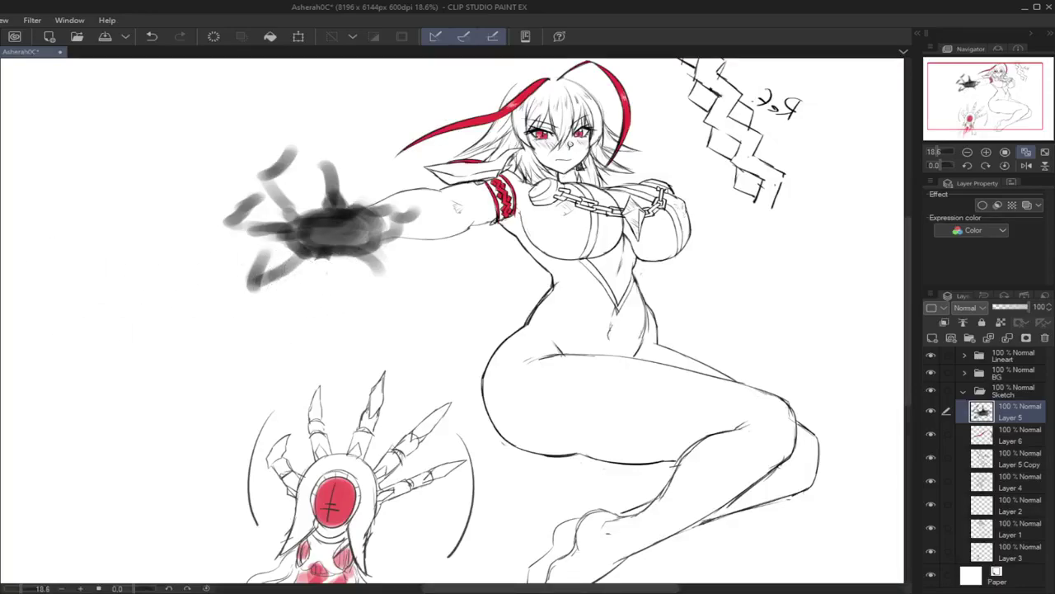
{"action": "mouse_move", "coordinate": [375, 266]}
{"action": "left_mouse_down"}
{"action": "mouse_move", "coordinate": [402, 256]}
{"action": "mouse_move", "coordinate": [385, 266]}
{"action": "left_mouse_up"}
{"action": "left_click_drag", "start_coordinate": [314, 265], "coordinate": [298, 290]}
{"action": "key", "text": "ctrl+z"}
{"action": "left_click_drag", "start_coordinate": [308, 255], "coordinate": [300, 304]}
{"action": "key", "text": "ctrl+z"}
{"action": "left_click_drag", "start_coordinate": [328, 161], "coordinate": [336, 202]}
{"action": "mouse_move", "coordinate": [300, 271]}
{"action": "left_mouse_down"}
{"action": "mouse_move", "coordinate": [303, 294]}
{"action": "mouse_move", "coordinate": [325, 261]}
{"action": "mouse_move", "coordinate": [298, 290]}
{"action": "left_mouse_up"}
{"action": "key", "text": "ctrl+z"}
{"action": "mouse_move", "coordinate": [320, 252]}
{"action": "left_mouse_down"}
{"action": "mouse_move", "coordinate": [288, 251]}
{"action": "mouse_move", "coordinate": [262, 267]}
{"action": "mouse_move", "coordinate": [298, 252]}
{"action": "mouse_move", "coordinate": [252, 269]}
{"action": "left_mouse_up"}
{"action": "mouse_move", "coordinate": [269, 233]}
{"action": "left_mouse_down"}
{"action": "mouse_move", "coordinate": [236, 221]}
{"action": "mouse_move", "coordinate": [289, 233]}
{"action": "mouse_move", "coordinate": [268, 194]}
{"action": "mouse_move", "coordinate": [309, 212]}
{"action": "left_mouse_up"}
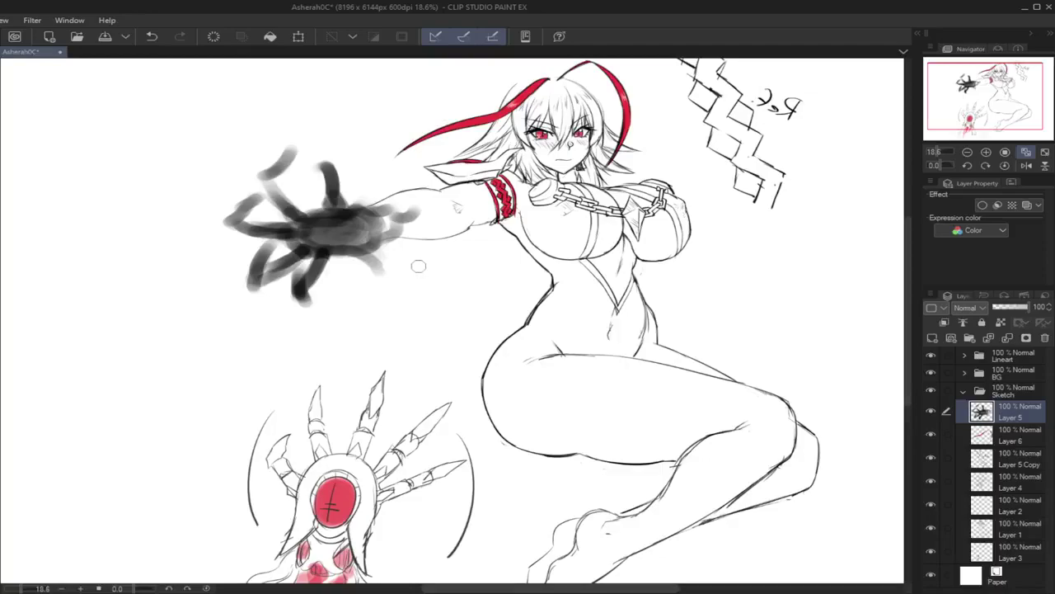
Step: Scrawl large lettering above the blocked-in hand, and clear everything on Layer 5
{"action": "left_click_drag", "start_coordinate": [989, 109], "coordinate": [941, 98]}
{"action": "left_click", "coordinate": [1026, 165]}
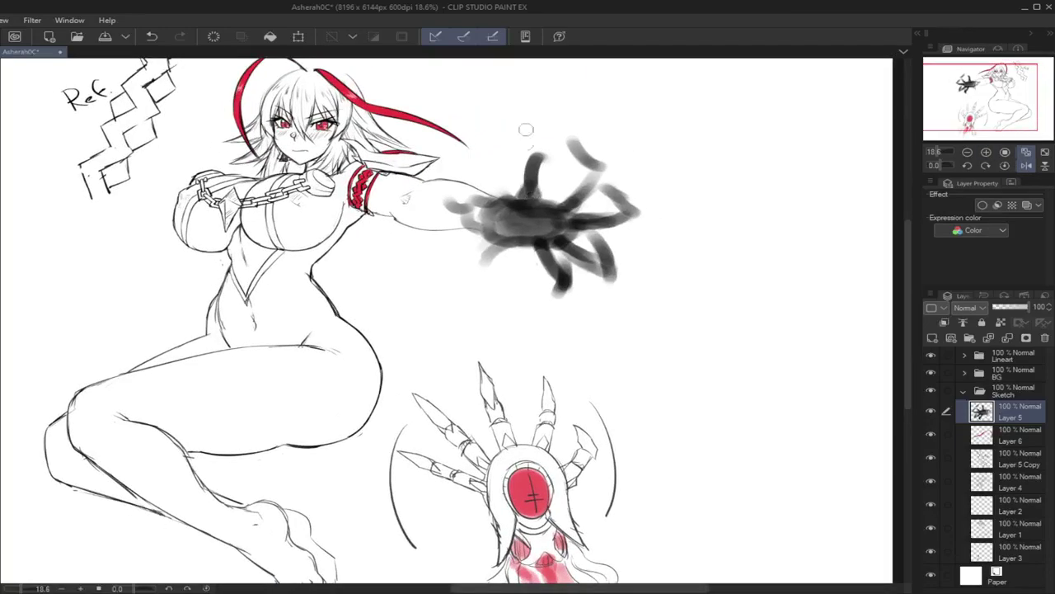
{"action": "left_click_drag", "start_coordinate": [498, 82], "coordinate": [549, 136]}
{"action": "mouse_move", "coordinate": [600, 103]}
{"action": "left_mouse_down"}
{"action": "mouse_move", "coordinate": [573, 136]}
{"action": "mouse_move", "coordinate": [607, 131]}
{"action": "left_mouse_up"}
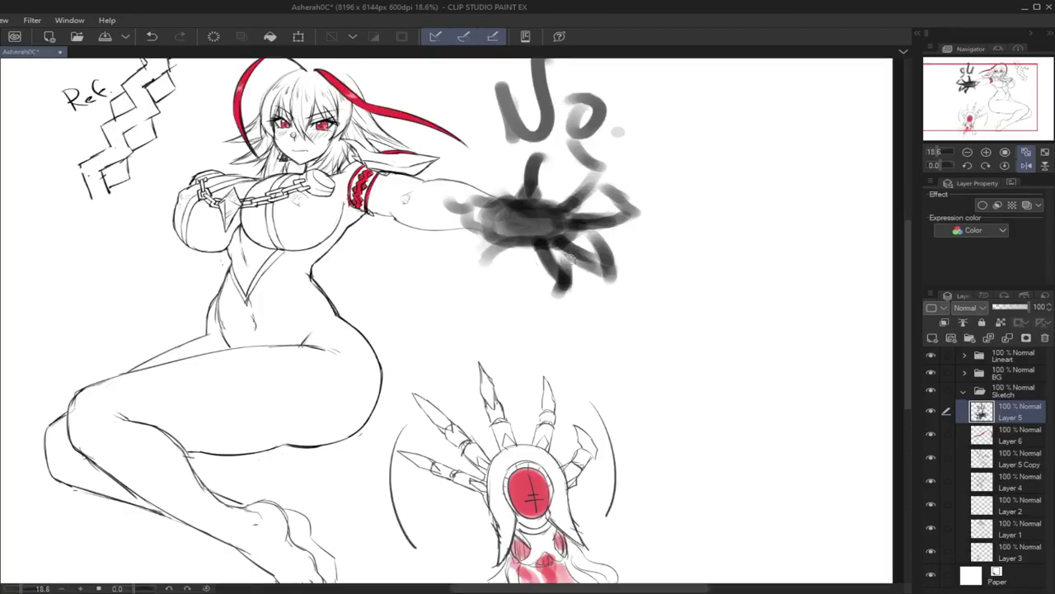
{"action": "left_click_drag", "start_coordinate": [995, 115], "coordinate": [994, 110]}
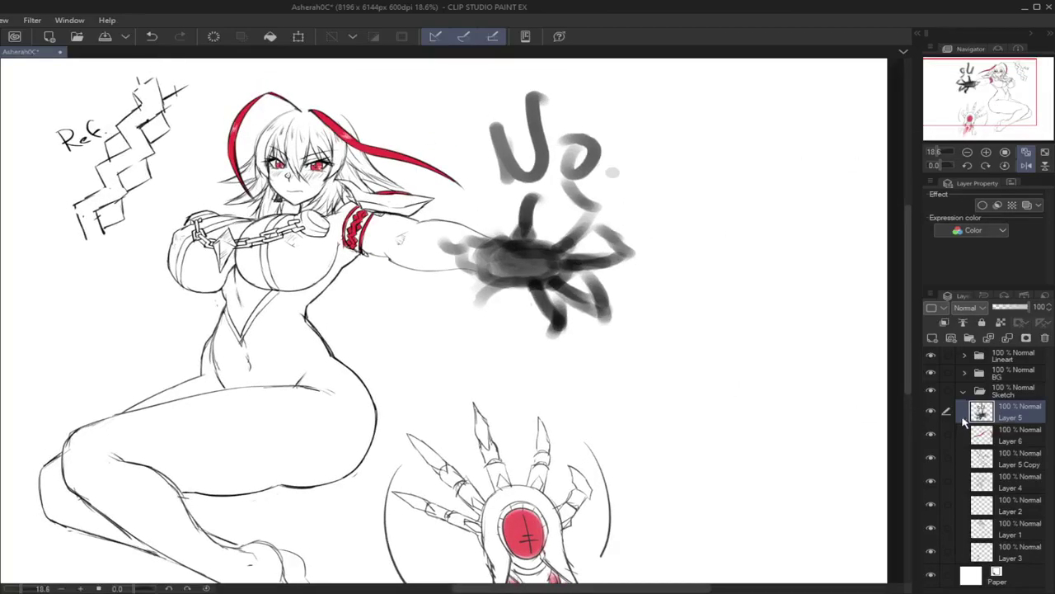
{"action": "key", "text": "Delete"}
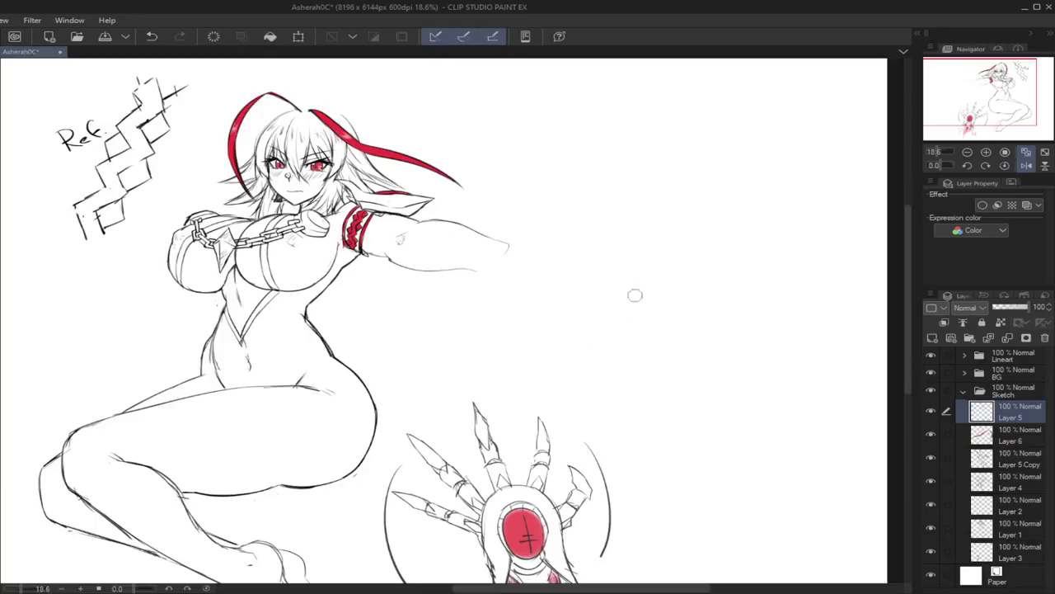
Step: Mark the outstretched arm with a broad grey loop and a cross, and clear the marks from Layer 5
{"action": "mouse_move", "coordinate": [328, 246]}
{"action": "left_mouse_down"}
{"action": "mouse_move", "coordinate": [541, 184]}
{"action": "mouse_move", "coordinate": [458, 147]}
{"action": "left_mouse_up"}
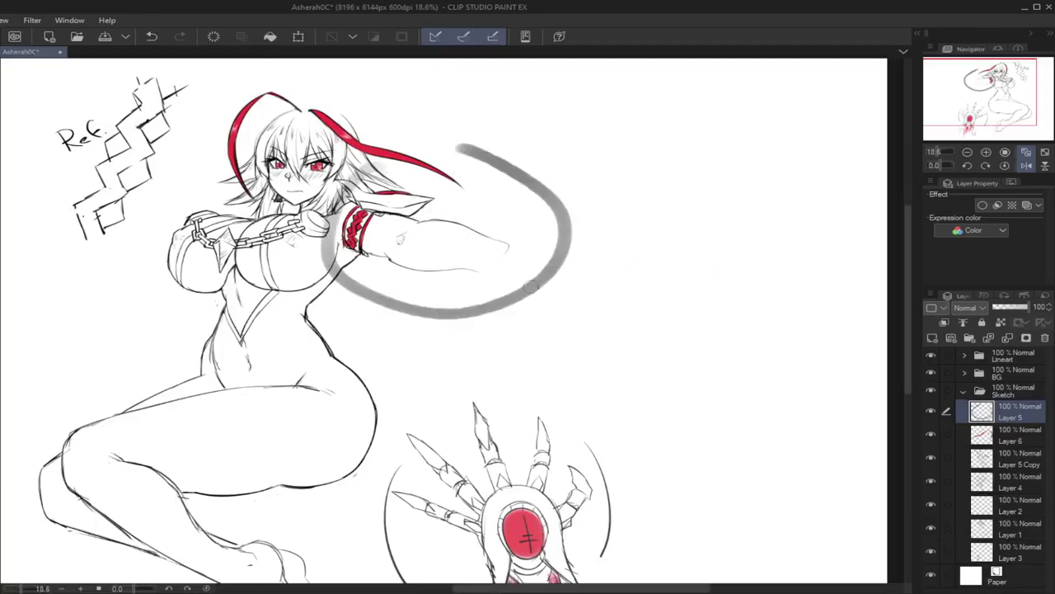
{"action": "left_click_drag", "start_coordinate": [578, 281], "coordinate": [625, 312]}
{"action": "mouse_move", "coordinate": [625, 287]}
{"action": "left_mouse_down"}
{"action": "mouse_move", "coordinate": [625, 313]}
{"action": "mouse_move", "coordinate": [548, 337]}
{"action": "left_mouse_up"}
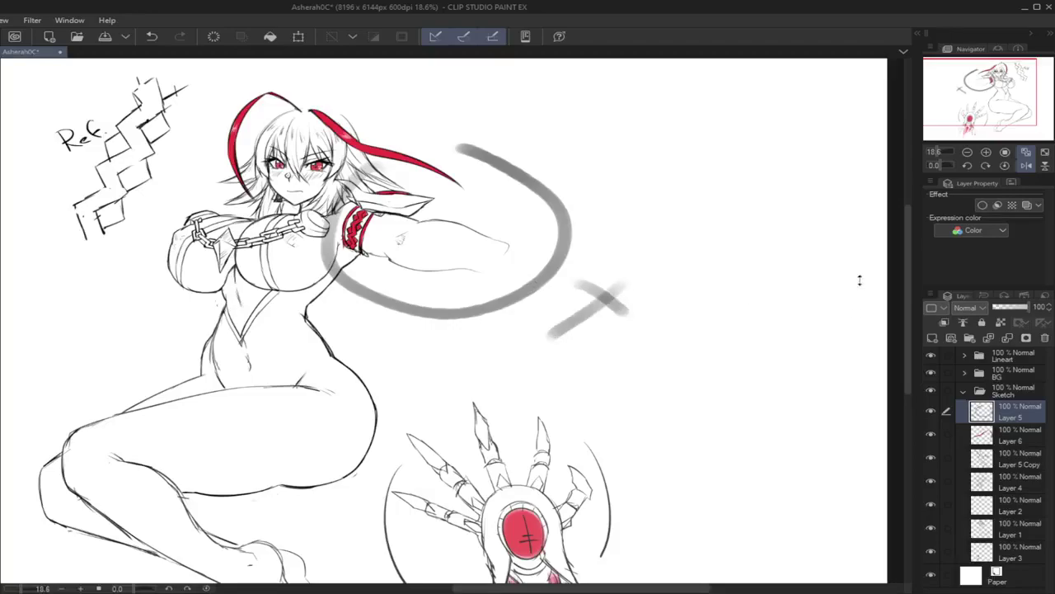
{"action": "key", "text": "Delete"}
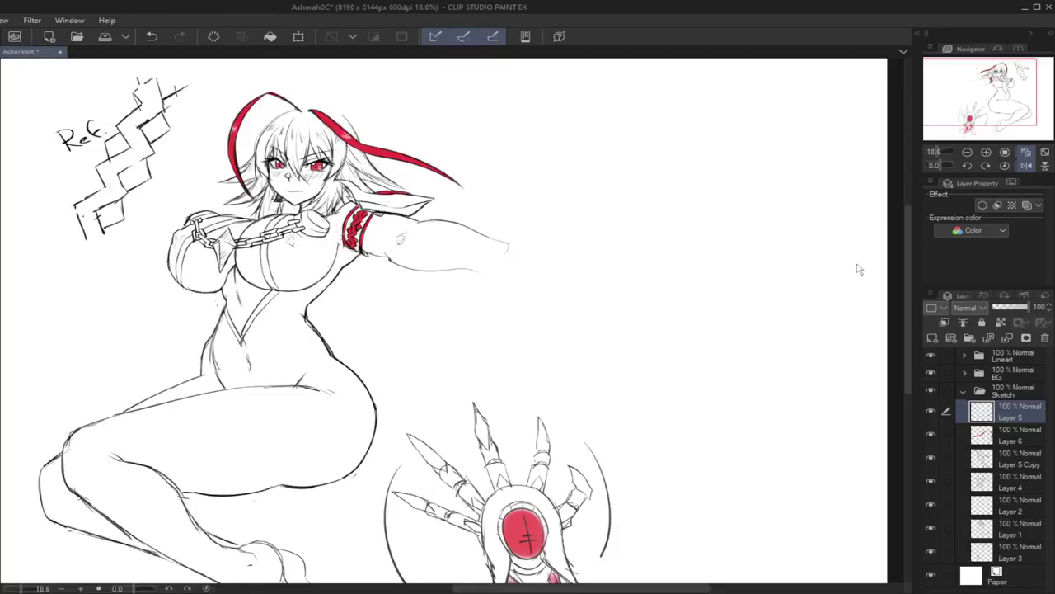
Step: Duplicate Layer 1, keeping the original hidden, and erase the outstretched arm beyond the red armband on the copy
{"action": "mouse_move", "coordinate": [987, 101]}
{"action": "left_mouse_down"}
{"action": "mouse_move", "coordinate": [976, 122]}
{"action": "mouse_move", "coordinate": [994, 103]}
{"action": "left_mouse_up"}
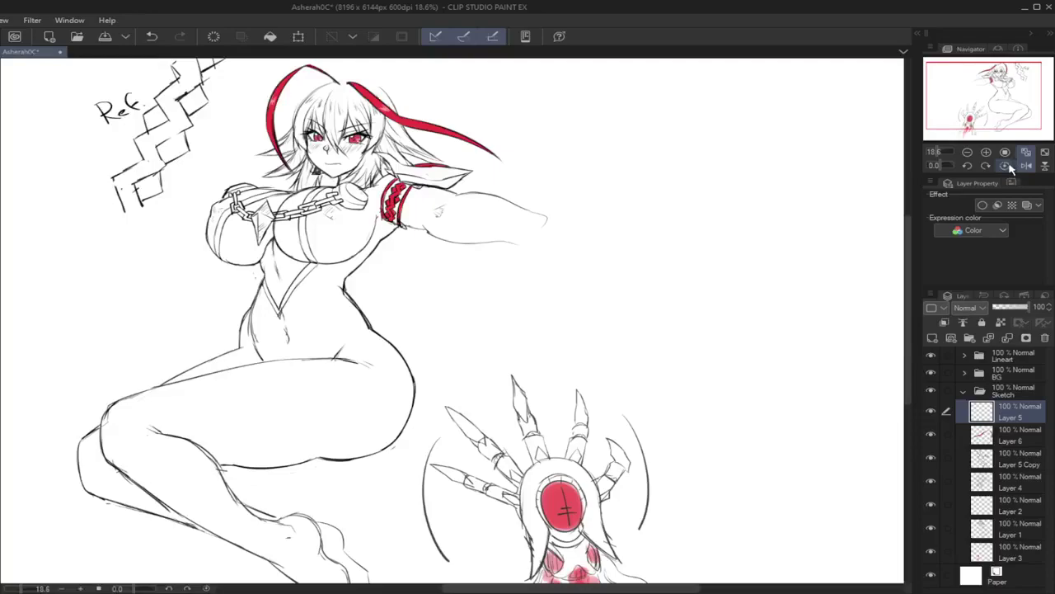
{"action": "left_click", "coordinate": [51, 592]}
{"action": "left_click", "coordinate": [993, 528]}
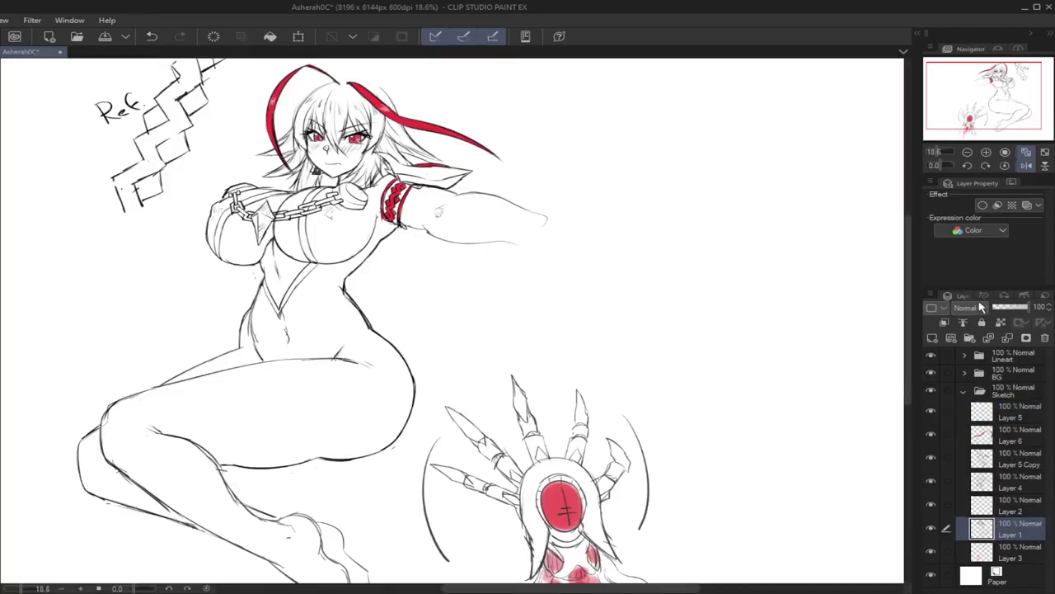
{"action": "key", "text": "ctrl+v"}
{"action": "left_click", "coordinate": [931, 553]}
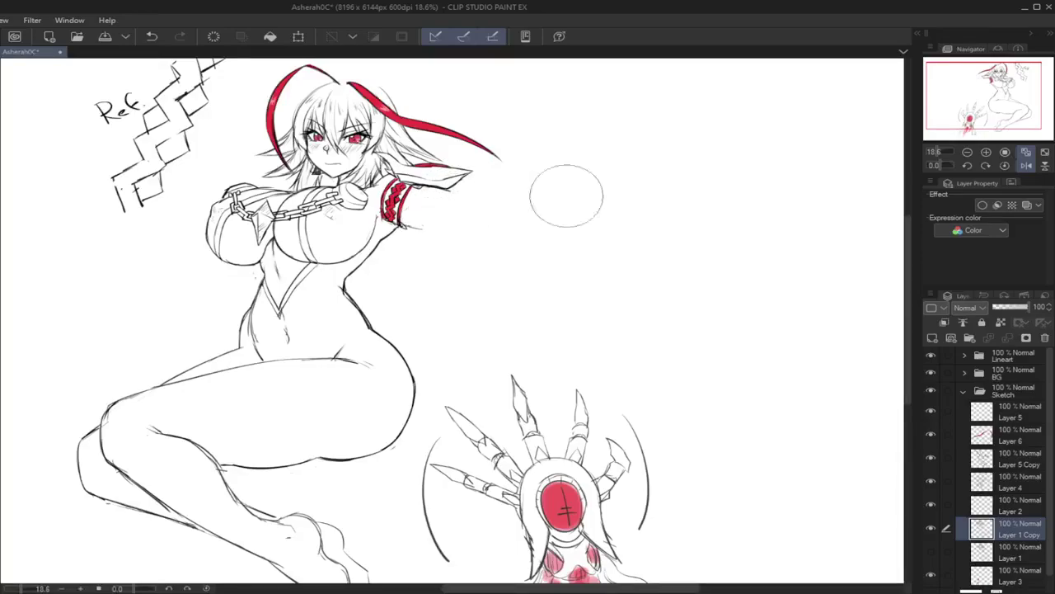
Step: Give Layer 5 a blue layer color and block in a bent arm extending from the red armband
{"action": "left_click", "coordinate": [1020, 165]}
{"action": "left_click_drag", "start_coordinate": [987, 107], "coordinate": [1000, 103]}
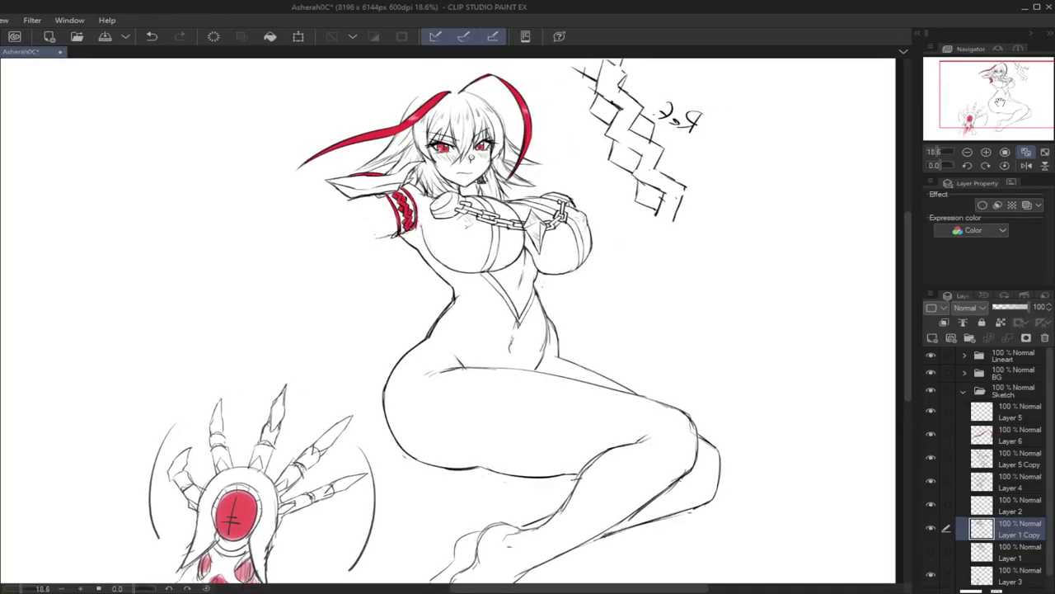
{"action": "left_click", "coordinate": [1014, 417]}
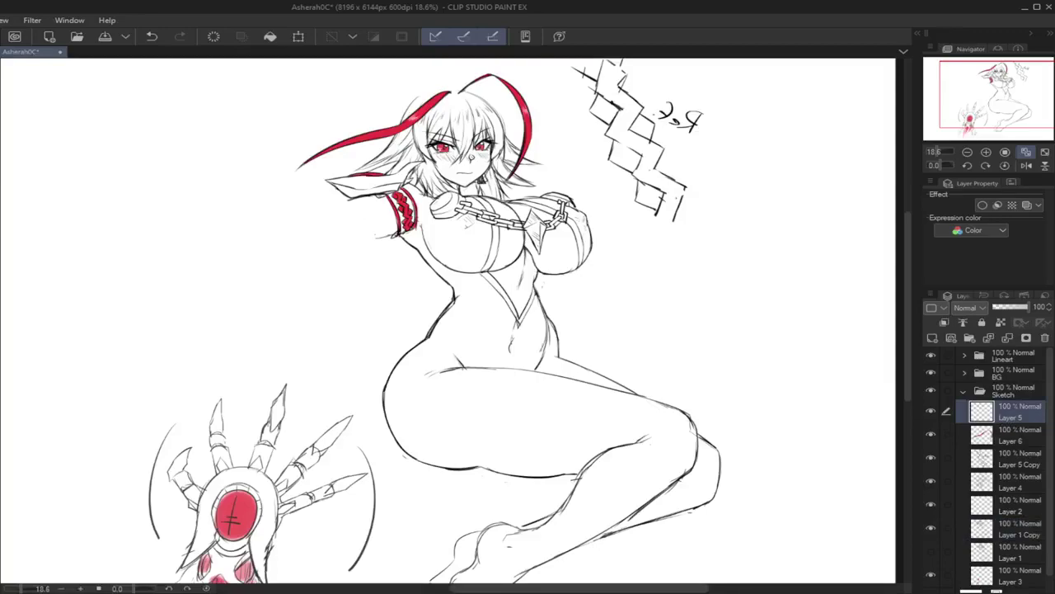
{"action": "left_click", "coordinate": [1031, 205]}
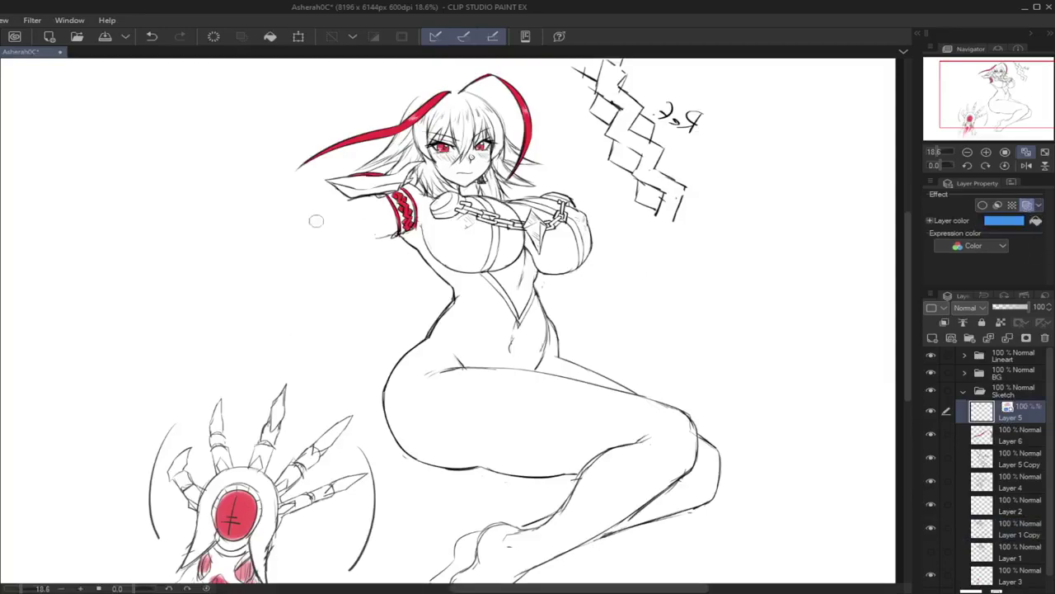
{"action": "mouse_move", "coordinate": [395, 202]}
{"action": "left_mouse_down"}
{"action": "mouse_move", "coordinate": [332, 234]}
{"action": "mouse_move", "coordinate": [364, 216]}
{"action": "mouse_move", "coordinate": [348, 212]}
{"action": "mouse_move", "coordinate": [371, 216]}
{"action": "mouse_move", "coordinate": [277, 238]}
{"action": "mouse_move", "coordinate": [326, 237]}
{"action": "mouse_move", "coordinate": [318, 224]}
{"action": "mouse_move", "coordinate": [283, 229]}
{"action": "mouse_move", "coordinate": [337, 242]}
{"action": "mouse_move", "coordinate": [327, 225]}
{"action": "mouse_move", "coordinate": [282, 230]}
{"action": "mouse_move", "coordinate": [379, 249]}
{"action": "mouse_move", "coordinate": [330, 238]}
{"action": "mouse_move", "coordinate": [355, 216]}
{"action": "mouse_move", "coordinate": [356, 233]}
{"action": "mouse_move", "coordinate": [334, 216]}
{"action": "mouse_move", "coordinate": [347, 216]}
{"action": "mouse_move", "coordinate": [291, 223]}
{"action": "mouse_move", "coordinate": [335, 218]}
{"action": "mouse_move", "coordinate": [298, 225]}
{"action": "mouse_move", "coordinate": [390, 256]}
{"action": "mouse_move", "coordinate": [291, 222]}
{"action": "mouse_move", "coordinate": [402, 268]}
{"action": "mouse_move", "coordinate": [410, 264]}
{"action": "mouse_move", "coordinate": [351, 214]}
{"action": "mouse_move", "coordinate": [272, 221]}
{"action": "mouse_move", "coordinate": [303, 249]}
{"action": "mouse_move", "coordinate": [359, 261]}
{"action": "mouse_move", "coordinate": [299, 240]}
{"action": "mouse_move", "coordinate": [388, 272]}
{"action": "mouse_move", "coordinate": [381, 266]}
{"action": "mouse_move", "coordinate": [404, 269]}
{"action": "mouse_move", "coordinate": [365, 213]}
{"action": "mouse_move", "coordinate": [374, 209]}
{"action": "mouse_move", "coordinate": [342, 216]}
{"action": "mouse_move", "coordinate": [389, 219]}
{"action": "mouse_move", "coordinate": [348, 218]}
{"action": "mouse_move", "coordinate": [357, 206]}
{"action": "mouse_move", "coordinate": [306, 219]}
{"action": "mouse_move", "coordinate": [324, 211]}
{"action": "mouse_move", "coordinate": [294, 195]}
{"action": "mouse_move", "coordinate": [253, 233]}
{"action": "mouse_move", "coordinate": [247, 223]}
{"action": "mouse_move", "coordinate": [306, 288]}
{"action": "mouse_move", "coordinate": [393, 295]}
{"action": "mouse_move", "coordinate": [415, 229]}
{"action": "mouse_move", "coordinate": [404, 283]}
{"action": "mouse_move", "coordinate": [318, 271]}
{"action": "mouse_move", "coordinate": [403, 280]}
{"action": "left_mouse_up"}
{"action": "key", "text": "ctrl+z"}
{"action": "key", "text": "ctrl+z"}
{"action": "left_click", "coordinate": [1026, 165]}
{"action": "left_click_drag", "start_coordinate": [979, 101], "coordinate": [965, 97]}
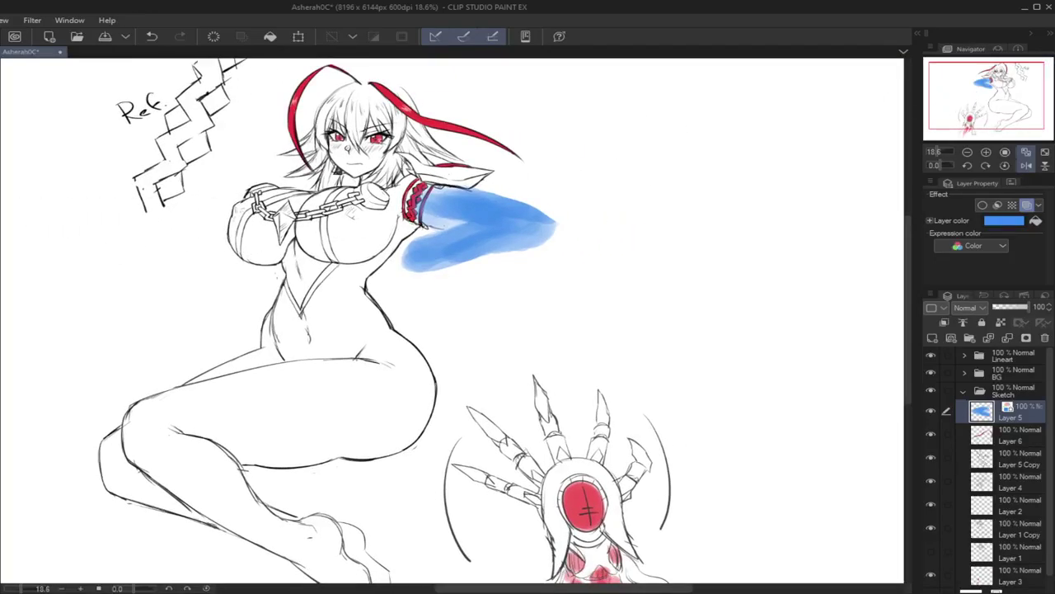
Step: Extend the blue forearm to the waist and block in the hand with its first few spread fingers
{"action": "mouse_move", "coordinate": [464, 250]}
{"action": "left_mouse_down"}
{"action": "mouse_move", "coordinate": [410, 259]}
{"action": "mouse_move", "coordinate": [394, 281]}
{"action": "mouse_move", "coordinate": [416, 275]}
{"action": "mouse_move", "coordinate": [415, 262]}
{"action": "mouse_move", "coordinate": [418, 280]}
{"action": "mouse_move", "coordinate": [433, 268]}
{"action": "mouse_move", "coordinate": [374, 283]}
{"action": "mouse_move", "coordinate": [410, 258]}
{"action": "mouse_move", "coordinate": [388, 264]}
{"action": "mouse_move", "coordinate": [408, 282]}
{"action": "mouse_move", "coordinate": [413, 269]}
{"action": "mouse_move", "coordinate": [398, 266]}
{"action": "mouse_move", "coordinate": [410, 241]}
{"action": "mouse_move", "coordinate": [433, 254]}
{"action": "mouse_move", "coordinate": [423, 264]}
{"action": "mouse_move", "coordinate": [478, 253]}
{"action": "mouse_move", "coordinate": [405, 261]}
{"action": "left_mouse_up"}
{"action": "key", "text": "ctrl+z"}
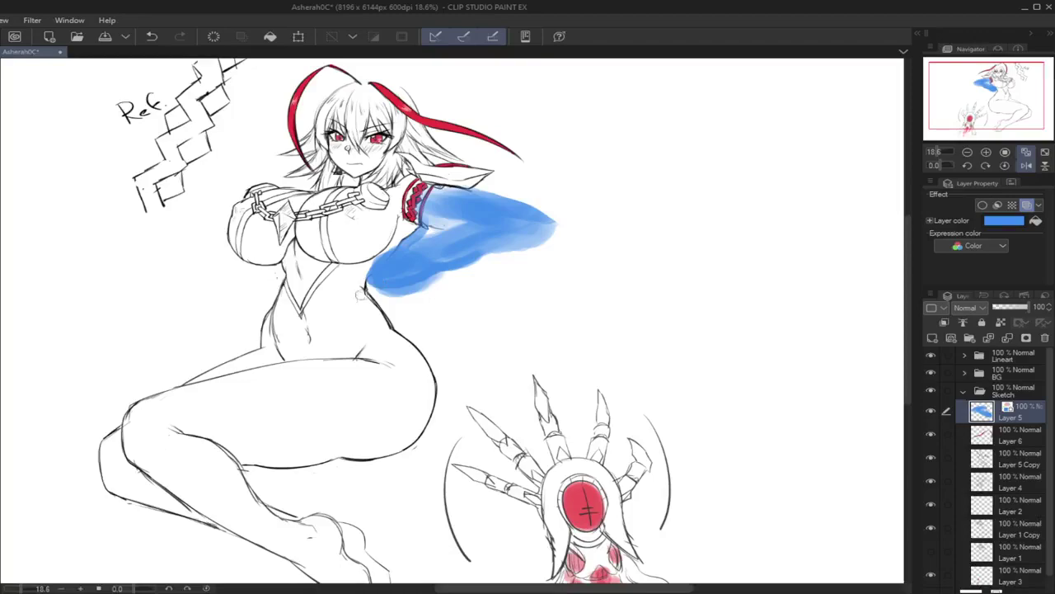
{"action": "mouse_move", "coordinate": [344, 301]}
{"action": "left_mouse_down"}
{"action": "mouse_move", "coordinate": [373, 288]}
{"action": "mouse_move", "coordinate": [334, 314]}
{"action": "mouse_move", "coordinate": [338, 324]}
{"action": "left_mouse_up"}
{"action": "key", "text": "ctrl+z"}
{"action": "key", "text": "ctrl+y"}
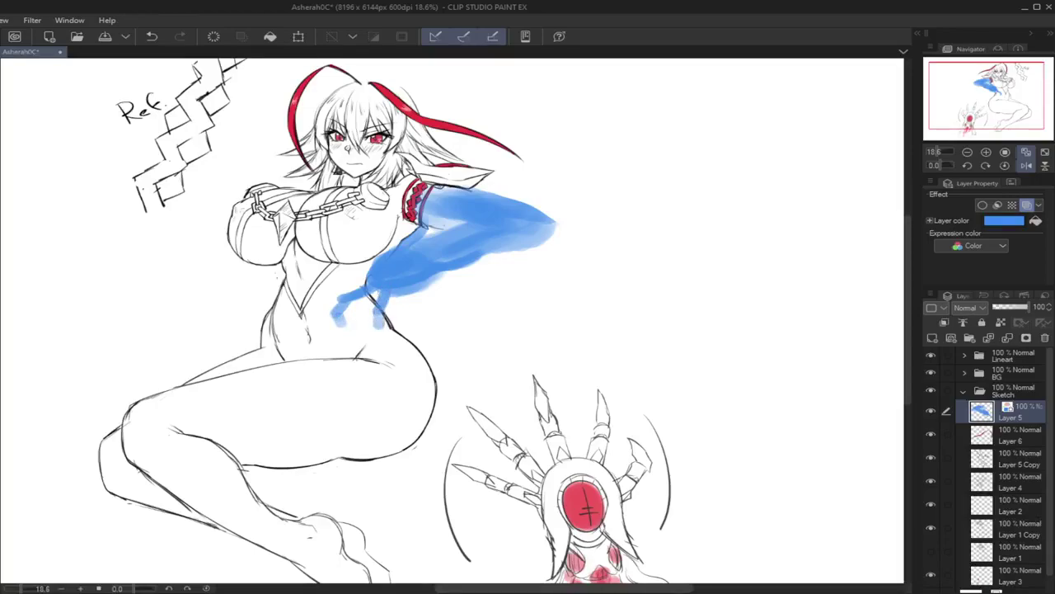
{"action": "mouse_move", "coordinate": [369, 273]}
{"action": "left_mouse_down"}
{"action": "mouse_move", "coordinate": [341, 273]}
{"action": "mouse_move", "coordinate": [343, 292]}
{"action": "mouse_move", "coordinate": [399, 311]}
{"action": "left_mouse_up"}
{"action": "key", "text": "ctrl+z"}
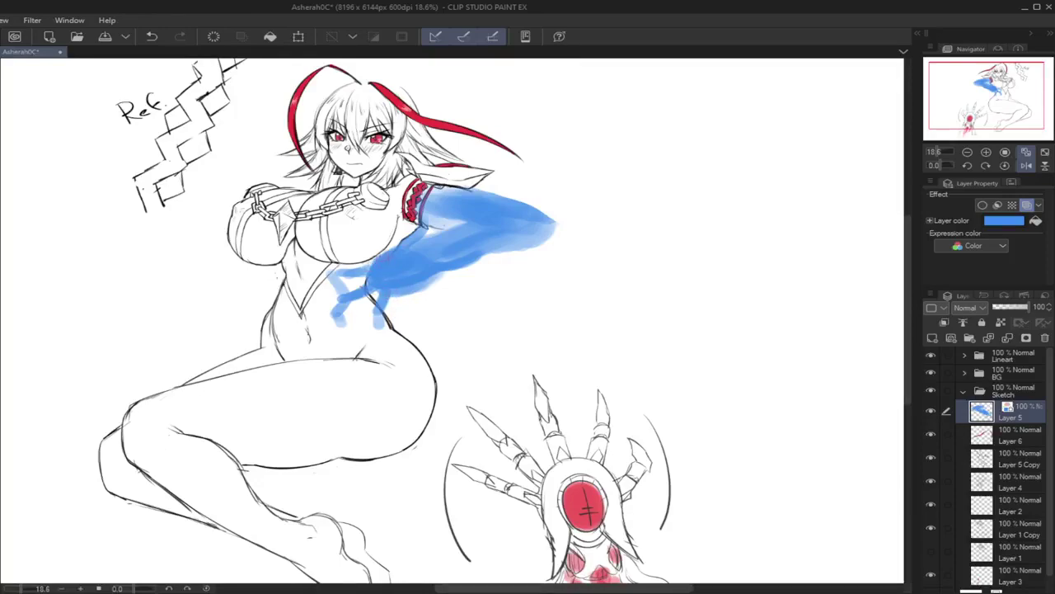
Step: Fill out the blue hand, forearm and elbow, and shift the whole blocked-in arm slightly outward and down
{"action": "left_click_drag", "start_coordinate": [389, 250], "coordinate": [351, 266]}
{"action": "mouse_move", "coordinate": [401, 298]}
{"action": "left_mouse_down"}
{"action": "mouse_move", "coordinate": [406, 297]}
{"action": "mouse_move", "coordinate": [443, 273]}
{"action": "mouse_move", "coordinate": [431, 251]}
{"action": "mouse_move", "coordinate": [409, 248]}
{"action": "mouse_move", "coordinate": [507, 211]}
{"action": "mouse_move", "coordinate": [536, 222]}
{"action": "mouse_move", "coordinate": [446, 255]}
{"action": "left_mouse_up"}
{"action": "mouse_move", "coordinate": [532, 222]}
{"action": "left_mouse_down"}
{"action": "mouse_move", "coordinate": [534, 233]}
{"action": "mouse_move", "coordinate": [484, 248]}
{"action": "left_mouse_up"}
{"action": "mouse_move", "coordinate": [518, 211]}
{"action": "left_mouse_down"}
{"action": "mouse_move", "coordinate": [542, 225]}
{"action": "mouse_move", "coordinate": [516, 245]}
{"action": "left_mouse_up"}
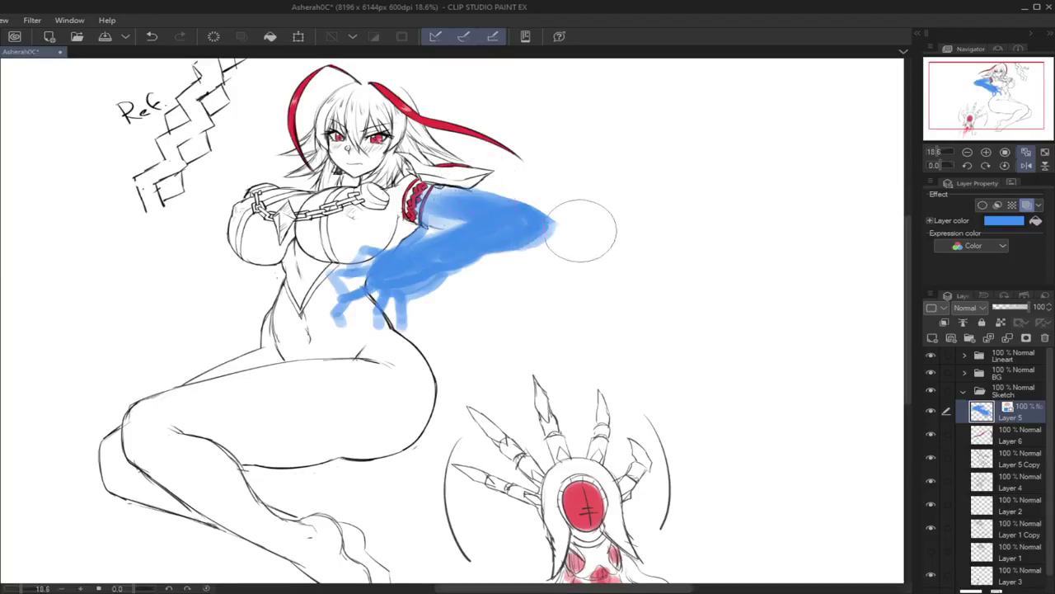
{"action": "left_click", "coordinate": [1027, 165]}
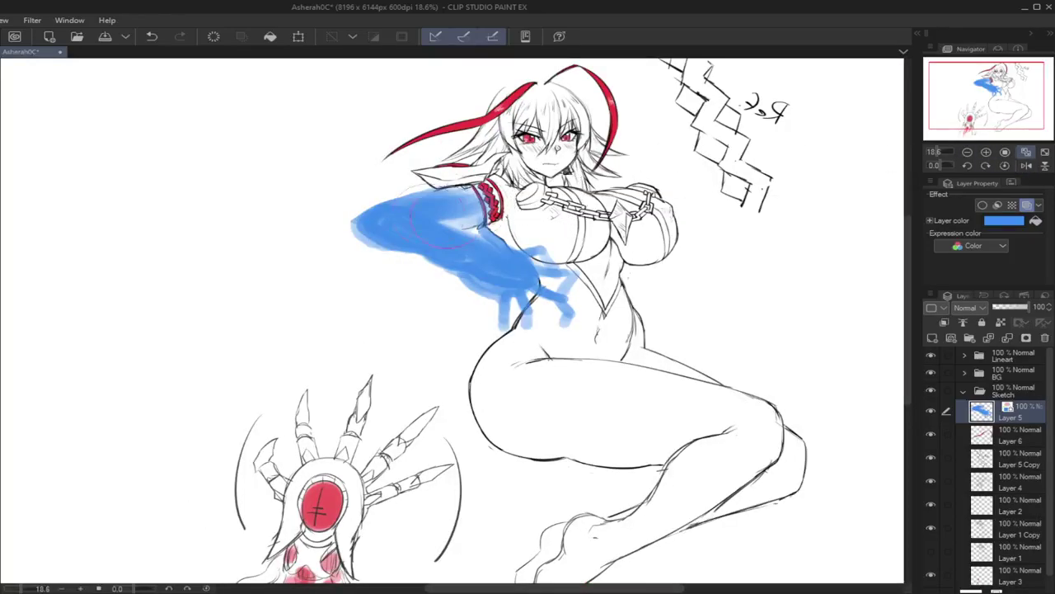
{"action": "left_click_drag", "start_coordinate": [446, 216], "coordinate": [431, 226]}
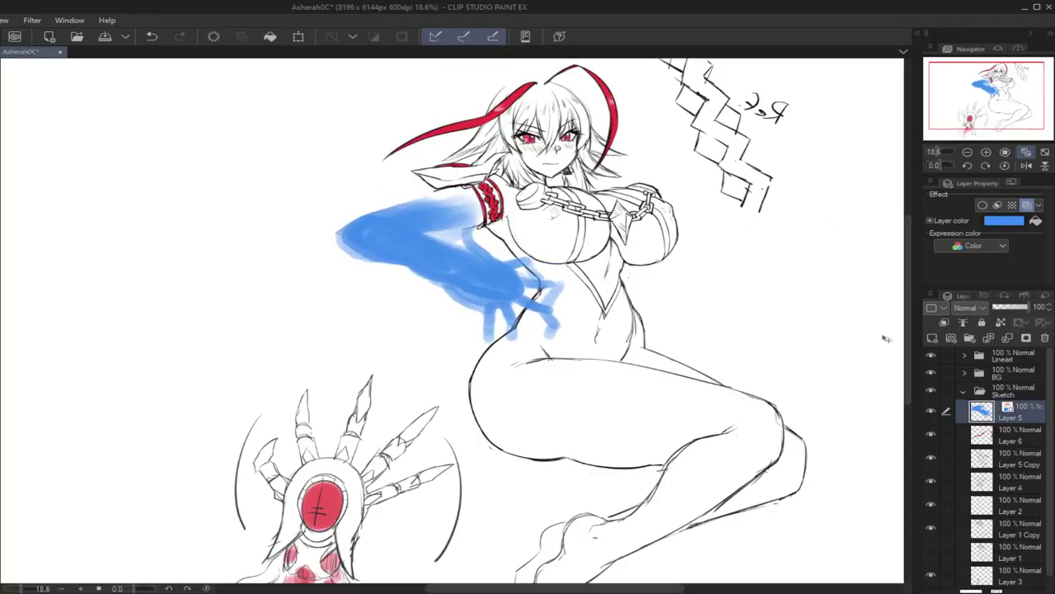
Step: Erase the armband's red color on Layer 3 and the armband and shoulder spike lines on Layer 1 Copy
{"action": "left_click", "coordinate": [986, 527]}
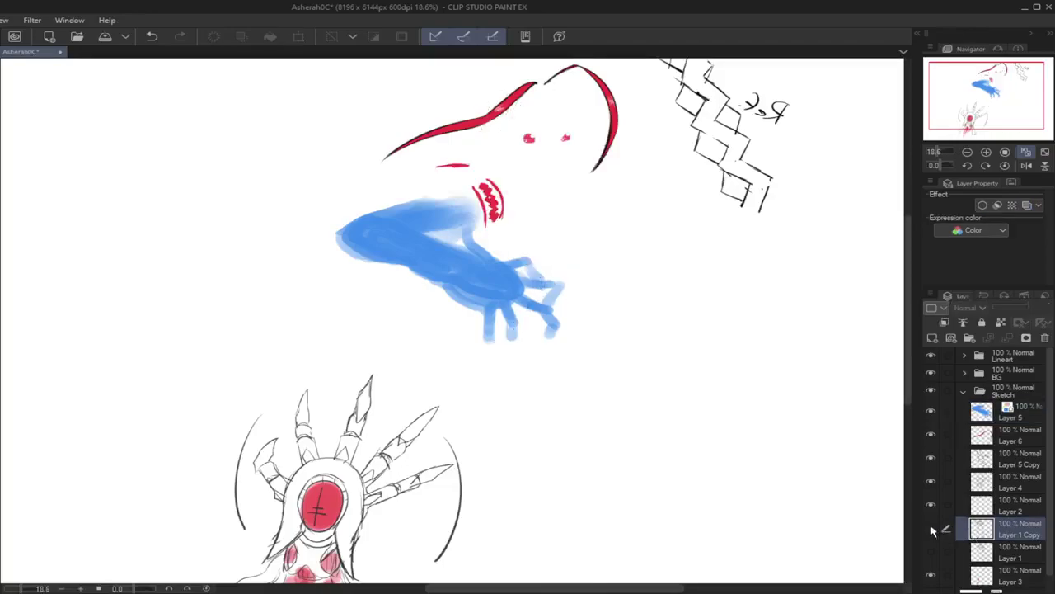
{"action": "left_click", "coordinate": [995, 575]}
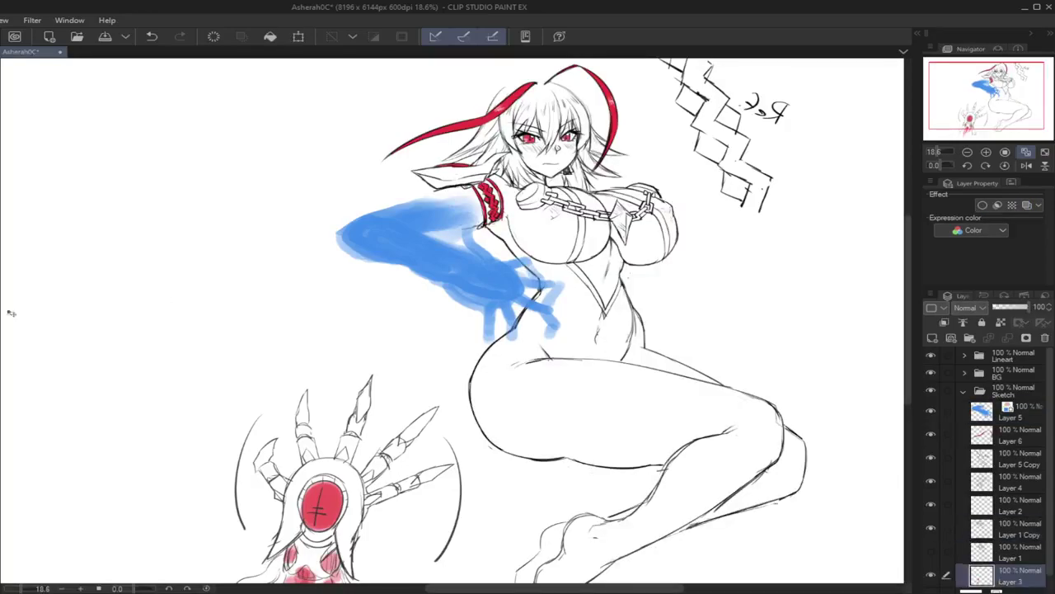
{"action": "mouse_move", "coordinate": [495, 193]}
{"action": "left_mouse_down"}
{"action": "mouse_move", "coordinate": [474, 216]}
{"action": "mouse_move", "coordinate": [507, 206]}
{"action": "left_mouse_up"}
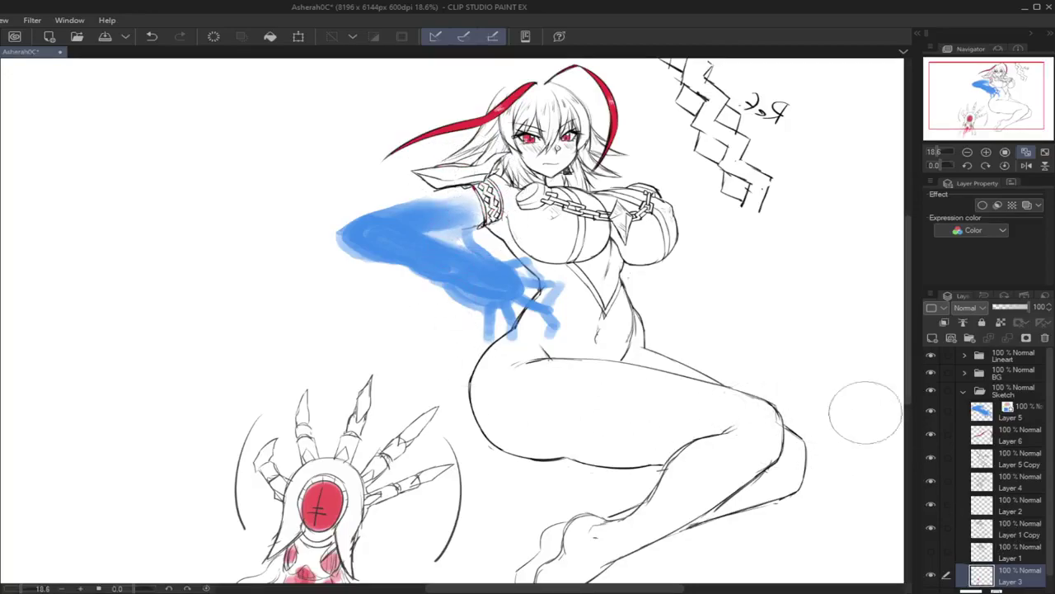
{"action": "left_click", "coordinate": [986, 532]}
{"action": "mouse_move", "coordinate": [474, 180]}
{"action": "left_mouse_down"}
{"action": "mouse_move", "coordinate": [431, 175]}
{"action": "mouse_move", "coordinate": [475, 178]}
{"action": "mouse_move", "coordinate": [507, 155]}
{"action": "mouse_move", "coordinate": [466, 172]}
{"action": "mouse_move", "coordinate": [511, 155]}
{"action": "mouse_move", "coordinate": [482, 174]}
{"action": "mouse_move", "coordinate": [483, 216]}
{"action": "left_mouse_up"}
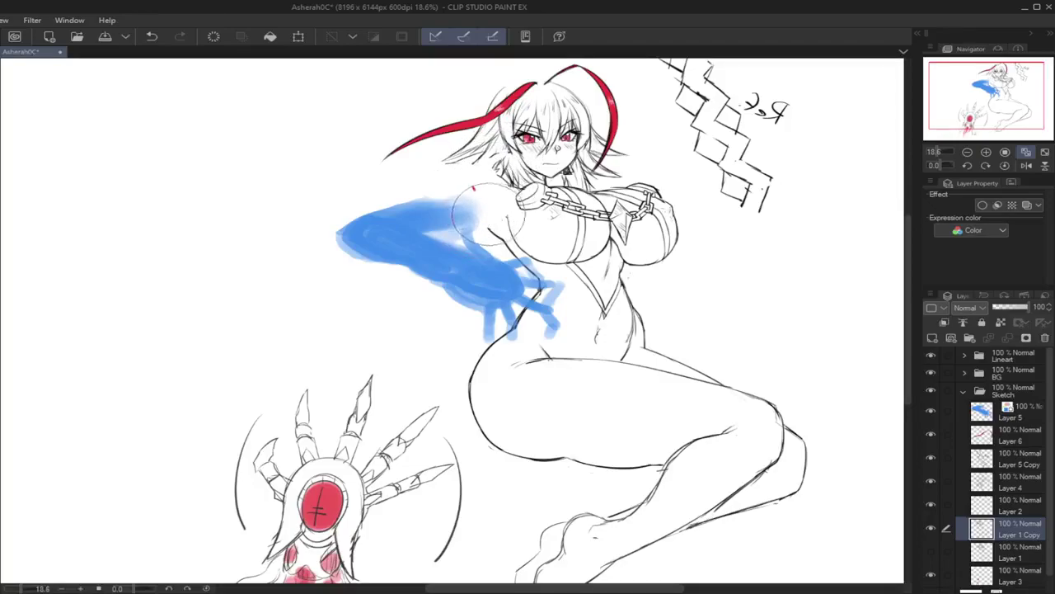
{"action": "left_click", "coordinate": [985, 553]}
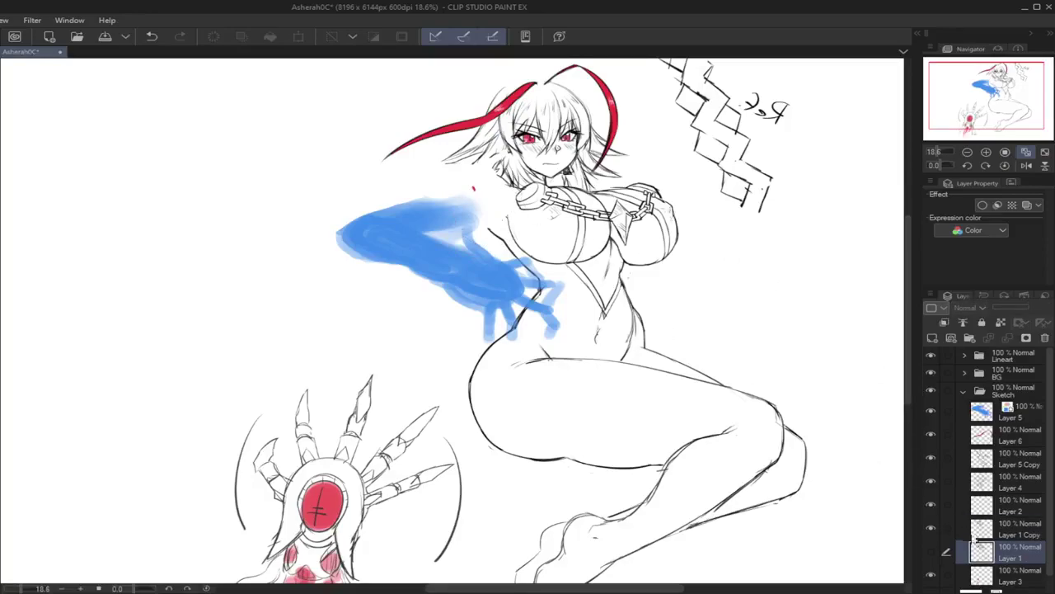
{"action": "left_click", "coordinate": [1016, 575]}
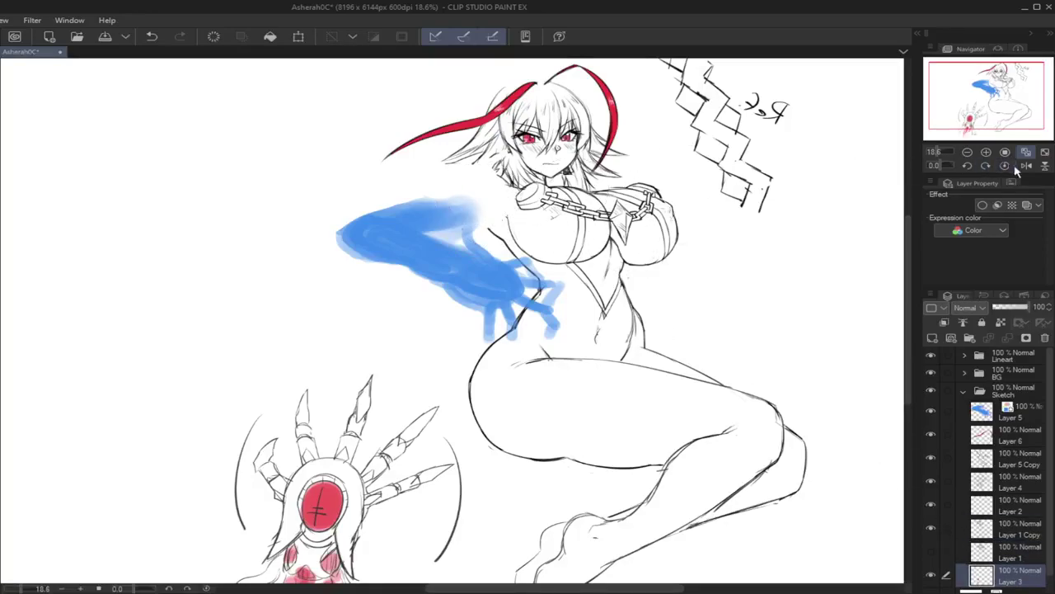
{"action": "left_click", "coordinate": [1026, 165]}
Step: Sketch the rounded shoulder and the upper arm's contours over the blue block-in on Layer 1 Copy
{"action": "left_click", "coordinate": [994, 528]}
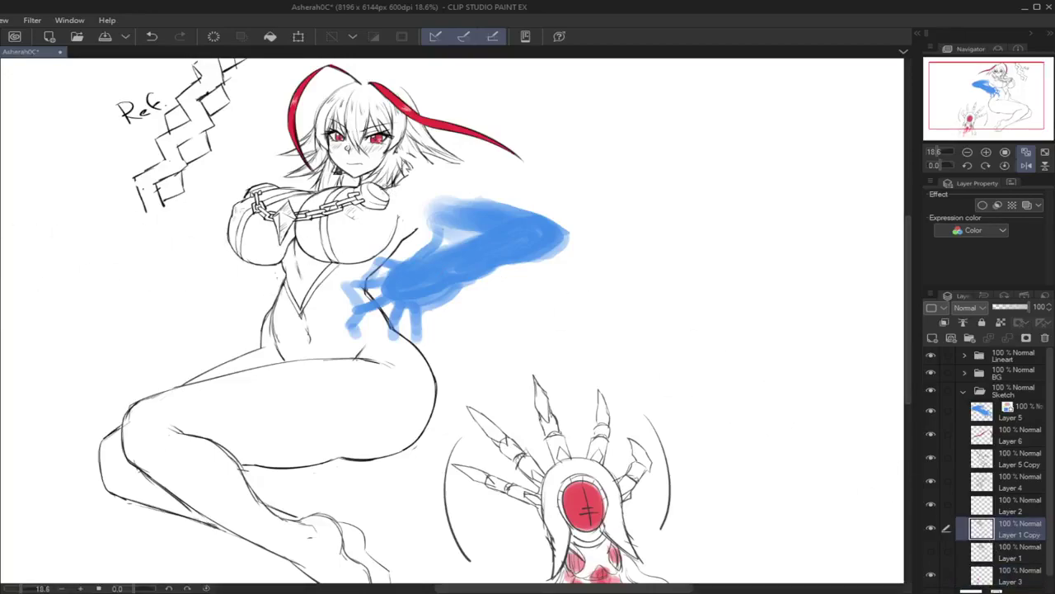
{"action": "key", "text": "ctrl+z"}
{"action": "left_click_drag", "start_coordinate": [404, 176], "coordinate": [459, 186]}
{"action": "key", "text": "ctrl+z"}
{"action": "left_click", "coordinate": [1027, 165]}
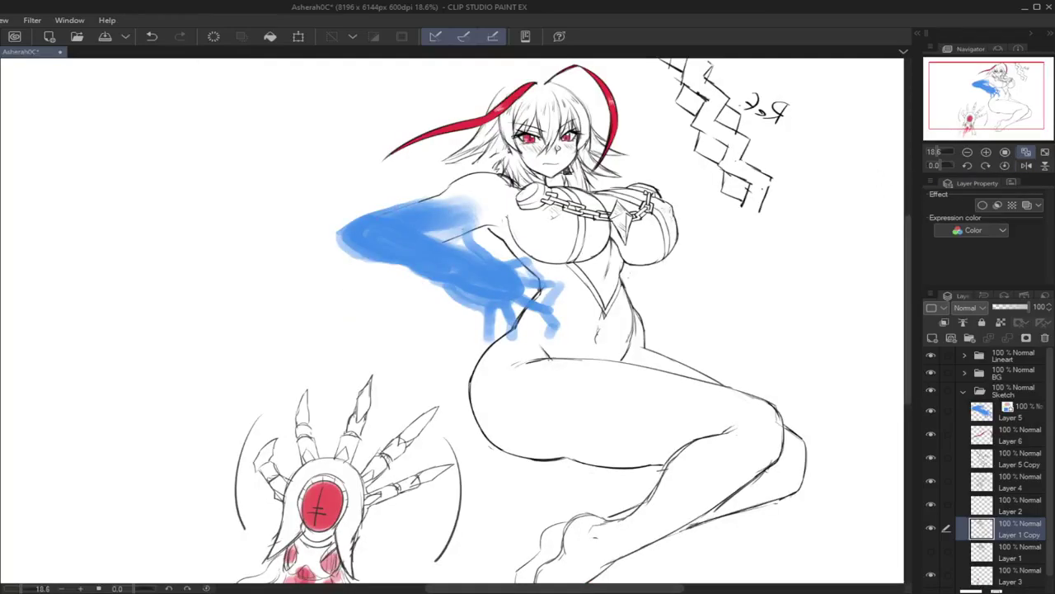
Step: Move Layer 5 below Layer 1, and outline the elbow and the forearm's underside on Layer 1 Copy
{"action": "left_click_drag", "start_coordinate": [1010, 412], "coordinate": [1014, 563]}
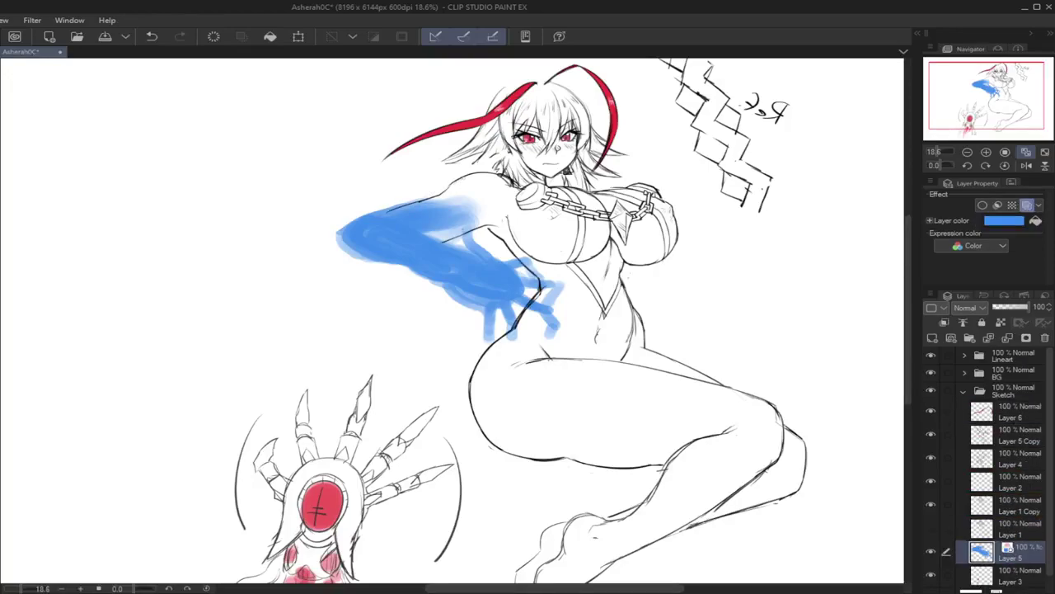
{"action": "key", "text": "ctrl+z"}
{"action": "left_click", "coordinate": [1015, 513]}
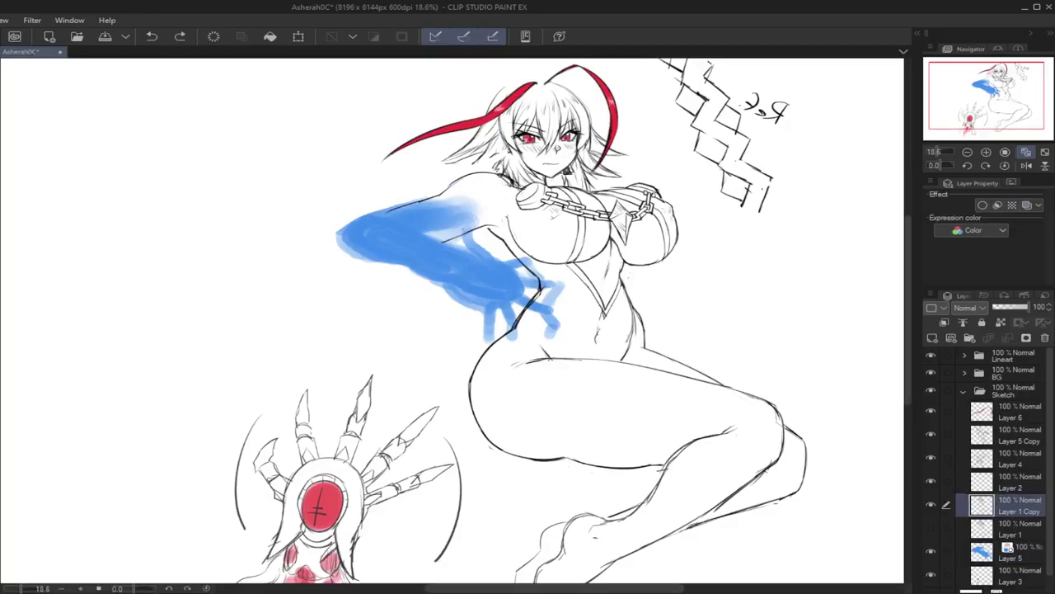
{"action": "key", "text": "ctrl+z"}
{"action": "key", "text": "ctrl+z"}
{"action": "left_click_drag", "start_coordinate": [346, 251], "coordinate": [417, 281]}
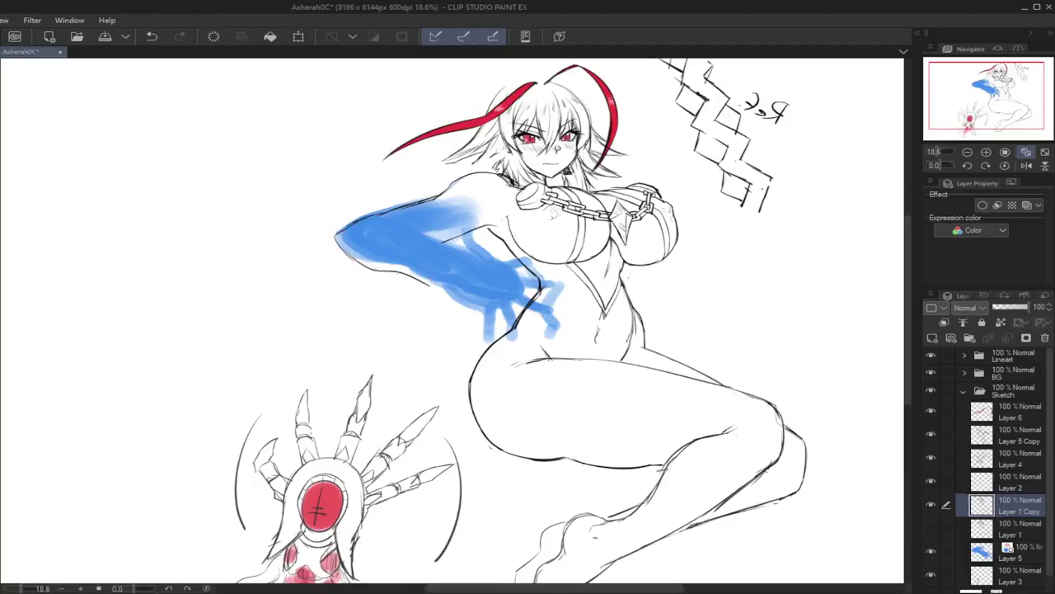
Step: Draw the forearm's inner contour from the elbow crease toward the wrist and restroke its lower edge
{"action": "left_click", "coordinate": [1026, 165]}
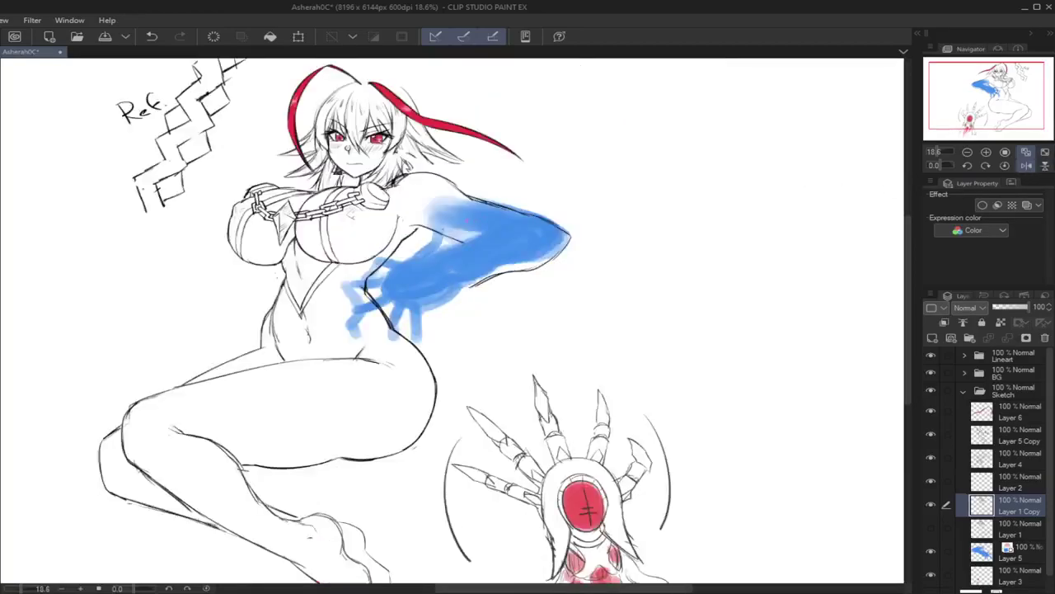
{"action": "key", "text": "ctrl+z"}
{"action": "left_click_drag", "start_coordinate": [488, 225], "coordinate": [455, 254]}
{"action": "key", "text": "ctrl+z"}
{"action": "left_click_drag", "start_coordinate": [541, 255], "coordinate": [472, 284]}
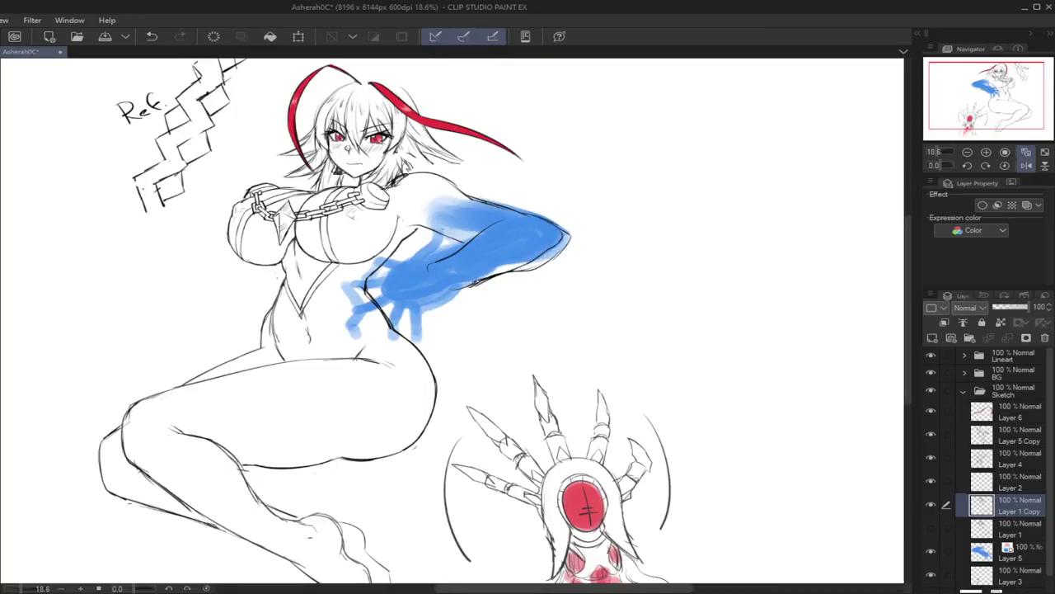
Step: Rework the elbow into a tighter, rounder bend and clean up the stray lines along the forearm
{"action": "key", "text": "e"}
{"action": "mouse_move", "coordinate": [577, 212]}
{"action": "left_mouse_down"}
{"action": "mouse_move", "coordinate": [558, 257]}
{"action": "mouse_move", "coordinate": [530, 277]}
{"action": "left_mouse_up"}
{"action": "left_click", "coordinate": [1027, 165]}
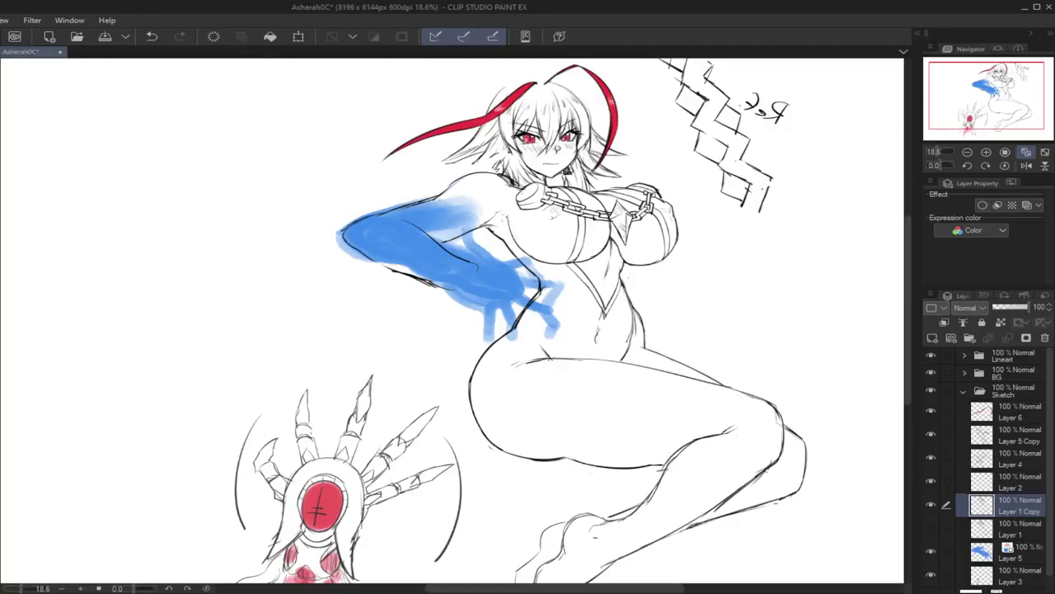
{"action": "left_click_drag", "start_coordinate": [993, 95], "coordinate": [997, 94]}
{"action": "left_click", "coordinate": [1026, 165]}
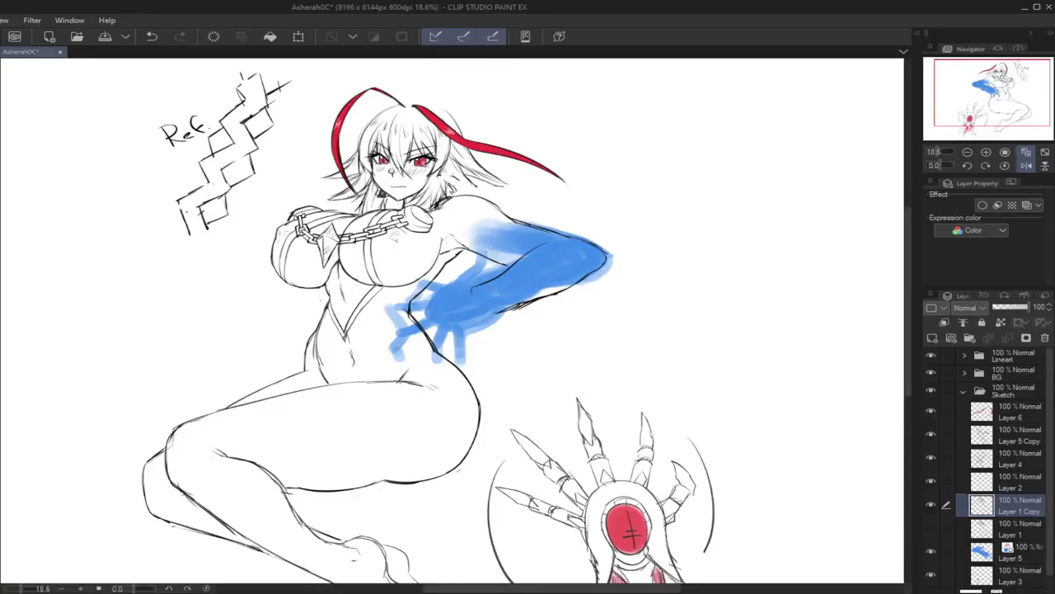
{"action": "left_click_drag", "start_coordinate": [571, 238], "coordinate": [597, 246]}
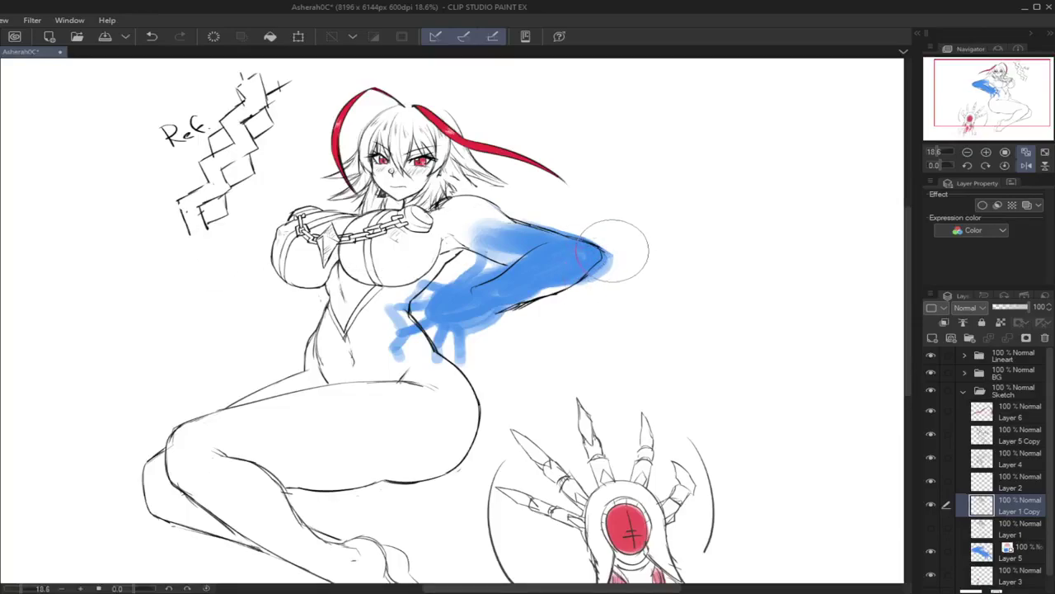
{"action": "left_click_drag", "start_coordinate": [540, 313], "coordinate": [505, 316]}
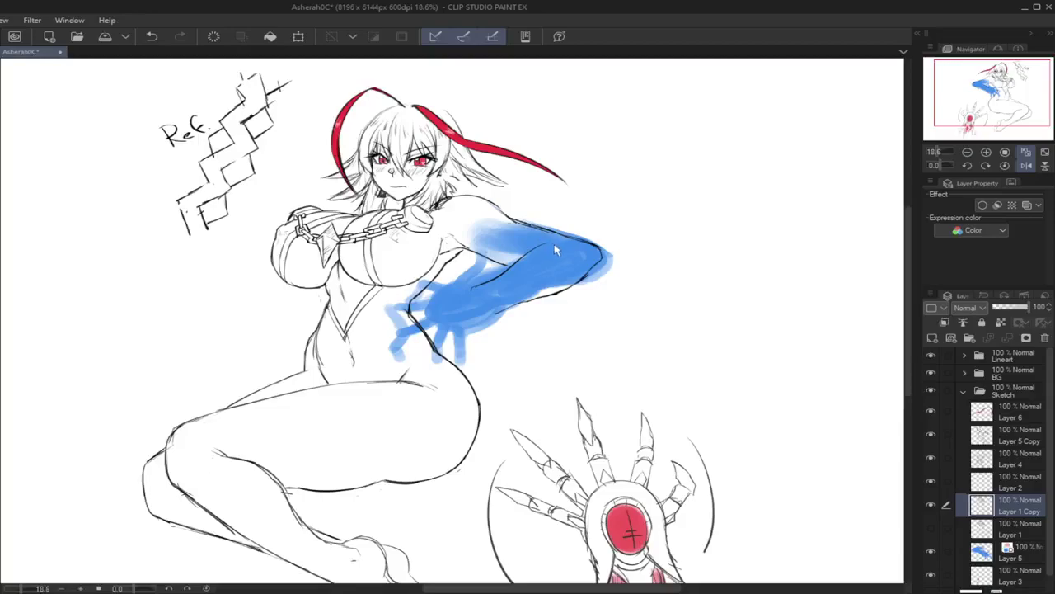
{"action": "left_click_drag", "start_coordinate": [540, 246], "coordinate": [562, 243]}
Step: Select the bent arm's line art, scale it down slightly toward the shoulder, and touch up the armpit lines
{"action": "left_click", "coordinate": [1026, 165]}
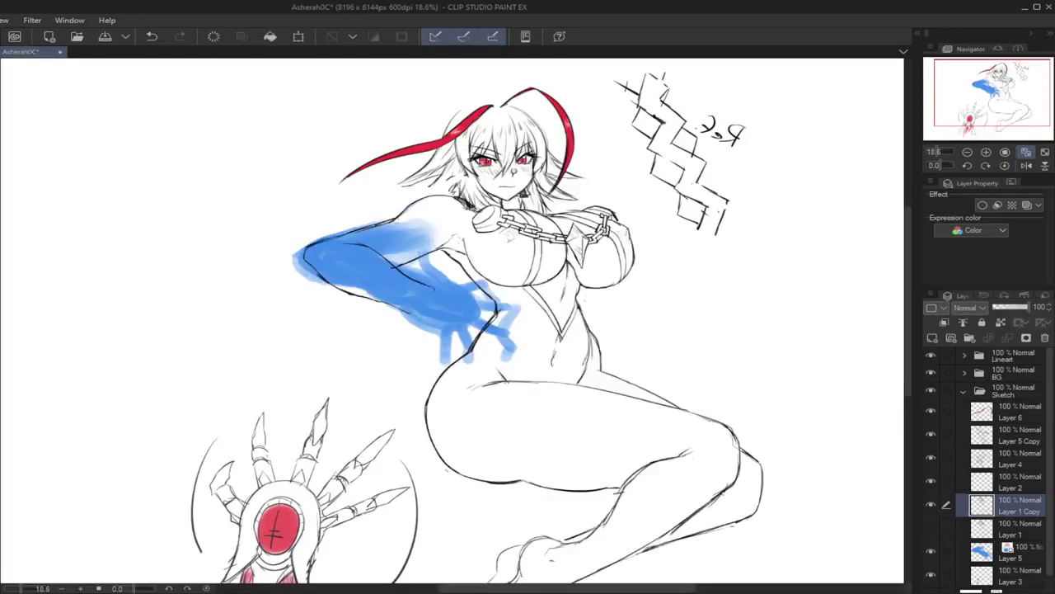
{"action": "mouse_move", "coordinate": [477, 193]}
{"action": "left_mouse_down"}
{"action": "mouse_move", "coordinate": [437, 189]}
{"action": "mouse_move", "coordinate": [330, 336]}
{"action": "mouse_move", "coordinate": [446, 275]}
{"action": "mouse_move", "coordinate": [475, 200]}
{"action": "left_mouse_up"}
{"action": "left_click", "coordinate": [428, 360]}
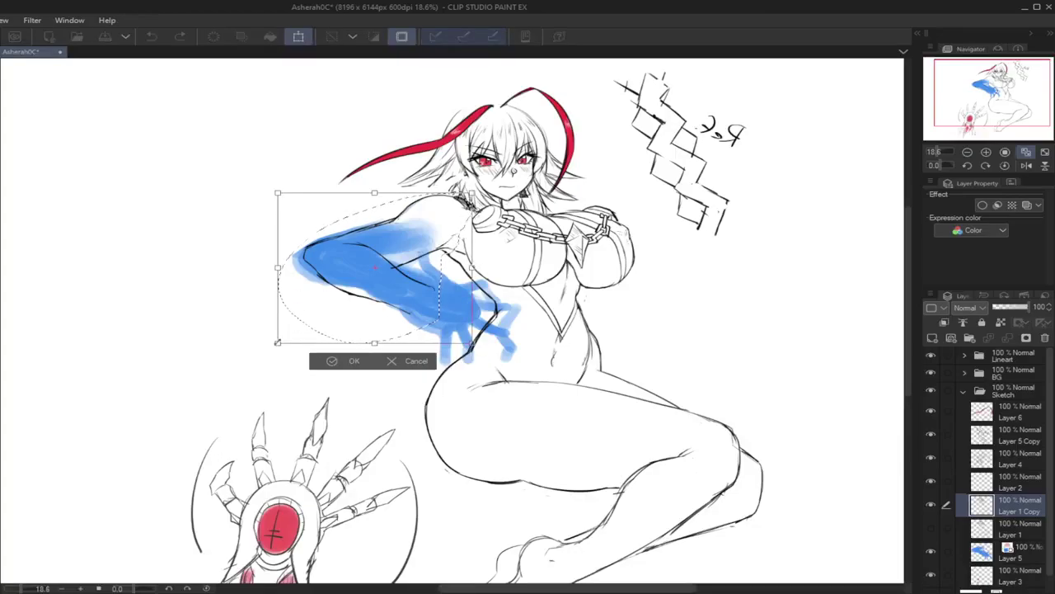
{"action": "left_click_drag", "start_coordinate": [398, 281], "coordinate": [409, 280]}
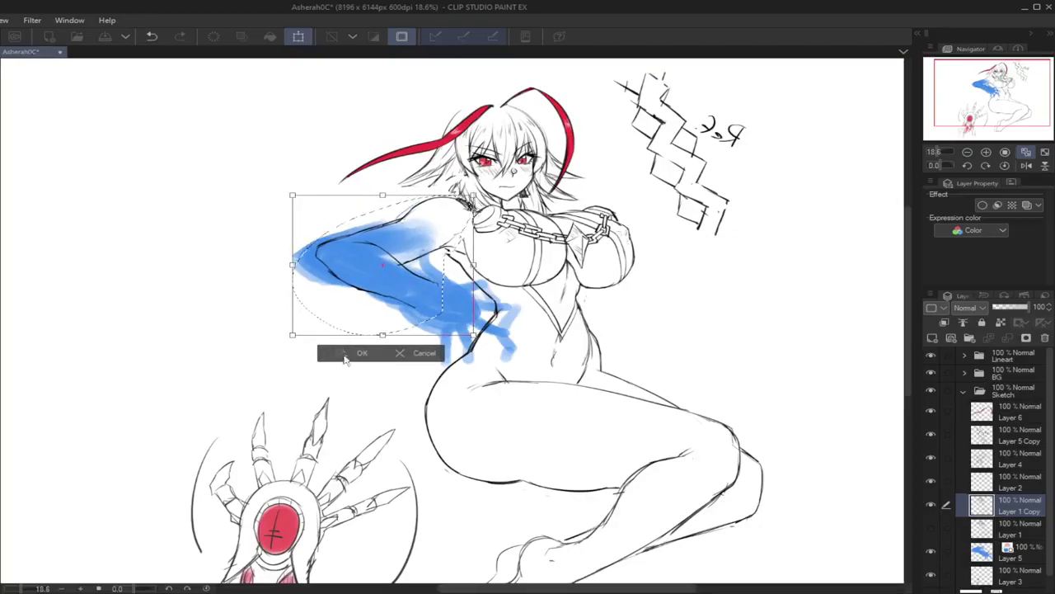
{"action": "left_click", "coordinate": [341, 353]}
{"action": "key", "text": "ctrl+d"}
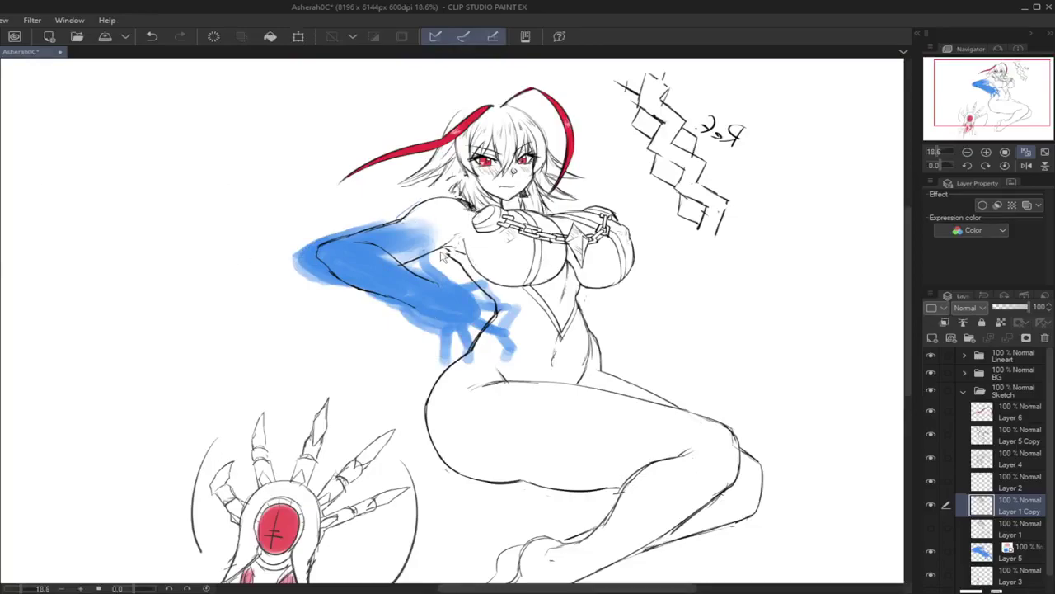
{"action": "mouse_move", "coordinate": [443, 246]}
{"action": "left_mouse_down"}
{"action": "mouse_move", "coordinate": [459, 250]}
{"action": "mouse_move", "coordinate": [446, 246]}
{"action": "left_mouse_up"}
{"action": "left_click", "coordinate": [1027, 164]}
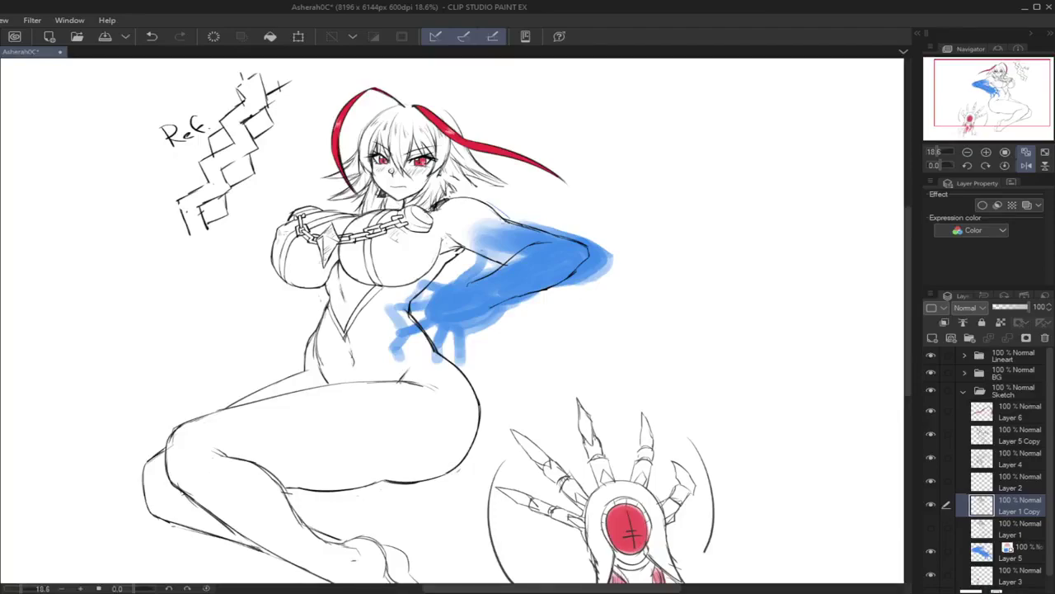
Step: Sketch the opposite forearm as a tapering, rounded shape extending outward from behind the waist
{"action": "left_click_drag", "start_coordinate": [307, 291], "coordinate": [223, 333]}
{"action": "key", "text": "ctrl+z"}
{"action": "key", "text": "ctrl+z"}
{"action": "mouse_move", "coordinate": [302, 290]}
{"action": "left_mouse_down"}
{"action": "mouse_move", "coordinate": [202, 341]}
{"action": "mouse_move", "coordinate": [213, 351]}
{"action": "mouse_move", "coordinate": [310, 334]}
{"action": "left_mouse_up"}
{"action": "key", "text": "ctrl+z"}
{"action": "left_click_drag", "start_coordinate": [216, 350], "coordinate": [312, 329]}
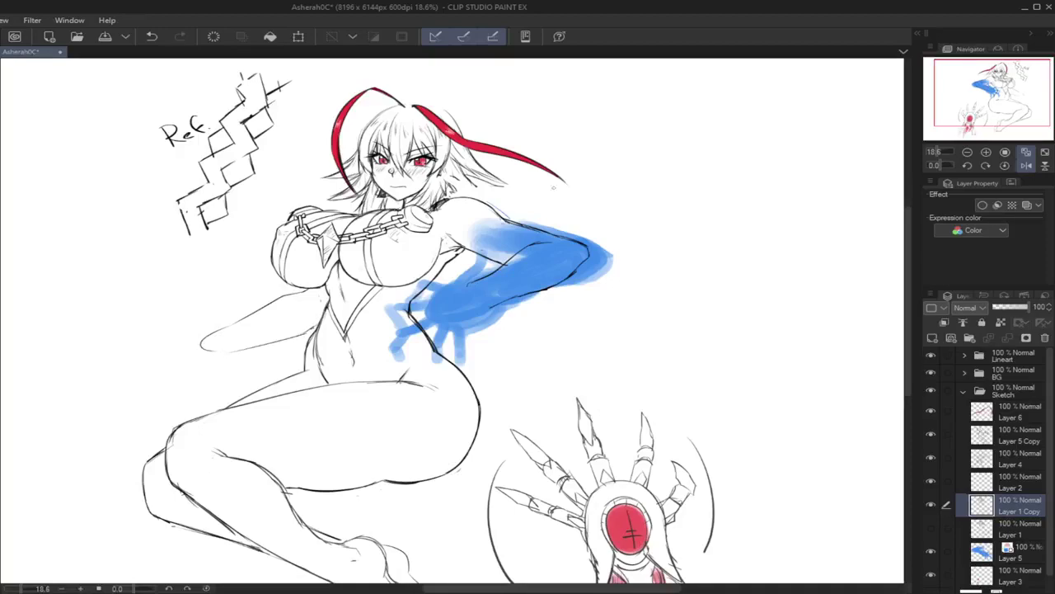
Step: Refine the rounded end of the new forearm with a short curved line across its tip
{"action": "left_click", "coordinate": [1026, 165]}
{"action": "left_click_drag", "start_coordinate": [976, 114], "coordinate": [984, 116]}
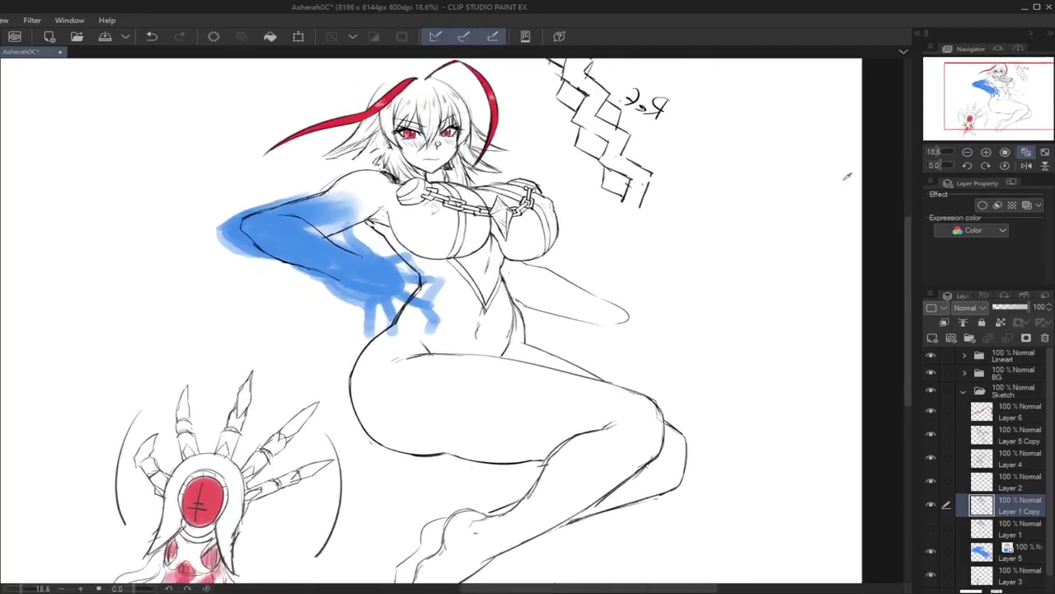
{"action": "left_click_drag", "start_coordinate": [544, 307], "coordinate": [611, 323]}
{"action": "key", "text": "ctrl+z"}
{"action": "left_click_drag", "start_coordinate": [993, 104], "coordinate": [991, 106]}
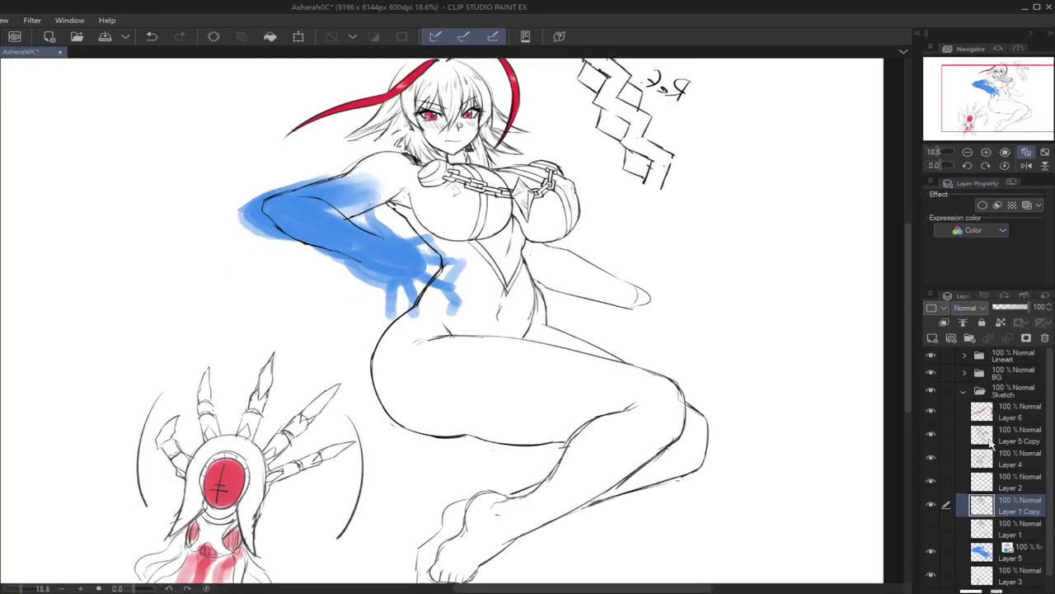
Step: Create a new layer above the arm line art and sketch the curved outline of a thick cuff around the wrist
{"action": "left_click", "coordinate": [933, 338]}
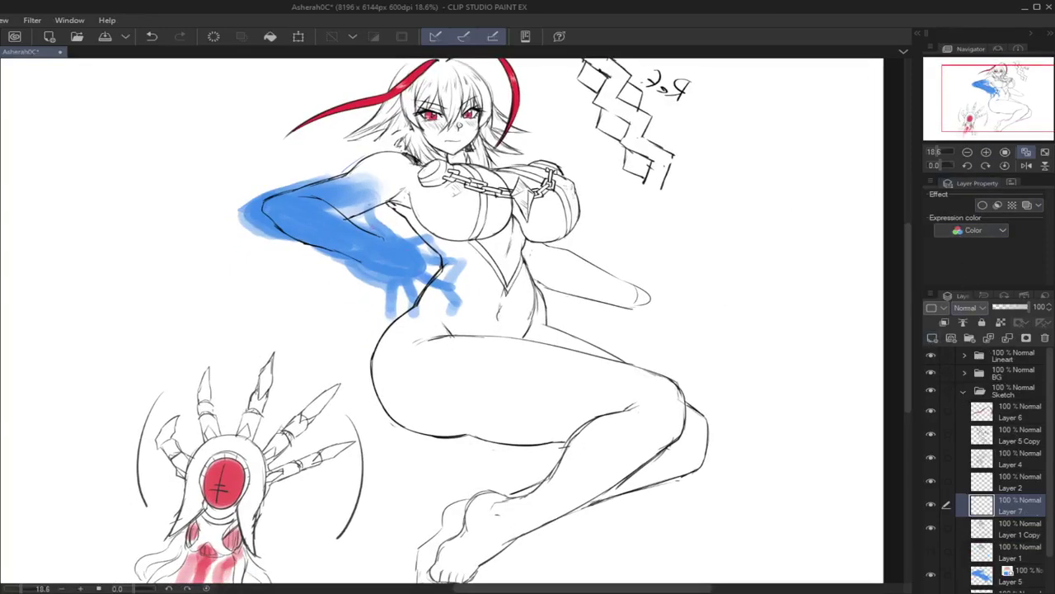
{"action": "mouse_move", "coordinate": [388, 225]}
{"action": "left_mouse_down"}
{"action": "mouse_move", "coordinate": [337, 251]}
{"action": "mouse_move", "coordinate": [343, 274]}
{"action": "left_mouse_up"}
{"action": "key", "text": "ctrl+z"}
{"action": "key", "text": "ctrl+z"}
{"action": "key", "text": "ctrl+z"}
{"action": "left_click_drag", "start_coordinate": [377, 222], "coordinate": [394, 232]}
{"action": "mouse_move", "coordinate": [335, 246]}
{"action": "left_mouse_down"}
{"action": "mouse_move", "coordinate": [343, 276]}
{"action": "mouse_move", "coordinate": [381, 279]}
{"action": "left_mouse_up"}
{"action": "key", "text": "ctrl+z"}
{"action": "key", "text": "ctrl+z"}
{"action": "key", "text": "ctrl+z"}
{"action": "mouse_move", "coordinate": [364, 239]}
{"action": "left_mouse_down"}
{"action": "mouse_move", "coordinate": [394, 254]}
{"action": "mouse_move", "coordinate": [361, 280]}
{"action": "left_mouse_up"}
{"action": "key", "text": "ctrl+z"}
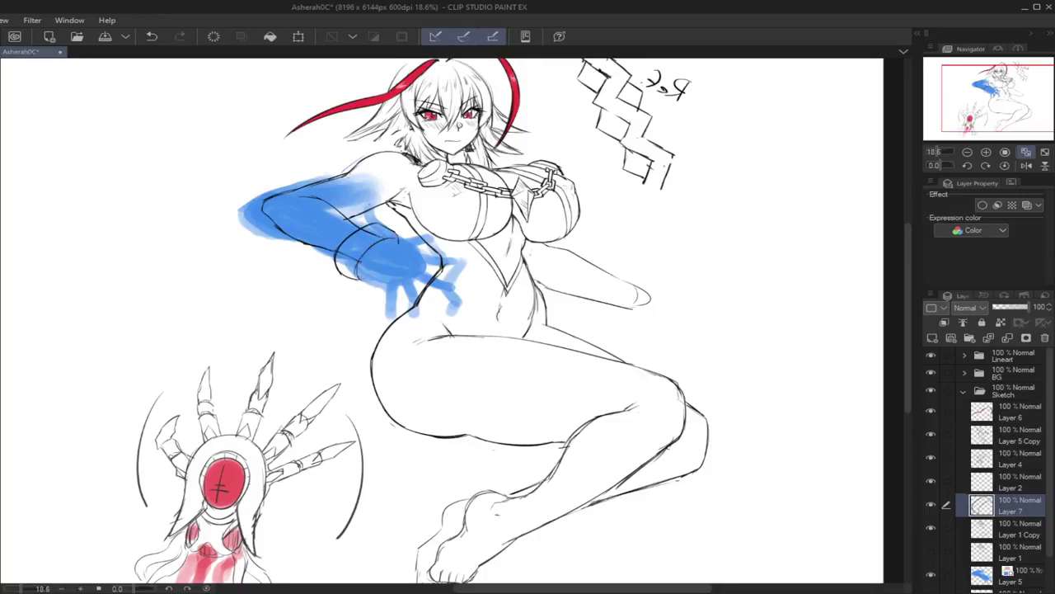
Step: Redraw the cuff's rounded outer edge and add the curve of its open end facing the hand
{"action": "key", "text": "ctrl+z"}
{"action": "mouse_move", "coordinate": [377, 225]}
{"action": "left_mouse_down"}
{"action": "mouse_move", "coordinate": [399, 241]}
{"action": "mouse_move", "coordinate": [364, 276]}
{"action": "left_mouse_up"}
{"action": "left_click_drag", "start_coordinate": [341, 245], "coordinate": [335, 267]}
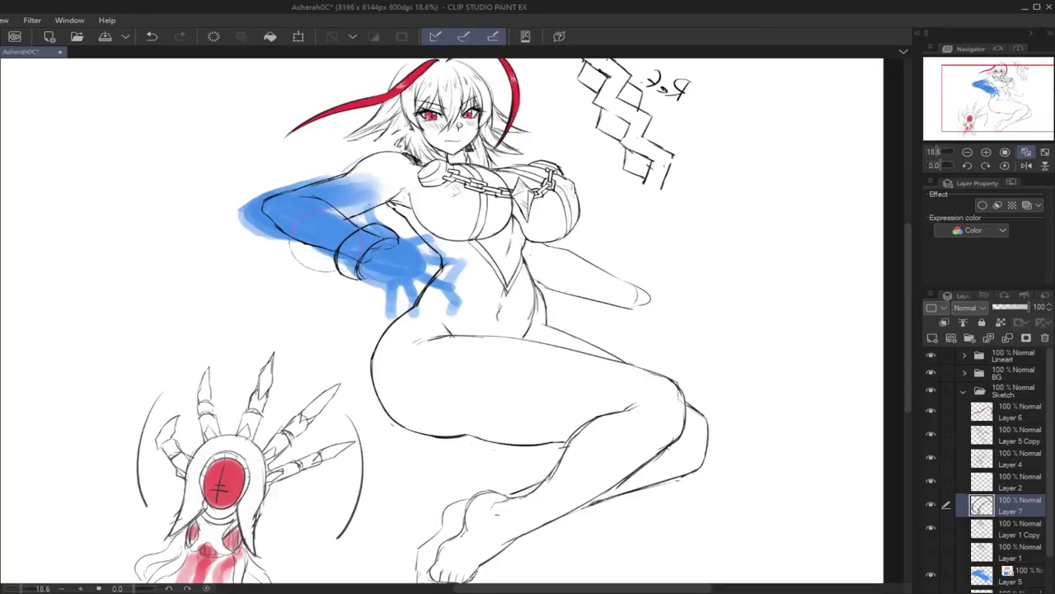
{"action": "left_click_drag", "start_coordinate": [357, 266], "coordinate": [352, 273]}
{"action": "left_click_drag", "start_coordinate": [339, 275], "coordinate": [363, 278]}
{"action": "key", "text": "ctrl+z"}
{"action": "key", "text": "ctrl+z"}
{"action": "key", "text": "ctrl+y"}
Step: Check the cuff in mirrored view, then add a band line along its rim and squiggly texture across its surface
{"action": "left_click", "coordinate": [1026, 165]}
{"action": "left_click_drag", "start_coordinate": [997, 109], "coordinate": [979, 97]}
{"action": "left_click", "coordinate": [939, 153]}
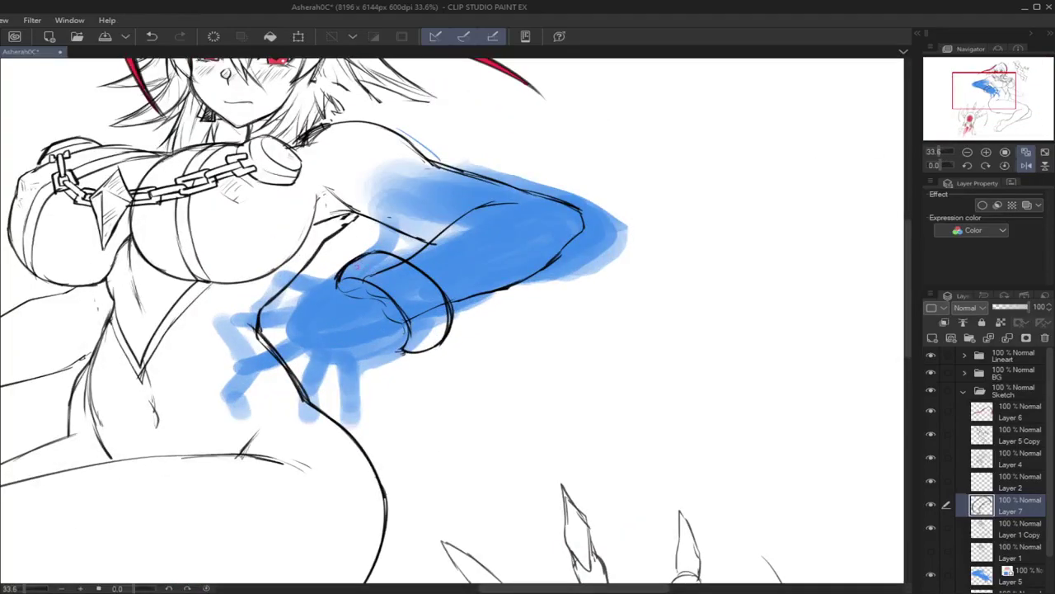
{"action": "key", "text": "ctrl+z"}
{"action": "key", "text": "ctrl+y"}
{"action": "left_click_drag", "start_coordinate": [432, 315], "coordinate": [437, 343]}
{"action": "mouse_move", "coordinate": [345, 266]}
{"action": "left_mouse_down"}
{"action": "mouse_move", "coordinate": [390, 282]}
{"action": "mouse_move", "coordinate": [412, 310]}
{"action": "mouse_move", "coordinate": [419, 352]}
{"action": "left_mouse_up"}
{"action": "left_click", "coordinate": [1027, 165]}
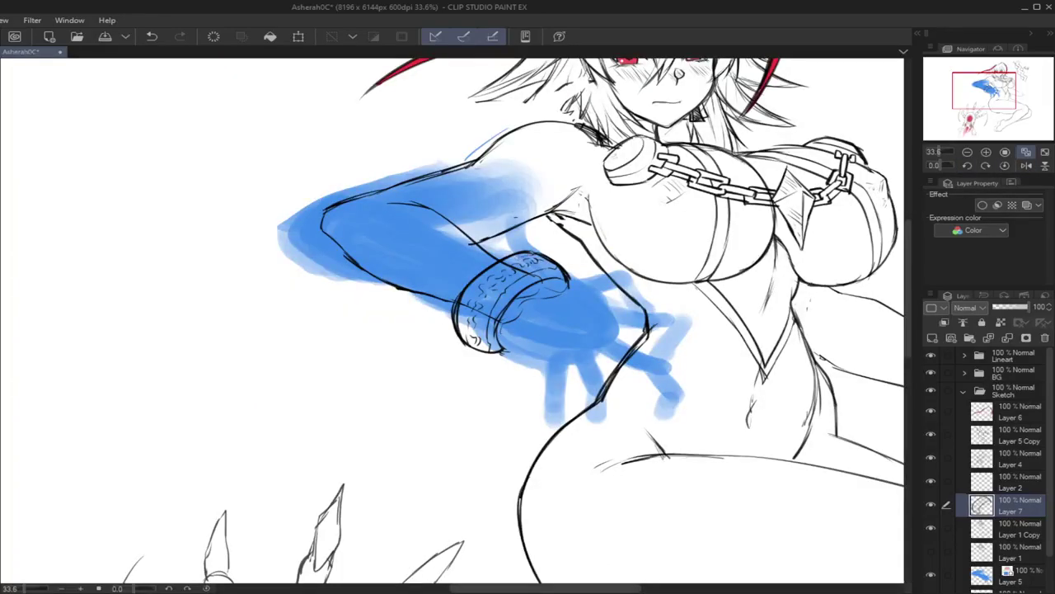
Step: Refine the cuff's outer contour with short strokes along its upper edge and the side facing the elbow
{"action": "key", "text": "ctrl+z"}
{"action": "mouse_move", "coordinate": [511, 266]}
{"action": "left_mouse_down"}
{"action": "mouse_move", "coordinate": [486, 276]}
{"action": "mouse_move", "coordinate": [463, 338]}
{"action": "left_mouse_up"}
{"action": "key", "text": "ctrl+z"}
{"action": "key", "text": "ctrl+z"}
{"action": "left_click_drag", "start_coordinate": [527, 251], "coordinate": [544, 255]}
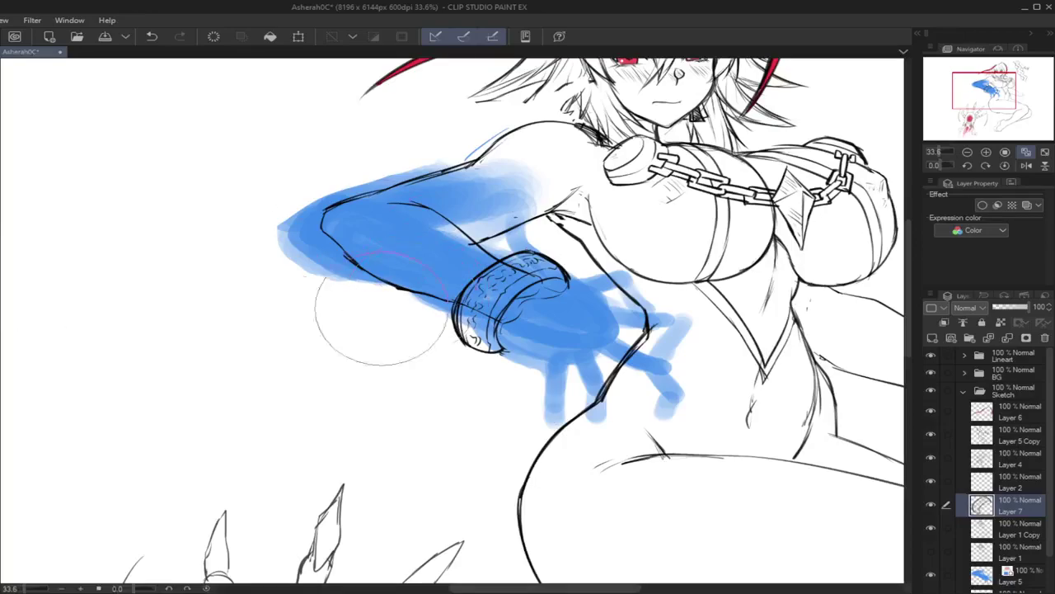
{"action": "left_click_drag", "start_coordinate": [460, 285], "coordinate": [453, 334]}
{"action": "key", "text": "ctrl+z"}
{"action": "mouse_move", "coordinate": [460, 287]}
{"action": "left_mouse_down"}
{"action": "mouse_move", "coordinate": [470, 354]}
{"action": "mouse_move", "coordinate": [451, 339]}
{"action": "mouse_move", "coordinate": [460, 339]}
{"action": "left_mouse_up"}
{"action": "key", "text": "ctrl+z"}
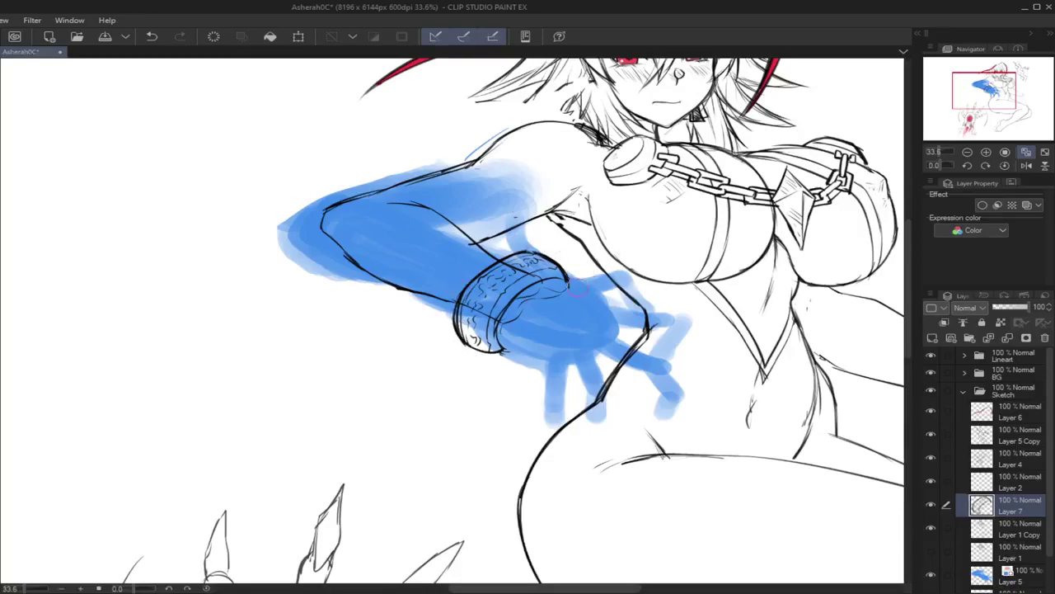
{"action": "key", "text": "ctrl+z"}
{"action": "mouse_move", "coordinate": [522, 253]}
{"action": "left_mouse_down"}
{"action": "mouse_move", "coordinate": [567, 270]}
{"action": "mouse_move", "coordinate": [572, 286]}
{"action": "mouse_move", "coordinate": [528, 254]}
{"action": "mouse_move", "coordinate": [541, 249]}
{"action": "mouse_move", "coordinate": [577, 287]}
{"action": "mouse_move", "coordinate": [547, 254]}
{"action": "mouse_move", "coordinate": [526, 250]}
{"action": "mouse_move", "coordinate": [571, 265]}
{"action": "mouse_move", "coordinate": [580, 283]}
{"action": "mouse_move", "coordinate": [544, 250]}
{"action": "mouse_move", "coordinate": [580, 280]}
{"action": "left_mouse_up"}
{"action": "key", "text": "ctrl+z"}
{"action": "key", "text": "ctrl+z"}
{"action": "key", "text": "ctrl+z"}
{"action": "left_click_drag", "start_coordinate": [982, 103], "coordinate": [988, 93]}
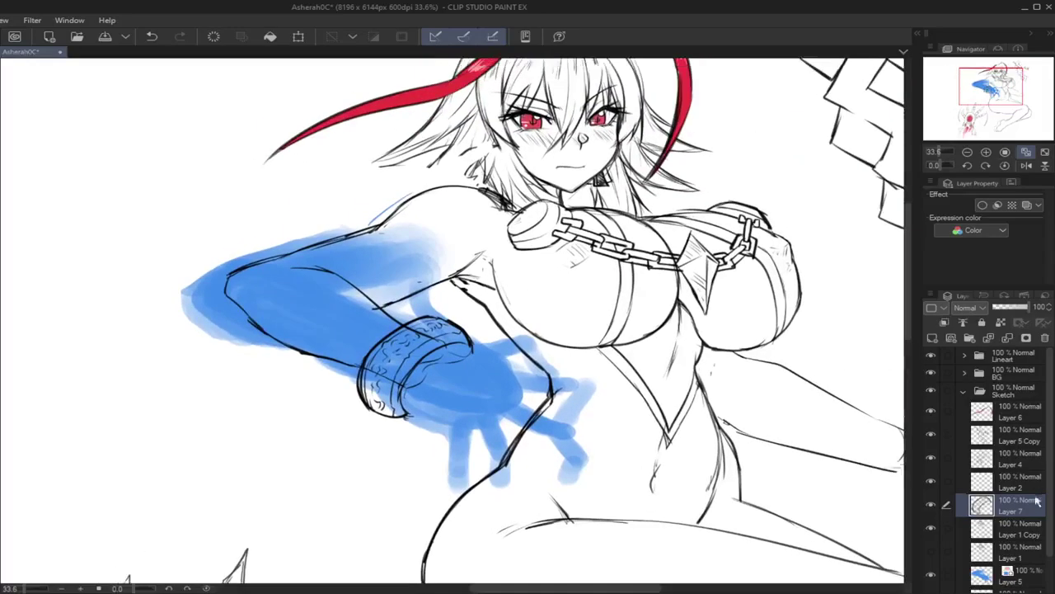
Step: On the Layer 1 Copy layer, rework the upper arm and elbow outline and erase the forearm lines overlapping the cuff
{"action": "left_click", "coordinate": [996, 533]}
{"action": "left_click_drag", "start_coordinate": [375, 223], "coordinate": [263, 253]}
{"action": "key", "text": "ctrl+z"}
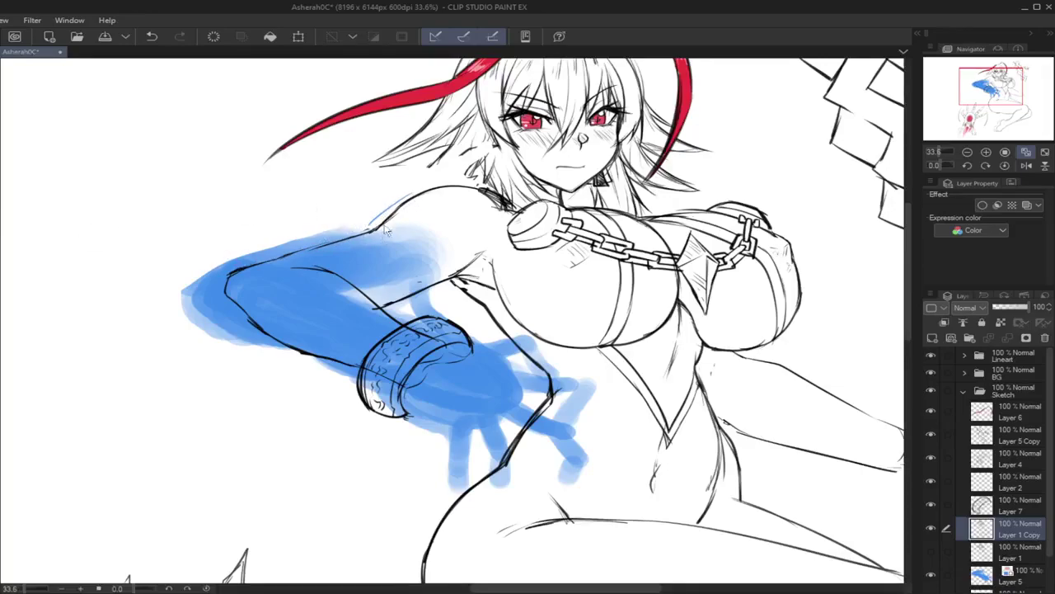
{"action": "mouse_move", "coordinate": [389, 217]}
{"action": "left_mouse_down"}
{"action": "mouse_move", "coordinate": [371, 233]}
{"action": "mouse_move", "coordinate": [289, 253]}
{"action": "left_mouse_up"}
{"action": "key", "text": "ctrl+z"}
{"action": "mouse_move", "coordinate": [362, 234]}
{"action": "left_mouse_down"}
{"action": "mouse_move", "coordinate": [250, 264]}
{"action": "mouse_move", "coordinate": [232, 290]}
{"action": "mouse_move", "coordinate": [252, 316]}
{"action": "mouse_move", "coordinate": [241, 310]}
{"action": "left_mouse_up"}
{"action": "key", "text": "ctrl+z"}
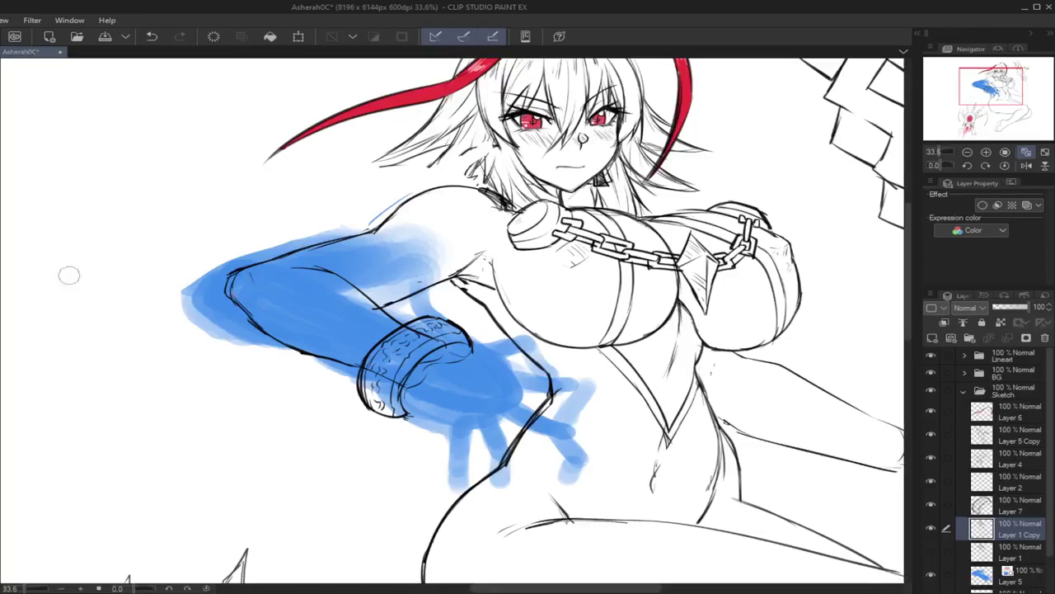
{"action": "left_click_drag", "start_coordinate": [235, 260], "coordinate": [223, 292]}
{"action": "mouse_move", "coordinate": [357, 312]}
{"action": "left_mouse_down"}
{"action": "mouse_move", "coordinate": [384, 307]}
{"action": "mouse_move", "coordinate": [436, 338]}
{"action": "left_mouse_up"}
Step: Move the hand portion of the blue Layer 5 guide down and away from the cuff, and set the layer's opacity to 54%
{"action": "left_click", "coordinate": [1031, 166]}
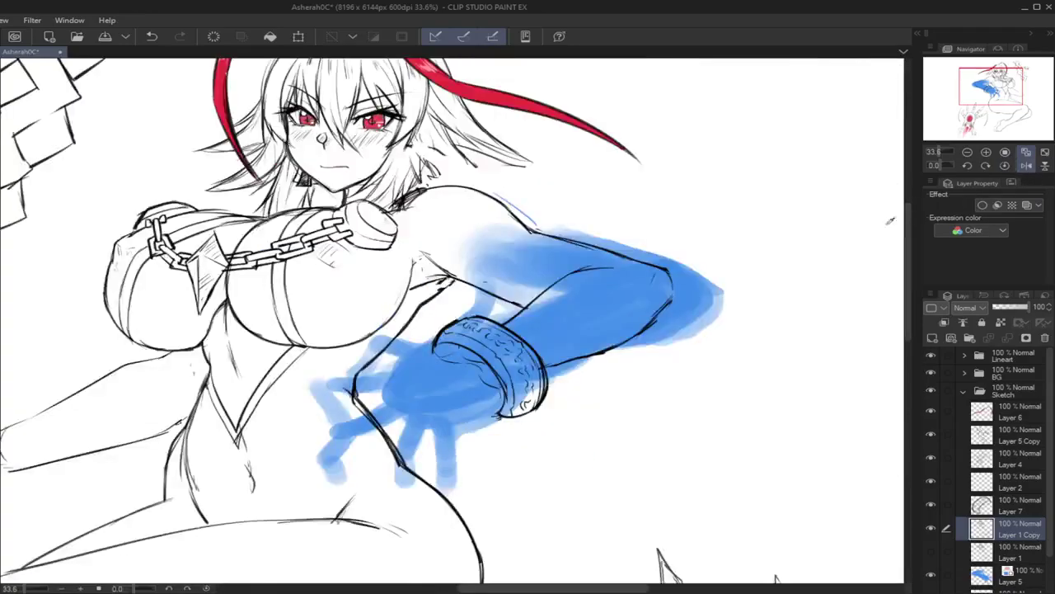
{"action": "left_click", "coordinate": [989, 576]}
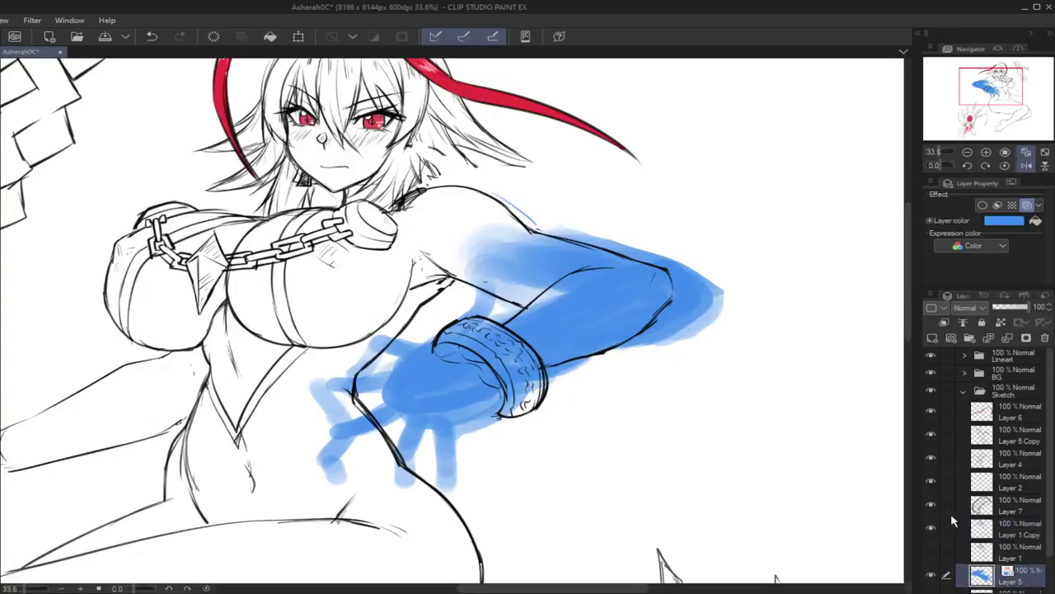
{"action": "mouse_move", "coordinate": [401, 328]}
{"action": "left_mouse_down"}
{"action": "mouse_move", "coordinate": [253, 438]}
{"action": "mouse_move", "coordinate": [509, 494]}
{"action": "mouse_move", "coordinate": [558, 412]}
{"action": "mouse_move", "coordinate": [528, 375]}
{"action": "mouse_move", "coordinate": [507, 307]}
{"action": "mouse_move", "coordinate": [390, 310]}
{"action": "left_mouse_up"}
{"action": "left_click", "coordinate": [454, 554]}
{"action": "left_click_drag", "start_coordinate": [500, 382], "coordinate": [473, 409]}
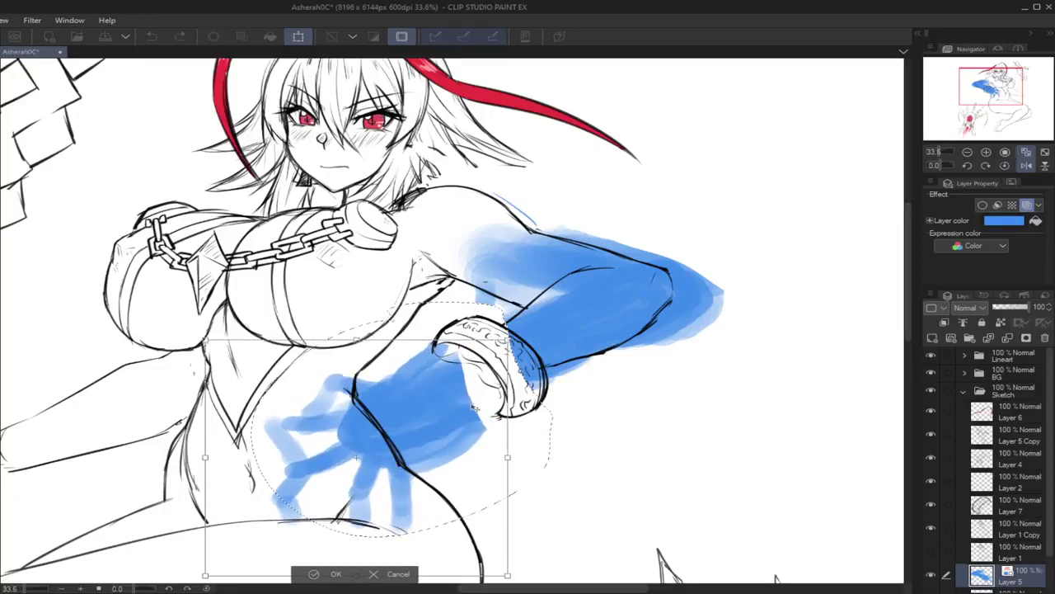
{"action": "left_click", "coordinate": [318, 574]}
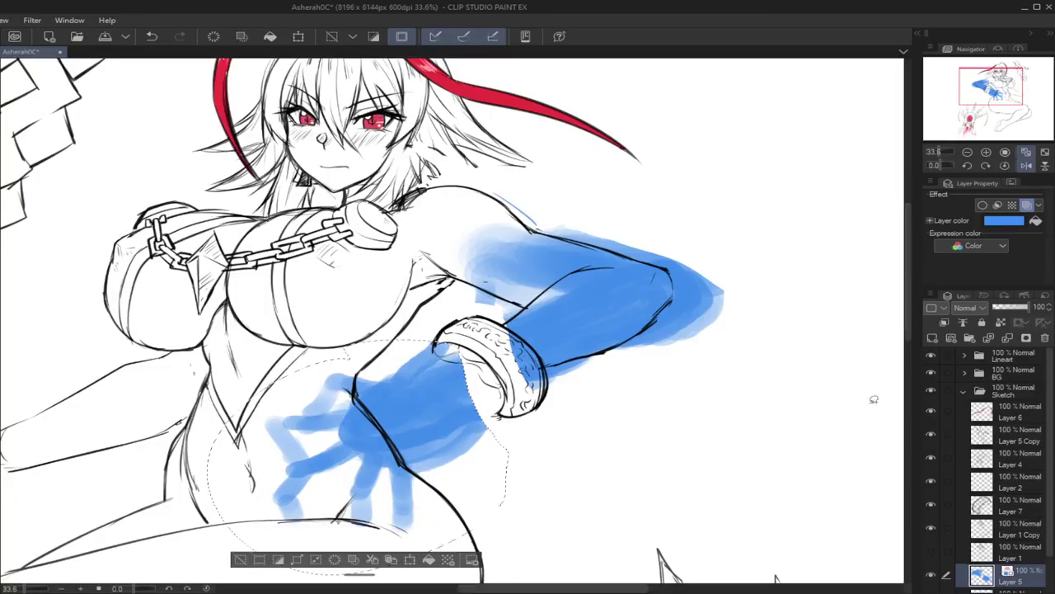
{"action": "key", "text": "ctrl+d"}
{"action": "left_click_drag", "start_coordinate": [1016, 313], "coordinate": [1013, 313]}
Step: On Layer 7, add a curved line inside the cuff opening and sketch a slanted oval ornament on the back of the hand
{"action": "left_click", "coordinate": [987, 510]}
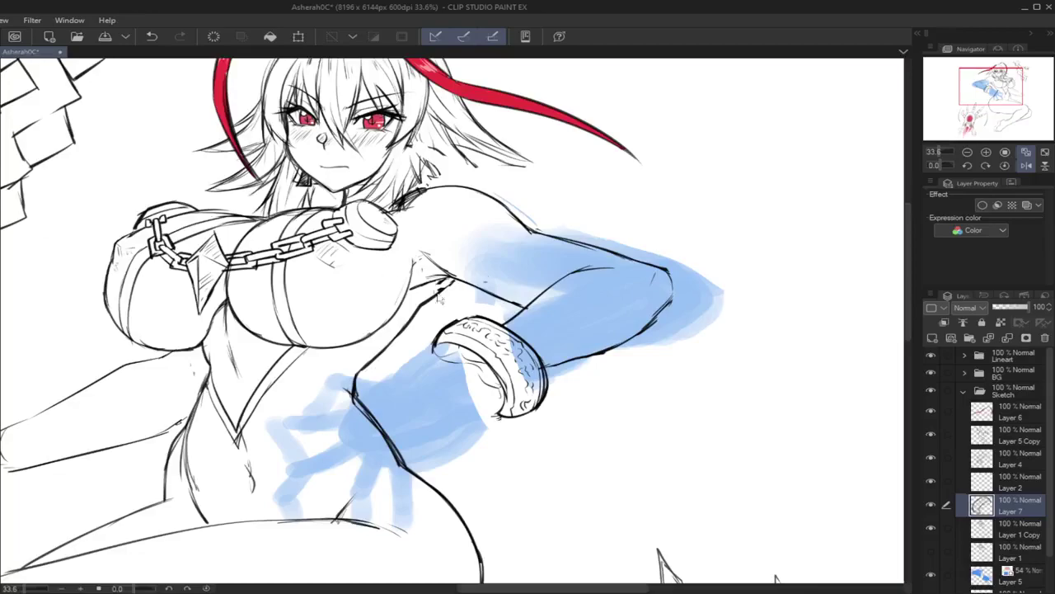
{"action": "mouse_move", "coordinate": [473, 371]}
{"action": "left_mouse_down"}
{"action": "mouse_move", "coordinate": [501, 396]}
{"action": "mouse_move", "coordinate": [494, 412]}
{"action": "left_mouse_up"}
{"action": "left_click_drag", "start_coordinate": [398, 381], "coordinate": [360, 419]}
{"action": "key", "text": "ctrl+z"}
{"action": "mouse_move", "coordinate": [398, 381]}
{"action": "left_mouse_down"}
{"action": "mouse_move", "coordinate": [353, 435]}
{"action": "mouse_move", "coordinate": [408, 432]}
{"action": "mouse_move", "coordinate": [395, 386]}
{"action": "mouse_move", "coordinate": [358, 434]}
{"action": "mouse_move", "coordinate": [413, 420]}
{"action": "left_mouse_up"}
{"action": "key", "text": "ctrl+z"}
{"action": "left_click_drag", "start_coordinate": [400, 383], "coordinate": [413, 419]}
{"action": "key", "text": "ctrl+z"}
Step: Give the oval on the back of the hand a double rim and mark its center with cross lines
{"action": "mouse_move", "coordinate": [401, 384]}
{"action": "left_mouse_down"}
{"action": "mouse_move", "coordinate": [412, 421]}
{"action": "mouse_move", "coordinate": [356, 437]}
{"action": "left_mouse_up"}
{"action": "mouse_move", "coordinate": [409, 391]}
{"action": "left_mouse_down"}
{"action": "mouse_move", "coordinate": [365, 430]}
{"action": "mouse_move", "coordinate": [405, 401]}
{"action": "mouse_move", "coordinate": [391, 409]}
{"action": "mouse_move", "coordinate": [409, 385]}
{"action": "mouse_move", "coordinate": [416, 421]}
{"action": "mouse_move", "coordinate": [371, 441]}
{"action": "left_mouse_up"}
{"action": "key", "text": "ctrl+z"}
{"action": "key", "text": "ctrl+z"}
{"action": "mouse_move", "coordinate": [388, 386]}
{"action": "left_mouse_down"}
{"action": "mouse_move", "coordinate": [348, 433]}
{"action": "mouse_move", "coordinate": [381, 443]}
{"action": "mouse_move", "coordinate": [358, 441]}
{"action": "left_mouse_up"}
{"action": "key", "text": "ctrl+z"}
{"action": "key", "text": "ctrl+z"}
{"action": "key", "text": "ctrl+z"}
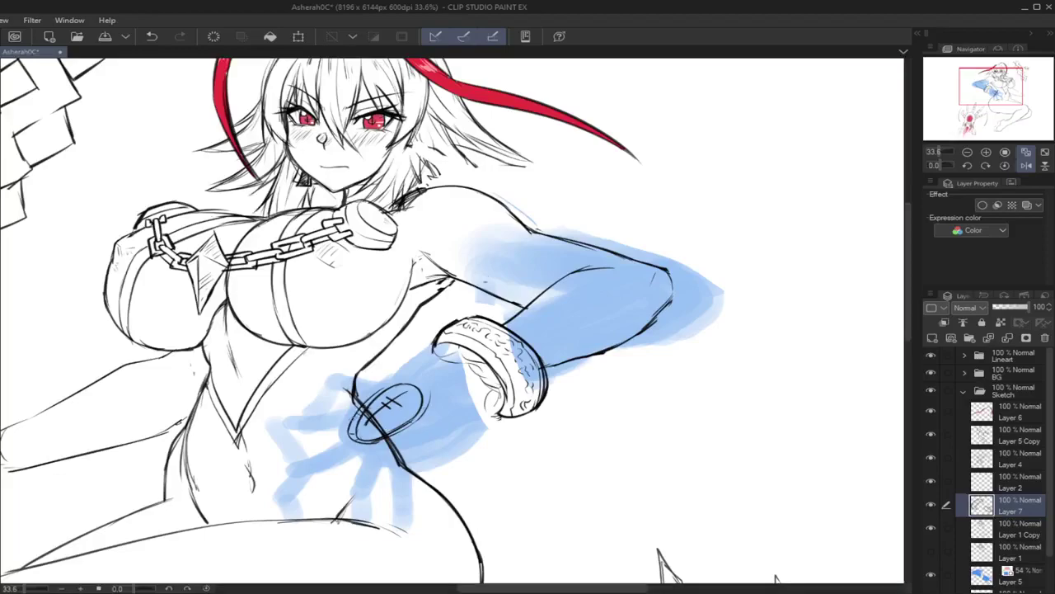
{"action": "key", "text": "ctrl+z"}
{"action": "left_click_drag", "start_coordinate": [407, 381], "coordinate": [378, 393]}
Step: Sketch the rounded outline of the back of the hand around the oval ornament
{"action": "mouse_move", "coordinate": [1019, 85]}
{"action": "left_mouse_down"}
{"action": "mouse_move", "coordinate": [1002, 92]}
{"action": "mouse_move", "coordinate": [1003, 108]}
{"action": "mouse_move", "coordinate": [1014, 93]}
{"action": "left_mouse_up"}
{"action": "mouse_move", "coordinate": [351, 307]}
{"action": "left_mouse_down"}
{"action": "mouse_move", "coordinate": [436, 265]}
{"action": "mouse_move", "coordinate": [413, 288]}
{"action": "mouse_move", "coordinate": [406, 319]}
{"action": "mouse_move", "coordinate": [373, 345]}
{"action": "mouse_move", "coordinate": [348, 359]}
{"action": "left_mouse_up"}
{"action": "mouse_move", "coordinate": [330, 279]}
{"action": "left_mouse_down"}
{"action": "mouse_move", "coordinate": [334, 293]}
{"action": "mouse_move", "coordinate": [343, 235]}
{"action": "mouse_move", "coordinate": [247, 338]}
{"action": "left_mouse_up"}
{"action": "key", "text": "ctrl+z"}
{"action": "key", "text": "ctrl+z"}
{"action": "mouse_move", "coordinate": [291, 293]}
{"action": "left_mouse_down"}
{"action": "mouse_move", "coordinate": [253, 347]}
{"action": "mouse_move", "coordinate": [263, 374]}
{"action": "left_mouse_up"}
{"action": "key", "text": "ctrl+z"}
Step: Sketch the hand's edges toward the wrist, with pointed spikes beside the oval and into the cuff
{"action": "mouse_move", "coordinate": [252, 336]}
{"action": "left_mouse_down"}
{"action": "mouse_move", "coordinate": [265, 372]}
{"action": "mouse_move", "coordinate": [290, 381]}
{"action": "mouse_move", "coordinate": [359, 353]}
{"action": "left_mouse_up"}
{"action": "mouse_move", "coordinate": [333, 292]}
{"action": "left_mouse_down"}
{"action": "mouse_move", "coordinate": [352, 310]}
{"action": "mouse_move", "coordinate": [352, 292]}
{"action": "mouse_move", "coordinate": [361, 295]}
{"action": "left_mouse_up"}
{"action": "key", "text": "ctrl+z"}
{"action": "key", "text": "ctrl+z"}
{"action": "key", "text": "ctrl+z"}
{"action": "key", "text": "ctrl+z"}
{"action": "key", "text": "ctrl+z"}
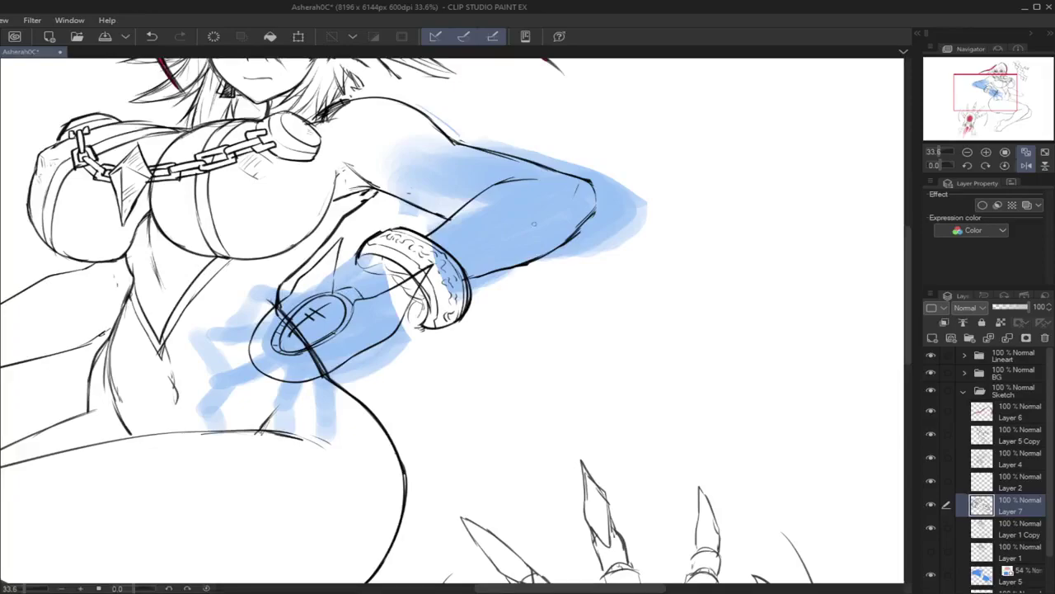
{"action": "mouse_move", "coordinate": [979, 101]}
{"action": "left_mouse_down"}
{"action": "mouse_move", "coordinate": [968, 123]}
{"action": "mouse_move", "coordinate": [981, 100]}
{"action": "left_mouse_up"}
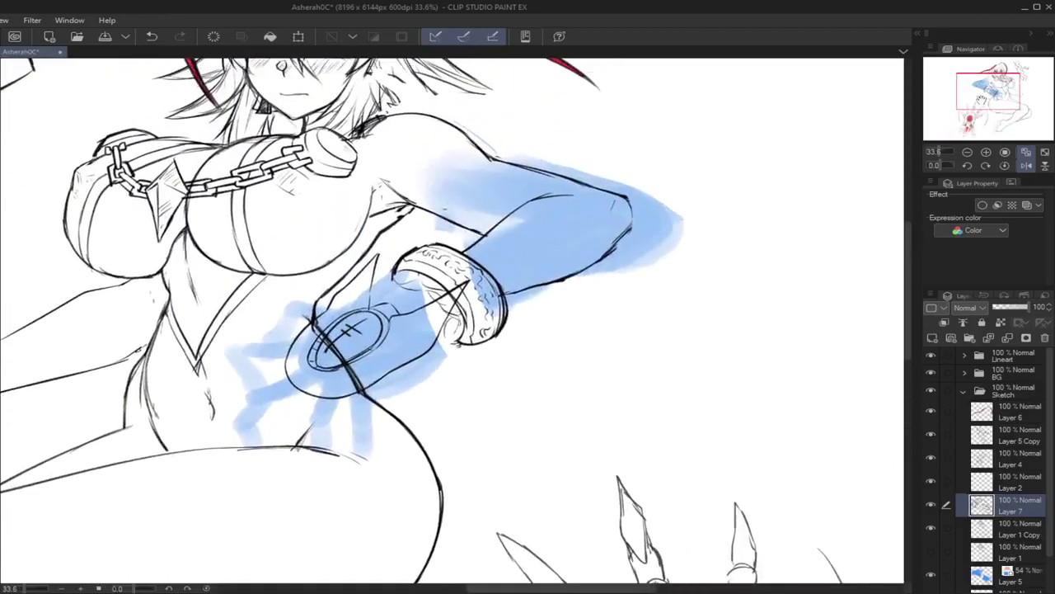
Step: Rework the wrist lines between the oval ornament and the cuff opening
{"action": "key", "text": "ctrl+z"}
{"action": "mouse_move", "coordinate": [372, 307]}
{"action": "left_mouse_down"}
{"action": "mouse_move", "coordinate": [396, 315]}
{"action": "mouse_move", "coordinate": [388, 300]}
{"action": "mouse_move", "coordinate": [376, 306]}
{"action": "mouse_move", "coordinate": [412, 302]}
{"action": "mouse_move", "coordinate": [396, 288]}
{"action": "mouse_move", "coordinate": [443, 291]}
{"action": "mouse_move", "coordinate": [401, 313]}
{"action": "mouse_move", "coordinate": [369, 307]}
{"action": "left_mouse_up"}
{"action": "key", "text": "ctrl+z"}
{"action": "key", "text": "ctrl+z"}
{"action": "key", "text": "ctrl+z"}
{"action": "mouse_move", "coordinate": [422, 281]}
{"action": "left_mouse_down"}
{"action": "mouse_move", "coordinate": [407, 296]}
{"action": "mouse_move", "coordinate": [447, 324]}
{"action": "mouse_move", "coordinate": [431, 346]}
{"action": "left_mouse_up"}
{"action": "left_click_drag", "start_coordinate": [454, 341], "coordinate": [436, 346]}
{"action": "key", "text": "ctrl+z"}
{"action": "key", "text": "ctrl+z"}
{"action": "key", "text": "ctrl+z"}
Step: Draw tendon-like strands linking the oval to the cuff and hatch the shadow inside the cuff's lower opening
{"action": "mouse_move", "coordinate": [402, 281]}
{"action": "left_mouse_down"}
{"action": "mouse_move", "coordinate": [388, 302]}
{"action": "mouse_move", "coordinate": [368, 302]}
{"action": "left_mouse_up"}
{"action": "key", "text": "ctrl+z"}
{"action": "left_click_drag", "start_coordinate": [380, 294], "coordinate": [374, 302]}
{"action": "left_click_drag", "start_coordinate": [398, 281], "coordinate": [380, 301]}
{"action": "mouse_move", "coordinate": [445, 343]}
{"action": "left_mouse_down"}
{"action": "mouse_move", "coordinate": [424, 350]}
{"action": "mouse_move", "coordinate": [445, 346]}
{"action": "left_mouse_up"}
{"action": "left_click_drag", "start_coordinate": [460, 337], "coordinate": [446, 347]}
{"action": "left_click_drag", "start_coordinate": [455, 344], "coordinate": [429, 350]}
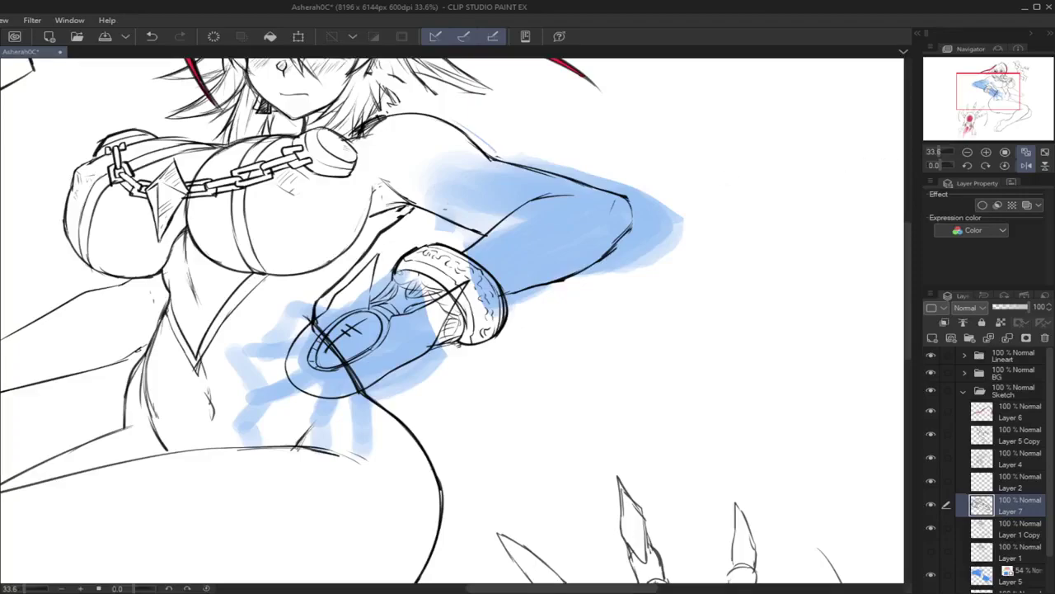
Step: Add small curved detail lines where the wrist strands enter the cuff's upper opening
{"action": "mouse_move", "coordinate": [407, 268]}
{"action": "left_mouse_down"}
{"action": "mouse_move", "coordinate": [397, 289]}
{"action": "mouse_move", "coordinate": [437, 297]}
{"action": "mouse_move", "coordinate": [423, 283]}
{"action": "mouse_move", "coordinate": [409, 294]}
{"action": "mouse_move", "coordinate": [424, 296]}
{"action": "mouse_move", "coordinate": [426, 283]}
{"action": "mouse_move", "coordinate": [425, 298]}
{"action": "left_mouse_up"}
{"action": "key", "text": "ctrl+z"}
{"action": "key", "text": "ctrl+z"}
{"action": "key", "text": "ctrl+z"}
{"action": "key", "text": "ctrl+z"}
{"action": "mouse_move", "coordinate": [420, 275]}
{"action": "left_mouse_down"}
{"action": "mouse_move", "coordinate": [409, 288]}
{"action": "mouse_move", "coordinate": [440, 290]}
{"action": "left_mouse_up"}
Step: Sketch the base segment and joint ring of the first finger, pointing down from the hand's lower edge
{"action": "mouse_move", "coordinate": [433, 350]}
{"action": "left_mouse_down"}
{"action": "mouse_move", "coordinate": [391, 382]}
{"action": "mouse_move", "coordinate": [348, 395]}
{"action": "mouse_move", "coordinate": [353, 421]}
{"action": "mouse_move", "coordinate": [338, 426]}
{"action": "mouse_move", "coordinate": [363, 426]}
{"action": "mouse_move", "coordinate": [348, 431]}
{"action": "left_mouse_up"}
{"action": "key", "text": "ctrl+z"}
{"action": "key", "text": "ctrl+z"}
{"action": "mouse_move", "coordinate": [339, 423]}
{"action": "left_mouse_down"}
{"action": "mouse_move", "coordinate": [350, 427]}
{"action": "mouse_move", "coordinate": [340, 431]}
{"action": "mouse_move", "coordinate": [361, 427]}
{"action": "left_mouse_up"}
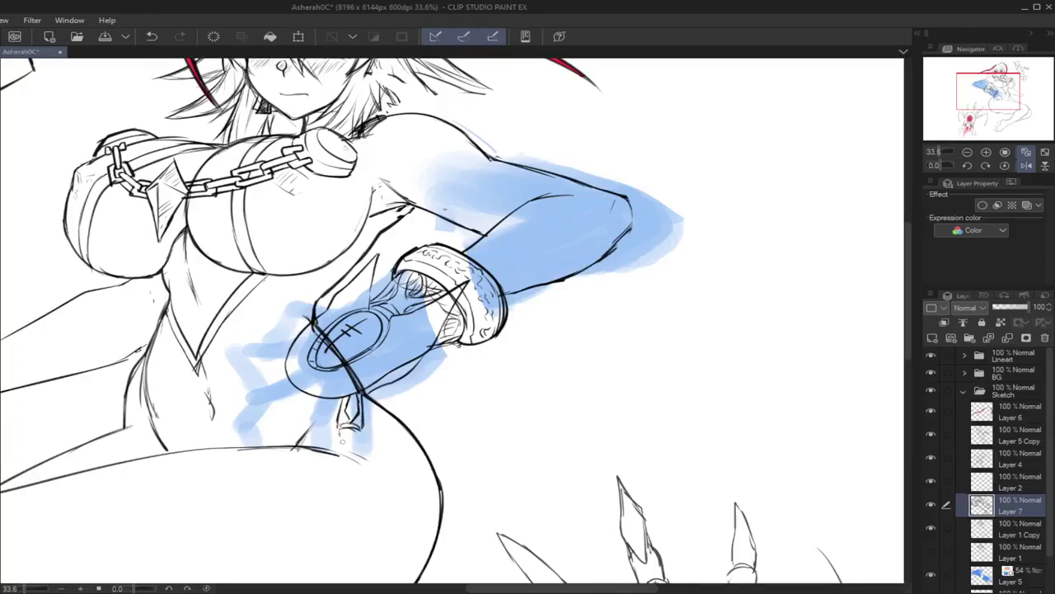
Step: Draw a long pointed claw extending down from the first finger's joint
{"action": "key", "text": "ctrl+z"}
{"action": "left_click_drag", "start_coordinate": [338, 436], "coordinate": [338, 478]}
{"action": "mouse_move", "coordinate": [338, 432]}
{"action": "left_mouse_down"}
{"action": "mouse_move", "coordinate": [346, 453]}
{"action": "mouse_move", "coordinate": [361, 443]}
{"action": "mouse_move", "coordinate": [338, 498]}
{"action": "left_mouse_up"}
{"action": "key", "text": "ctrl+z"}
{"action": "mouse_move", "coordinate": [354, 427]}
{"action": "left_mouse_down"}
{"action": "mouse_move", "coordinate": [358, 445]}
{"action": "mouse_move", "coordinate": [336, 444]}
{"action": "mouse_move", "coordinate": [339, 492]}
{"action": "left_mouse_up"}
{"action": "key", "text": "ctrl+z"}
{"action": "left_click_drag", "start_coordinate": [337, 442], "coordinate": [340, 493]}
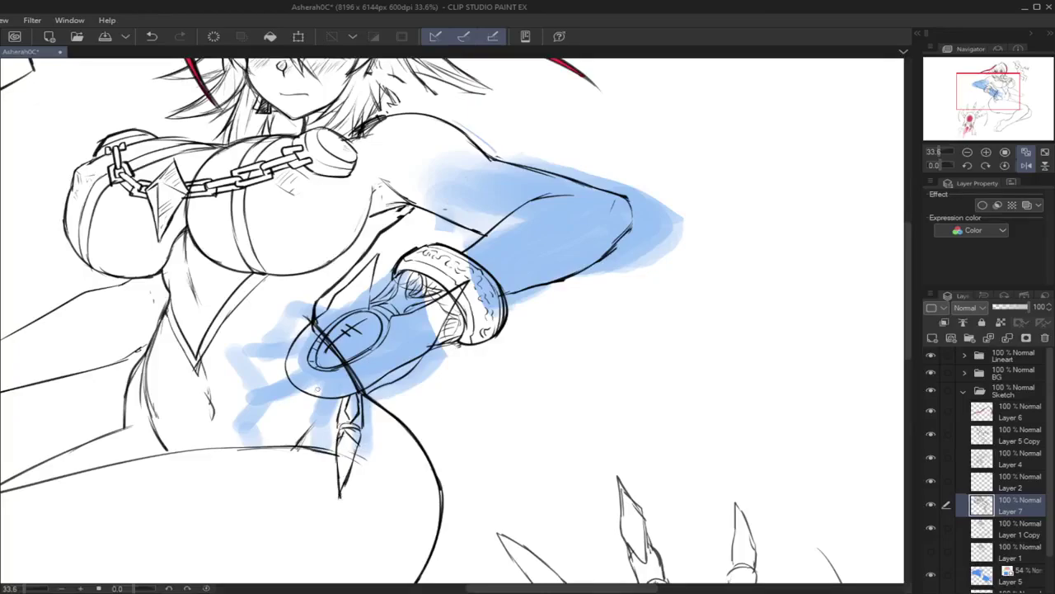
Step: Touch up the hand's lower edge and sketch the second finger's base segment and joint beside the first finger
{"action": "mouse_move", "coordinate": [314, 395]}
{"action": "left_mouse_down"}
{"action": "mouse_move", "coordinate": [310, 428]}
{"action": "mouse_move", "coordinate": [323, 424]}
{"action": "mouse_move", "coordinate": [319, 413]}
{"action": "left_mouse_up"}
{"action": "mouse_move", "coordinate": [380, 386]}
{"action": "left_mouse_down"}
{"action": "mouse_move", "coordinate": [415, 363]}
{"action": "mouse_move", "coordinate": [385, 386]}
{"action": "left_mouse_up"}
{"action": "left_click_drag", "start_coordinate": [382, 384], "coordinate": [371, 392]}
{"action": "mouse_move", "coordinate": [335, 397]}
{"action": "left_mouse_down"}
{"action": "mouse_move", "coordinate": [318, 427]}
{"action": "mouse_move", "coordinate": [298, 414]}
{"action": "left_mouse_up"}
{"action": "mouse_move", "coordinate": [304, 407]}
{"action": "left_mouse_down"}
{"action": "mouse_move", "coordinate": [296, 419]}
{"action": "mouse_move", "coordinate": [319, 423]}
{"action": "mouse_move", "coordinate": [295, 430]}
{"action": "left_mouse_up"}
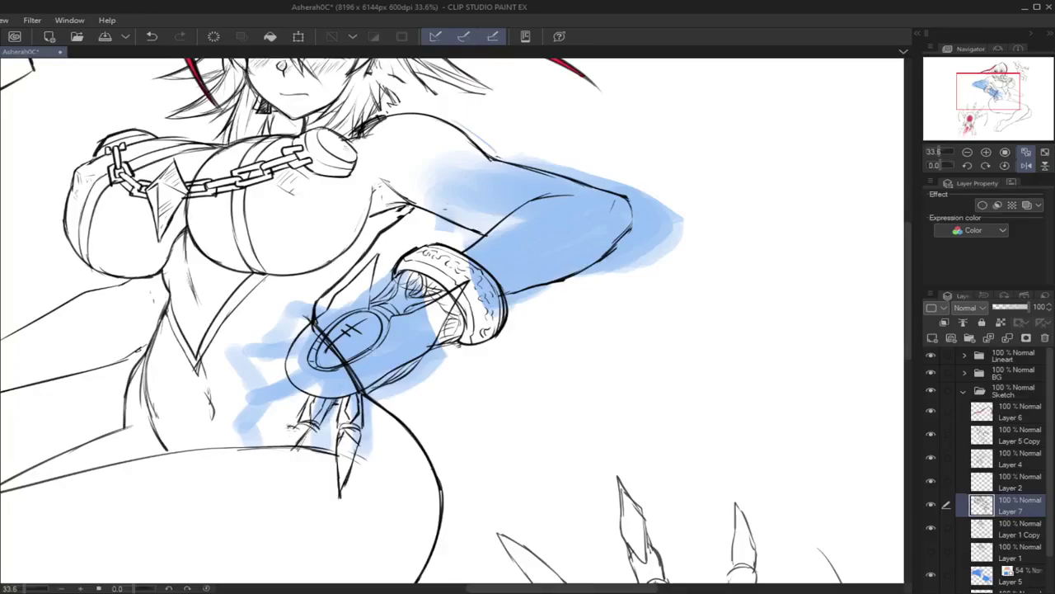
Step: Draw the second finger's pointed claw below its joint
{"action": "left_click_drag", "start_coordinate": [293, 427], "coordinate": [288, 452]}
{"action": "mouse_move", "coordinate": [311, 450]}
{"action": "left_mouse_down"}
{"action": "mouse_move", "coordinate": [310, 469]}
{"action": "mouse_move", "coordinate": [294, 476]}
{"action": "mouse_move", "coordinate": [299, 497]}
{"action": "mouse_move", "coordinate": [303, 469]}
{"action": "mouse_move", "coordinate": [299, 485]}
{"action": "left_mouse_up"}
{"action": "key", "text": "ctrl+z"}
{"action": "key", "text": "ctrl+z"}
{"action": "key", "text": "ctrl+z"}
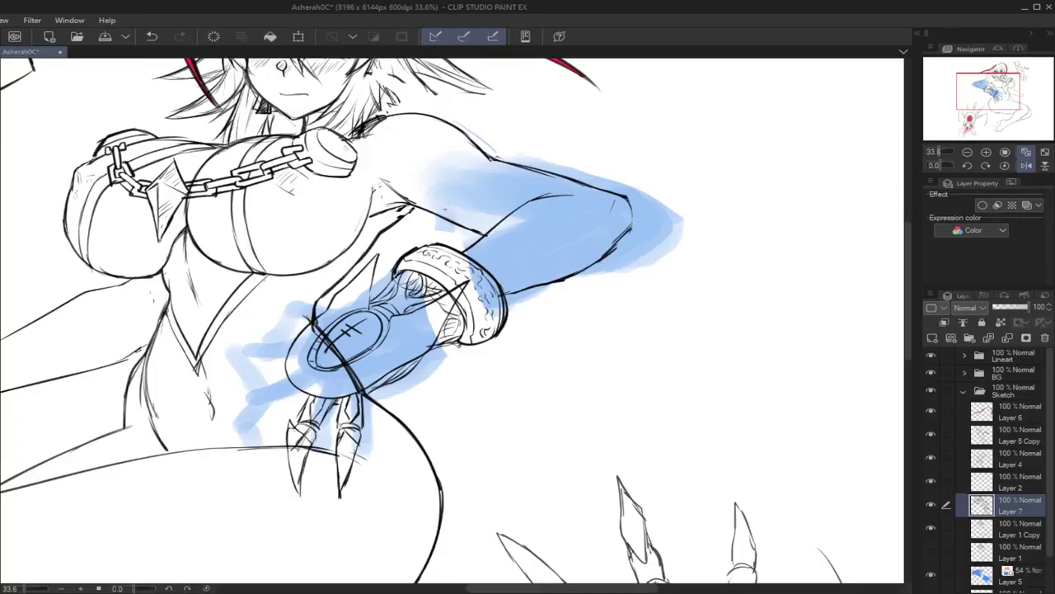
Step: Sketch the third finger reaching outward from the hand and bending down into a curved, pointed claw
{"action": "mouse_move", "coordinate": [316, 394]}
{"action": "left_mouse_down"}
{"action": "mouse_move", "coordinate": [311, 421]}
{"action": "mouse_move", "coordinate": [345, 408]}
{"action": "mouse_move", "coordinate": [266, 389]}
{"action": "mouse_move", "coordinate": [247, 398]}
{"action": "mouse_move", "coordinate": [302, 394]}
{"action": "mouse_move", "coordinate": [250, 397]}
{"action": "mouse_move", "coordinate": [264, 403]}
{"action": "mouse_move", "coordinate": [241, 409]}
{"action": "mouse_move", "coordinate": [265, 413]}
{"action": "mouse_move", "coordinate": [233, 426]}
{"action": "mouse_move", "coordinate": [234, 410]}
{"action": "left_mouse_up"}
{"action": "key", "text": "ctrl+z"}
{"action": "key", "text": "ctrl+z"}
{"action": "key", "text": "ctrl+z"}
{"action": "mouse_move", "coordinate": [256, 399]}
{"action": "left_mouse_down"}
{"action": "mouse_move", "coordinate": [239, 424]}
{"action": "mouse_move", "coordinate": [261, 457]}
{"action": "left_mouse_up"}
{"action": "key", "text": "ctrl+z"}
{"action": "mouse_move", "coordinate": [235, 424]}
{"action": "left_mouse_down"}
{"action": "mouse_move", "coordinate": [262, 473]}
{"action": "mouse_move", "coordinate": [251, 421]}
{"action": "mouse_move", "coordinate": [255, 433]}
{"action": "mouse_move", "coordinate": [277, 382]}
{"action": "mouse_move", "coordinate": [290, 374]}
{"action": "mouse_move", "coordinate": [309, 402]}
{"action": "left_mouse_up"}
{"action": "key", "text": "ctrl+z"}
Step: Sketch the fourth finger above the third, with a straight base segment, joint bands and a bent tip
{"action": "mouse_move", "coordinate": [284, 355]}
{"action": "left_mouse_down"}
{"action": "mouse_move", "coordinate": [232, 363]}
{"action": "mouse_move", "coordinate": [230, 408]}
{"action": "left_mouse_up"}
{"action": "key", "text": "ctrl+z"}
{"action": "left_click_drag", "start_coordinate": [235, 355], "coordinate": [241, 356]}
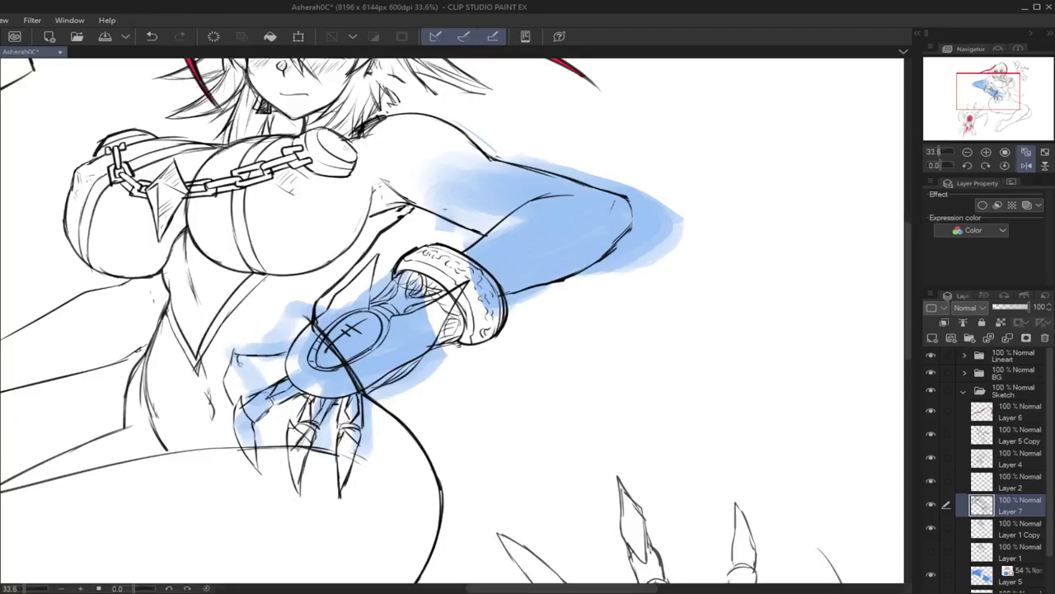
{"action": "mouse_move", "coordinate": [236, 363]}
{"action": "left_mouse_down"}
{"action": "mouse_move", "coordinate": [245, 374]}
{"action": "mouse_move", "coordinate": [238, 403]}
{"action": "mouse_move", "coordinate": [246, 375]}
{"action": "mouse_move", "coordinate": [263, 375]}
{"action": "left_mouse_up"}
{"action": "left_click_drag", "start_coordinate": [268, 367], "coordinate": [275, 372]}
Step: Sketch the short, curled uppermost digit with its joint and claw tip, then check the hand in unmirrored view
{"action": "mouse_move", "coordinate": [312, 323]}
{"action": "left_mouse_down"}
{"action": "mouse_move", "coordinate": [269, 329]}
{"action": "mouse_move", "coordinate": [284, 328]}
{"action": "mouse_move", "coordinate": [281, 344]}
{"action": "mouse_move", "coordinate": [290, 323]}
{"action": "left_mouse_up"}
{"action": "key", "text": "ctrl+z"}
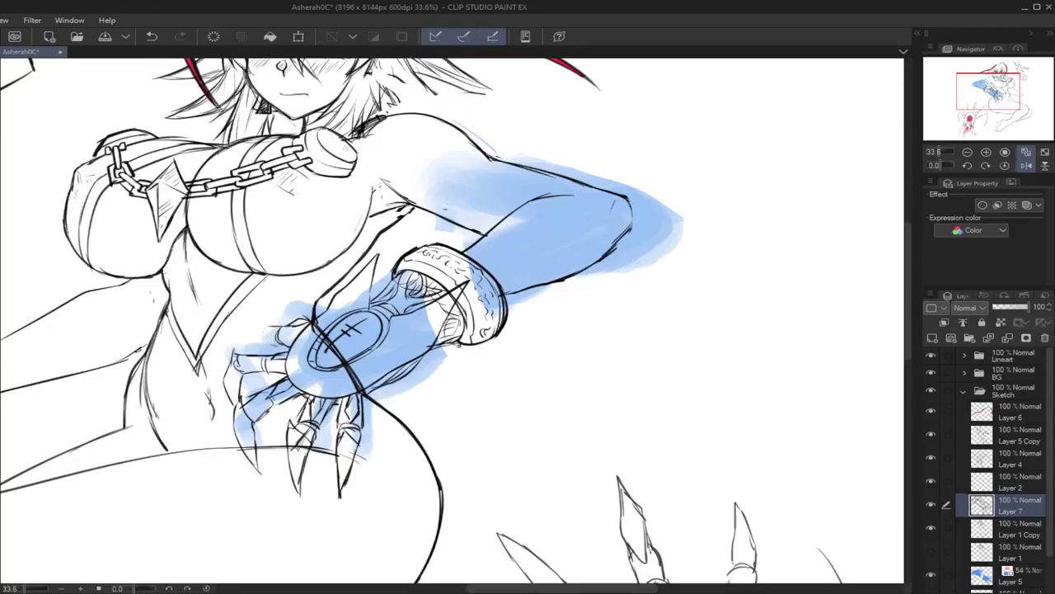
{"action": "key", "text": "ctrl+z"}
{"action": "left_click_drag", "start_coordinate": [286, 327], "coordinate": [260, 322]}
{"action": "mouse_move", "coordinate": [261, 321]}
{"action": "left_mouse_down"}
{"action": "mouse_move", "coordinate": [263, 345]}
{"action": "mouse_move", "coordinate": [279, 345]}
{"action": "mouse_move", "coordinate": [268, 355]}
{"action": "mouse_move", "coordinate": [291, 345]}
{"action": "left_mouse_up"}
{"action": "key", "text": "ctrl+z"}
{"action": "left_click_drag", "start_coordinate": [261, 325], "coordinate": [261, 351]}
{"action": "mouse_move", "coordinate": [272, 326]}
{"action": "left_mouse_down"}
{"action": "mouse_move", "coordinate": [268, 346]}
{"action": "mouse_move", "coordinate": [267, 336]}
{"action": "left_mouse_up"}
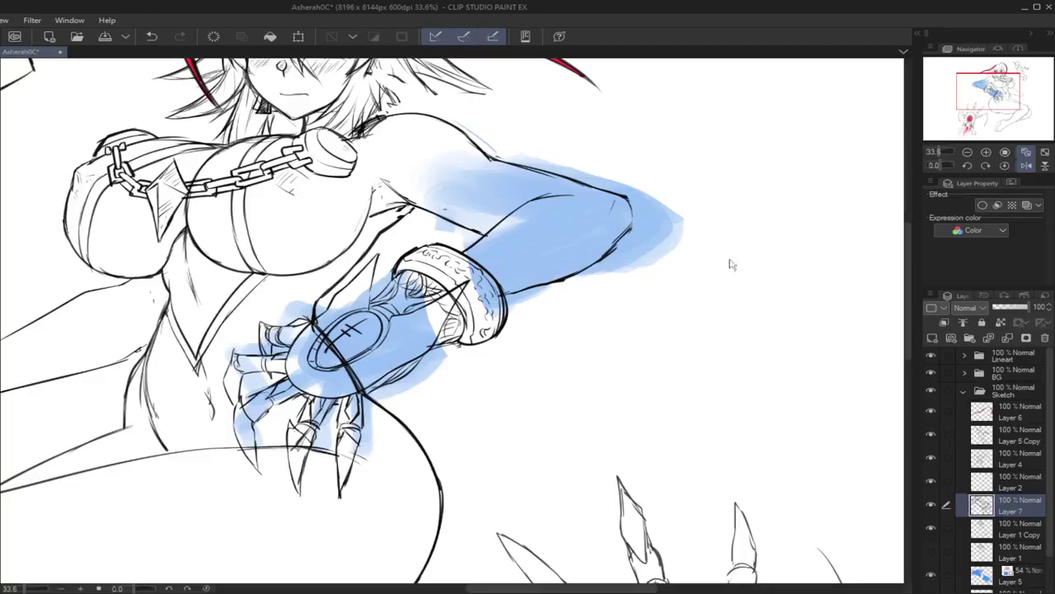
{"action": "left_click", "coordinate": [1022, 154]}
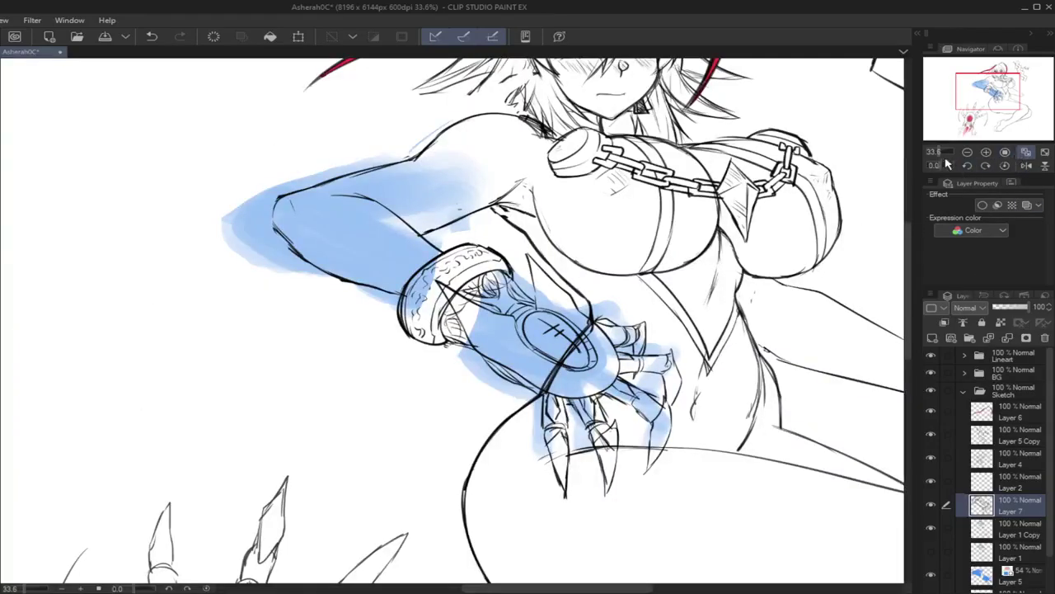
{"action": "left_click_drag", "start_coordinate": [933, 154], "coordinate": [939, 155]}
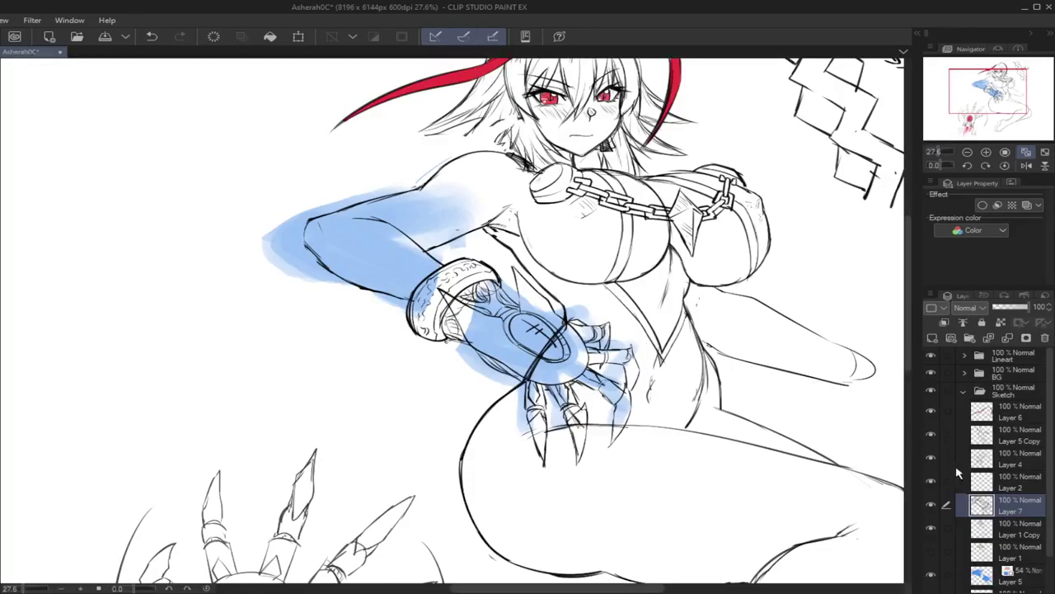
Step: Add small slit-shaped markings to the back of the clawed hand, beside the oval ornament
{"action": "left_click", "coordinate": [930, 506]}
{"action": "left_click", "coordinate": [930, 505]}
{"action": "left_click", "coordinate": [1027, 165]}
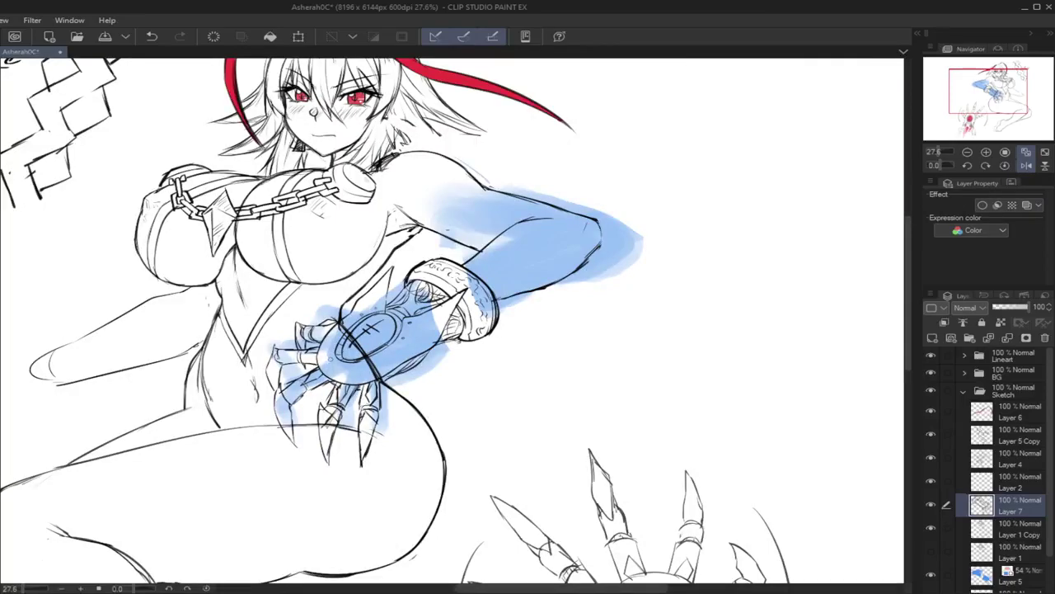
{"action": "key", "text": "ctrl+z"}
{"action": "left_click_drag", "start_coordinate": [320, 359], "coordinate": [325, 370]}
{"action": "left_click_drag", "start_coordinate": [353, 369], "coordinate": [388, 372]}
{"action": "key", "text": "ctrl+z"}
{"action": "key", "text": "ctrl+y"}
Step: Display the body sketch on Layer 1 Copy in blue and make Layer 7 the drawing layer again
{"action": "left_click", "coordinate": [1002, 526]}
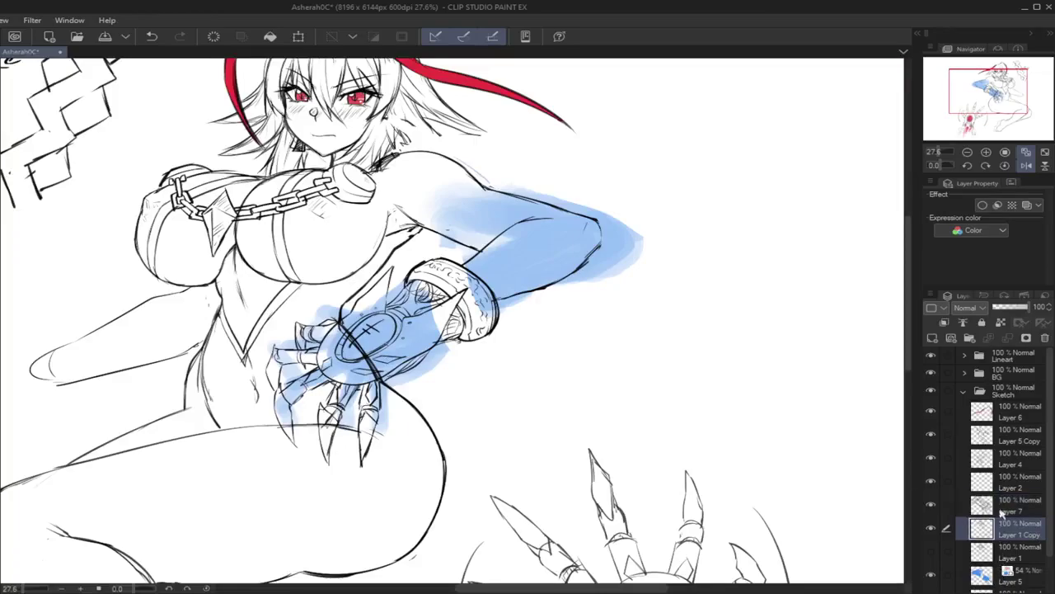
{"action": "left_click", "coordinate": [1028, 206]}
{"action": "left_click", "coordinate": [1002, 505]}
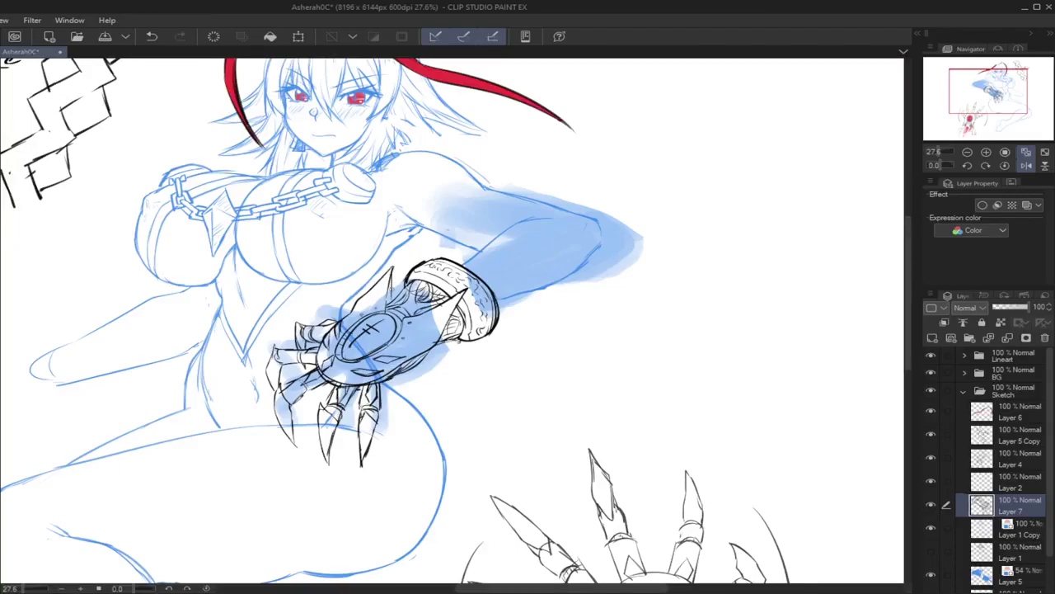
Step: Touch up the spike at the upper edge of the hand armor and hide the blue shading on Layer 5
{"action": "left_click_drag", "start_coordinate": [392, 271], "coordinate": [386, 304]}
{"action": "left_click", "coordinate": [1027, 165]}
{"action": "left_click", "coordinate": [931, 575]}
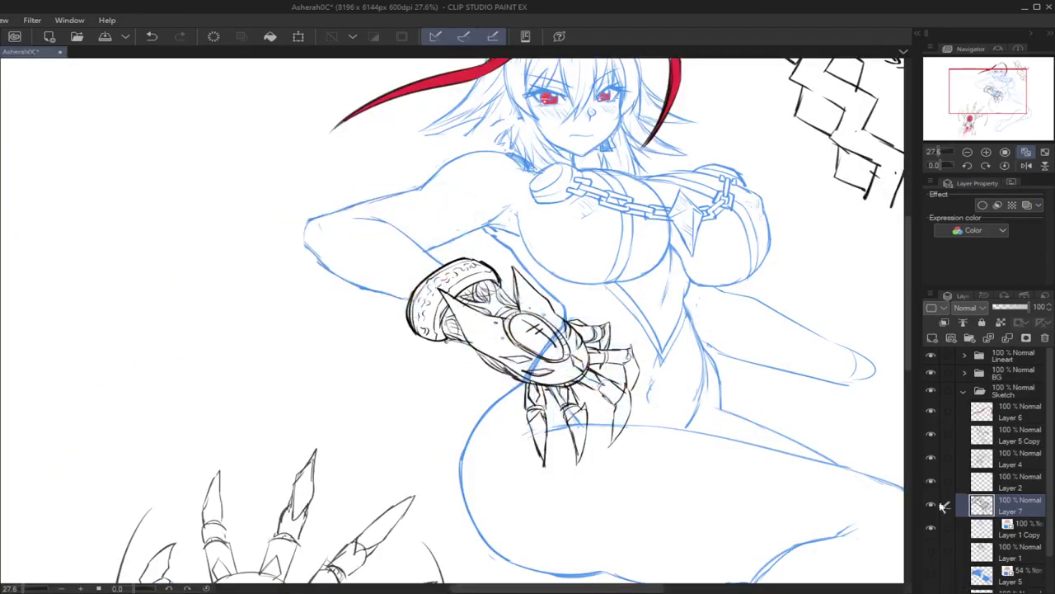
{"action": "left_click_drag", "start_coordinate": [977, 114], "coordinate": [987, 110]}
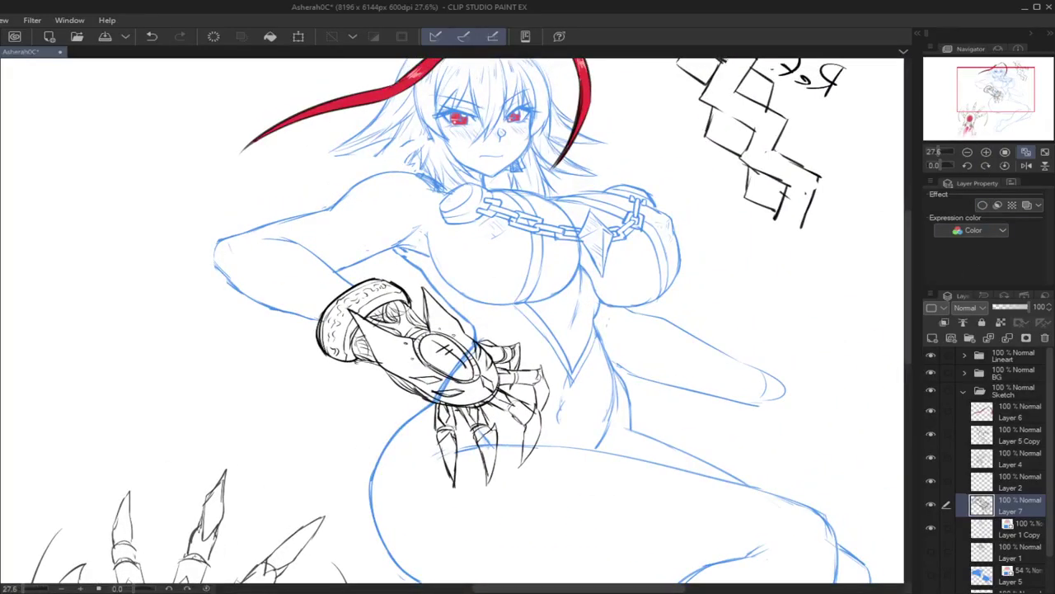
{"action": "left_click", "coordinate": [998, 531]}
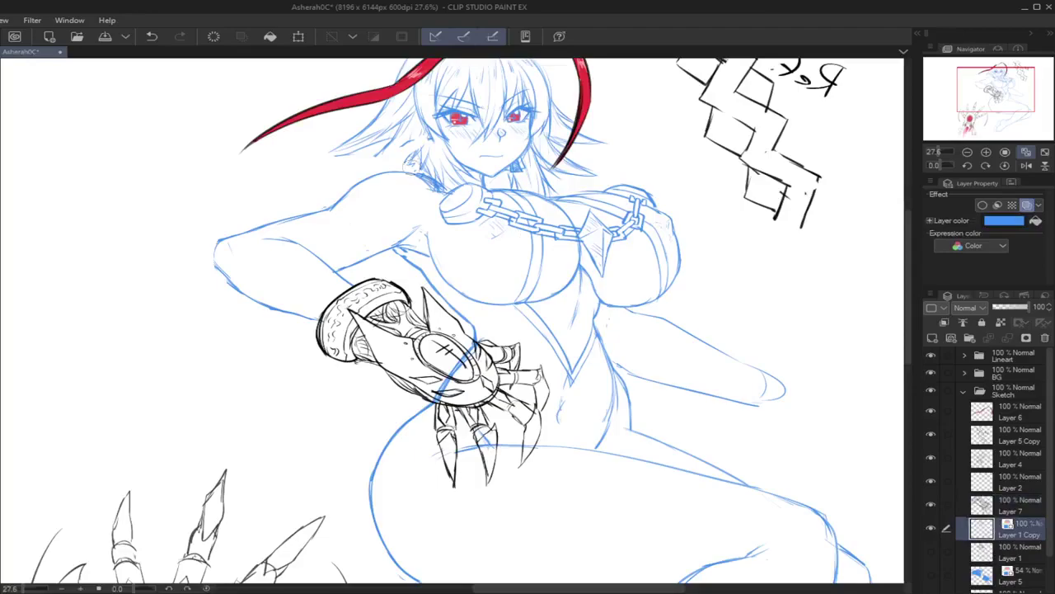
{"action": "mouse_move", "coordinate": [419, 170]}
{"action": "left_mouse_down"}
{"action": "mouse_move", "coordinate": [445, 187]}
{"action": "mouse_move", "coordinate": [432, 196]}
{"action": "mouse_move", "coordinate": [532, 194]}
{"action": "mouse_move", "coordinate": [550, 206]}
{"action": "mouse_move", "coordinate": [604, 190]}
{"action": "mouse_move", "coordinate": [578, 188]}
{"action": "mouse_move", "coordinate": [592, 188]}
{"action": "left_mouse_up"}
{"action": "key", "text": "ctrl+z"}
{"action": "key", "text": "ctrl+z"}
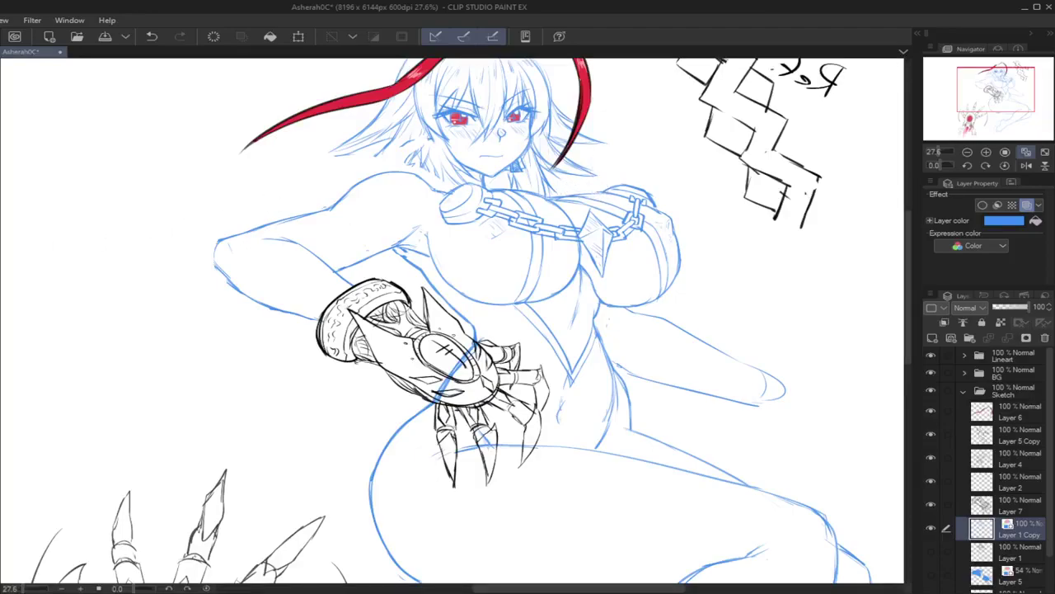
Step: Sketch a long, pointed armor plate over the bent arm's shoulder on Layer 7, with a line running along its inside
{"action": "left_click", "coordinate": [989, 507]}
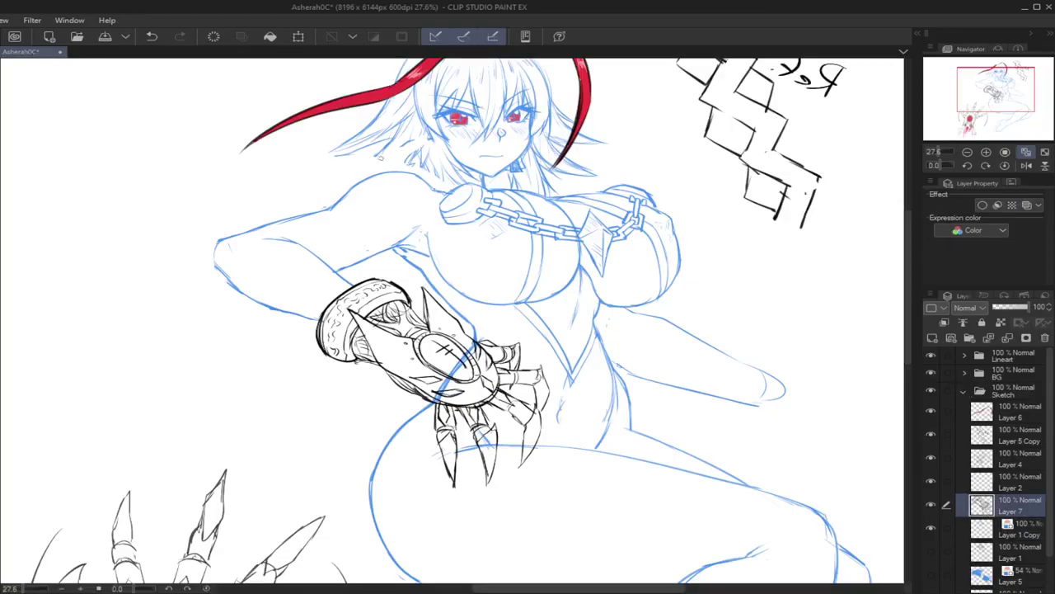
{"action": "left_click_drag", "start_coordinate": [343, 164], "coordinate": [314, 196]}
{"action": "key", "text": "ctrl+z"}
{"action": "mouse_move", "coordinate": [345, 164]}
{"action": "left_mouse_down"}
{"action": "mouse_move", "coordinate": [292, 200]}
{"action": "mouse_move", "coordinate": [322, 212]}
{"action": "mouse_move", "coordinate": [379, 198]}
{"action": "mouse_move", "coordinate": [430, 144]}
{"action": "mouse_move", "coordinate": [310, 197]}
{"action": "mouse_move", "coordinate": [373, 192]}
{"action": "mouse_move", "coordinate": [419, 159]}
{"action": "mouse_move", "coordinate": [407, 168]}
{"action": "left_mouse_up"}
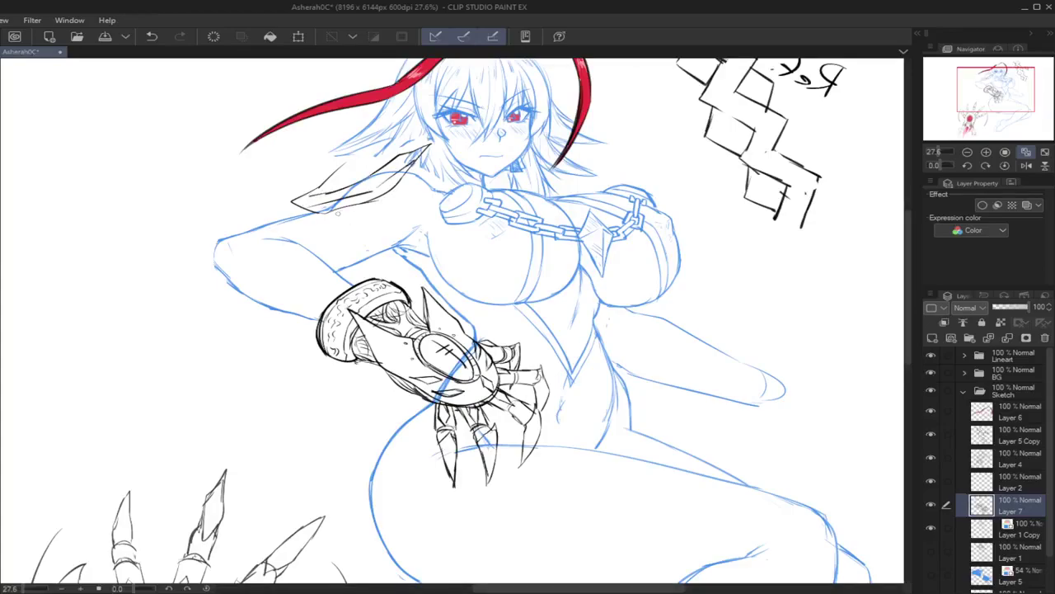
{"action": "left_click_drag", "start_coordinate": [322, 211], "coordinate": [388, 198]}
{"action": "mouse_move", "coordinate": [388, 199]}
{"action": "left_mouse_down"}
{"action": "mouse_move", "coordinate": [407, 174]}
{"action": "mouse_move", "coordinate": [382, 201]}
{"action": "left_mouse_up"}
Step: Add a second spike along the shoulder plate's upper edge and refine its leaf-shaped inner panel
{"action": "left_click_drag", "start_coordinate": [342, 167], "coordinate": [383, 138]}
{"action": "key", "text": "ctrl+z"}
{"action": "mouse_move", "coordinate": [339, 167]}
{"action": "left_mouse_down"}
{"action": "mouse_move", "coordinate": [389, 137]}
{"action": "mouse_move", "coordinate": [375, 167]}
{"action": "mouse_move", "coordinate": [328, 193]}
{"action": "left_mouse_up"}
{"action": "key", "text": "ctrl+z"}
{"action": "left_click_drag", "start_coordinate": [381, 168], "coordinate": [320, 195]}
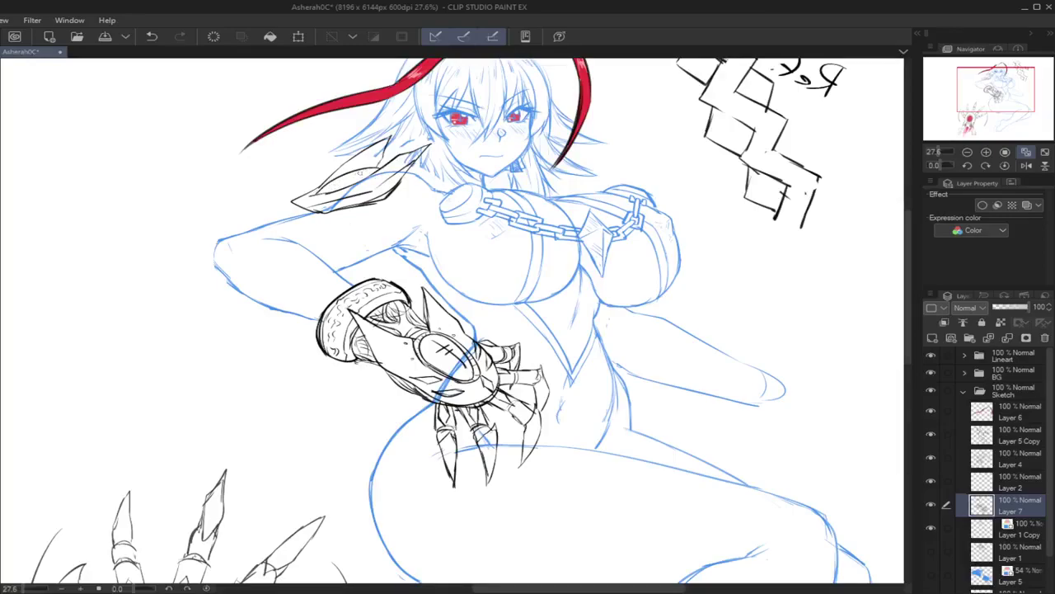
{"action": "left_click_drag", "start_coordinate": [361, 174], "coordinate": [325, 189]}
{"action": "key", "text": "ctrl+z"}
{"action": "left_click", "coordinate": [1027, 165]}
{"action": "key", "text": "ctrl+z"}
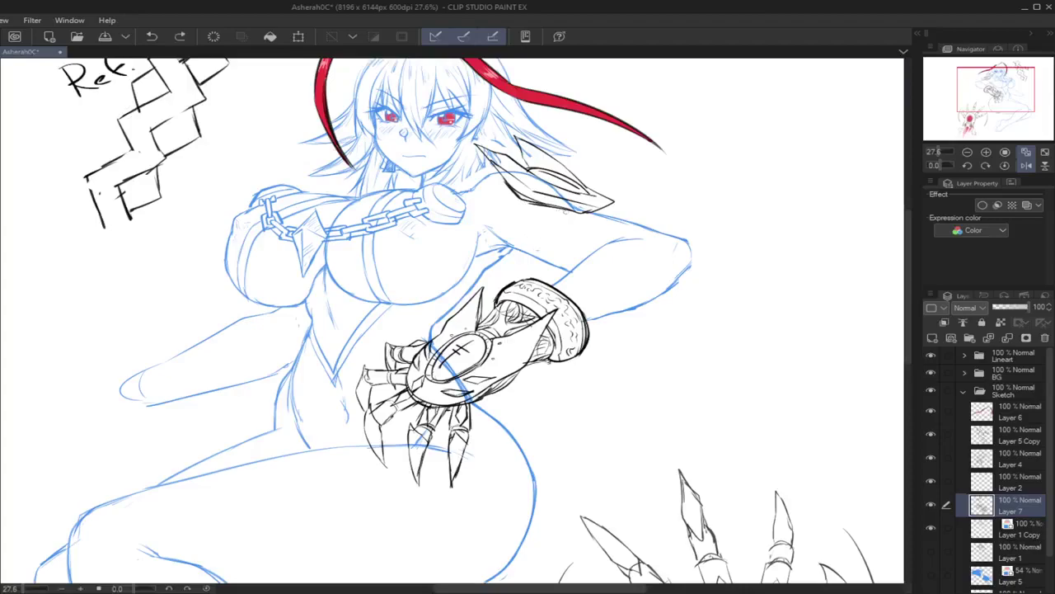
Step: Draw the two curved edges of an armband wrapping the upper arm beneath the shoulder plate
{"action": "left_click_drag", "start_coordinate": [570, 212], "coordinate": [528, 255]}
{"action": "key", "text": "ctrl+z"}
{"action": "left_click_drag", "start_coordinate": [579, 213], "coordinate": [521, 254]}
{"action": "key", "text": "ctrl+z"}
{"action": "left_click_drag", "start_coordinate": [577, 211], "coordinate": [532, 240]}
{"action": "left_click_drag", "start_coordinate": [526, 200], "coordinate": [506, 238]}
{"action": "key", "text": "ctrl+z"}
{"action": "mouse_move", "coordinate": [531, 203]}
{"action": "left_mouse_down"}
{"action": "mouse_move", "coordinate": [507, 245]}
{"action": "mouse_move", "coordinate": [535, 260]}
{"action": "left_mouse_up"}
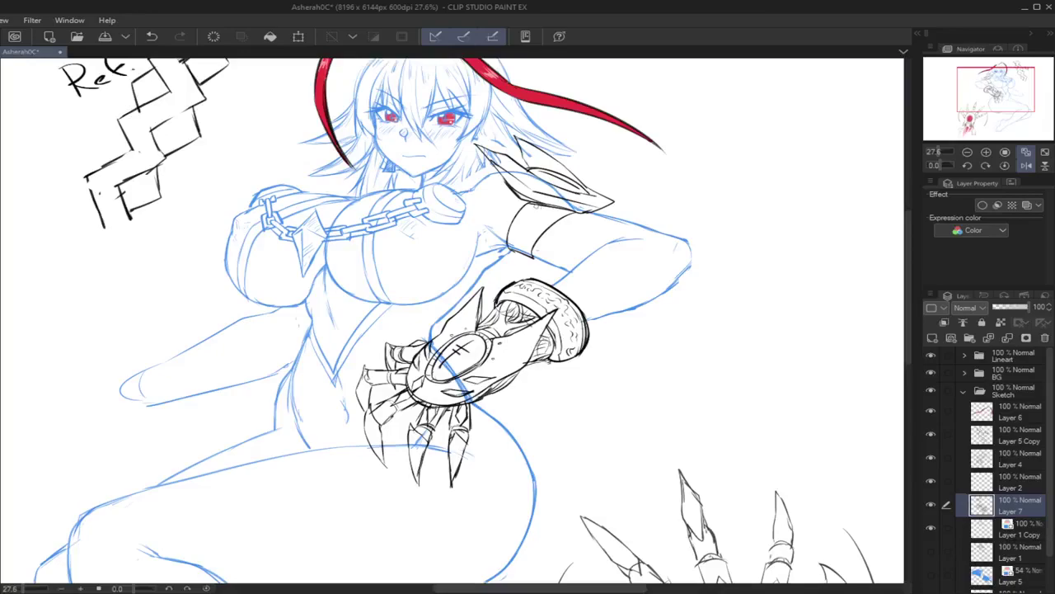
Step: Draw a zigzag line down the inside of the armband
{"action": "left_click_drag", "start_coordinate": [534, 206], "coordinate": [539, 212]}
{"action": "key", "text": "ctrl+z"}
{"action": "left_click_drag", "start_coordinate": [523, 214], "coordinate": [531, 221]}
{"action": "left_click_drag", "start_coordinate": [523, 248], "coordinate": [526, 238]}
{"action": "key", "text": "ctrl+z"}
{"action": "key", "text": "ctrl+z"}
{"action": "left_click_drag", "start_coordinate": [526, 213], "coordinate": [541, 203]}
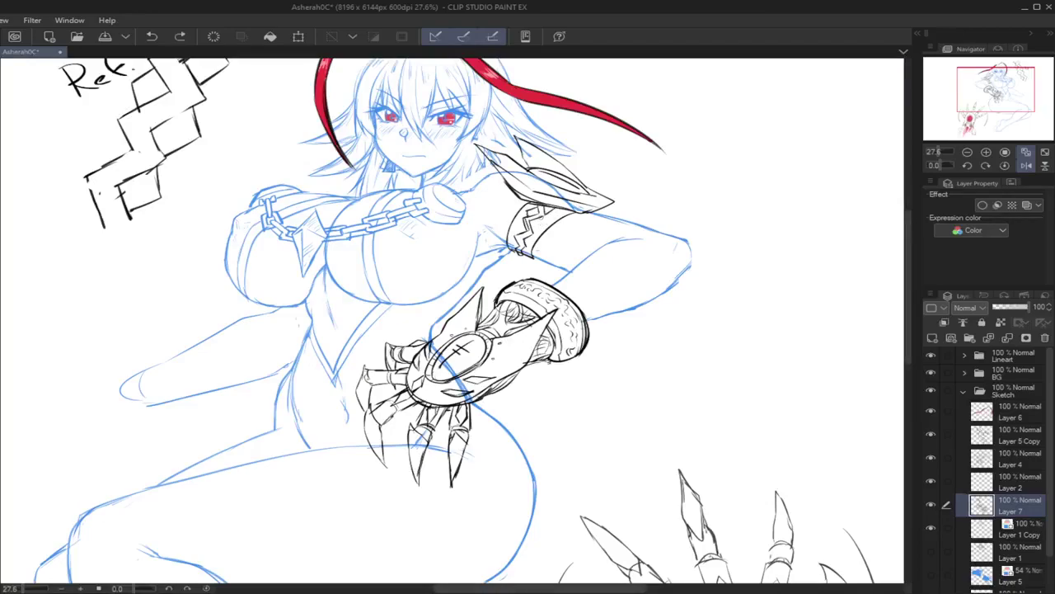
Step: Complete the armband's interlaced diamond pattern with further zigzag strokes, then check it in unmirrored view
{"action": "left_click_drag", "start_coordinate": [516, 221], "coordinate": [517, 237]}
{"action": "left_click_drag", "start_coordinate": [512, 239], "coordinate": [525, 252]}
{"action": "key", "text": "ctrl+z"}
{"action": "left_click_drag", "start_coordinate": [549, 211], "coordinate": [540, 220]}
{"action": "left_click", "coordinate": [1027, 165]}
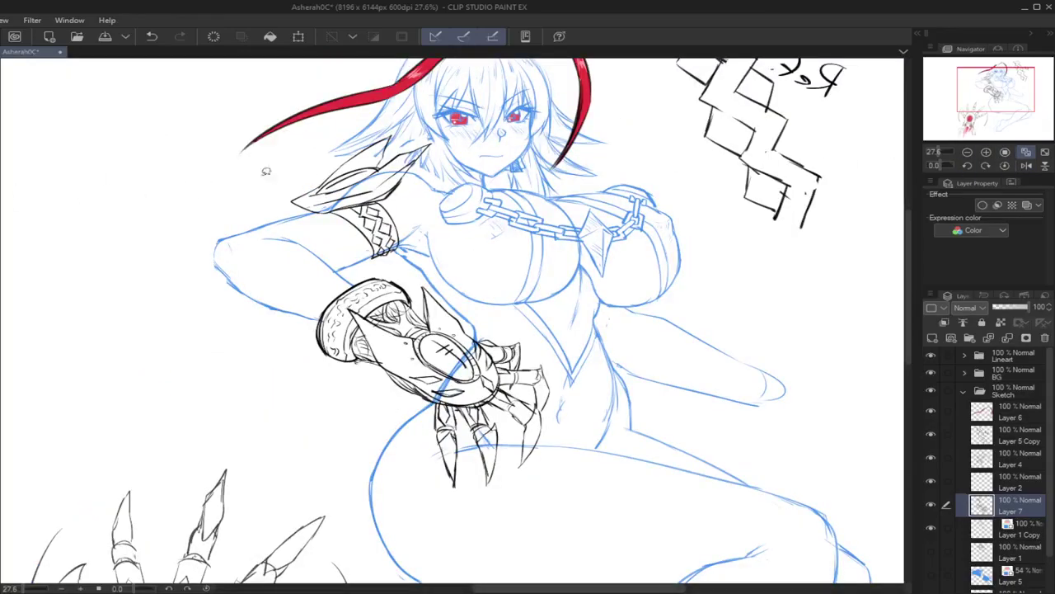
Step: Select the spiked shoulder plate and transform it so it is larger and tilts up toward the face
{"action": "mouse_move", "coordinate": [396, 197]}
{"action": "left_mouse_down"}
{"action": "mouse_move", "coordinate": [441, 140]}
{"action": "mouse_move", "coordinate": [331, 118]}
{"action": "mouse_move", "coordinate": [267, 180]}
{"action": "mouse_move", "coordinate": [285, 213]}
{"action": "left_mouse_up"}
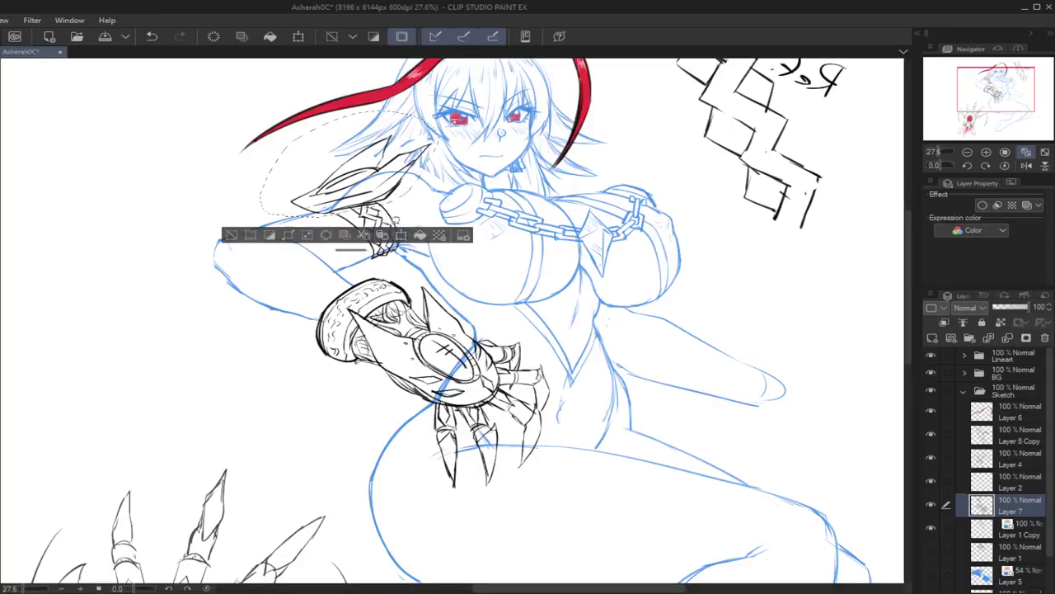
{"action": "key", "text": "ctrl+d"}
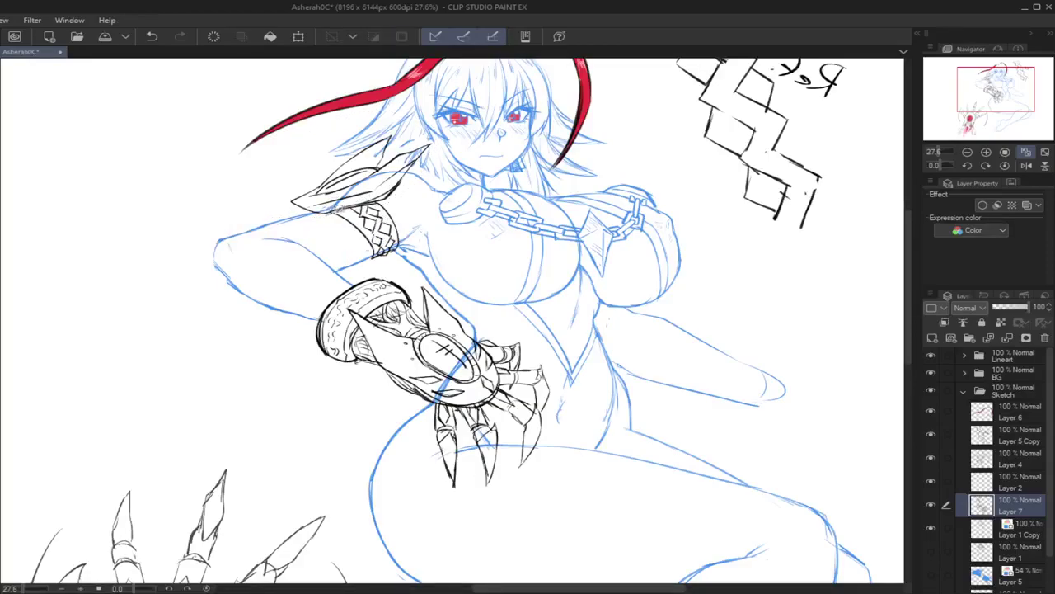
{"action": "mouse_move", "coordinate": [394, 198]}
{"action": "left_mouse_down"}
{"action": "mouse_move", "coordinate": [434, 125]}
{"action": "mouse_move", "coordinate": [280, 211]}
{"action": "left_mouse_up"}
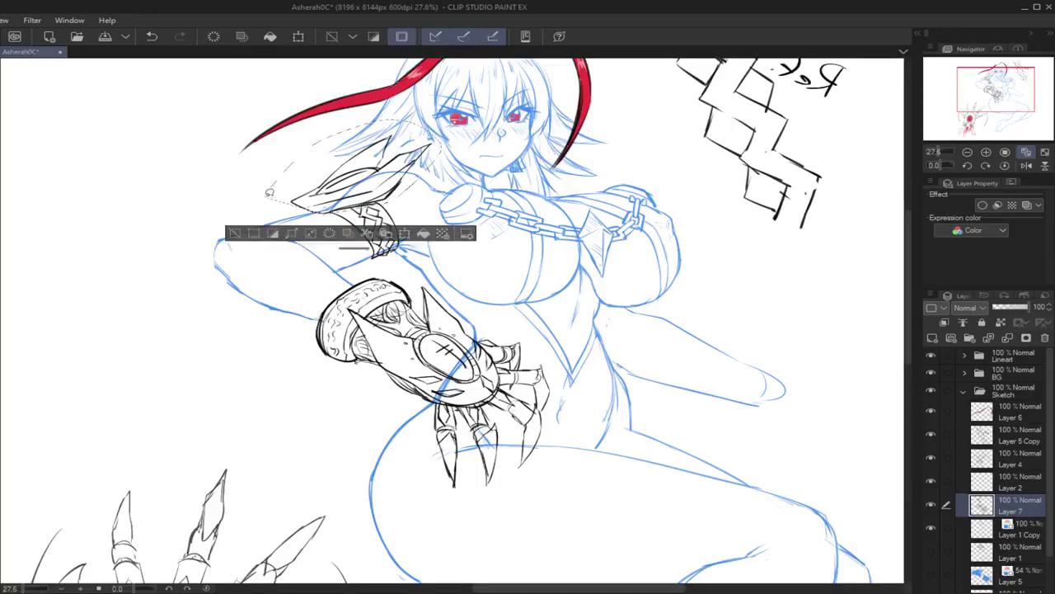
{"action": "key", "text": "ctrl+t"}
{"action": "left_click_drag", "start_coordinate": [474, 170], "coordinate": [473, 161]}
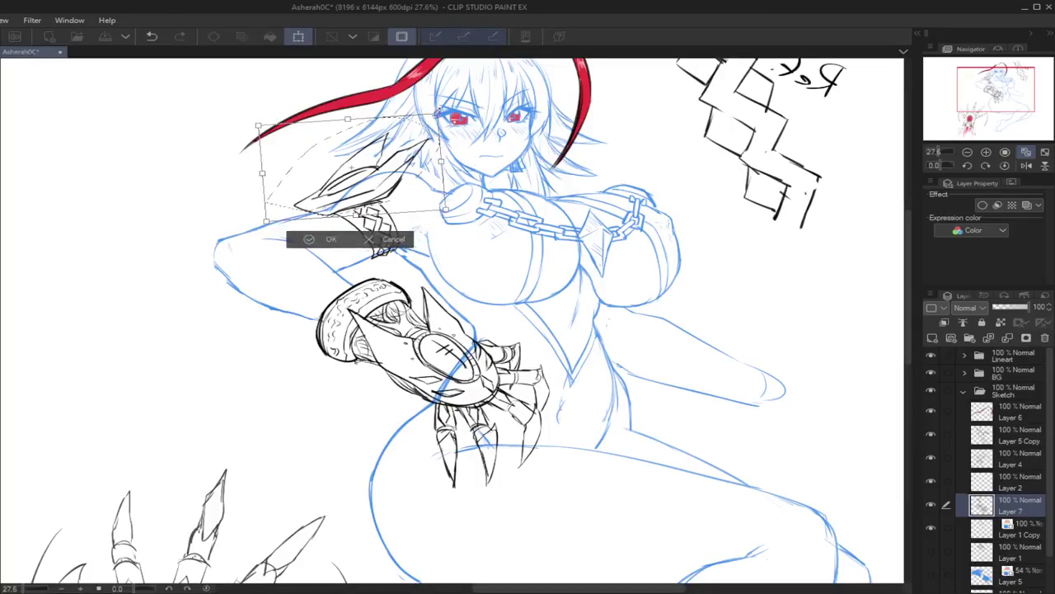
{"action": "left_click_drag", "start_coordinate": [438, 112], "coordinate": [446, 106]}
{"action": "left_click_drag", "start_coordinate": [450, 157], "coordinate": [466, 152]}
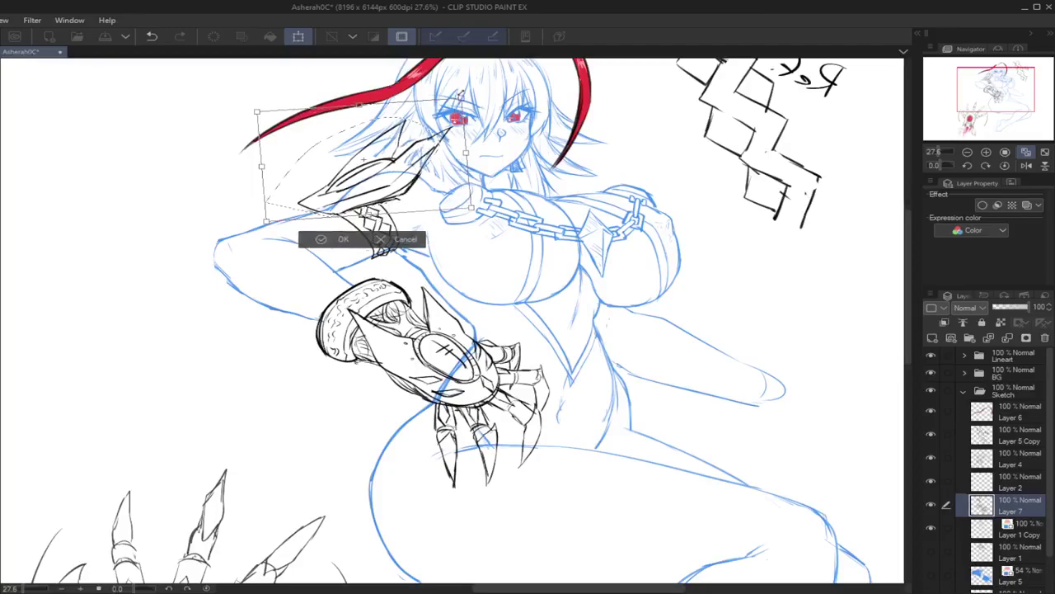
{"action": "left_click_drag", "start_coordinate": [462, 99], "coordinate": [453, 85]}
{"action": "left_click_drag", "start_coordinate": [411, 145], "coordinate": [407, 145]}
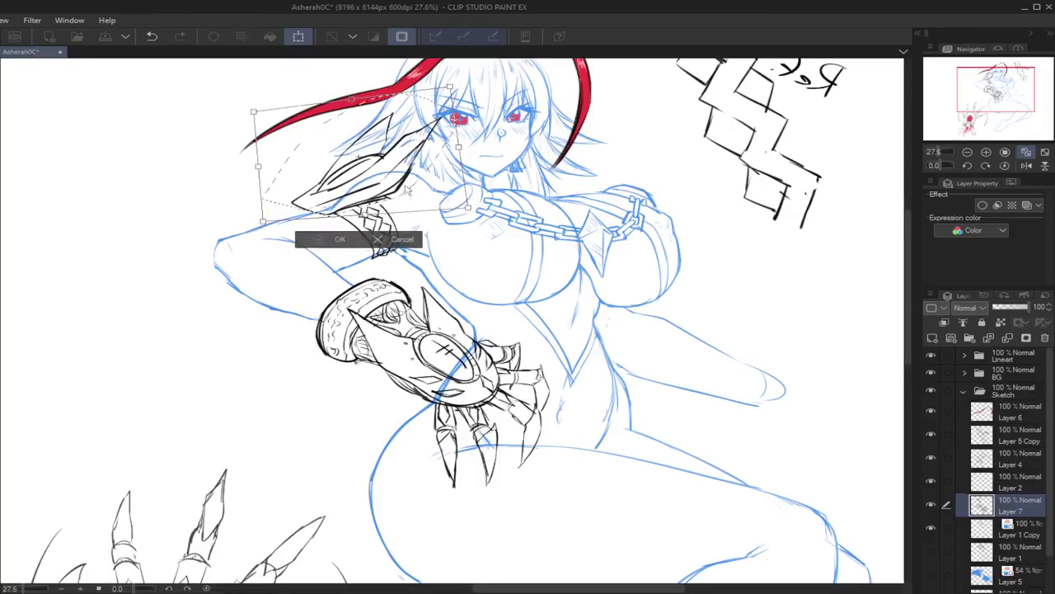
{"action": "key", "text": "Return"}
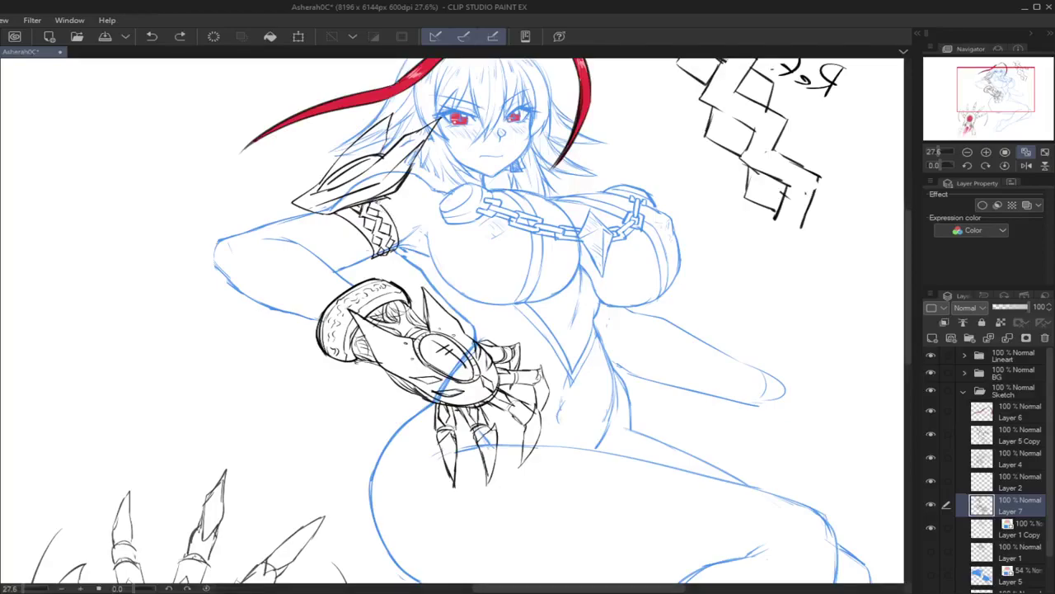
Step: Draw additional border lines along both edges of the patterned armband
{"action": "left_click_drag", "start_coordinate": [381, 196], "coordinate": [404, 236]}
{"action": "left_click_drag", "start_coordinate": [397, 228], "coordinate": [402, 249]}
{"action": "key", "text": "ctrl+z"}
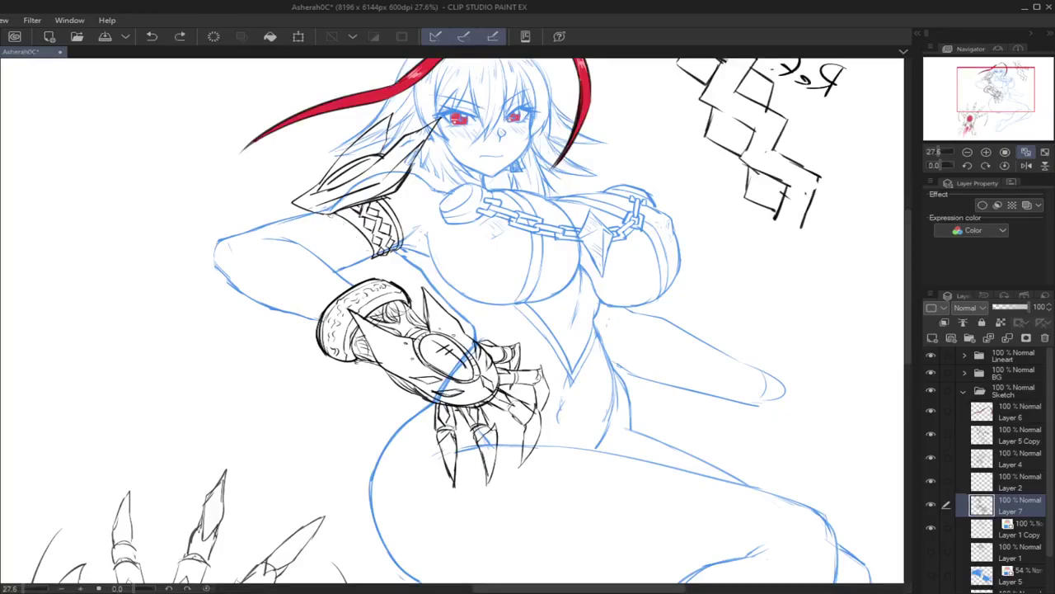
{"action": "left_click_drag", "start_coordinate": [330, 212], "coordinate": [367, 252]}
{"action": "key", "text": "ctrl+z"}
{"action": "left_click_drag", "start_coordinate": [326, 212], "coordinate": [373, 256]}
{"action": "left_click", "coordinate": [1026, 165]}
{"action": "left_click_drag", "start_coordinate": [983, 97], "coordinate": [977, 92]}
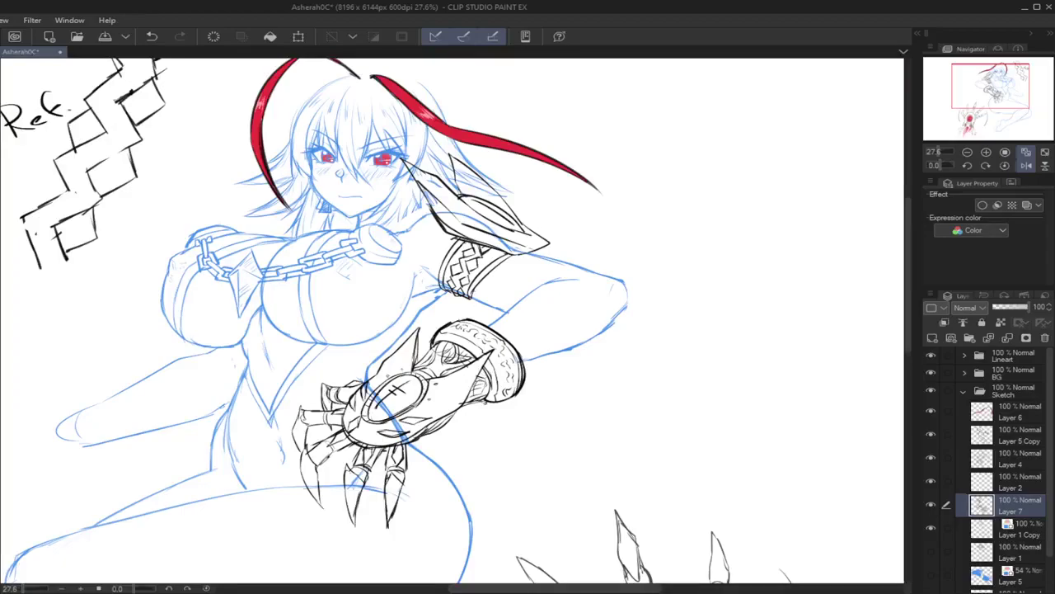
Step: Duplicate the body sketch on Layer 1 Copy and hide the original layer
{"action": "left_click", "coordinate": [988, 531]}
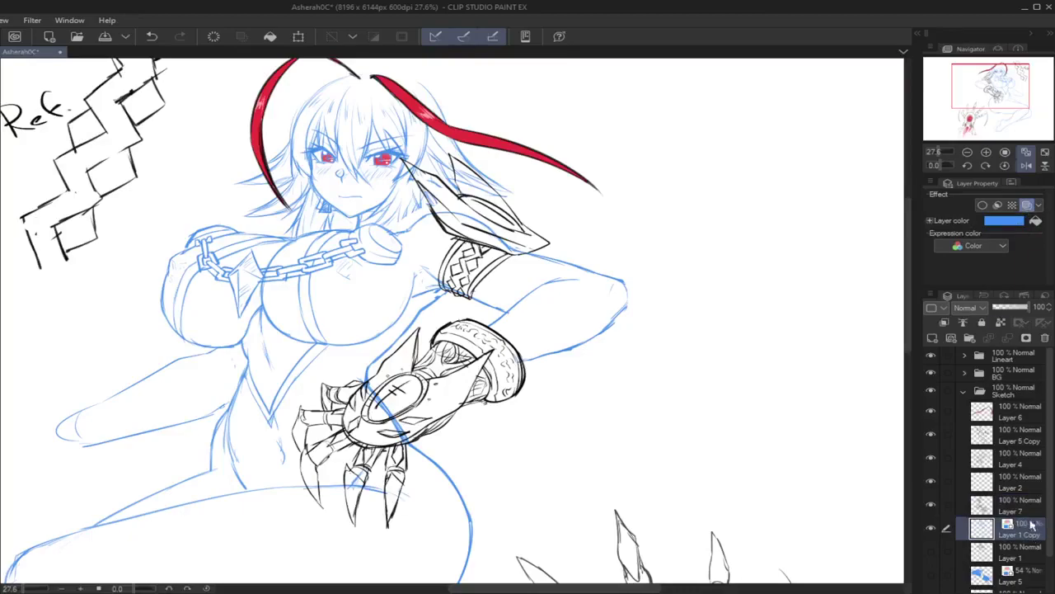
{"action": "key", "text": "ctrl+c"}
{"action": "key", "text": "ctrl+v"}
{"action": "left_click", "coordinate": [932, 549]}
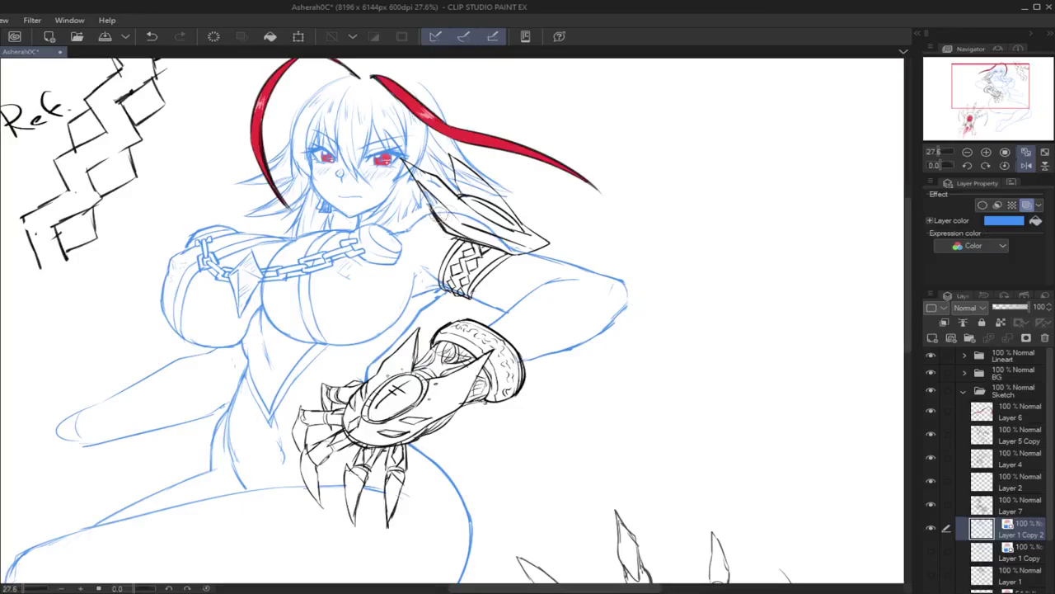
{"action": "left_click", "coordinate": [1027, 165]}
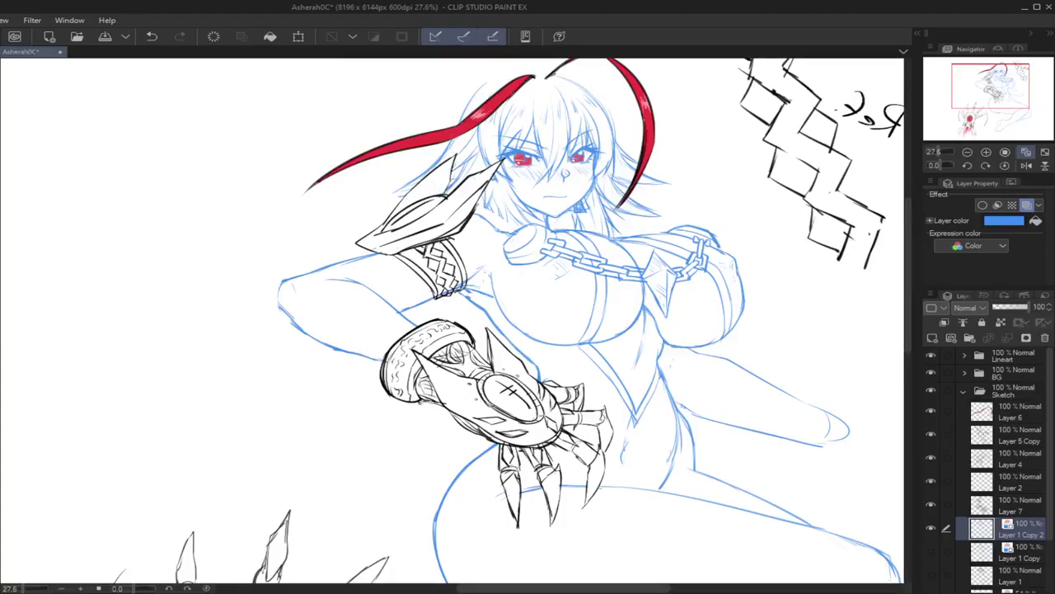
{"action": "mouse_move", "coordinate": [486, 196]}
{"action": "left_mouse_down"}
{"action": "mouse_move", "coordinate": [485, 221]}
{"action": "mouse_move", "coordinate": [510, 232]}
{"action": "mouse_move", "coordinate": [478, 219]}
{"action": "mouse_move", "coordinate": [497, 211]}
{"action": "mouse_move", "coordinate": [474, 213]}
{"action": "left_mouse_up"}
{"action": "key", "text": "ctrl+z"}
{"action": "key", "text": "ctrl+z"}
{"action": "key", "text": "ctrl+z"}
{"action": "key", "text": "ctrl+z"}
{"action": "key", "text": "ctrl+z"}
{"action": "key", "text": "ctrl+z"}
{"action": "key", "text": "ctrl+z"}
{"action": "left_click_drag", "start_coordinate": [495, 74], "coordinate": [479, 95]}
{"action": "key", "text": "ctrl+z"}
{"action": "key", "text": "ctrl+z"}
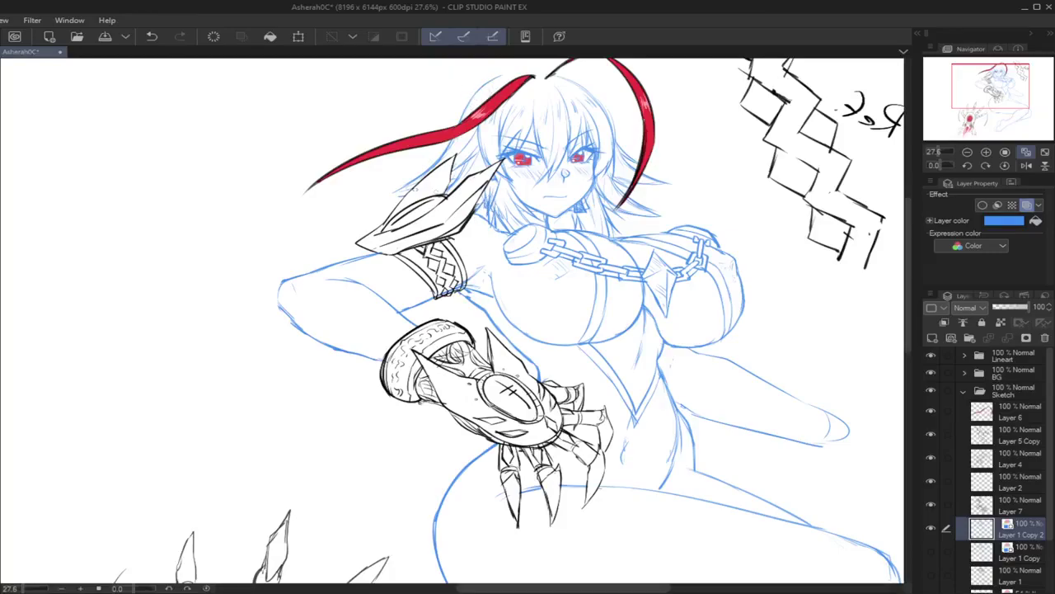
Step: Clean up the hair strands beside the face and behind the shoulder plate on Layer 1 Copy 2
{"action": "left_click_drag", "start_coordinate": [410, 182], "coordinate": [393, 190]}
{"action": "left_click_drag", "start_coordinate": [601, 115], "coordinate": [598, 169]}
{"action": "key", "text": "ctrl+z"}
{"action": "left_click_drag", "start_coordinate": [489, 140], "coordinate": [500, 171]}
Step: Turn off the blue layer color on Layer 1 Copy 2 and check the whole drawing in mirrored and unmirrored view
{"action": "left_click", "coordinate": [1026, 152]}
{"action": "left_click_drag", "start_coordinate": [930, 153], "coordinate": [938, 154]}
{"action": "left_click_drag", "start_coordinate": [970, 92], "coordinate": [973, 99]}
{"action": "left_click", "coordinate": [1026, 205]}
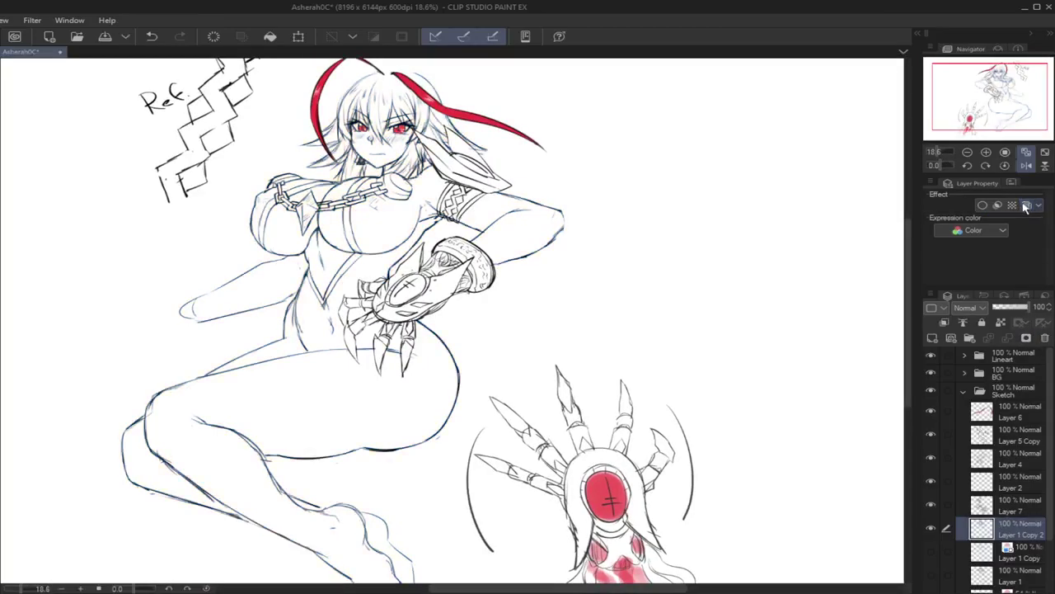
{"action": "left_click_drag", "start_coordinate": [988, 101], "coordinate": [979, 101]}
{"action": "left_click", "coordinate": [1025, 165]}
{"action": "left_click", "coordinate": [1026, 153]}
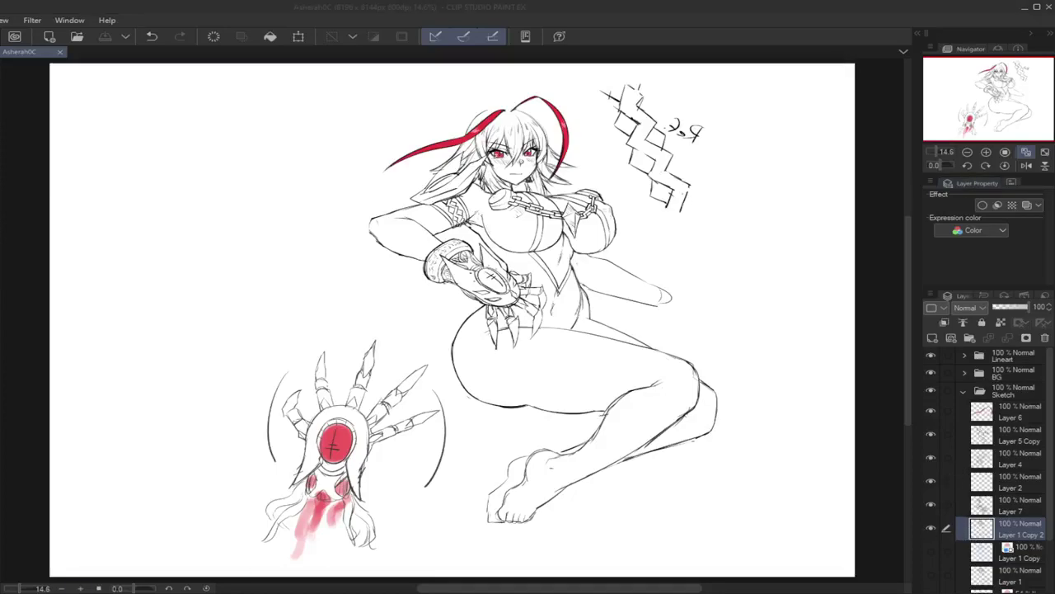
Step: Clean up the stray body lines at the armpit just below the patterned armband
{"action": "left_click_drag", "start_coordinate": [981, 94], "coordinate": [997, 91]}
{"action": "left_click_drag", "start_coordinate": [934, 151], "coordinate": [937, 153]}
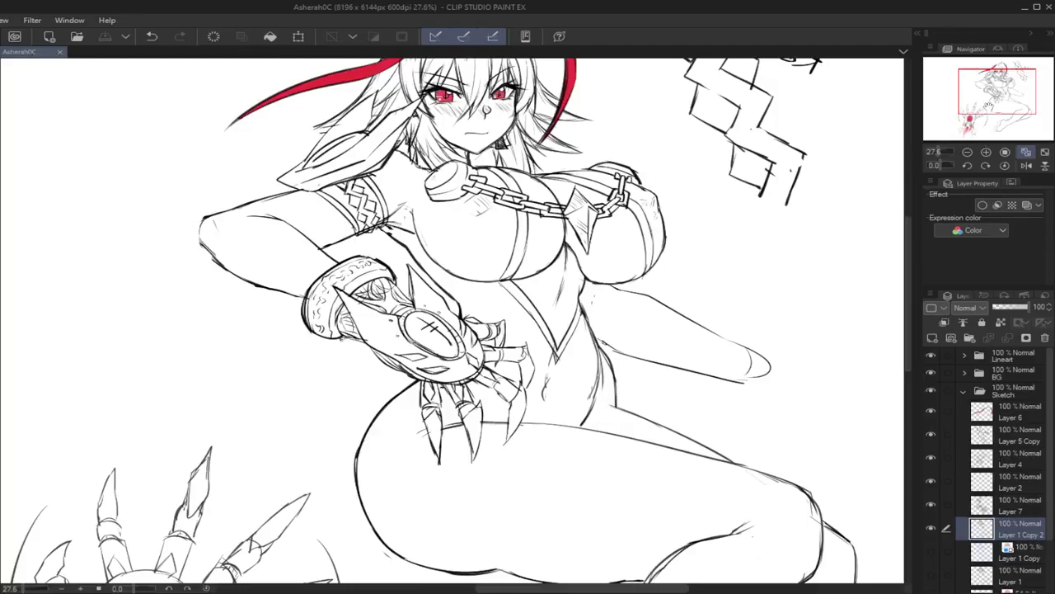
{"action": "left_click_drag", "start_coordinate": [990, 107], "coordinate": [984, 103]}
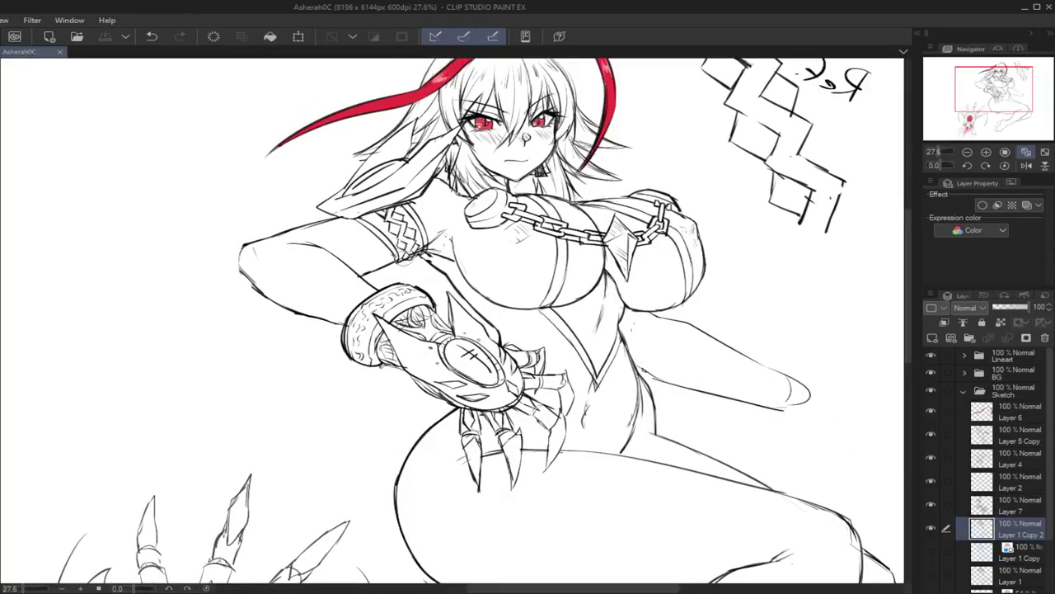
{"action": "left_click_drag", "start_coordinate": [420, 247], "coordinate": [425, 248]}
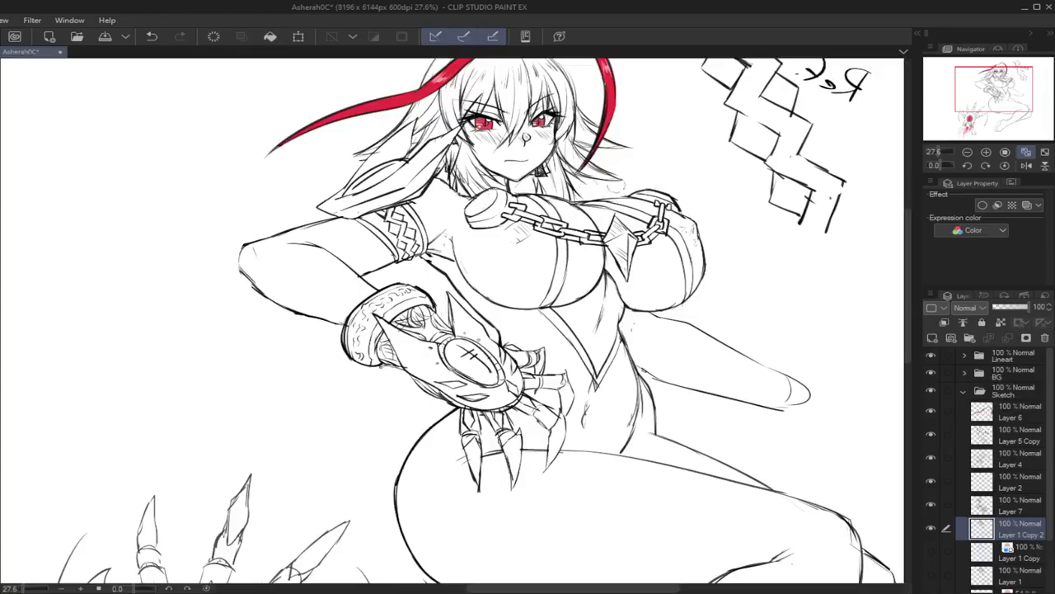
{"action": "left_click", "coordinate": [1026, 165]}
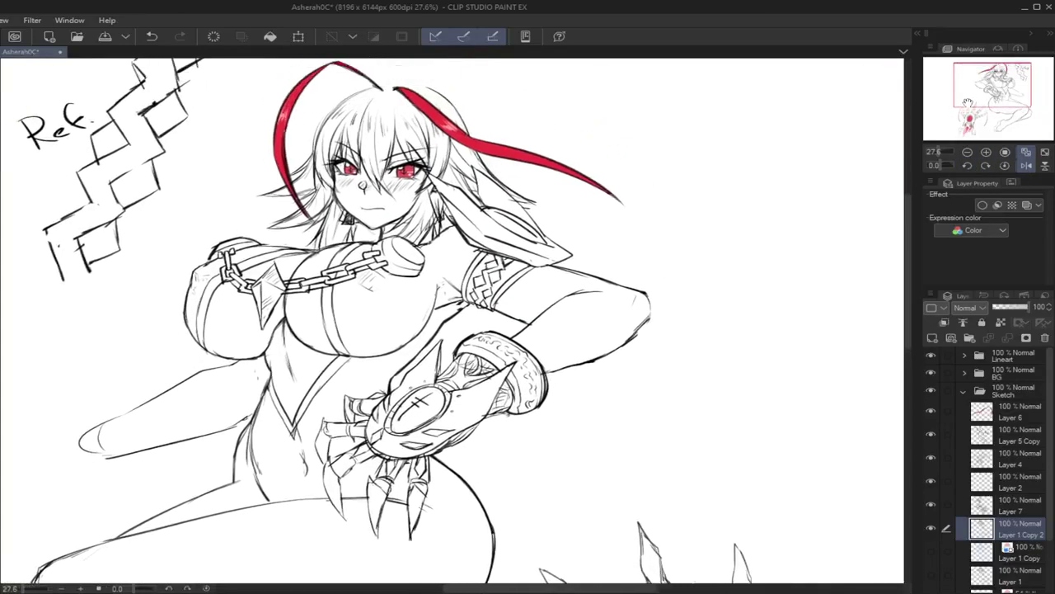
Step: Erase the rounded end of the character's other, outstretched arm
{"action": "mouse_move", "coordinate": [977, 101]}
{"action": "left_mouse_down"}
{"action": "mouse_move", "coordinate": [986, 132]}
{"action": "mouse_move", "coordinate": [977, 116]}
{"action": "left_mouse_up"}
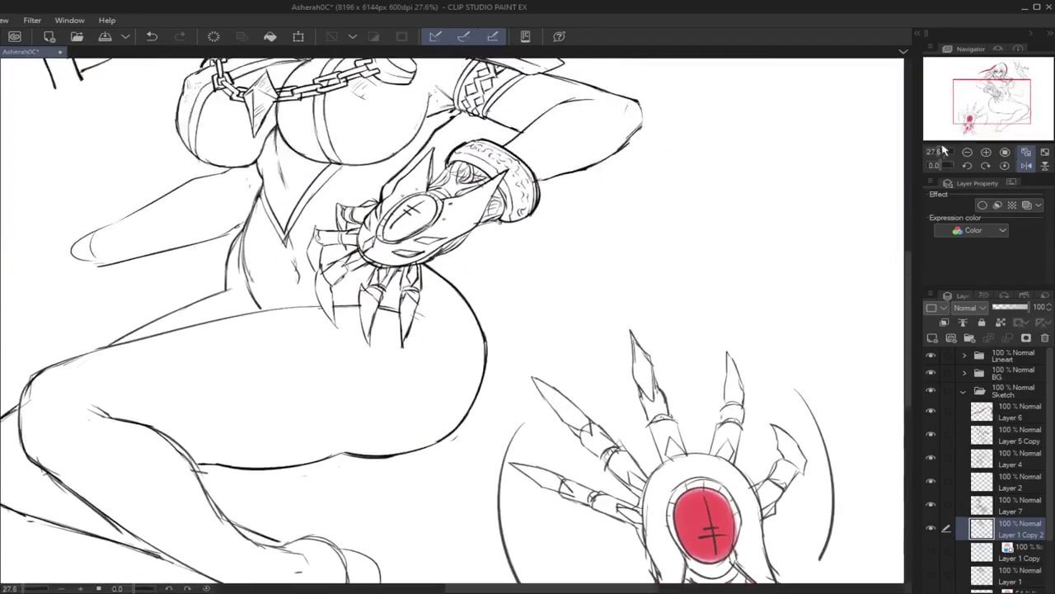
{"action": "left_click_drag", "start_coordinate": [938, 153], "coordinate": [938, 153]}
{"action": "mouse_move", "coordinate": [969, 99]}
{"action": "left_mouse_down"}
{"action": "mouse_move", "coordinate": [967, 89]}
{"action": "mouse_move", "coordinate": [991, 105]}
{"action": "left_mouse_up"}
{"action": "left_click", "coordinate": [1025, 165]}
{"action": "mouse_move", "coordinate": [635, 311]}
{"action": "left_mouse_down"}
{"action": "mouse_move", "coordinate": [620, 295]}
{"action": "mouse_move", "coordinate": [636, 299]}
{"action": "left_mouse_up"}
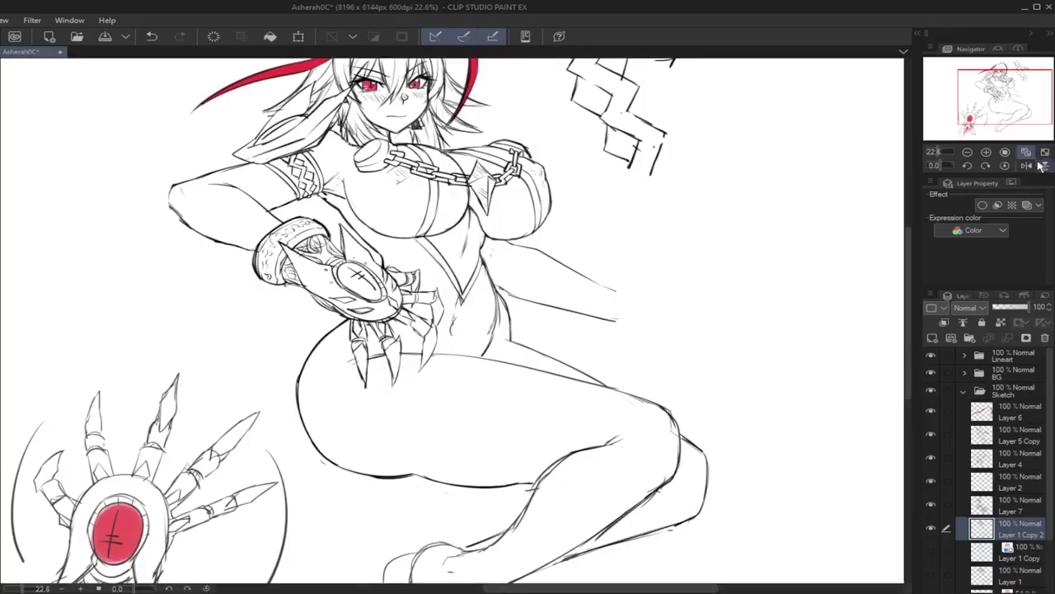
Step: Mirror the view, add a new layer above Layer 1 Copy 2 and rough in a hand at the end of the outstretched arm
{"action": "left_click", "coordinate": [1025, 165]}
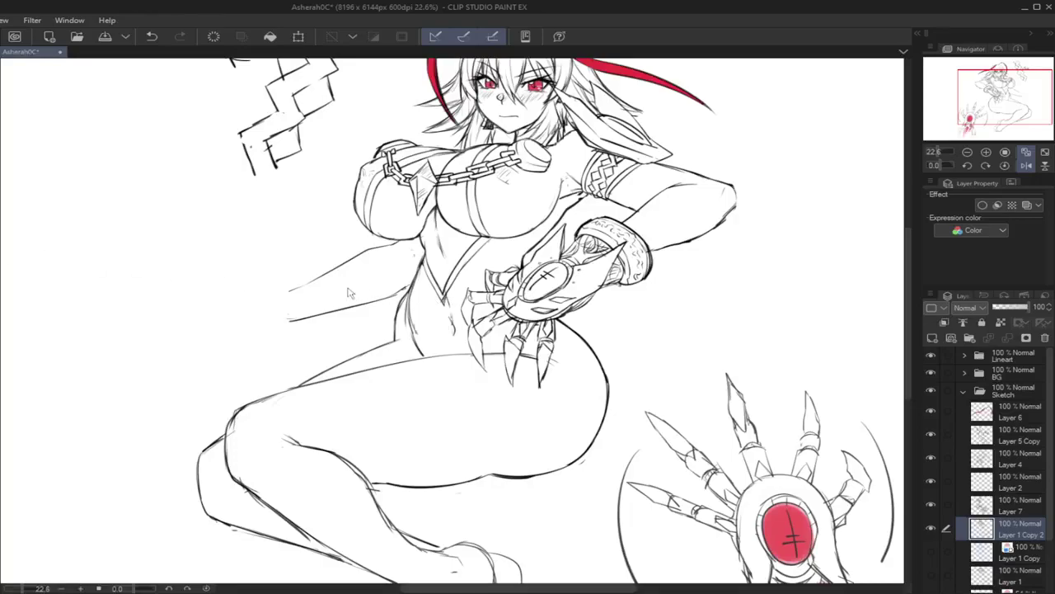
{"action": "left_click", "coordinate": [932, 338]}
{"action": "left_click_drag", "start_coordinate": [392, 250], "coordinate": [404, 262]}
{"action": "left_click_drag", "start_coordinate": [290, 291], "coordinate": [260, 315]}
{"action": "key", "text": "ctrl+z"}
{"action": "key", "text": "ctrl+y"}
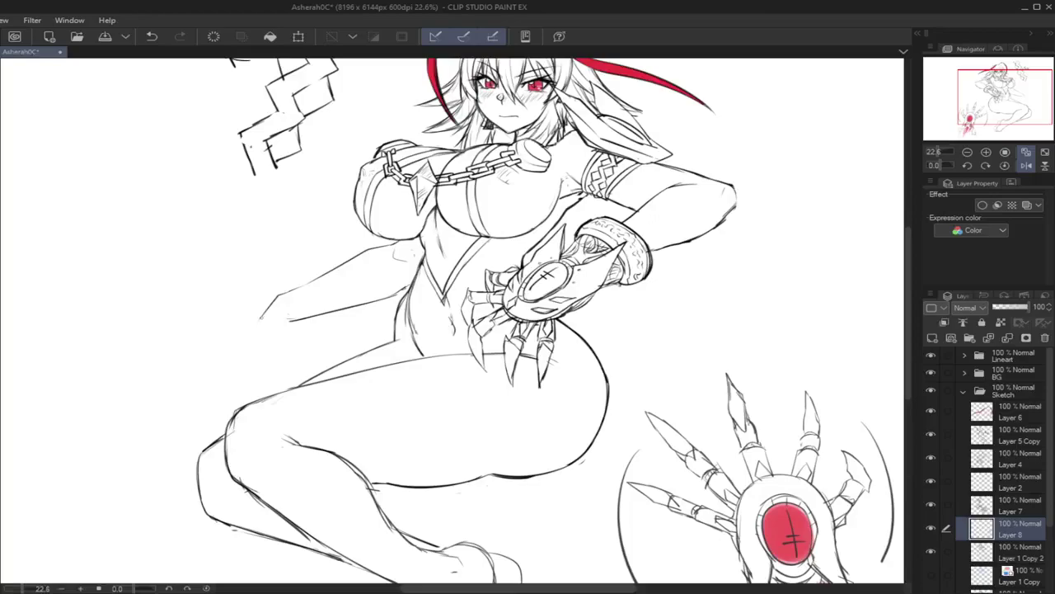
{"action": "mouse_move", "coordinate": [289, 313]}
{"action": "left_mouse_down"}
{"action": "mouse_move", "coordinate": [276, 332]}
{"action": "mouse_move", "coordinate": [256, 331]}
{"action": "mouse_move", "coordinate": [245, 353]}
{"action": "mouse_move", "coordinate": [282, 332]}
{"action": "mouse_move", "coordinate": [315, 280]}
{"action": "mouse_move", "coordinate": [249, 319]}
{"action": "mouse_move", "coordinate": [265, 316]}
{"action": "mouse_move", "coordinate": [250, 320]}
{"action": "mouse_move", "coordinate": [238, 354]}
{"action": "left_mouse_up"}
{"action": "key", "text": "ctrl+z"}
{"action": "key", "text": "ctrl+z"}
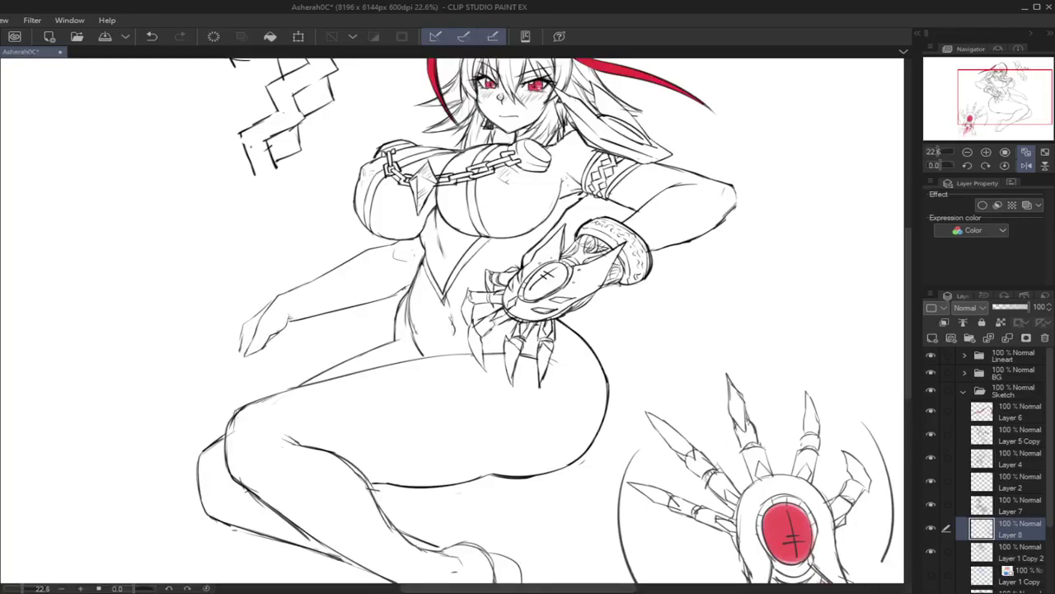
Step: Try refining the wrist and fingers of the rough hand, and erase the whole hand sketch from the new layer
{"action": "left_click_drag", "start_coordinate": [288, 314], "coordinate": [281, 332]}
{"action": "left_click_drag", "start_coordinate": [285, 340], "coordinate": [263, 350]}
{"action": "key", "text": "ctrl+z"}
{"action": "key", "text": "ctrl+z"}
{"action": "left_click_drag", "start_coordinate": [275, 335], "coordinate": [271, 345]}
{"action": "key", "text": "ctrl+z"}
{"action": "left_click_drag", "start_coordinate": [280, 294], "coordinate": [245, 330]}
{"action": "key", "text": "e"}
{"action": "mouse_move", "coordinate": [263, 298]}
{"action": "left_mouse_down"}
{"action": "mouse_move", "coordinate": [256, 367]}
{"action": "mouse_move", "coordinate": [283, 337]}
{"action": "left_mouse_up"}
{"action": "mouse_move", "coordinate": [284, 284]}
{"action": "left_mouse_down"}
{"action": "mouse_move", "coordinate": [237, 355]}
{"action": "mouse_move", "coordinate": [276, 339]}
{"action": "mouse_move", "coordinate": [295, 295]}
{"action": "left_mouse_up"}
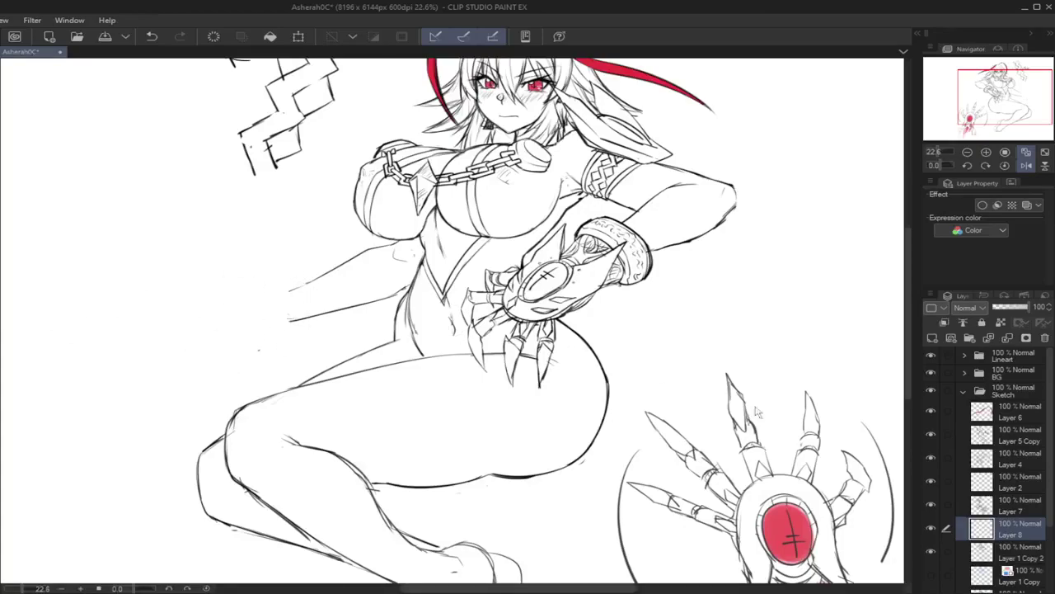
Step: Turn on the blue layer color for Layer 8 and paint a solid hand silhouette at the end of the outstretched arm
{"action": "left_click", "coordinate": [1026, 207]}
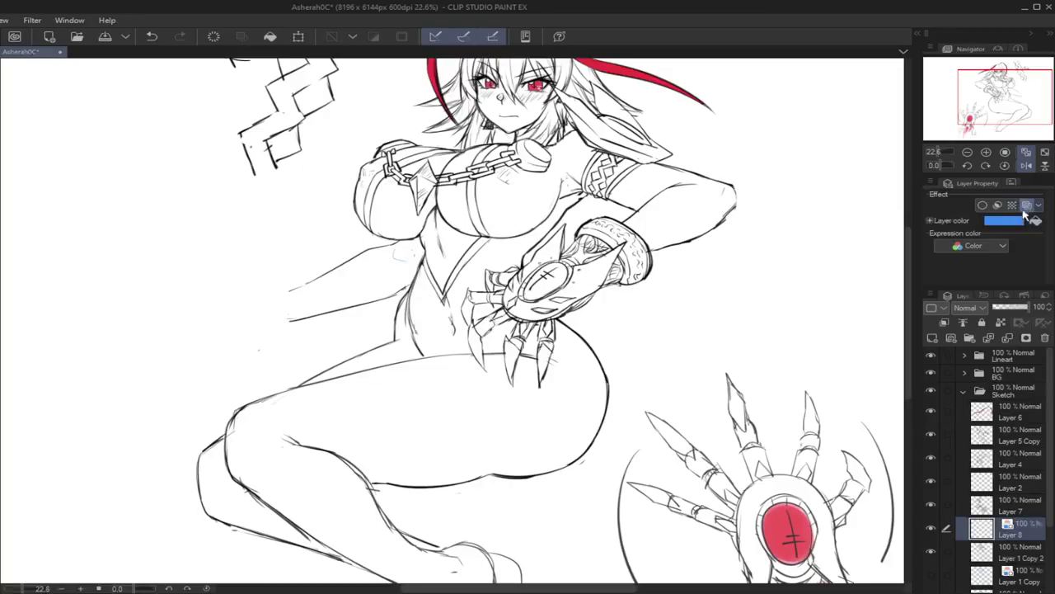
{"action": "left_click_drag", "start_coordinate": [292, 296], "coordinate": [281, 300]}
{"action": "key", "text": "ctrl+z"}
{"action": "mouse_move", "coordinate": [283, 300]}
{"action": "left_mouse_down"}
{"action": "mouse_move", "coordinate": [260, 328]}
{"action": "mouse_move", "coordinate": [270, 300]}
{"action": "mouse_move", "coordinate": [280, 300]}
{"action": "mouse_move", "coordinate": [267, 326]}
{"action": "mouse_move", "coordinate": [286, 309]}
{"action": "mouse_move", "coordinate": [250, 321]}
{"action": "mouse_move", "coordinate": [262, 309]}
{"action": "mouse_move", "coordinate": [247, 337]}
{"action": "mouse_move", "coordinate": [279, 306]}
{"action": "mouse_move", "coordinate": [235, 350]}
{"action": "mouse_move", "coordinate": [241, 339]}
{"action": "mouse_move", "coordinate": [216, 322]}
{"action": "mouse_move", "coordinate": [240, 322]}
{"action": "mouse_move", "coordinate": [230, 319]}
{"action": "mouse_move", "coordinate": [228, 352]}
{"action": "mouse_move", "coordinate": [249, 357]}
{"action": "mouse_move", "coordinate": [280, 332]}
{"action": "mouse_move", "coordinate": [279, 342]}
{"action": "mouse_move", "coordinate": [291, 307]}
{"action": "mouse_move", "coordinate": [254, 310]}
{"action": "mouse_move", "coordinate": [284, 289]}
{"action": "mouse_move", "coordinate": [287, 306]}
{"action": "mouse_move", "coordinate": [259, 310]}
{"action": "left_mouse_up"}
{"action": "key", "text": "ctrl+z"}
{"action": "key", "text": "ctrl+z"}
{"action": "key", "text": "ctrl+z"}
{"action": "key", "text": "ctrl+z"}
{"action": "key", "text": "ctrl+z"}
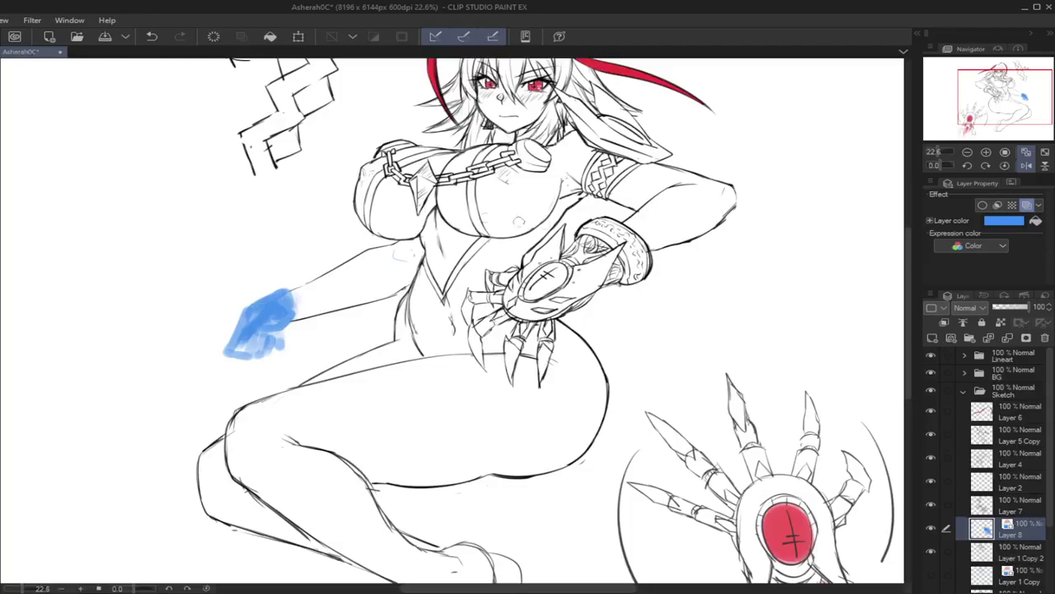
Step: Lasso the blue hand silhouette, transform it so it sits slightly farther out from the forearm, and deselect
{"action": "key", "text": "ctrl+t"}
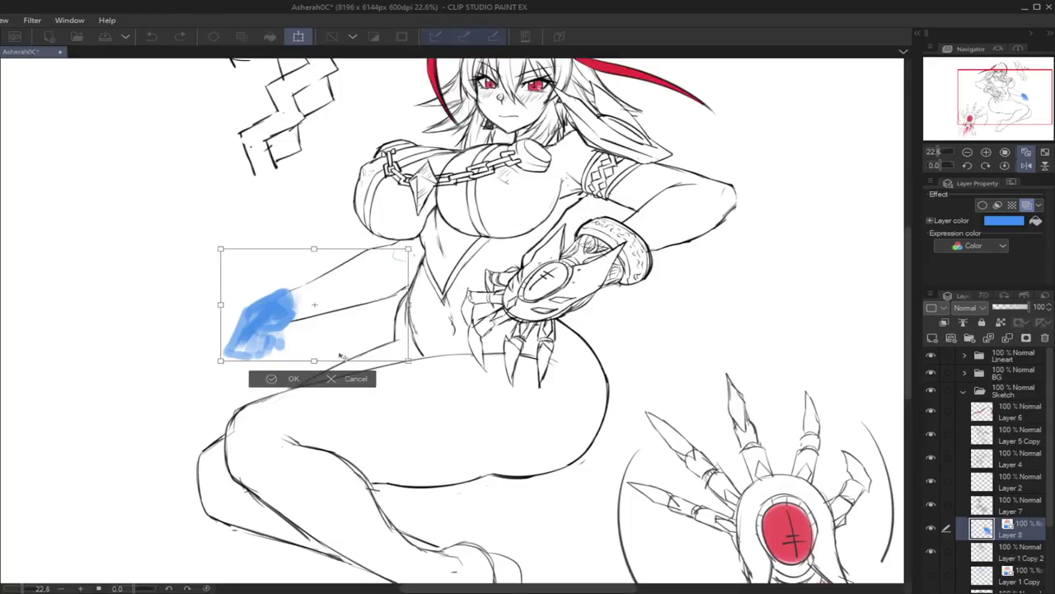
{"action": "left_click", "coordinate": [338, 378]}
{"action": "mouse_move", "coordinate": [282, 255]}
{"action": "left_mouse_down"}
{"action": "mouse_move", "coordinate": [231, 388]}
{"action": "mouse_move", "coordinate": [354, 309]}
{"action": "left_mouse_up"}
{"action": "left_click", "coordinate": [341, 414]}
{"action": "left_click_drag", "start_coordinate": [355, 255], "coordinate": [344, 264]}
{"action": "left_click_drag", "start_coordinate": [329, 302], "coordinate": [328, 303]}
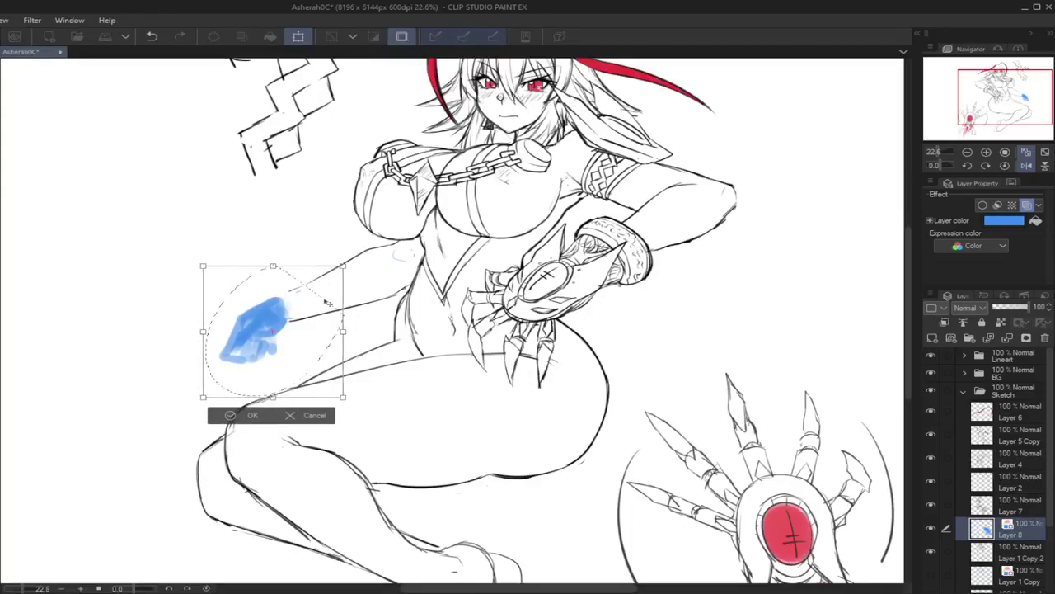
{"action": "left_click", "coordinate": [248, 415]}
{"action": "key", "text": "ctrl+d"}
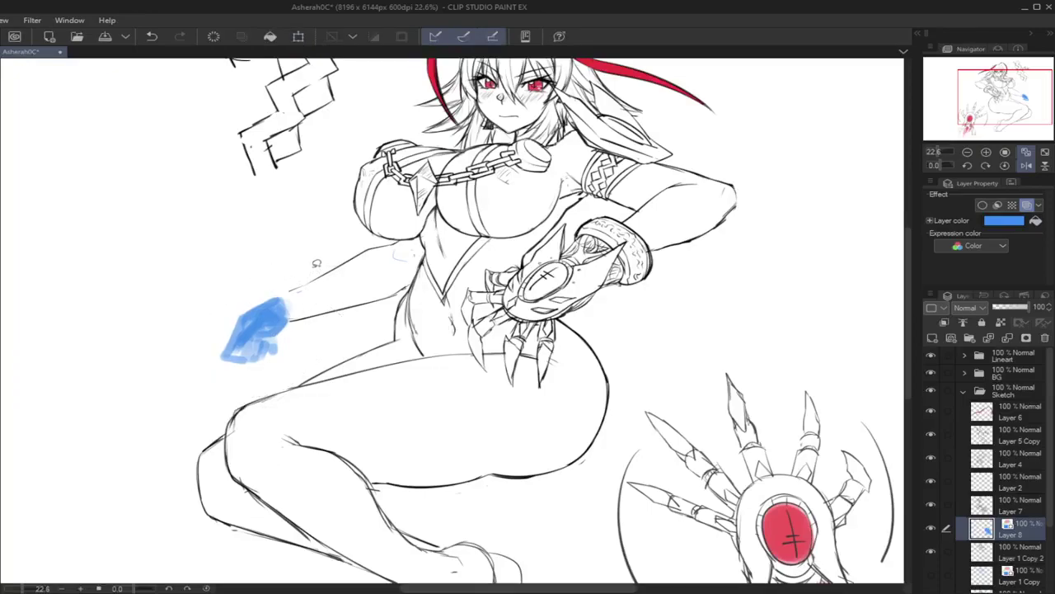
Step: Move Layer 8 below Layer 1 Copy 2 and draw the outstretched forearm's lines down to the wrist on Layer 1 Copy 2
{"action": "left_click_drag", "start_coordinate": [1032, 528], "coordinate": [1035, 563]}
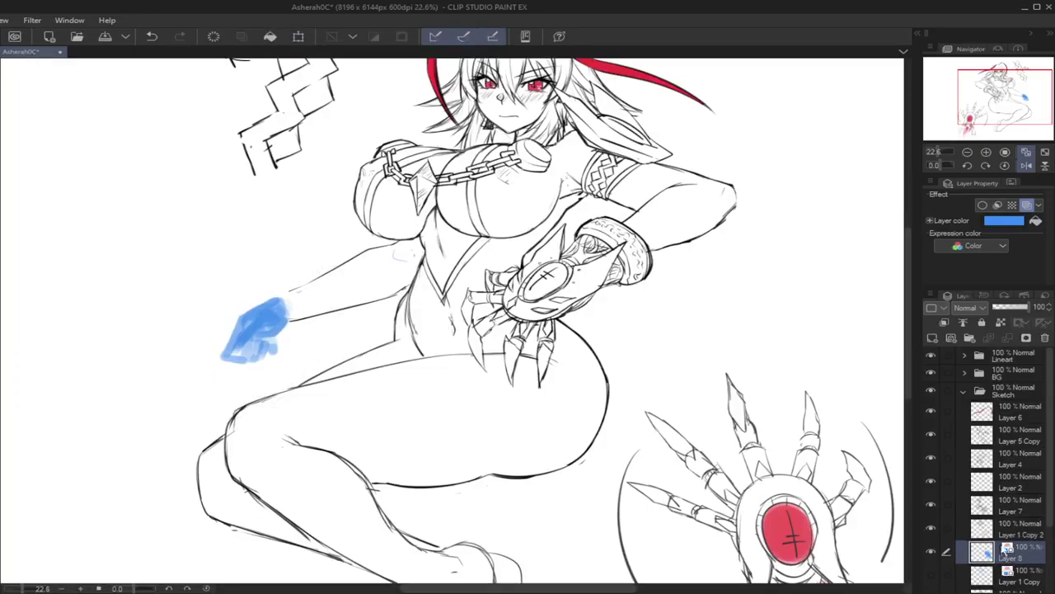
{"action": "left_click", "coordinate": [998, 532]}
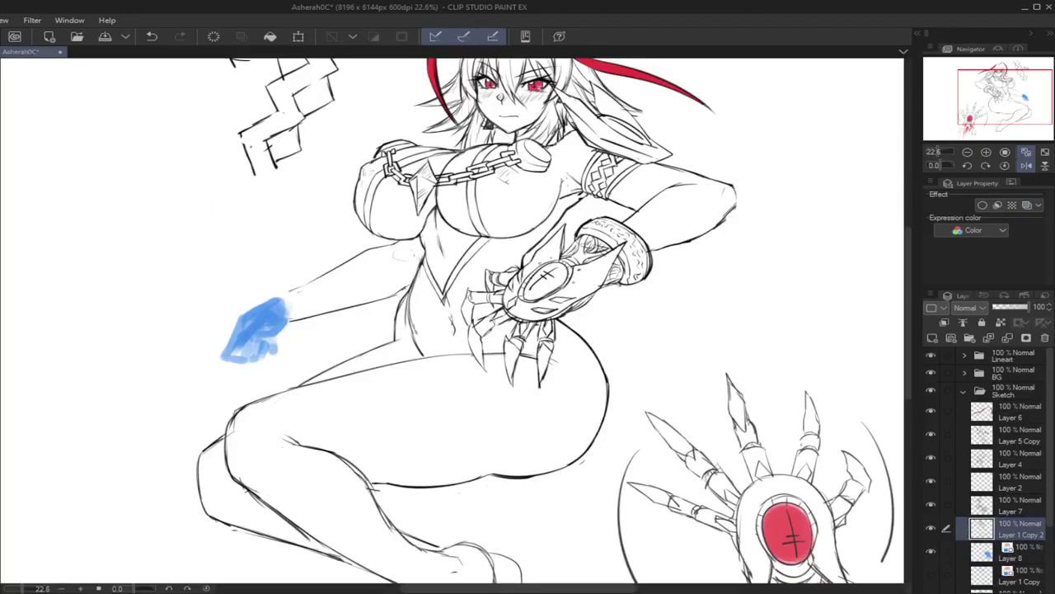
{"action": "left_click_drag", "start_coordinate": [417, 273], "coordinate": [289, 323]}
{"action": "left_click_drag", "start_coordinate": [310, 283], "coordinate": [267, 301]}
{"action": "left_click_drag", "start_coordinate": [338, 307], "coordinate": [274, 328]}
{"action": "key", "text": "ctrl+z"}
{"action": "key", "text": "ctrl+z"}
{"action": "left_click_drag", "start_coordinate": [331, 310], "coordinate": [281, 326]}
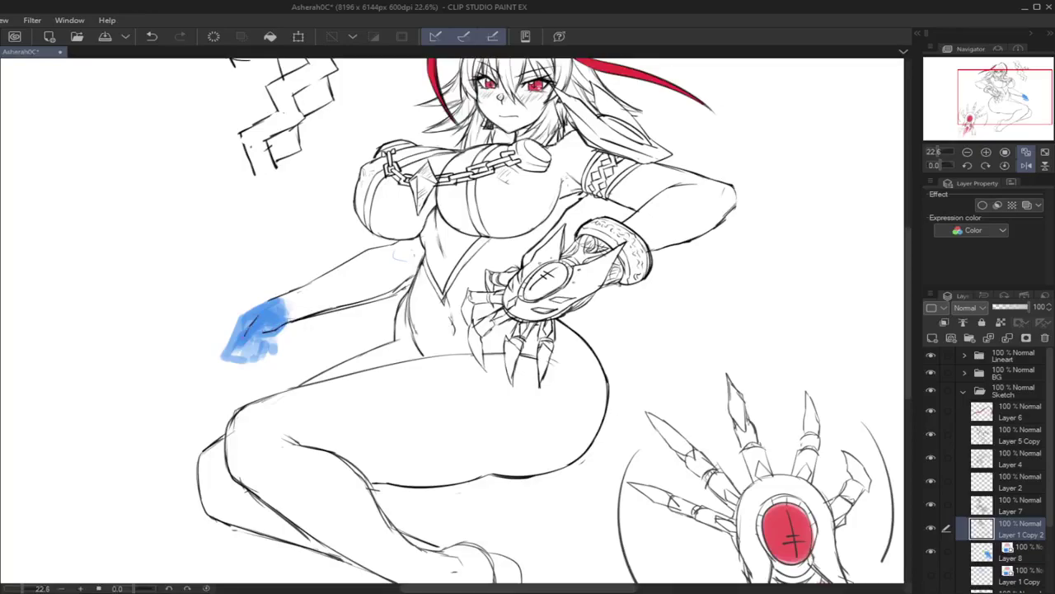
Step: Draw the back of the hand and the curled fingers over the blue silhouette on Layer 1 Copy 2
{"action": "key", "text": "ctrl+z"}
{"action": "left_click_drag", "start_coordinate": [254, 327], "coordinate": [239, 347]}
{"action": "key", "text": "ctrl+z"}
{"action": "mouse_move", "coordinate": [226, 360]}
{"action": "left_mouse_down"}
{"action": "mouse_move", "coordinate": [246, 353]}
{"action": "mouse_move", "coordinate": [237, 348]}
{"action": "left_mouse_up"}
{"action": "key", "text": "ctrl+z"}
{"action": "key", "text": "ctrl+z"}
{"action": "key", "text": "ctrl+z"}
{"action": "left_click_drag", "start_coordinate": [262, 303], "coordinate": [223, 352]}
{"action": "mouse_move", "coordinate": [256, 342]}
{"action": "left_mouse_down"}
{"action": "mouse_move", "coordinate": [246, 362]}
{"action": "mouse_move", "coordinate": [260, 357]}
{"action": "left_mouse_up"}
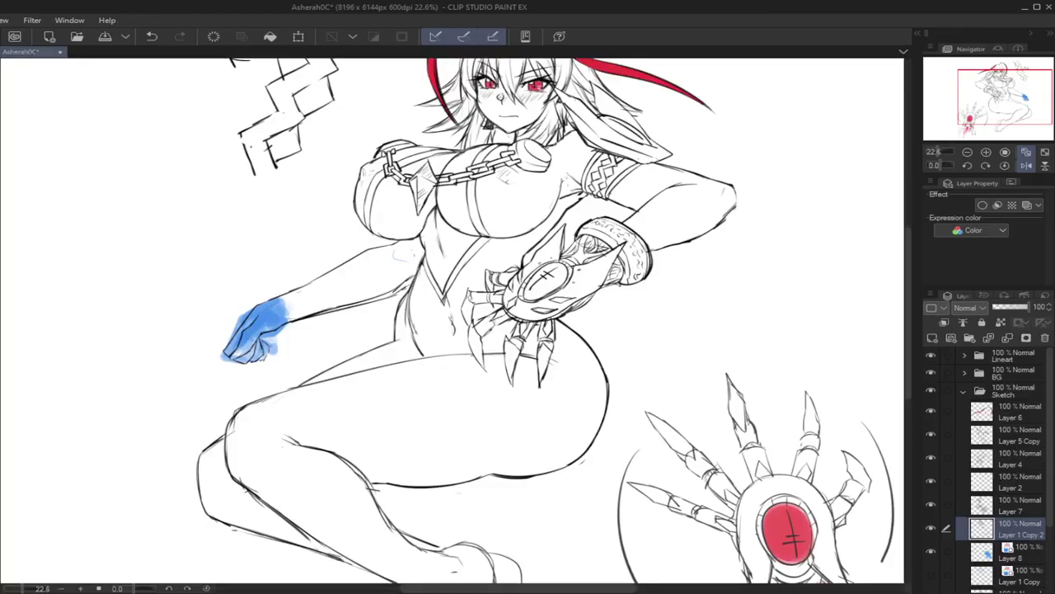
Step: Refine the curled fingertips and wrist lines of the outstretched hand, and hide the blue Layer 8
{"action": "key", "text": "ctrl+z"}
{"action": "left_click_drag", "start_coordinate": [284, 331], "coordinate": [265, 342]}
{"action": "mouse_move", "coordinate": [292, 292]}
{"action": "left_mouse_down"}
{"action": "mouse_move", "coordinate": [245, 325]}
{"action": "mouse_move", "coordinate": [259, 314]}
{"action": "mouse_move", "coordinate": [356, 304]}
{"action": "left_mouse_up"}
{"action": "key", "text": "ctrl+z"}
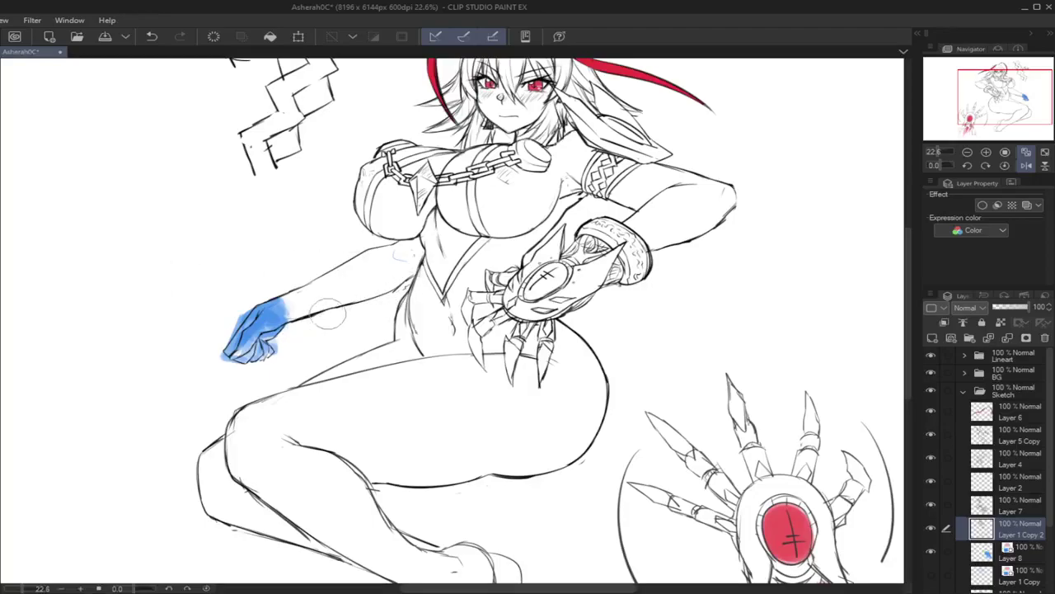
{"action": "key", "text": "ctrl+z"}
{"action": "left_click", "coordinate": [930, 551]}
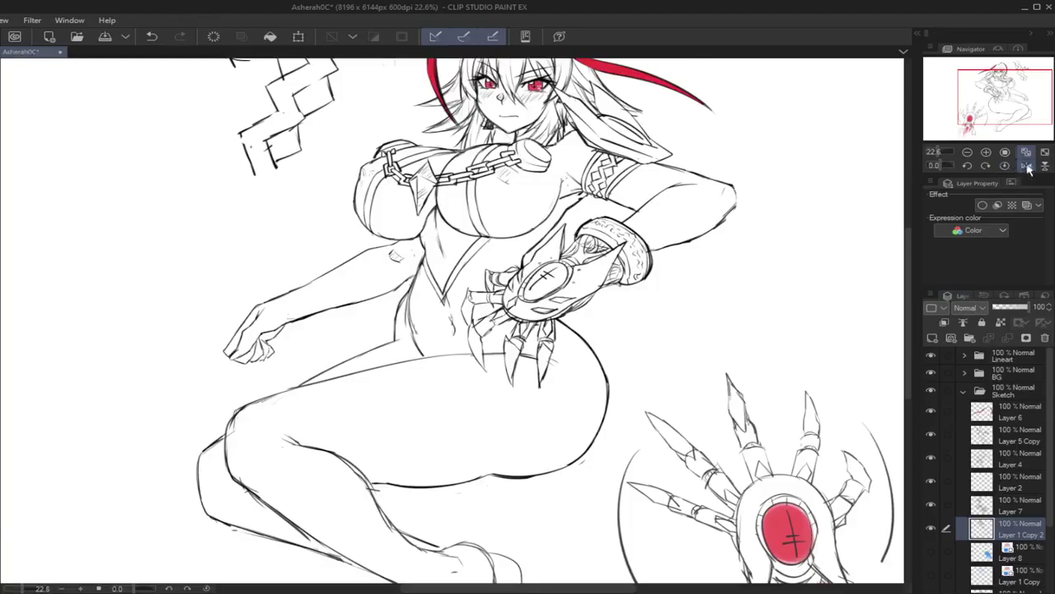
Step: Unmirror the view, add a new layer and draw the outline of a wide bracelet around the outstretched wrist
{"action": "left_click", "coordinate": [1027, 165]}
{"action": "left_click", "coordinate": [933, 338]}
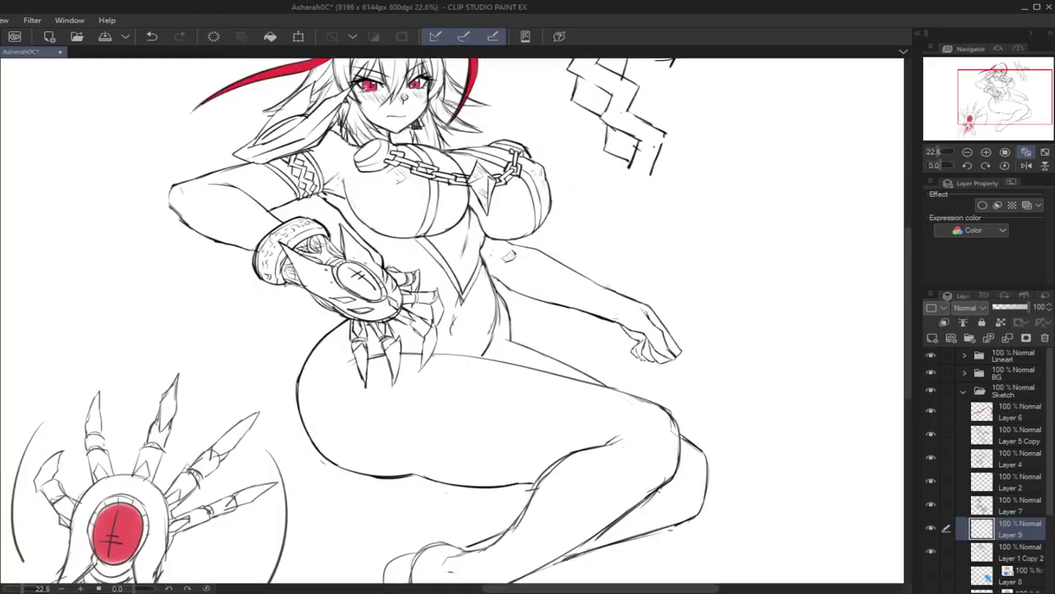
{"action": "left_click_drag", "start_coordinate": [616, 277], "coordinate": [589, 318]}
{"action": "mouse_move", "coordinate": [617, 280]}
{"action": "left_mouse_down"}
{"action": "mouse_move", "coordinate": [641, 287]}
{"action": "mouse_move", "coordinate": [610, 333]}
{"action": "left_mouse_up"}
{"action": "key", "text": "ctrl+z"}
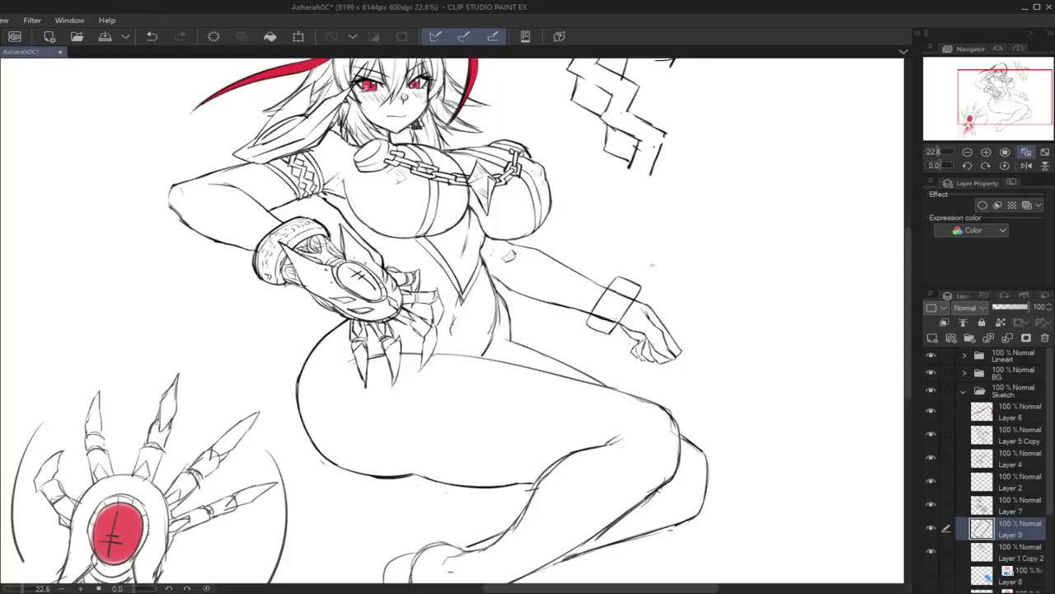
Step: Sketch the bracelet's inner edge lines and a squiggly engraved pattern across its face
{"action": "mouse_move", "coordinate": [615, 286]}
{"action": "left_mouse_down"}
{"action": "mouse_move", "coordinate": [621, 276]}
{"action": "mouse_move", "coordinate": [588, 328]}
{"action": "left_mouse_up"}
{"action": "key", "text": "ctrl+z"}
{"action": "left_click_drag", "start_coordinate": [634, 291], "coordinate": [606, 335]}
{"action": "key", "text": "ctrl+z"}
{"action": "key", "text": "ctrl+z"}
{"action": "key", "text": "ctrl+z"}
{"action": "left_click_drag", "start_coordinate": [629, 278], "coordinate": [598, 328]}
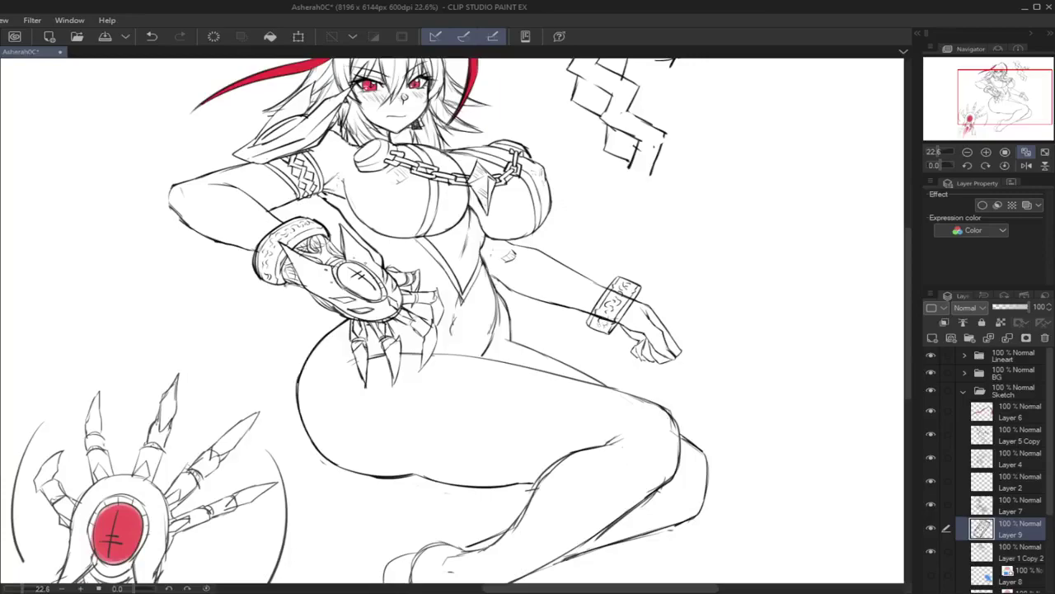
Step: Erase the arm lines inside the bracelet on Layer 1 Copy 2 and merge Layer 9 down into it
{"action": "left_click", "coordinate": [1026, 165]}
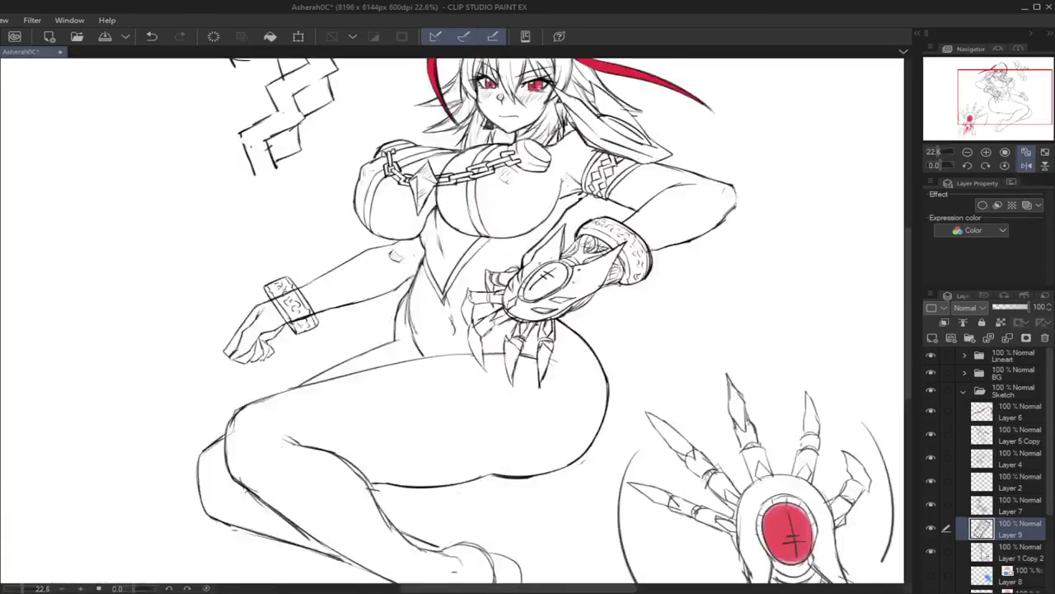
{"action": "left_click", "coordinate": [1009, 557]}
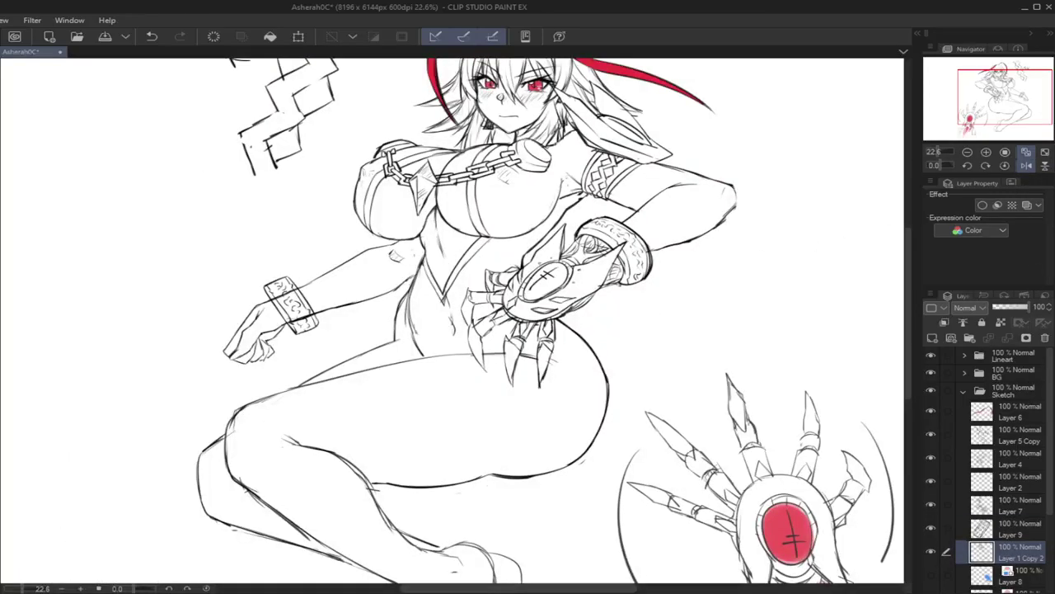
{"action": "mouse_move", "coordinate": [285, 298]}
{"action": "left_mouse_down"}
{"action": "mouse_move", "coordinate": [297, 291]}
{"action": "mouse_move", "coordinate": [320, 330]}
{"action": "mouse_move", "coordinate": [282, 288]}
{"action": "mouse_move", "coordinate": [307, 287]}
{"action": "left_mouse_up"}
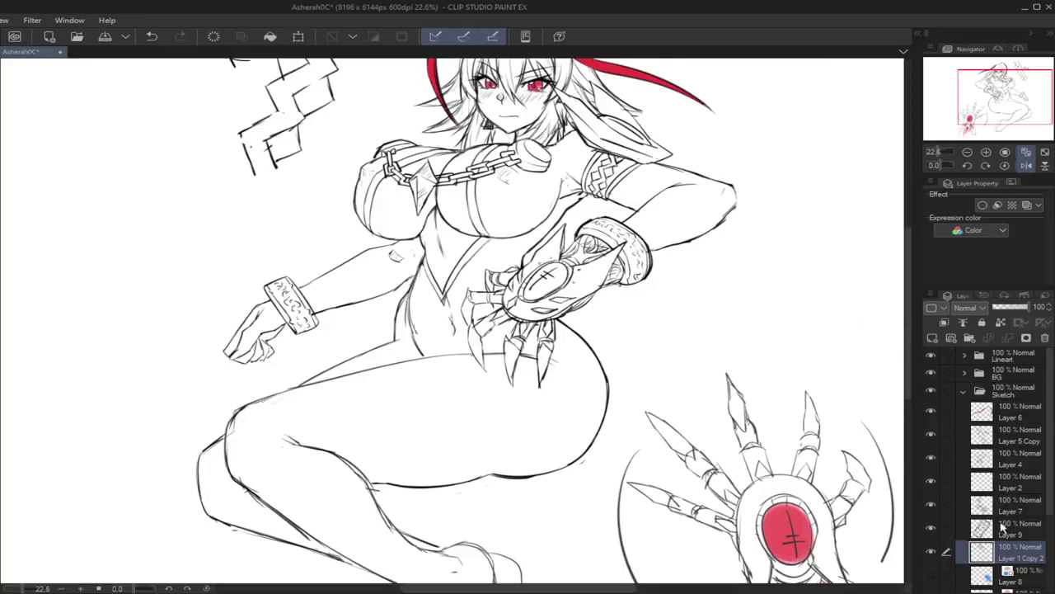
{"action": "left_click", "coordinate": [1004, 528]}
{"action": "left_click", "coordinate": [1008, 339]}
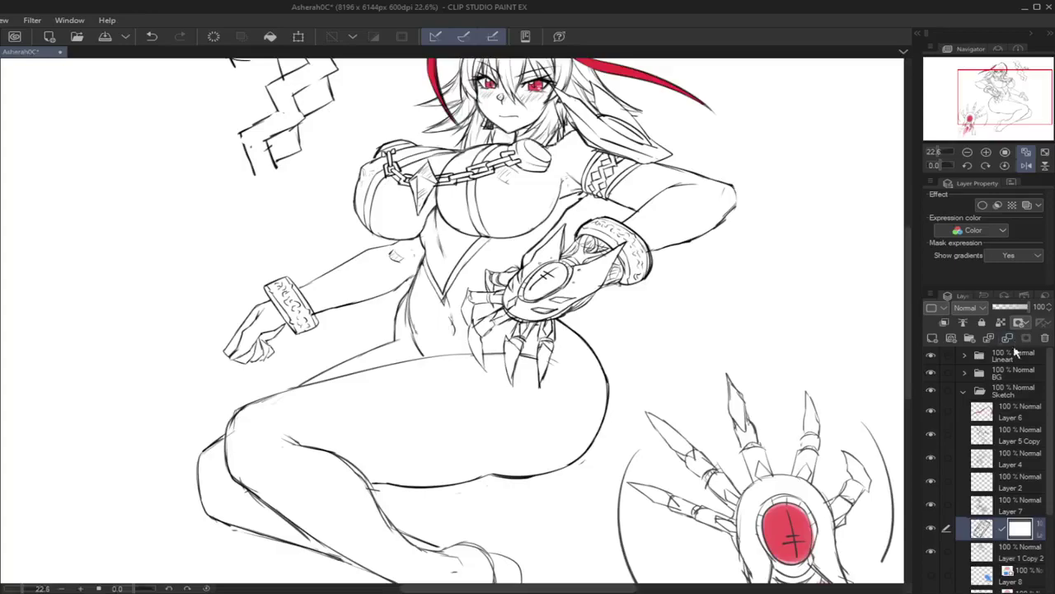
{"action": "key", "text": "ctrl+z"}
{"action": "left_click", "coordinate": [1010, 339]}
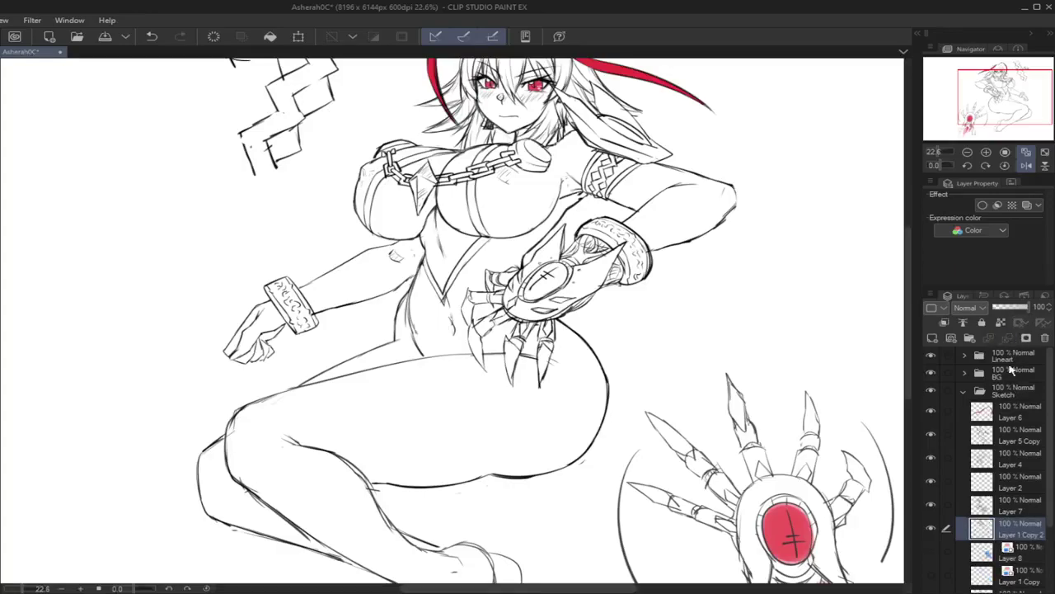
Step: Add a border strip along the outer edge of the patterned armband on the raised arm
{"action": "left_click", "coordinate": [1022, 167]}
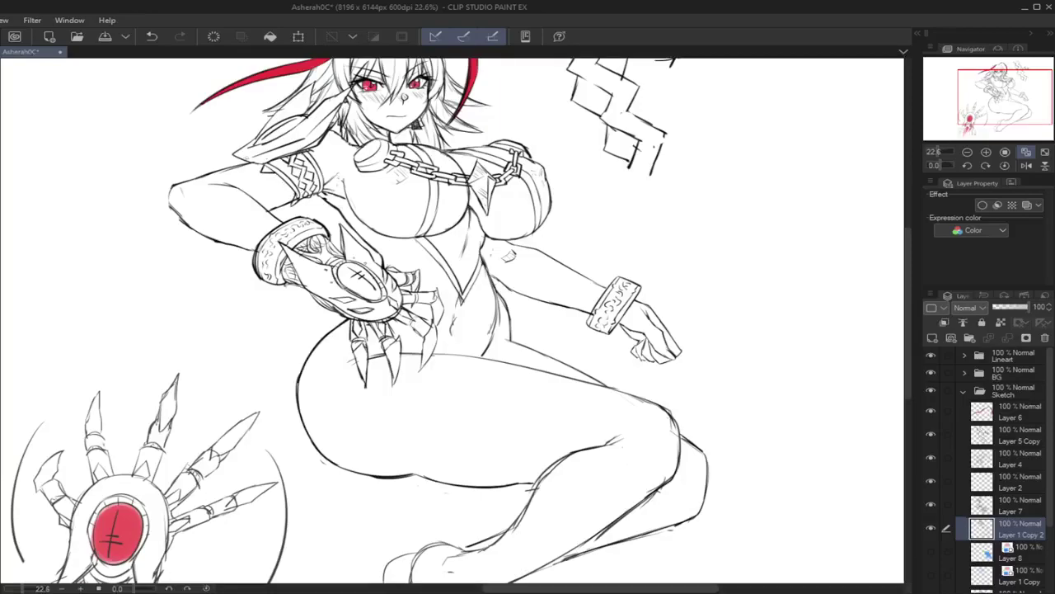
{"action": "left_click_drag", "start_coordinate": [265, 170], "coordinate": [259, 178]}
{"action": "left_click_drag", "start_coordinate": [294, 202], "coordinate": [295, 205]}
{"action": "mouse_move", "coordinate": [693, 67]}
{"action": "left_mouse_down"}
{"action": "mouse_move", "coordinate": [714, 99]}
{"action": "mouse_move", "coordinate": [714, 139]}
{"action": "mouse_move", "coordinate": [713, 129]}
{"action": "left_mouse_up"}
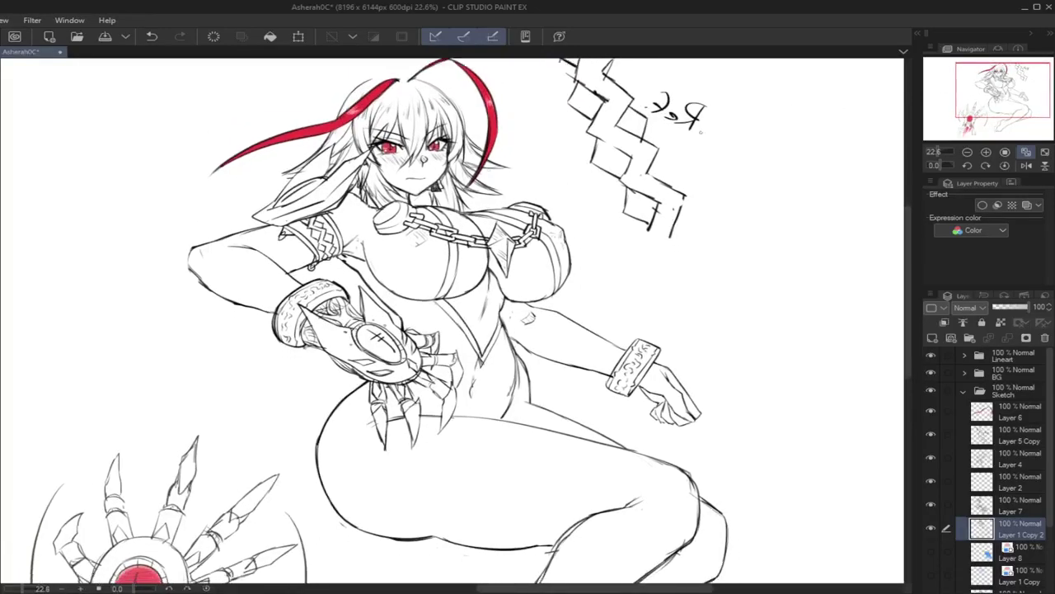
{"action": "key", "text": "ctrl+z"}
{"action": "left_click_drag", "start_coordinate": [315, 251], "coordinate": [307, 268]}
{"action": "key", "text": "ctrl+z"}
{"action": "key", "text": "ctrl+z"}
{"action": "key", "text": "ctrl+y"}
{"action": "key", "text": "ctrl+z"}
{"action": "key", "text": "ctrl+y"}
{"action": "key", "text": "ctrl+z"}
{"action": "key", "text": "ctrl+y"}
{"action": "left_click_drag", "start_coordinate": [338, 210], "coordinate": [278, 224]}
{"action": "key", "text": "ctrl+z"}
Step: Check the armband in mirrored view and touch up the lines at the shoulder end of the chest chain
{"action": "left_click", "coordinate": [1027, 165]}
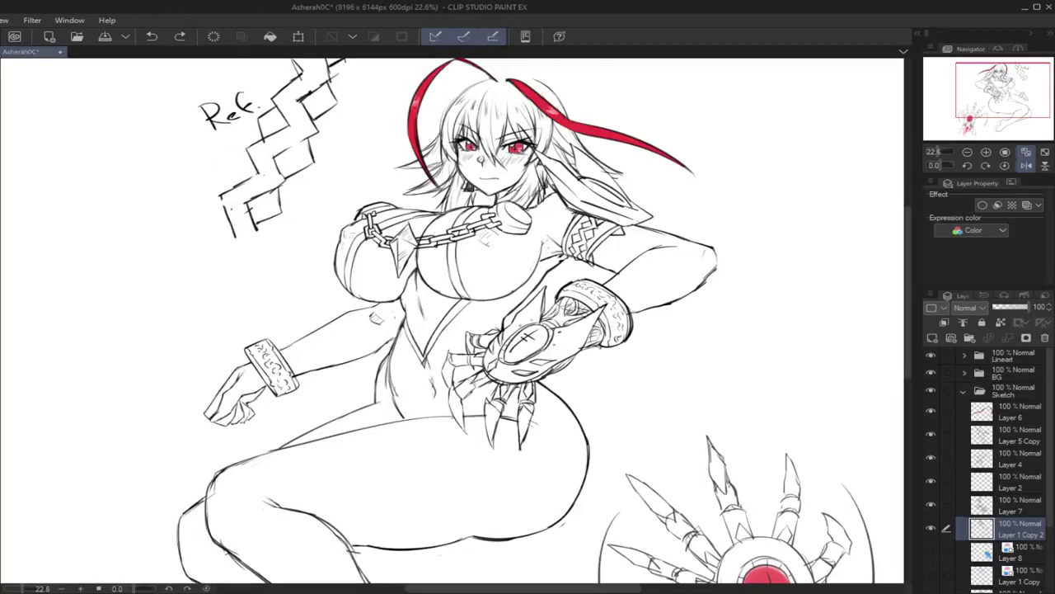
{"action": "key", "text": "ctrl+y"}
{"action": "key", "text": "ctrl+z"}
{"action": "key", "text": "ctrl+y"}
{"action": "left_click_drag", "start_coordinate": [466, 220], "coordinate": [481, 216]}
{"action": "key", "text": "ctrl+z"}
{"action": "left_click_drag", "start_coordinate": [374, 215], "coordinate": [381, 224]}
{"action": "left_click", "coordinate": [1026, 164]}
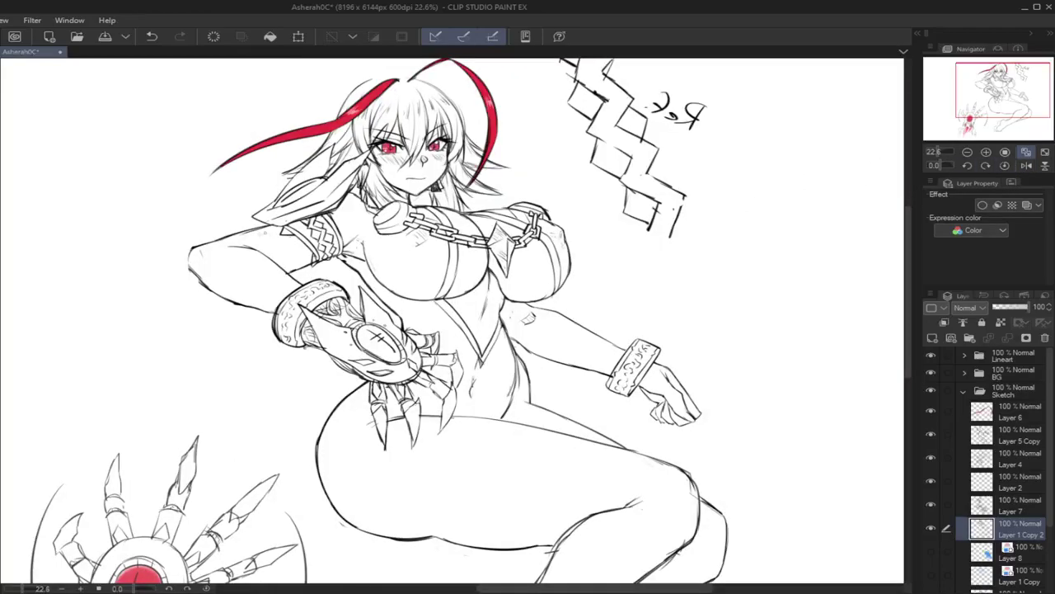
Step: Draw stripe lines along the raised upper arm and forearm and down the length of the outstretched arm
{"action": "left_click_drag", "start_coordinate": [232, 236], "coordinate": [305, 244]}
{"action": "key", "text": "ctrl+z"}
{"action": "left_click_drag", "start_coordinate": [191, 252], "coordinate": [273, 306]}
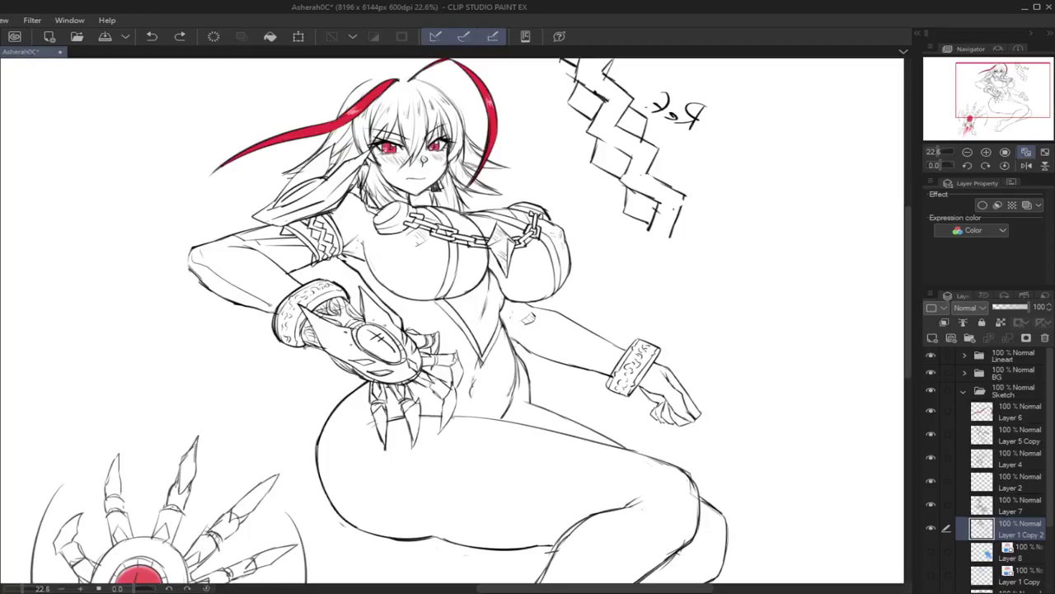
{"action": "left_click_drag", "start_coordinate": [191, 258], "coordinate": [271, 309]}
{"action": "key", "text": "ctrl+z"}
{"action": "key", "text": "ctrl+z"}
{"action": "left_click_drag", "start_coordinate": [189, 258], "coordinate": [272, 307]}
{"action": "left_click_drag", "start_coordinate": [286, 266], "coordinate": [314, 254]}
{"action": "key", "text": "ctrl+z"}
{"action": "left_click", "coordinate": [1026, 165]}
{"action": "mouse_move", "coordinate": [401, 305]}
{"action": "left_mouse_down"}
{"action": "mouse_move", "coordinate": [297, 357]}
{"action": "mouse_move", "coordinate": [402, 305]}
{"action": "left_mouse_up"}
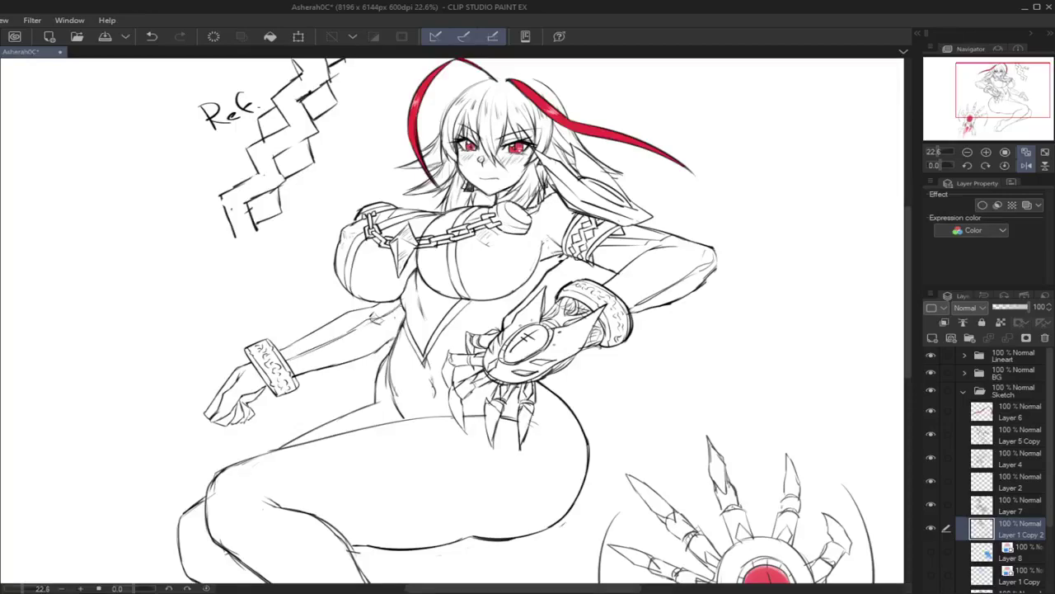
Step: Paint the clawed gauntlet's oval gem and small inset slots red on Layer 3
{"action": "scroll", "coordinate": [1015, 548], "scroll_direction": "down", "scroll_amount": 2}
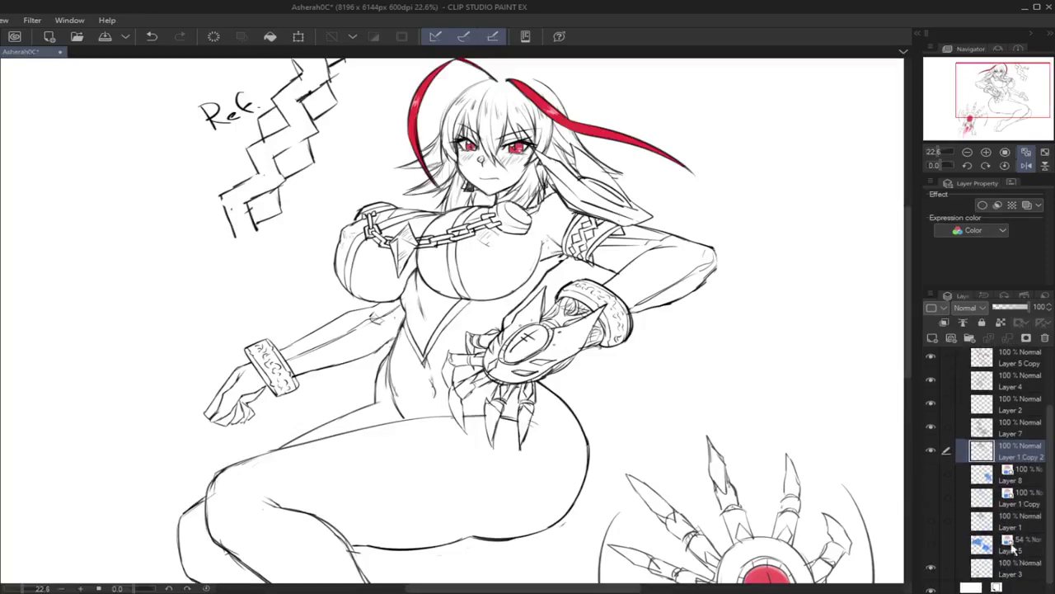
{"action": "left_click", "coordinate": [994, 569]}
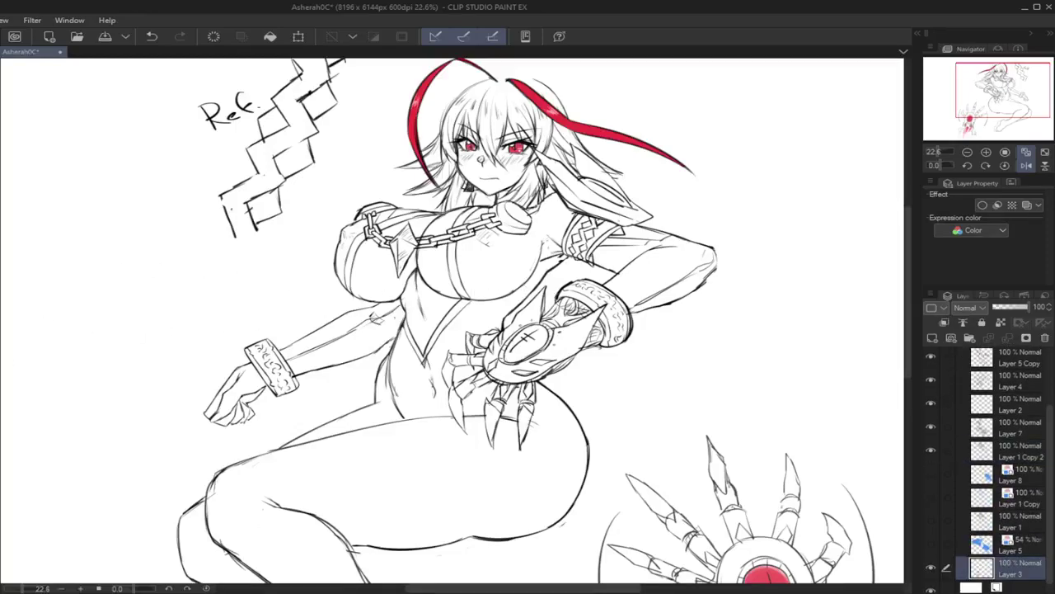
{"action": "mouse_move", "coordinate": [514, 335]}
{"action": "left_mouse_down"}
{"action": "mouse_move", "coordinate": [525, 346]}
{"action": "mouse_move", "coordinate": [535, 342]}
{"action": "mouse_move", "coordinate": [513, 345]}
{"action": "mouse_move", "coordinate": [542, 338]}
{"action": "mouse_move", "coordinate": [509, 356]}
{"action": "mouse_move", "coordinate": [532, 347]}
{"action": "left_mouse_up"}
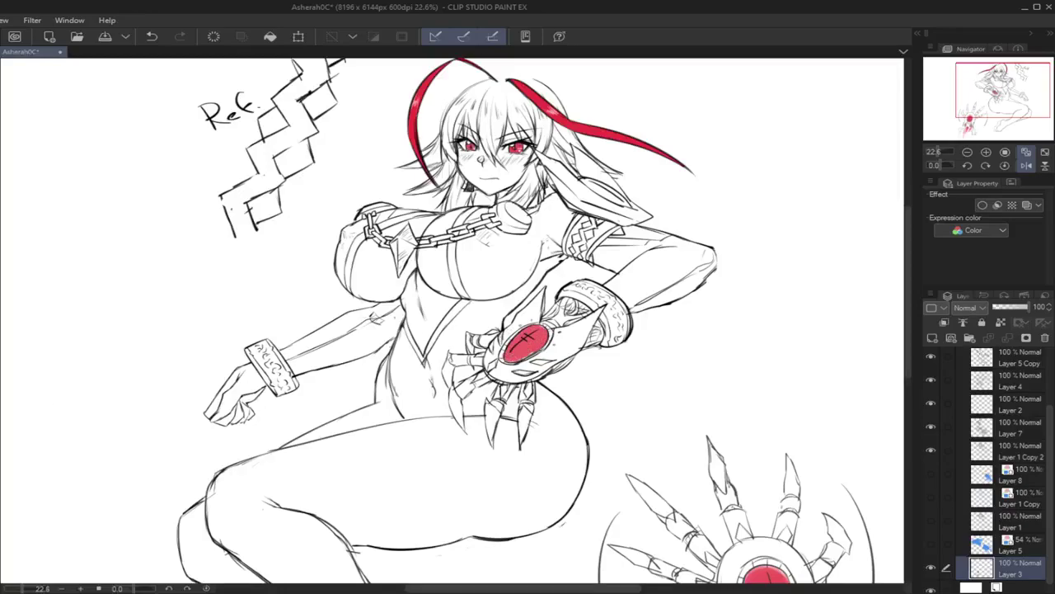
{"action": "mouse_move", "coordinate": [502, 334]}
{"action": "left_mouse_down"}
{"action": "mouse_move", "coordinate": [492, 348]}
{"action": "mouse_move", "coordinate": [531, 373]}
{"action": "mouse_move", "coordinate": [518, 373]}
{"action": "mouse_move", "coordinate": [550, 360]}
{"action": "left_mouse_up"}
Step: Paint the stripes along the raised forearm and the outstretched arm red
{"action": "left_click_drag", "start_coordinate": [715, 255], "coordinate": [689, 274]}
{"action": "left_click_drag", "start_coordinate": [663, 289], "coordinate": [628, 310]}
{"action": "left_click_drag", "start_coordinate": [403, 303], "coordinate": [344, 338]}
{"action": "key", "text": "ctrl+z"}
{"action": "left_click_drag", "start_coordinate": [399, 304], "coordinate": [287, 359]}
{"action": "key", "text": "ctrl+z"}
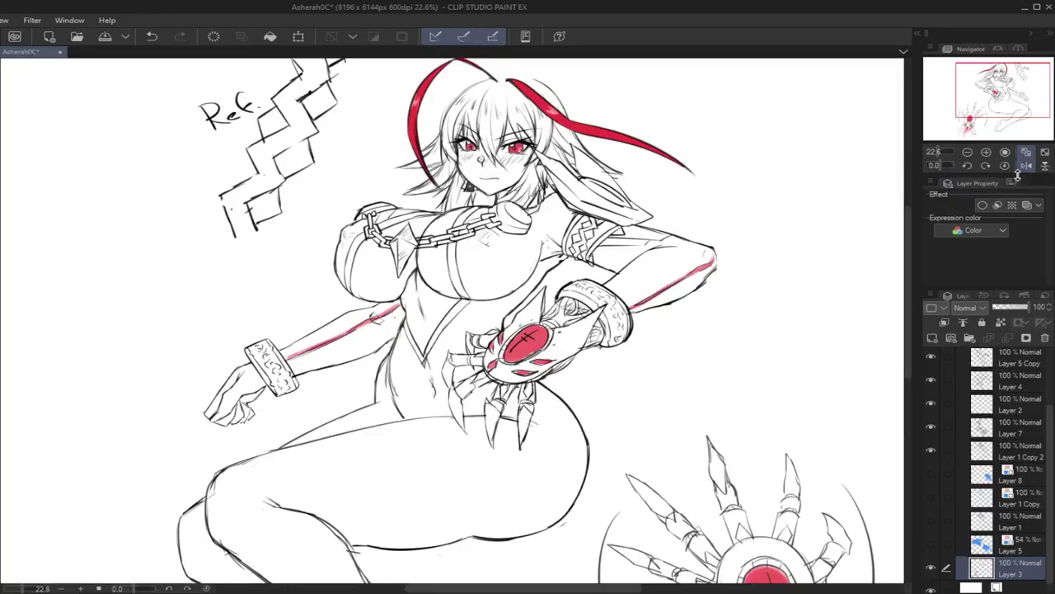
Step: Unmirror the view and paint the shoulder plate's inner panel red
{"action": "left_click", "coordinate": [1026, 165]}
{"action": "mouse_move", "coordinate": [301, 188]}
{"action": "left_mouse_down"}
{"action": "mouse_move", "coordinate": [278, 202]}
{"action": "mouse_move", "coordinate": [322, 178]}
{"action": "mouse_move", "coordinate": [296, 193]}
{"action": "mouse_move", "coordinate": [320, 255]}
{"action": "left_mouse_up"}
{"action": "key", "text": "ctrl+z"}
{"action": "key", "text": "ctrl+z"}
{"action": "key", "text": "ctrl+z"}
Step: Paint the armband's edge strips and diamond pattern red
{"action": "left_click_drag", "start_coordinate": [322, 212], "coordinate": [341, 248]}
{"action": "key", "text": "ctrl+z"}
{"action": "left_click_drag", "start_coordinate": [322, 213], "coordinate": [341, 256]}
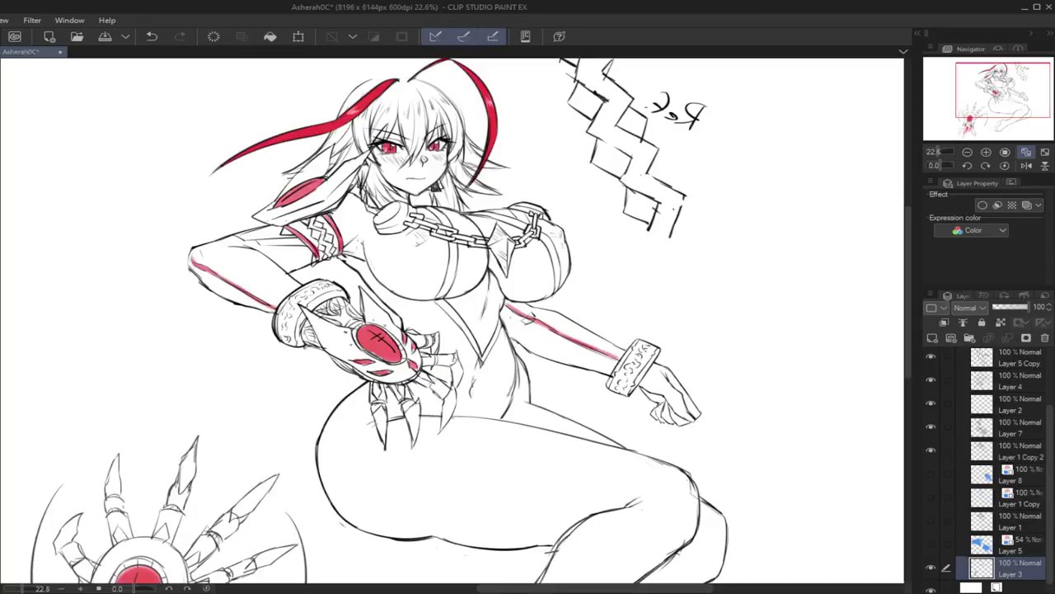
{"action": "left_click_drag", "start_coordinate": [304, 219], "coordinate": [321, 249]}
{"action": "mouse_move", "coordinate": [319, 227]}
{"action": "left_mouse_down"}
{"action": "mouse_move", "coordinate": [322, 253]}
{"action": "mouse_move", "coordinate": [334, 248]}
{"action": "mouse_move", "coordinate": [286, 227]}
{"action": "mouse_move", "coordinate": [306, 232]}
{"action": "left_mouse_up"}
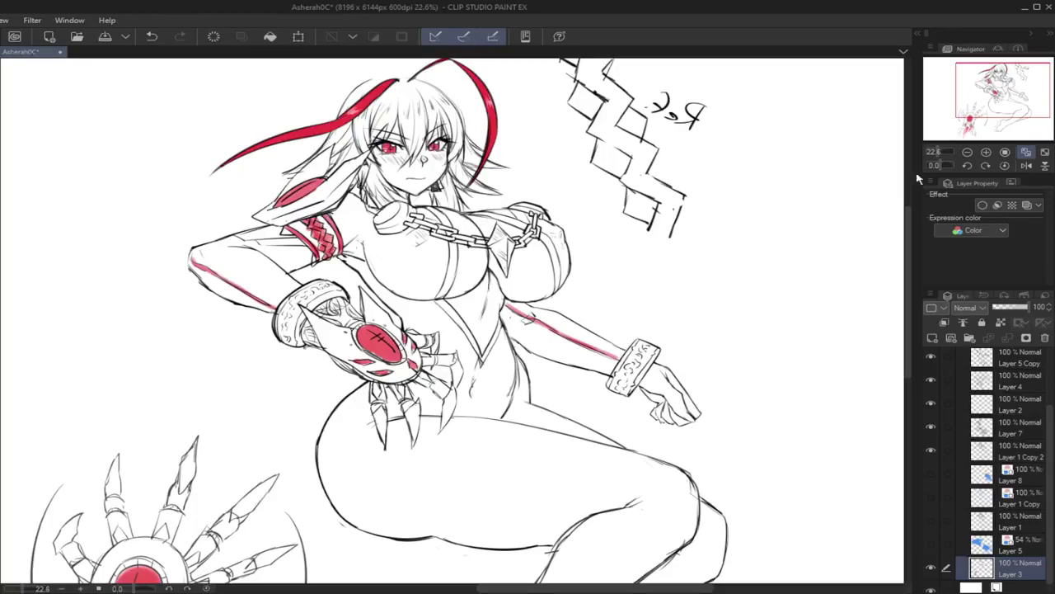
Step: Add a new layer above Layer 1 Copy 2 and tint Layer 1 Copy 2's line art blue
{"action": "left_click", "coordinate": [1026, 166]}
{"action": "left_click_drag", "start_coordinate": [976, 103], "coordinate": [969, 103]}
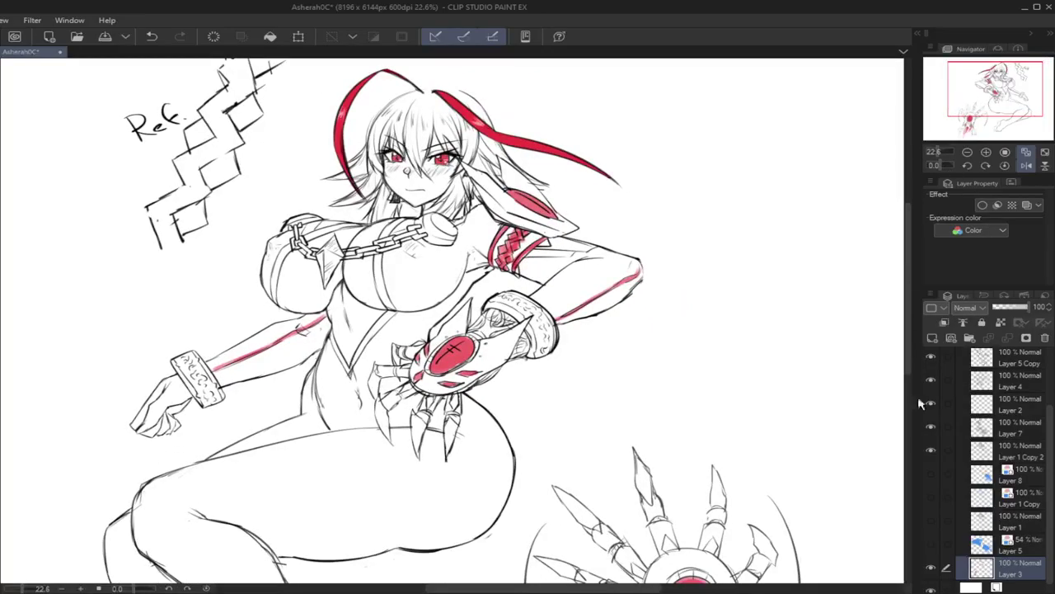
{"action": "left_click", "coordinate": [990, 459]}
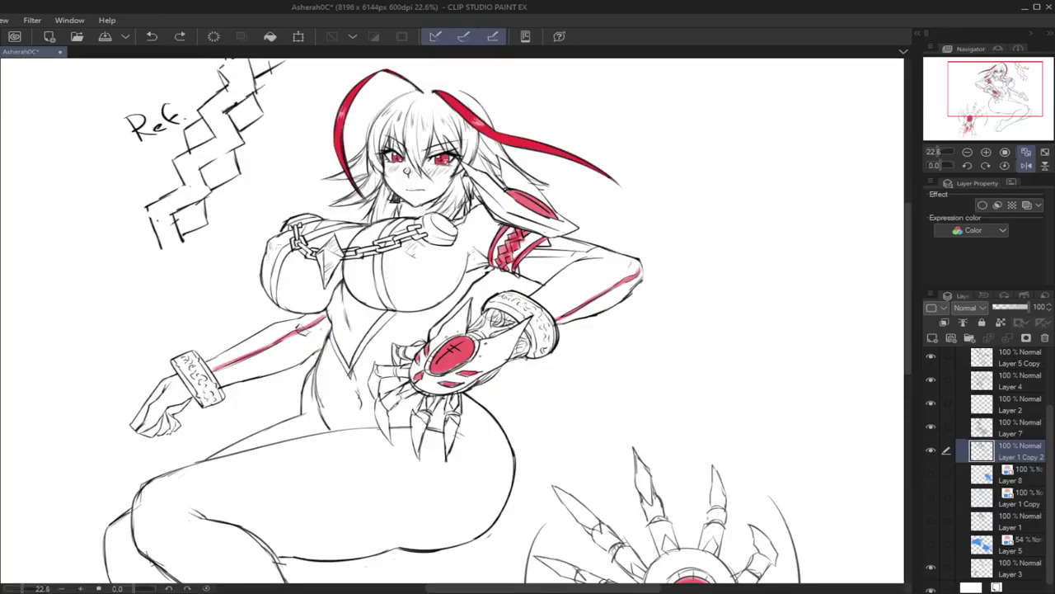
{"action": "key", "text": "ctrl+z"}
{"action": "left_click_drag", "start_coordinate": [979, 94], "coordinate": [977, 87]}
{"action": "left_click_drag", "start_coordinate": [937, 152], "coordinate": [944, 155]}
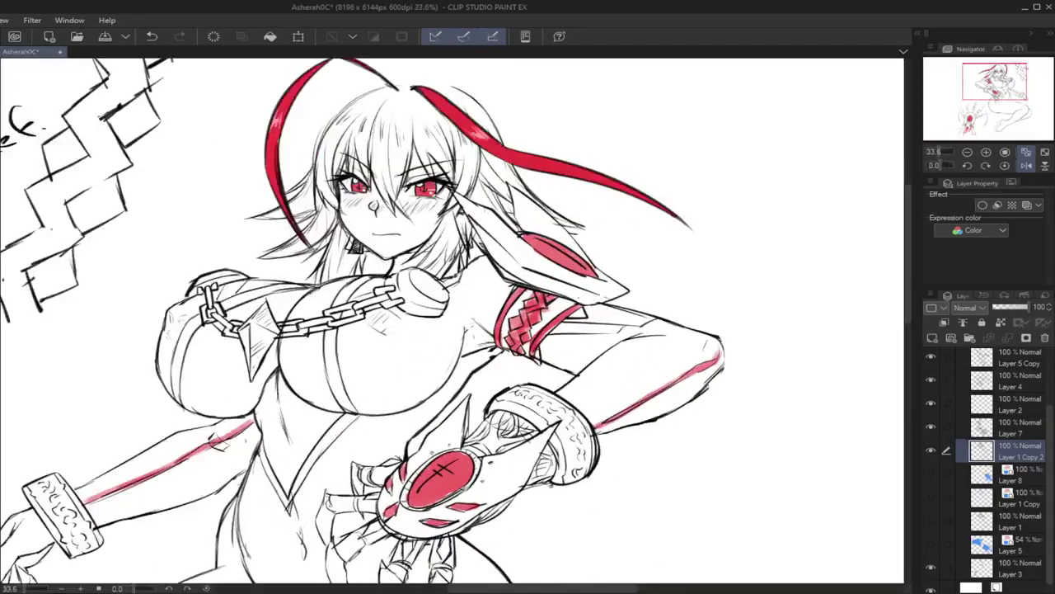
{"action": "left_click", "coordinate": [932, 338]}
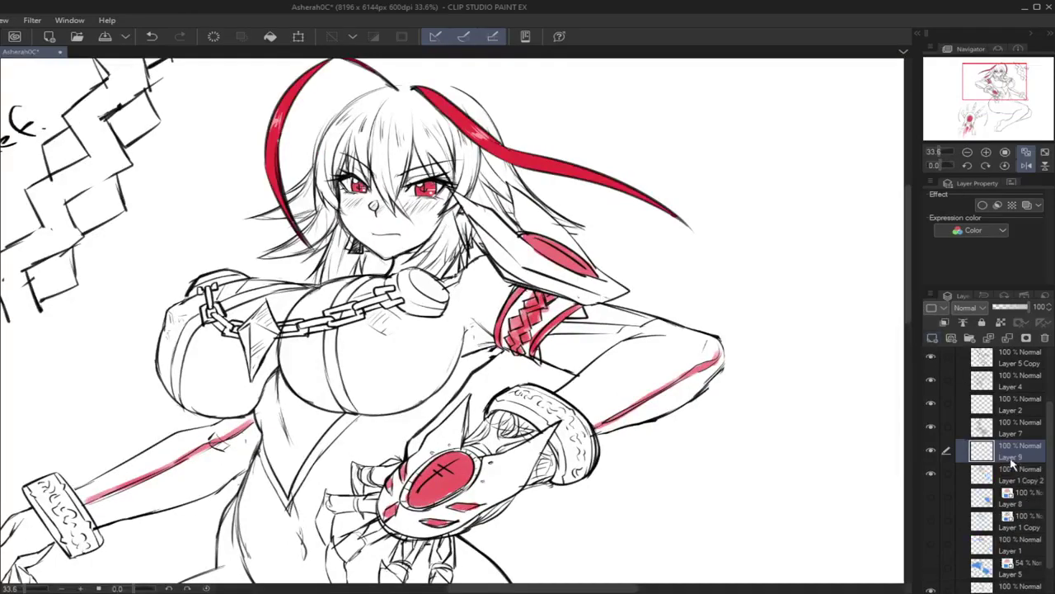
{"action": "left_click", "coordinate": [1016, 472]}
{"action": "left_click", "coordinate": [1027, 207]}
{"action": "left_click", "coordinate": [999, 451]}
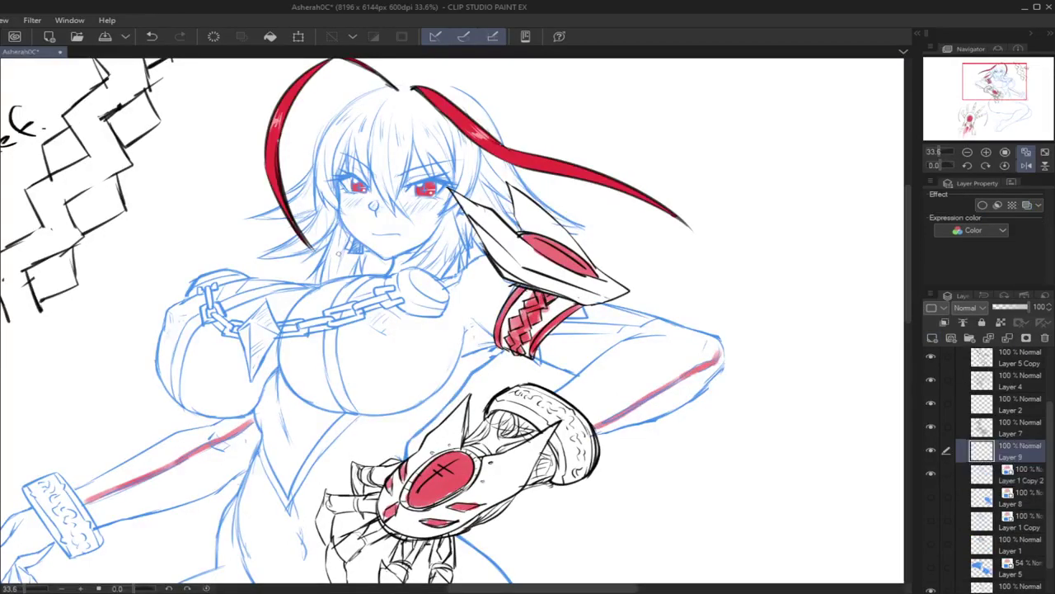
Step: Draw the curved front edge of a collar across the base of the neck on Layer 9
{"action": "mouse_move", "coordinate": [397, 270]}
{"action": "left_mouse_down"}
{"action": "mouse_move", "coordinate": [371, 258]}
{"action": "mouse_move", "coordinate": [316, 285]}
{"action": "left_mouse_up"}
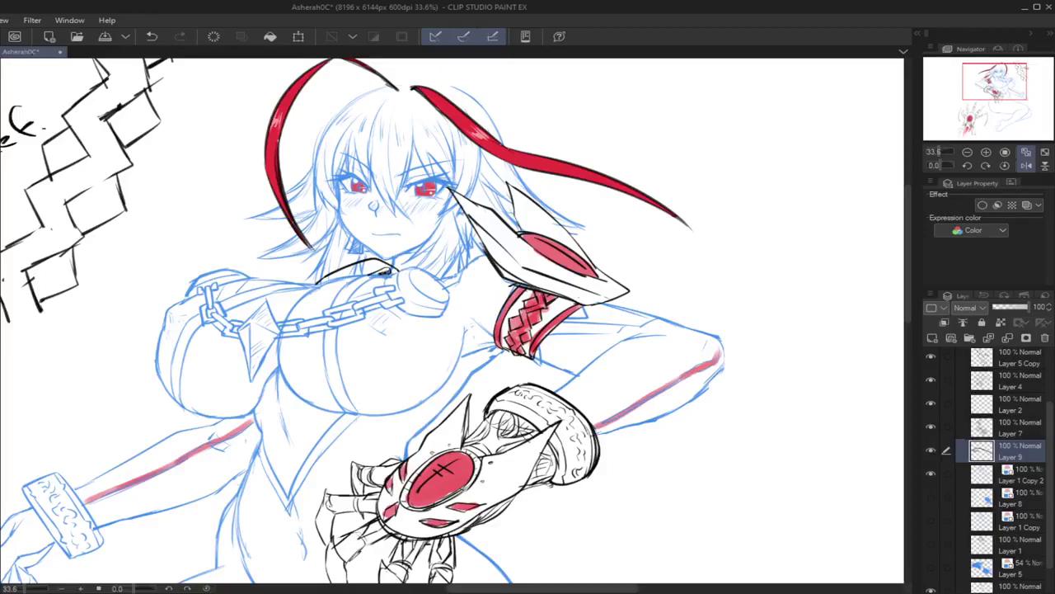
{"action": "key", "text": "ctrl+z"}
{"action": "left_click_drag", "start_coordinate": [373, 258], "coordinate": [346, 272]}
{"action": "key", "text": "ctrl+z"}
{"action": "left_click_drag", "start_coordinate": [372, 260], "coordinate": [345, 273]}
{"action": "key", "text": "ctrl+z"}
{"action": "key", "text": "ctrl+z"}
{"action": "key", "text": "ctrl+y"}
Step: Mirror the view and draw upright pointed collar flaps on both sides of the neck
{"action": "left_click", "coordinate": [1026, 165]}
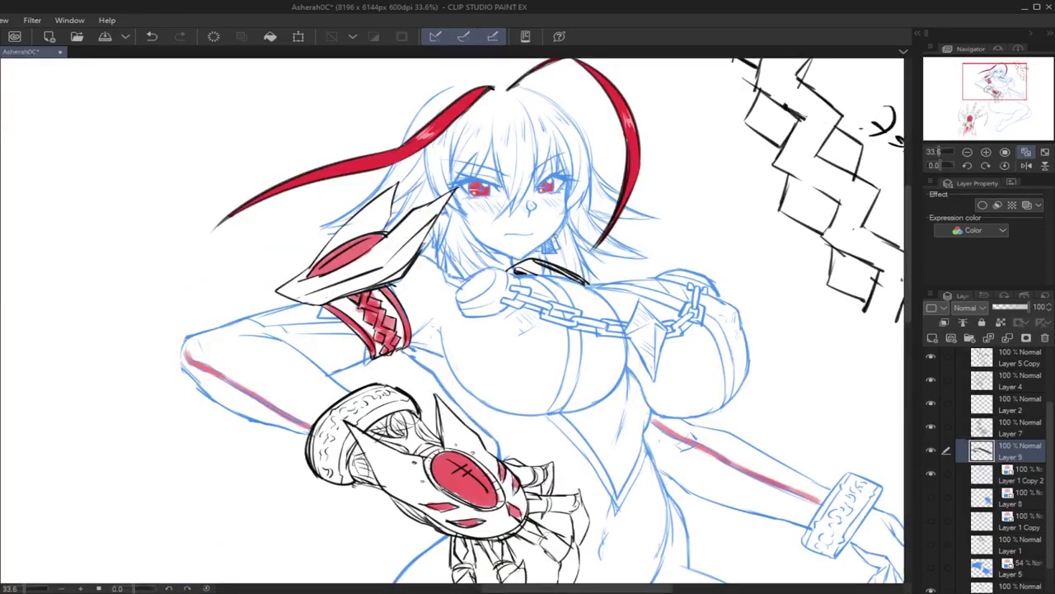
{"action": "mouse_move", "coordinate": [558, 236]}
{"action": "left_mouse_down"}
{"action": "mouse_move", "coordinate": [608, 221]}
{"action": "mouse_move", "coordinate": [588, 277]}
{"action": "left_mouse_up"}
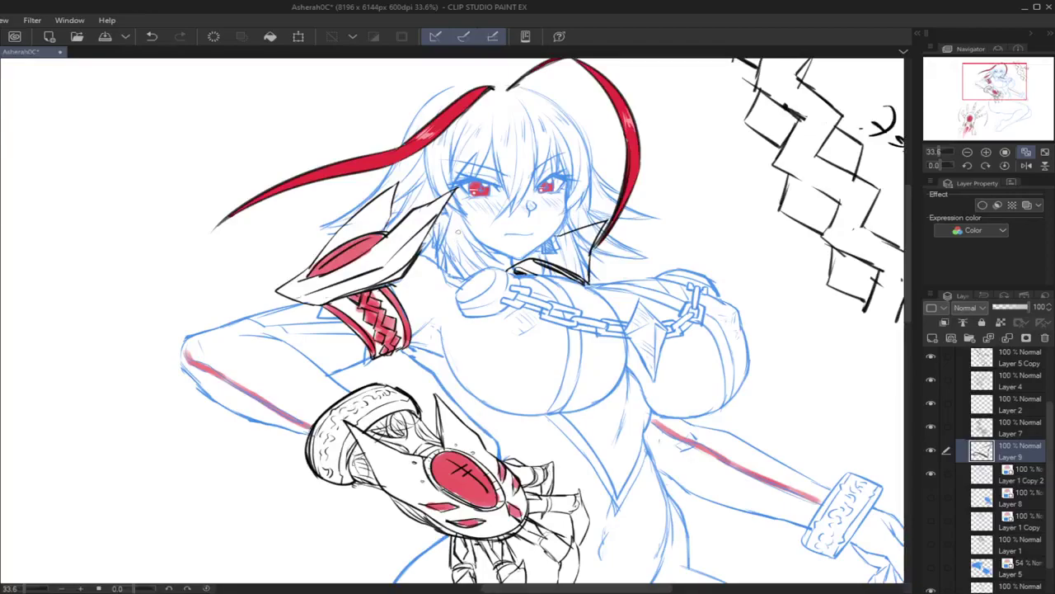
{"action": "left_click_drag", "start_coordinate": [428, 237], "coordinate": [490, 208]}
{"action": "key", "text": "ctrl+z"}
{"action": "key", "text": "ctrl+z"}
{"action": "mouse_move", "coordinate": [430, 229]}
{"action": "left_mouse_down"}
{"action": "mouse_move", "coordinate": [478, 214]}
{"action": "mouse_move", "coordinate": [482, 264]}
{"action": "left_mouse_up"}
{"action": "left_click_drag", "start_coordinate": [428, 232], "coordinate": [457, 279]}
{"action": "key", "text": "ctrl+z"}
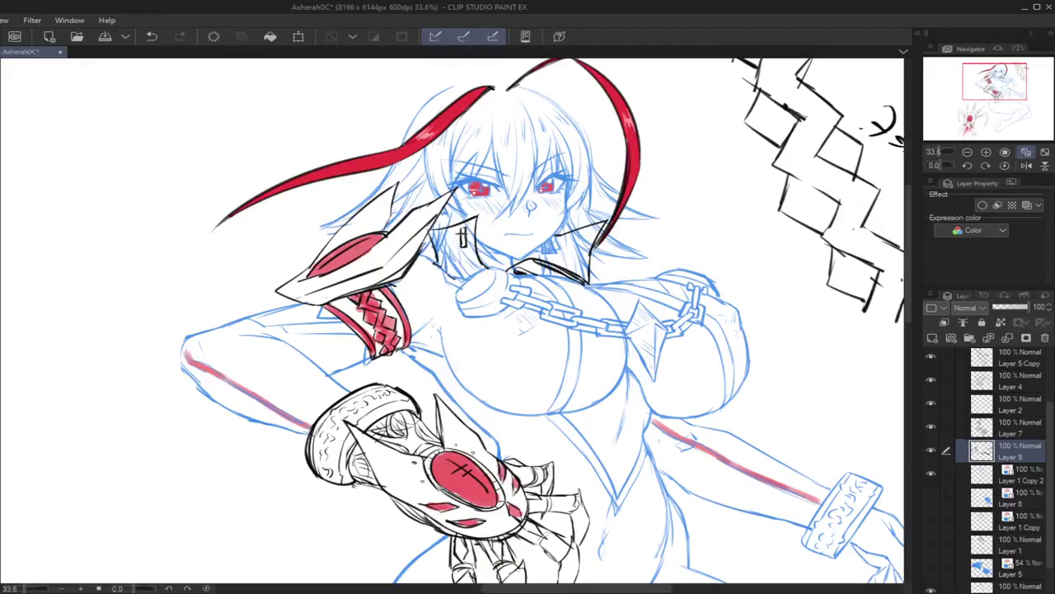
Step: Draw a small outlined cross emblem on the collar flap beside the shoulder plate
{"action": "key", "text": "ctrl+z"}
{"action": "key", "text": "ctrl+z"}
{"action": "left_click_drag", "start_coordinate": [457, 230], "coordinate": [458, 245]}
{"action": "key", "text": "ctrl+z"}
Step: Duplicate Layer 1 Copy 2, hide the original, and clear the sketch lines inside the cross-marked collar flap on the copy
{"action": "left_click", "coordinate": [998, 473]}
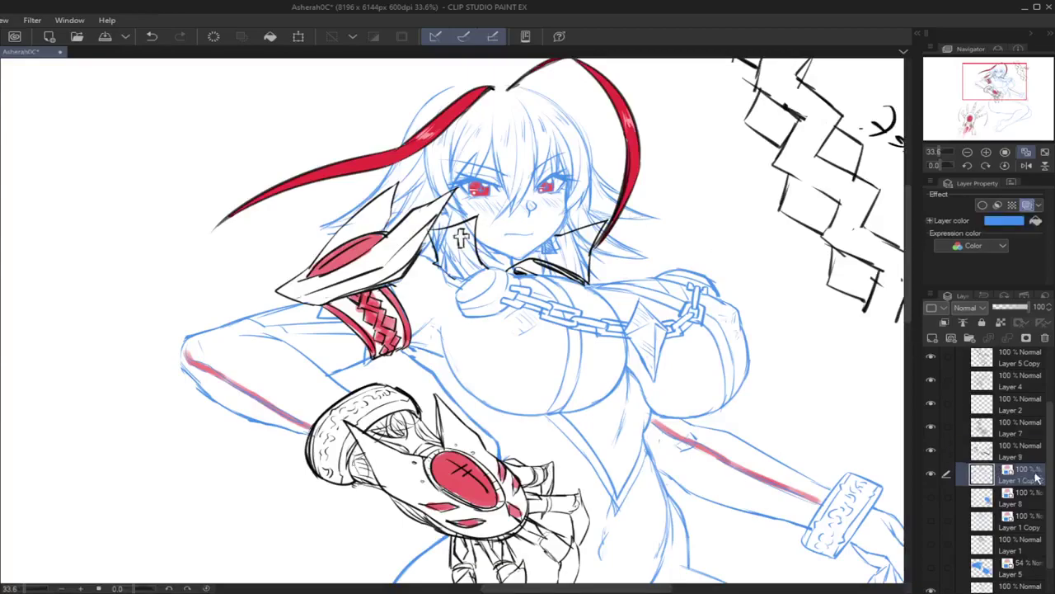
{"action": "key", "text": "ctrl+c"}
{"action": "key", "text": "ctrl+v"}
{"action": "left_click", "coordinate": [931, 497]}
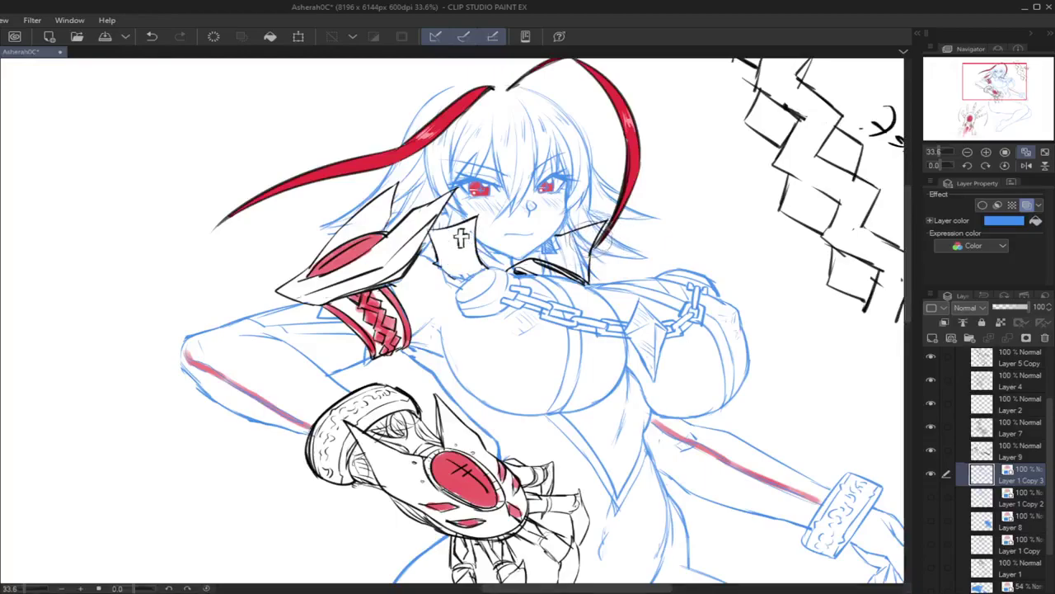
Step: Trim the far collar flap's outline where the hair overlaps it and clean up the sketch lines inside that flap
{"action": "left_click", "coordinate": [994, 452]}
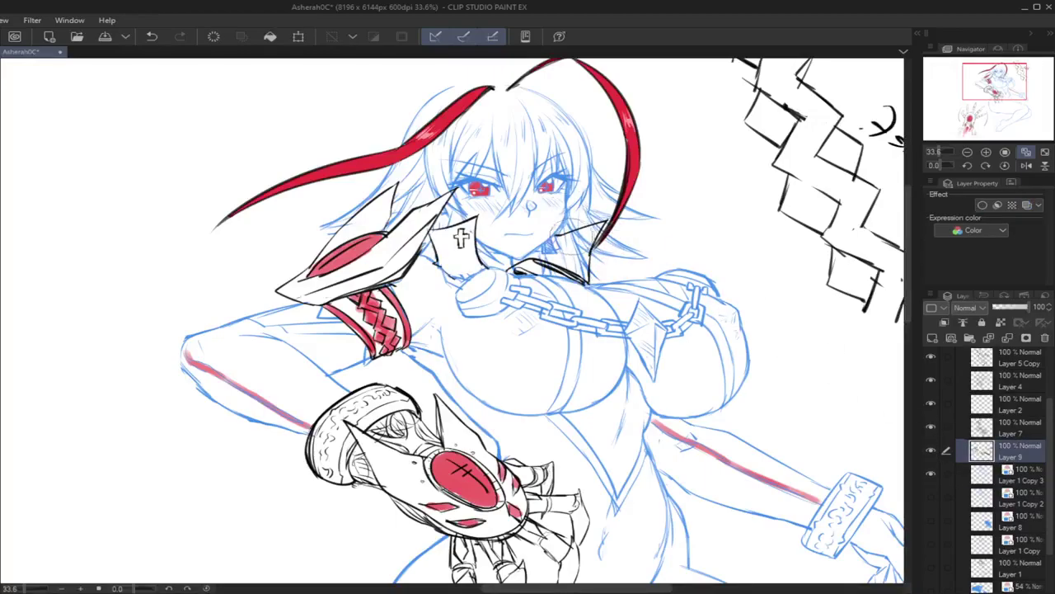
{"action": "key", "text": "ctrl+z"}
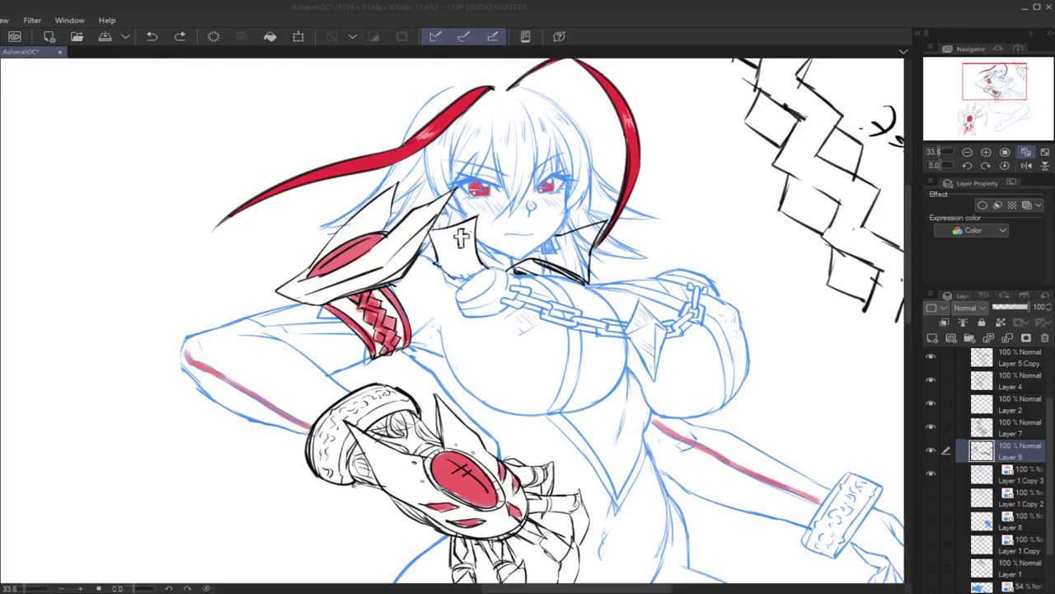
{"action": "left_click_drag", "start_coordinate": [555, 234], "coordinate": [570, 231]}
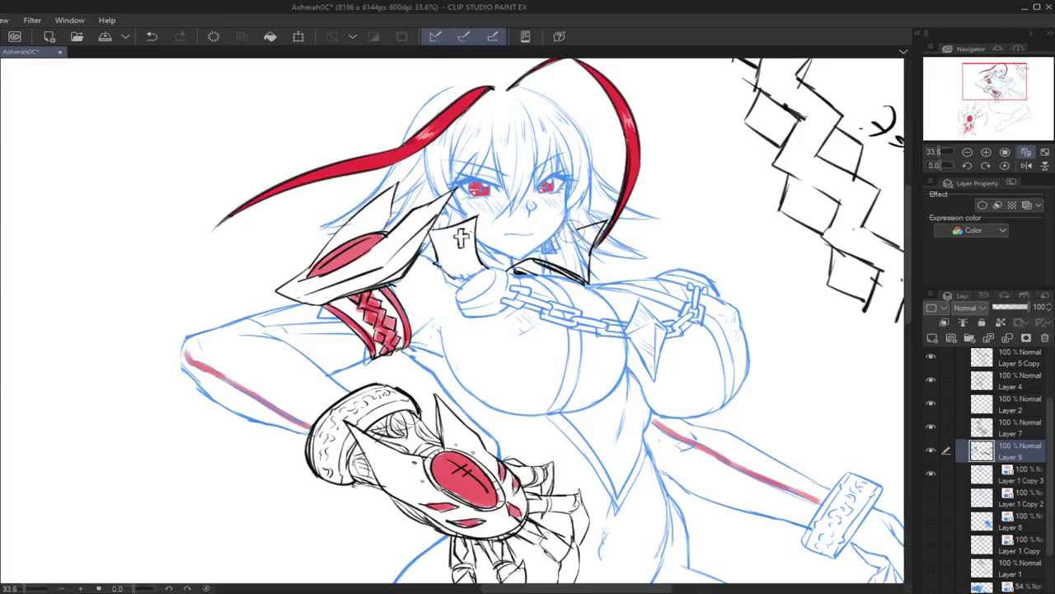
{"action": "left_click", "coordinate": [980, 476]}
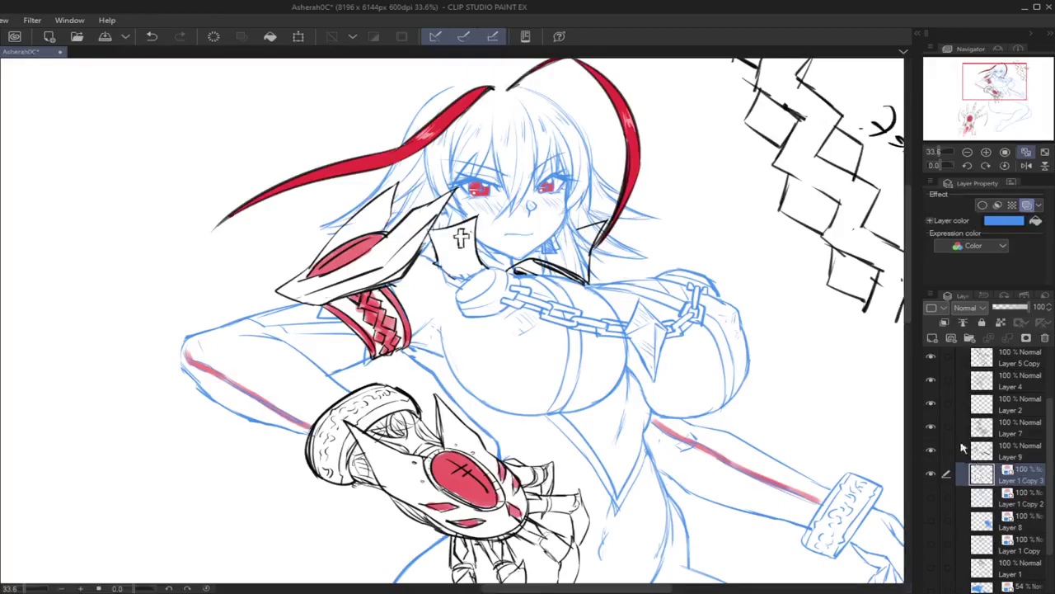
{"action": "mouse_move", "coordinate": [603, 221]}
{"action": "left_mouse_down"}
{"action": "mouse_move", "coordinate": [581, 241]}
{"action": "mouse_move", "coordinate": [584, 251]}
{"action": "mouse_move", "coordinate": [598, 230]}
{"action": "mouse_move", "coordinate": [589, 268]}
{"action": "left_mouse_up"}
{"action": "key", "text": "ctrl+z"}
{"action": "left_click", "coordinate": [991, 456]}
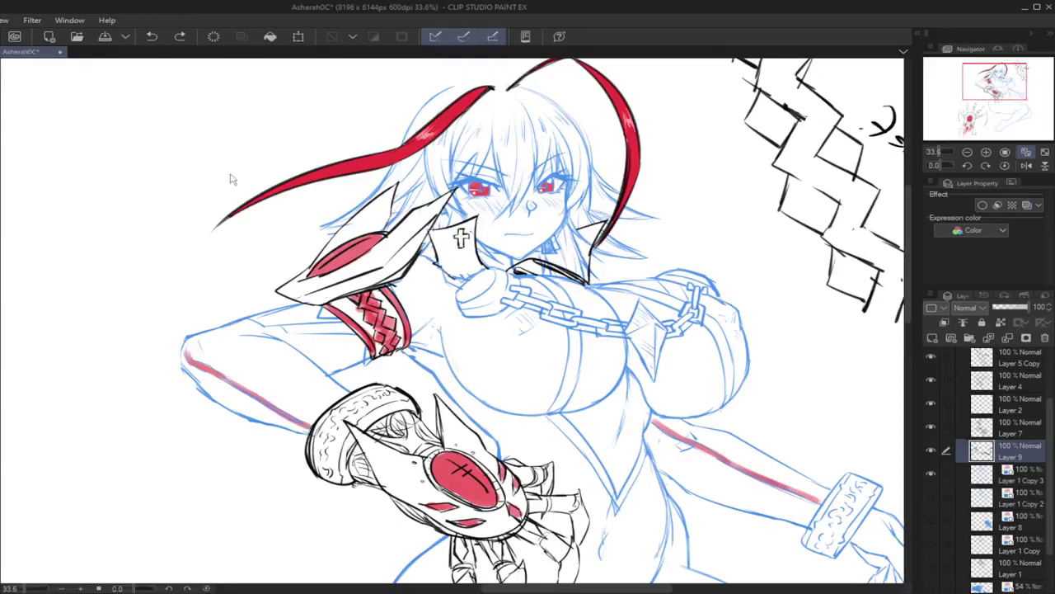
Step: Draw inner border lines along the edges of both collar flaps on Layer 9
{"action": "left_click_drag", "start_coordinate": [472, 221], "coordinate": [483, 269]}
{"action": "key", "text": "ctrl+z"}
{"action": "key", "text": "ctrl+z"}
{"action": "left_click_drag", "start_coordinate": [599, 226], "coordinate": [588, 285]}
{"action": "key", "text": "ctrl+z"}
{"action": "key", "text": "ctrl+z"}
{"action": "left_click_drag", "start_coordinate": [425, 240], "coordinate": [437, 260]}
{"action": "key", "text": "ctrl+z"}
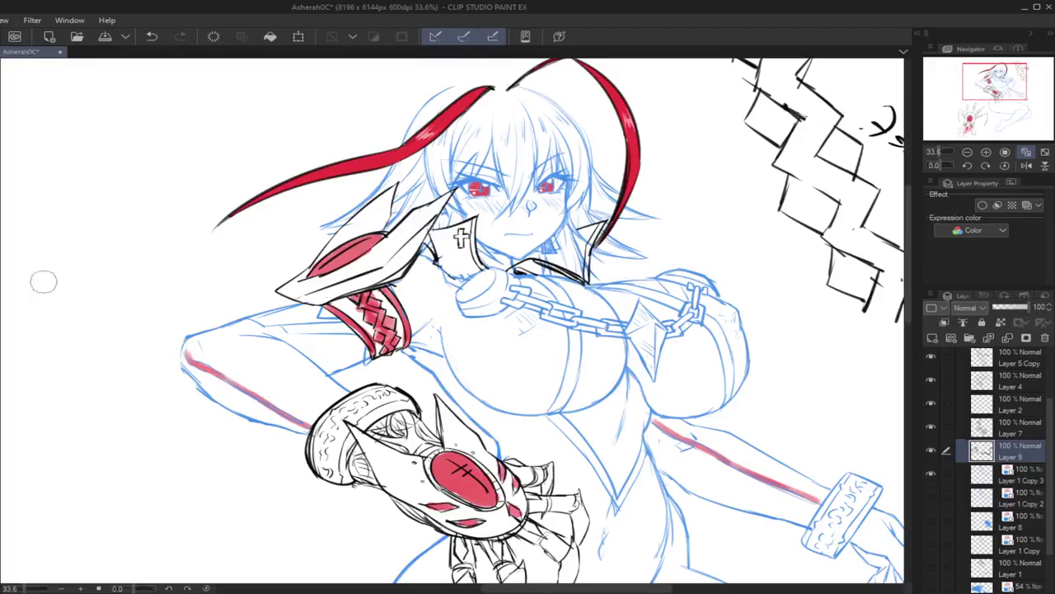
{"action": "mouse_move", "coordinate": [423, 232]}
{"action": "left_mouse_down"}
{"action": "mouse_move", "coordinate": [456, 264]}
{"action": "mouse_move", "coordinate": [435, 240]}
{"action": "left_mouse_up"}
Step: Clean up the sketch lines below the cross-marked flap on Layer 1 Copy 3 and touch up the collar's lower corners on Layer 9
{"action": "left_click", "coordinate": [978, 478]}
{"action": "mouse_move", "coordinate": [459, 267]}
{"action": "left_mouse_down"}
{"action": "mouse_move", "coordinate": [467, 273]}
{"action": "mouse_move", "coordinate": [445, 260]}
{"action": "left_mouse_up"}
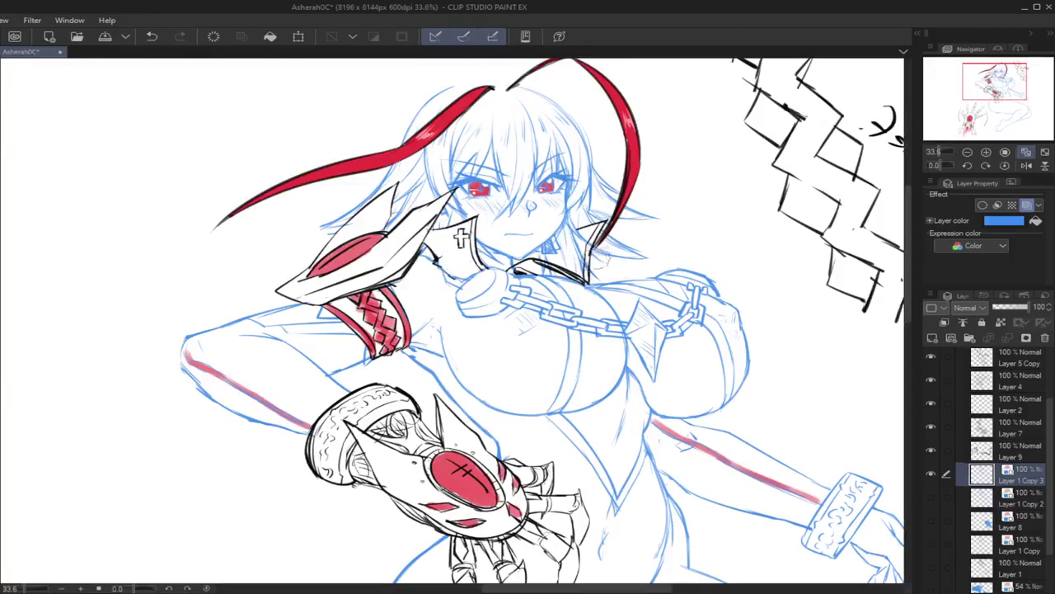
{"action": "key", "text": "ctrl+z"}
{"action": "left_click", "coordinate": [983, 452]}
{"action": "left_click_drag", "start_coordinate": [580, 261], "coordinate": [588, 282]}
{"action": "key", "text": "ctrl+z"}
{"action": "key", "text": "ctrl+z"}
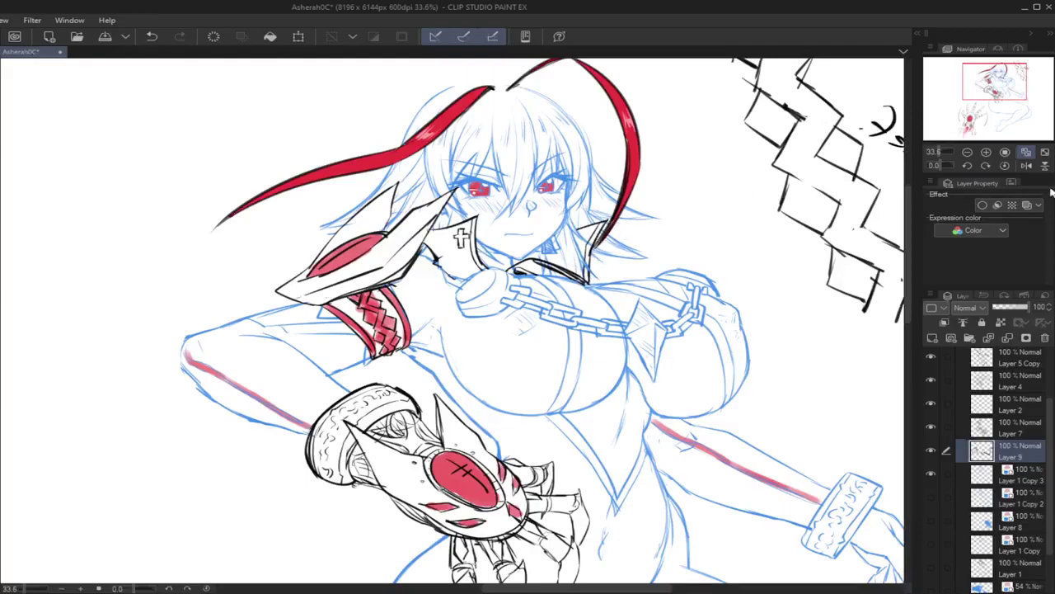
Step: Turn off Layer 1 Copy 3's blue tint and erase its lines overlapping the collar's front edge
{"action": "left_click", "coordinate": [1026, 165]}
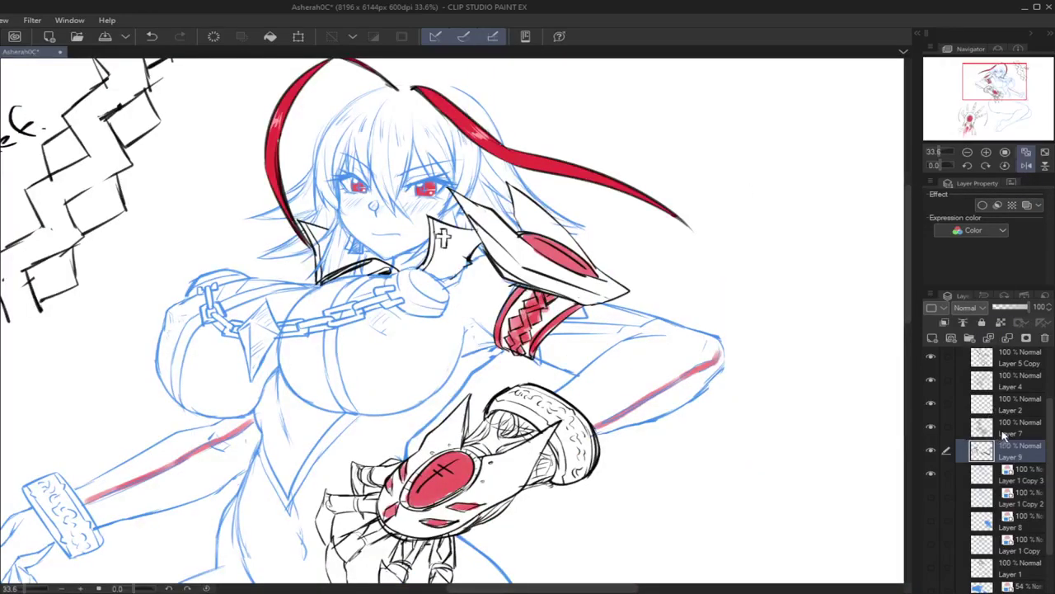
{"action": "left_click", "coordinate": [987, 476]}
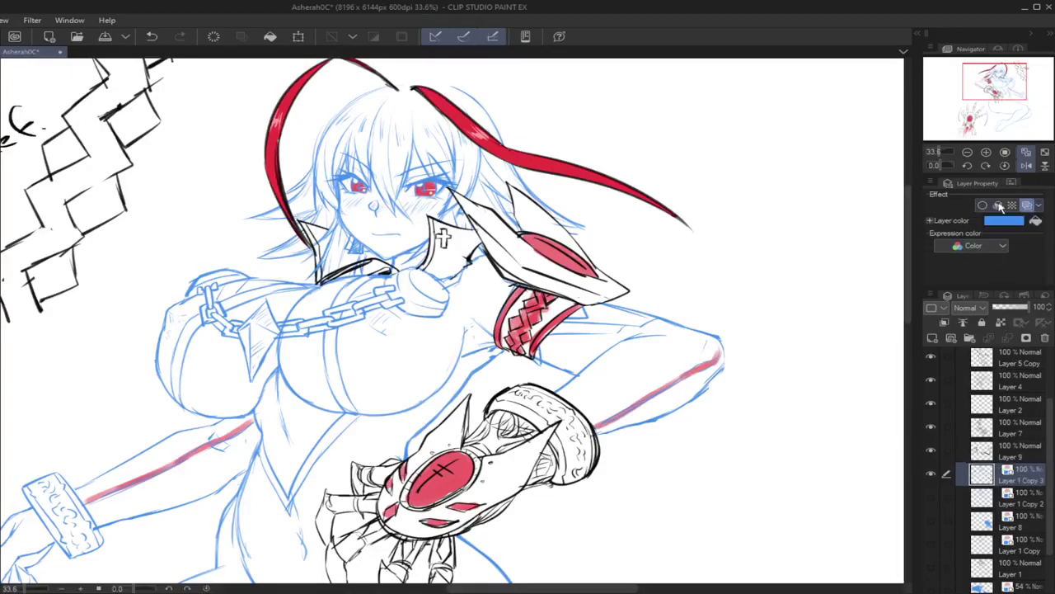
{"action": "left_click", "coordinate": [1027, 206]}
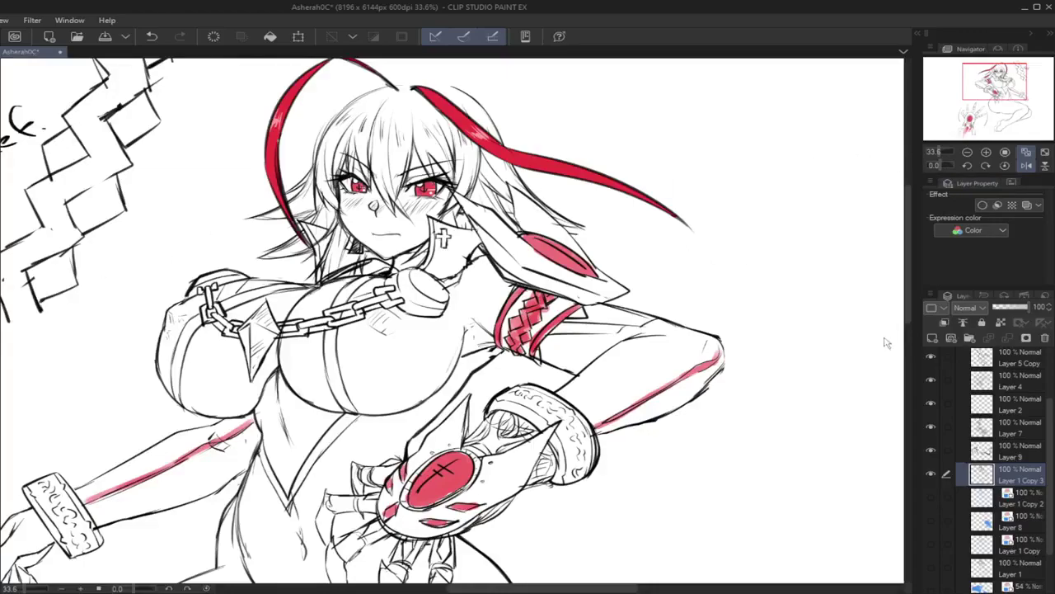
{"action": "left_click", "coordinate": [980, 449]}
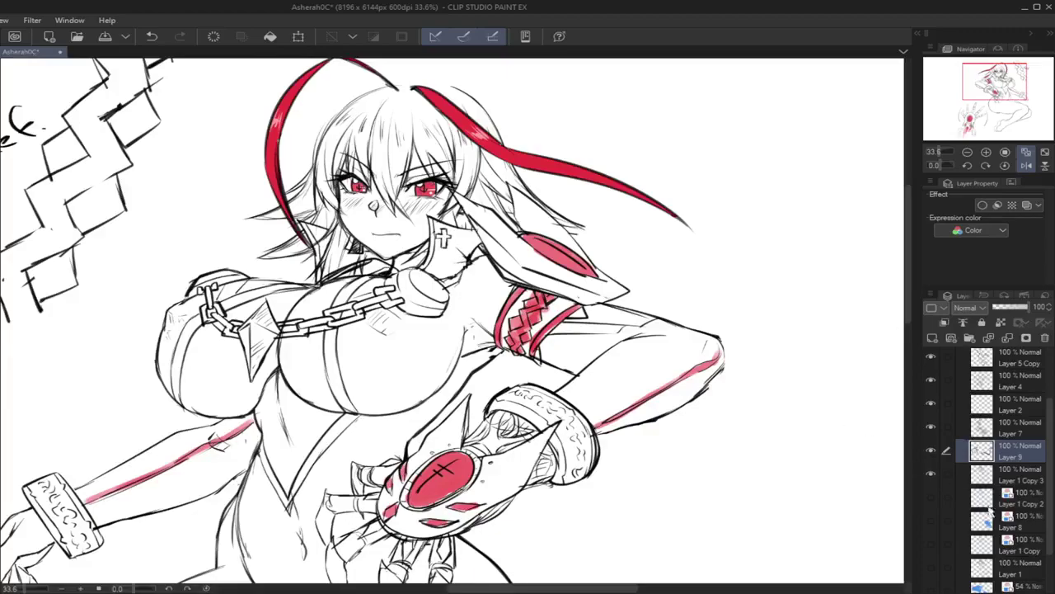
{"action": "left_click", "coordinate": [985, 476]}
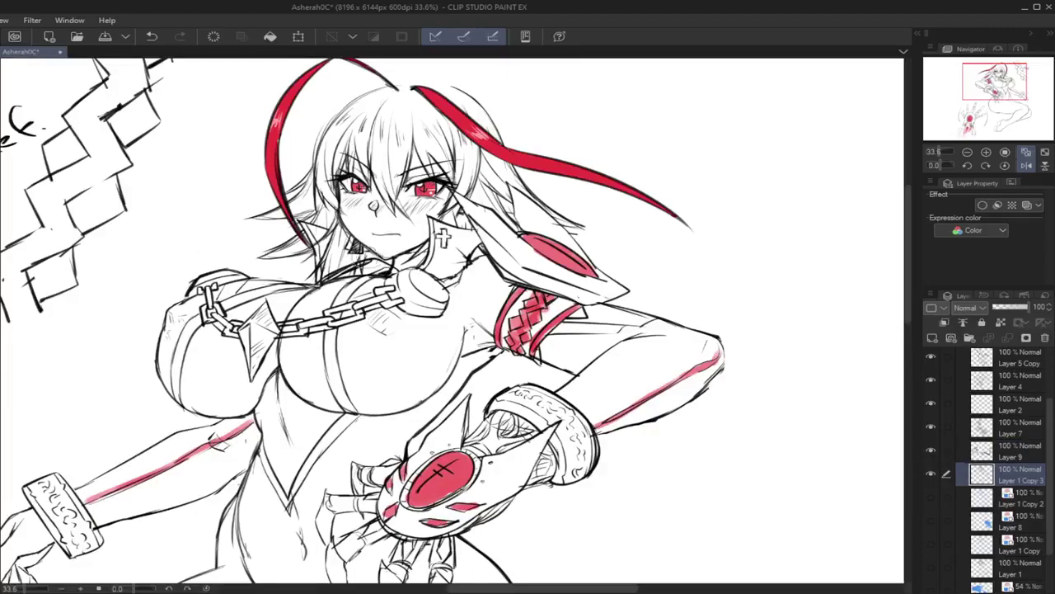
{"action": "mouse_move", "coordinate": [379, 262]}
{"action": "left_mouse_down"}
{"action": "mouse_move", "coordinate": [395, 271]}
{"action": "mouse_move", "coordinate": [352, 278]}
{"action": "left_mouse_up"}
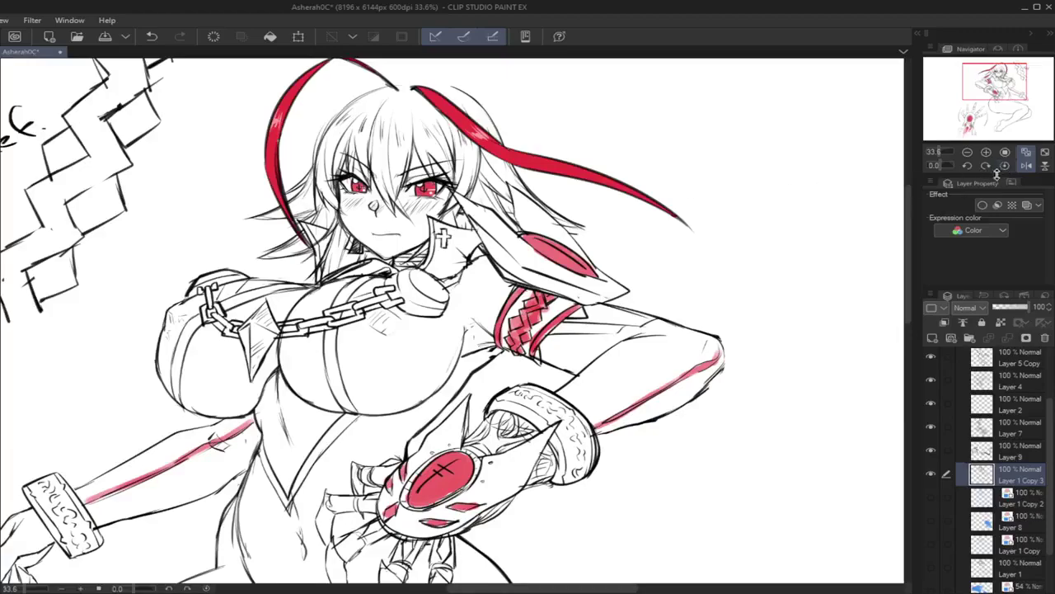
Step: Merge Layer 9 and Layer 7 down into Layer 1 Copy 3
{"action": "left_click", "coordinate": [1027, 165]}
{"action": "left_click_drag", "start_coordinate": [937, 153], "coordinate": [940, 151]}
{"action": "left_click_drag", "start_coordinate": [981, 106], "coordinate": [985, 122]}
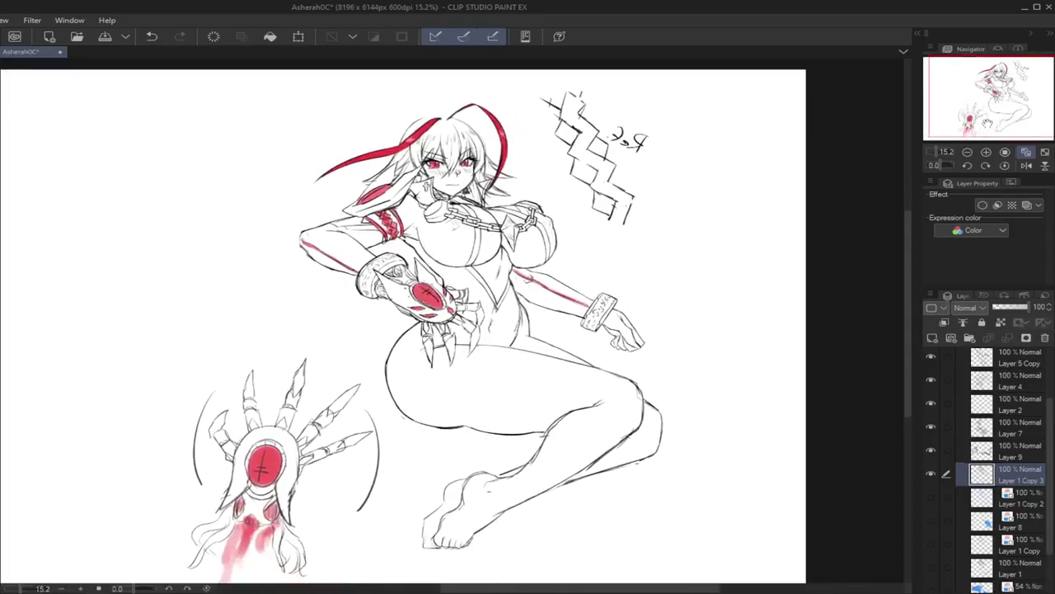
{"action": "left_click", "coordinate": [1026, 165]}
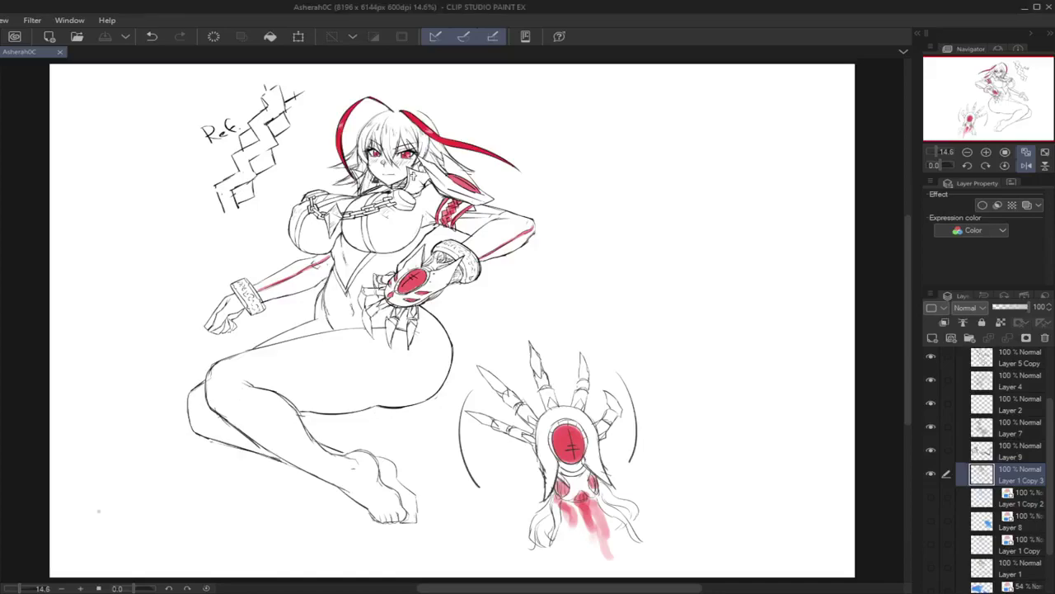
{"action": "scroll", "coordinate": [351, 338], "scroll_direction": "up", "scroll_amount": 3}
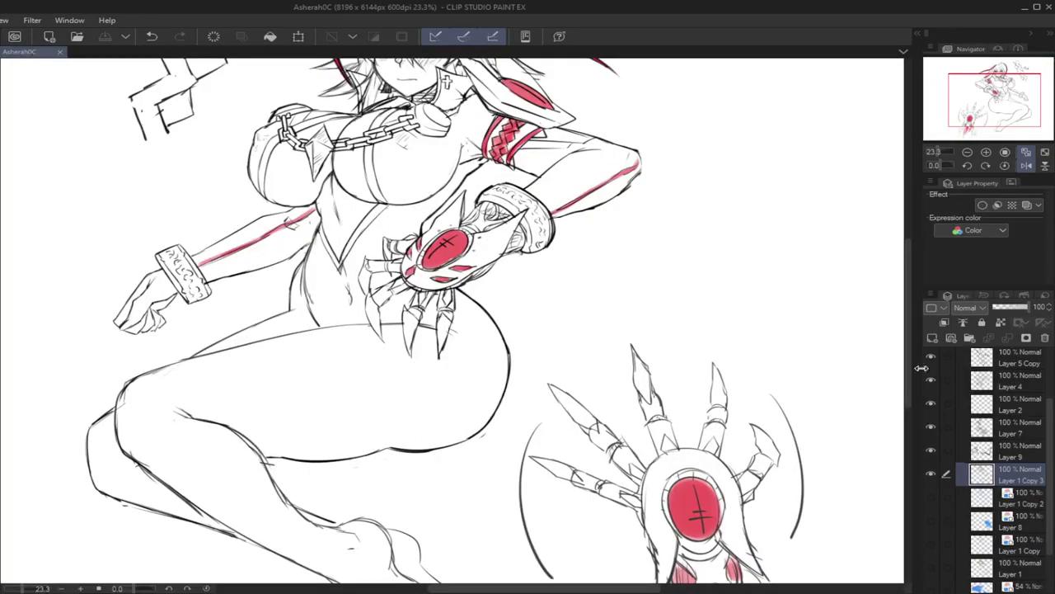
{"action": "left_click", "coordinate": [1013, 454]}
{"action": "left_click", "coordinate": [1007, 339]}
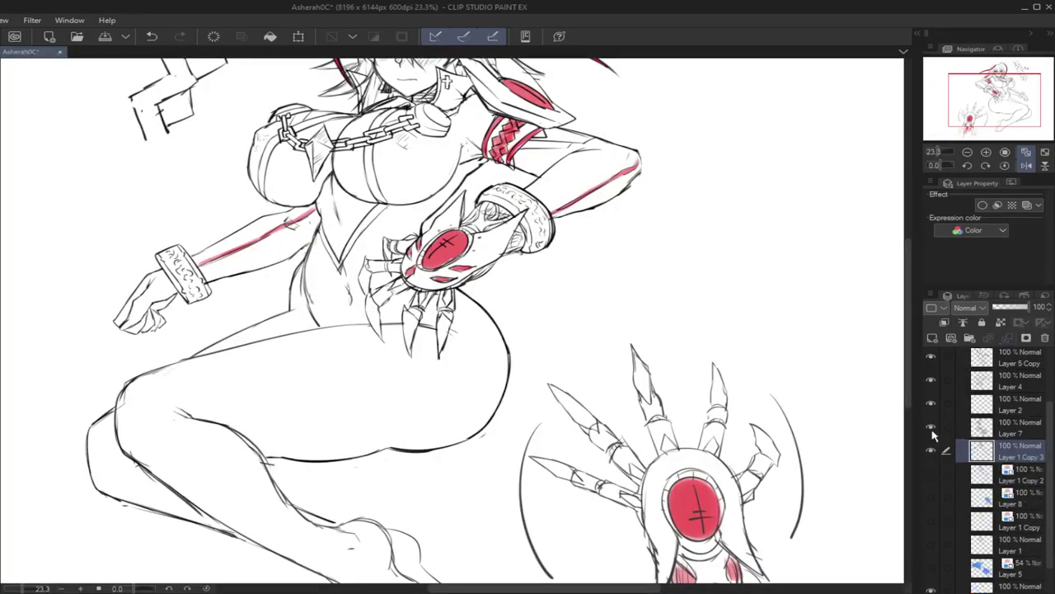
{"action": "left_click", "coordinate": [992, 427]}
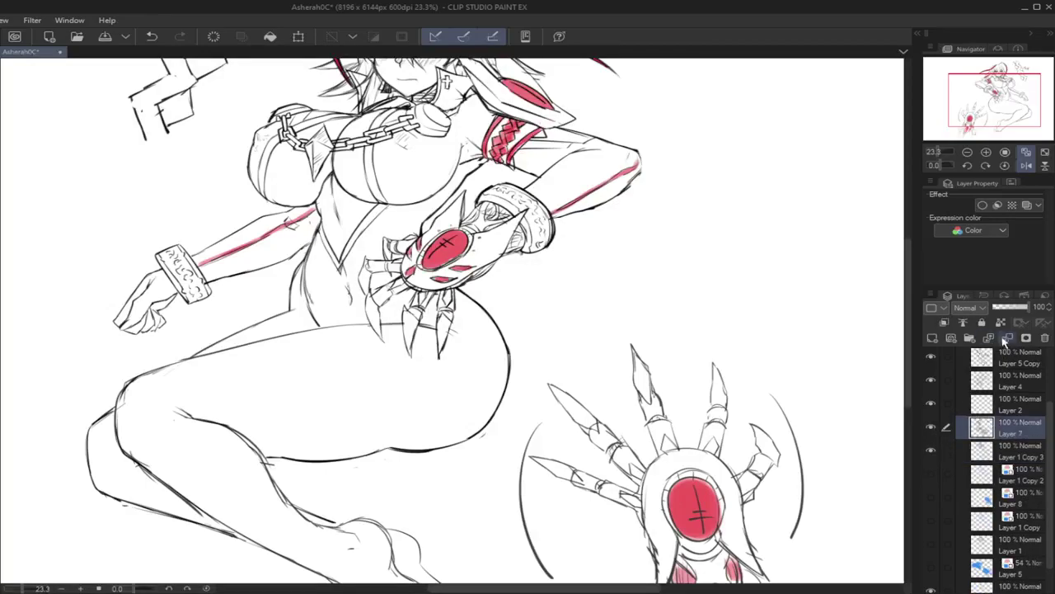
{"action": "left_click", "coordinate": [1007, 339]}
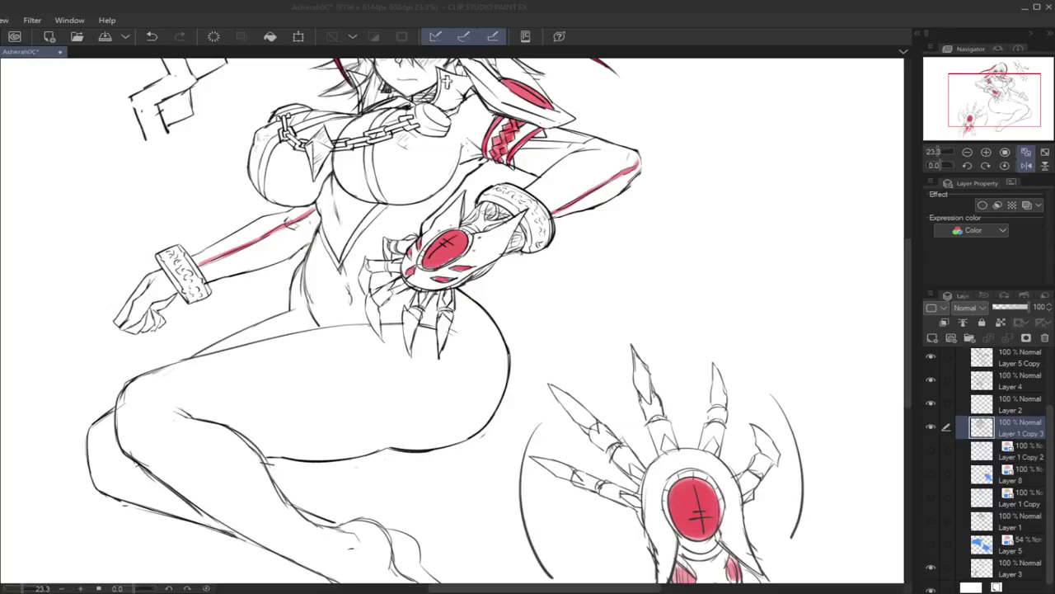
{"action": "key", "text": "alt+Tab"}
{"action": "scroll", "coordinate": [221, 384], "scroll_direction": "down", "scroll_amount": 2}
{"action": "scroll", "coordinate": [269, 282], "scroll_direction": "up", "scroll_amount": 1}
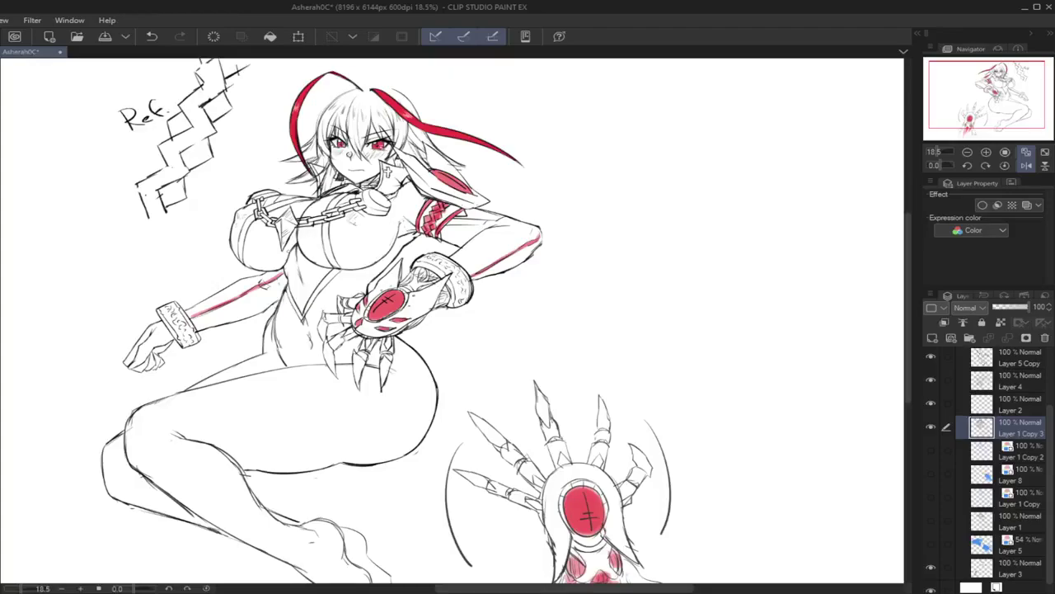
{"action": "left_click", "coordinate": [1026, 153]}
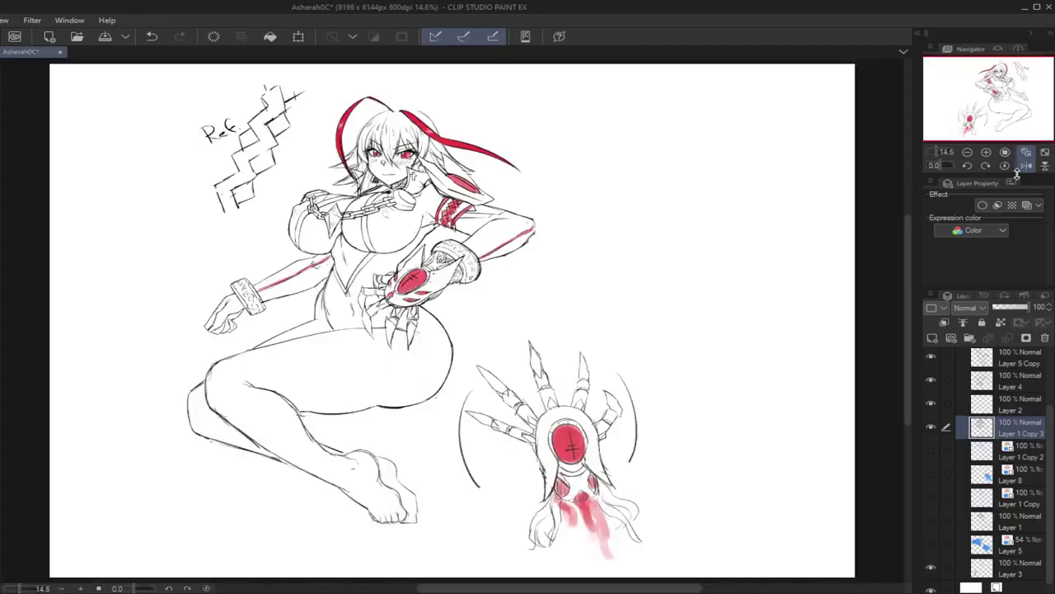
Step: Toggle Layer 5 Copy and Layer 4 to check their contents, and move Layer 4 directly above Layer 3
{"action": "left_click", "coordinate": [1022, 363]}
{"action": "left_click", "coordinate": [931, 357]}
{"action": "left_click", "coordinate": [932, 358]}
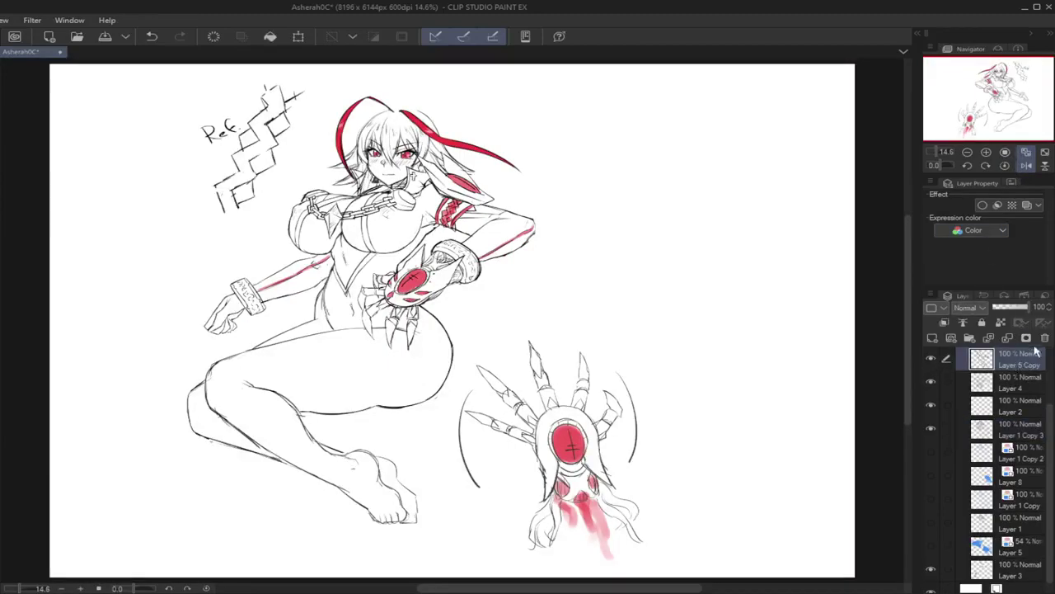
{"action": "left_click", "coordinate": [931, 382]}
{"action": "left_click", "coordinate": [932, 383]}
{"action": "left_click_drag", "start_coordinate": [1010, 388], "coordinate": [1039, 564]}
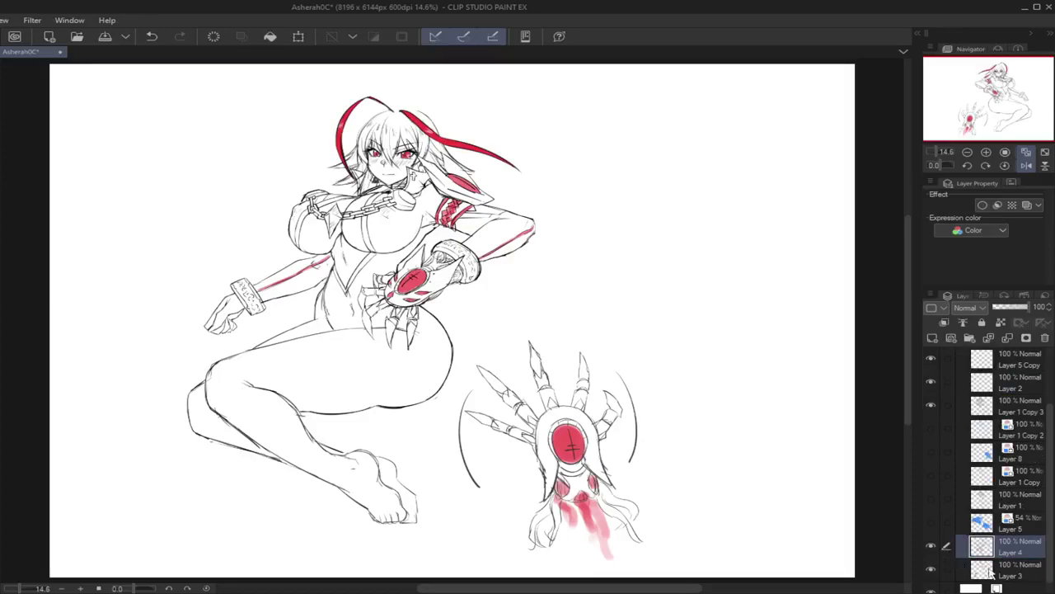
Step: Copy the lassoed part of the separate clawed gauntlet drawing from Layer 3 onto a new layer, and clear the selection
{"action": "left_click", "coordinate": [991, 570]}
{"action": "mouse_move", "coordinate": [614, 376]}
{"action": "left_mouse_down"}
{"action": "mouse_move", "coordinate": [523, 555]}
{"action": "mouse_move", "coordinate": [701, 426]}
{"action": "left_mouse_up"}
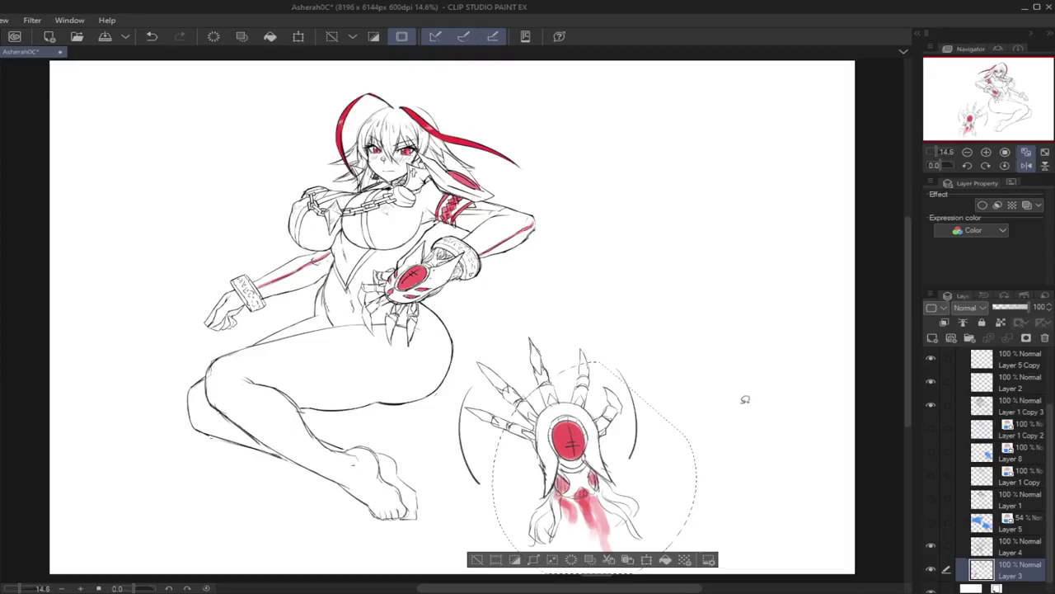
{"action": "key", "text": "ctrl+c"}
{"action": "key", "text": "ctrl+v"}
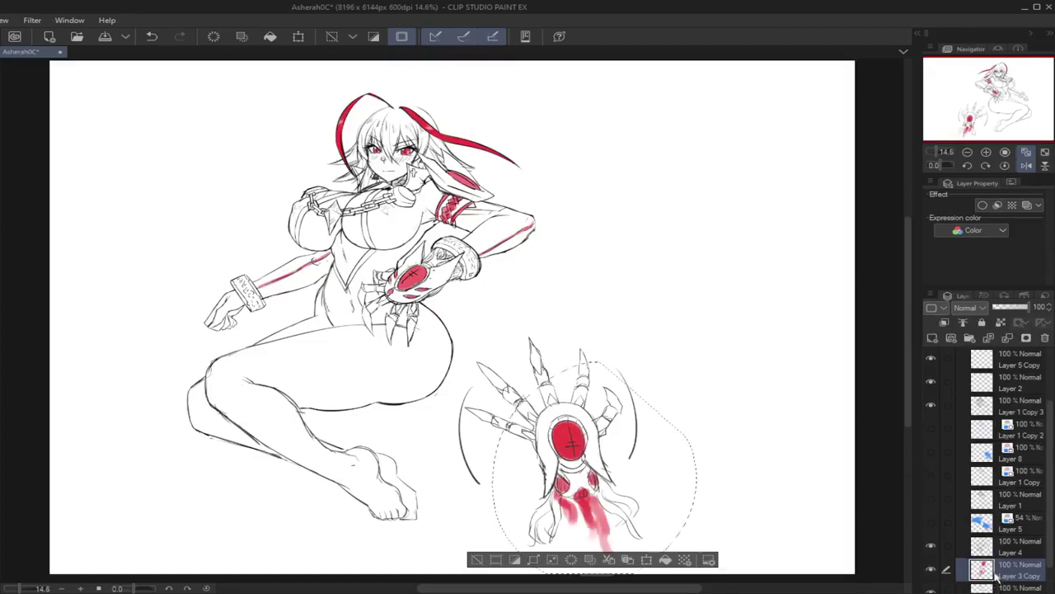
{"action": "left_click", "coordinate": [993, 587]}
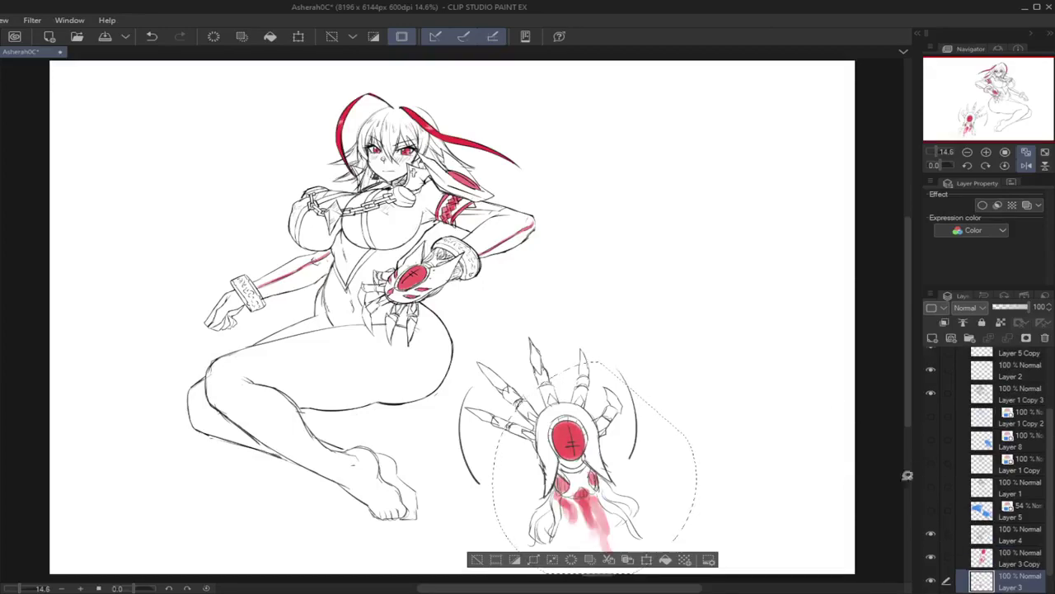
{"action": "left_click", "coordinate": [1012, 539]}
{"action": "key", "text": "ctrl+d"}
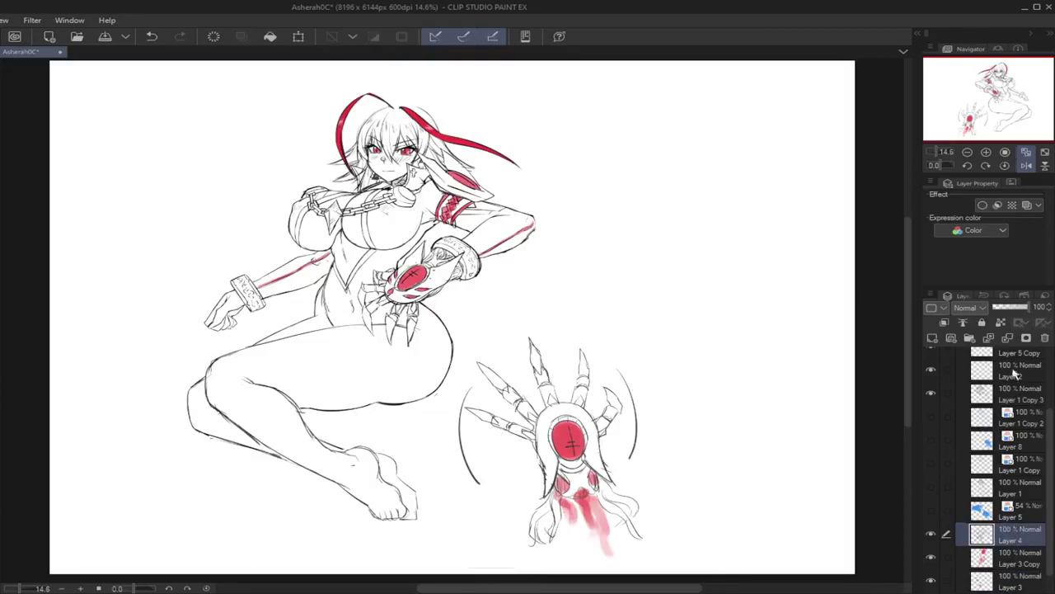
Step: Merge Layer 4 down into the copied gauntlet layer and hide the separate clawed gauntlet drawing
{"action": "left_click", "coordinate": [1007, 339]}
{"action": "left_click", "coordinate": [930, 535]}
{"action": "left_click", "coordinate": [931, 536]}
{"action": "left_click", "coordinate": [931, 536]}
Step: Move the whole Sketch folder sideways to centre the character on the canvas, checking its placement in the mirrored view
{"action": "scroll", "coordinate": [1009, 446], "scroll_direction": "up", "scroll_amount": 3}
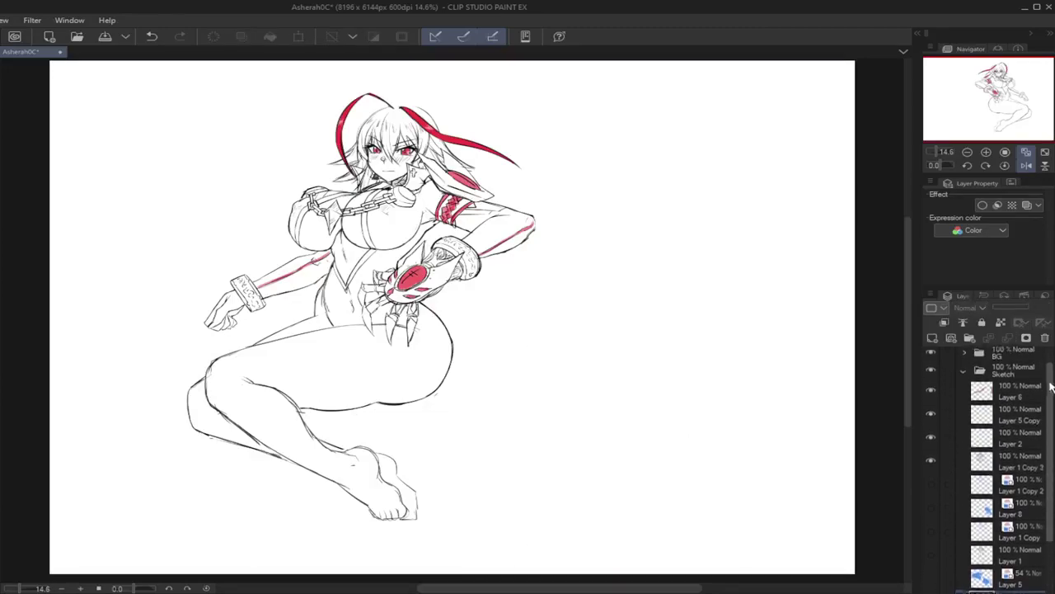
{"action": "left_click", "coordinate": [1013, 373]}
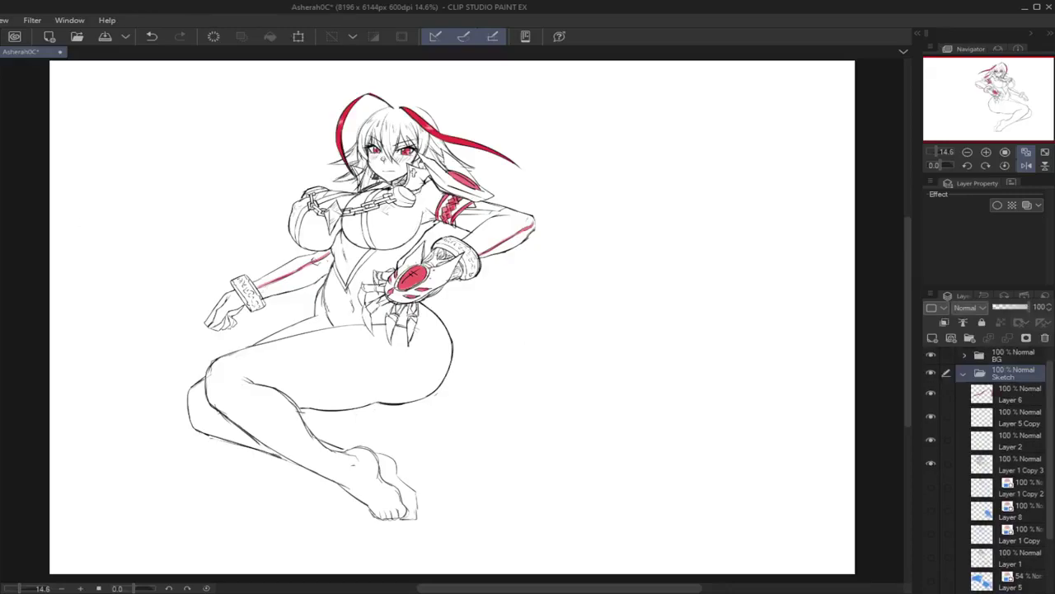
{"action": "left_click_drag", "start_coordinate": [405, 163], "coordinate": [452, 167]}
{"action": "left_click", "coordinate": [1026, 165]}
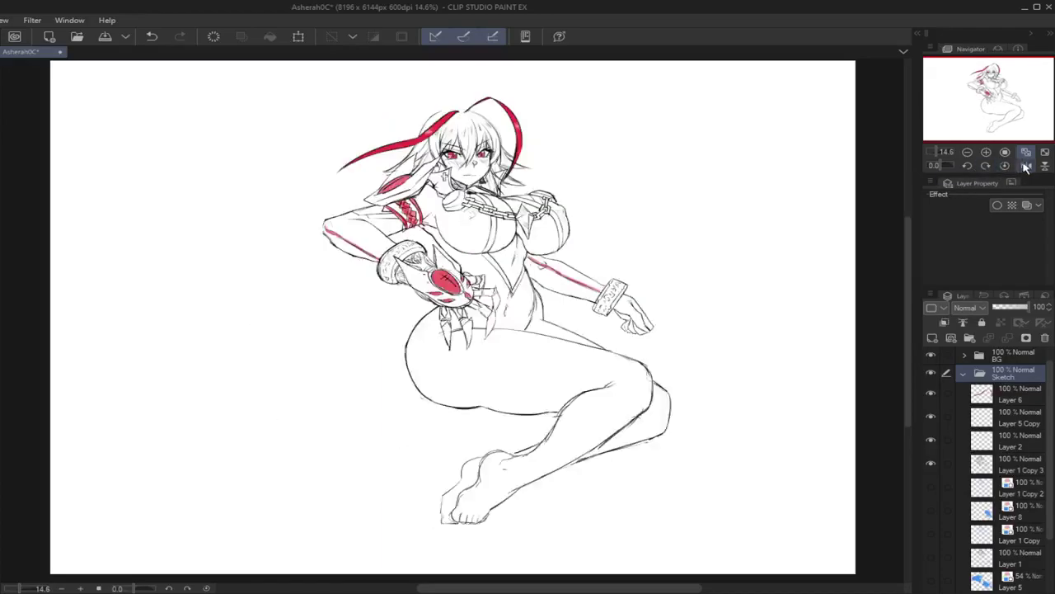
{"action": "left_click", "coordinate": [959, 95]}
{"action": "left_click_drag", "start_coordinate": [547, 261], "coordinate": [511, 259]}
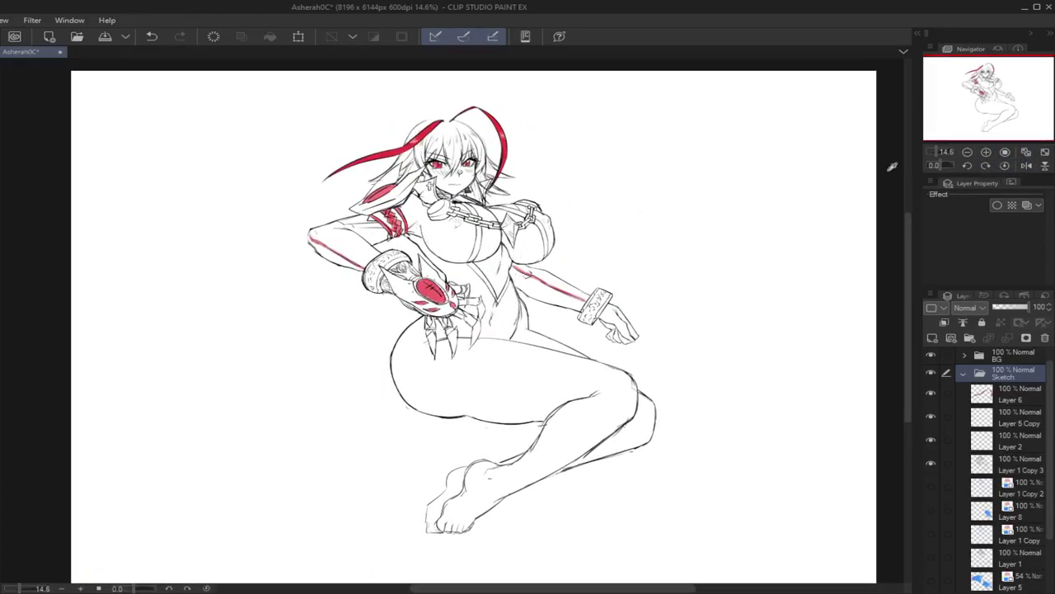
Step: Examine the upper body up close and toggle Layer 5 Copy's visibility to check its contents
{"action": "left_click_drag", "start_coordinate": [936, 155], "coordinate": [944, 149]}
{"action": "left_click_drag", "start_coordinate": [982, 100], "coordinate": [981, 85]}
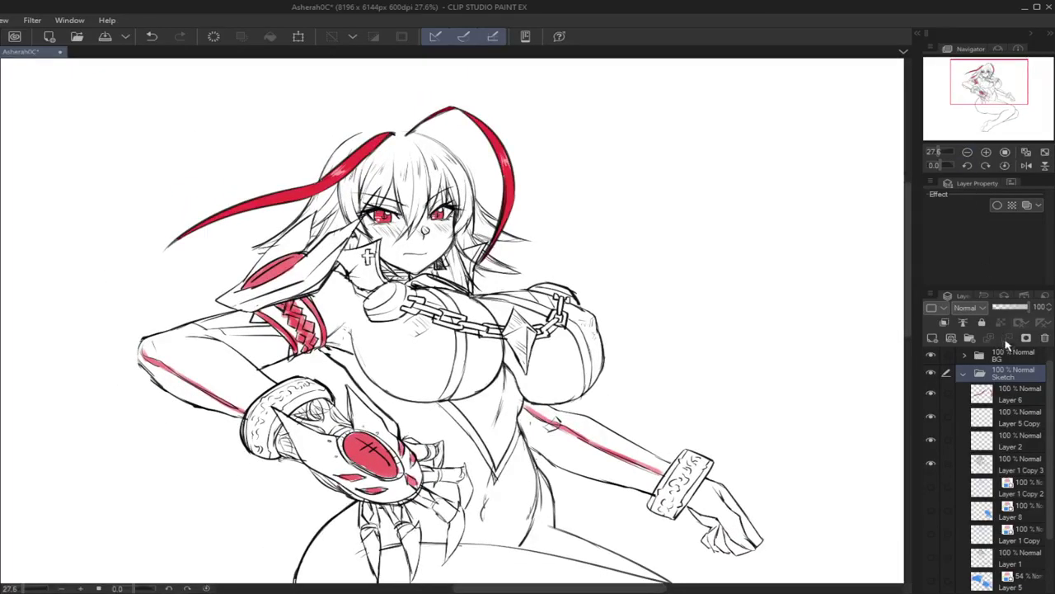
{"action": "left_click", "coordinate": [991, 397]}
{"action": "left_click", "coordinate": [985, 414]}
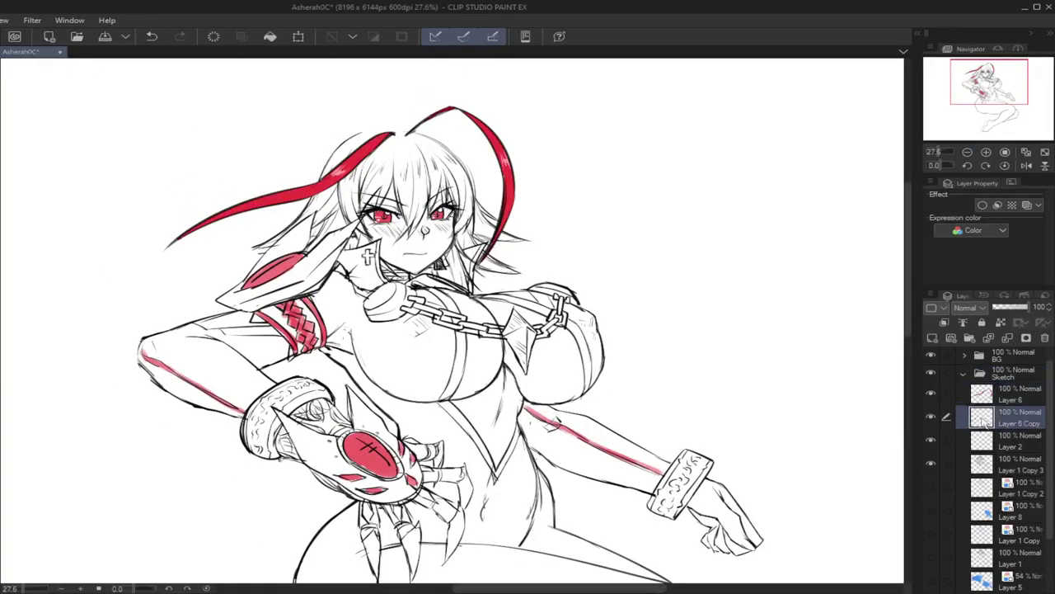
{"action": "left_click", "coordinate": [932, 418]}
{"action": "left_click", "coordinate": [933, 418]}
{"action": "left_click", "coordinate": [932, 418]}
{"action": "left_click", "coordinate": [932, 419]}
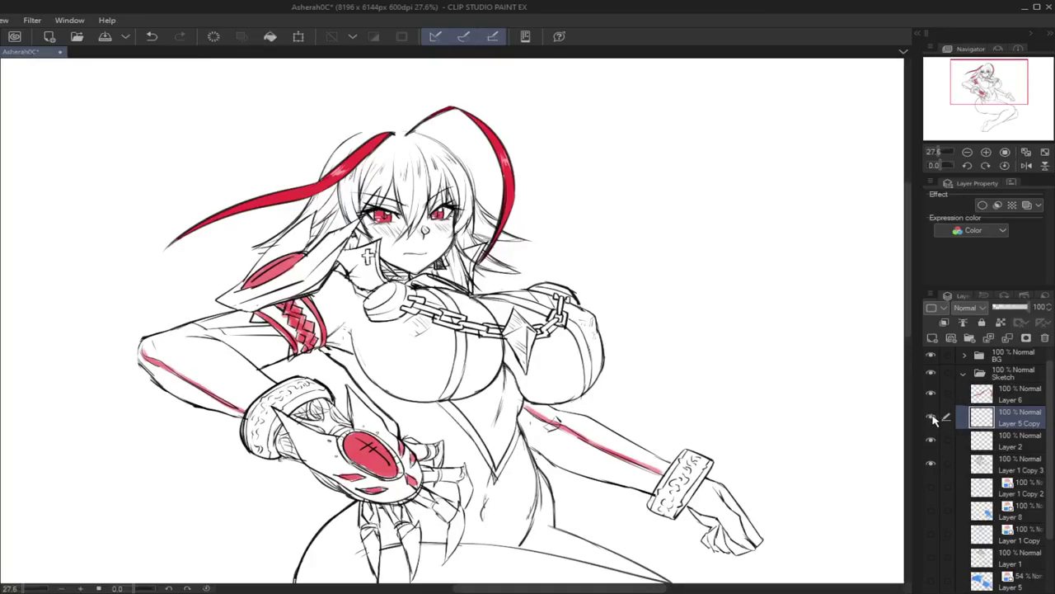
Step: Sketch the bodysuit's high-cut leg lines at both hips on Layer 5 Copy, undoing unwanted strokes
{"action": "left_click", "coordinate": [1026, 151]}
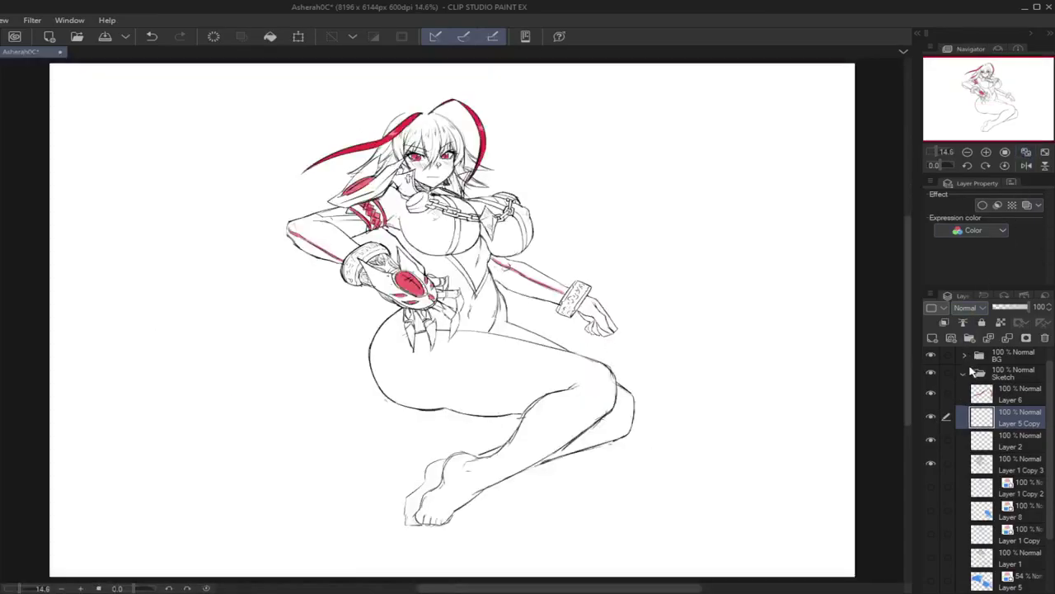
{"action": "left_click_drag", "start_coordinate": [1001, 83], "coordinate": [1004, 92]}
{"action": "left_click", "coordinate": [1026, 166]}
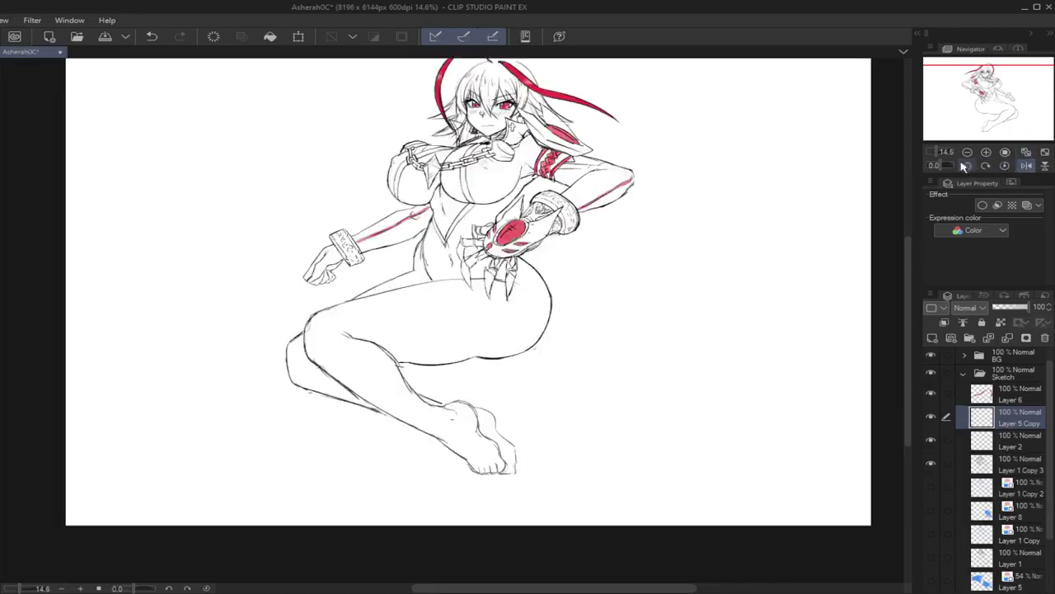
{"action": "left_click", "coordinate": [941, 153]}
{"action": "left_click_drag", "start_coordinate": [939, 152], "coordinate": [936, 152]}
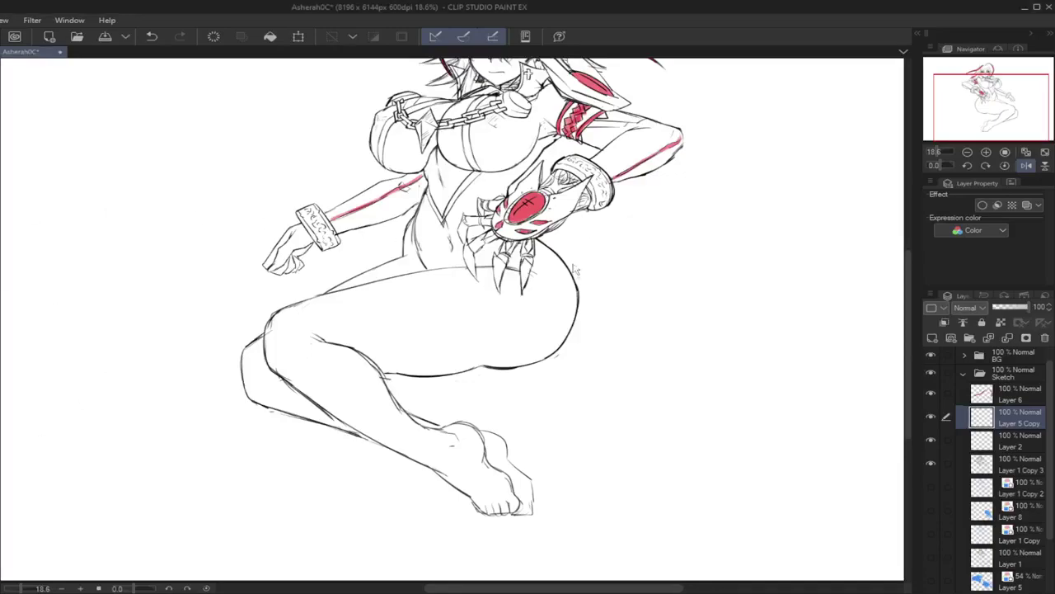
{"action": "mouse_move", "coordinate": [569, 269]}
{"action": "left_mouse_down"}
{"action": "mouse_move", "coordinate": [533, 267]}
{"action": "mouse_move", "coordinate": [534, 249]}
{"action": "mouse_move", "coordinate": [506, 266]}
{"action": "left_mouse_up"}
{"action": "mouse_move", "coordinate": [407, 228]}
{"action": "left_mouse_down"}
{"action": "mouse_move", "coordinate": [422, 259]}
{"action": "mouse_move", "coordinate": [415, 271]}
{"action": "left_mouse_up"}
{"action": "key", "text": "ctrl+z"}
{"action": "key", "text": "ctrl+z"}
{"action": "key", "text": "ctrl+z"}
{"action": "key", "text": "ctrl+z"}
{"action": "key", "text": "ctrl+z"}
{"action": "key", "text": "ctrl+z"}
{"action": "key", "text": "ctrl+z"}
{"action": "key", "text": "ctrl+z"}
{"action": "mouse_move", "coordinate": [422, 202]}
{"action": "left_mouse_down"}
{"action": "mouse_move", "coordinate": [416, 237]}
{"action": "mouse_move", "coordinate": [445, 257]}
{"action": "left_mouse_up"}
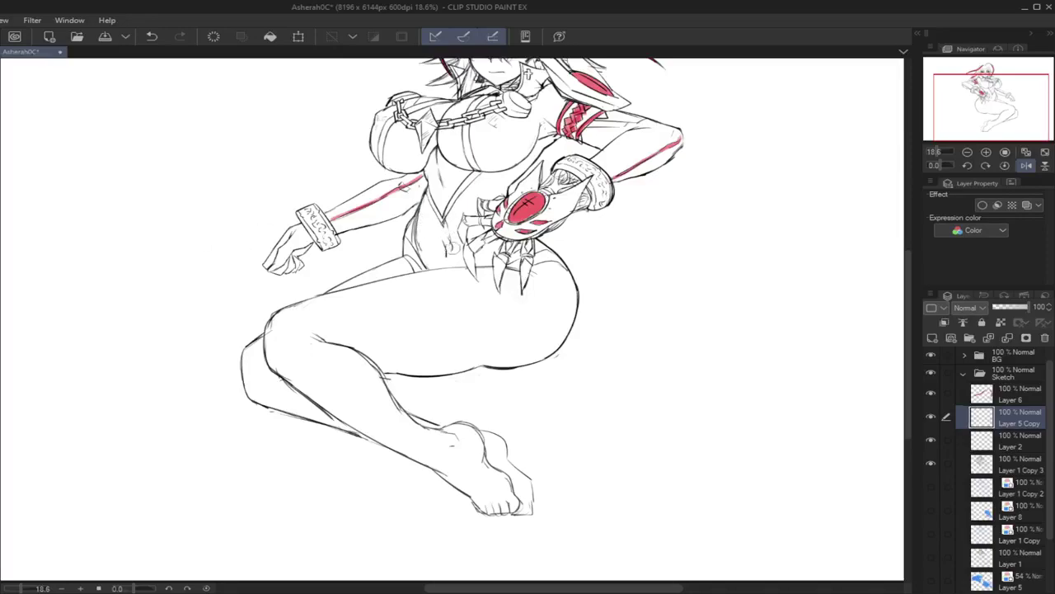
Step: Clean up the navel mark and the abdomen's side line on Layer 1 Copy 3, and make Layer 2 active
{"action": "left_click", "coordinate": [1001, 464]}
{"action": "left_click_drag", "start_coordinate": [452, 236], "coordinate": [453, 248]}
{"action": "left_click_drag", "start_coordinate": [421, 208], "coordinate": [421, 250]}
{"action": "key", "text": "ctrl+z"}
{"action": "left_click_drag", "start_coordinate": [418, 211], "coordinate": [424, 251]}
{"action": "left_click", "coordinate": [1000, 446]}
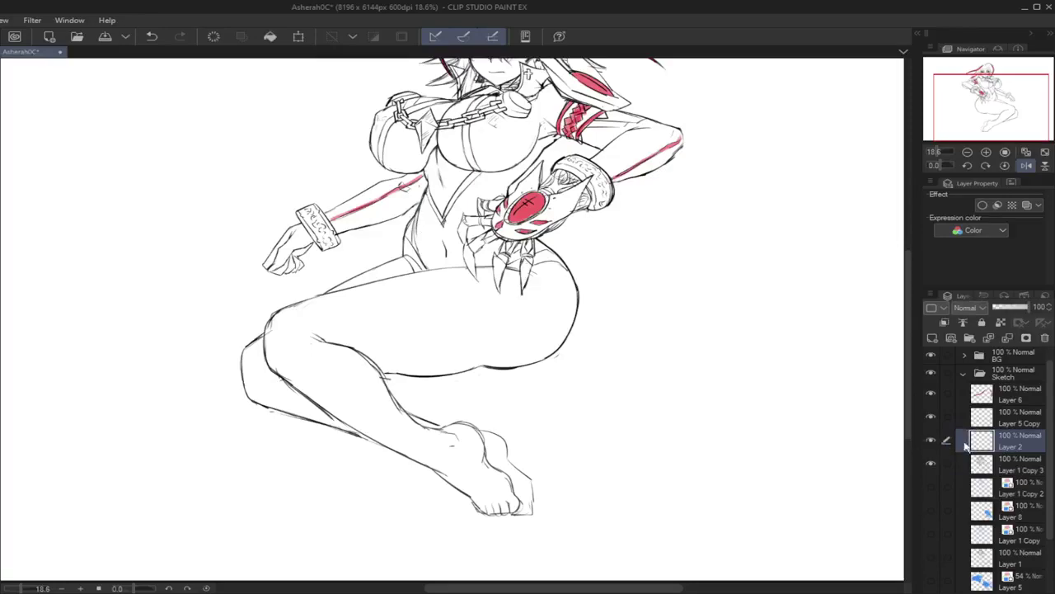
Step: Tint the sketch on Layer 1 Copy 3 blue with the layer color effect, then make Layer 5 Copy the drawing layer
{"action": "left_click", "coordinate": [981, 419]}
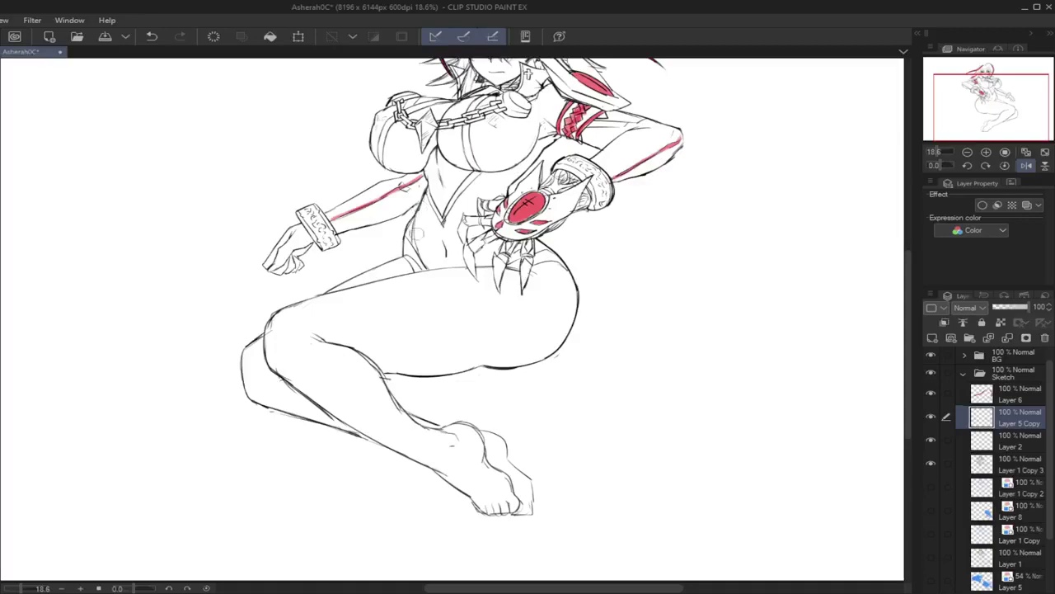
{"action": "left_click", "coordinate": [1025, 167]}
{"action": "mouse_move", "coordinate": [973, 106]}
{"action": "left_mouse_down"}
{"action": "mouse_move", "coordinate": [965, 99]}
{"action": "mouse_move", "coordinate": [980, 96]}
{"action": "left_mouse_up"}
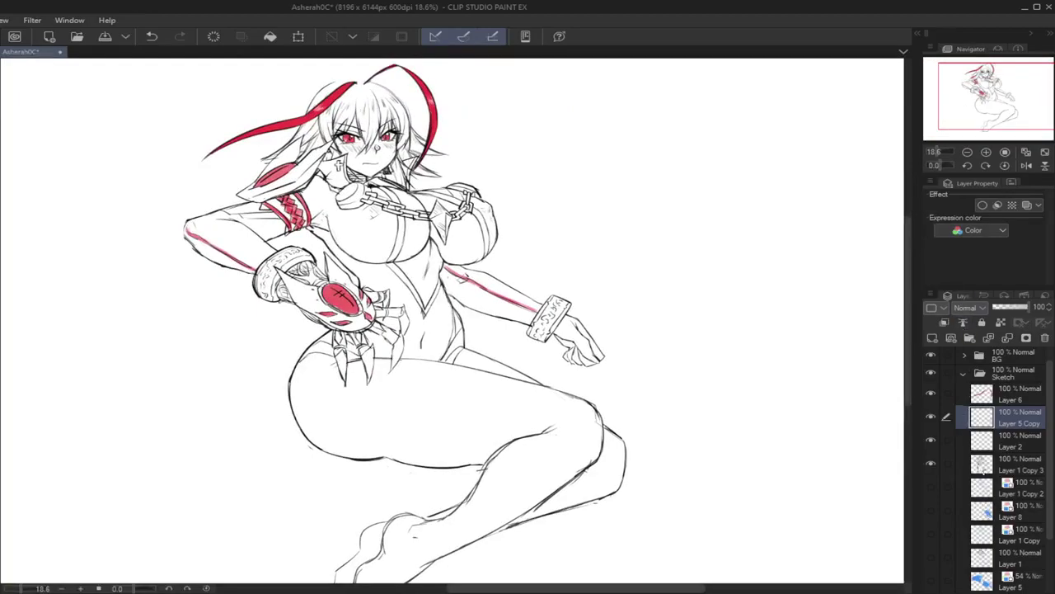
{"action": "left_click", "coordinate": [982, 466]}
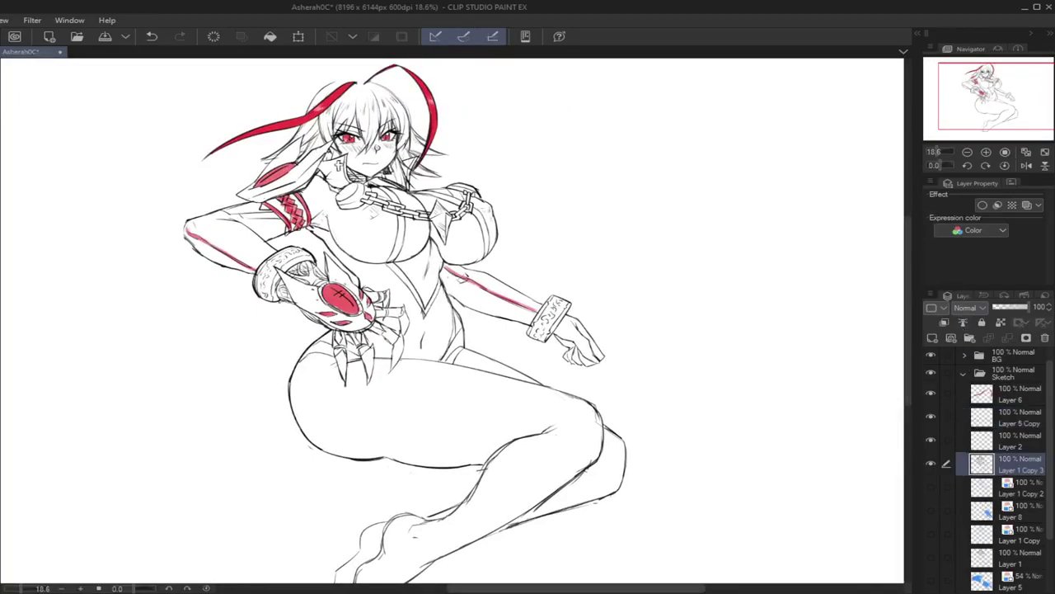
{"action": "left_click", "coordinate": [1014, 440]}
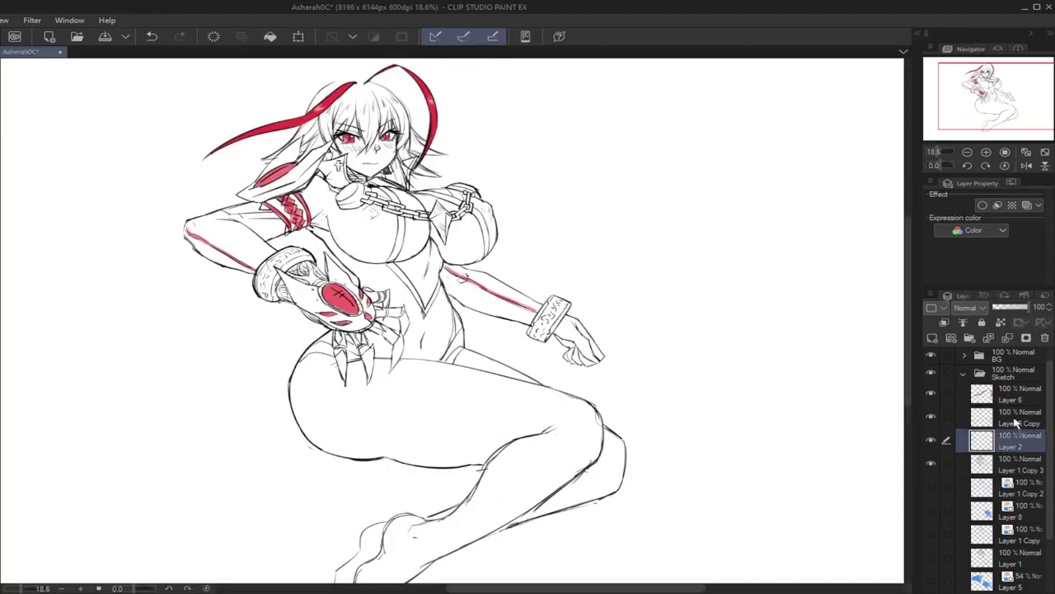
{"action": "left_click", "coordinate": [1017, 419]}
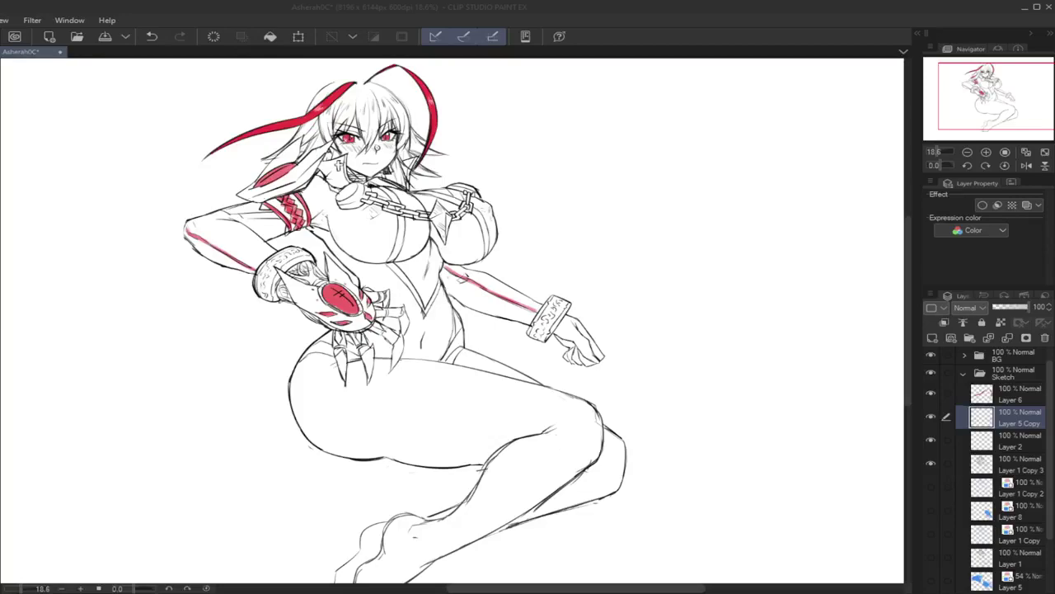
{"action": "left_click_drag", "start_coordinate": [462, 321], "coordinate": [484, 248]}
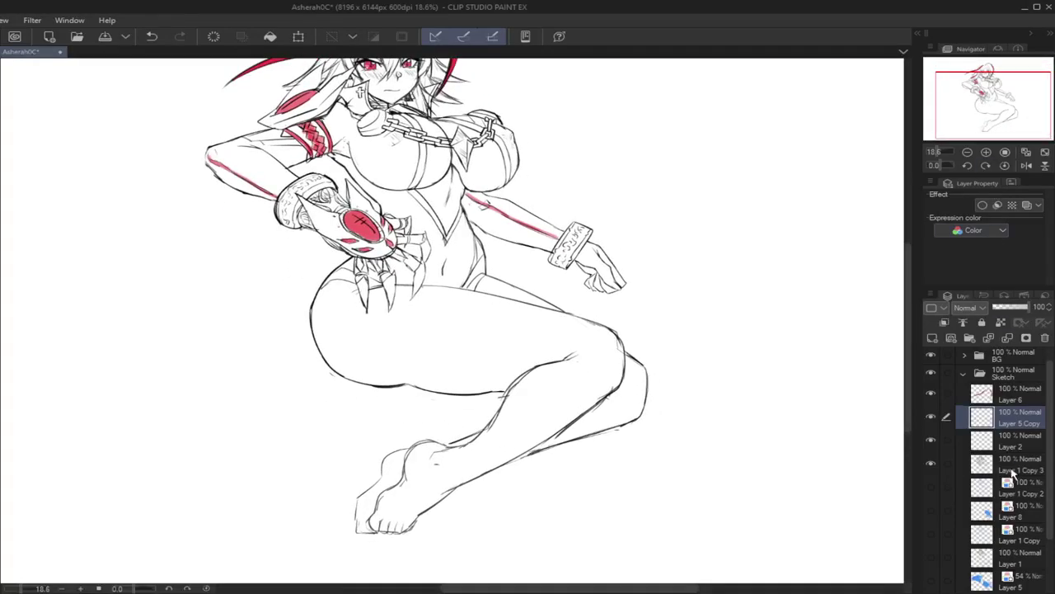
{"action": "left_click", "coordinate": [1012, 469]}
{"action": "left_click", "coordinate": [1027, 206]}
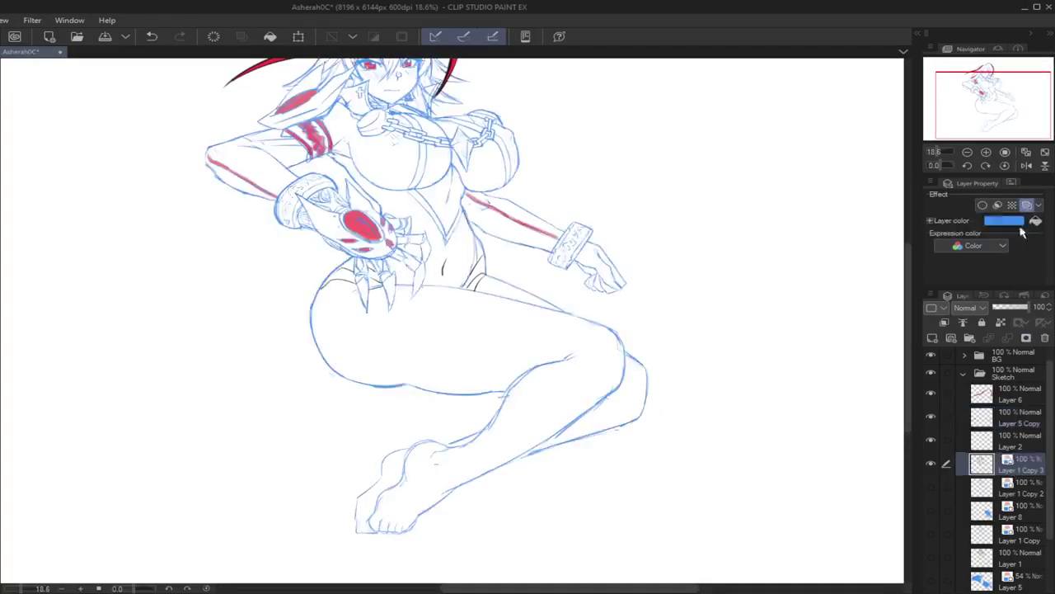
{"action": "left_click", "coordinate": [995, 445]}
{"action": "left_click", "coordinate": [947, 418]}
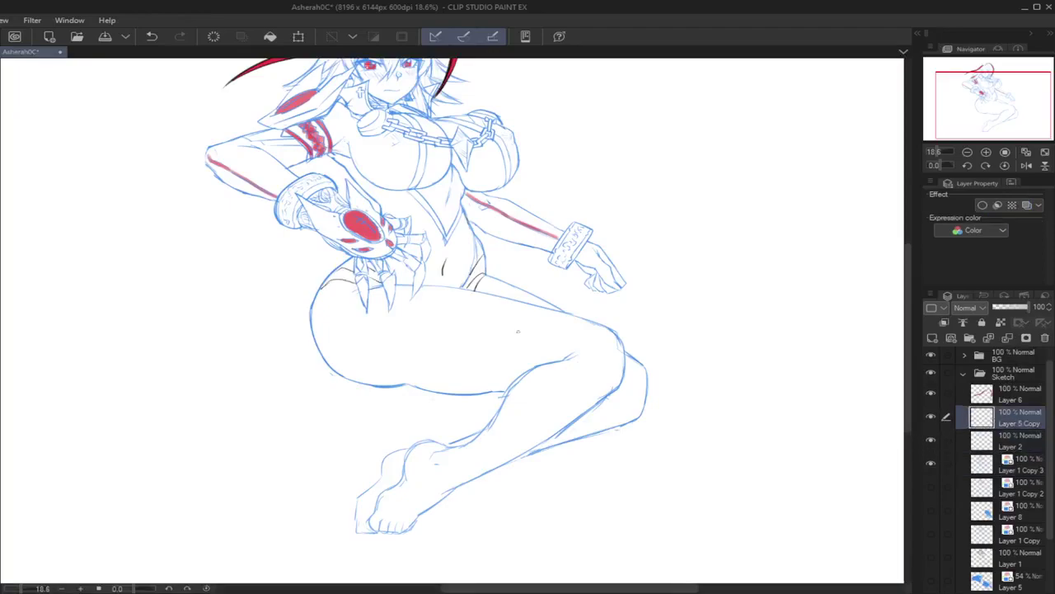
Step: Draw the double-lined lower edge of the hip garment, curving from the hip across the upper thigh
{"action": "left_click_drag", "start_coordinate": [1020, 121], "coordinate": [1024, 119]}
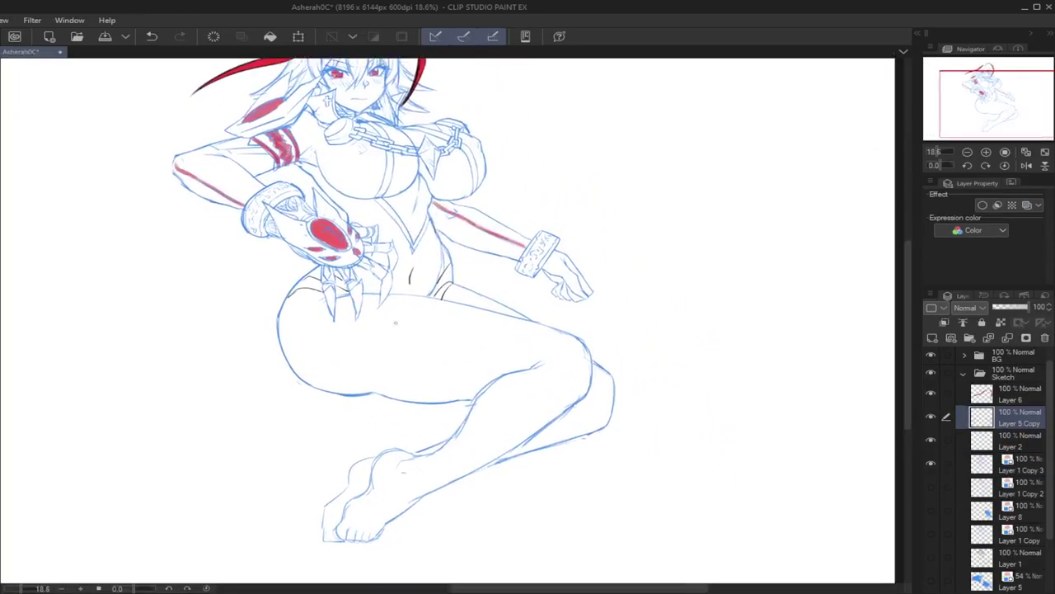
{"action": "mouse_move", "coordinate": [310, 290]}
{"action": "left_mouse_down"}
{"action": "mouse_move", "coordinate": [351, 327]}
{"action": "mouse_move", "coordinate": [466, 304]}
{"action": "left_mouse_up"}
{"action": "left_click_drag", "start_coordinate": [308, 289], "coordinate": [315, 332]}
{"action": "key", "text": "ctrl+z"}
{"action": "mouse_move", "coordinate": [309, 289]}
{"action": "left_mouse_down"}
{"action": "mouse_move", "coordinate": [316, 327]}
{"action": "mouse_move", "coordinate": [433, 314]}
{"action": "left_mouse_up"}
{"action": "key", "text": "ctrl+z"}
{"action": "mouse_move", "coordinate": [316, 326]}
{"action": "left_mouse_down"}
{"action": "mouse_move", "coordinate": [366, 330]}
{"action": "mouse_move", "coordinate": [477, 308]}
{"action": "left_mouse_up"}
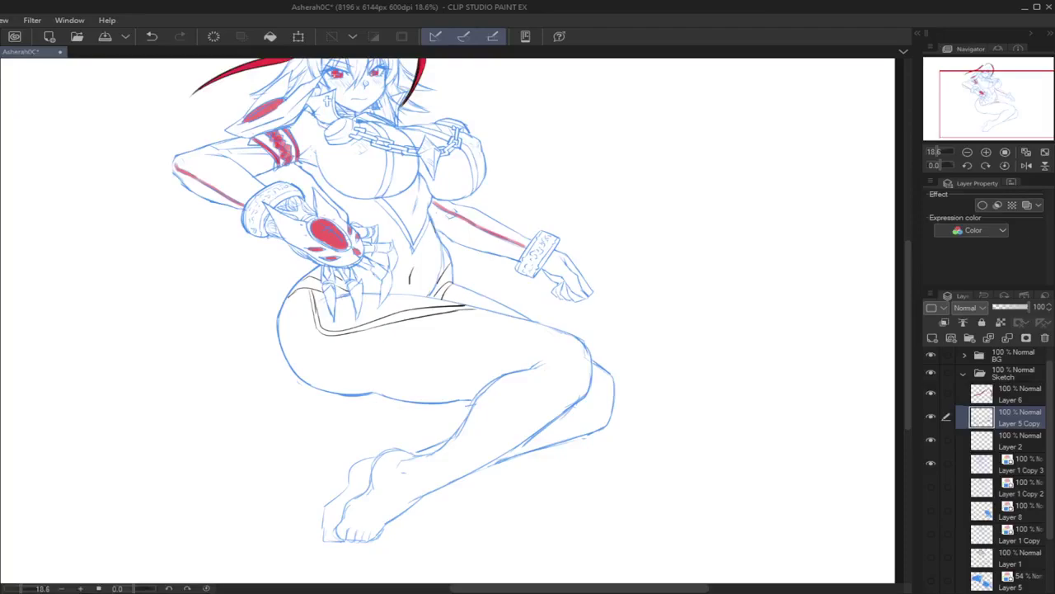
Step: Fill the hip band between the waist and its double-lined edge with crosshatched mesh lines
{"action": "mouse_move", "coordinate": [319, 291]}
{"action": "left_mouse_down"}
{"action": "mouse_move", "coordinate": [333, 325]}
{"action": "mouse_move", "coordinate": [428, 311]}
{"action": "left_mouse_up"}
{"action": "key", "text": "ctrl+z"}
{"action": "left_click", "coordinate": [1027, 165]}
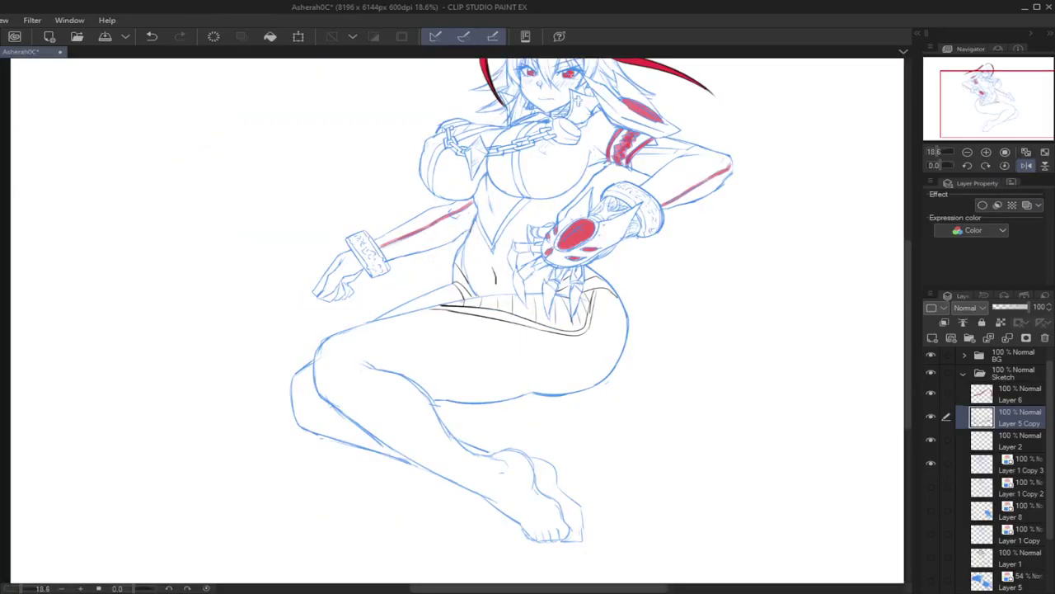
{"action": "mouse_move", "coordinate": [474, 297]}
{"action": "left_mouse_down"}
{"action": "mouse_move", "coordinate": [463, 307]}
{"action": "mouse_move", "coordinate": [555, 327]}
{"action": "mouse_move", "coordinate": [582, 317]}
{"action": "mouse_move", "coordinate": [569, 327]}
{"action": "left_mouse_up"}
{"action": "key", "text": "ctrl+z"}
{"action": "key", "text": "ctrl+z"}
{"action": "key", "text": "ctrl+z"}
{"action": "key", "text": "ctrl+z"}
{"action": "key", "text": "ctrl+z"}
{"action": "key", "text": "ctrl+z"}
{"action": "left_click_drag", "start_coordinate": [1001, 114], "coordinate": [989, 105]}
{"action": "mouse_move", "coordinate": [592, 328]}
{"action": "left_mouse_down"}
{"action": "mouse_move", "coordinate": [615, 351]}
{"action": "mouse_move", "coordinate": [596, 353]}
{"action": "mouse_move", "coordinate": [622, 371]}
{"action": "mouse_move", "coordinate": [620, 362]}
{"action": "mouse_move", "coordinate": [595, 378]}
{"action": "mouse_move", "coordinate": [611, 391]}
{"action": "mouse_move", "coordinate": [600, 404]}
{"action": "mouse_move", "coordinate": [624, 407]}
{"action": "left_mouse_up"}
{"action": "left_click_drag", "start_coordinate": [620, 401], "coordinate": [597, 418]}
{"action": "mouse_move", "coordinate": [573, 381]}
{"action": "left_mouse_down"}
{"action": "mouse_move", "coordinate": [531, 386]}
{"action": "mouse_move", "coordinate": [535, 393]}
{"action": "left_mouse_up"}
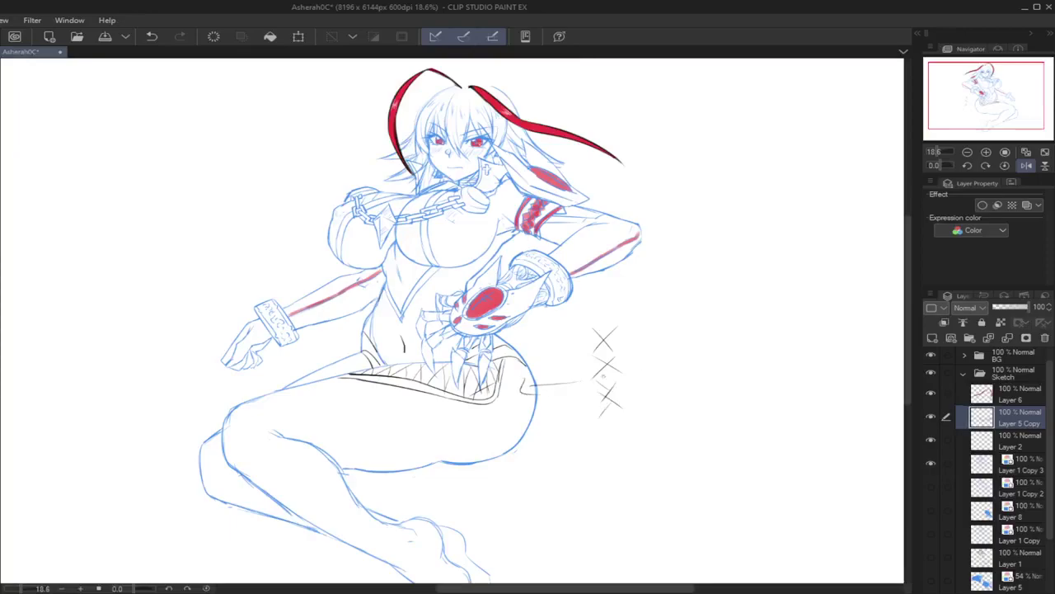
{"action": "key", "text": "ctrl+z"}
{"action": "key", "text": "ctrl+z"}
{"action": "key", "text": "ctrl+z"}
{"action": "key", "text": "ctrl+z"}
{"action": "key", "text": "ctrl+z"}
{"action": "key", "text": "ctrl+z"}
{"action": "key", "text": "ctrl+z"}
{"action": "key", "text": "ctrl+z"}
{"action": "key", "text": "ctrl+z"}
{"action": "key", "text": "ctrl+z"}
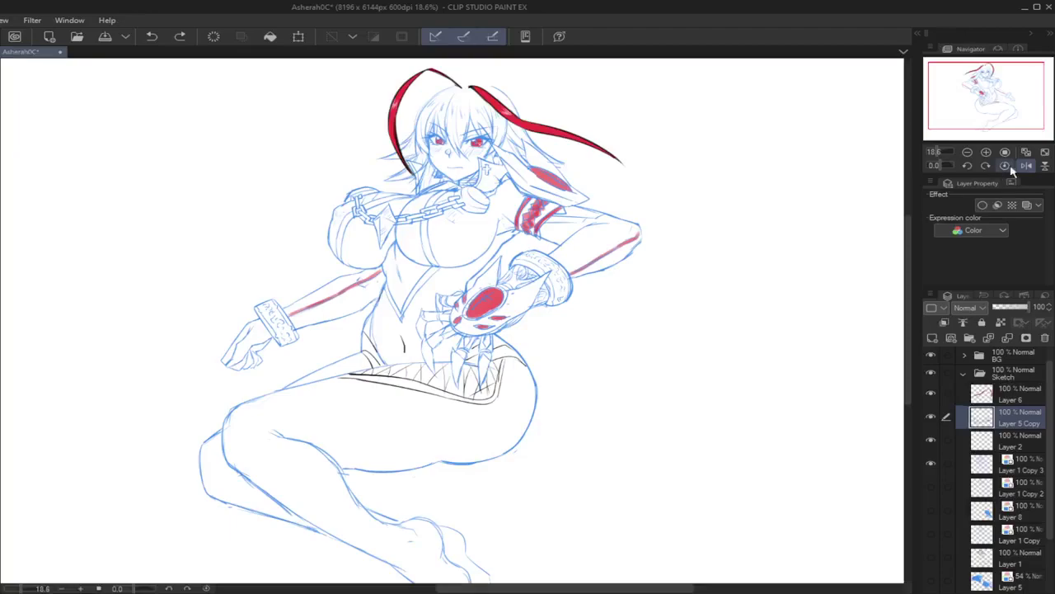
Step: Draw a curved strap line down the front of the near thigh and a second contour below the hip band
{"action": "left_click", "coordinate": [1026, 165]}
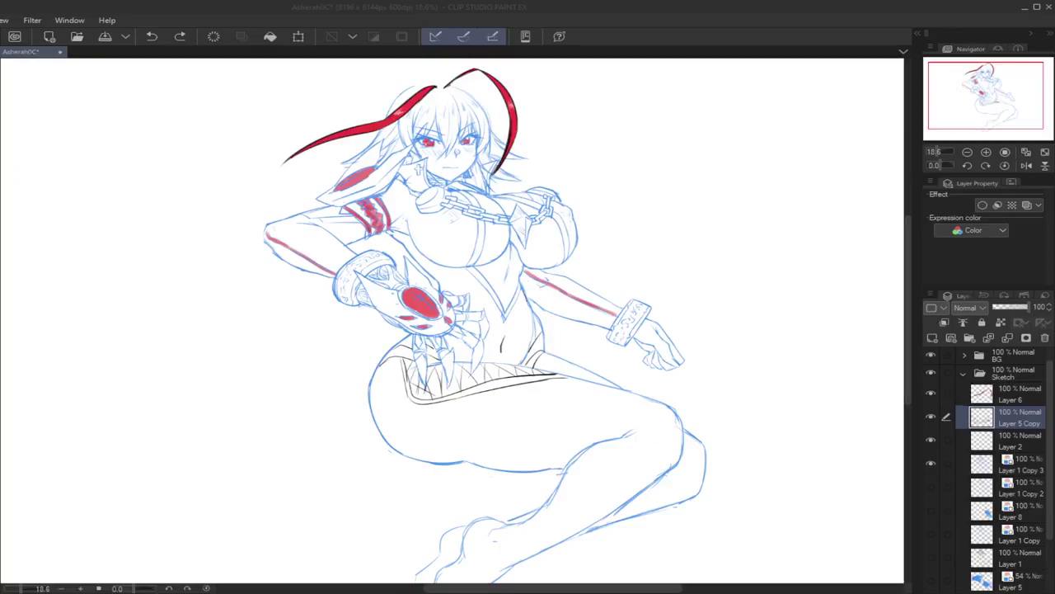
{"action": "left_click", "coordinate": [48, 553]}
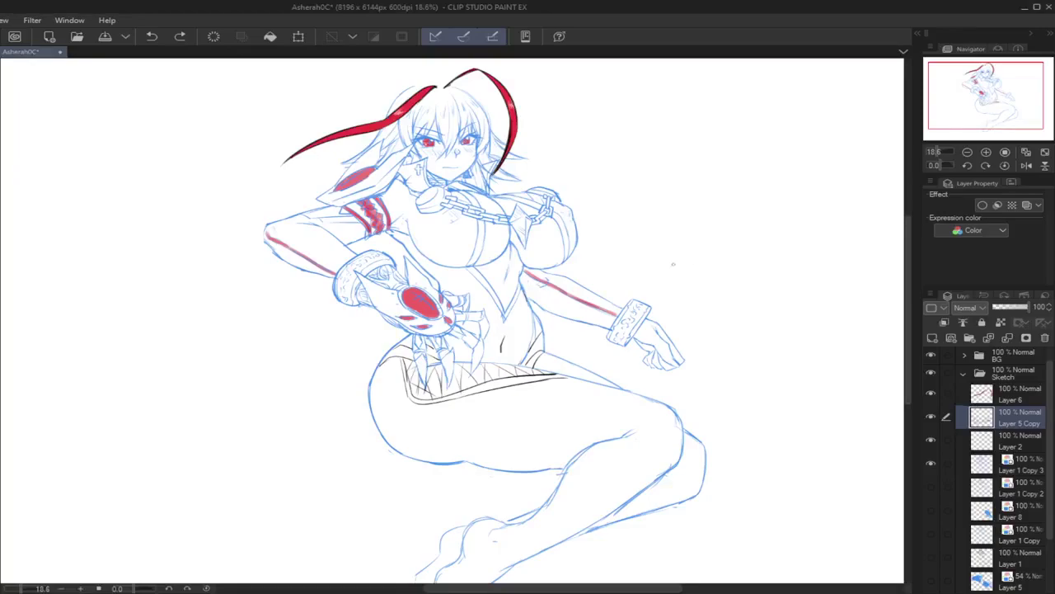
{"action": "left_click_drag", "start_coordinate": [555, 378], "coordinate": [526, 424]}
{"action": "left_click", "coordinate": [1026, 165]}
{"action": "mouse_move", "coordinate": [528, 366]}
{"action": "left_mouse_down"}
{"action": "mouse_move", "coordinate": [528, 389]}
{"action": "mouse_move", "coordinate": [482, 410]}
{"action": "left_mouse_up"}
{"action": "key", "text": "ctrl+z"}
{"action": "mouse_move", "coordinate": [522, 366]}
{"action": "left_mouse_down"}
{"action": "mouse_move", "coordinate": [510, 407]}
{"action": "mouse_move", "coordinate": [442, 412]}
{"action": "left_mouse_up"}
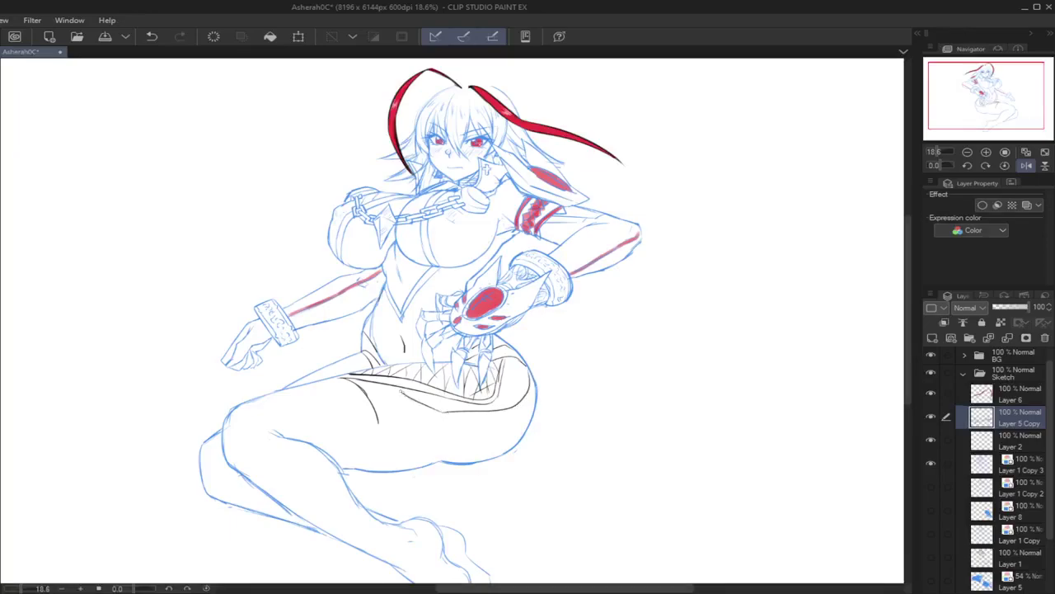
Step: Extend the thigh strap to the underside of the near thigh and draw the angular band wrapping around the hip
{"action": "left_click_drag", "start_coordinate": [378, 414], "coordinate": [358, 429]}
{"action": "key", "text": "ctrl+z"}
{"action": "mouse_move", "coordinate": [353, 428]}
{"action": "left_mouse_down"}
{"action": "mouse_move", "coordinate": [394, 438]}
{"action": "mouse_move", "coordinate": [381, 468]}
{"action": "mouse_move", "coordinate": [508, 412]}
{"action": "left_mouse_up"}
{"action": "key", "text": "ctrl+z"}
{"action": "key", "text": "ctrl+z"}
{"action": "left_click_drag", "start_coordinate": [536, 393], "coordinate": [520, 412]}
{"action": "key", "text": "ctrl+z"}
{"action": "mouse_move", "coordinate": [533, 386]}
{"action": "left_mouse_down"}
{"action": "mouse_move", "coordinate": [512, 414]}
{"action": "mouse_move", "coordinate": [407, 458]}
{"action": "left_mouse_up"}
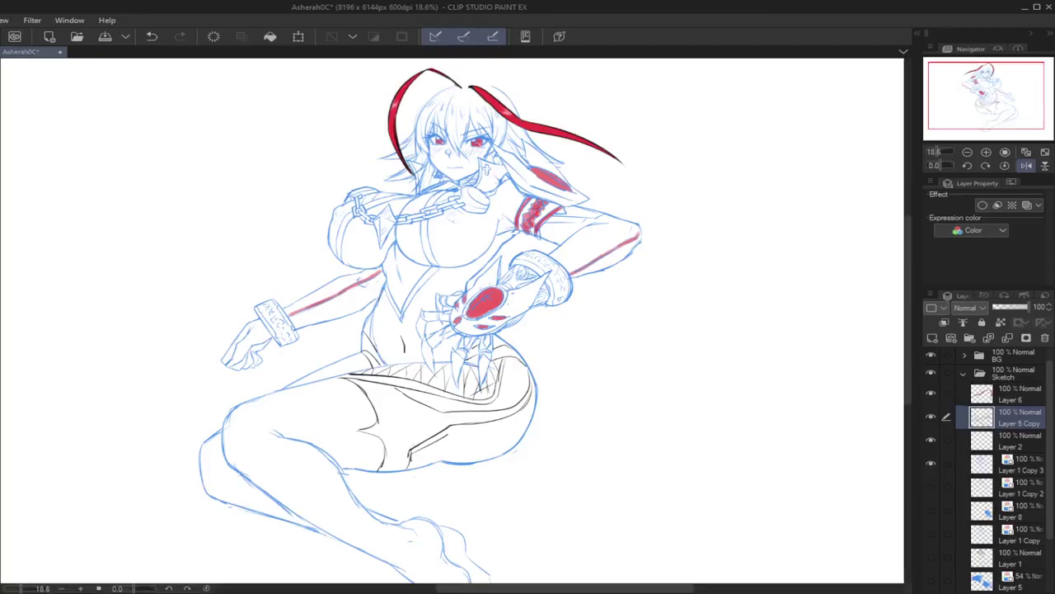
Step: Draw an almond-shaped ornament with a center line where the near thigh's straps meet
{"action": "left_click_drag", "start_coordinate": [464, 424], "coordinate": [446, 434]}
{"action": "mouse_move", "coordinate": [404, 392]}
{"action": "left_mouse_down"}
{"action": "mouse_move", "coordinate": [452, 411]}
{"action": "mouse_move", "coordinate": [381, 426]}
{"action": "mouse_move", "coordinate": [409, 436]}
{"action": "mouse_move", "coordinate": [442, 419]}
{"action": "mouse_move", "coordinate": [403, 437]}
{"action": "mouse_move", "coordinate": [381, 424]}
{"action": "mouse_move", "coordinate": [393, 428]}
{"action": "left_mouse_up"}
{"action": "key", "text": "ctrl+z"}
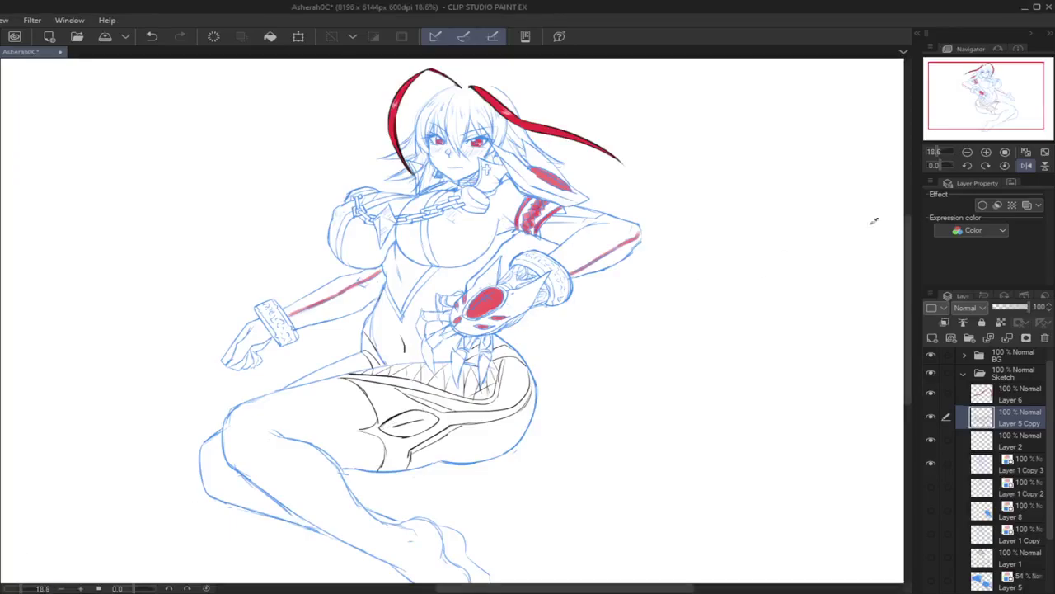
Step: Draw the sharp spike beside the almond ornament and the strap edge running down to the thigh's underside
{"action": "left_click", "coordinate": [1026, 165]}
{"action": "mouse_move", "coordinate": [512, 388]}
{"action": "left_mouse_down"}
{"action": "mouse_move", "coordinate": [496, 400]}
{"action": "mouse_move", "coordinate": [517, 412]}
{"action": "mouse_move", "coordinate": [516, 475]}
{"action": "left_mouse_up"}
{"action": "key", "text": "ctrl+z"}
{"action": "key", "text": "ctrl+z"}
{"action": "left_click_drag", "start_coordinate": [510, 437], "coordinate": [520, 471]}
{"action": "mouse_move", "coordinate": [535, 425]}
{"action": "left_mouse_down"}
{"action": "mouse_move", "coordinate": [549, 429]}
{"action": "mouse_move", "coordinate": [527, 440]}
{"action": "mouse_move", "coordinate": [526, 459]}
{"action": "left_mouse_up"}
{"action": "key", "text": "ctrl+z"}
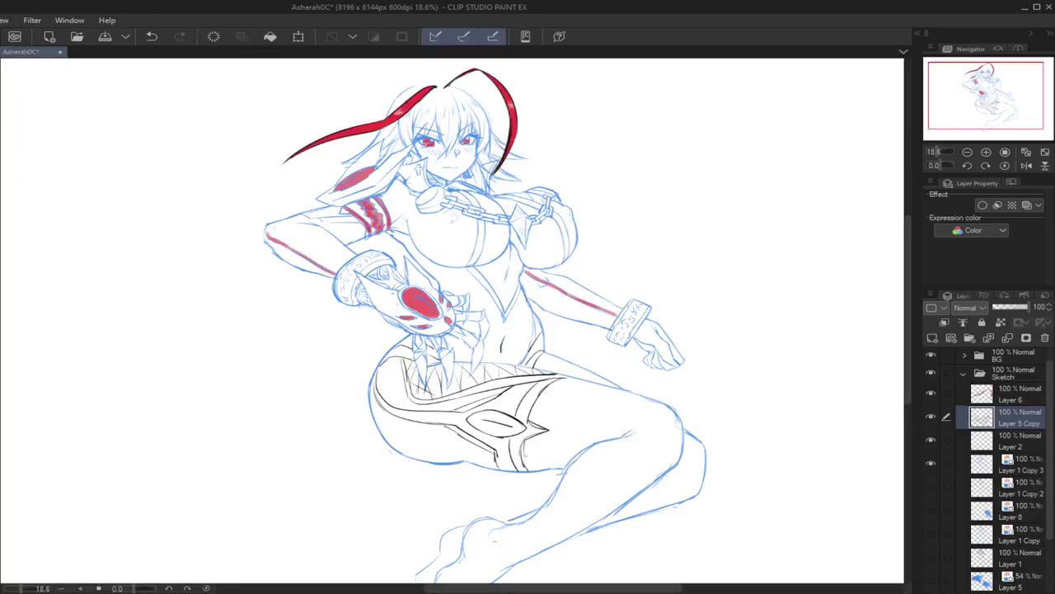
Step: Add inner contour lines to the near thigh's strap and crosshatch the mesh over the far hip
{"action": "mouse_move", "coordinate": [526, 382]}
{"action": "left_mouse_down"}
{"action": "mouse_move", "coordinate": [501, 412]}
{"action": "mouse_move", "coordinate": [505, 470]}
{"action": "left_mouse_up"}
{"action": "mouse_move", "coordinate": [559, 357]}
{"action": "left_mouse_down"}
{"action": "mouse_move", "coordinate": [546, 369]}
{"action": "mouse_move", "coordinate": [555, 370]}
{"action": "left_mouse_up"}
{"action": "mouse_move", "coordinate": [576, 364]}
{"action": "left_mouse_down"}
{"action": "mouse_move", "coordinate": [564, 375]}
{"action": "mouse_move", "coordinate": [548, 358]}
{"action": "mouse_move", "coordinate": [566, 371]}
{"action": "left_mouse_up"}
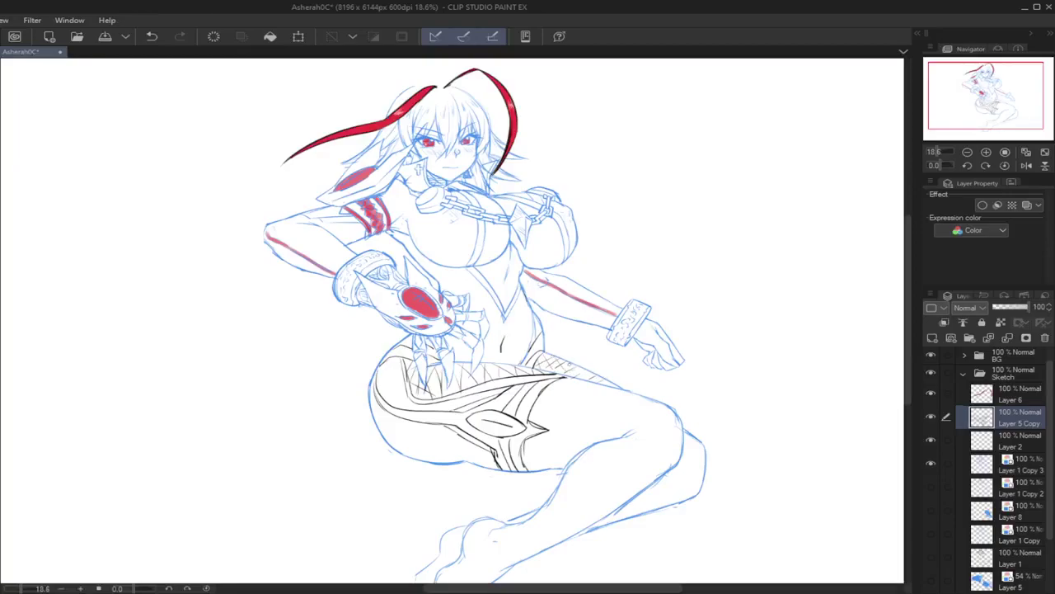
Step: Draw the angled guard bands around the near knee, running along the thigh and across below the kneecap
{"action": "left_click", "coordinate": [1026, 164]}
{"action": "left_click_drag", "start_coordinate": [988, 105], "coordinate": [984, 112]}
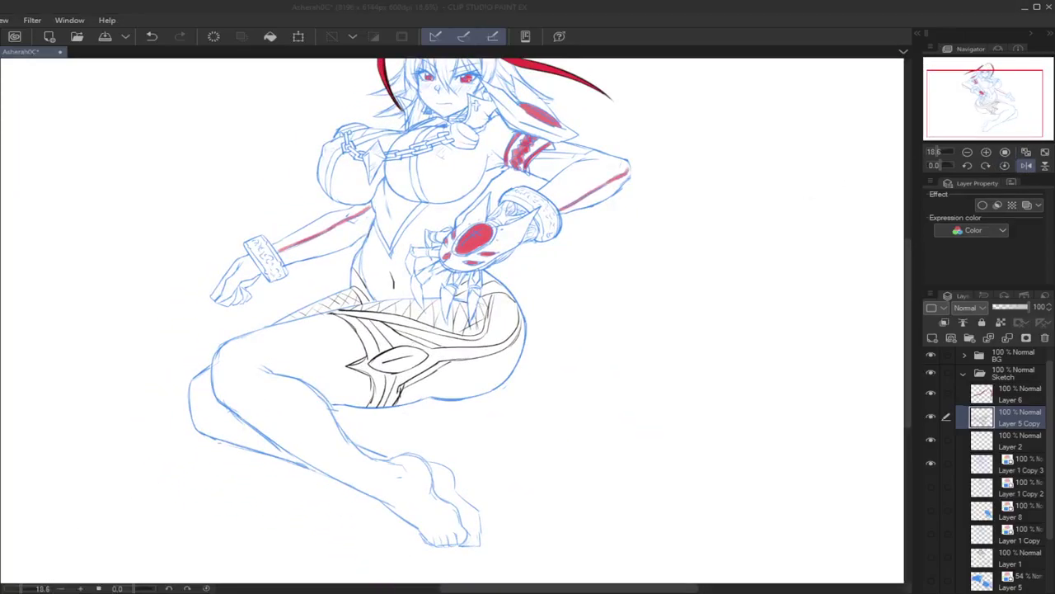
{"action": "left_click", "coordinate": [344, 338]}
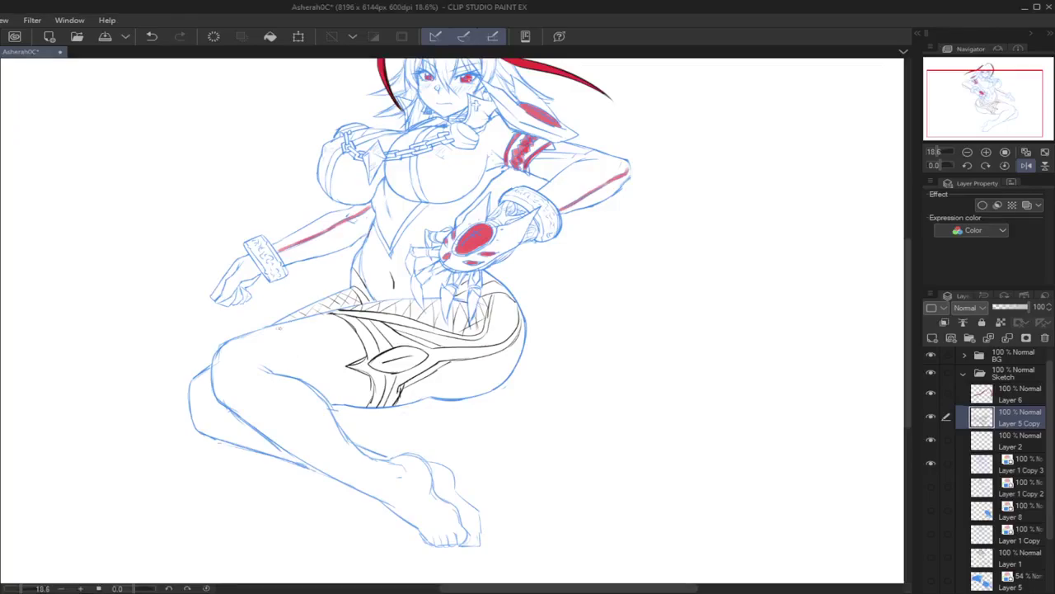
{"action": "left_click_drag", "start_coordinate": [257, 332], "coordinate": [212, 367]}
{"action": "key", "text": "ctrl+z"}
{"action": "key", "text": "ctrl+z"}
{"action": "key", "text": "ctrl+z"}
{"action": "mouse_move", "coordinate": [269, 328]}
{"action": "left_mouse_down"}
{"action": "mouse_move", "coordinate": [234, 350]}
{"action": "mouse_move", "coordinate": [229, 369]}
{"action": "mouse_move", "coordinate": [247, 335]}
{"action": "mouse_move", "coordinate": [285, 375]}
{"action": "mouse_move", "coordinate": [233, 365]}
{"action": "mouse_move", "coordinate": [232, 375]}
{"action": "mouse_move", "coordinate": [280, 387]}
{"action": "left_mouse_up"}
{"action": "key", "text": "ctrl+z"}
{"action": "mouse_move", "coordinate": [272, 383]}
{"action": "left_mouse_down"}
{"action": "mouse_move", "coordinate": [278, 393]}
{"action": "mouse_move", "coordinate": [233, 385]}
{"action": "mouse_move", "coordinate": [307, 383]}
{"action": "left_mouse_up"}
{"action": "key", "text": "ctrl+z"}
{"action": "key", "text": "ctrl+z"}
{"action": "key", "text": "ctrl+z"}
Step: Draw the matching guard lines on the far knee and the small joining detail at the near knee
{"action": "mouse_move", "coordinate": [232, 365]}
{"action": "left_mouse_down"}
{"action": "mouse_move", "coordinate": [236, 376]}
{"action": "mouse_move", "coordinate": [200, 407]}
{"action": "mouse_move", "coordinate": [212, 380]}
{"action": "mouse_move", "coordinate": [210, 408]}
{"action": "mouse_move", "coordinate": [234, 414]}
{"action": "mouse_move", "coordinate": [195, 424]}
{"action": "mouse_move", "coordinate": [191, 414]}
{"action": "left_mouse_up"}
{"action": "key", "text": "ctrl+z"}
{"action": "key", "text": "ctrl+z"}
{"action": "key", "text": "ctrl+z"}
{"action": "key", "text": "ctrl+z"}
{"action": "key", "text": "ctrl+z"}
{"action": "mouse_move", "coordinate": [216, 370]}
{"action": "left_mouse_down"}
{"action": "mouse_move", "coordinate": [212, 385]}
{"action": "mouse_move", "coordinate": [257, 384]}
{"action": "mouse_move", "coordinate": [228, 383]}
{"action": "left_mouse_up"}
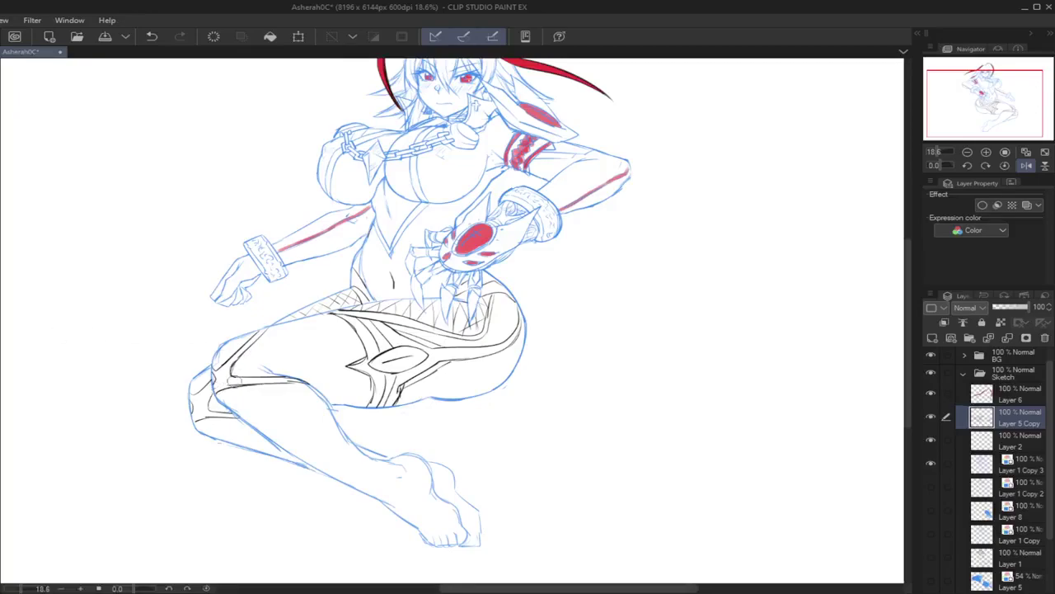
Step: Draw two small ovals along the near shin and trace the back outline of the near calf
{"action": "left_click", "coordinate": [1026, 164]}
{"action": "left_click_drag", "start_coordinate": [979, 107], "coordinate": [997, 110]}
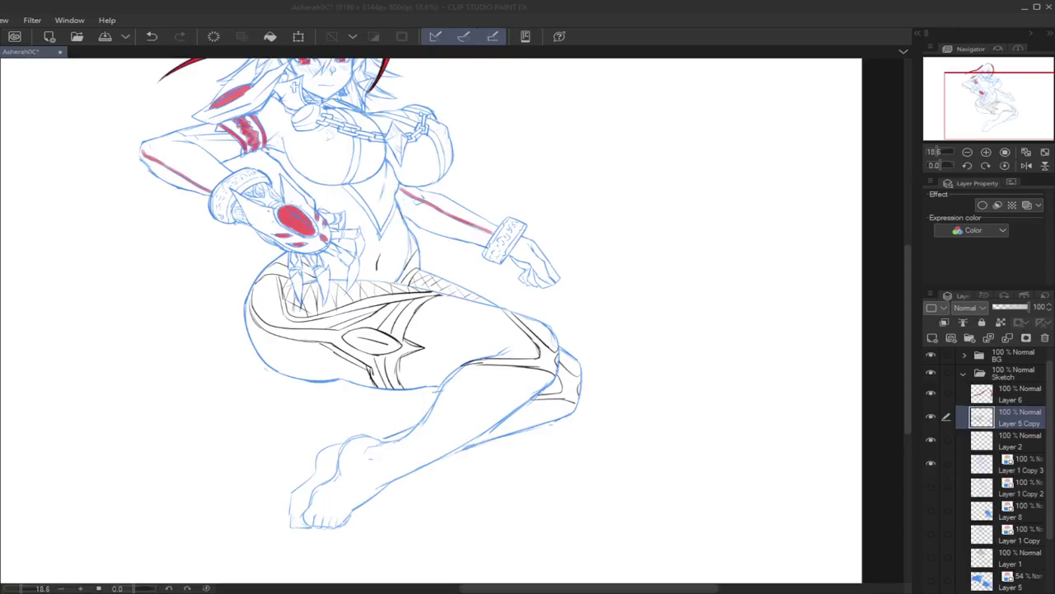
{"action": "left_click", "coordinate": [487, 331]}
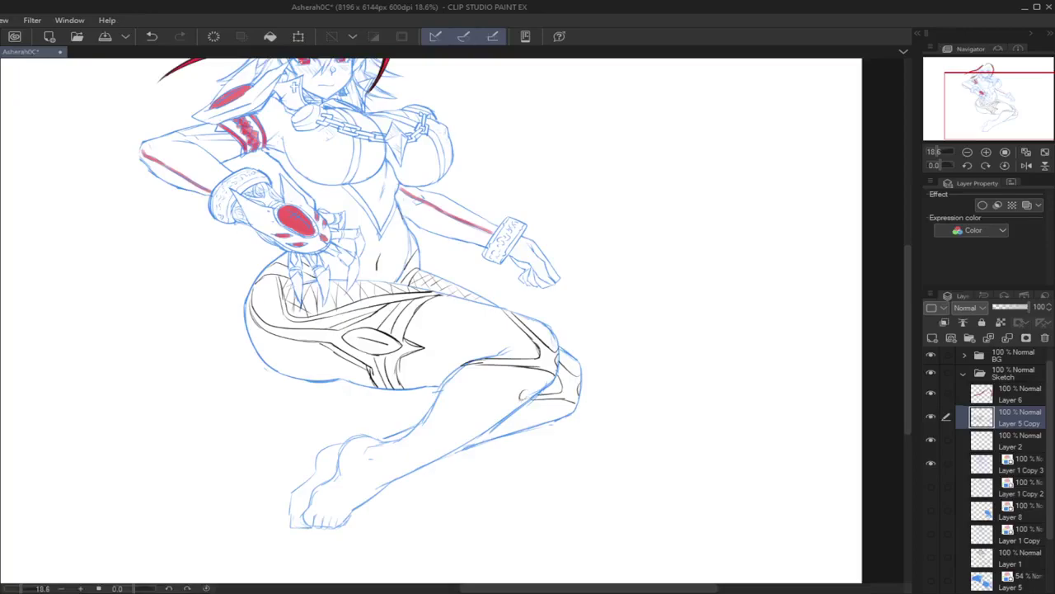
{"action": "key", "text": "ctrl+z"}
{"action": "mouse_move", "coordinate": [526, 387]}
{"action": "left_mouse_down"}
{"action": "mouse_move", "coordinate": [529, 396]}
{"action": "mouse_move", "coordinate": [479, 431]}
{"action": "mouse_move", "coordinate": [484, 422]}
{"action": "left_mouse_up"}
{"action": "key", "text": "ctrl+z"}
{"action": "left_click_drag", "start_coordinate": [467, 363], "coordinate": [396, 450]}
{"action": "key", "text": "ctrl+z"}
{"action": "key", "text": "ctrl+z"}
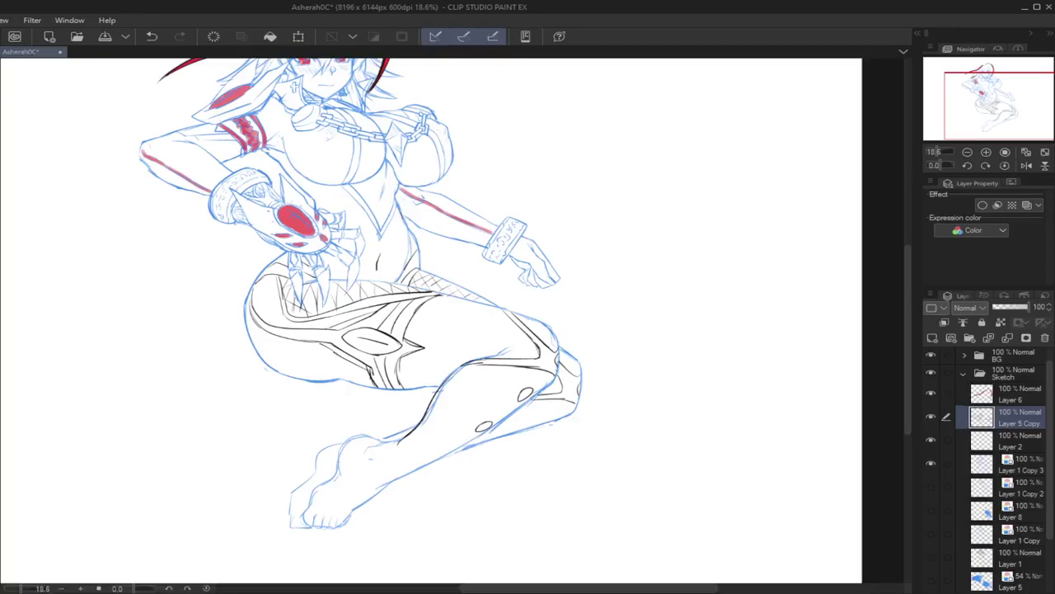
Step: Draw the near shoe's outline from the ankle around the heel and down the foot
{"action": "mouse_move", "coordinate": [399, 442]}
{"action": "left_mouse_down"}
{"action": "mouse_move", "coordinate": [435, 459]}
{"action": "mouse_move", "coordinate": [401, 455]}
{"action": "mouse_move", "coordinate": [430, 460]}
{"action": "mouse_move", "coordinate": [409, 467]}
{"action": "mouse_move", "coordinate": [424, 463]}
{"action": "mouse_move", "coordinate": [401, 440]}
{"action": "mouse_move", "coordinate": [334, 437]}
{"action": "mouse_move", "coordinate": [358, 437]}
{"action": "mouse_move", "coordinate": [339, 445]}
{"action": "mouse_move", "coordinate": [340, 433]}
{"action": "mouse_move", "coordinate": [328, 480]}
{"action": "mouse_move", "coordinate": [254, 513]}
{"action": "mouse_move", "coordinate": [329, 517]}
{"action": "left_mouse_up"}
{"action": "key", "text": "ctrl+z"}
{"action": "key", "text": "ctrl+z"}
{"action": "key", "text": "ctrl+z"}
{"action": "key", "text": "ctrl+z"}
{"action": "key", "text": "ctrl+z"}
{"action": "key", "text": "ctrl+z"}
{"action": "key", "text": "ctrl+z"}
{"action": "key", "text": "ctrl+z"}
Step: Draw the near shoe's long blocky end and flat base, closing the outline up to the ankle
{"action": "left_click_drag", "start_coordinate": [256, 513], "coordinate": [332, 525]}
{"action": "key", "text": "ctrl+z"}
{"action": "mouse_move", "coordinate": [254, 514]}
{"action": "left_mouse_down"}
{"action": "mouse_move", "coordinate": [329, 532]}
{"action": "mouse_move", "coordinate": [412, 467]}
{"action": "mouse_move", "coordinate": [366, 499]}
{"action": "left_mouse_up"}
{"action": "key", "text": "ctrl+z"}
{"action": "key", "text": "ctrl+z"}
{"action": "left_click_drag", "start_coordinate": [423, 466], "coordinate": [366, 500]}
{"action": "left_click_drag", "start_coordinate": [340, 424], "coordinate": [343, 443]}
{"action": "key", "text": "ctrl+z"}
{"action": "key", "text": "ctrl+z"}
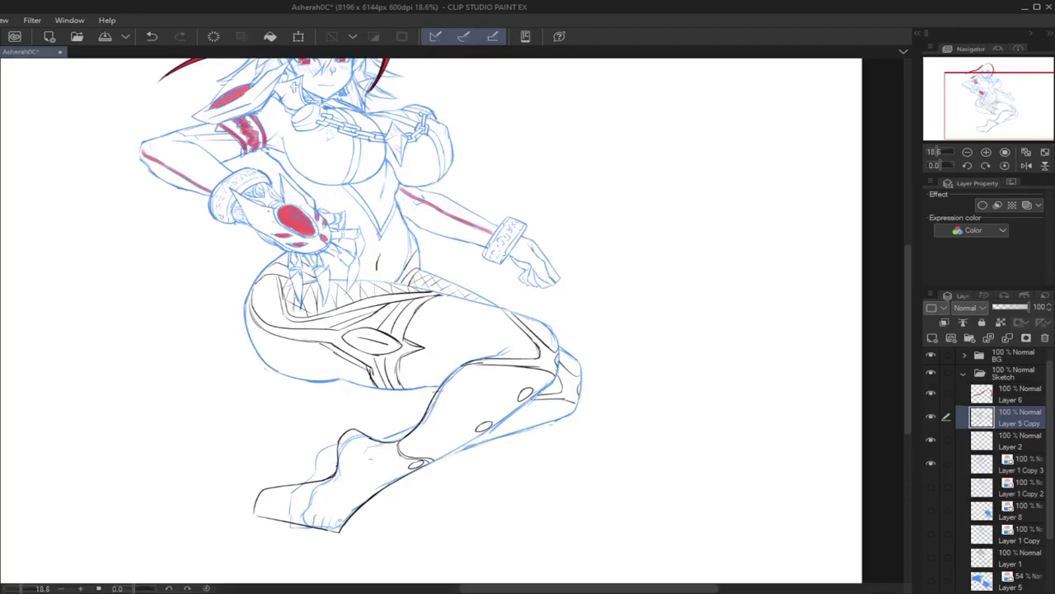
Step: Add a sharp tip to the near shoe's base and draw the inner contour and panel lines along the shoe
{"action": "left_click_drag", "start_coordinate": [350, 514], "coordinate": [348, 529]}
{"action": "mouse_move", "coordinate": [371, 439]}
{"action": "left_mouse_down"}
{"action": "mouse_move", "coordinate": [352, 445]}
{"action": "mouse_move", "coordinate": [322, 524]}
{"action": "left_mouse_up"}
{"action": "key", "text": "ctrl+z"}
{"action": "key", "text": "ctrl+z"}
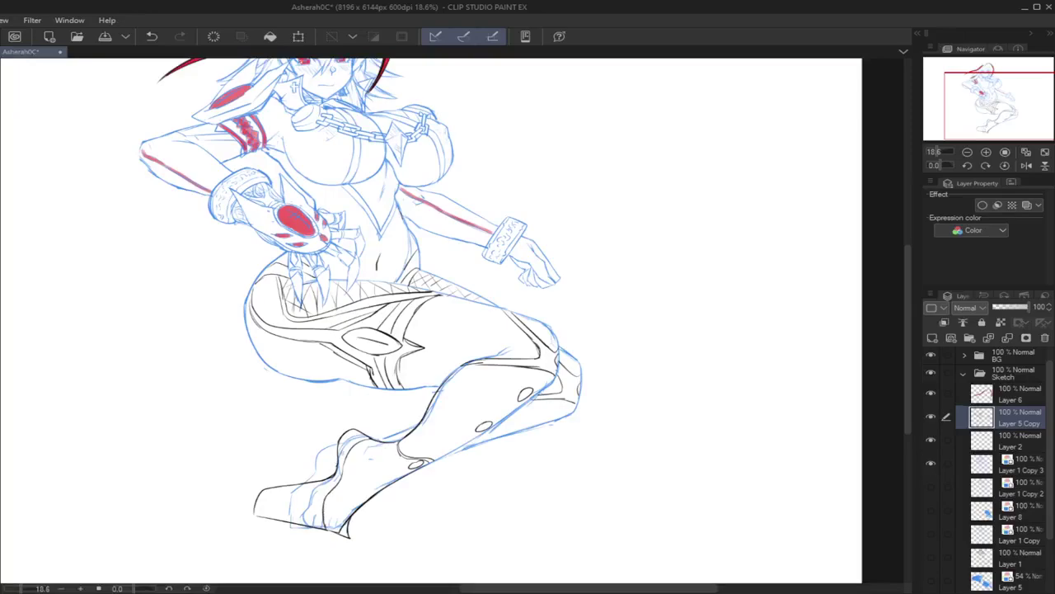
{"action": "mouse_move", "coordinate": [345, 432]}
{"action": "left_mouse_down"}
{"action": "mouse_move", "coordinate": [359, 440]}
{"action": "mouse_move", "coordinate": [337, 475]}
{"action": "mouse_move", "coordinate": [262, 496]}
{"action": "mouse_move", "coordinate": [325, 515]}
{"action": "left_mouse_up"}
{"action": "left_click_drag", "start_coordinate": [257, 511], "coordinate": [323, 527]}
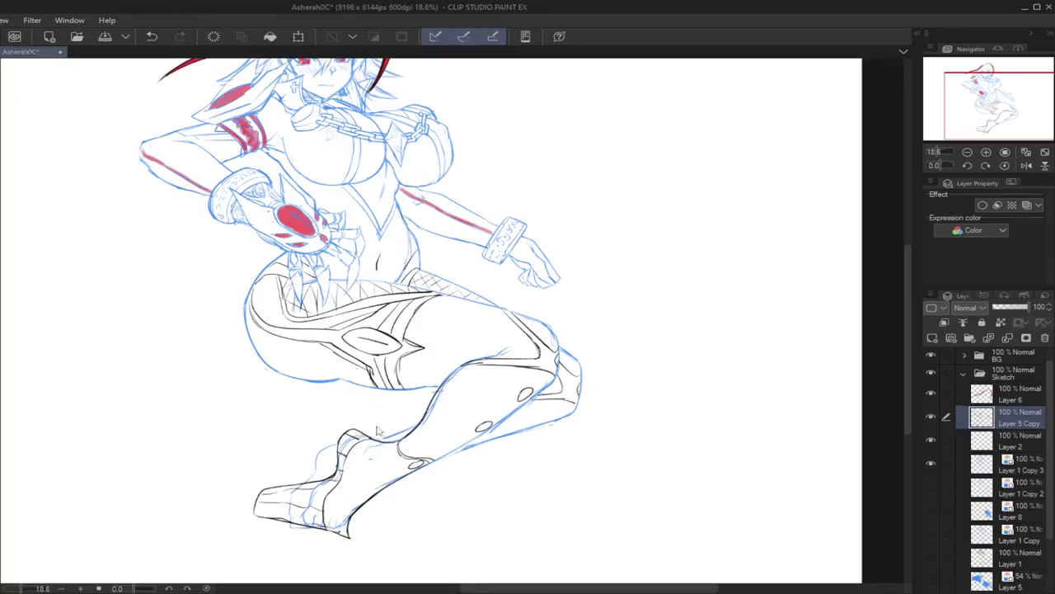
Step: Draw two small ovals along the far shin
{"action": "mouse_move", "coordinate": [545, 417]}
{"action": "left_mouse_down"}
{"action": "mouse_move", "coordinate": [528, 423]}
{"action": "mouse_move", "coordinate": [545, 420]}
{"action": "left_mouse_up"}
{"action": "key", "text": "ctrl+z"}
{"action": "mouse_move", "coordinate": [489, 438]}
{"action": "left_mouse_down"}
{"action": "mouse_move", "coordinate": [477, 444]}
{"action": "mouse_move", "coordinate": [494, 438]}
{"action": "left_mouse_up"}
{"action": "key", "text": "ctrl+z"}
{"action": "key", "text": "ctrl+z"}
{"action": "key", "text": "ctrl+z"}
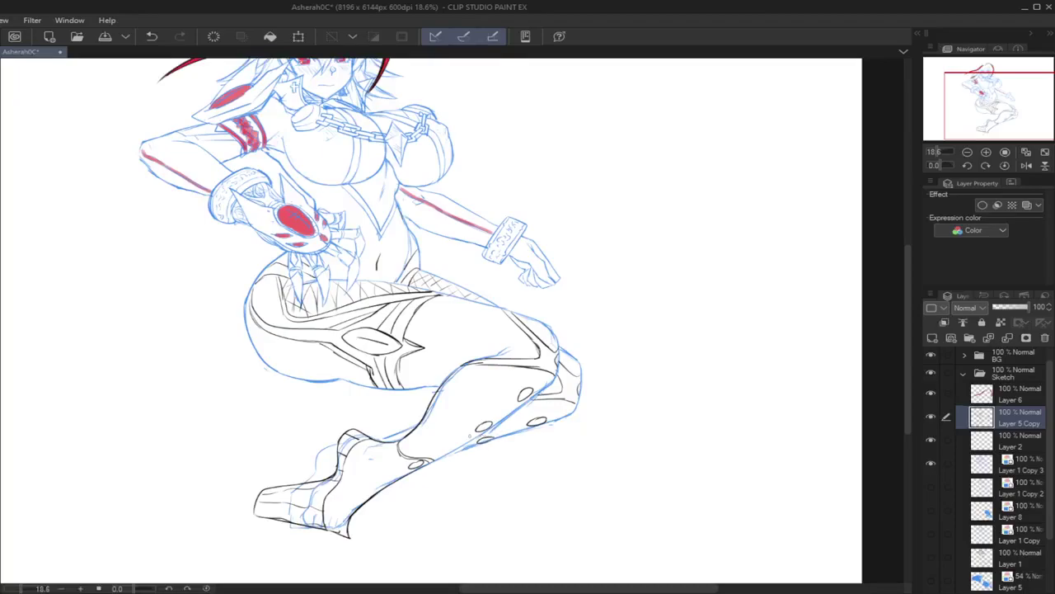
Step: Draw the heel and ankle outline of the far shoe behind the near foot
{"action": "mouse_move", "coordinate": [416, 423]}
{"action": "left_mouse_down"}
{"action": "mouse_move", "coordinate": [387, 436]}
{"action": "mouse_move", "coordinate": [359, 431]}
{"action": "mouse_move", "coordinate": [311, 482]}
{"action": "left_mouse_up"}
{"action": "key", "text": "ctrl+z"}
{"action": "key", "text": "ctrl+z"}
{"action": "key", "text": "ctrl+z"}
{"action": "key", "text": "ctrl+z"}
{"action": "key", "text": "ctrl+z"}
{"action": "key", "text": "ctrl+z"}
{"action": "key", "text": "ctrl+z"}
{"action": "key", "text": "ctrl+z"}
{"action": "left_click_drag", "start_coordinate": [415, 426], "coordinate": [325, 447]}
{"action": "key", "text": "ctrl+z"}
{"action": "key", "text": "ctrl+z"}
{"action": "mouse_move", "coordinate": [340, 442]}
{"action": "left_mouse_down"}
{"action": "mouse_move", "coordinate": [313, 452]}
{"action": "mouse_move", "coordinate": [311, 467]}
{"action": "mouse_move", "coordinate": [328, 460]}
{"action": "mouse_move", "coordinate": [321, 478]}
{"action": "left_mouse_up"}
{"action": "key", "text": "ctrl+z"}
Step: Draw the far shoe's blocky end and flat base beneath the near shoe, with its inner detail lines
{"action": "mouse_move", "coordinate": [300, 484]}
{"action": "left_mouse_down"}
{"action": "mouse_move", "coordinate": [228, 508]}
{"action": "mouse_move", "coordinate": [229, 526]}
{"action": "mouse_move", "coordinate": [330, 539]}
{"action": "left_mouse_up"}
{"action": "key", "text": "ctrl+z"}
{"action": "left_click_drag", "start_coordinate": [231, 509], "coordinate": [241, 536]}
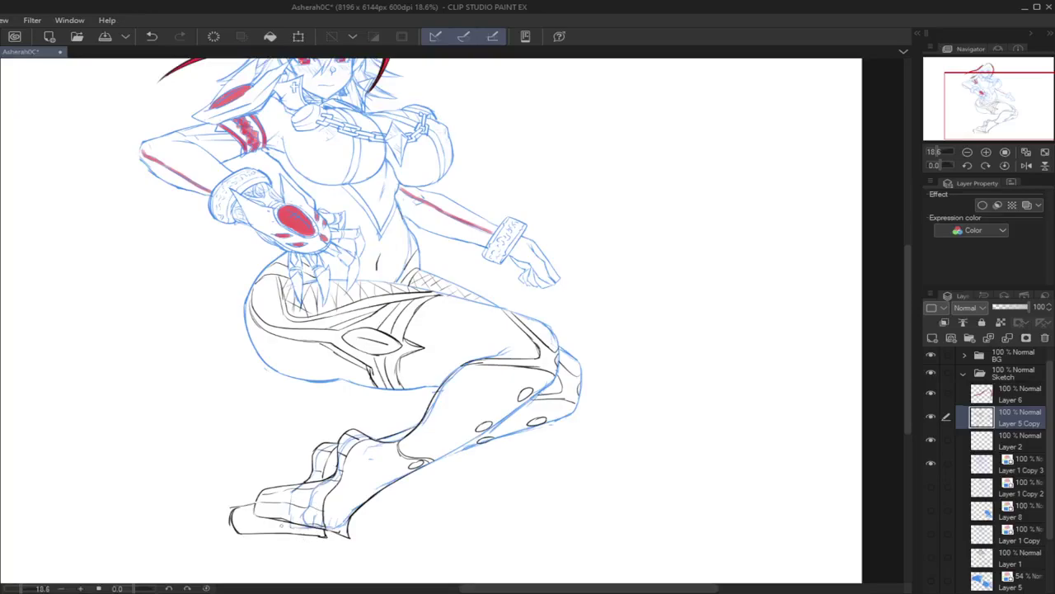
{"action": "key", "text": "ctrl+z"}
{"action": "mouse_move", "coordinate": [292, 522]}
{"action": "left_mouse_down"}
{"action": "mouse_move", "coordinate": [293, 535]}
{"action": "mouse_move", "coordinate": [231, 526]}
{"action": "mouse_move", "coordinate": [260, 535]}
{"action": "mouse_move", "coordinate": [255, 505]}
{"action": "mouse_move", "coordinate": [241, 535]}
{"action": "mouse_move", "coordinate": [274, 535]}
{"action": "mouse_move", "coordinate": [233, 519]}
{"action": "left_mouse_up"}
{"action": "key", "text": "ctrl+z"}
{"action": "key", "text": "ctrl+z"}
Step: Mirror the canvas view horizontally and rotate it to 60 degrees to check the legs and shoes
{"action": "mouse_move", "coordinate": [982, 123]}
{"action": "left_mouse_down"}
{"action": "mouse_move", "coordinate": [976, 116]}
{"action": "mouse_move", "coordinate": [977, 129]}
{"action": "left_mouse_up"}
{"action": "left_click", "coordinate": [1027, 165]}
{"action": "left_click", "coordinate": [945, 170]}
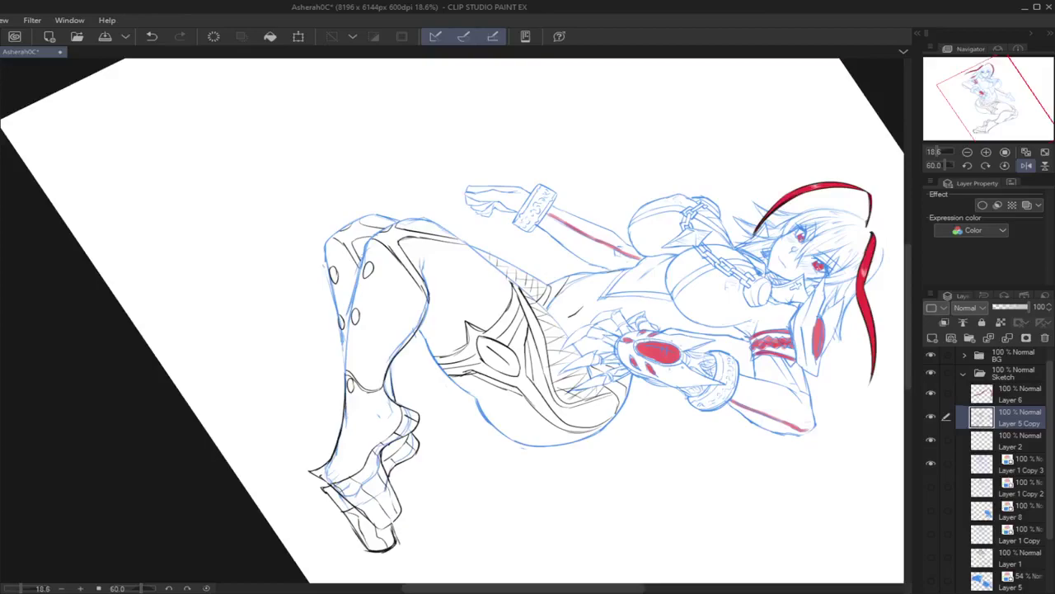
{"action": "left_click_drag", "start_coordinate": [350, 321], "coordinate": [346, 364]}
{"action": "key", "text": "ctrl+z"}
{"action": "left_click_drag", "start_coordinate": [341, 327], "coordinate": [345, 372]}
{"action": "mouse_move", "coordinate": [348, 323]}
{"action": "left_mouse_down"}
{"action": "mouse_move", "coordinate": [347, 370]}
{"action": "mouse_move", "coordinate": [397, 400]}
{"action": "left_mouse_up"}
{"action": "key", "text": "ctrl+z"}
{"action": "left_click_drag", "start_coordinate": [389, 364], "coordinate": [395, 401]}
{"action": "key", "text": "ctrl+z"}
{"action": "key", "text": "ctrl+z"}
{"action": "key", "text": "ctrl+z"}
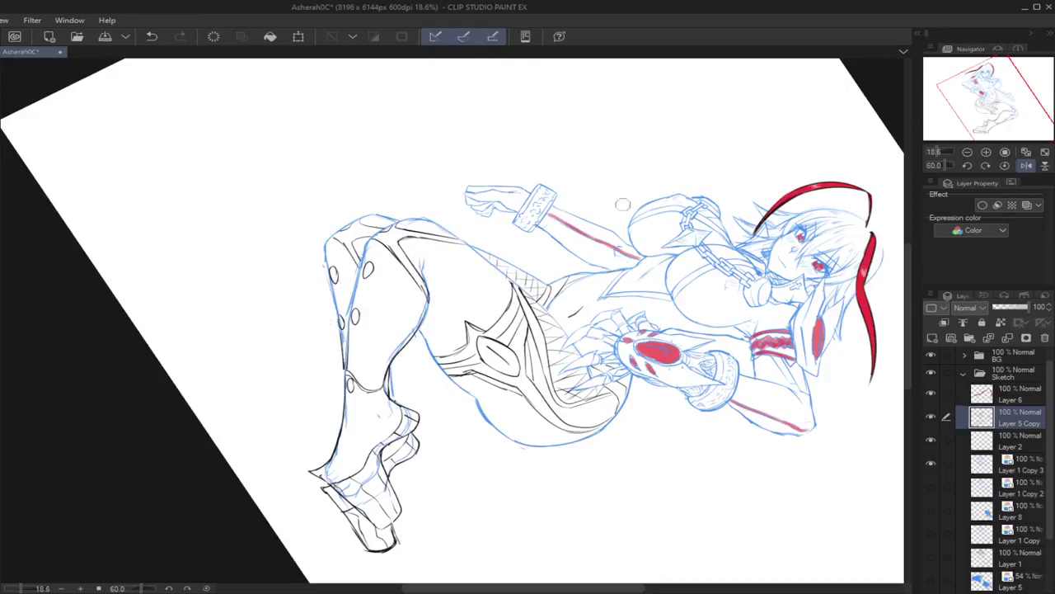
Step: Reset the canvas rotation, duplicate the Layer 1 Copy 3 base sketch, hide the original and unmirror the view
{"action": "left_click", "coordinate": [1005, 165]}
{"action": "left_click_drag", "start_coordinate": [977, 114], "coordinate": [970, 102]}
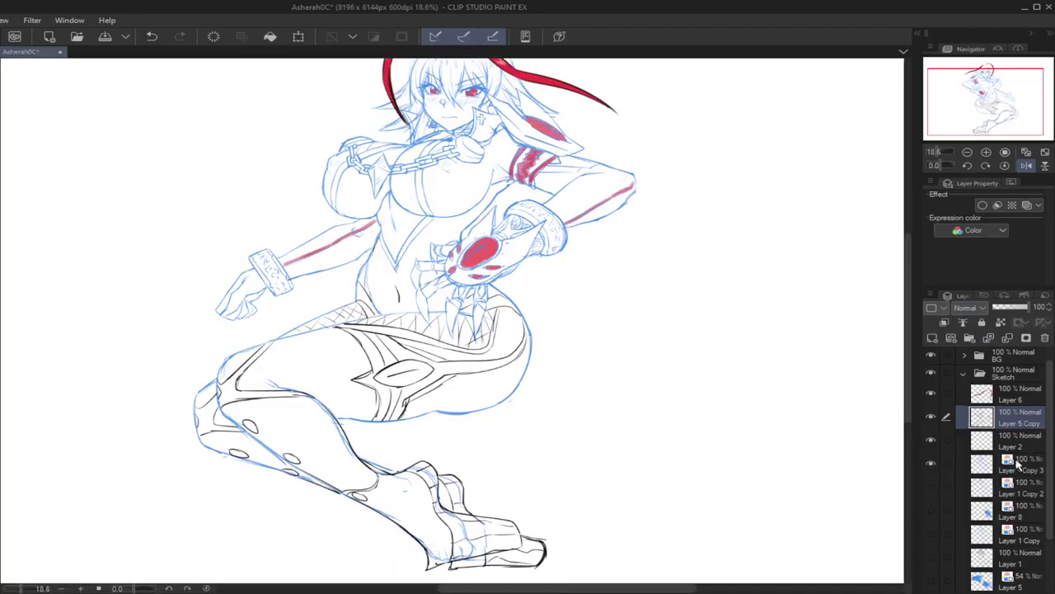
{"action": "left_click", "coordinate": [1031, 470]}
{"action": "key", "text": "ctrl+v"}
{"action": "left_click", "coordinate": [932, 487]}
{"action": "left_click", "coordinate": [1022, 165]}
{"action": "left_click", "coordinate": [1026, 165]}
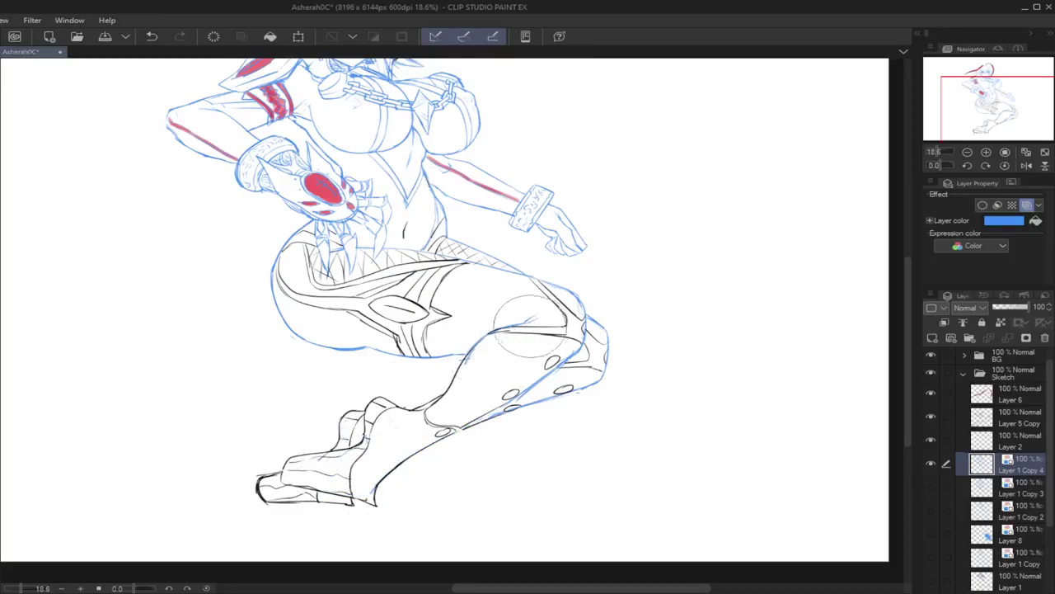
Step: Erase overlapping base lines around the legs on Layer 1 Copy 4 and turn off its blue layer color
{"action": "left_click_drag", "start_coordinate": [475, 327], "coordinate": [444, 385]}
{"action": "left_click", "coordinate": [1027, 204]}
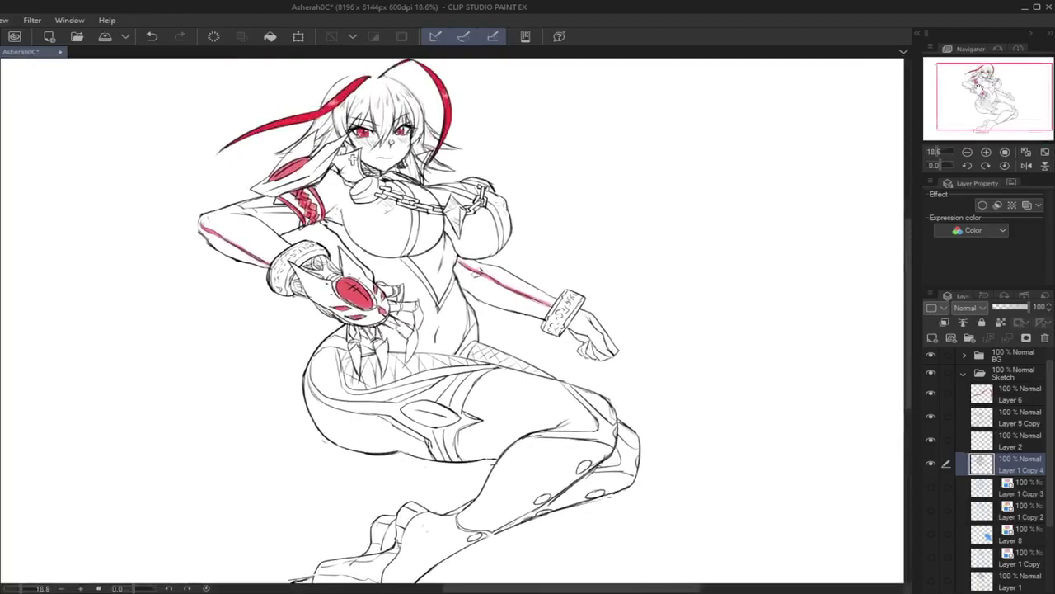
{"action": "left_click", "coordinate": [1026, 152]}
{"action": "left_click", "coordinate": [1026, 165]}
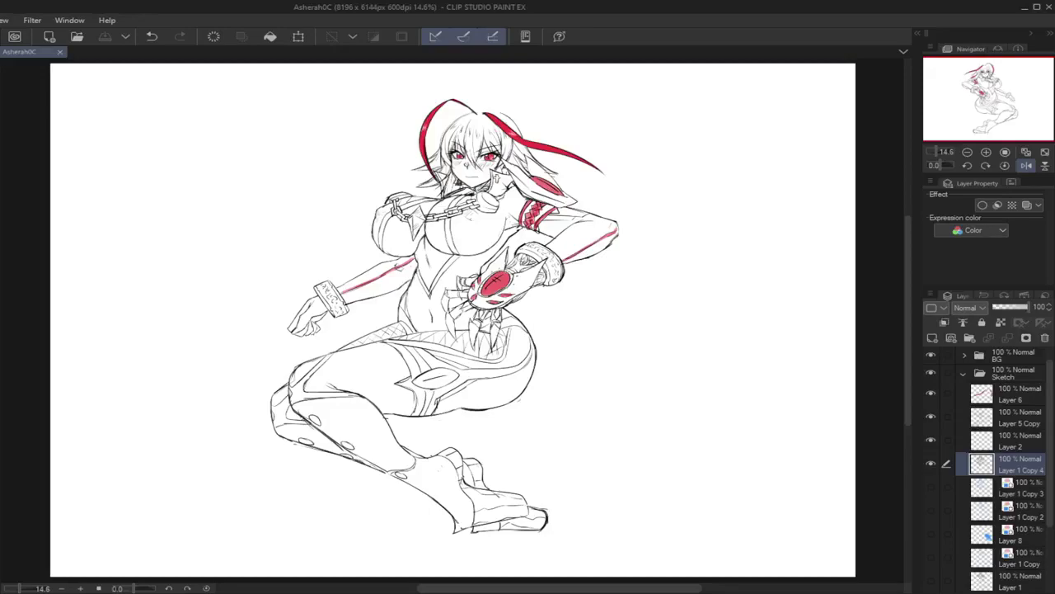
Step: Move Layer 5 Copy beneath Layer 2 and merge it into Layer 1 Copy 4
{"action": "left_click", "coordinate": [1026, 165]}
{"action": "left_click_drag", "start_coordinate": [973, 96], "coordinate": [971, 94]}
{"action": "left_click_drag", "start_coordinate": [937, 152], "coordinate": [941, 150]}
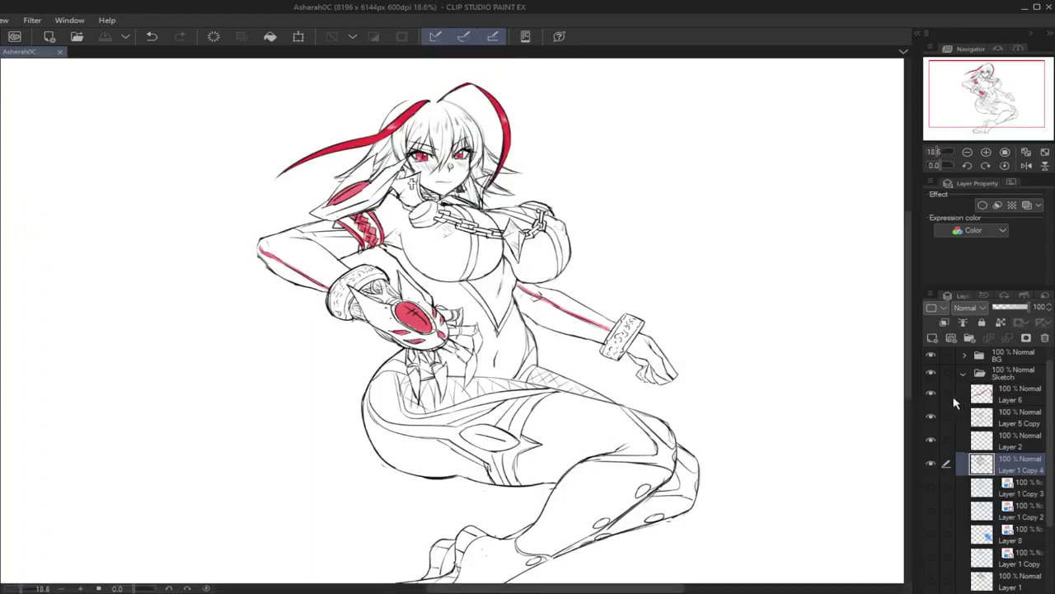
{"action": "left_click", "coordinate": [981, 443]}
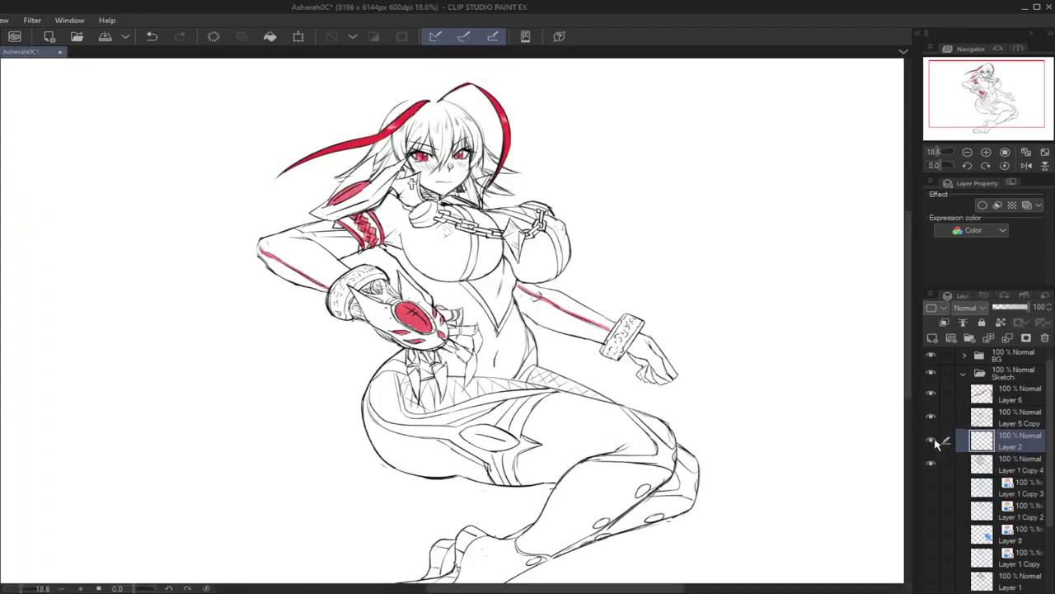
{"action": "left_click", "coordinate": [992, 419]}
{"action": "left_click_drag", "start_coordinate": [995, 419], "coordinate": [992, 452]}
{"action": "left_click", "coordinate": [1008, 339]}
Step: On Layer 2, draw a curved line down the side of the chest next to the raised arm
{"action": "left_click", "coordinate": [950, 421]}
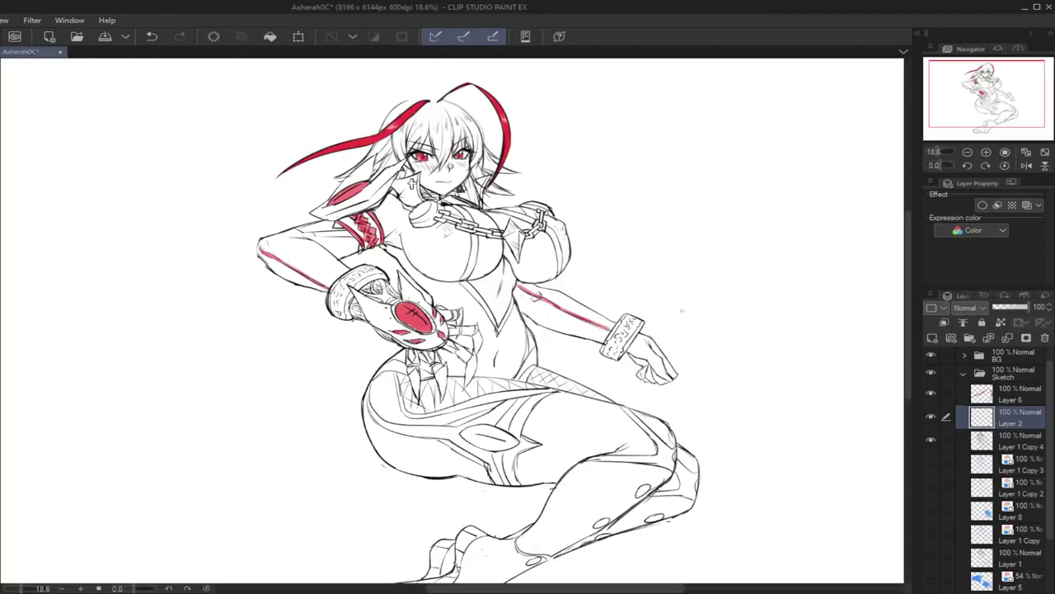
{"action": "mouse_move", "coordinate": [417, 229]}
{"action": "left_mouse_down"}
{"action": "mouse_move", "coordinate": [401, 248]}
{"action": "mouse_move", "coordinate": [409, 257]}
{"action": "left_mouse_up"}
{"action": "key", "text": "ctrl+z"}
{"action": "left_click_drag", "start_coordinate": [401, 206], "coordinate": [405, 254]}
{"action": "key", "text": "ctrl+z"}
{"action": "left_click_drag", "start_coordinate": [401, 209], "coordinate": [411, 258]}
{"action": "left_click", "coordinate": [1026, 165]}
{"action": "left_click_drag", "start_coordinate": [980, 114], "coordinate": [983, 117]}
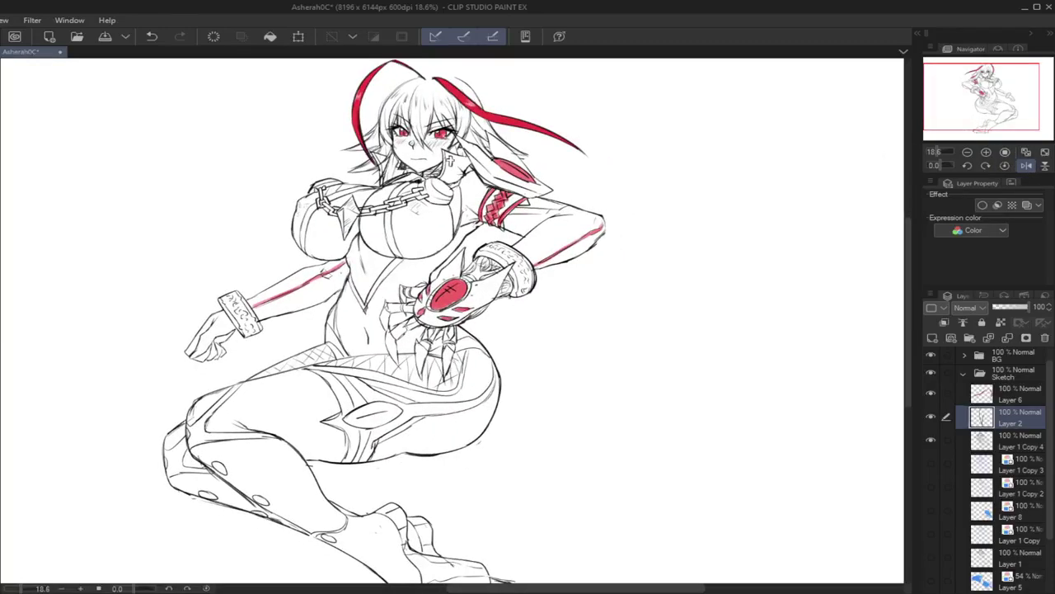
{"action": "key", "text": "ctrl+z"}
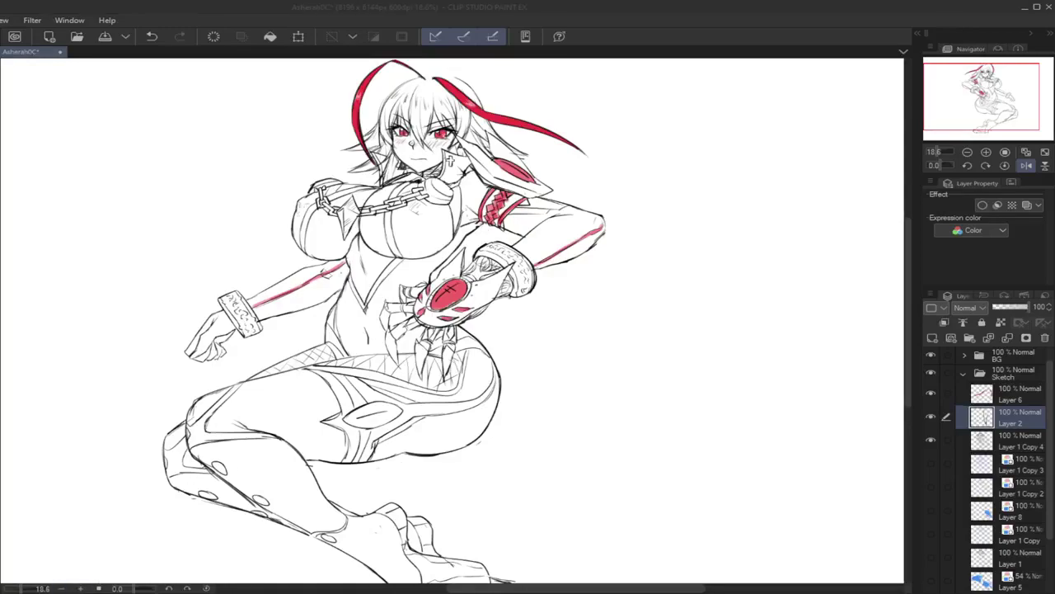
{"action": "mouse_move", "coordinate": [401, 258]}
{"action": "left_mouse_down"}
{"action": "mouse_move", "coordinate": [414, 281]}
{"action": "mouse_move", "coordinate": [428, 280]}
{"action": "left_mouse_up"}
{"action": "key", "text": "ctrl+z"}
{"action": "key", "text": "ctrl+z"}
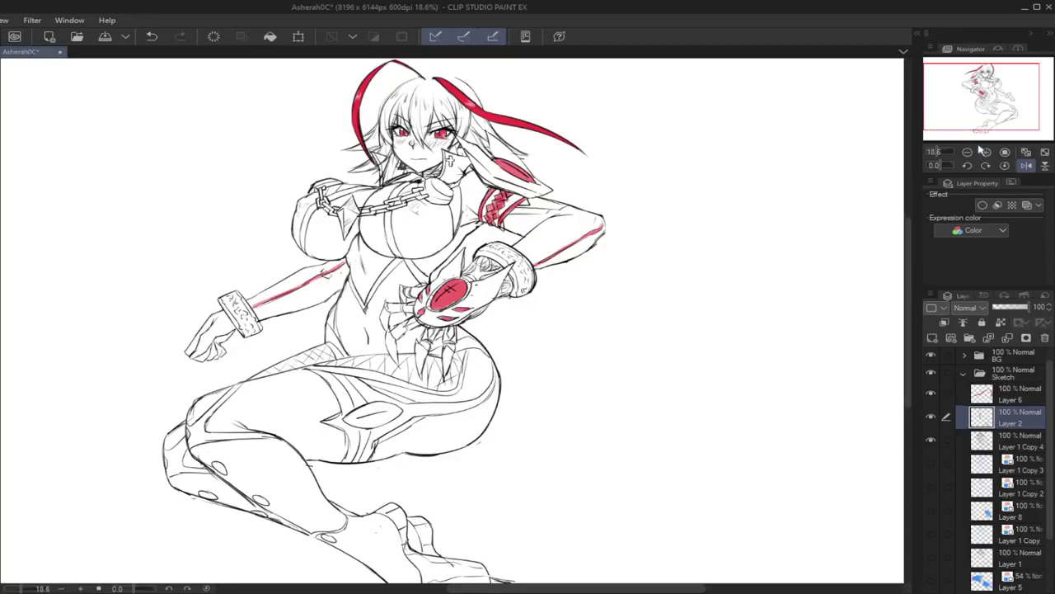
{"action": "left_click", "coordinate": [1023, 166]}
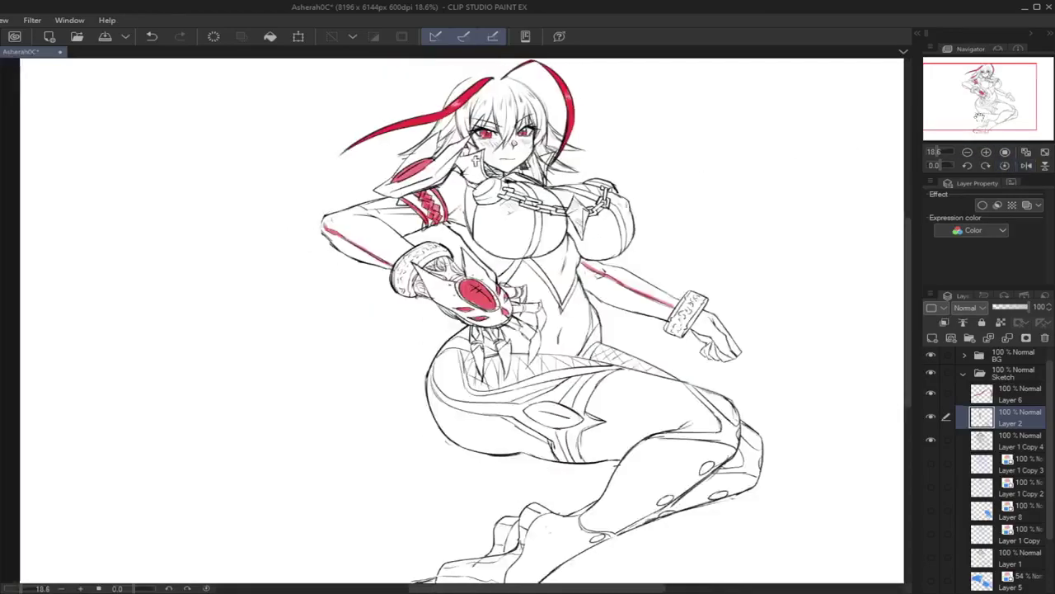
Step: Turn the blue layer color back on for Layer 1 Copy 4 and draw curved, pointed rib spikes across the torso on Layer 2
{"action": "left_click", "coordinate": [1024, 205]}
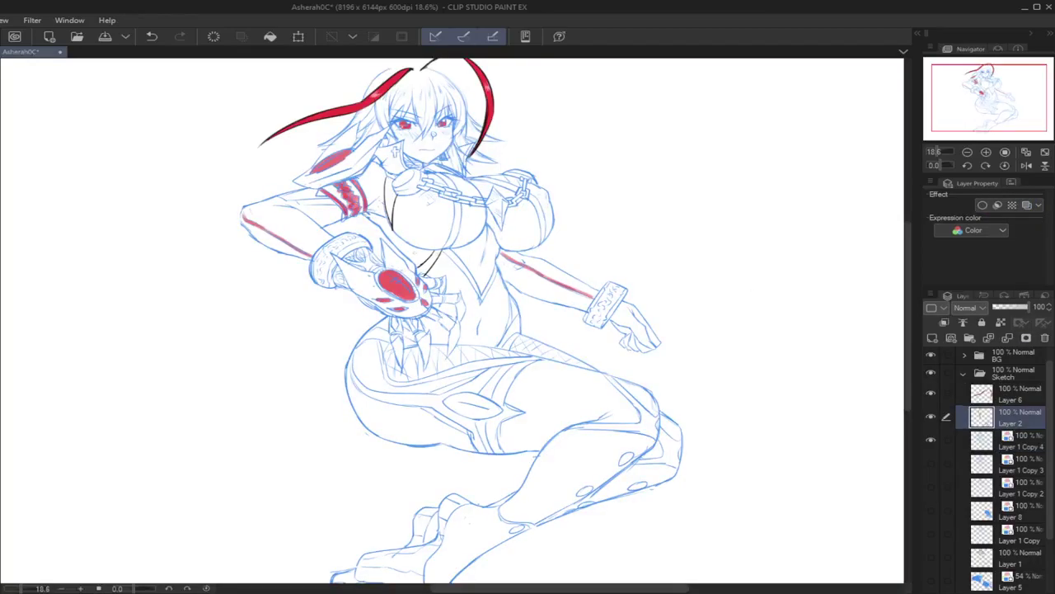
{"action": "key", "text": "ctrl+z"}
{"action": "mouse_move", "coordinate": [377, 235]}
{"action": "left_mouse_down"}
{"action": "mouse_move", "coordinate": [381, 250]}
{"action": "mouse_move", "coordinate": [484, 230]}
{"action": "mouse_move", "coordinate": [416, 266]}
{"action": "mouse_move", "coordinate": [492, 261]}
{"action": "left_mouse_up"}
{"action": "key", "text": "ctrl+z"}
{"action": "left_click_drag", "start_coordinate": [492, 261], "coordinate": [439, 291]}
{"action": "key", "text": "ctrl+z"}
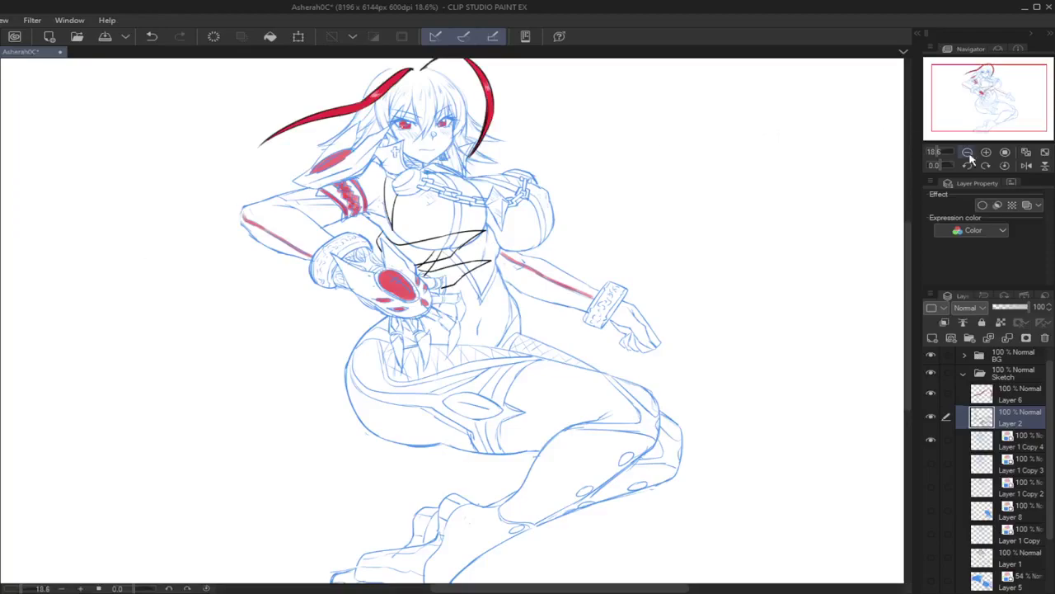
Step: Add pointed rib spikes wrapping past the far side of the torso over the lowered arm, working in a mirrored view
{"action": "left_click", "coordinate": [1026, 165]}
{"action": "mouse_move", "coordinate": [371, 239]}
{"action": "left_mouse_down"}
{"action": "mouse_move", "coordinate": [346, 242]}
{"action": "mouse_move", "coordinate": [329, 261]}
{"action": "mouse_move", "coordinate": [367, 240]}
{"action": "mouse_move", "coordinate": [363, 250]}
{"action": "mouse_move", "coordinate": [402, 256]}
{"action": "mouse_move", "coordinate": [353, 268]}
{"action": "mouse_move", "coordinate": [379, 280]}
{"action": "left_mouse_up"}
{"action": "key", "text": "ctrl+z"}
{"action": "key", "text": "ctrl+z"}
{"action": "key", "text": "ctrl+z"}
{"action": "key", "text": "ctrl+z"}
{"action": "key", "text": "ctrl+z"}
{"action": "left_click_drag", "start_coordinate": [405, 274], "coordinate": [393, 278]}
{"action": "mouse_move", "coordinate": [366, 238]}
{"action": "left_mouse_down"}
{"action": "mouse_move", "coordinate": [342, 243]}
{"action": "mouse_move", "coordinate": [346, 259]}
{"action": "left_mouse_up"}
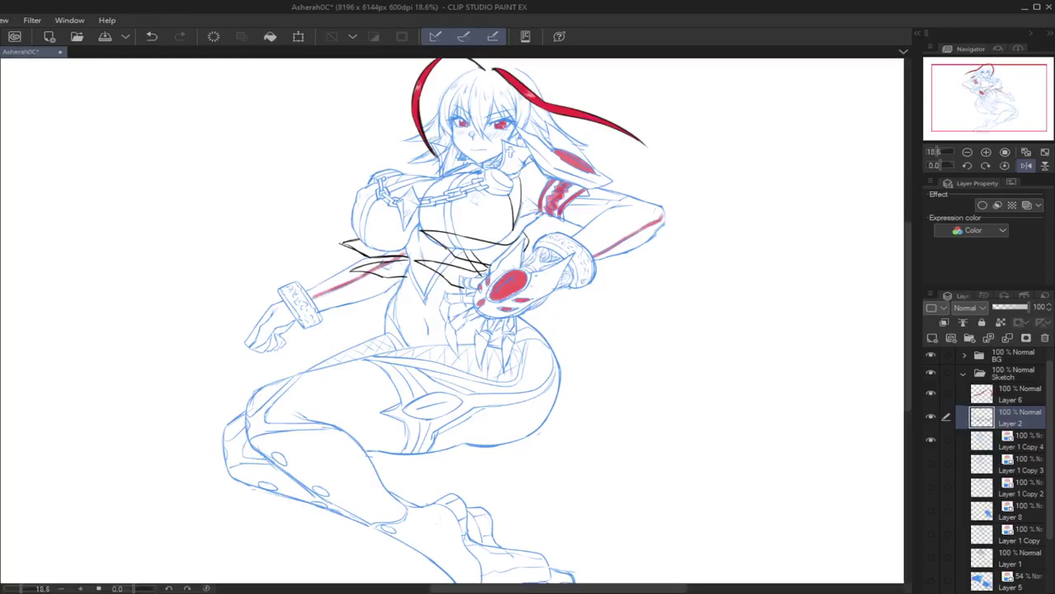
{"action": "left_click", "coordinate": [1027, 165]}
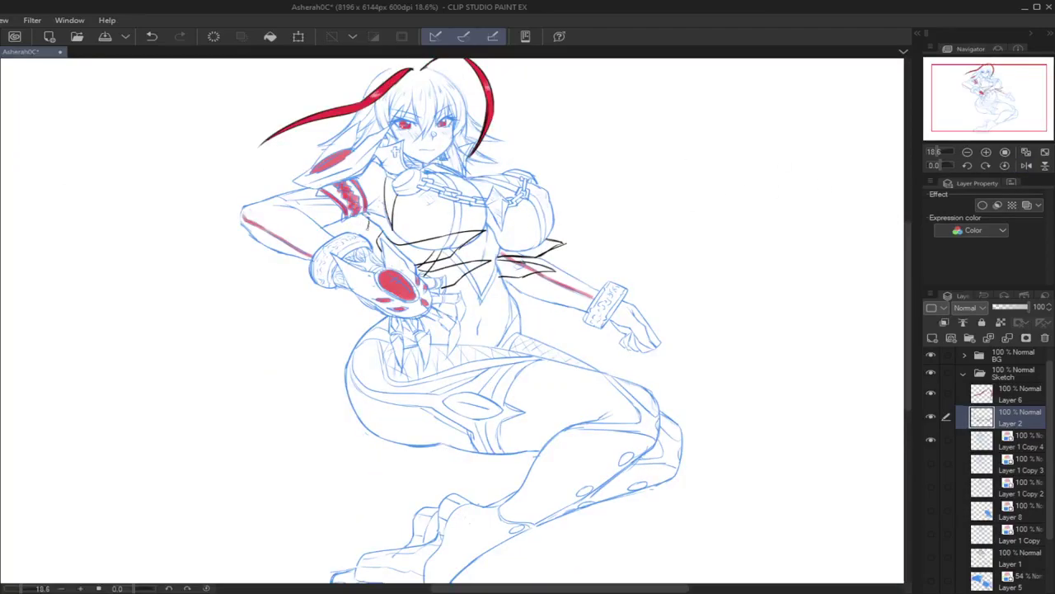
{"action": "key", "text": "ctrl+z"}
{"action": "left_click_drag", "start_coordinate": [978, 102], "coordinate": [978, 96]}
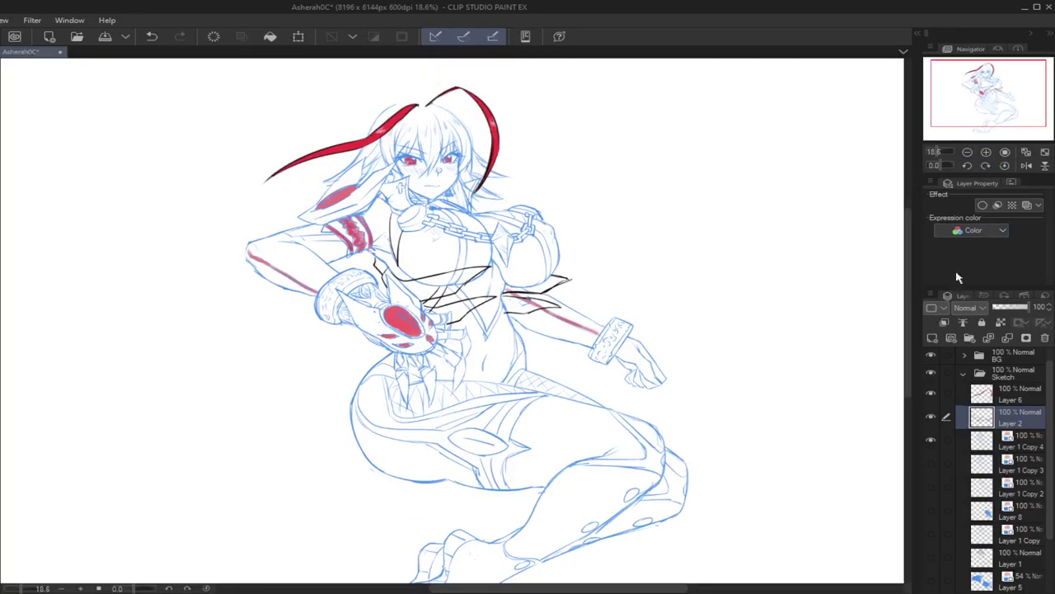
Step: On a new layer, draw a pointer line to the torso spikes and outline a small ribcage diagram beside the character
{"action": "left_click", "coordinate": [932, 339]}
{"action": "left_click_drag", "start_coordinate": [314, 353], "coordinate": [379, 308]}
{"action": "key", "text": "ctrl+z"}
{"action": "left_click_drag", "start_coordinate": [233, 321], "coordinate": [378, 261]}
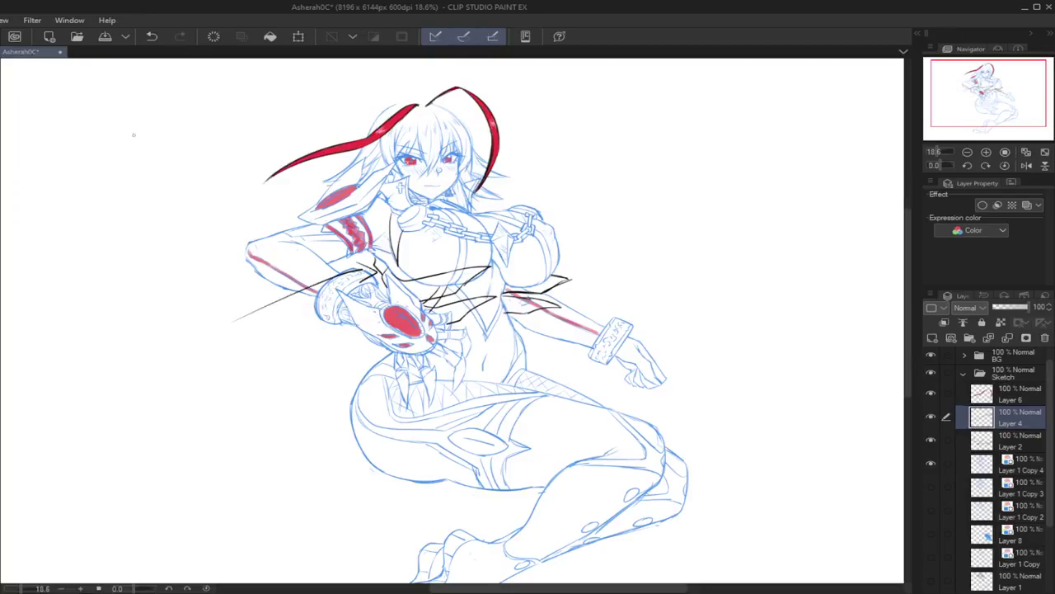
{"action": "left_click_drag", "start_coordinate": [114, 129], "coordinate": [125, 170]}
{"action": "left_click_drag", "start_coordinate": [171, 112], "coordinate": [175, 161]}
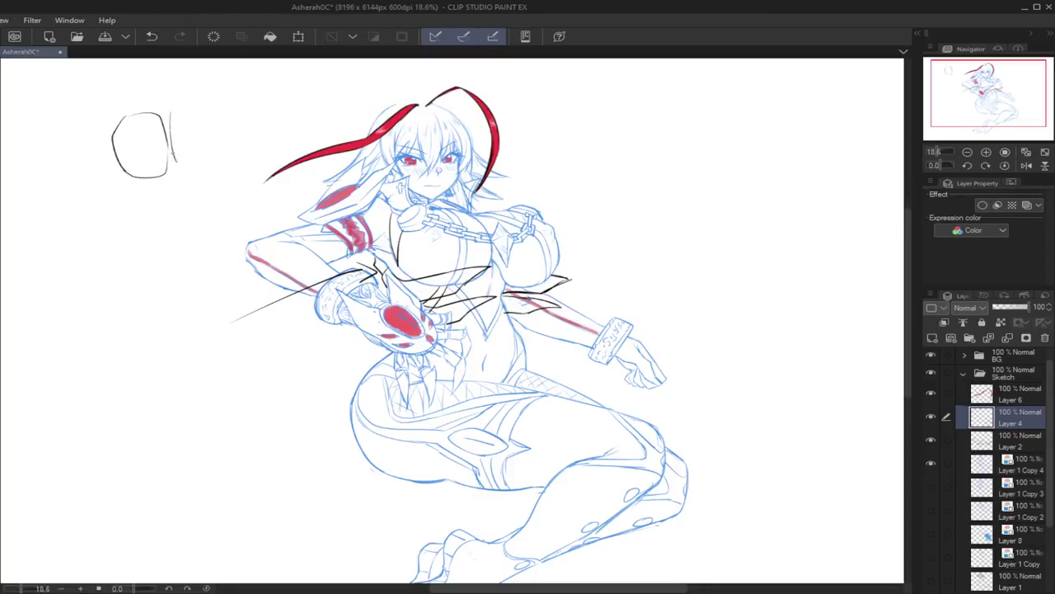
{"action": "left_click_drag", "start_coordinate": [217, 119], "coordinate": [219, 165]}
{"action": "key", "text": "ctrl+z"}
{"action": "key", "text": "ctrl+z"}
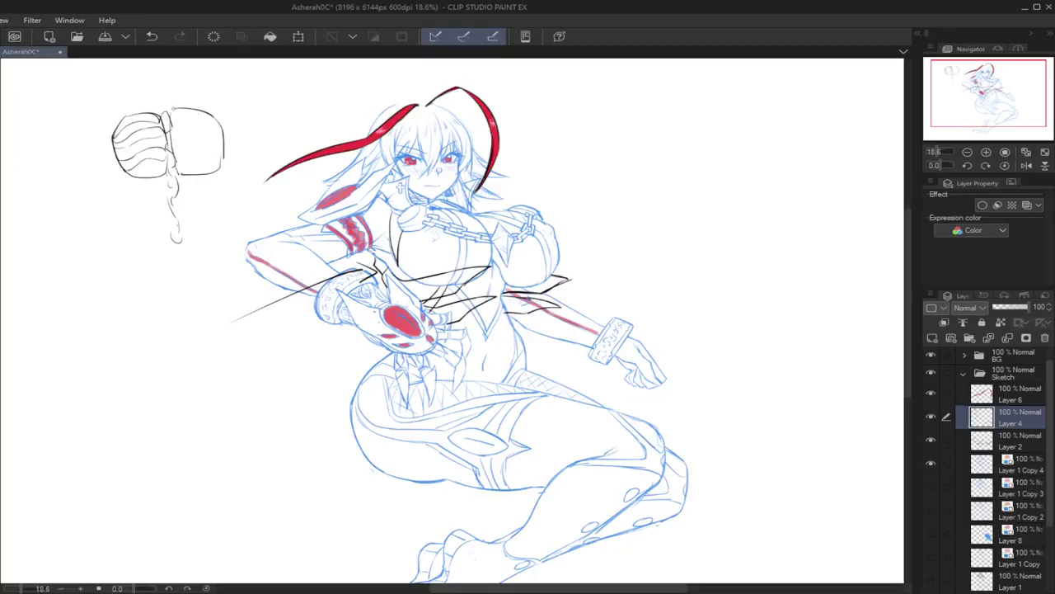
Step: Add ribs and a spine to the ribcage diagram and connect it to the torso spikes with a curved arrow
{"action": "left_click_drag", "start_coordinate": [185, 117], "coordinate": [224, 130]}
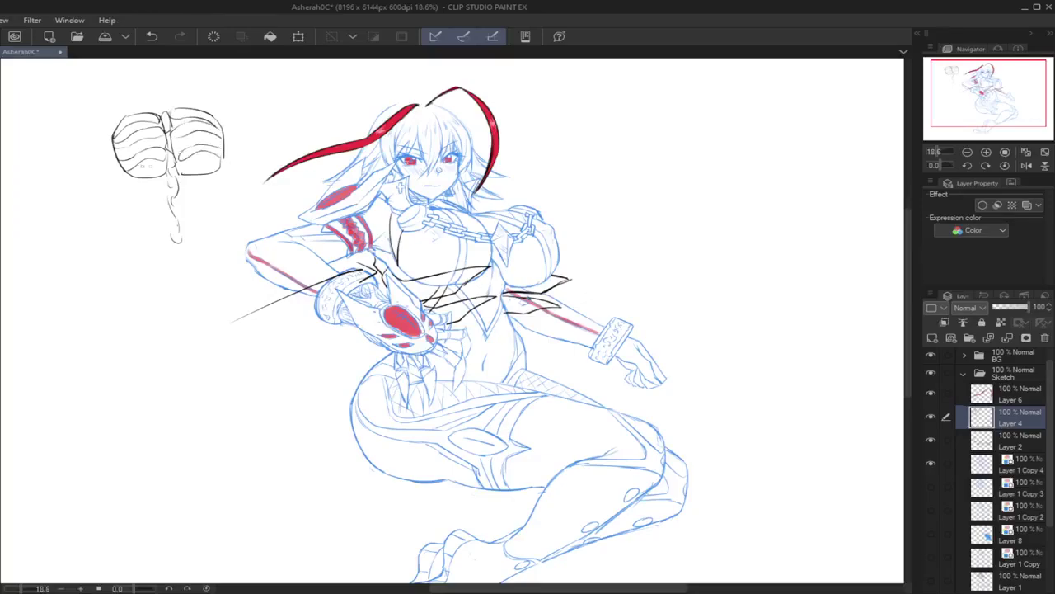
{"action": "mouse_move", "coordinate": [192, 186]}
{"action": "left_mouse_down"}
{"action": "mouse_move", "coordinate": [207, 239]}
{"action": "mouse_move", "coordinate": [259, 299]}
{"action": "left_mouse_up"}
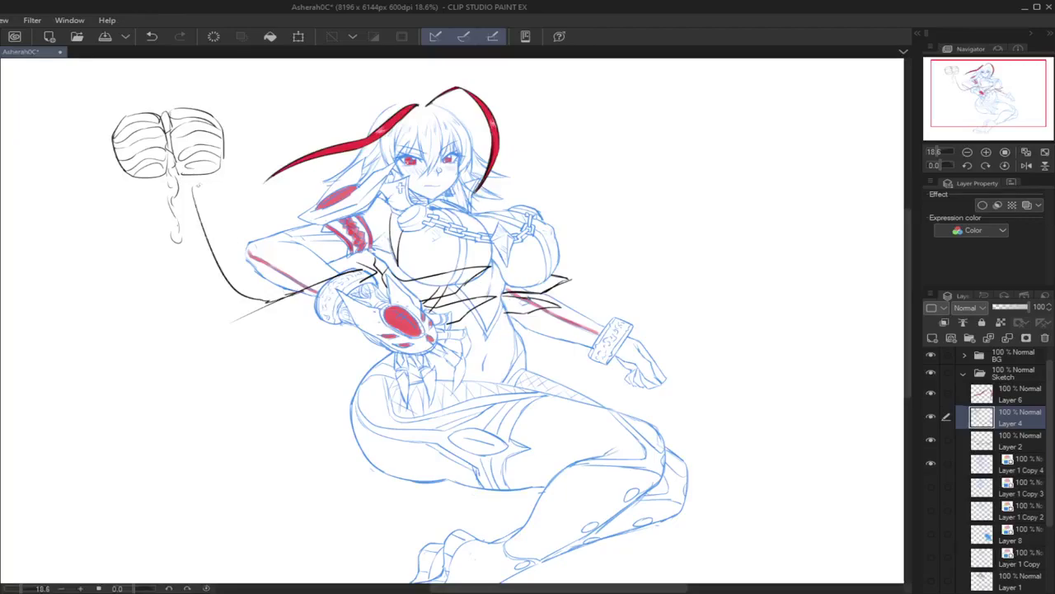
{"action": "left_click_drag", "start_coordinate": [193, 187], "coordinate": [264, 286]}
{"action": "key", "text": "ctrl+z"}
{"action": "left_click_drag", "start_coordinate": [206, 238], "coordinate": [288, 300]}
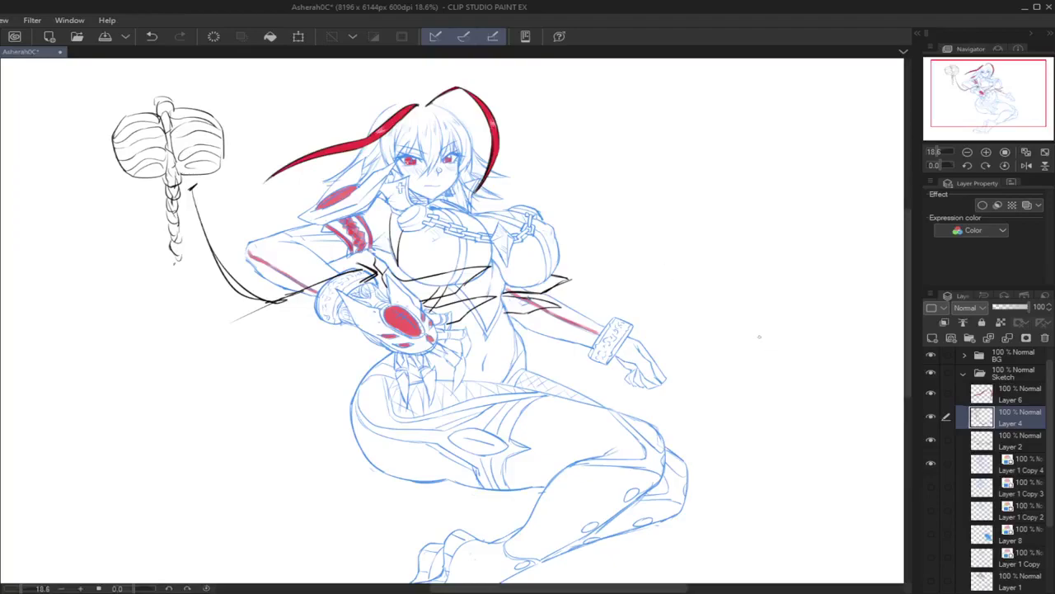
Step: Clear the ribcage diagram and arrow from Layer 4
{"action": "left_click", "coordinate": [1026, 165]}
{"action": "left_click_drag", "start_coordinate": [981, 103], "coordinate": [982, 104]}
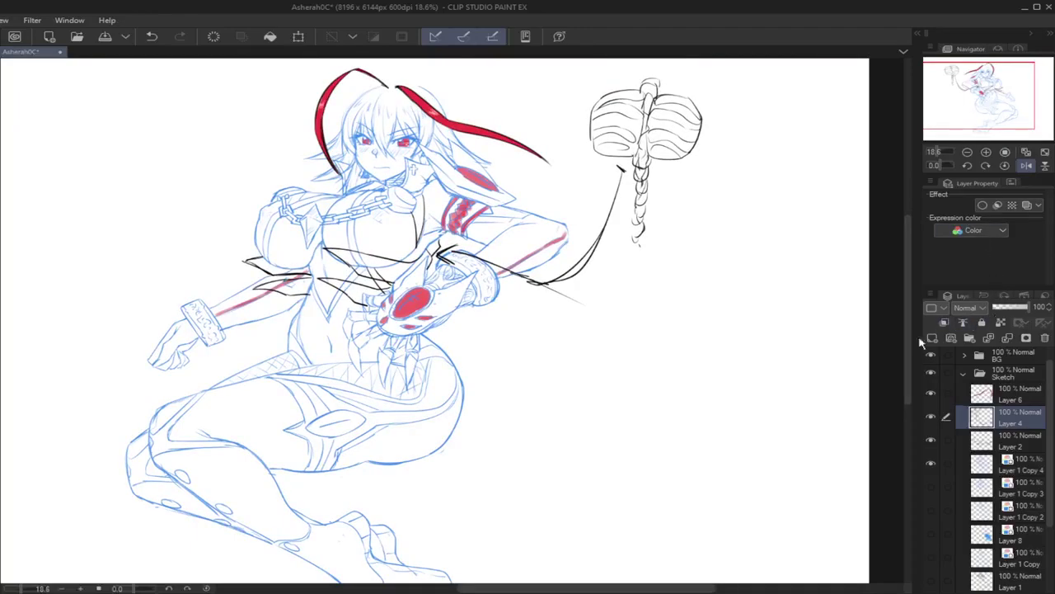
{"action": "left_click", "coordinate": [931, 417]}
{"action": "left_click", "coordinate": [932, 415]}
{"action": "key", "text": "Delete"}
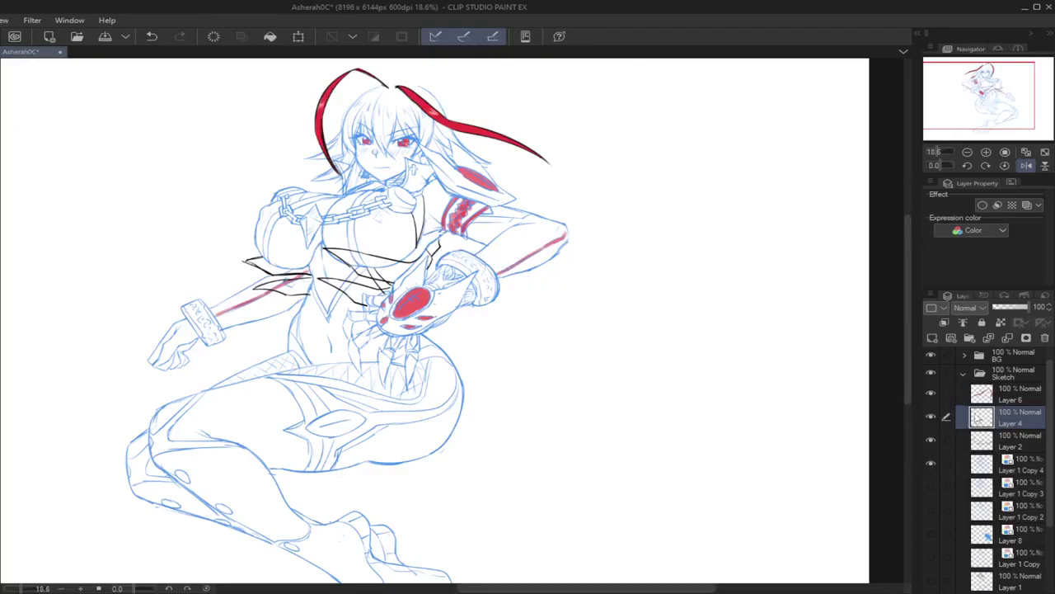
Step: On Layer 2, draw an upper pointed rib spike curving over the chest from beside the raised arm
{"action": "left_click", "coordinate": [982, 441]}
{"action": "left_click", "coordinate": [1027, 165]}
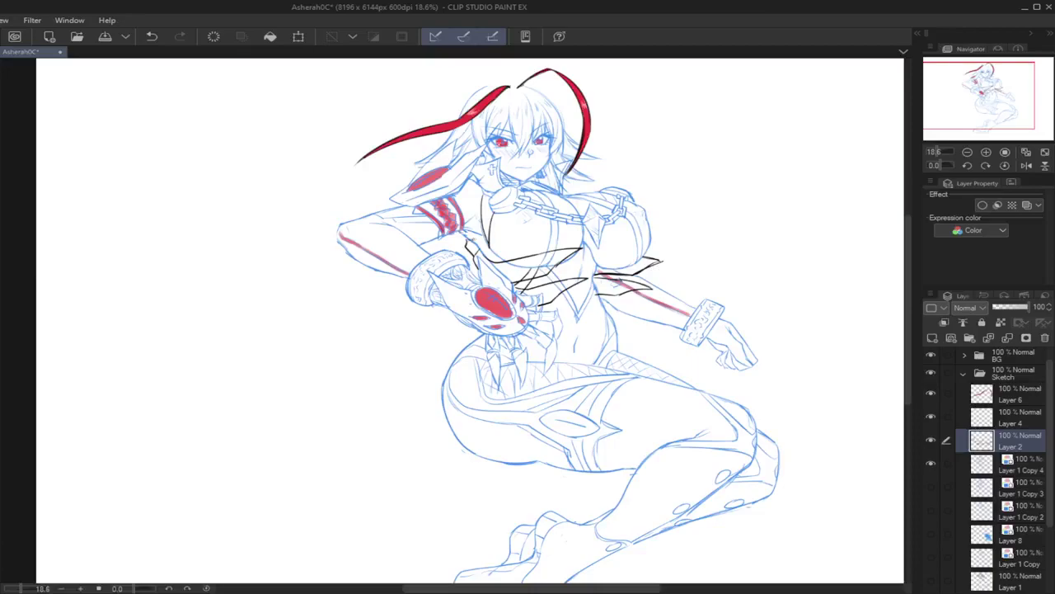
{"action": "key", "text": "ctrl+z"}
{"action": "left_click_drag", "start_coordinate": [465, 237], "coordinate": [520, 221]}
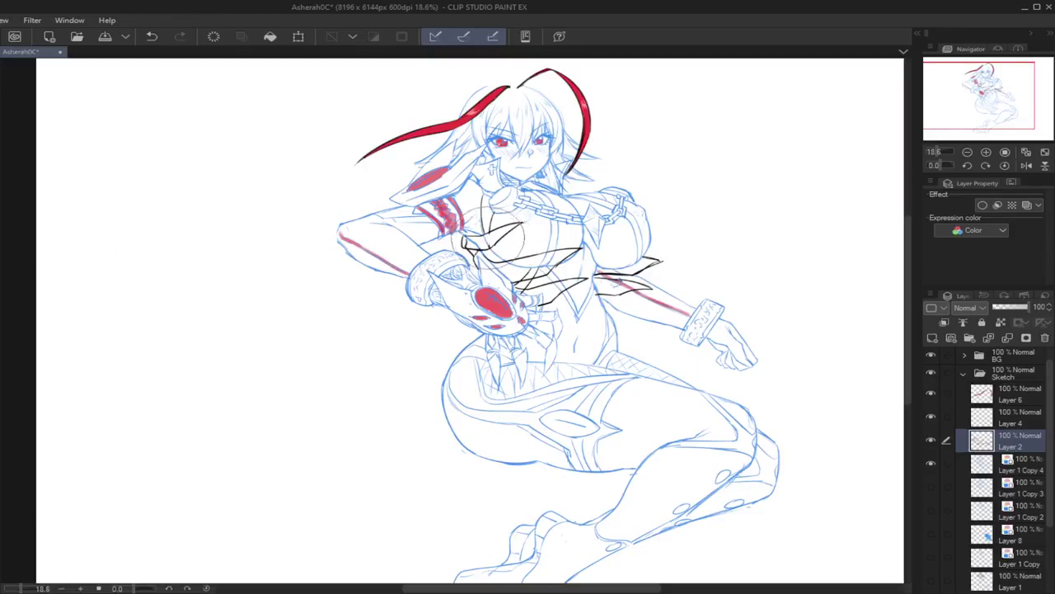
{"action": "key", "text": "ctrl+z"}
{"action": "key", "text": "ctrl+z"}
{"action": "key", "text": "ctrl+z"}
{"action": "key", "text": "ctrl+z"}
Step: Duplicate the blue Layer 1 Copy 4, hide the original, and erase lines overlapping the rib spikes
{"action": "left_click", "coordinate": [1019, 463]}
{"action": "key", "text": "ctrl+c"}
{"action": "key", "text": "ctrl+v"}
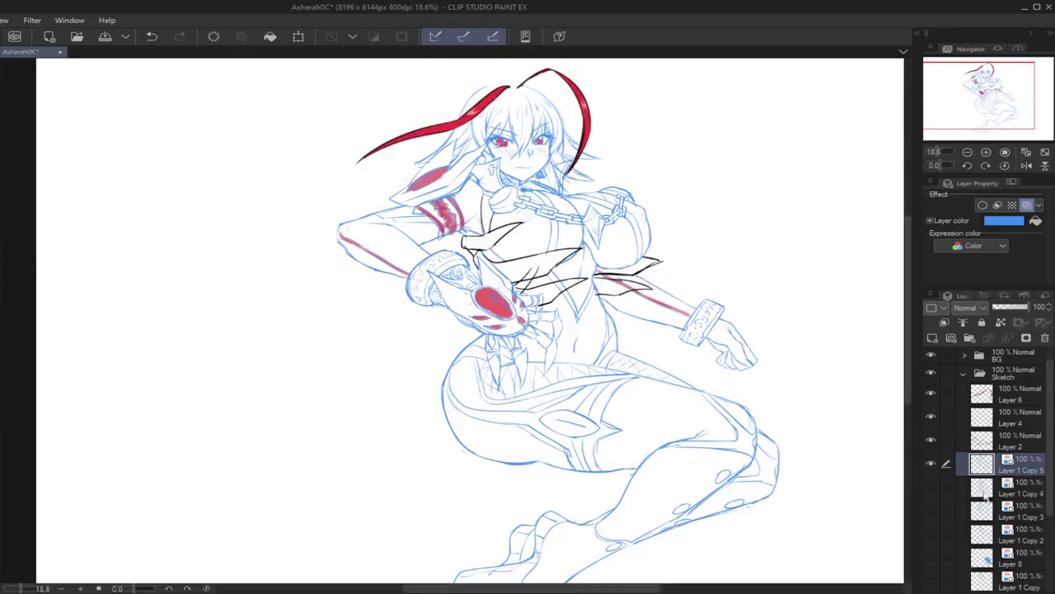
{"action": "left_click", "coordinate": [984, 442]}
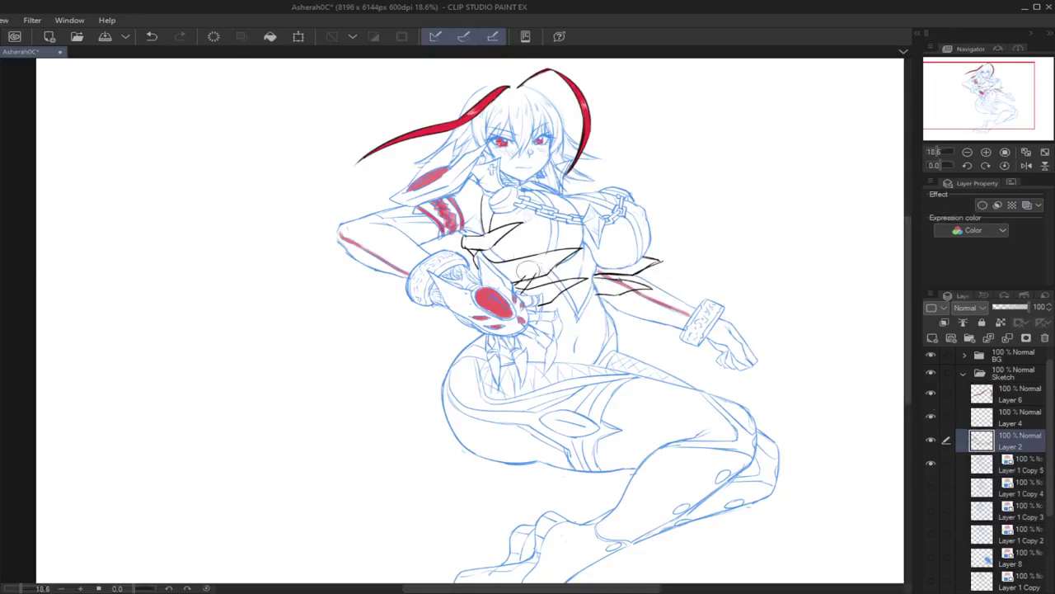
{"action": "left_click", "coordinate": [1006, 466]}
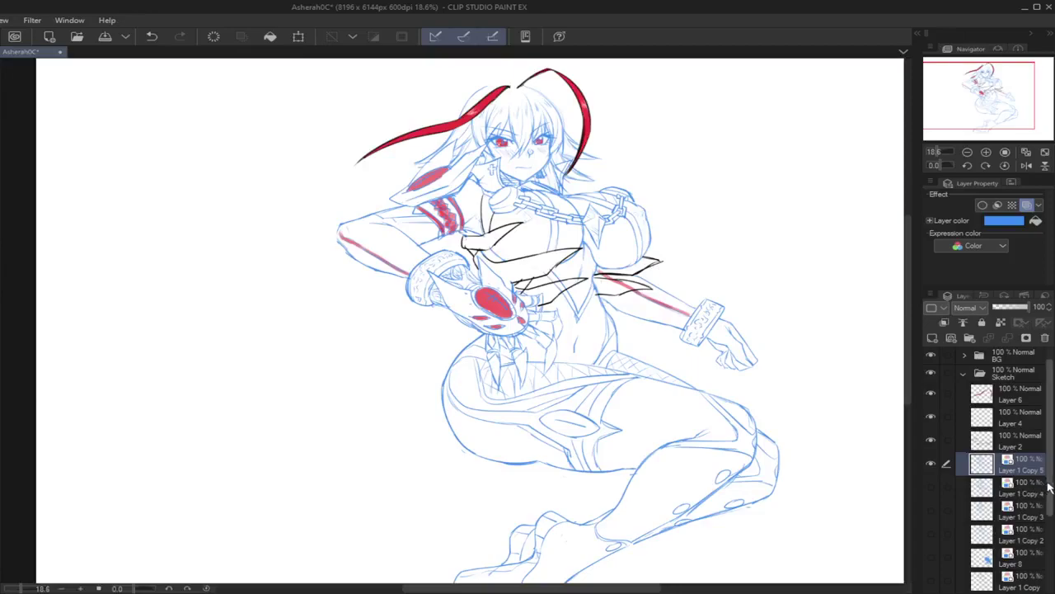
Step: On Layer 3, erase the red stripe of the lowered arm where the rib spikes cover it
{"action": "scroll", "coordinate": [1049, 487], "scroll_direction": "down", "scroll_amount": 3}
{"action": "left_click", "coordinate": [998, 563]}
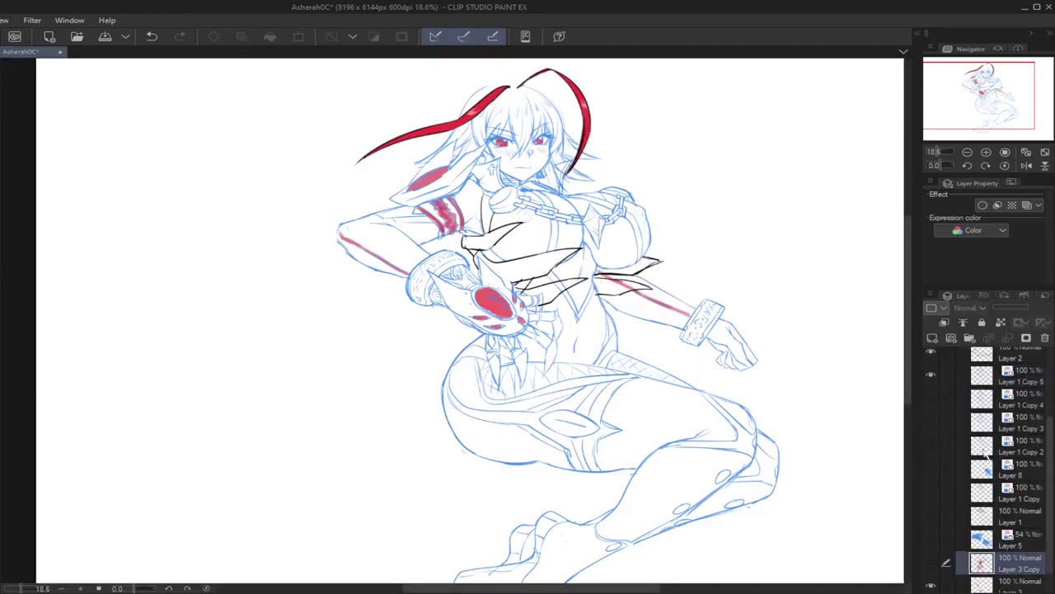
{"action": "left_click", "coordinate": [1010, 585]}
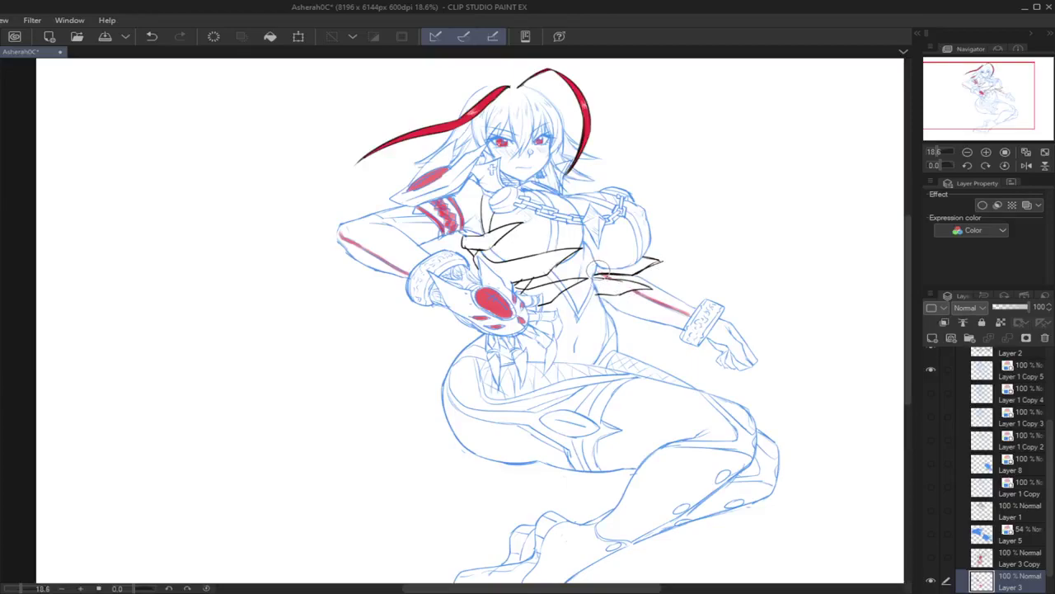
{"action": "left_click", "coordinate": [1027, 165]}
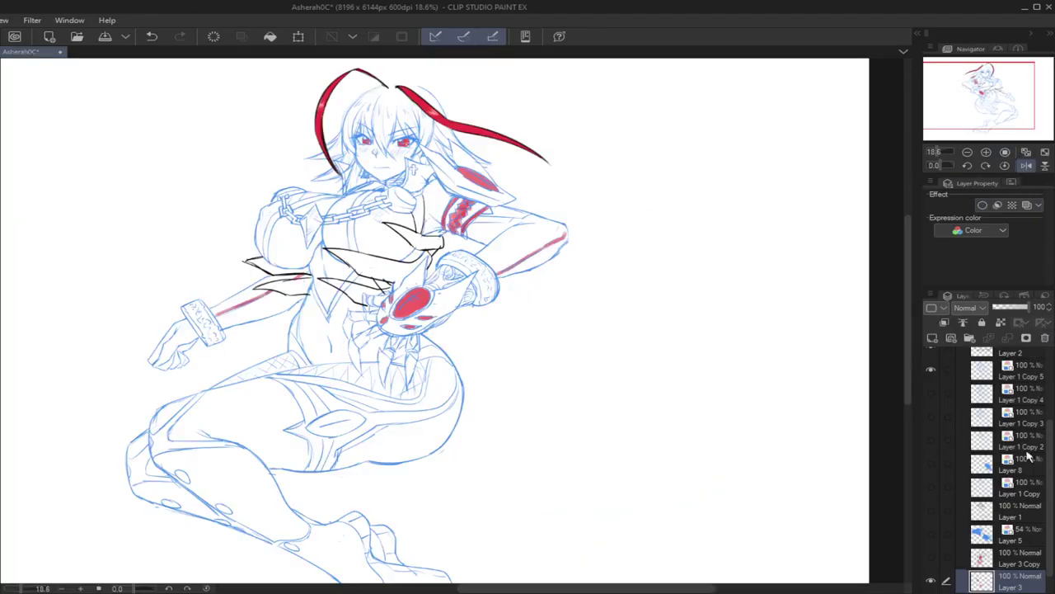
Step: Turn off the blue layer color on Layer 1 Copy 5 and fit the whole unmirrored canvas in view
{"action": "left_click_drag", "start_coordinate": [1050, 470], "coordinate": [1052, 419]}
{"action": "left_click", "coordinate": [993, 452]}
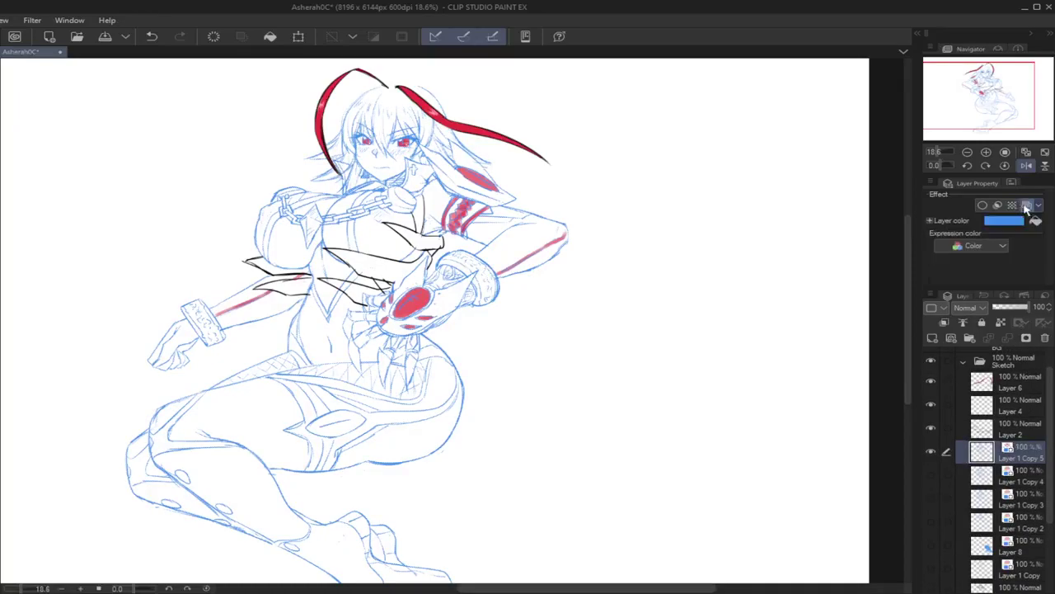
{"action": "left_click", "coordinate": [1026, 205]}
{"action": "left_click", "coordinate": [1027, 165]}
{"action": "left_click", "coordinate": [1026, 153]}
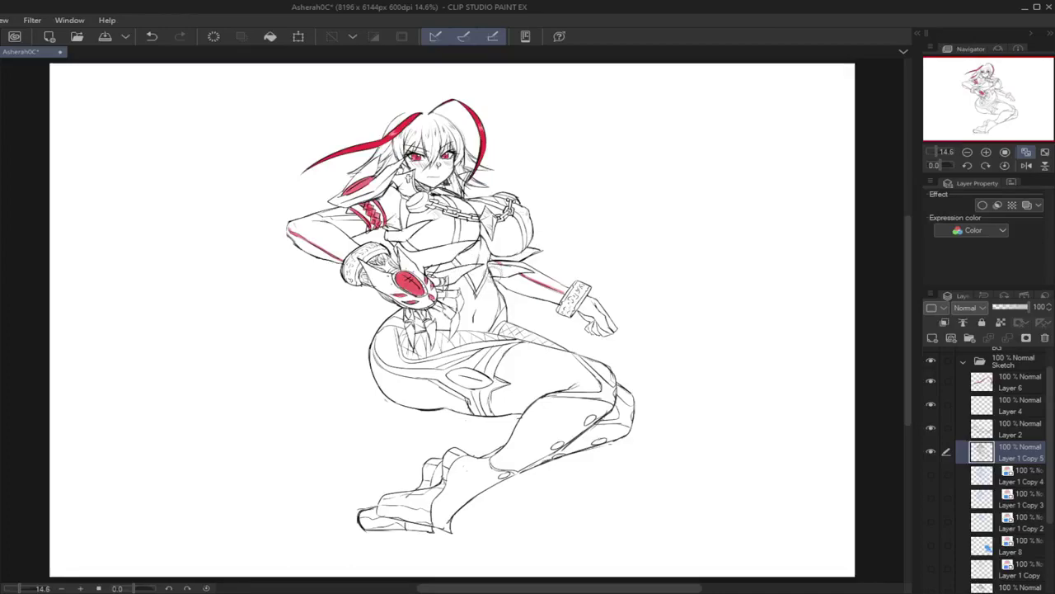
Step: Merge Layer 2 into the Layer 1 Copy 5 sketch and rename the merged layer Body
{"action": "left_click", "coordinate": [1027, 166]}
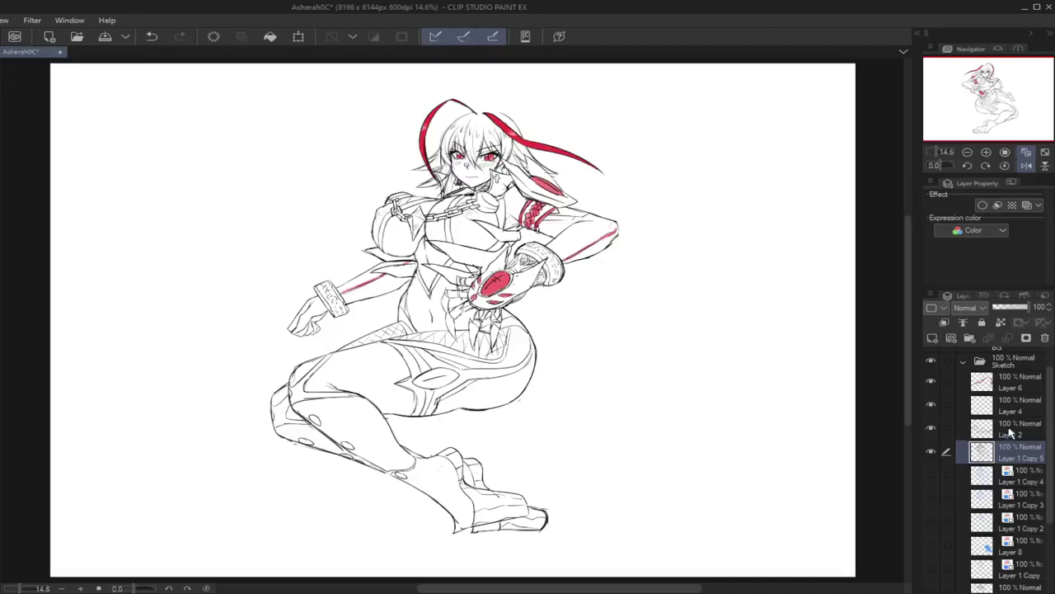
{"action": "left_click", "coordinate": [1011, 433]}
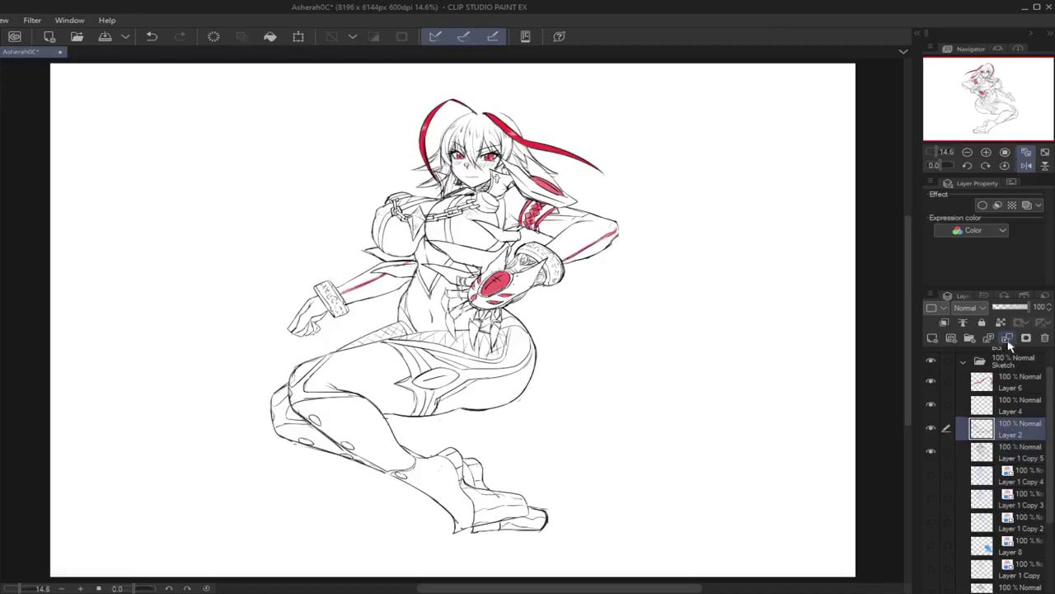
{"action": "left_click", "coordinate": [1008, 339]}
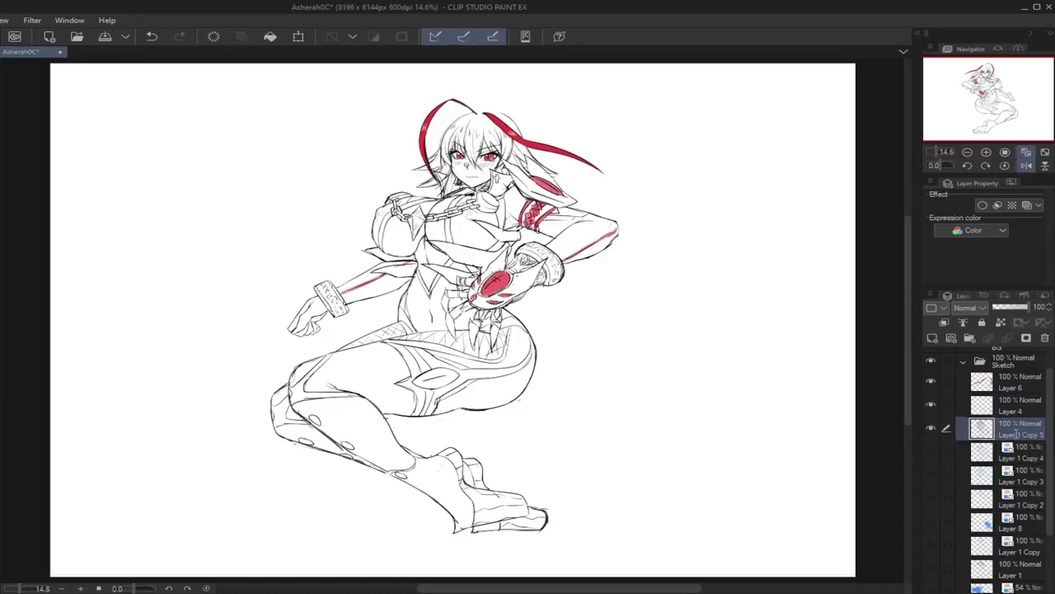
{"action": "double_click", "coordinate": [1016, 434]}
{"action": "type", "text": "Body"}
Step: Rename Layer 4 as Hair
{"action": "left_click", "coordinate": [1013, 407]}
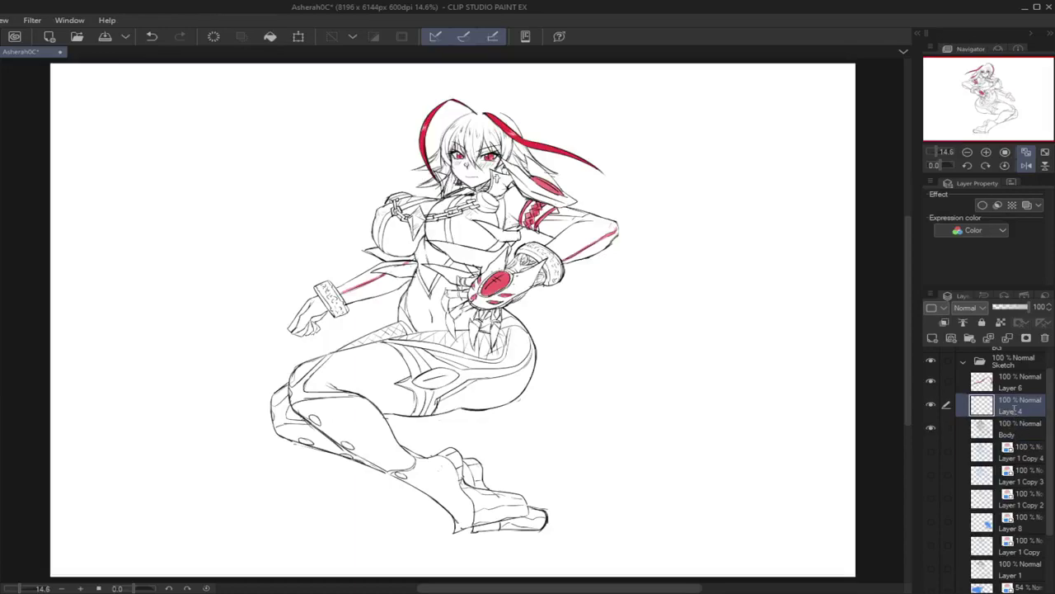
{"action": "type", "text": "Hair"}
{"action": "key", "text": "Return"}
Step: Move all artwork in the Sketch folder slightly down and toward the canvas center
{"action": "left_click", "coordinate": [1022, 361]}
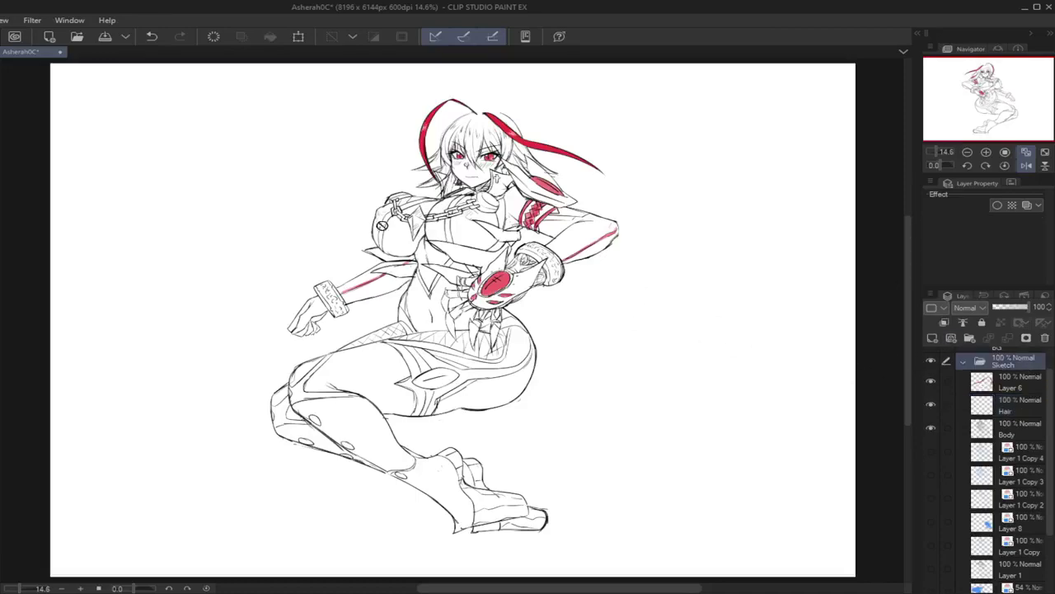
{"action": "mouse_move", "coordinate": [207, 141]}
{"action": "left_mouse_down"}
{"action": "mouse_move", "coordinate": [207, 154]}
{"action": "mouse_move", "coordinate": [187, 158]}
{"action": "left_mouse_up"}
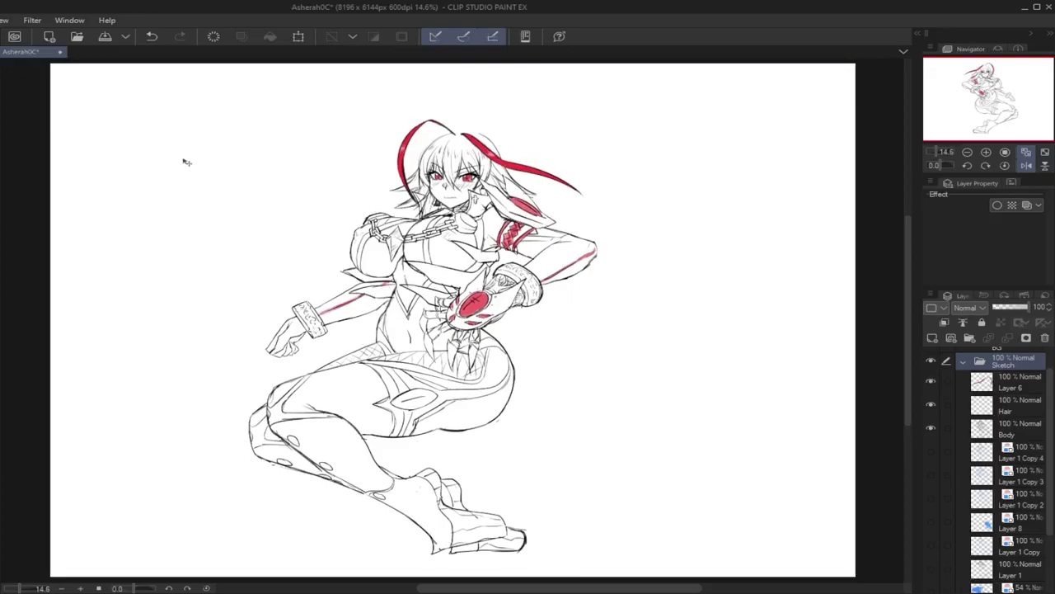
Step: Return the canvas to its unmirrored view and add a new layer directly above Hair
{"action": "left_click", "coordinate": [995, 399]}
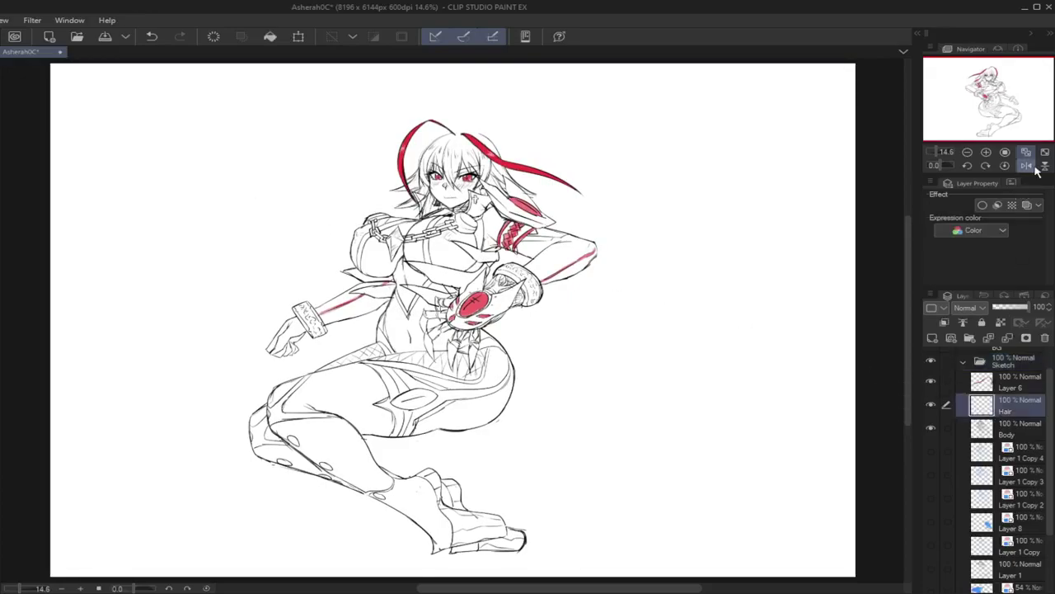
{"action": "left_click", "coordinate": [1029, 165]}
{"action": "scroll", "coordinate": [528, 168], "scroll_direction": "down", "scroll_amount": 1}
{"action": "scroll", "coordinate": [507, 153], "scroll_direction": "up", "scroll_amount": 1}
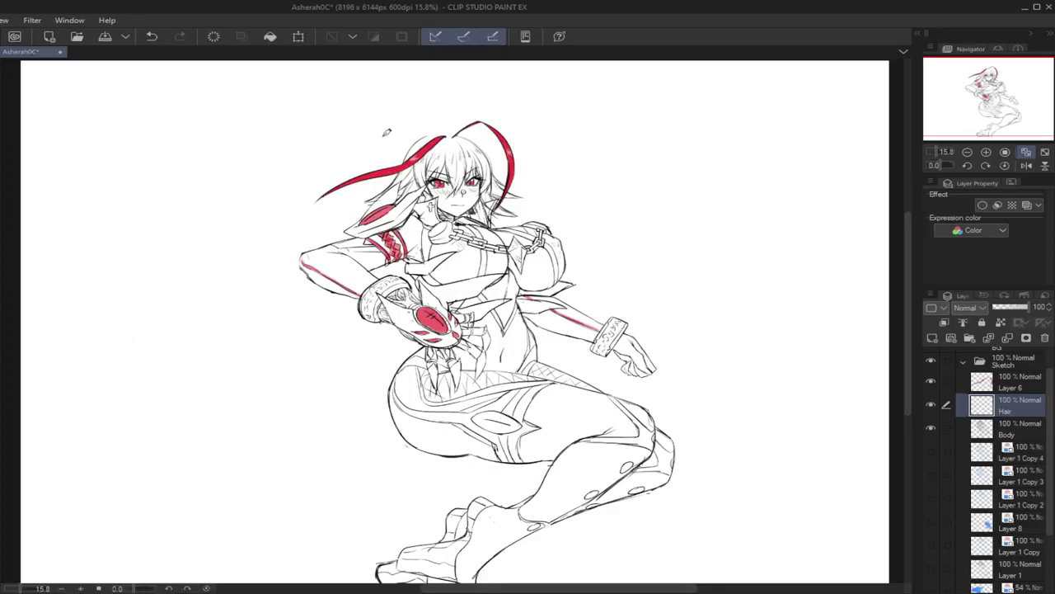
{"action": "left_click", "coordinate": [933, 339]}
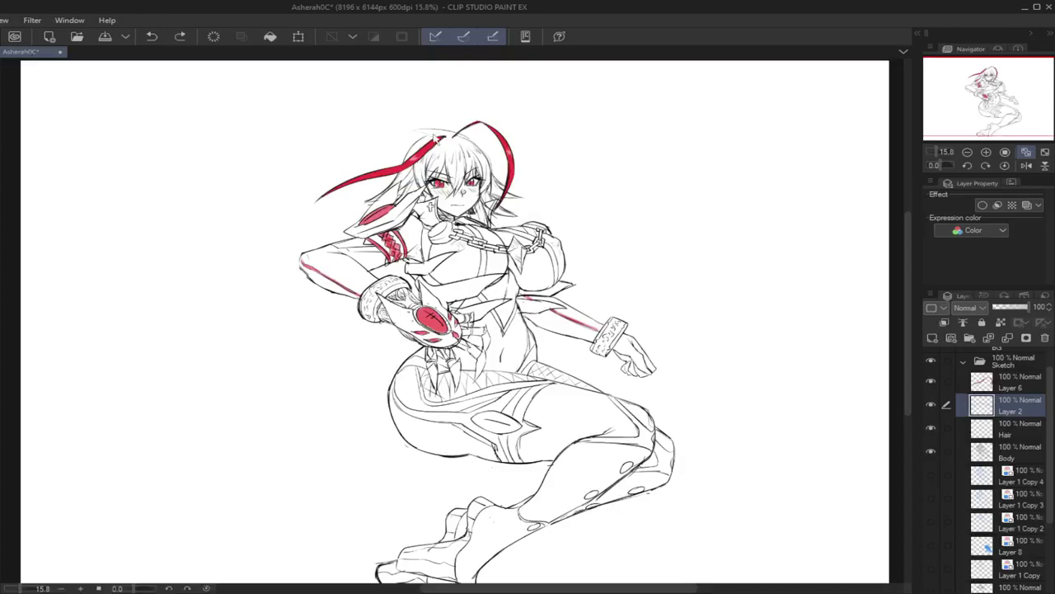
Step: Try sketching loose hair strands sweeping back from the crown behind the red feeler
{"action": "key", "text": "ctrl+z"}
{"action": "mouse_move", "coordinate": [441, 130]}
{"action": "left_mouse_down"}
{"action": "mouse_move", "coordinate": [386, 153]}
{"action": "mouse_move", "coordinate": [402, 129]}
{"action": "mouse_move", "coordinate": [383, 148]}
{"action": "mouse_move", "coordinate": [337, 150]}
{"action": "left_mouse_up"}
{"action": "key", "text": "ctrl+z"}
{"action": "key", "text": "ctrl+y"}
{"action": "mouse_move", "coordinate": [365, 178]}
{"action": "left_mouse_down"}
{"action": "mouse_move", "coordinate": [331, 194]}
{"action": "mouse_move", "coordinate": [270, 186]}
{"action": "mouse_move", "coordinate": [359, 212]}
{"action": "mouse_move", "coordinate": [294, 206]}
{"action": "mouse_move", "coordinate": [262, 172]}
{"action": "mouse_move", "coordinate": [337, 198]}
{"action": "mouse_move", "coordinate": [310, 216]}
{"action": "mouse_move", "coordinate": [371, 200]}
{"action": "left_mouse_up"}
{"action": "key", "text": "ctrl+z"}
{"action": "key", "text": "ctrl+z"}
{"action": "key", "text": "ctrl+z"}
{"action": "key", "text": "ctrl+z"}
Step: Sketch long hair strands flowing outward past the raised elbow and a curved lock hanging beneath it
{"action": "left_click_drag", "start_coordinate": [364, 204], "coordinate": [274, 237]}
{"action": "mouse_move", "coordinate": [335, 214]}
{"action": "left_mouse_down"}
{"action": "mouse_move", "coordinate": [177, 307]}
{"action": "mouse_move", "coordinate": [253, 265]}
{"action": "left_mouse_up"}
{"action": "mouse_move", "coordinate": [272, 258]}
{"action": "left_mouse_down"}
{"action": "mouse_move", "coordinate": [228, 297]}
{"action": "mouse_move", "coordinate": [254, 284]}
{"action": "left_mouse_up"}
{"action": "left_click_drag", "start_coordinate": [292, 231], "coordinate": [242, 238]}
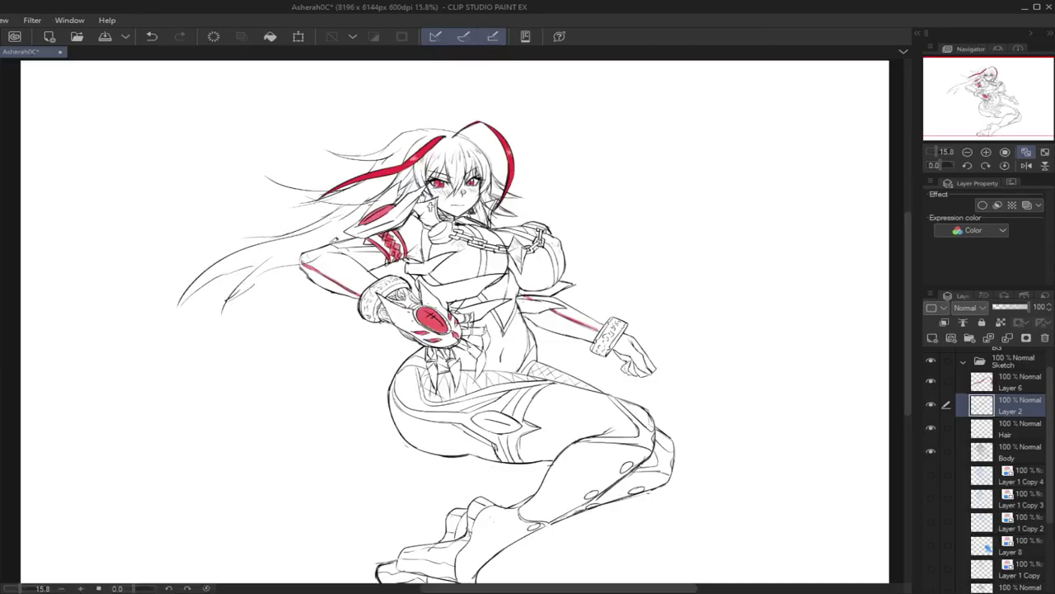
{"action": "mouse_move", "coordinate": [300, 295]}
{"action": "left_mouse_down"}
{"action": "mouse_move", "coordinate": [254, 318]}
{"action": "mouse_move", "coordinate": [203, 406]}
{"action": "left_mouse_up"}
{"action": "left_click_drag", "start_coordinate": [209, 392], "coordinate": [258, 365]}
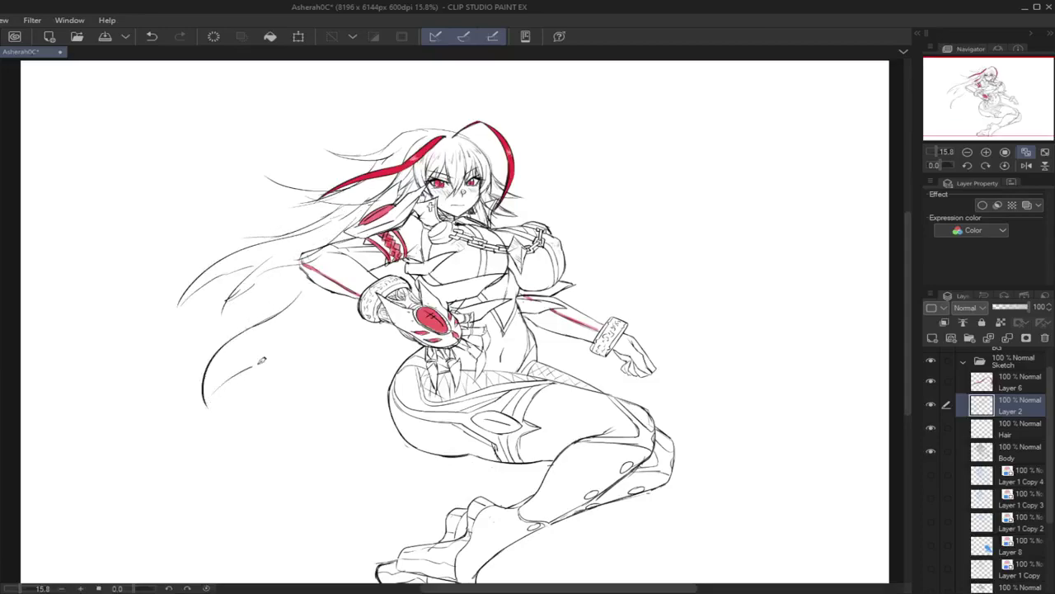
Step: Rework the hair outline over the crown in a mirrored, rotated view, then reset the rotation
{"action": "left_click", "coordinate": [1026, 166]}
{"action": "left_click_drag", "start_coordinate": [935, 165], "coordinate": [932, 166]}
{"action": "mouse_move", "coordinate": [278, 242]}
{"action": "left_mouse_down"}
{"action": "mouse_move", "coordinate": [236, 271]}
{"action": "mouse_move", "coordinate": [235, 312]}
{"action": "left_mouse_up"}
{"action": "key", "text": "ctrl+z"}
{"action": "key", "text": "ctrl+z"}
{"action": "mouse_move", "coordinate": [237, 273]}
{"action": "left_mouse_down"}
{"action": "mouse_move", "coordinate": [233, 311]}
{"action": "mouse_move", "coordinate": [249, 326]}
{"action": "left_mouse_up"}
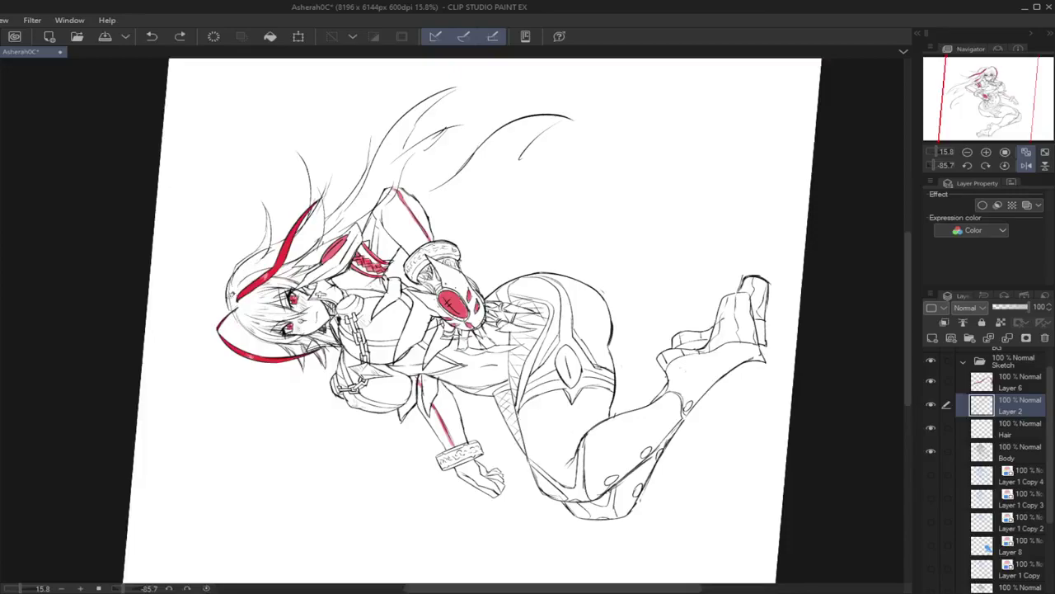
{"action": "left_click", "coordinate": [1005, 165]}
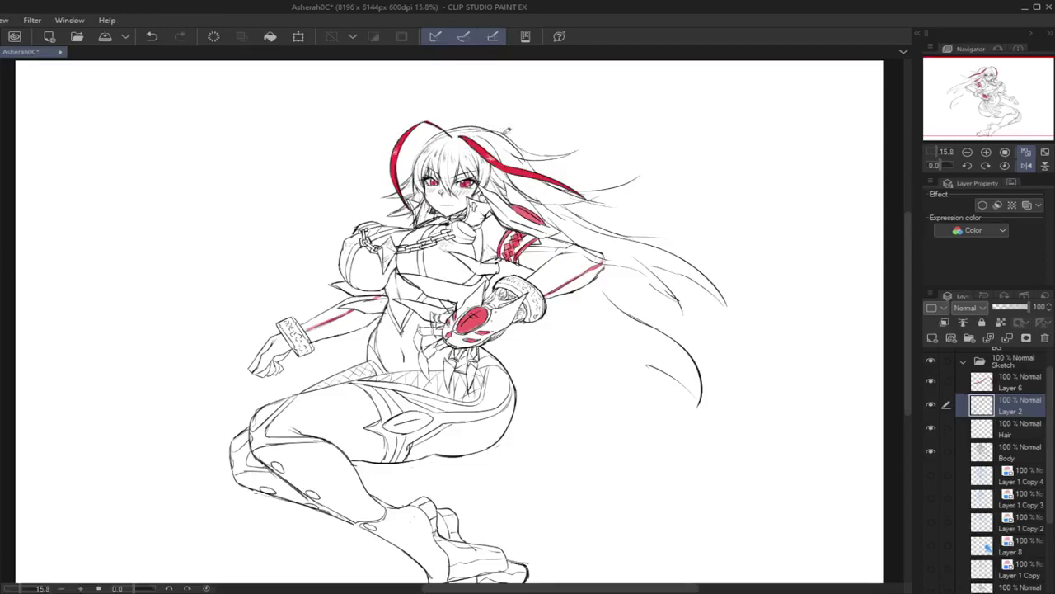
Step: Sketch long hair strands falling from below the raised arm and spreading out behind the hip
{"action": "mouse_move", "coordinate": [581, 288]}
{"action": "left_mouse_down"}
{"action": "mouse_move", "coordinate": [652, 348]}
{"action": "mouse_move", "coordinate": [653, 464]}
{"action": "left_mouse_up"}
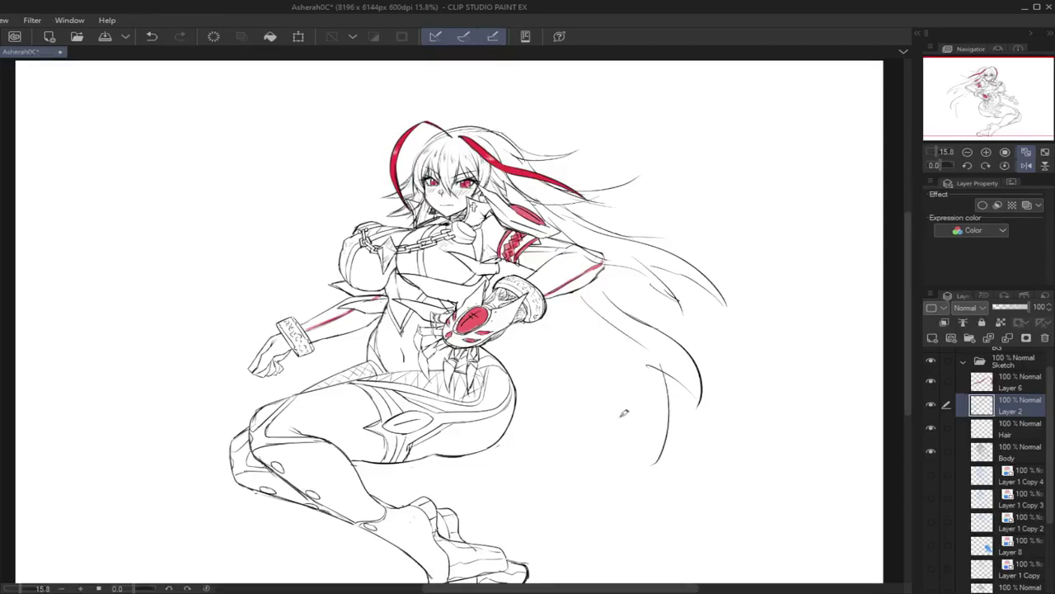
{"action": "left_click_drag", "start_coordinate": [617, 368], "coordinate": [589, 460]}
{"action": "mouse_move", "coordinate": [547, 330]}
{"action": "left_mouse_down"}
{"action": "mouse_move", "coordinate": [636, 376]}
{"action": "mouse_move", "coordinate": [747, 500]}
{"action": "left_mouse_up"}
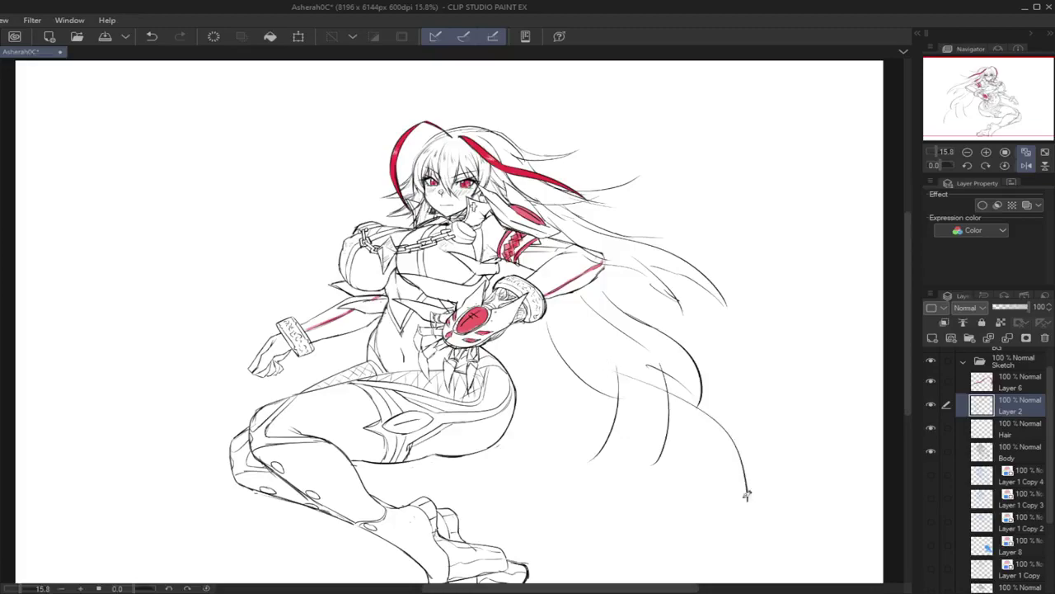
{"action": "mouse_move", "coordinate": [726, 418]}
{"action": "left_mouse_down"}
{"action": "mouse_move", "coordinate": [751, 449]}
{"action": "mouse_move", "coordinate": [681, 328]}
{"action": "left_mouse_up"}
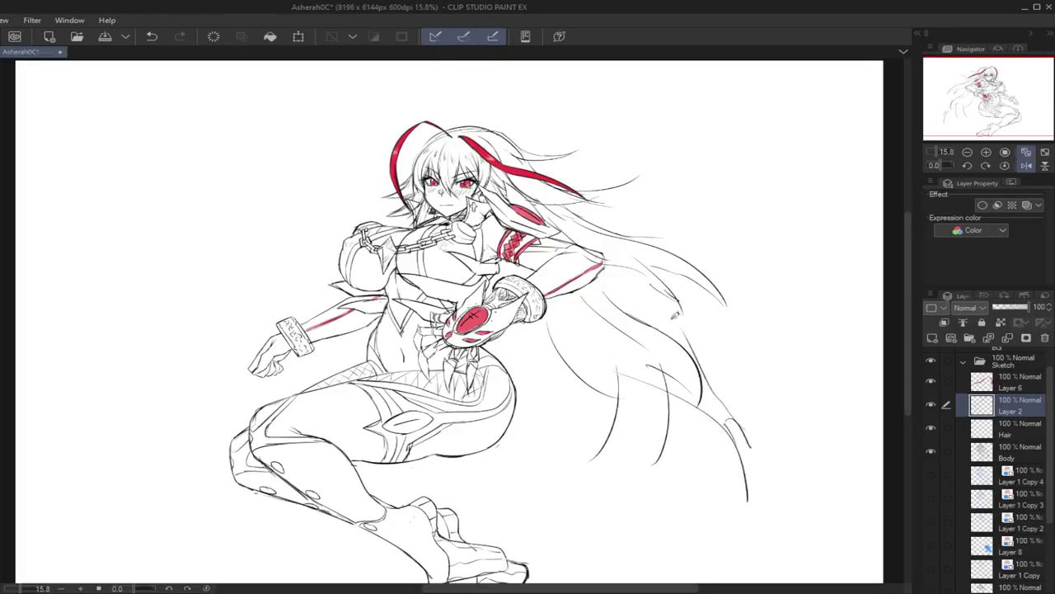
{"action": "mouse_move", "coordinate": [560, 305]}
{"action": "left_mouse_down"}
{"action": "mouse_move", "coordinate": [629, 405]}
{"action": "mouse_move", "coordinate": [625, 467]}
{"action": "mouse_move", "coordinate": [594, 457]}
{"action": "left_mouse_up"}
{"action": "mouse_move", "coordinate": [508, 332]}
{"action": "left_mouse_down"}
{"action": "mouse_move", "coordinate": [551, 449]}
{"action": "mouse_move", "coordinate": [499, 482]}
{"action": "left_mouse_up"}
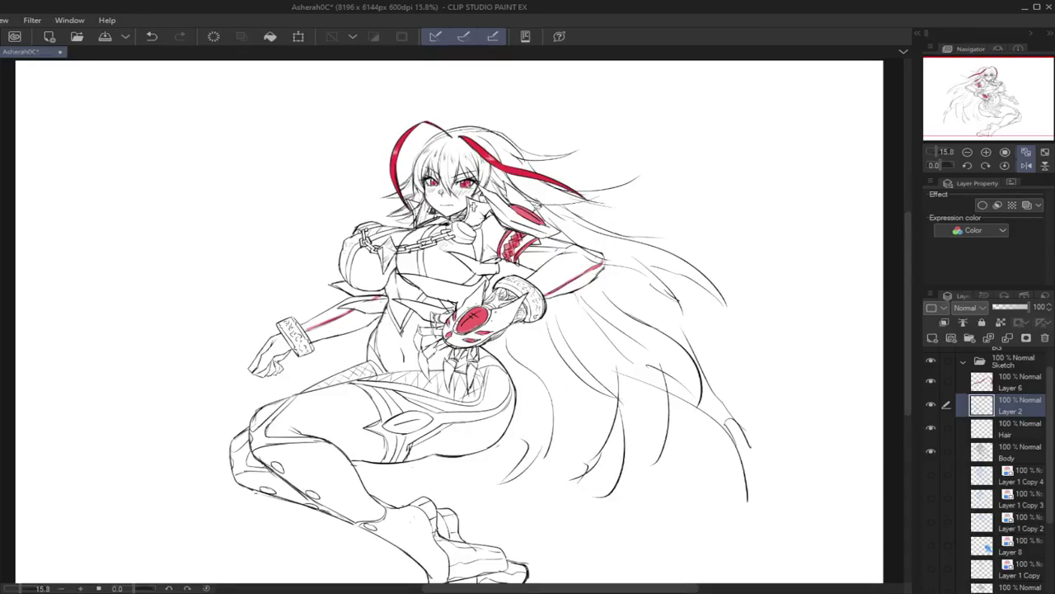
Step: Sketch short pointed flyaway strands between the red feeler and the raised upper arm
{"action": "left_click_drag", "start_coordinate": [557, 215], "coordinate": [592, 223]}
{"action": "key", "text": "ctrl+z"}
{"action": "mouse_move", "coordinate": [532, 212]}
{"action": "left_mouse_down"}
{"action": "mouse_move", "coordinate": [566, 222]}
{"action": "mouse_move", "coordinate": [635, 205]}
{"action": "mouse_move", "coordinate": [564, 221]}
{"action": "mouse_move", "coordinate": [609, 242]}
{"action": "left_mouse_up"}
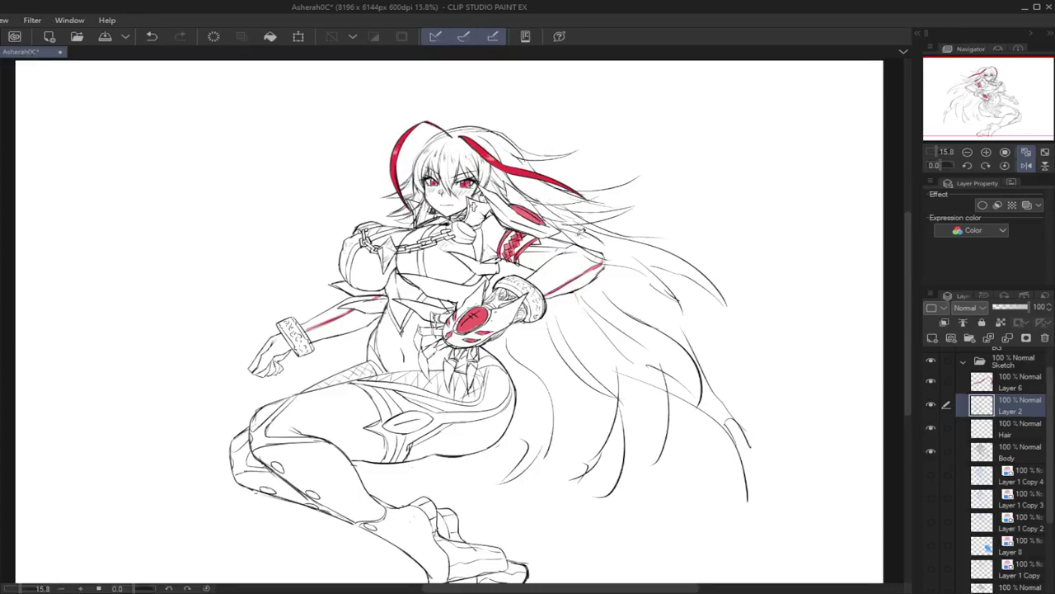
{"action": "left_click_drag", "start_coordinate": [536, 182], "coordinate": [580, 205]}
{"action": "key", "text": "ctrl+z"}
{"action": "key", "text": "ctrl+z"}
{"action": "mouse_move", "coordinate": [532, 179]}
{"action": "left_mouse_down"}
{"action": "mouse_move", "coordinate": [542, 195]}
{"action": "mouse_move", "coordinate": [549, 183]}
{"action": "mouse_move", "coordinate": [609, 198]}
{"action": "left_mouse_up"}
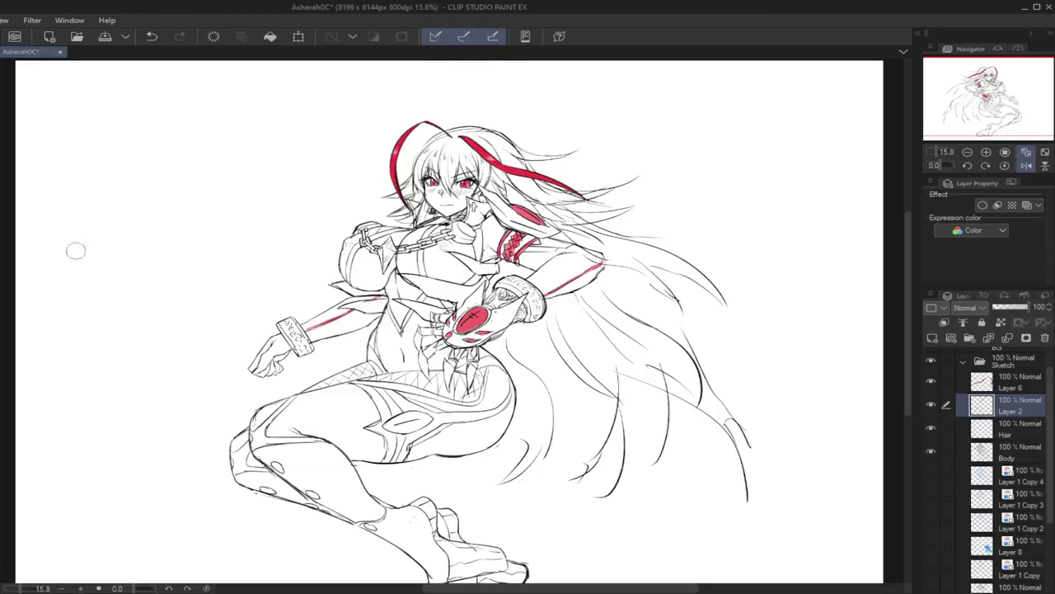
Step: Erase the lower hair strands on Layer 2 and redraw them as large curling locks below the raised elbow
{"action": "left_click", "coordinate": [1026, 165]}
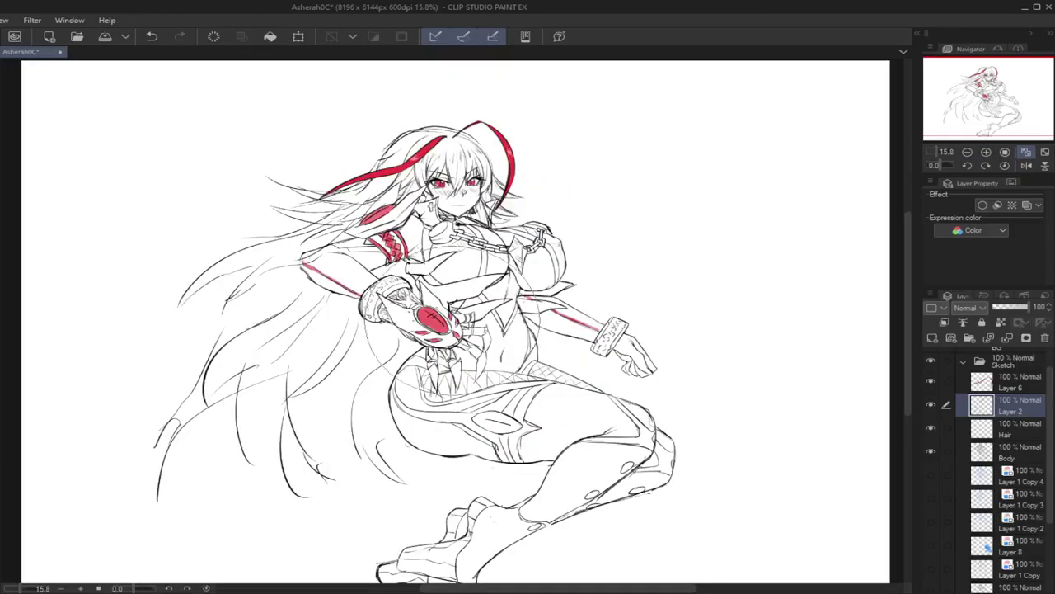
{"action": "mouse_move", "coordinate": [193, 364]}
{"action": "left_mouse_down"}
{"action": "mouse_move", "coordinate": [339, 451]}
{"action": "mouse_move", "coordinate": [338, 429]}
{"action": "mouse_move", "coordinate": [203, 355]}
{"action": "mouse_move", "coordinate": [384, 462]}
{"action": "mouse_move", "coordinate": [277, 425]}
{"action": "mouse_move", "coordinate": [248, 362]}
{"action": "mouse_move", "coordinate": [278, 301]}
{"action": "mouse_move", "coordinate": [247, 384]}
{"action": "mouse_move", "coordinate": [293, 340]}
{"action": "mouse_move", "coordinate": [280, 458]}
{"action": "left_mouse_up"}
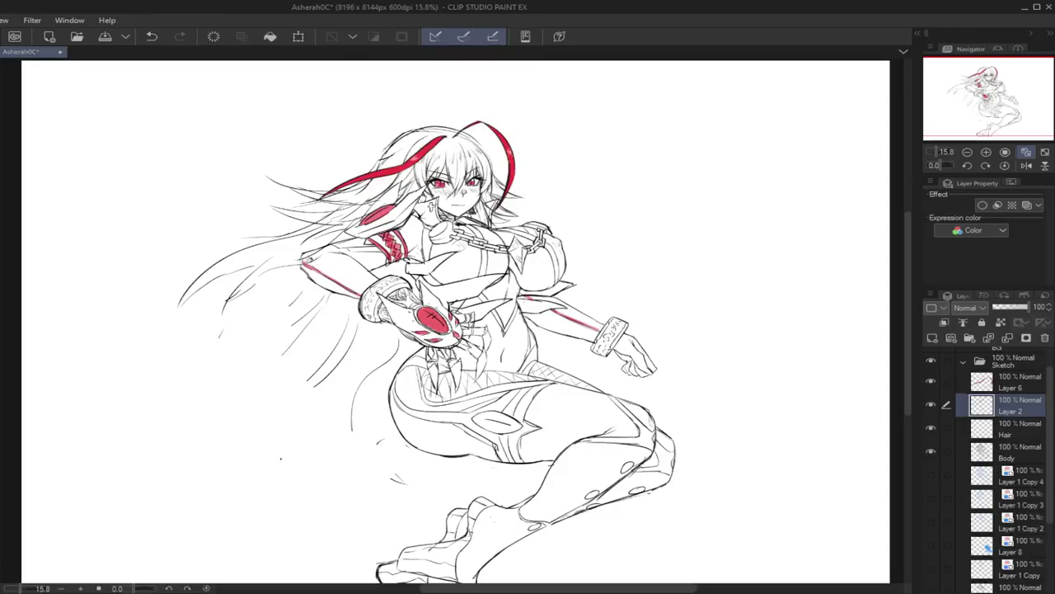
{"action": "mouse_move", "coordinate": [269, 284]}
{"action": "left_mouse_down"}
{"action": "mouse_move", "coordinate": [205, 370]}
{"action": "mouse_move", "coordinate": [209, 340]}
{"action": "mouse_move", "coordinate": [211, 394]}
{"action": "left_mouse_up"}
{"action": "mouse_move", "coordinate": [225, 331]}
{"action": "left_mouse_down"}
{"action": "mouse_move", "coordinate": [275, 379]}
{"action": "mouse_move", "coordinate": [292, 380]}
{"action": "left_mouse_up"}
{"action": "mouse_move", "coordinate": [221, 384]}
{"action": "left_mouse_down"}
{"action": "mouse_move", "coordinate": [320, 366]}
{"action": "mouse_move", "coordinate": [224, 373]}
{"action": "mouse_move", "coordinate": [315, 355]}
{"action": "left_mouse_up"}
{"action": "key", "text": "ctrl+z"}
{"action": "mouse_move", "coordinate": [315, 361]}
{"action": "left_mouse_down"}
{"action": "mouse_move", "coordinate": [214, 381]}
{"action": "mouse_move", "coordinate": [209, 368]}
{"action": "mouse_move", "coordinate": [255, 425]}
{"action": "left_mouse_up"}
{"action": "left_click_drag", "start_coordinate": [206, 377], "coordinate": [255, 397]}
{"action": "mouse_move", "coordinate": [227, 356]}
{"action": "left_mouse_down"}
{"action": "mouse_move", "coordinate": [290, 300]}
{"action": "mouse_move", "coordinate": [237, 386]}
{"action": "mouse_move", "coordinate": [219, 486]}
{"action": "left_mouse_up"}
{"action": "key", "text": "ctrl+z"}
{"action": "mouse_move", "coordinate": [246, 368]}
{"action": "left_mouse_down"}
{"action": "mouse_move", "coordinate": [242, 446]}
{"action": "mouse_move", "coordinate": [283, 488]}
{"action": "mouse_move", "coordinate": [346, 311]}
{"action": "mouse_move", "coordinate": [344, 346]}
{"action": "left_mouse_up"}
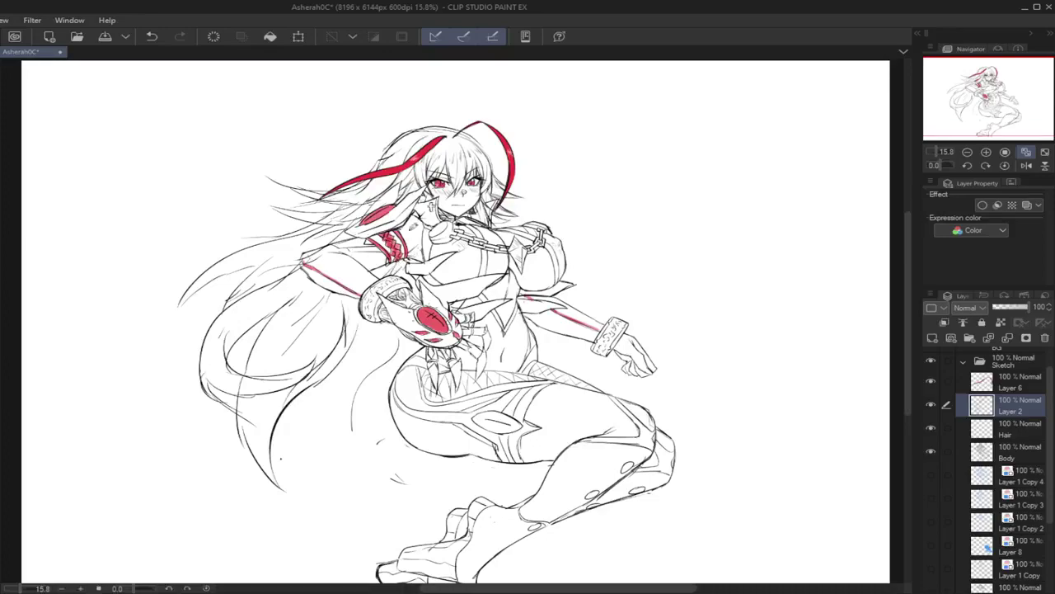
Step: Add hanging hair strands beside the hip and heavier curved strands behind the raised elbow
{"action": "left_click_drag", "start_coordinate": [485, 209], "coordinate": [513, 221]}
{"action": "left_click_drag", "start_coordinate": [344, 324], "coordinate": [358, 430]}
{"action": "left_click_drag", "start_coordinate": [343, 341], "coordinate": [371, 437]}
{"action": "mouse_move", "coordinate": [355, 320]}
{"action": "left_mouse_down"}
{"action": "mouse_move", "coordinate": [367, 428]}
{"action": "mouse_move", "coordinate": [384, 450]}
{"action": "mouse_move", "coordinate": [397, 393]}
{"action": "left_mouse_up"}
{"action": "left_click_drag", "start_coordinate": [390, 354], "coordinate": [400, 389]}
{"action": "mouse_move", "coordinate": [289, 241]}
{"action": "left_mouse_down"}
{"action": "mouse_move", "coordinate": [263, 340]}
{"action": "mouse_move", "coordinate": [290, 259]}
{"action": "mouse_move", "coordinate": [266, 347]}
{"action": "mouse_move", "coordinate": [263, 306]}
{"action": "mouse_move", "coordinate": [302, 360]}
{"action": "mouse_move", "coordinate": [307, 271]}
{"action": "left_mouse_up"}
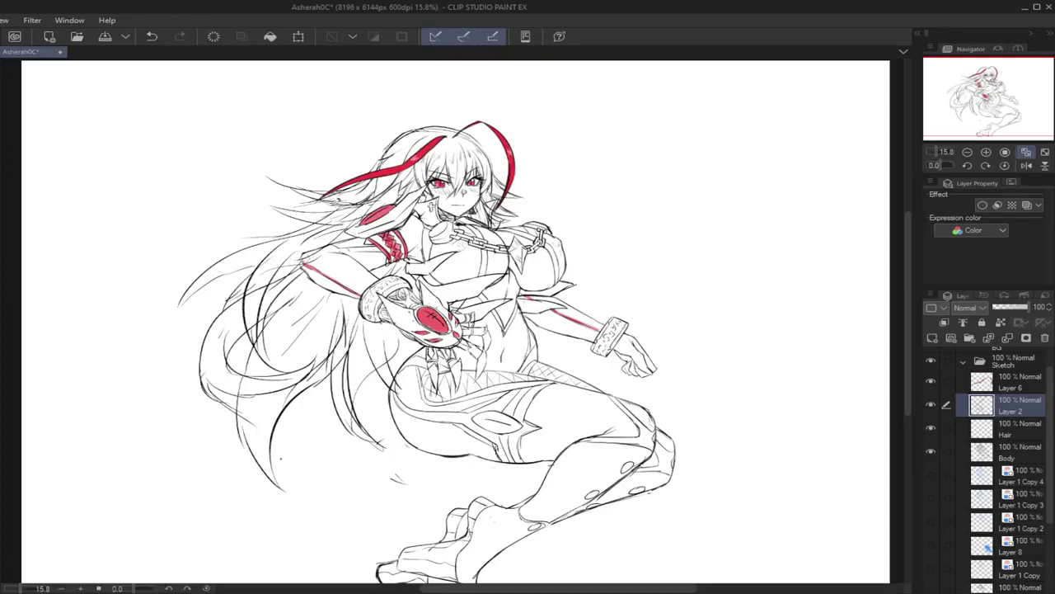
Step: Sketch angular lines above the head to raise the hair volume around the crown, checking it mirrored
{"action": "mouse_move", "coordinate": [410, 114]}
{"action": "left_mouse_down"}
{"action": "mouse_move", "coordinate": [388, 118]}
{"action": "mouse_move", "coordinate": [366, 149]}
{"action": "left_mouse_up"}
{"action": "key", "text": "ctrl+z"}
{"action": "left_click_drag", "start_coordinate": [427, 112], "coordinate": [388, 122]}
{"action": "left_click_drag", "start_coordinate": [403, 124], "coordinate": [372, 156]}
{"action": "mouse_move", "coordinate": [410, 117]}
{"action": "left_mouse_down"}
{"action": "mouse_move", "coordinate": [466, 112]}
{"action": "mouse_move", "coordinate": [396, 121]}
{"action": "mouse_move", "coordinate": [376, 165]}
{"action": "left_mouse_up"}
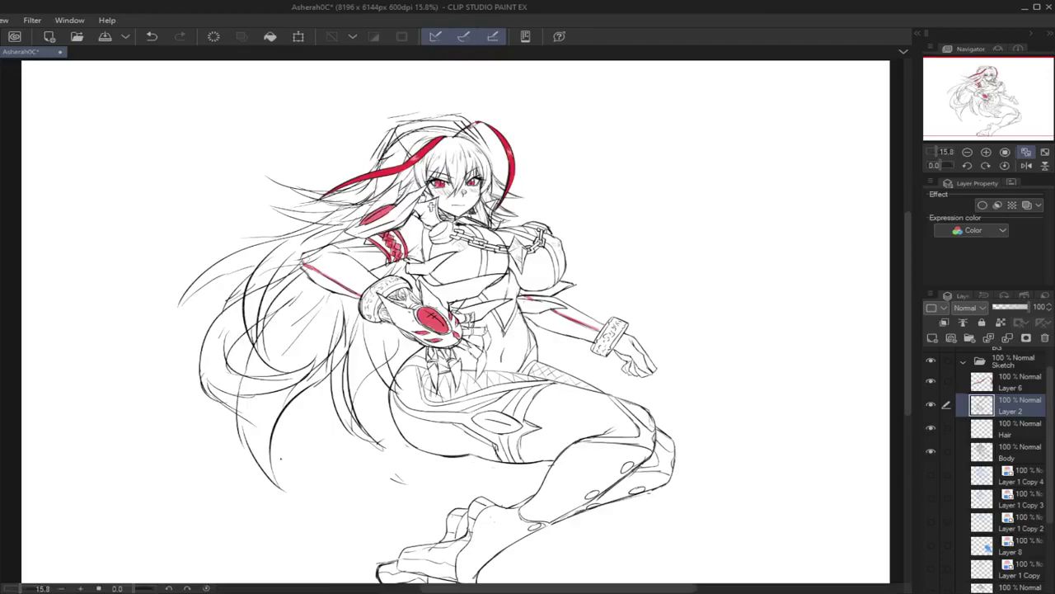
{"action": "left_click", "coordinate": [1025, 167]}
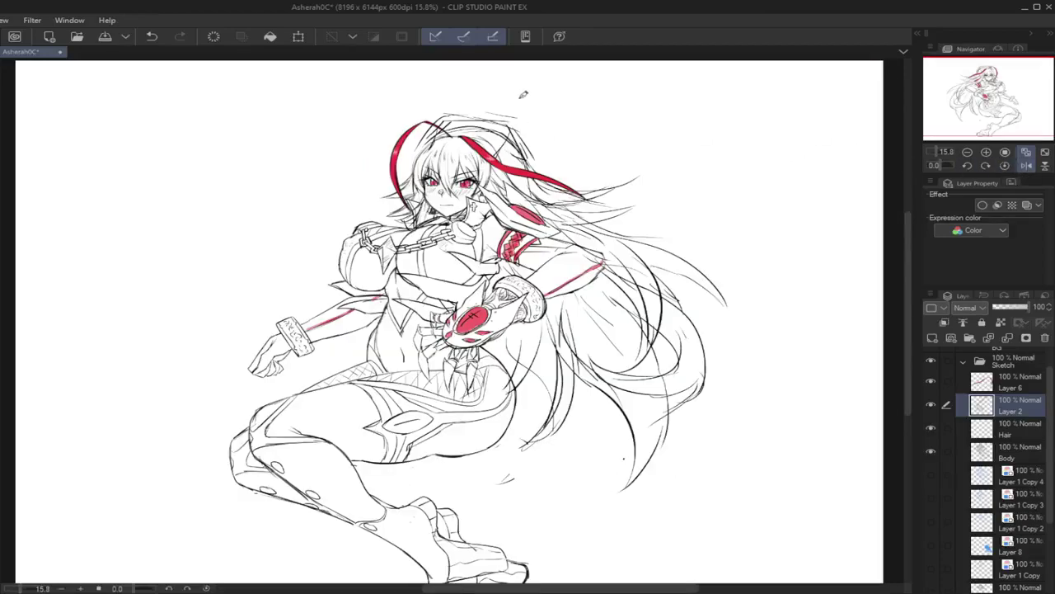
{"action": "left_click_drag", "start_coordinate": [476, 114], "coordinate": [533, 164]}
{"action": "mouse_move", "coordinate": [483, 114]}
{"action": "left_mouse_down"}
{"action": "mouse_move", "coordinate": [517, 124]}
{"action": "mouse_move", "coordinate": [540, 151]}
{"action": "left_mouse_up"}
{"action": "left_click_drag", "start_coordinate": [450, 113], "coordinate": [410, 164]}
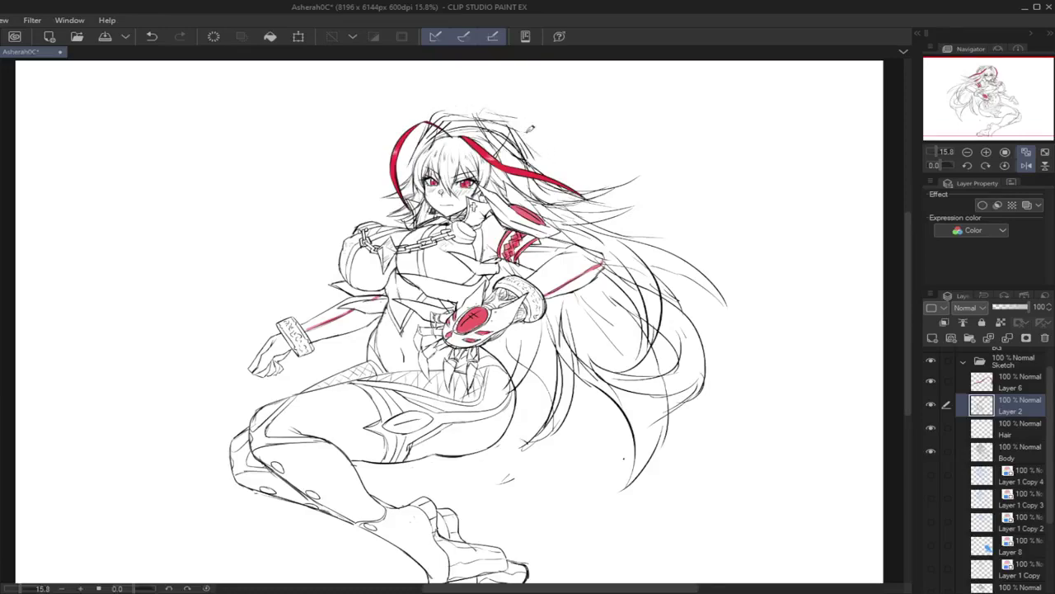
Step: Sketch the outer hair contour from the back of the crown down past the raised elbow
{"action": "mouse_move", "coordinate": [531, 118]}
{"action": "left_mouse_down"}
{"action": "mouse_move", "coordinate": [545, 186]}
{"action": "mouse_move", "coordinate": [559, 188]}
{"action": "left_mouse_up"}
{"action": "mouse_move", "coordinate": [544, 147]}
{"action": "left_mouse_down"}
{"action": "mouse_move", "coordinate": [571, 201]}
{"action": "mouse_move", "coordinate": [641, 266]}
{"action": "left_mouse_up"}
{"action": "left_click_drag", "start_coordinate": [590, 226], "coordinate": [701, 323]}
{"action": "left_click_drag", "start_coordinate": [674, 261], "coordinate": [726, 367]}
{"action": "left_click_drag", "start_coordinate": [675, 300], "coordinate": [688, 325]}
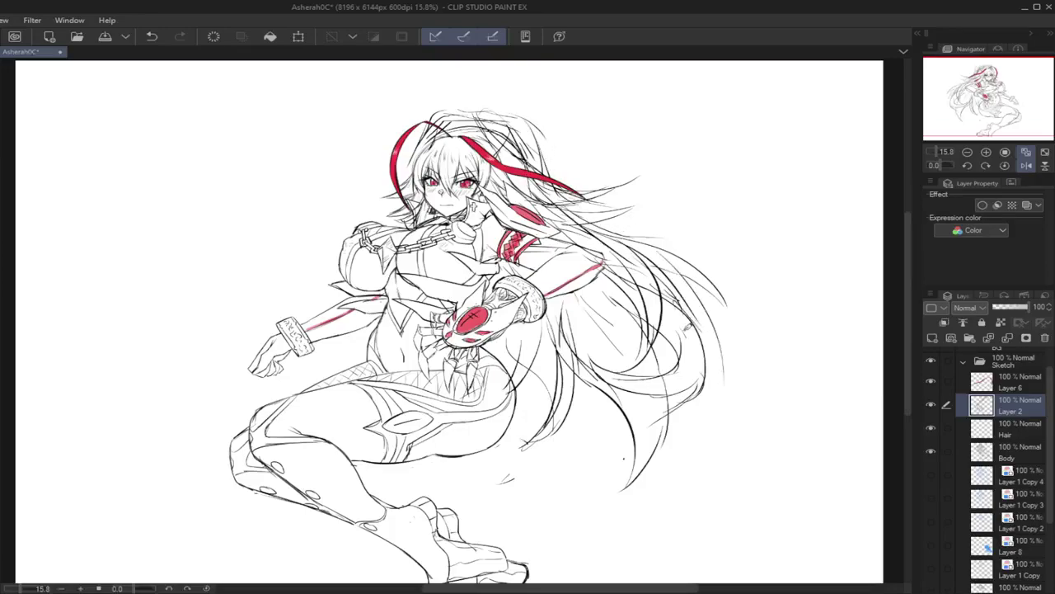
Step: Clear all the long-hair strokes from Layer 2
{"action": "mouse_move", "coordinate": [585, 157]}
{"action": "left_mouse_down"}
{"action": "mouse_move", "coordinate": [564, 179]}
{"action": "mouse_move", "coordinate": [612, 152]}
{"action": "left_mouse_up"}
{"action": "key", "text": "Delete"}
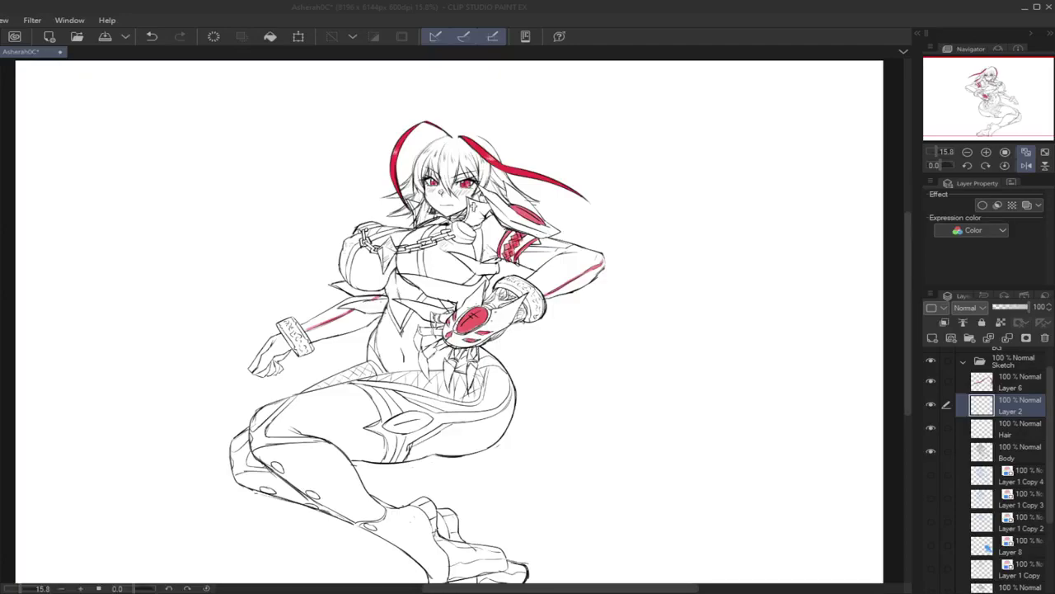
{"action": "left_click", "coordinate": [110, 354]}
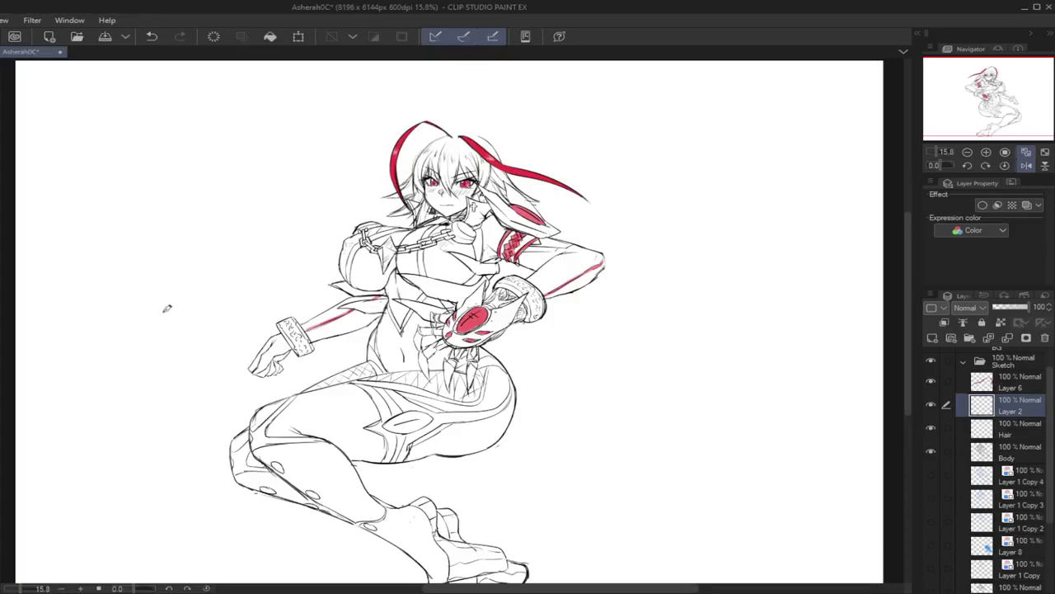
Step: Doodle a small face with closed eyes, bangs and a hand near its mouth in the empty area beside the character's head
{"action": "mouse_move", "coordinate": [206, 114]}
{"action": "left_mouse_down"}
{"action": "mouse_move", "coordinate": [207, 145]}
{"action": "mouse_move", "coordinate": [252, 171]}
{"action": "mouse_move", "coordinate": [283, 154]}
{"action": "left_mouse_up"}
{"action": "mouse_move", "coordinate": [259, 120]}
{"action": "left_mouse_down"}
{"action": "mouse_move", "coordinate": [282, 118]}
{"action": "mouse_move", "coordinate": [262, 121]}
{"action": "left_mouse_up"}
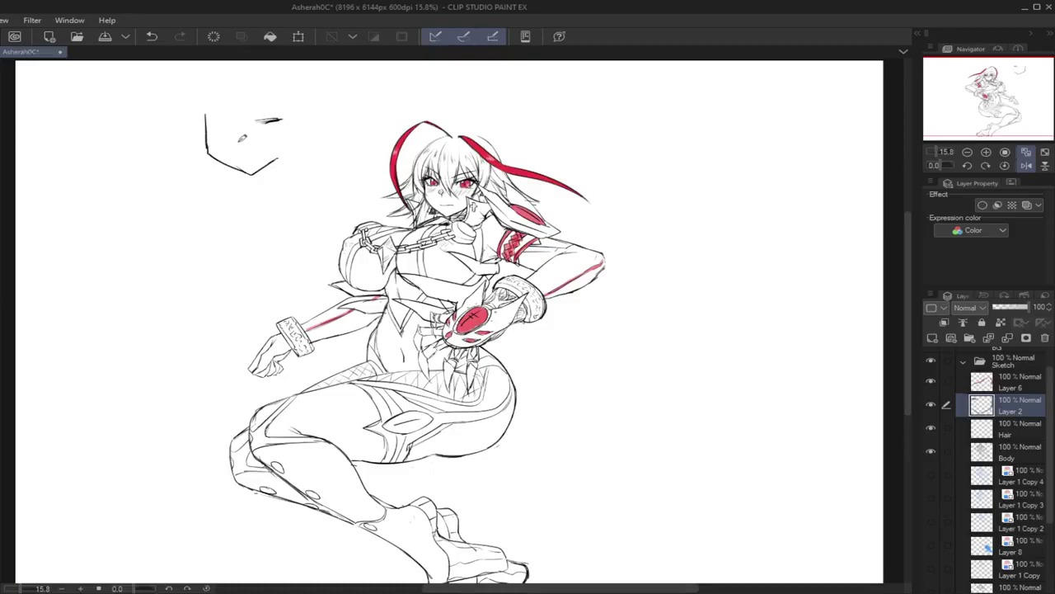
{"action": "mouse_move", "coordinate": [224, 169]}
{"action": "left_mouse_down"}
{"action": "mouse_move", "coordinate": [241, 156]}
{"action": "mouse_move", "coordinate": [230, 169]}
{"action": "left_mouse_up"}
{"action": "left_click_drag", "start_coordinate": [255, 99], "coordinate": [232, 147]}
{"action": "mouse_move", "coordinate": [204, 97]}
{"action": "left_mouse_down"}
{"action": "mouse_move", "coordinate": [197, 145]}
{"action": "mouse_move", "coordinate": [211, 183]}
{"action": "mouse_move", "coordinate": [254, 105]}
{"action": "mouse_move", "coordinate": [256, 143]}
{"action": "left_mouse_up"}
{"action": "mouse_move", "coordinate": [257, 125]}
{"action": "left_mouse_down"}
{"action": "mouse_move", "coordinate": [264, 101]}
{"action": "mouse_move", "coordinate": [283, 149]}
{"action": "left_mouse_up"}
{"action": "left_click_drag", "start_coordinate": [279, 112], "coordinate": [279, 188]}
{"action": "mouse_move", "coordinate": [286, 140]}
{"action": "left_mouse_down"}
{"action": "mouse_move", "coordinate": [280, 186]}
{"action": "mouse_move", "coordinate": [214, 183]}
{"action": "mouse_move", "coordinate": [234, 190]}
{"action": "mouse_move", "coordinate": [212, 210]}
{"action": "mouse_move", "coordinate": [228, 208]}
{"action": "mouse_move", "coordinate": [212, 203]}
{"action": "mouse_move", "coordinate": [228, 190]}
{"action": "mouse_move", "coordinate": [198, 203]}
{"action": "mouse_move", "coordinate": [212, 189]}
{"action": "mouse_move", "coordinate": [231, 195]}
{"action": "mouse_move", "coordinate": [236, 222]}
{"action": "mouse_move", "coordinate": [193, 233]}
{"action": "mouse_move", "coordinate": [237, 236]}
{"action": "mouse_move", "coordinate": [220, 241]}
{"action": "mouse_move", "coordinate": [194, 220]}
{"action": "left_mouse_up"}
{"action": "key", "text": "ctrl+z"}
{"action": "left_click_drag", "start_coordinate": [246, 177], "coordinate": [234, 182]}
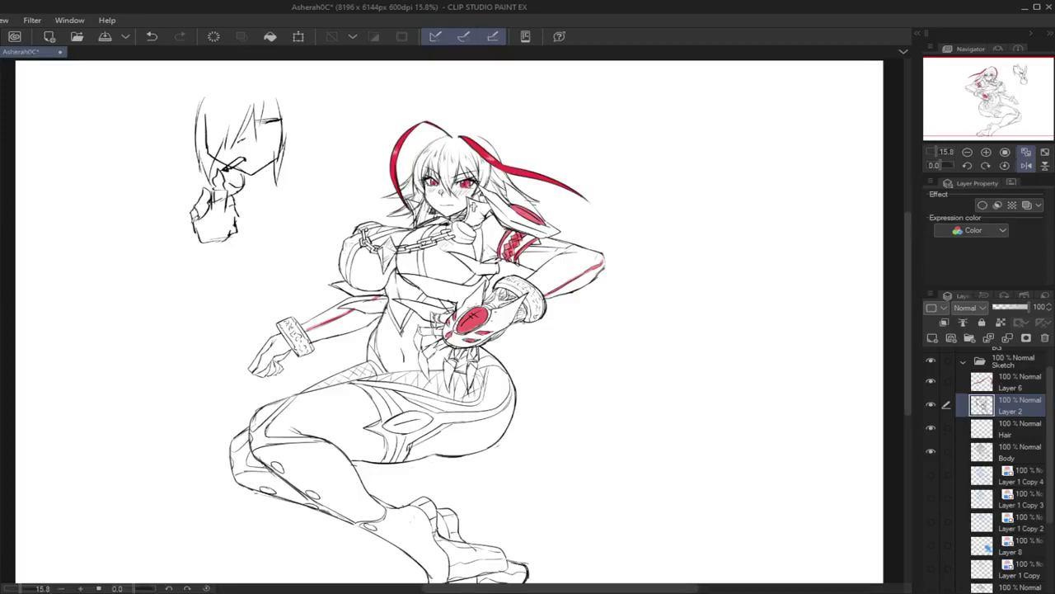
Step: Add an outer hair outline with flared ends and cheek blush lines to the doodled face
{"action": "left_click_drag", "start_coordinate": [262, 106], "coordinate": [291, 102]}
{"action": "mouse_move", "coordinate": [213, 84]}
{"action": "left_mouse_down"}
{"action": "mouse_move", "coordinate": [190, 146]}
{"action": "mouse_move", "coordinate": [162, 174]}
{"action": "left_mouse_up"}
{"action": "left_click_drag", "start_coordinate": [309, 105], "coordinate": [334, 155]}
{"action": "left_click_drag", "start_coordinate": [219, 72], "coordinate": [196, 131]}
{"action": "left_click_drag", "start_coordinate": [252, 128], "coordinate": [274, 141]}
{"action": "left_click_drag", "start_coordinate": [265, 124], "coordinate": [275, 144]}
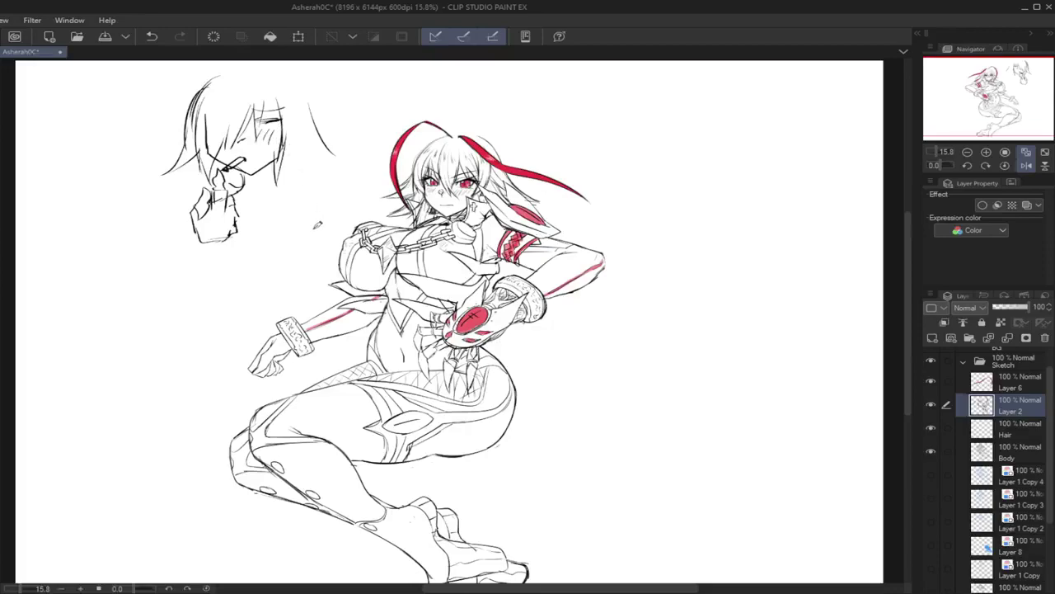
Step: Write "sorry" beside the doodled face, add its side hair and collar, and unmirror the canvas
{"action": "left_click_drag", "start_coordinate": [328, 104], "coordinate": [322, 118]}
{"action": "mouse_move", "coordinate": [336, 107]}
{"action": "left_mouse_down"}
{"action": "mouse_move", "coordinate": [392, 96]}
{"action": "mouse_move", "coordinate": [385, 117]}
{"action": "left_mouse_up"}
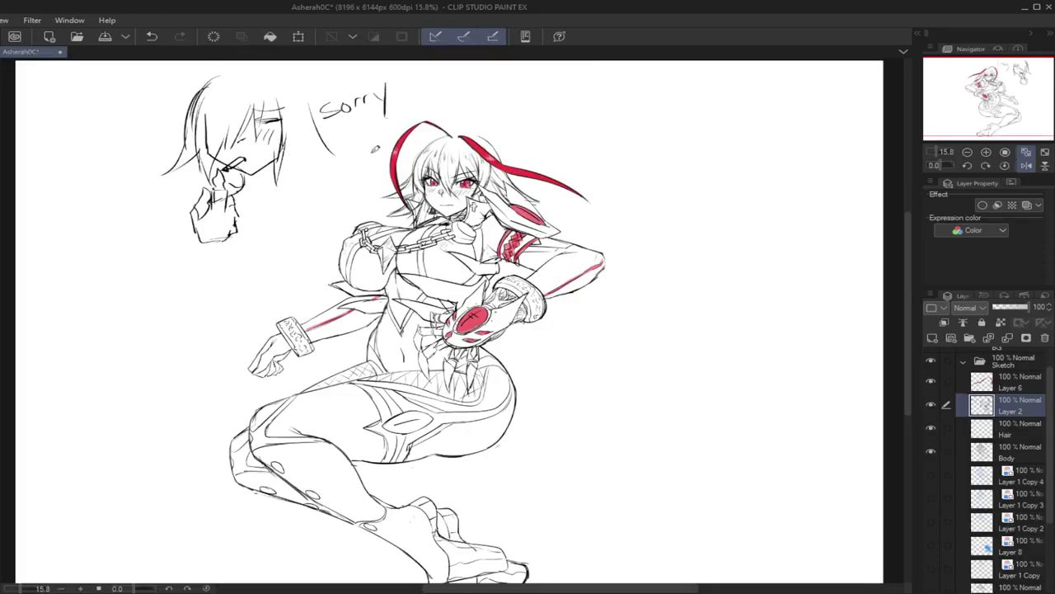
{"action": "left_click_drag", "start_coordinate": [315, 86], "coordinate": [350, 142]}
{"action": "mouse_move", "coordinate": [314, 88]}
{"action": "left_mouse_down"}
{"action": "mouse_move", "coordinate": [364, 144]}
{"action": "mouse_move", "coordinate": [302, 158]}
{"action": "mouse_move", "coordinate": [293, 194]}
{"action": "mouse_move", "coordinate": [305, 162]}
{"action": "left_mouse_up"}
{"action": "mouse_move", "coordinate": [303, 111]}
{"action": "left_mouse_down"}
{"action": "mouse_move", "coordinate": [315, 151]}
{"action": "mouse_move", "coordinate": [244, 171]}
{"action": "mouse_move", "coordinate": [251, 179]}
{"action": "mouse_move", "coordinate": [239, 170]}
{"action": "mouse_move", "coordinate": [294, 169]}
{"action": "mouse_move", "coordinate": [232, 173]}
{"action": "mouse_move", "coordinate": [286, 176]}
{"action": "mouse_move", "coordinate": [249, 177]}
{"action": "mouse_move", "coordinate": [278, 177]}
{"action": "mouse_move", "coordinate": [261, 210]}
{"action": "mouse_move", "coordinate": [332, 168]}
{"action": "left_mouse_up"}
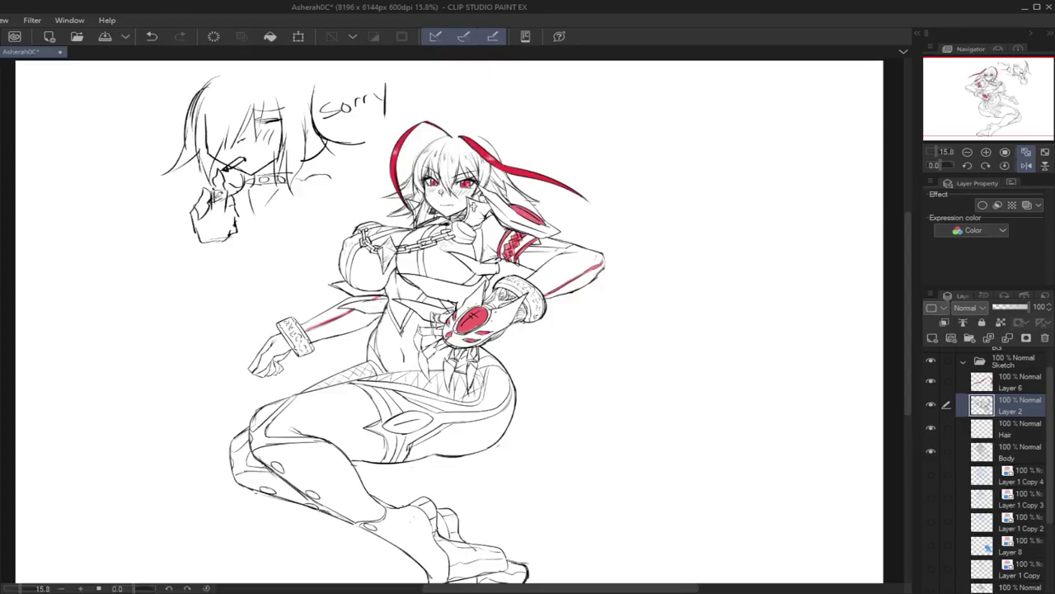
{"action": "left_click", "coordinate": [1025, 165]}
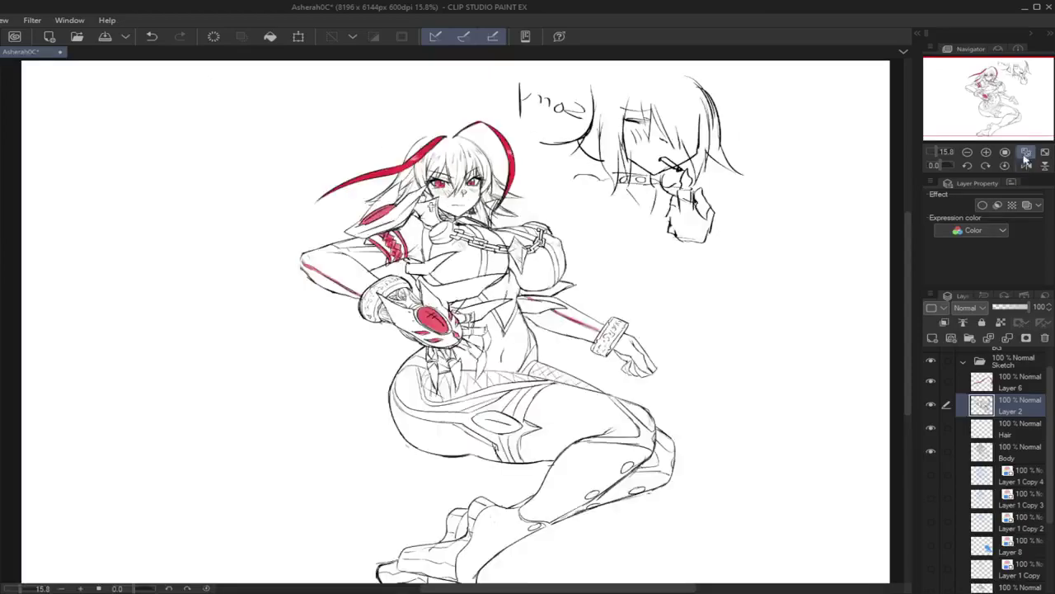
Step: Erase the doodled face and its lettering beside the character and clear the remaining strokes from Layer 2
{"action": "mouse_move", "coordinate": [424, 184]}
{"action": "left_mouse_down"}
{"action": "mouse_move", "coordinate": [405, 193]}
{"action": "mouse_move", "coordinate": [407, 228]}
{"action": "left_mouse_up"}
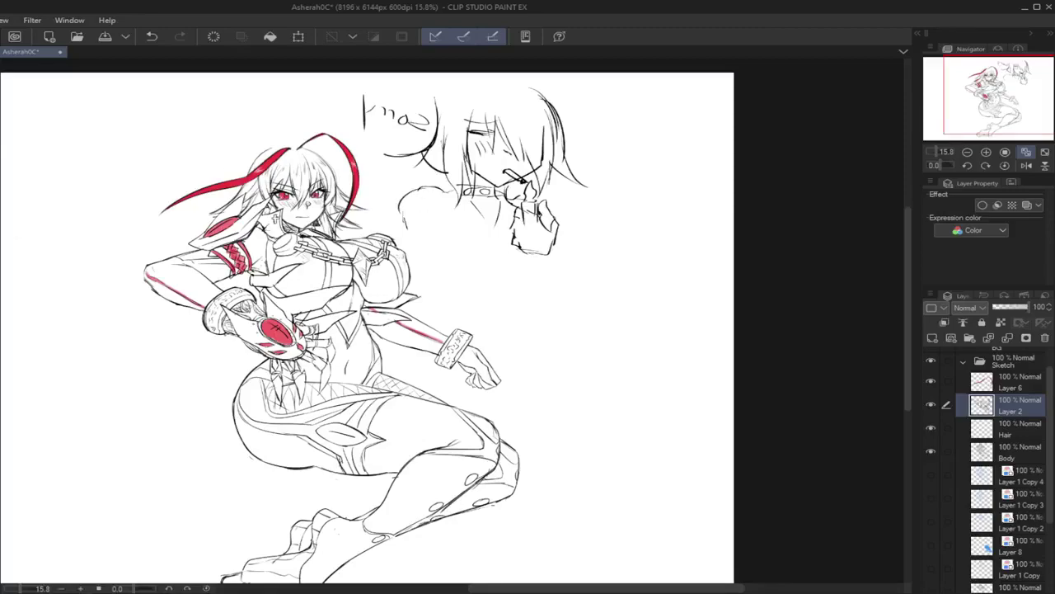
{"action": "mouse_move", "coordinate": [411, 105]}
{"action": "left_mouse_down"}
{"action": "mouse_move", "coordinate": [414, 132]}
{"action": "mouse_move", "coordinate": [449, 128]}
{"action": "mouse_move", "coordinate": [490, 103]}
{"action": "mouse_move", "coordinate": [385, 202]}
{"action": "mouse_move", "coordinate": [412, 249]}
{"action": "mouse_move", "coordinate": [486, 258]}
{"action": "mouse_move", "coordinate": [563, 202]}
{"action": "left_mouse_up"}
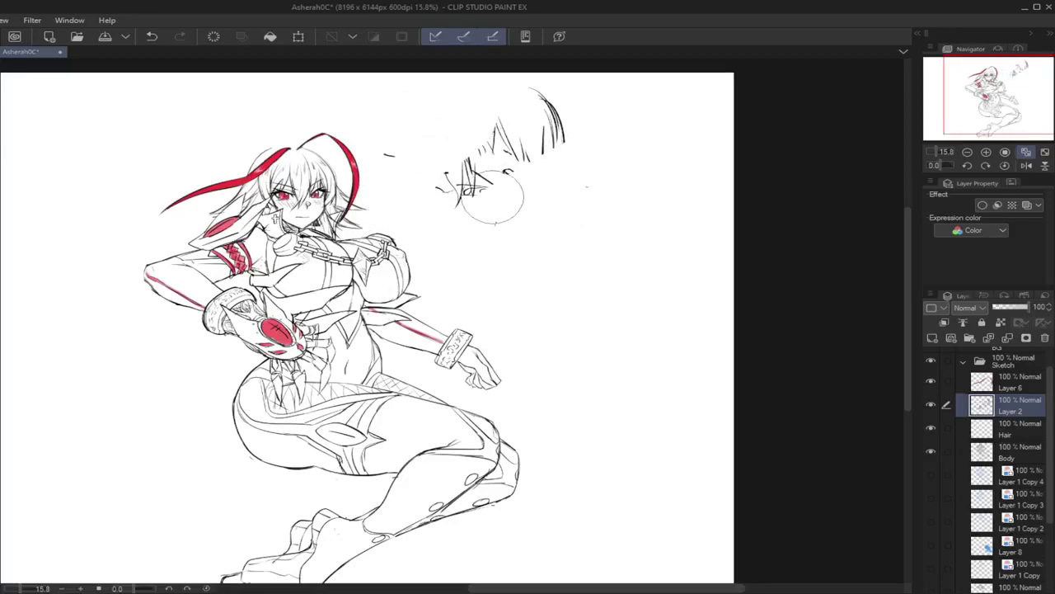
{"action": "key", "text": "Delete"}
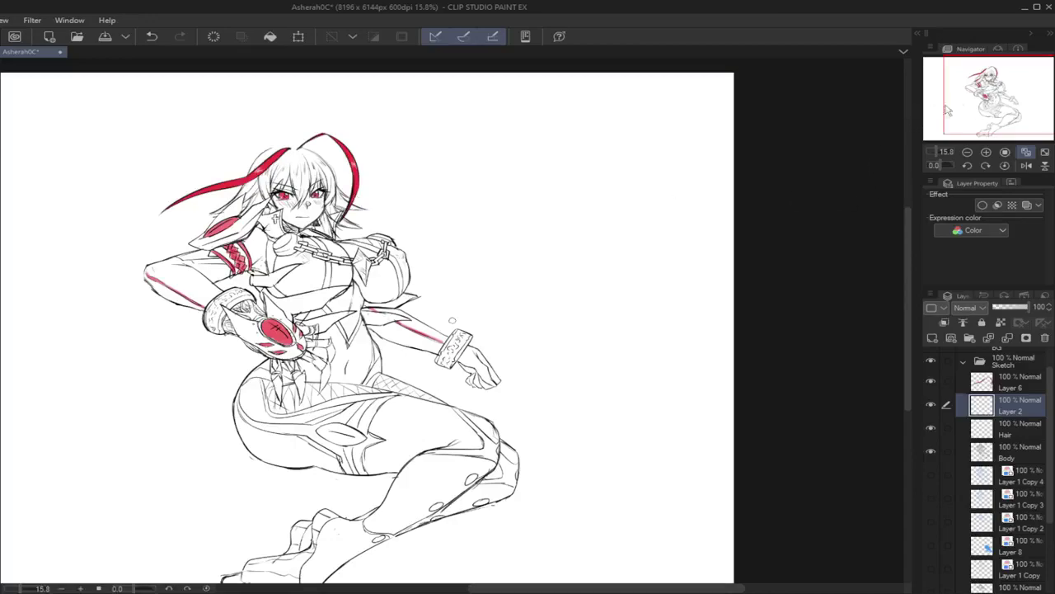
{"action": "left_click_drag", "start_coordinate": [994, 99], "coordinate": [988, 102]}
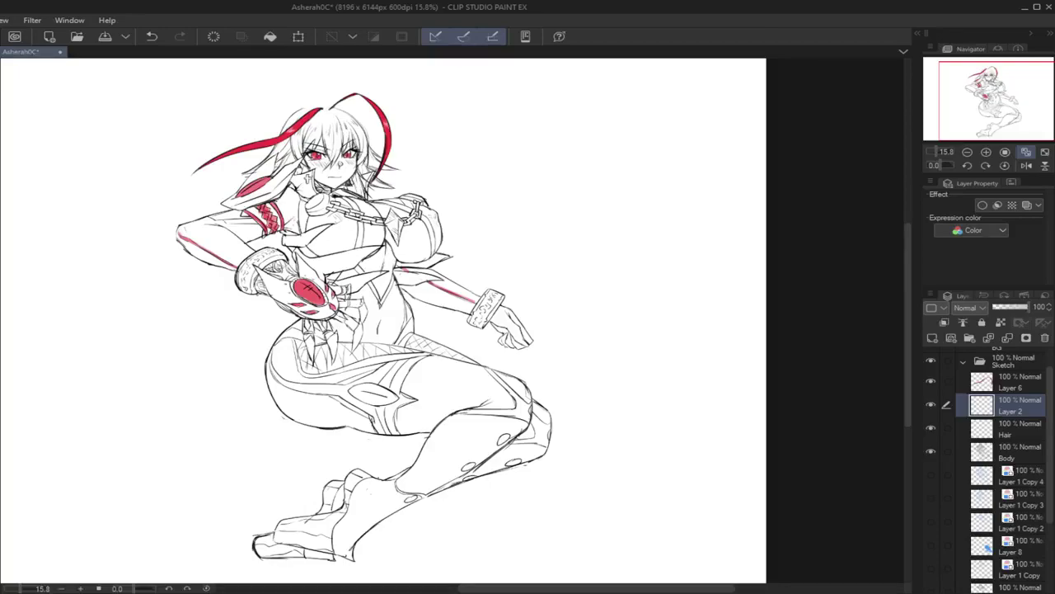
{"action": "mouse_move", "coordinate": [151, 146]}
{"action": "left_mouse_down"}
{"action": "mouse_move", "coordinate": [168, 161]}
{"action": "mouse_move", "coordinate": [125, 166]}
{"action": "mouse_move", "coordinate": [162, 190]}
{"action": "left_mouse_up"}
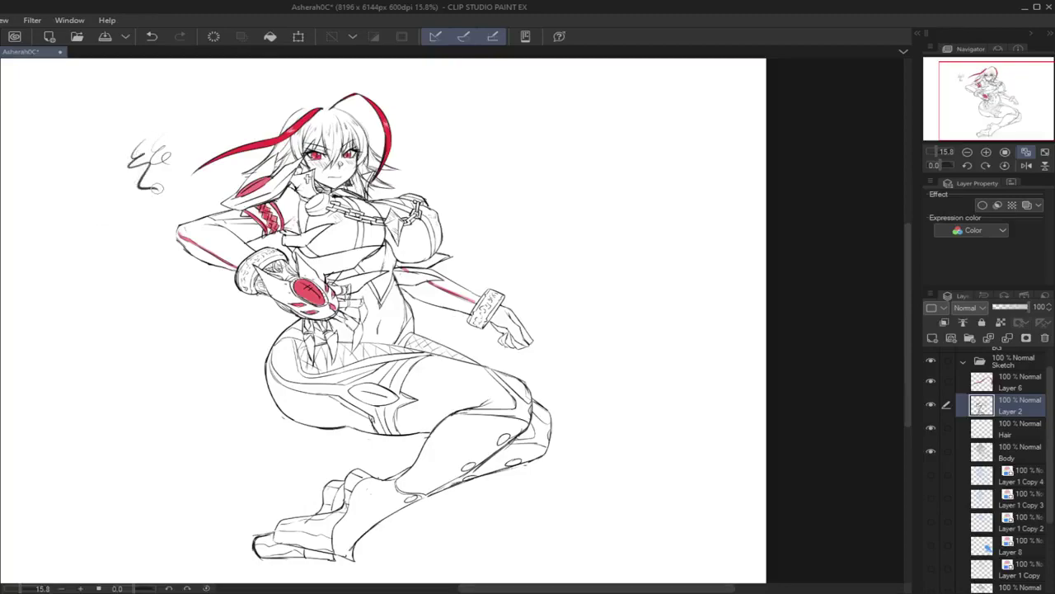
{"action": "key", "text": "Delete"}
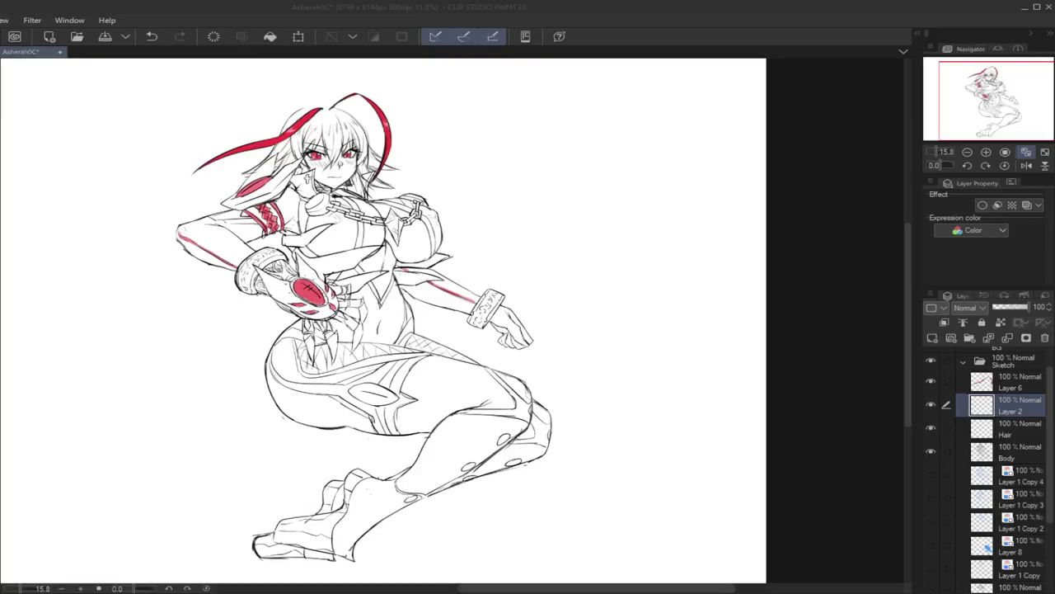
Step: Mirror the canvas and try several curved outlines for fuller hair around the crown and behind the head
{"action": "left_click", "coordinate": [1027, 165]}
{"action": "left_click_drag", "start_coordinate": [1000, 101], "coordinate": [969, 104]}
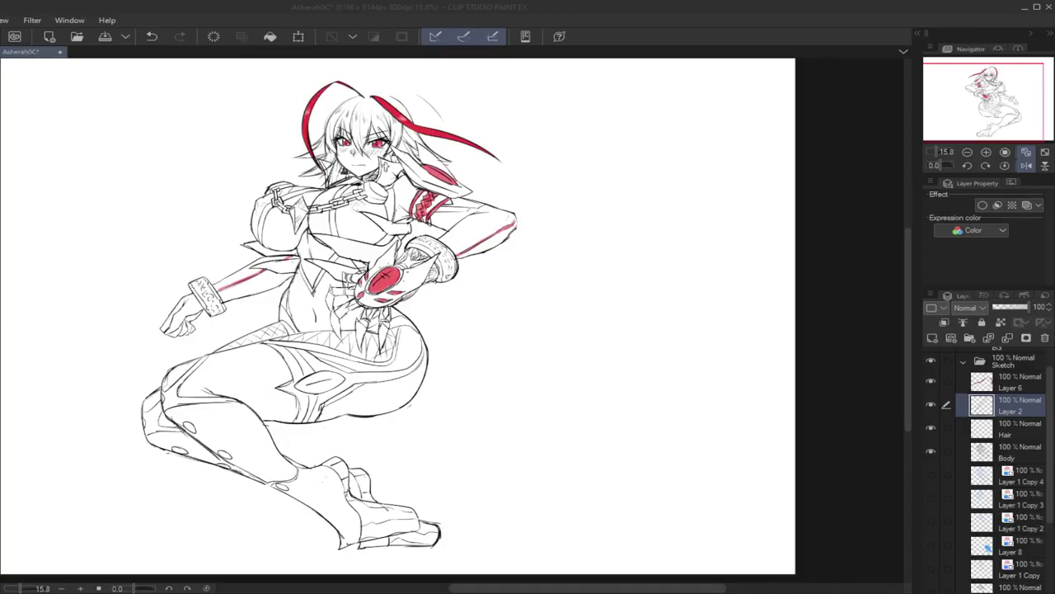
{"action": "left_click", "coordinate": [4, 541]}
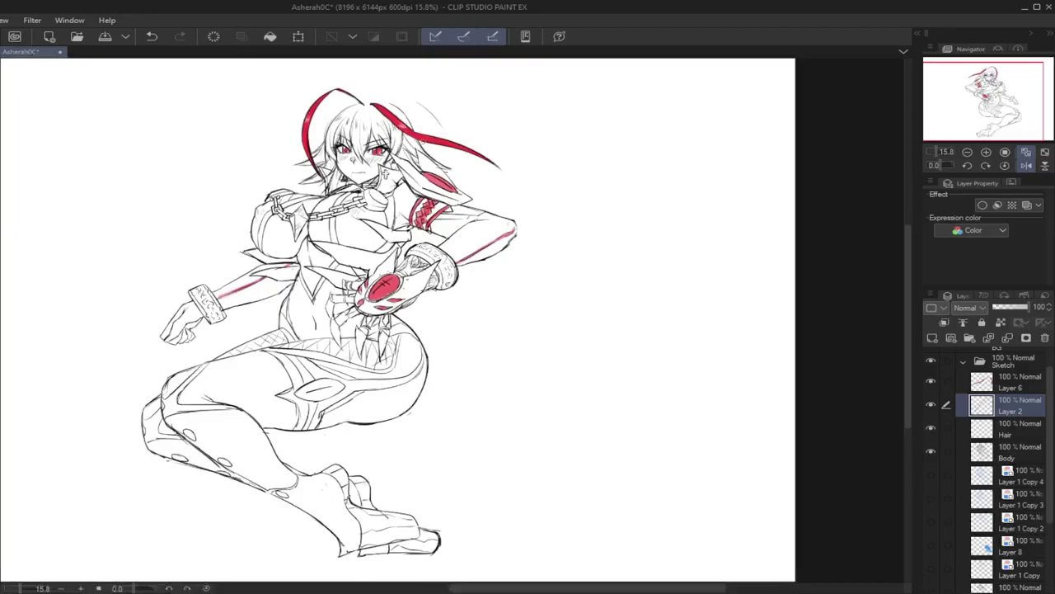
{"action": "key", "text": "ctrl+z"}
{"action": "mouse_move", "coordinate": [441, 122]}
{"action": "left_mouse_down"}
{"action": "mouse_move", "coordinate": [455, 158]}
{"action": "mouse_move", "coordinate": [446, 162]}
{"action": "mouse_move", "coordinate": [462, 172]}
{"action": "mouse_move", "coordinate": [489, 166]}
{"action": "mouse_move", "coordinate": [458, 195]}
{"action": "mouse_move", "coordinate": [493, 164]}
{"action": "mouse_move", "coordinate": [437, 141]}
{"action": "left_mouse_up"}
{"action": "key", "text": "ctrl+z"}
{"action": "key", "text": "ctrl+z"}
{"action": "key", "text": "ctrl+z"}
{"action": "mouse_move", "coordinate": [412, 105]}
{"action": "left_mouse_down"}
{"action": "mouse_move", "coordinate": [437, 149]}
{"action": "mouse_move", "coordinate": [432, 132]}
{"action": "mouse_move", "coordinate": [439, 138]}
{"action": "left_mouse_up"}
{"action": "key", "text": "ctrl+z"}
{"action": "key", "text": "ctrl+z"}
{"action": "key", "text": "ctrl+z"}
{"action": "key", "text": "ctrl+z"}
{"action": "key", "text": "ctrl+z"}
{"action": "left_click_drag", "start_coordinate": [377, 95], "coordinate": [325, 128]}
{"action": "key", "text": "ctrl+z"}
{"action": "key", "text": "ctrl+z"}
{"action": "key", "text": "ctrl+z"}
{"action": "mouse_move", "coordinate": [364, 97]}
{"action": "left_mouse_down"}
{"action": "mouse_move", "coordinate": [331, 121]}
{"action": "mouse_move", "coordinate": [421, 102]}
{"action": "mouse_move", "coordinate": [440, 129]}
{"action": "left_mouse_up"}
{"action": "key", "text": "ctrl+z"}
{"action": "key", "text": "ctrl+z"}
{"action": "key", "text": "ctrl+z"}
{"action": "key", "text": "ctrl+z"}
Step: Draw a fuller hair outline from the crown down behind the head, past the long red strand, and unmirror the canvas
{"action": "mouse_move", "coordinate": [393, 97]}
{"action": "left_mouse_down"}
{"action": "mouse_move", "coordinate": [422, 103]}
{"action": "mouse_move", "coordinate": [438, 136]}
{"action": "left_mouse_up"}
{"action": "left_click_drag", "start_coordinate": [410, 100], "coordinate": [445, 157]}
{"action": "left_click_drag", "start_coordinate": [426, 119], "coordinate": [439, 146]}
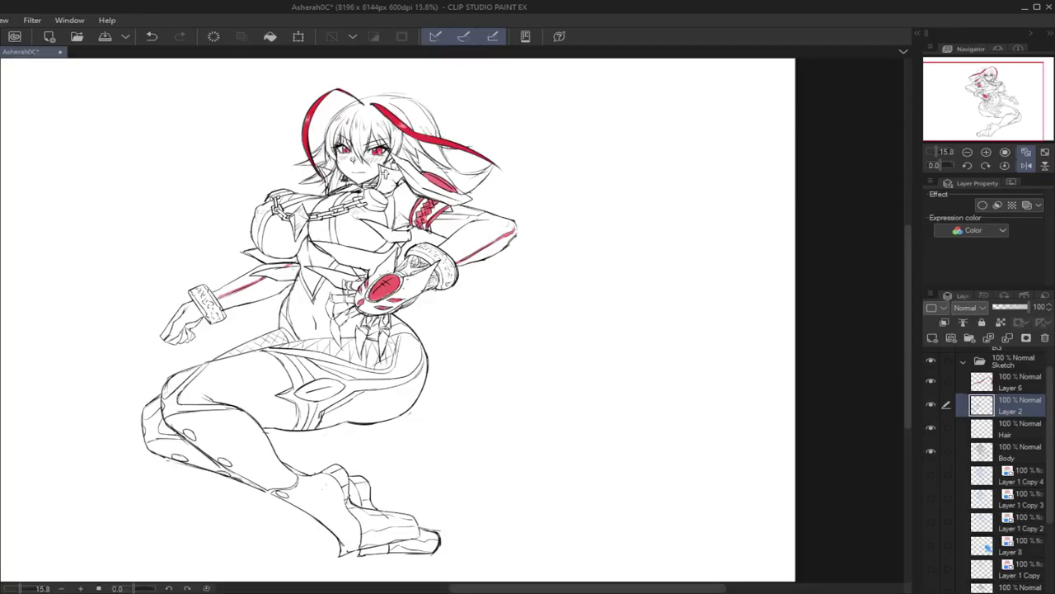
{"action": "left_click_drag", "start_coordinate": [409, 98], "coordinate": [440, 139]}
{"action": "left_click_drag", "start_coordinate": [413, 102], "coordinate": [439, 131]}
{"action": "left_click", "coordinate": [1026, 165]}
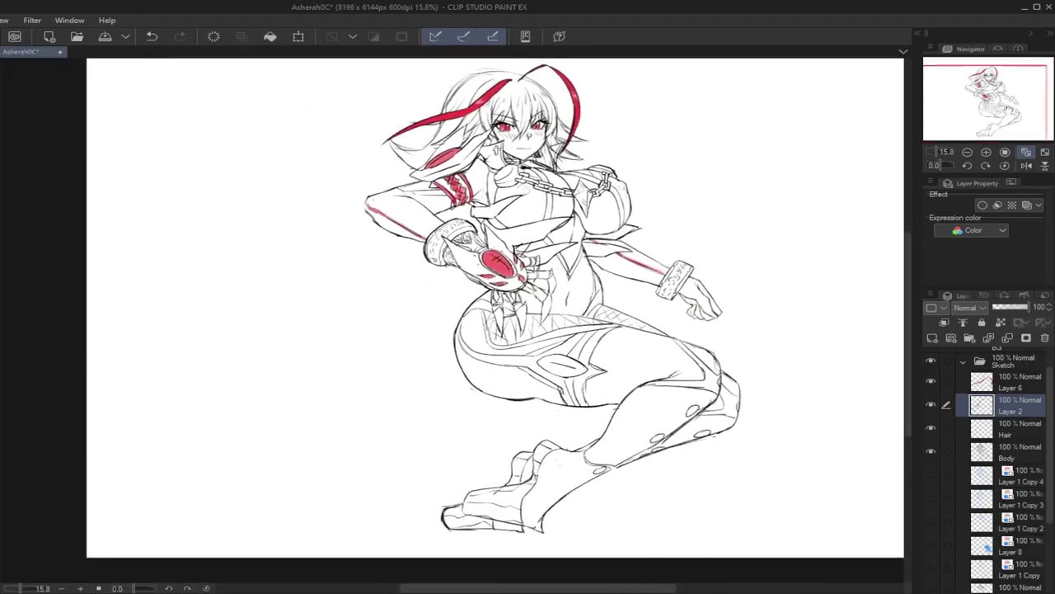
Step: Draw long pointed hair strands flowing outward behind the shoulder and past the bent elbow
{"action": "mouse_move", "coordinate": [404, 161]}
{"action": "left_mouse_down"}
{"action": "mouse_move", "coordinate": [346, 175]}
{"action": "mouse_move", "coordinate": [368, 180]}
{"action": "left_mouse_up"}
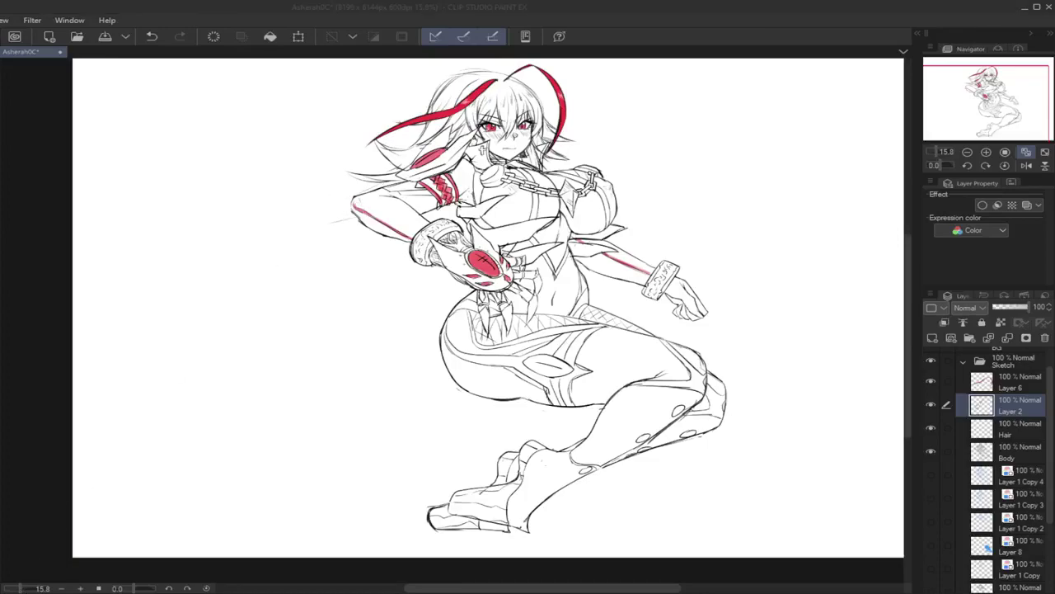
{"action": "left_click", "coordinate": [913, 88]}
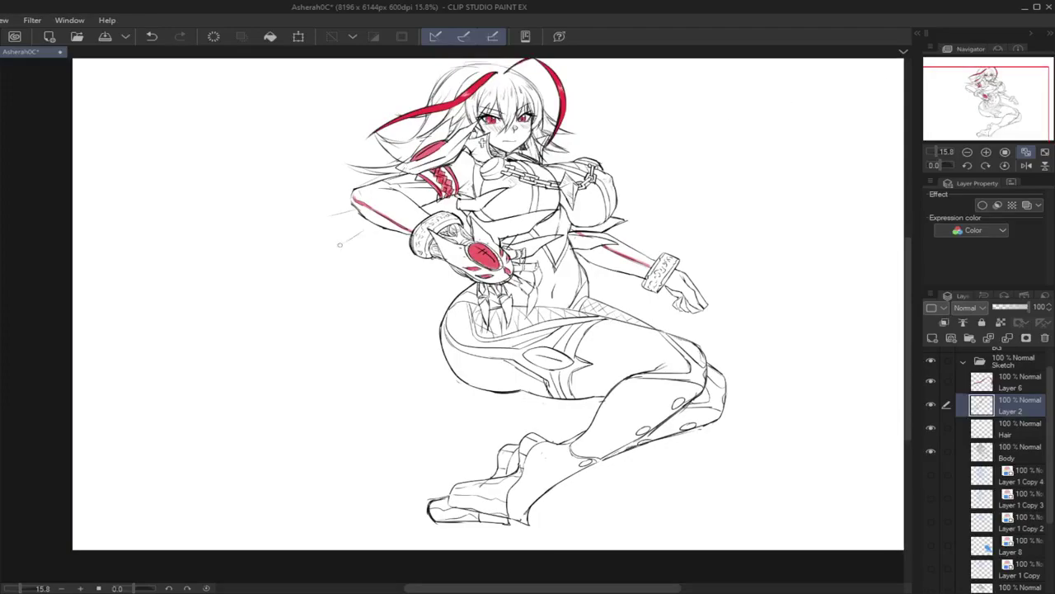
{"action": "mouse_move", "coordinate": [371, 230]}
{"action": "left_mouse_down"}
{"action": "mouse_move", "coordinate": [272, 283]}
{"action": "mouse_move", "coordinate": [309, 259]}
{"action": "mouse_move", "coordinate": [257, 318]}
{"action": "mouse_move", "coordinate": [380, 260]}
{"action": "left_mouse_up"}
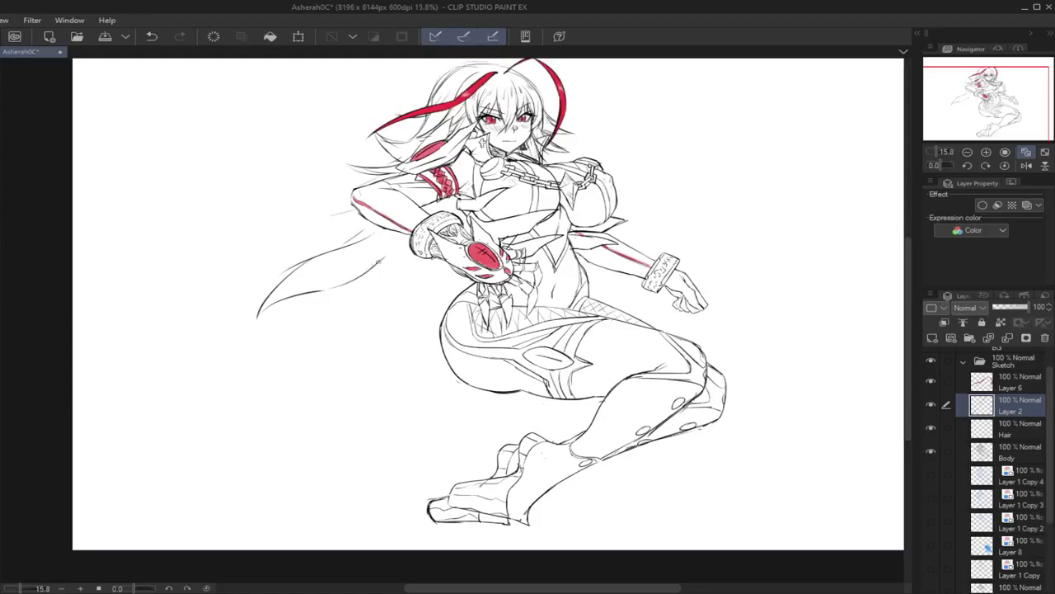
{"action": "mouse_move", "coordinate": [318, 291]}
{"action": "left_mouse_down"}
{"action": "mouse_move", "coordinate": [417, 250]}
{"action": "mouse_move", "coordinate": [315, 290]}
{"action": "left_mouse_up"}
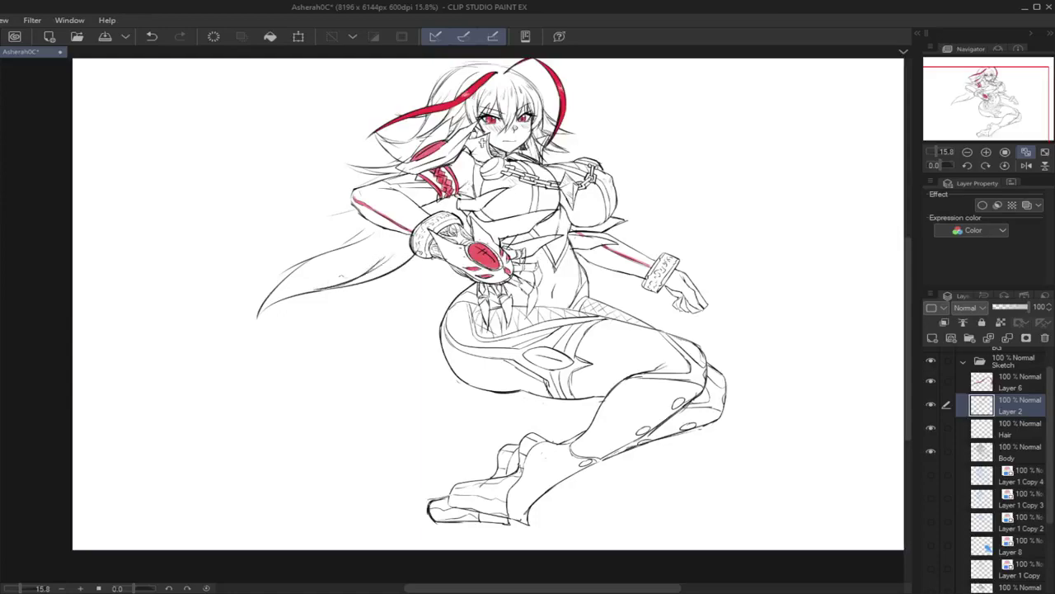
{"action": "left_click_drag", "start_coordinate": [350, 190], "coordinate": [299, 190]}
{"action": "key", "text": "ctrl+z"}
{"action": "mouse_move", "coordinate": [384, 179]}
{"action": "left_mouse_down"}
{"action": "mouse_move", "coordinate": [289, 176]}
{"action": "mouse_move", "coordinate": [352, 226]}
{"action": "mouse_move", "coordinate": [292, 236]}
{"action": "mouse_move", "coordinate": [448, 201]}
{"action": "left_mouse_up"}
Step: Sketch long curved locks hanging below the bent elbow and tapering down beside the hip
{"action": "mouse_move", "coordinate": [394, 263]}
{"action": "left_mouse_down"}
{"action": "mouse_move", "coordinate": [349, 317]}
{"action": "mouse_move", "coordinate": [343, 416]}
{"action": "left_mouse_up"}
{"action": "key", "text": "ctrl+z"}
{"action": "mouse_move", "coordinate": [346, 317]}
{"action": "left_mouse_down"}
{"action": "mouse_move", "coordinate": [371, 422]}
{"action": "mouse_move", "coordinate": [384, 434]}
{"action": "left_mouse_up"}
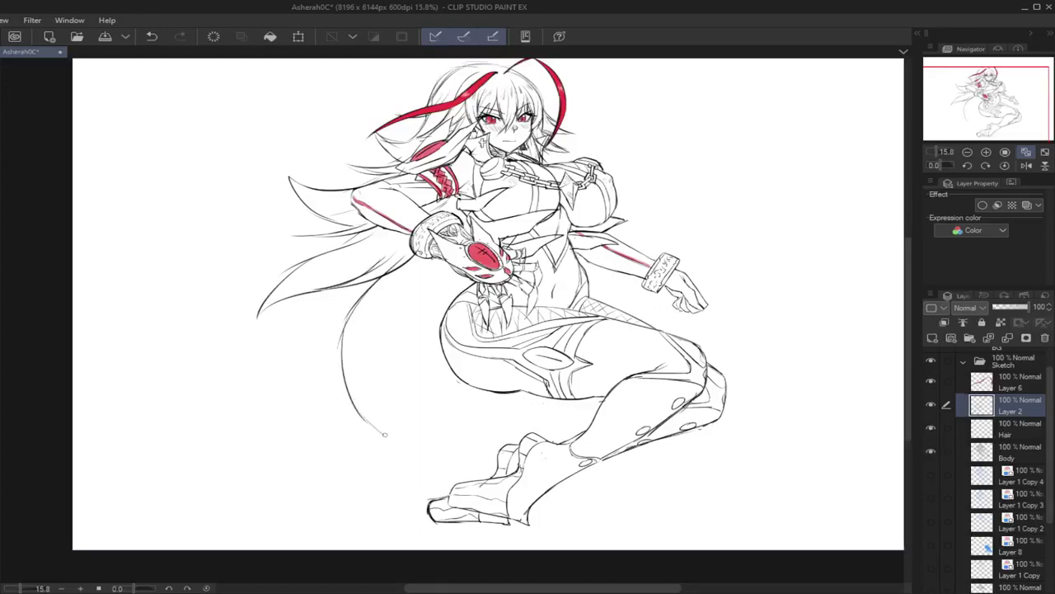
{"action": "mouse_move", "coordinate": [345, 256]}
{"action": "left_mouse_down"}
{"action": "mouse_move", "coordinate": [290, 334]}
{"action": "mouse_move", "coordinate": [287, 363]}
{"action": "left_mouse_up"}
{"action": "mouse_move", "coordinate": [369, 240]}
{"action": "left_mouse_down"}
{"action": "mouse_move", "coordinate": [326, 273]}
{"action": "mouse_move", "coordinate": [349, 262]}
{"action": "mouse_move", "coordinate": [300, 346]}
{"action": "mouse_move", "coordinate": [295, 402]}
{"action": "left_mouse_up"}
{"action": "key", "text": "ctrl+z"}
{"action": "left_click_drag", "start_coordinate": [363, 412], "coordinate": [413, 454]}
{"action": "left_click_drag", "start_coordinate": [395, 340], "coordinate": [384, 441]}
{"action": "mouse_move", "coordinate": [391, 360]}
{"action": "left_mouse_down"}
{"action": "mouse_move", "coordinate": [445, 285]}
{"action": "mouse_move", "coordinate": [438, 357]}
{"action": "mouse_move", "coordinate": [487, 428]}
{"action": "left_mouse_up"}
Step: Add locks falling from behind the gauntlet along the hip and thigh, with inner strand lines
{"action": "left_click_drag", "start_coordinate": [414, 258], "coordinate": [404, 356]}
{"action": "key", "text": "ctrl+z"}
{"action": "left_click_drag", "start_coordinate": [442, 268], "coordinate": [427, 343]}
{"action": "left_click_drag", "start_coordinate": [430, 304], "coordinate": [459, 406]}
{"action": "left_click_drag", "start_coordinate": [413, 358], "coordinate": [466, 413]}
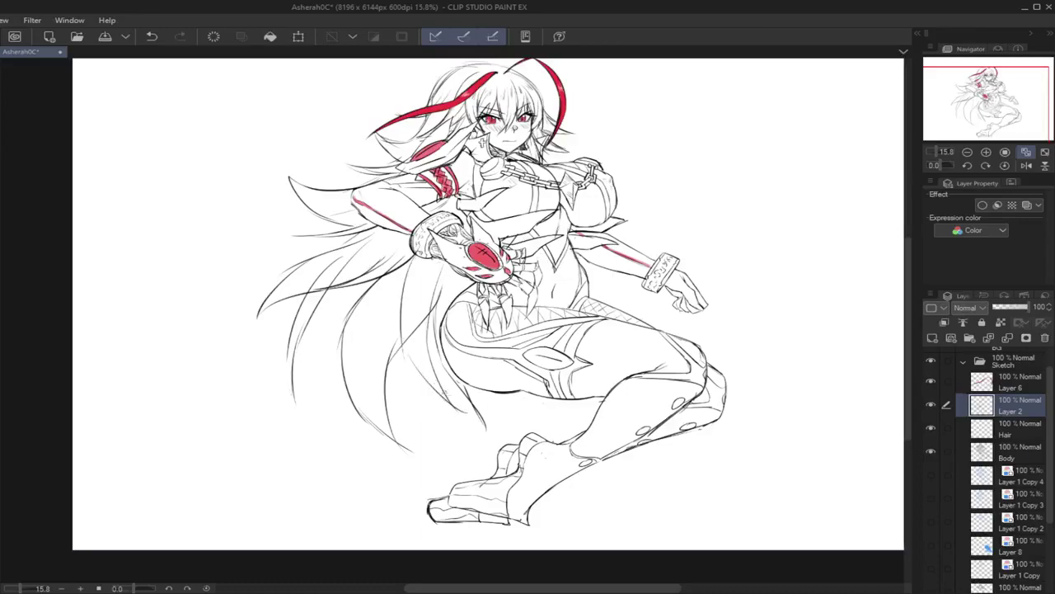
{"action": "left_click_drag", "start_coordinate": [423, 280], "coordinate": [437, 363]}
{"action": "left_click_drag", "start_coordinate": [443, 259], "coordinate": [443, 311]}
{"action": "mouse_move", "coordinate": [382, 291]}
{"action": "left_mouse_down"}
{"action": "mouse_move", "coordinate": [364, 369]}
{"action": "mouse_move", "coordinate": [393, 434]}
{"action": "left_mouse_up"}
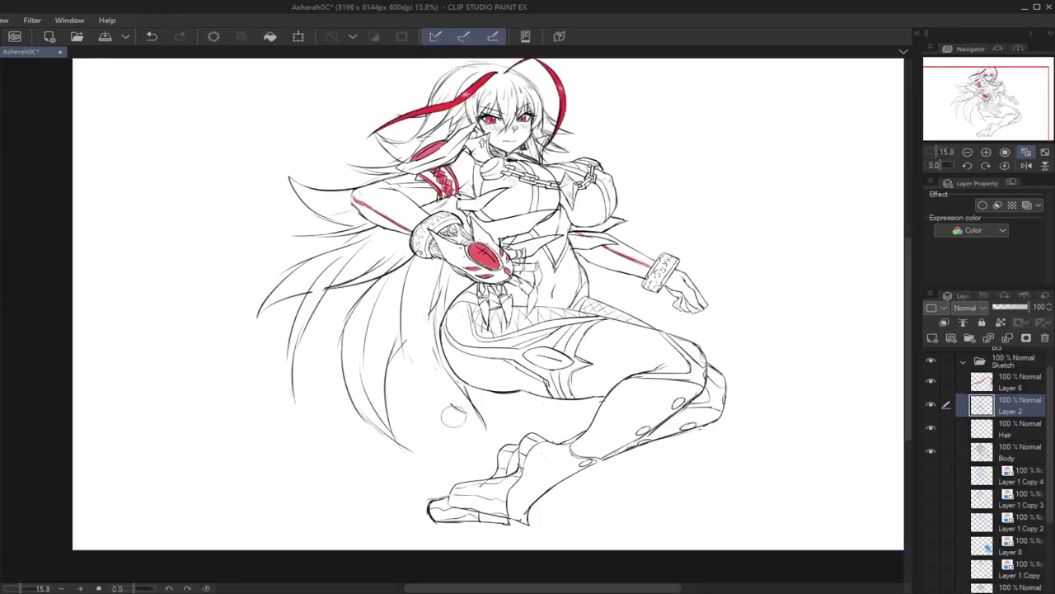
Step: Mirror the canvas and fill in the lower hair with extra strands between the gauntlet, hip and outer locks
{"action": "left_click", "coordinate": [1026, 166]}
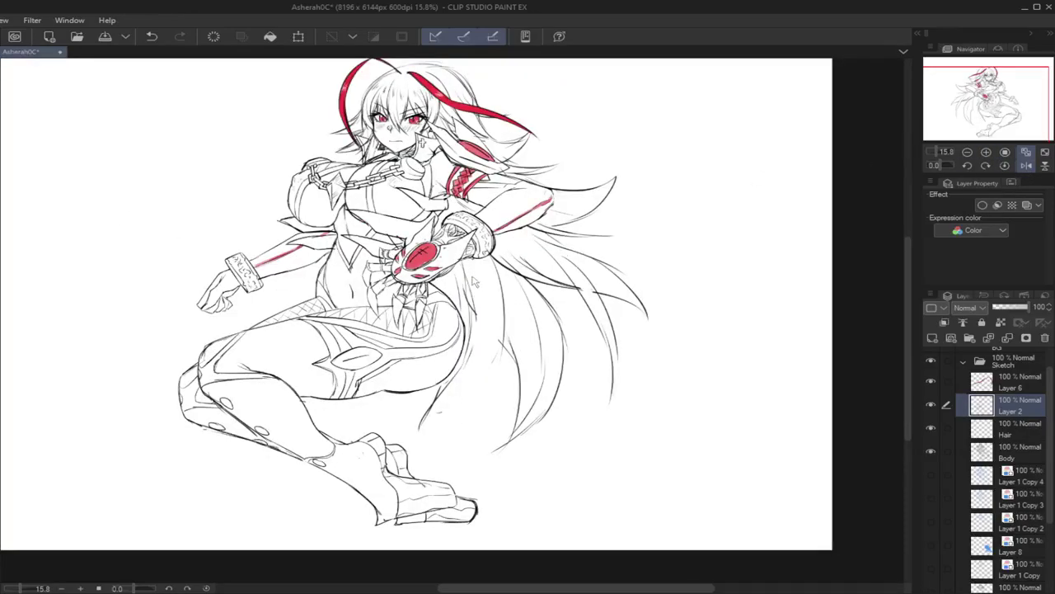
{"action": "left_click_drag", "start_coordinate": [463, 266], "coordinate": [471, 401]}
{"action": "left_click_drag", "start_coordinate": [489, 297], "coordinate": [452, 430]}
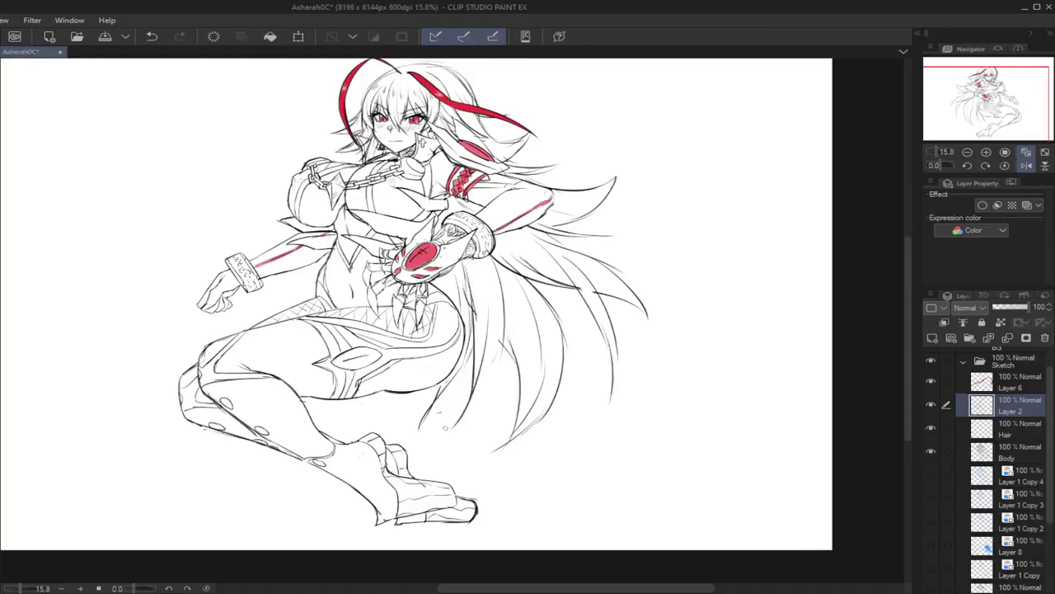
{"action": "left_click_drag", "start_coordinate": [505, 304], "coordinate": [452, 426]}
{"action": "left_click_drag", "start_coordinate": [496, 266], "coordinate": [567, 376]}
{"action": "mouse_move", "coordinate": [552, 310]}
{"action": "left_mouse_down"}
{"action": "mouse_move", "coordinate": [583, 349]}
{"action": "mouse_move", "coordinate": [587, 428]}
{"action": "mouse_move", "coordinate": [570, 415]}
{"action": "left_mouse_up"}
{"action": "key", "text": "ctrl+z"}
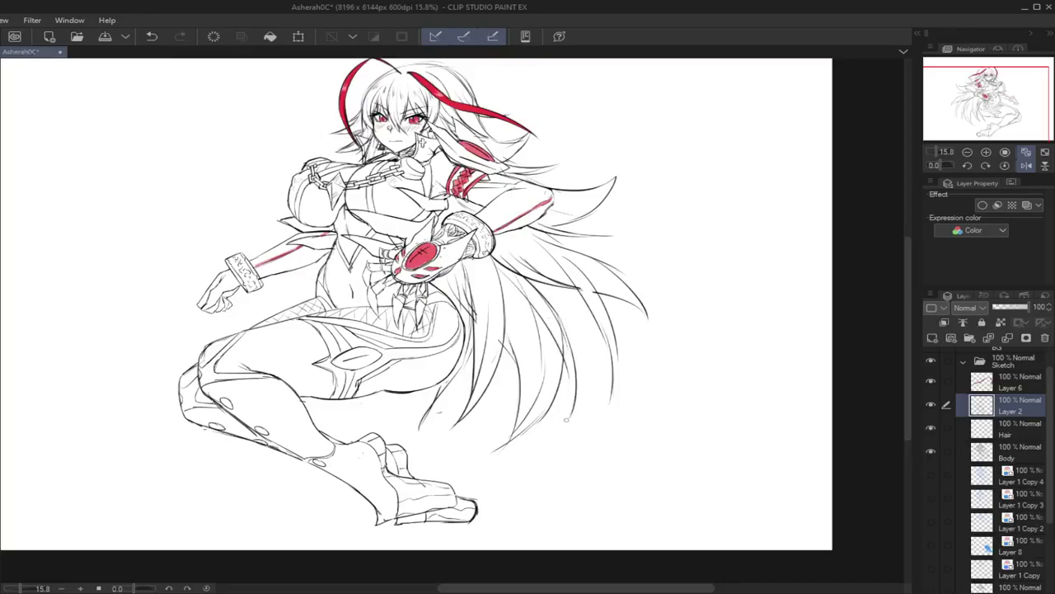
{"action": "left_click_drag", "start_coordinate": [565, 360], "coordinate": [569, 422]}
Step: Close the tips of the outer and thigh-side locks and add short strand lines within the hair
{"action": "left_click_drag", "start_coordinate": [611, 320], "coordinate": [602, 407]}
{"action": "left_click_drag", "start_coordinate": [611, 341], "coordinate": [612, 394]}
{"action": "left_click_drag", "start_coordinate": [548, 235], "coordinate": [583, 257]}
{"action": "left_click_drag", "start_coordinate": [466, 342], "coordinate": [412, 421]}
{"action": "left_click_drag", "start_coordinate": [444, 381], "coordinate": [433, 402]}
{"action": "left_click_drag", "start_coordinate": [506, 338], "coordinate": [517, 373]}
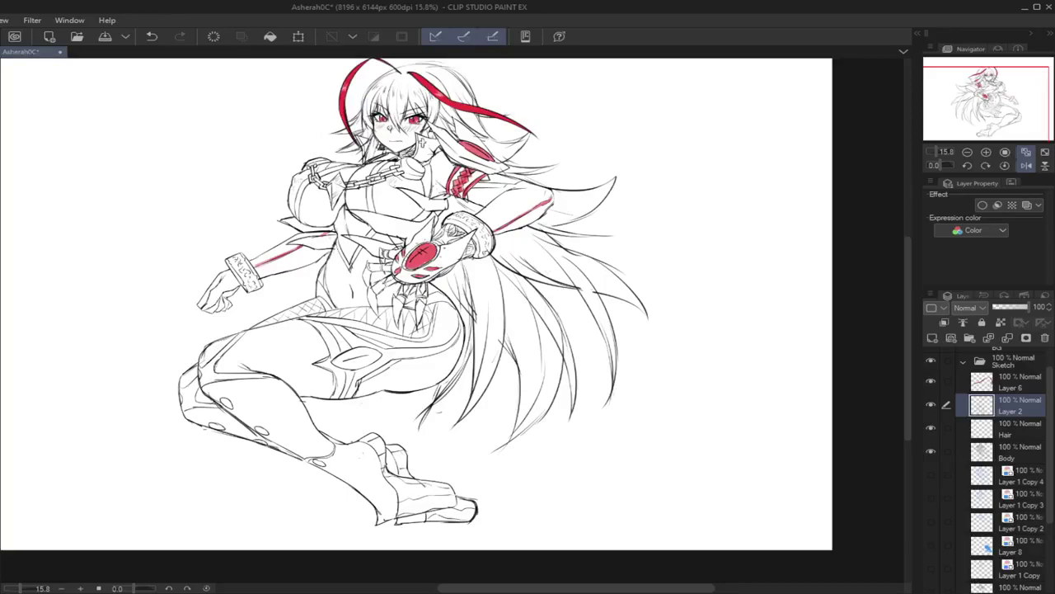
Step: Draw hair strands showing behind the waist under the extended arm, reinforce the pointed lock at the elbow, and unmirror the canvas
{"action": "left_click_drag", "start_coordinate": [321, 259], "coordinate": [300, 268]}
{"action": "key", "text": "ctrl+z"}
{"action": "mouse_move", "coordinate": [319, 257]}
{"action": "left_mouse_down"}
{"action": "mouse_move", "coordinate": [284, 291]}
{"action": "mouse_move", "coordinate": [325, 257]}
{"action": "mouse_move", "coordinate": [297, 306]}
{"action": "left_mouse_up"}
{"action": "key", "text": "ctrl+z"}
{"action": "left_click_drag", "start_coordinate": [356, 149], "coordinate": [339, 154]}
{"action": "left_click_drag", "start_coordinate": [340, 152], "coordinate": [359, 164]}
{"action": "key", "text": "ctrl+z"}
{"action": "mouse_move", "coordinate": [496, 143]}
{"action": "left_mouse_down"}
{"action": "mouse_move", "coordinate": [488, 153]}
{"action": "mouse_move", "coordinate": [532, 133]}
{"action": "mouse_move", "coordinate": [501, 157]}
{"action": "left_mouse_up"}
{"action": "key", "text": "ctrl+z"}
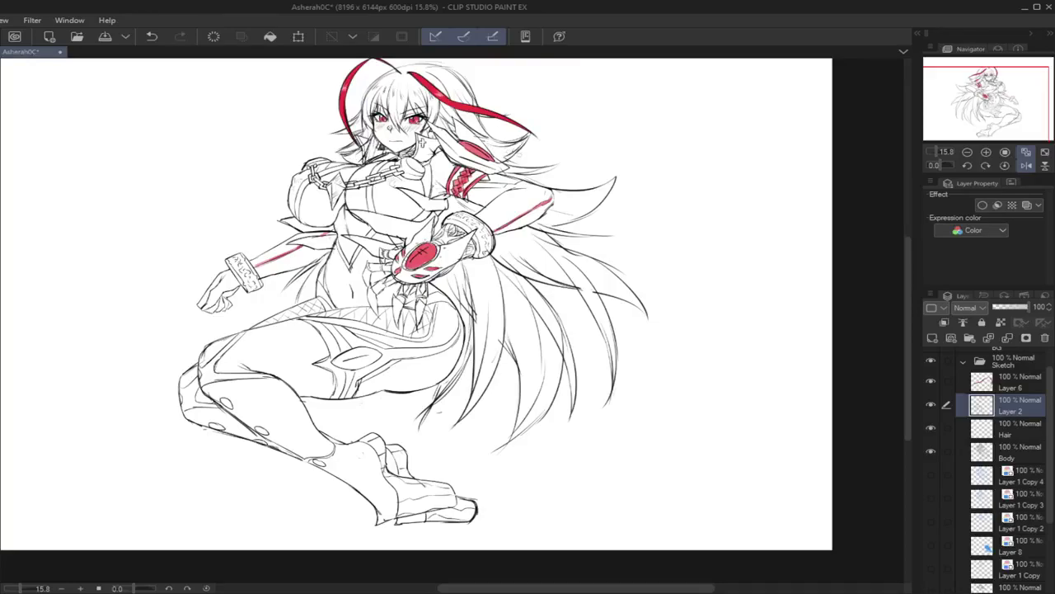
{"action": "left_click_drag", "start_coordinate": [565, 198], "coordinate": [615, 175]}
{"action": "left_click", "coordinate": [1027, 165]}
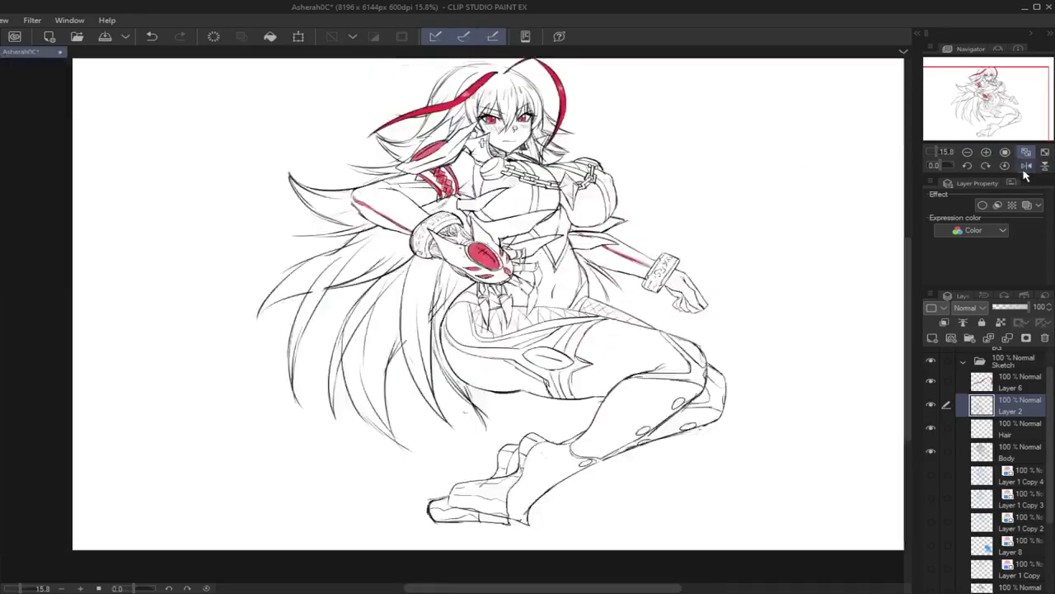
Step: Zoom in, rotate the canvas and try reworking the hair contour at the back of the head
{"action": "left_click_drag", "start_coordinate": [980, 94], "coordinate": [978, 75]}
{"action": "left_click_drag", "start_coordinate": [943, 164], "coordinate": [937, 152]}
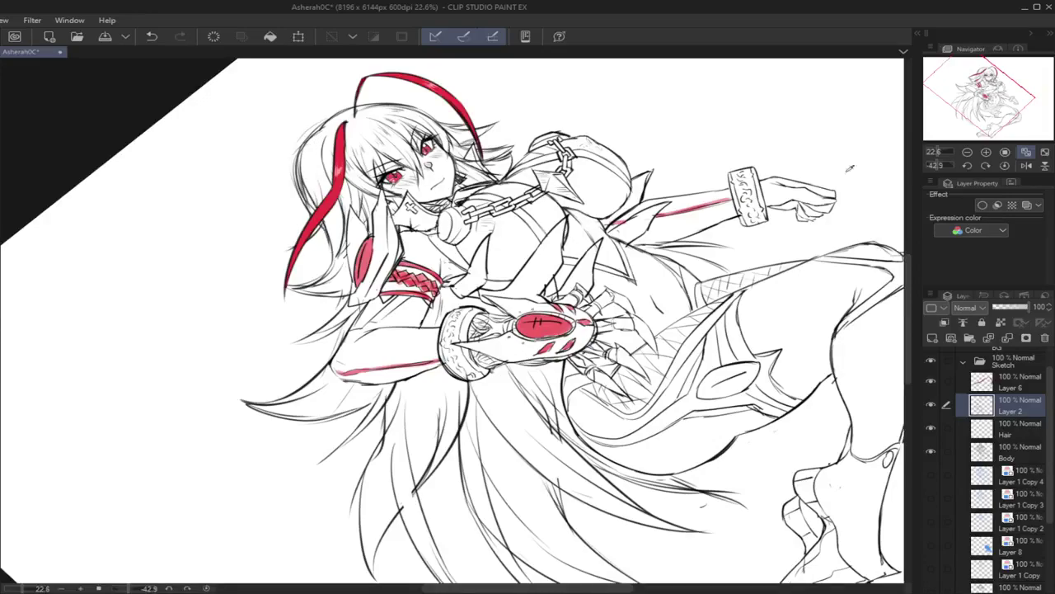
{"action": "left_click", "coordinate": [1005, 165]}
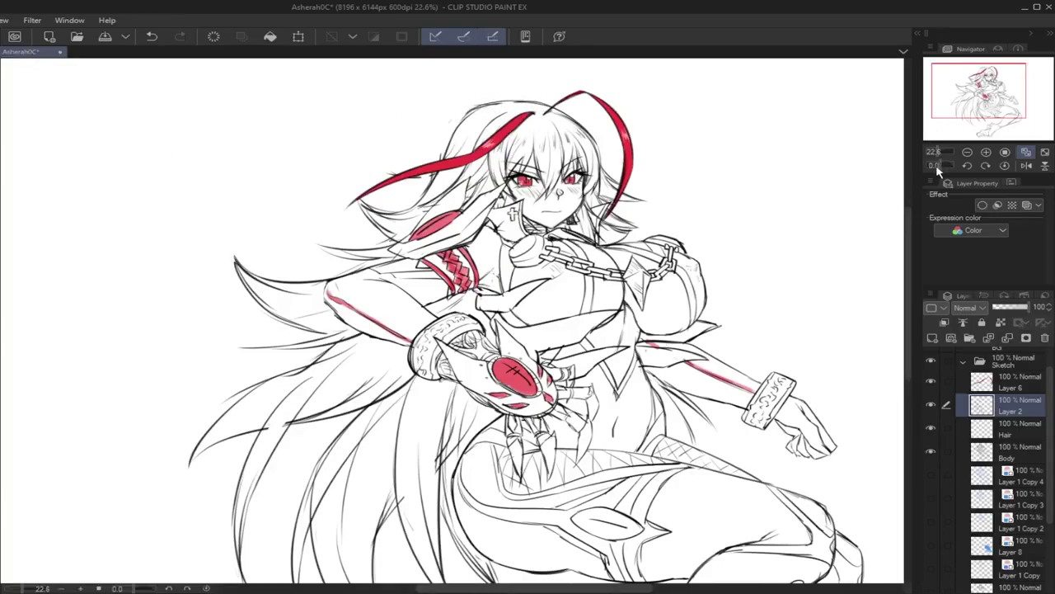
{"action": "left_click_drag", "start_coordinate": [936, 169], "coordinate": [932, 170]}
{"action": "left_click_drag", "start_coordinate": [221, 203], "coordinate": [219, 249]}
{"action": "key", "text": "ctrl+z"}
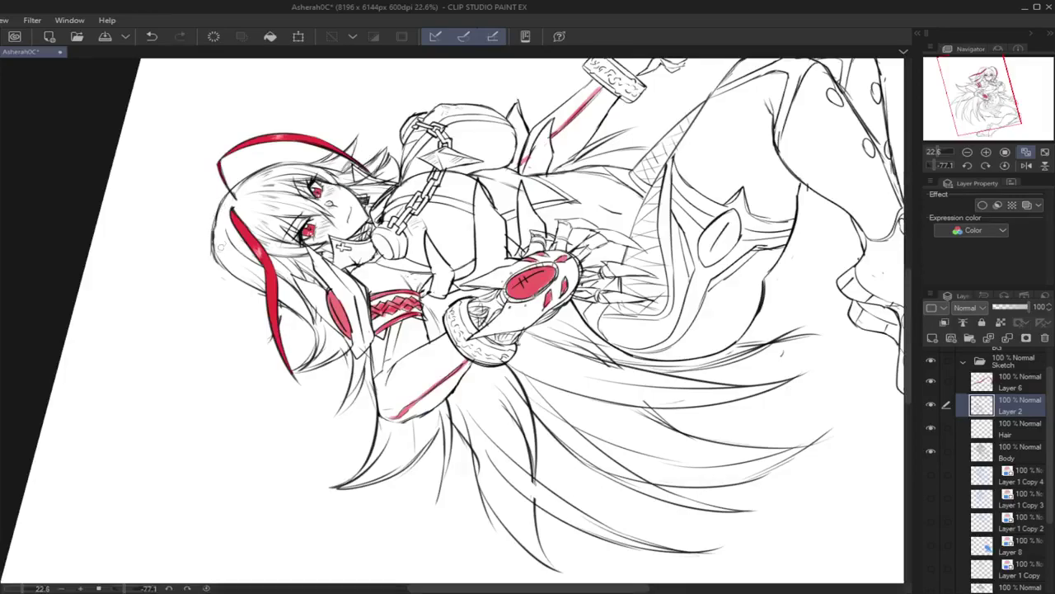
{"action": "mouse_move", "coordinate": [229, 211]}
{"action": "left_mouse_down"}
{"action": "mouse_move", "coordinate": [223, 238]}
{"action": "mouse_move", "coordinate": [217, 229]}
{"action": "left_mouse_up"}
{"action": "key", "text": "ctrl+z"}
{"action": "key", "text": "ctrl+z"}
{"action": "left_click", "coordinate": [1005, 166]}
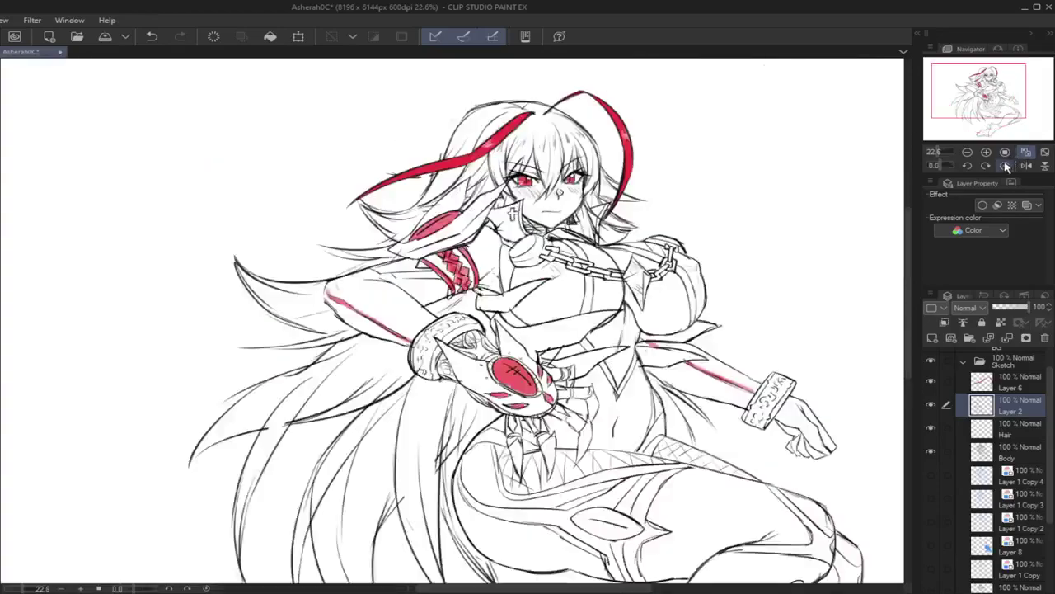
Step: Add strands to the hair beneath the long red strand beside the face
{"action": "left_click", "coordinate": [969, 92]}
{"action": "left_click_drag", "start_coordinate": [970, 92], "coordinate": [989, 92]}
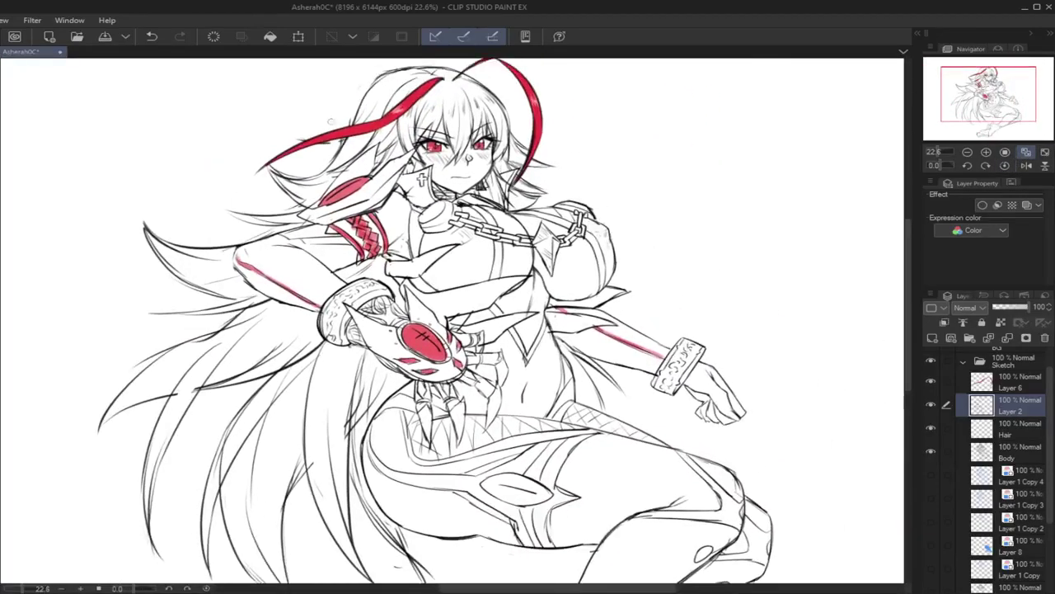
{"action": "left_click_drag", "start_coordinate": [355, 136], "coordinate": [319, 176]}
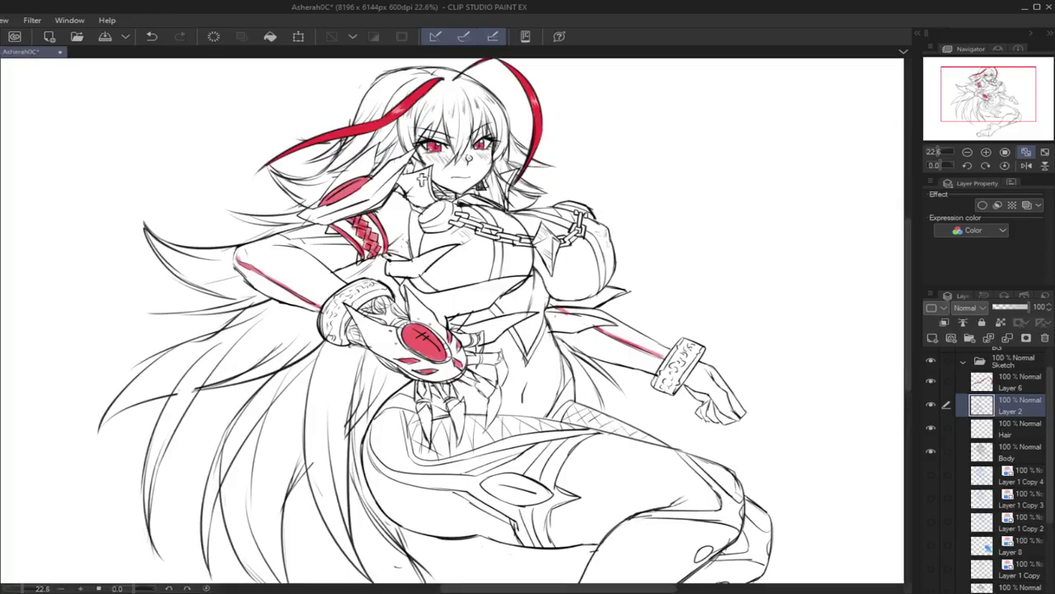
{"action": "key", "text": "ctrl+z"}
{"action": "key", "text": "ctrl+y"}
{"action": "left_click_drag", "start_coordinate": [352, 136], "coordinate": [323, 165]}
{"action": "key", "text": "ctrl+z"}
{"action": "key", "text": "ctrl+y"}
Step: Redraw the back hair contour from beside the crown down toward the tip of the long red strand
{"action": "left_click_drag", "start_coordinate": [362, 99], "coordinate": [401, 69]}
{"action": "key", "text": "ctrl+z"}
{"action": "left_click_drag", "start_coordinate": [363, 104], "coordinate": [327, 155]}
{"action": "key", "text": "ctrl+z"}
{"action": "left_click_drag", "start_coordinate": [359, 105], "coordinate": [307, 161]}
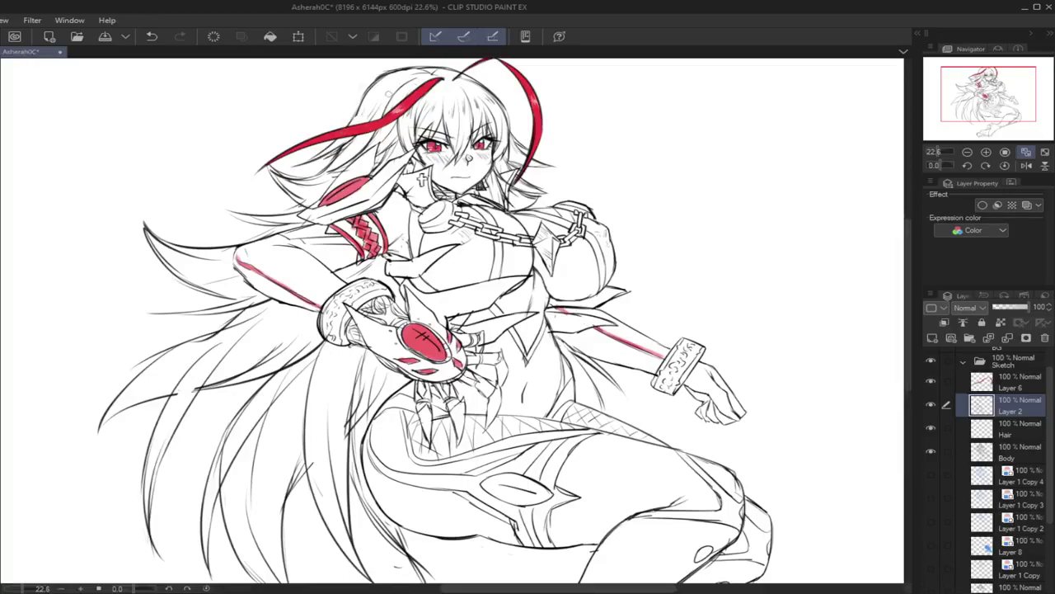
Step: Try additional inner strands running from the crown down behind the long red strand
{"action": "left_click_drag", "start_coordinate": [403, 79], "coordinate": [375, 118]}
{"action": "key", "text": "ctrl+z"}
{"action": "mouse_move", "coordinate": [400, 82]}
{"action": "left_mouse_down"}
{"action": "mouse_move", "coordinate": [347, 161]}
{"action": "mouse_move", "coordinate": [390, 104]}
{"action": "mouse_move", "coordinate": [321, 173]}
{"action": "left_mouse_up"}
{"action": "key", "text": "ctrl+z"}
{"action": "left_click_drag", "start_coordinate": [395, 73], "coordinate": [354, 114]}
{"action": "key", "text": "ctrl+z"}
{"action": "mouse_move", "coordinate": [394, 74]}
{"action": "left_mouse_down"}
{"action": "mouse_move", "coordinate": [349, 123]}
{"action": "mouse_move", "coordinate": [359, 111]}
{"action": "mouse_move", "coordinate": [412, 126]}
{"action": "mouse_move", "coordinate": [431, 108]}
{"action": "left_mouse_up"}
{"action": "key", "text": "ctrl+z"}
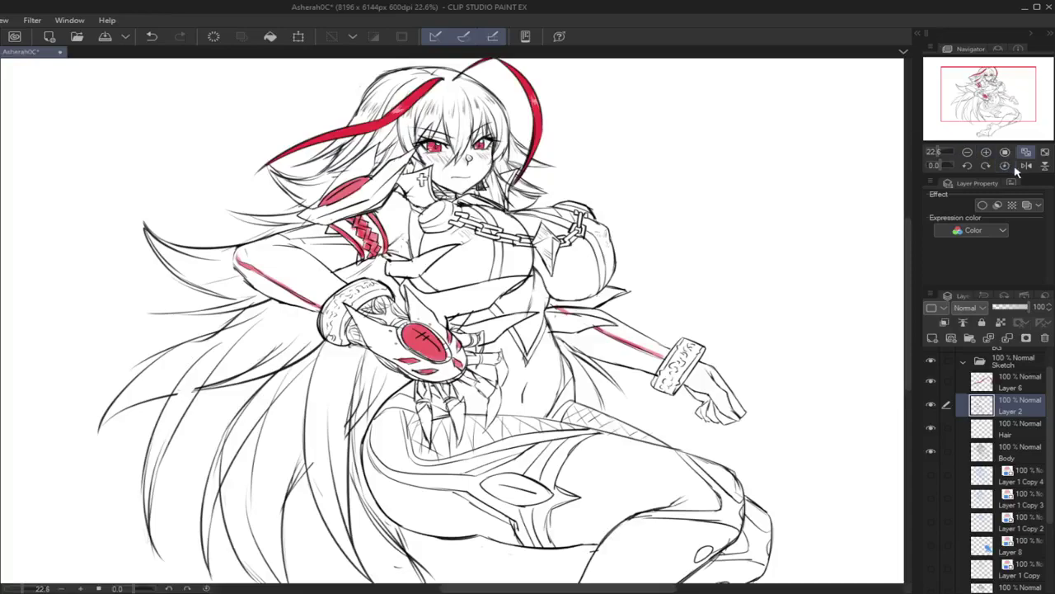
Step: Check the whole drawing mirrored and redraw the strands from the crown along the back of the head
{"action": "left_click", "coordinate": [1027, 165]}
{"action": "left_click", "coordinate": [1027, 152]}
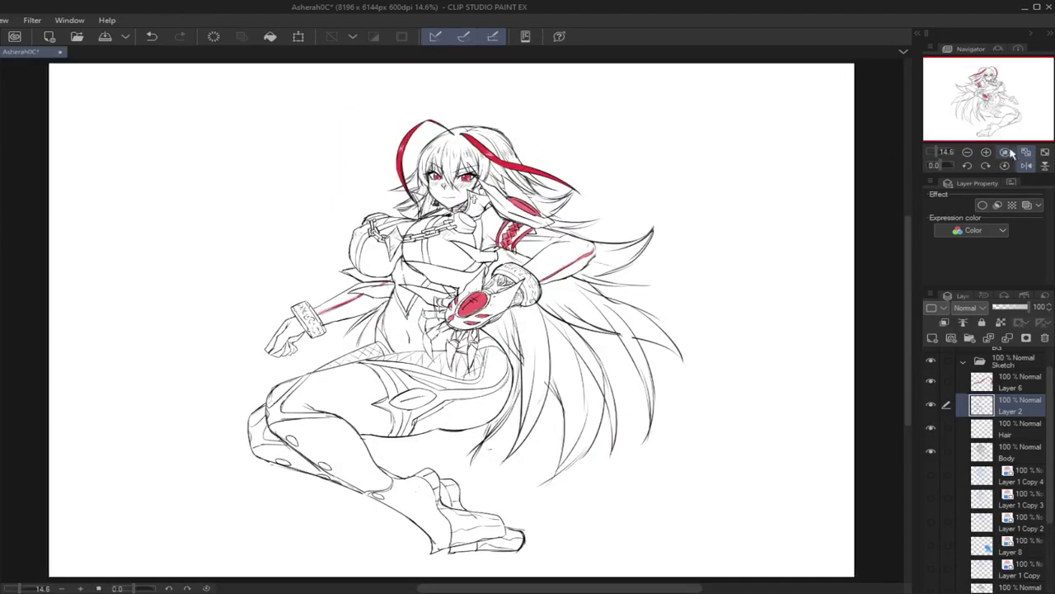
{"action": "left_click", "coordinate": [1026, 165]}
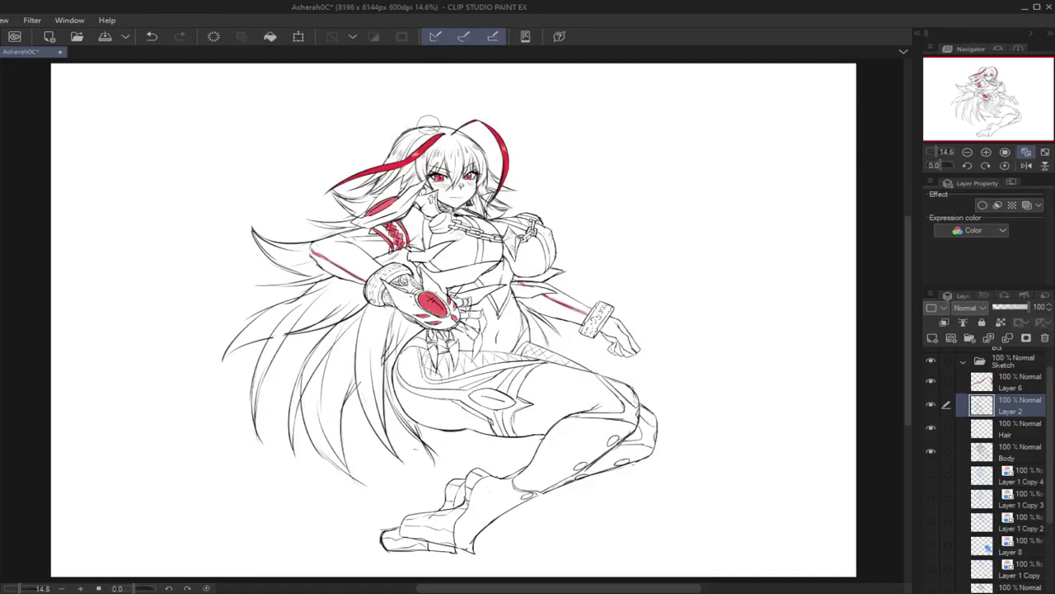
{"action": "key", "text": "ctrl+z"}
{"action": "mouse_move", "coordinate": [422, 126]}
{"action": "left_mouse_down"}
{"action": "mouse_move", "coordinate": [382, 161]}
{"action": "mouse_move", "coordinate": [391, 152]}
{"action": "left_mouse_up"}
{"action": "left_click_drag", "start_coordinate": [406, 142], "coordinate": [390, 158]}
Step: Mirror the canvas, undo the last hair edit and make the Body layer active
{"action": "left_click", "coordinate": [1027, 164]}
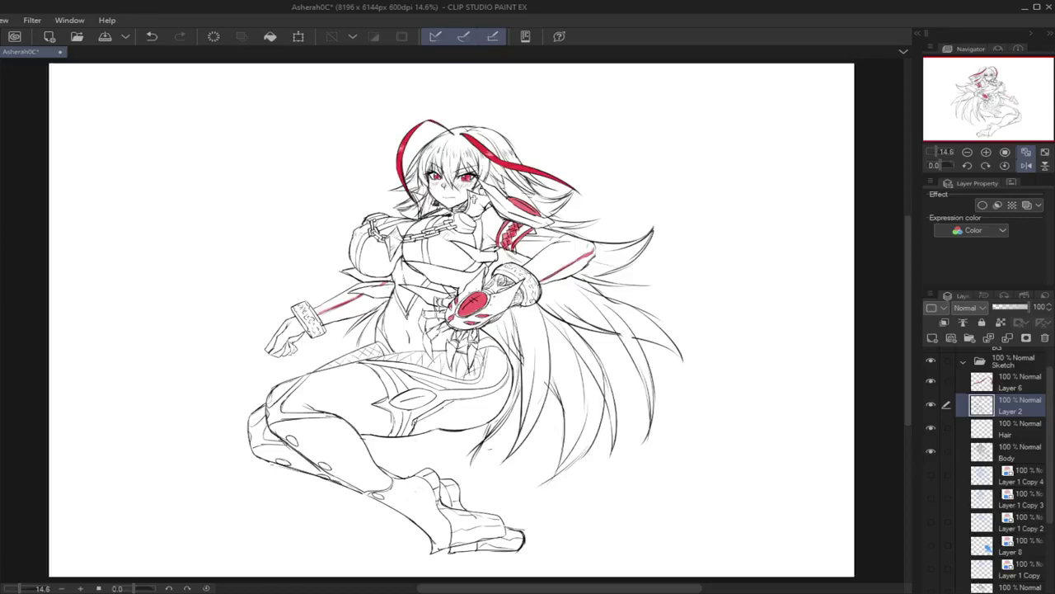
{"action": "key", "text": "ctrl+z"}
{"action": "left_click", "coordinate": [1011, 435]}
{"action": "left_click", "coordinate": [1020, 457]}
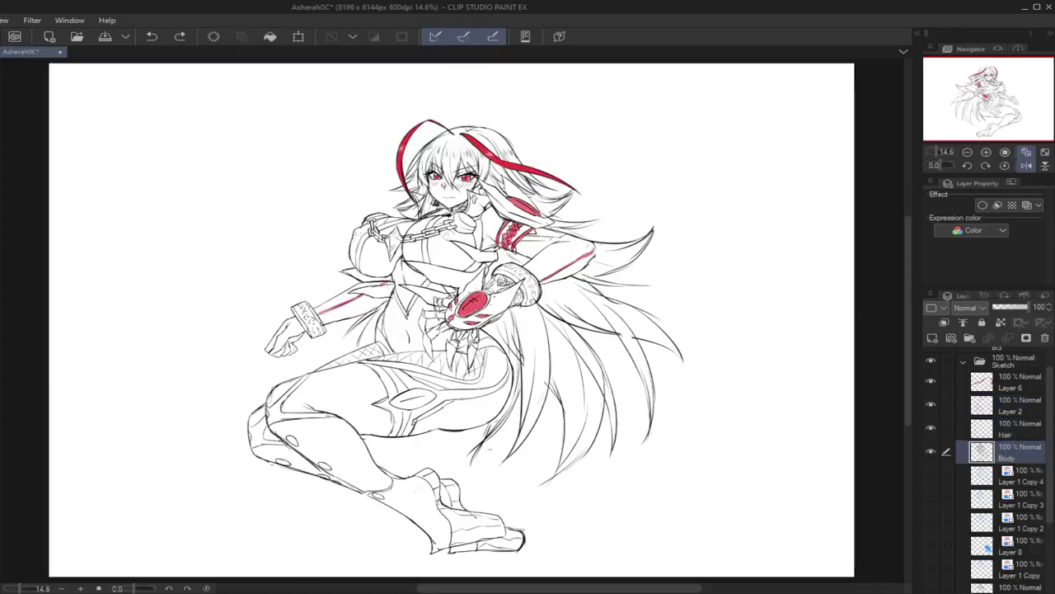
Step: Merge Layer 2 down into the Hair layer and check the merged hair by hiding and showing it
{"action": "key", "text": "ctrl+y"}
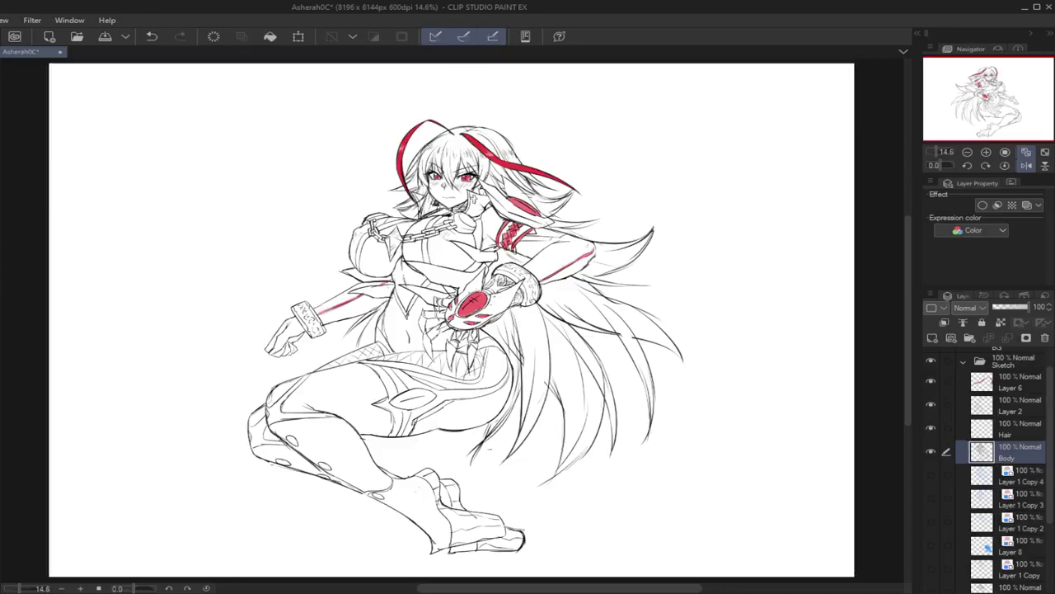
{"action": "left_click", "coordinate": [996, 407]}
{"action": "key", "text": "ctrl+z"}
{"action": "key", "text": "ctrl+y"}
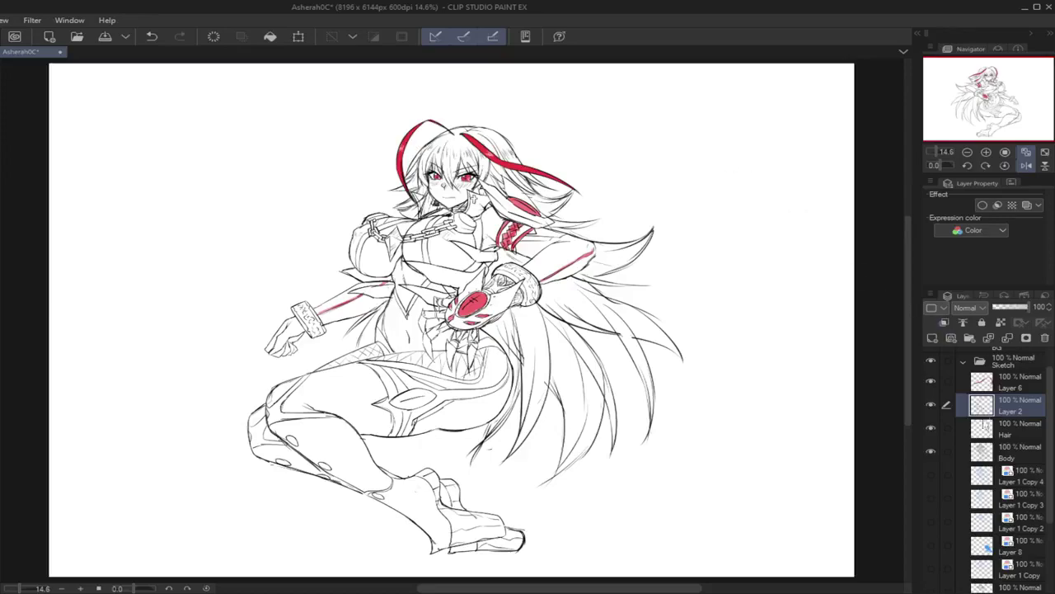
{"action": "left_click", "coordinate": [1008, 338]}
{"action": "left_click", "coordinate": [931, 404]}
{"action": "left_click", "coordinate": [931, 404]}
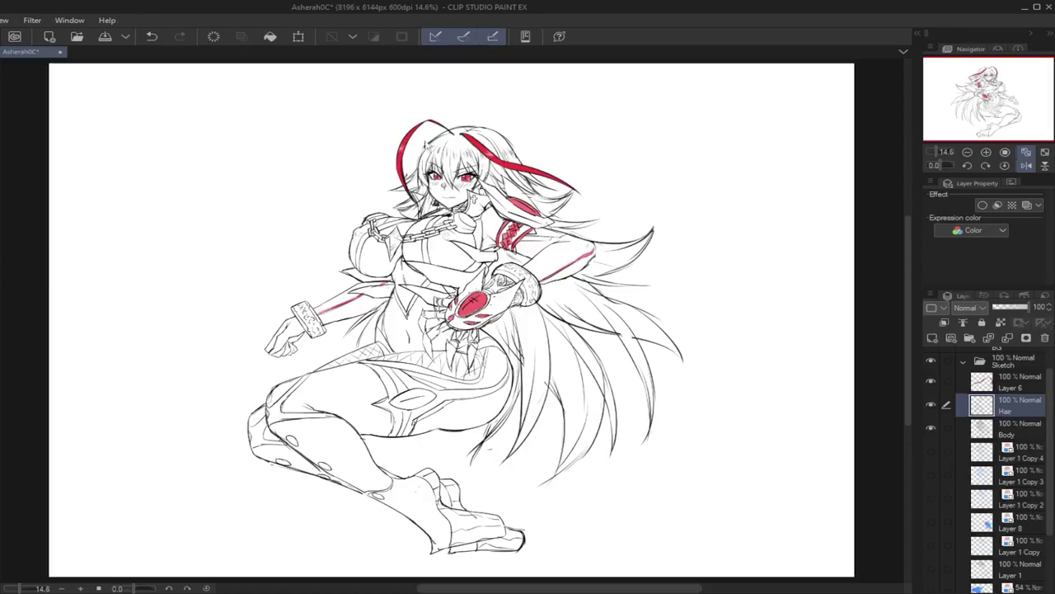
Step: Try extra hair strands framing both sides of the face on the Hair layer and check the drawing mirrored
{"action": "left_click_drag", "start_coordinate": [427, 146], "coordinate": [415, 182]}
{"action": "key", "text": "ctrl+z"}
{"action": "key", "text": "ctrl+z"}
{"action": "left_click_drag", "start_coordinate": [427, 146], "coordinate": [414, 191]}
{"action": "mouse_move", "coordinate": [484, 139]}
{"action": "left_mouse_down"}
{"action": "mouse_move", "coordinate": [495, 173]}
{"action": "mouse_move", "coordinate": [485, 183]}
{"action": "left_mouse_up"}
{"action": "key", "text": "ctrl+z"}
{"action": "key", "text": "ctrl+z"}
{"action": "left_click", "coordinate": [1025, 168]}
{"action": "left_click_drag", "start_coordinate": [995, 108], "coordinate": [997, 107]}
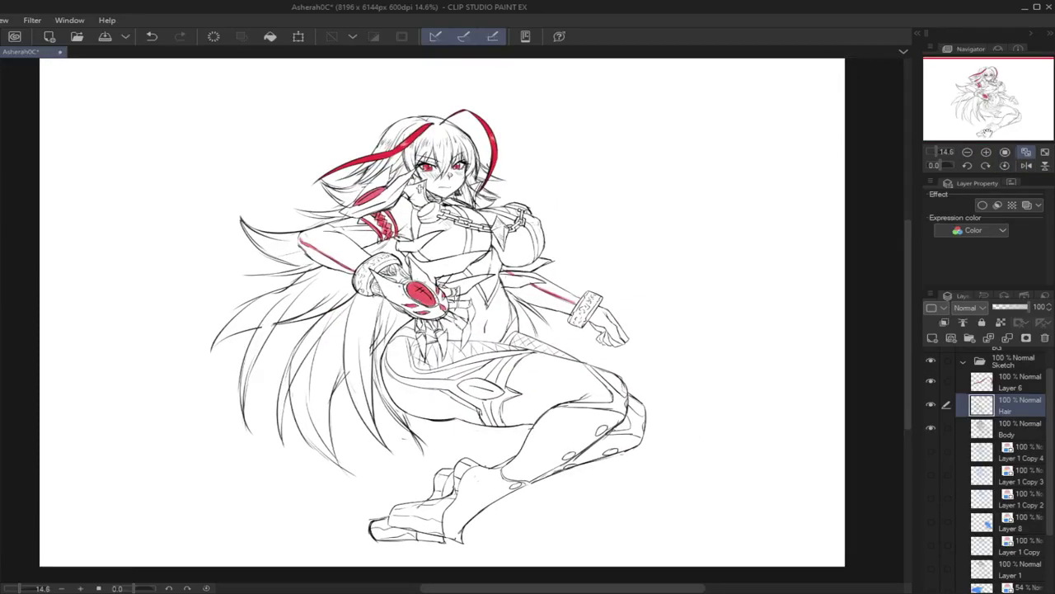
{"action": "left_click", "coordinate": [1026, 165]}
Step: Try redrawing the curved costume lines across the thigh on the Body layer
{"action": "left_click", "coordinate": [967, 425]}
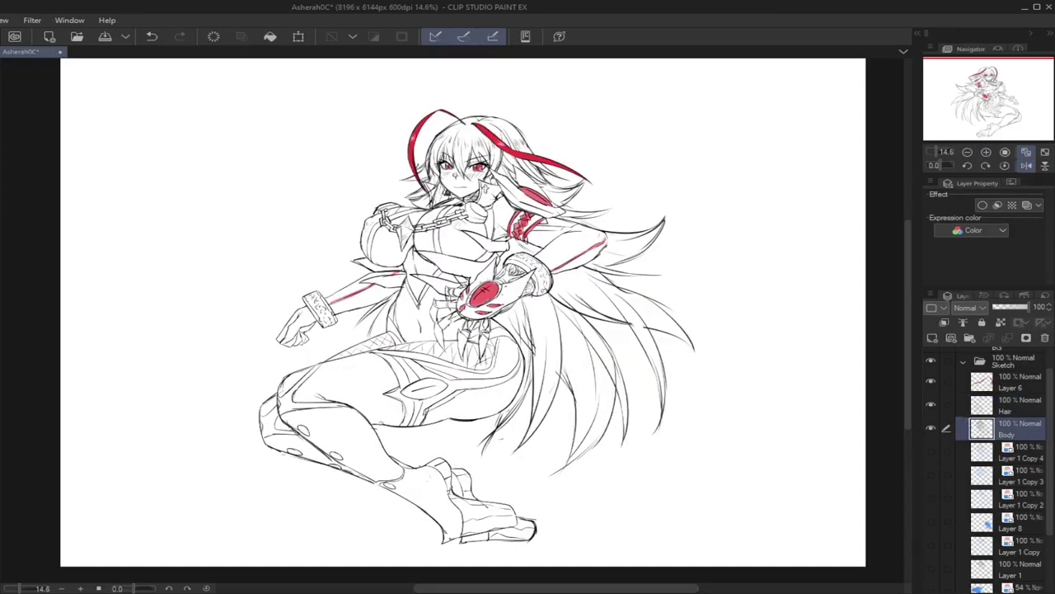
{"action": "key", "text": "ctrl+z"}
{"action": "left_click_drag", "start_coordinate": [938, 165], "coordinate": [927, 169]}
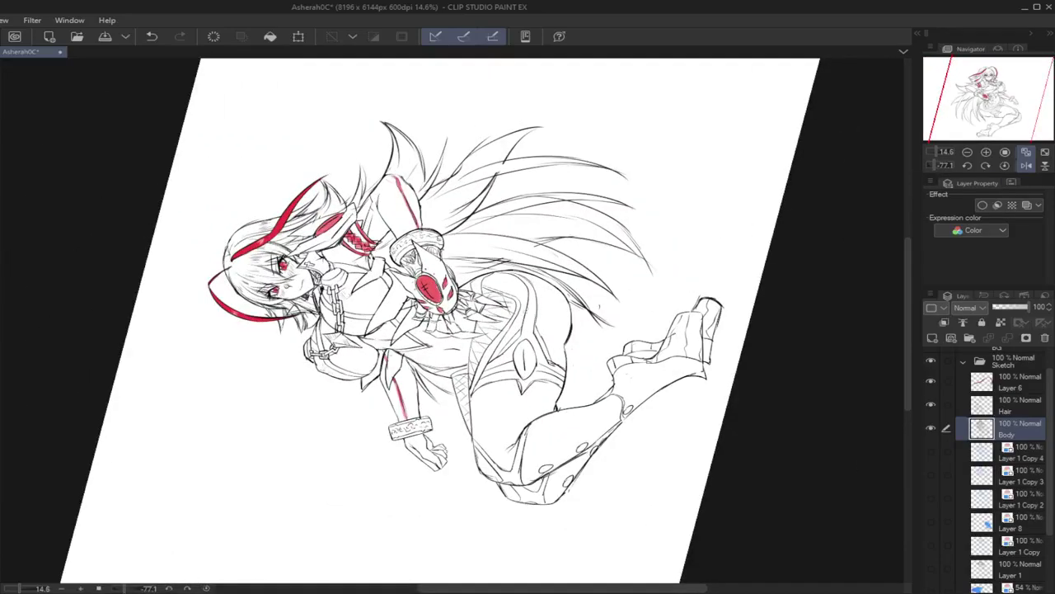
{"action": "left_click_drag", "start_coordinate": [529, 302], "coordinate": [522, 334]}
{"action": "key", "text": "ctrl+z"}
{"action": "left_click_drag", "start_coordinate": [533, 286], "coordinate": [527, 331]}
{"action": "key", "text": "ctrl+z"}
{"action": "key", "text": "ctrl+z"}
{"action": "mouse_move", "coordinate": [533, 283]}
{"action": "left_mouse_down"}
{"action": "mouse_move", "coordinate": [529, 328]}
{"action": "mouse_move", "coordinate": [490, 361]}
{"action": "left_mouse_up"}
{"action": "key", "text": "ctrl+z"}
{"action": "key", "text": "ctrl+z"}
{"action": "key", "text": "ctrl+z"}
{"action": "key", "text": "ctrl+z"}
{"action": "left_click_drag", "start_coordinate": [521, 330], "coordinate": [492, 363]}
{"action": "left_click_drag", "start_coordinate": [526, 320], "coordinate": [497, 351]}
{"action": "key", "text": "ctrl+z"}
{"action": "key", "text": "ctrl+z"}
{"action": "left_click", "coordinate": [1005, 166]}
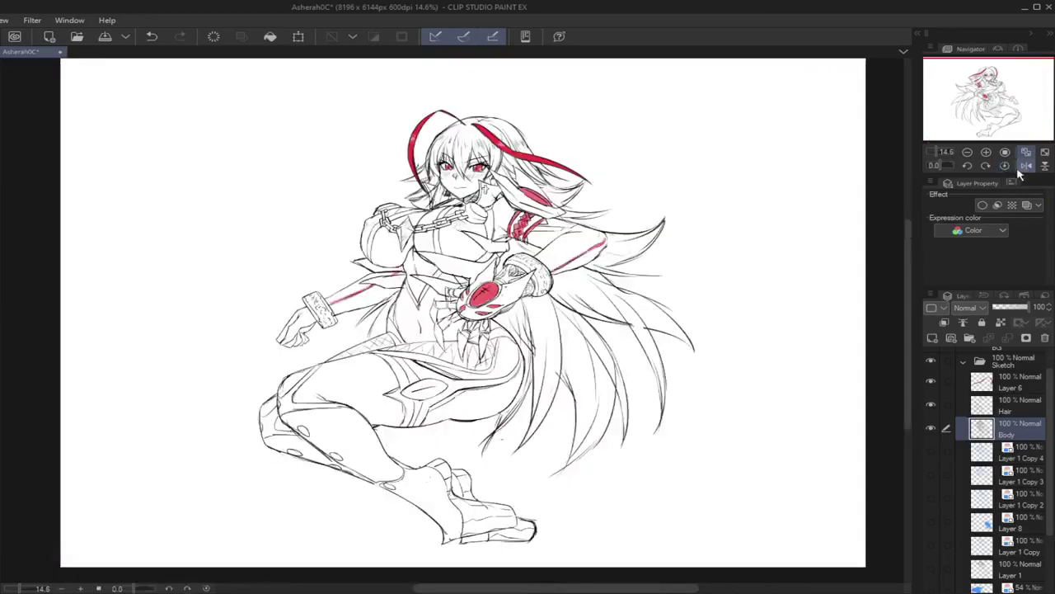
Step: Retouch the thigh band and the hip line beneath the clawed gauntlet in the mirrored view
{"action": "left_click", "coordinate": [1027, 166]}
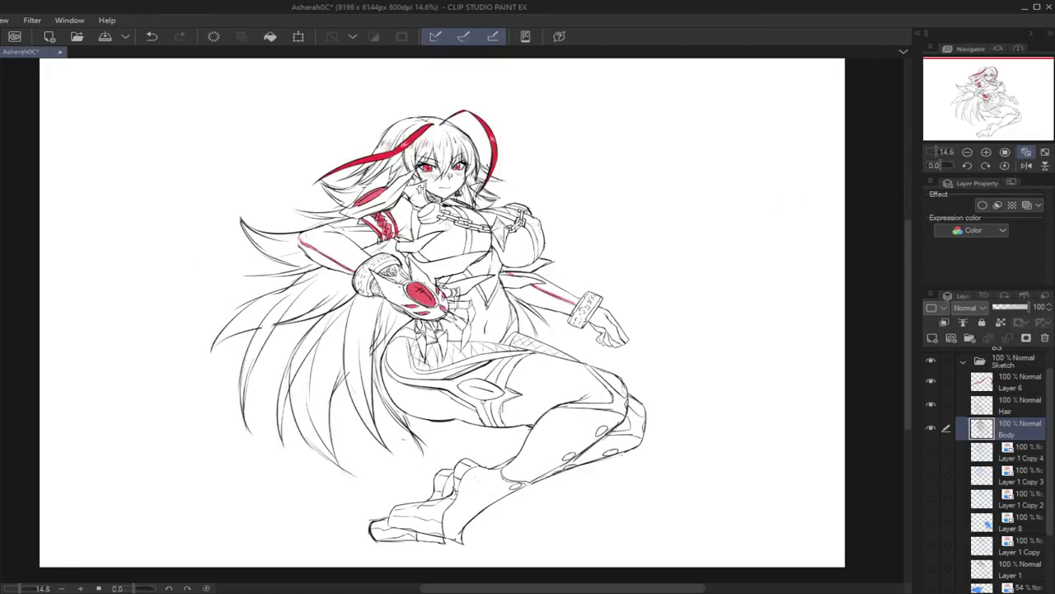
{"action": "left_click_drag", "start_coordinate": [504, 405], "coordinate": [499, 425]}
{"action": "key", "text": "ctrl+z"}
{"action": "left_click_drag", "start_coordinate": [533, 354], "coordinate": [511, 381]}
{"action": "key", "text": "ctrl+z"}
{"action": "left_click_drag", "start_coordinate": [403, 336], "coordinate": [412, 367]}
Step: Merge the Hair layer down into the Body layer and check the merged sketch by hiding and showing it
{"action": "left_click", "coordinate": [1026, 165]}
{"action": "left_click", "coordinate": [1008, 408]}
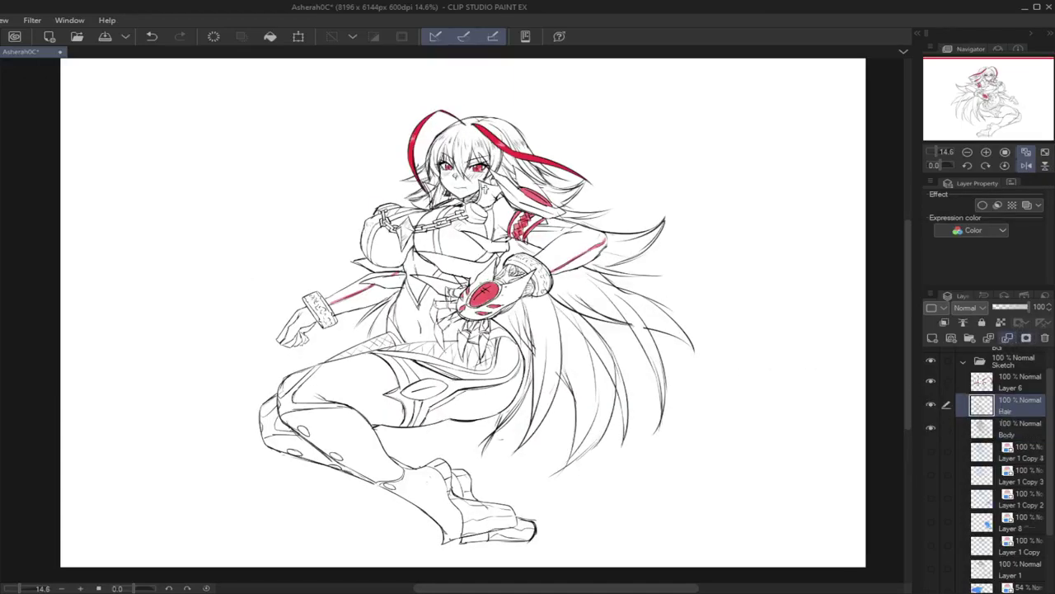
{"action": "key", "text": "ctrl+e"}
{"action": "left_click", "coordinate": [930, 404]}
{"action": "left_click", "coordinate": [930, 404]}
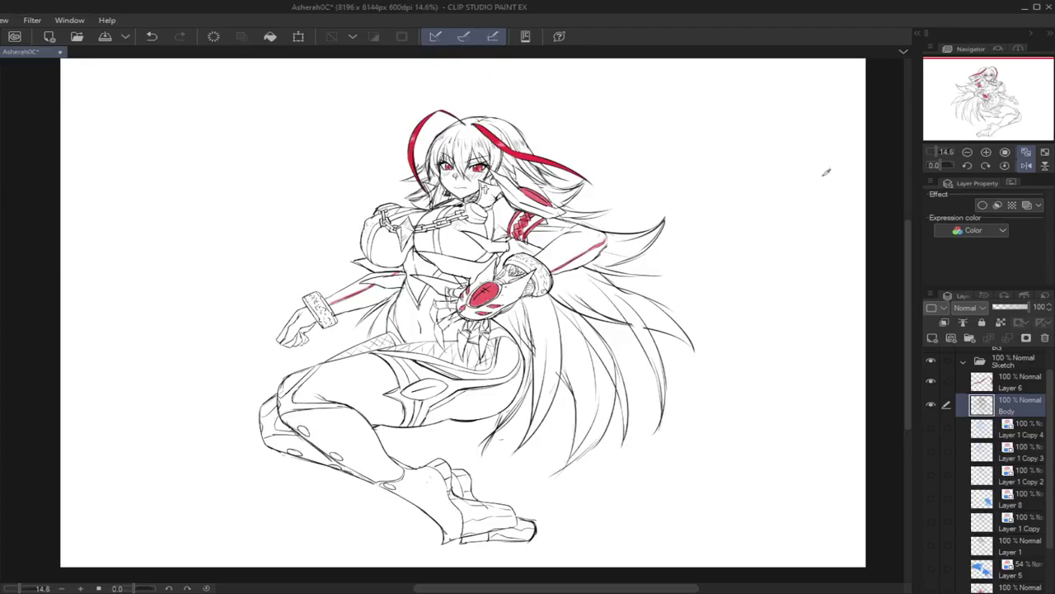
Step: Tint the Body layer with the blue layer color, lower its opacity to 69% and add a new layer above it
{"action": "left_click_drag", "start_coordinate": [933, 153], "coordinate": [939, 154]}
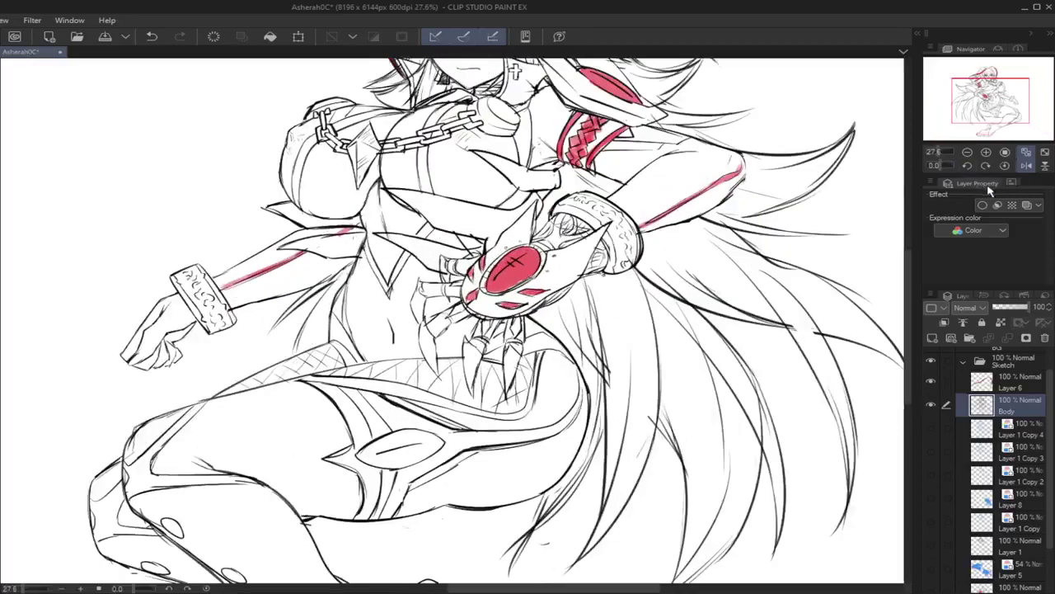
{"action": "left_click", "coordinate": [1027, 204]}
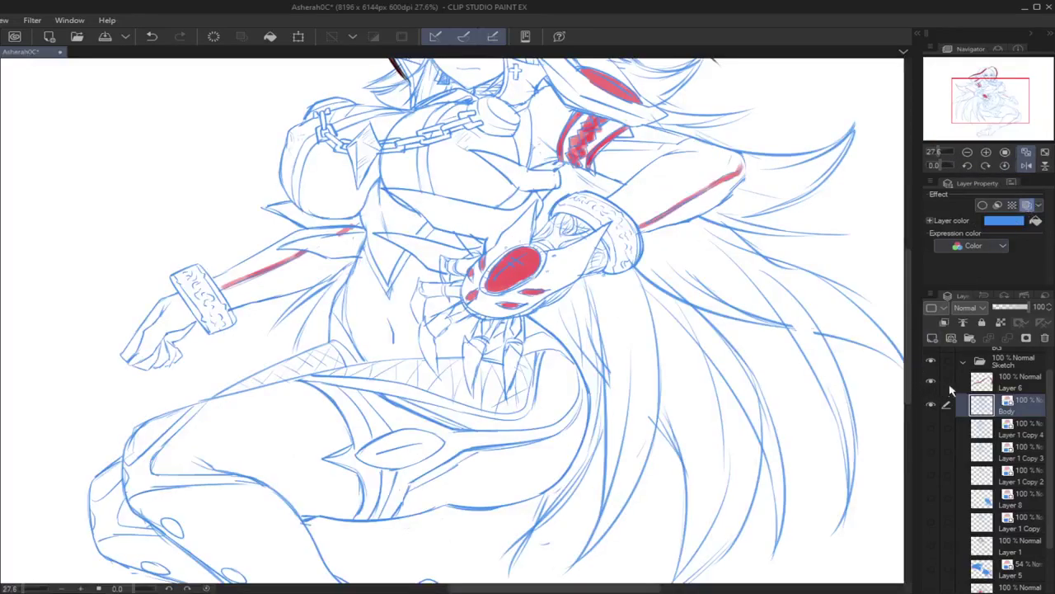
{"action": "left_click", "coordinate": [1016, 307]}
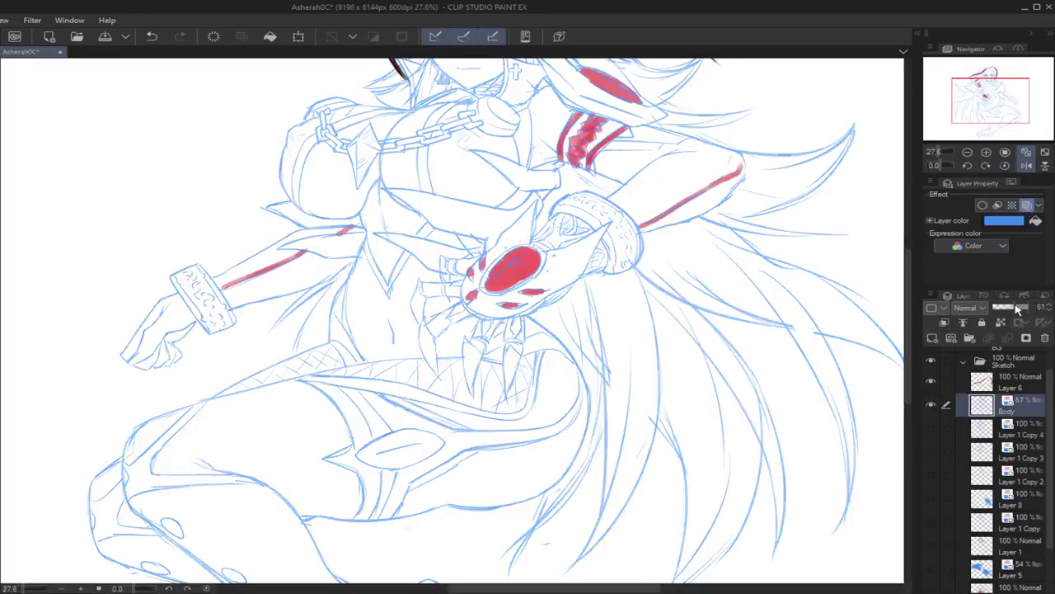
{"action": "left_click", "coordinate": [933, 338]}
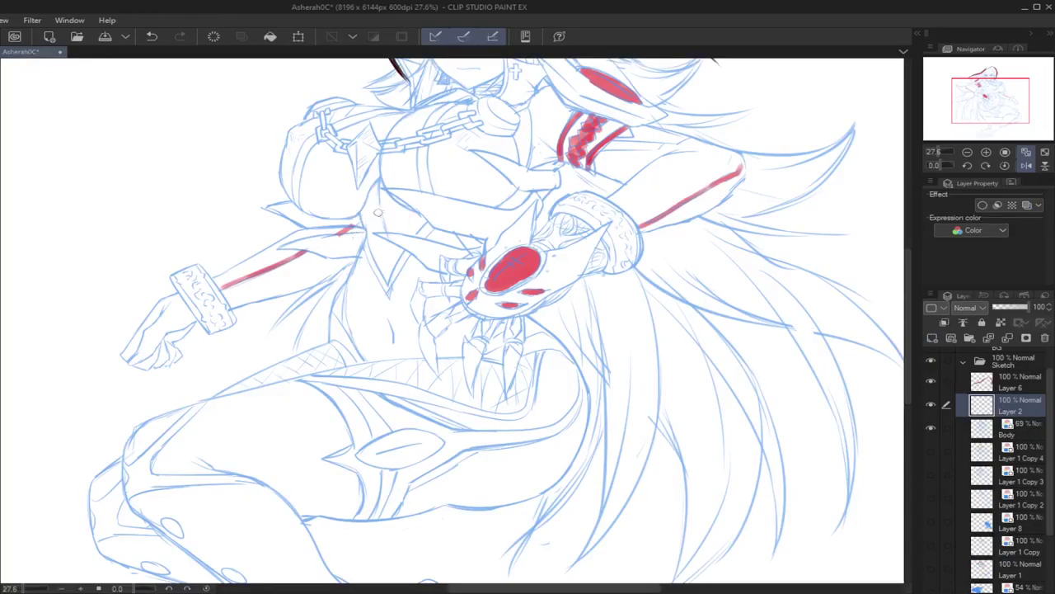
Step: Draw the double-lined V-shaped point of the costume over the stomach, plus a short line beneath the chest, on Layer 2
{"action": "left_click_drag", "start_coordinate": [362, 208], "coordinate": [364, 233]}
{"action": "left_click_drag", "start_coordinate": [424, 219], "coordinate": [390, 293]}
{"action": "key", "text": "ctrl+z"}
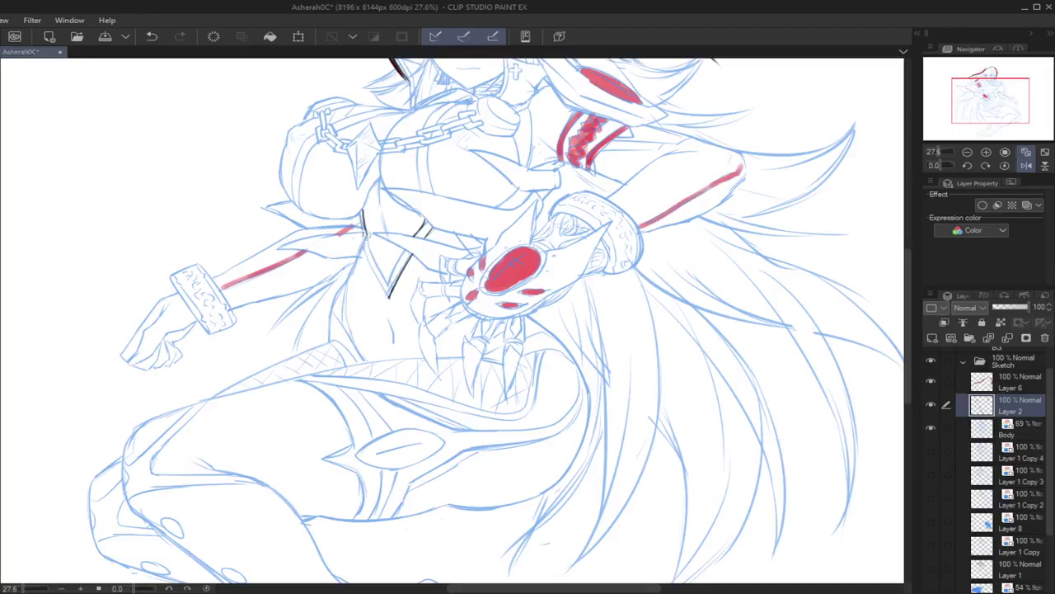
{"action": "left_click_drag", "start_coordinate": [363, 241], "coordinate": [377, 287]}
{"action": "key", "text": "ctrl+z"}
{"action": "left_click_drag", "start_coordinate": [364, 243], "coordinate": [387, 296]}
{"action": "left_click_drag", "start_coordinate": [404, 251], "coordinate": [388, 291]}
{"action": "key", "text": "ctrl+z"}
{"action": "key", "text": "ctrl+z"}
{"action": "left_click_drag", "start_coordinate": [403, 249], "coordinate": [384, 287]}
{"action": "left_click_drag", "start_coordinate": [379, 180], "coordinate": [383, 239]}
{"action": "key", "text": "ctrl+z"}
{"action": "key", "text": "ctrl+z"}
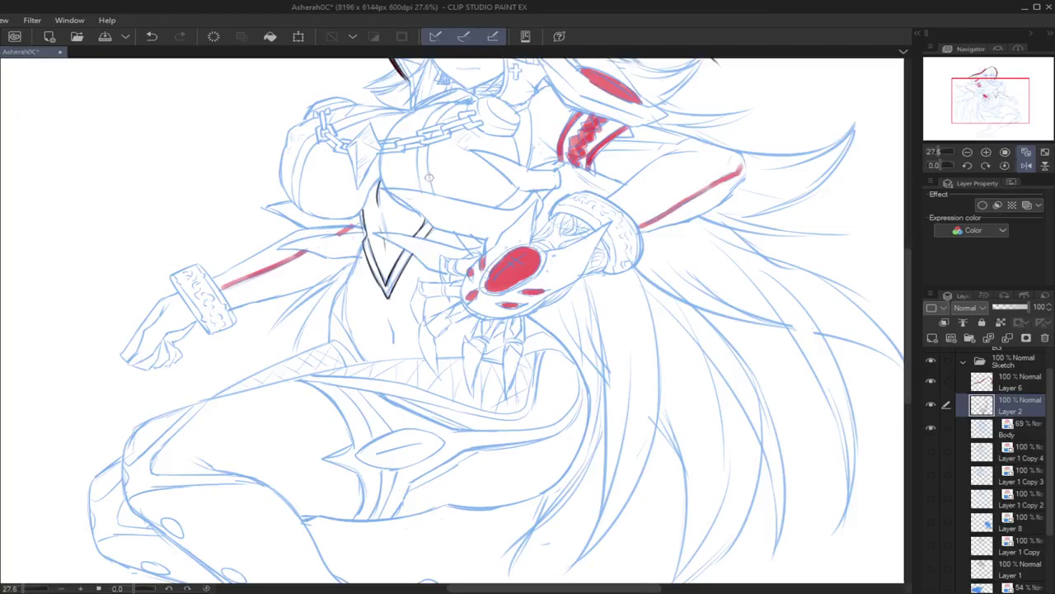
Step: Turn off the Body layer's blue color effect, restore its opacity to 100% and mirror the drawing
{"action": "left_click", "coordinate": [982, 427]}
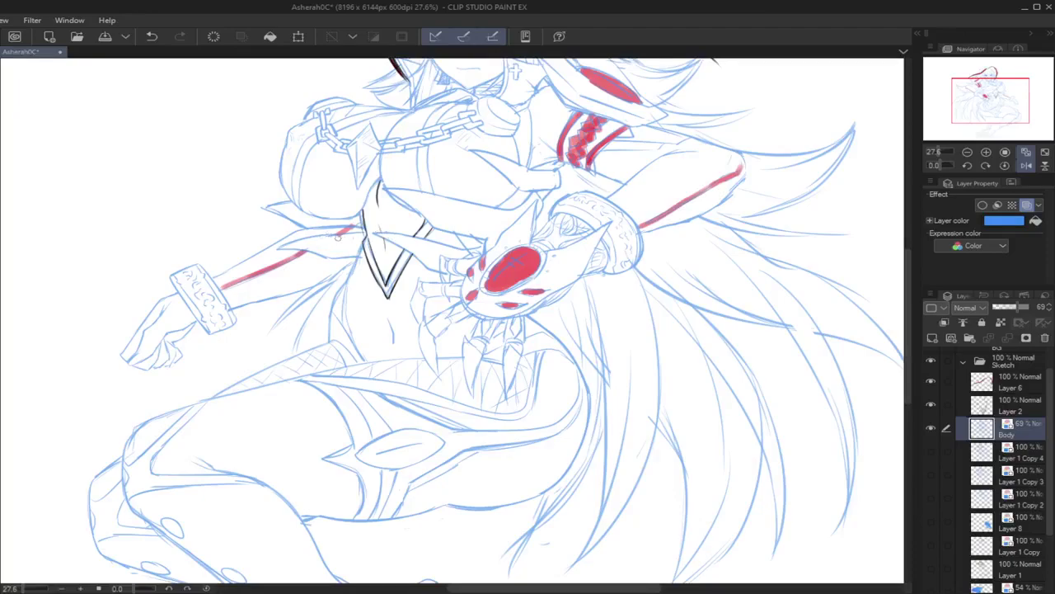
{"action": "key", "text": "ctrl+z"}
{"action": "key", "text": "ctrl+y"}
{"action": "left_click", "coordinate": [1026, 153]}
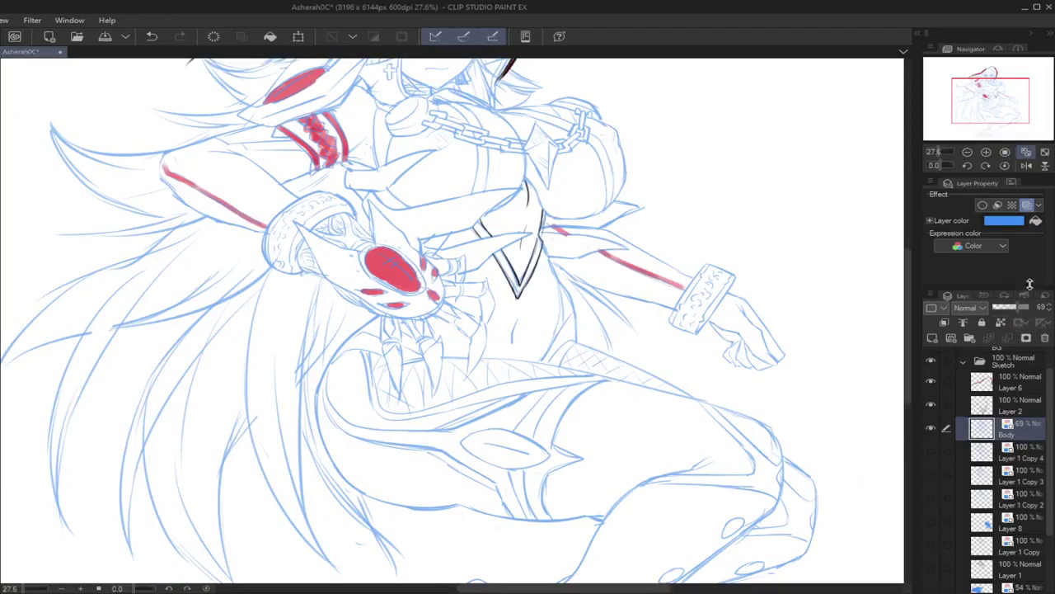
{"action": "left_click", "coordinate": [1026, 204]}
{"action": "left_click_drag", "start_coordinate": [1011, 306], "coordinate": [1041, 308]}
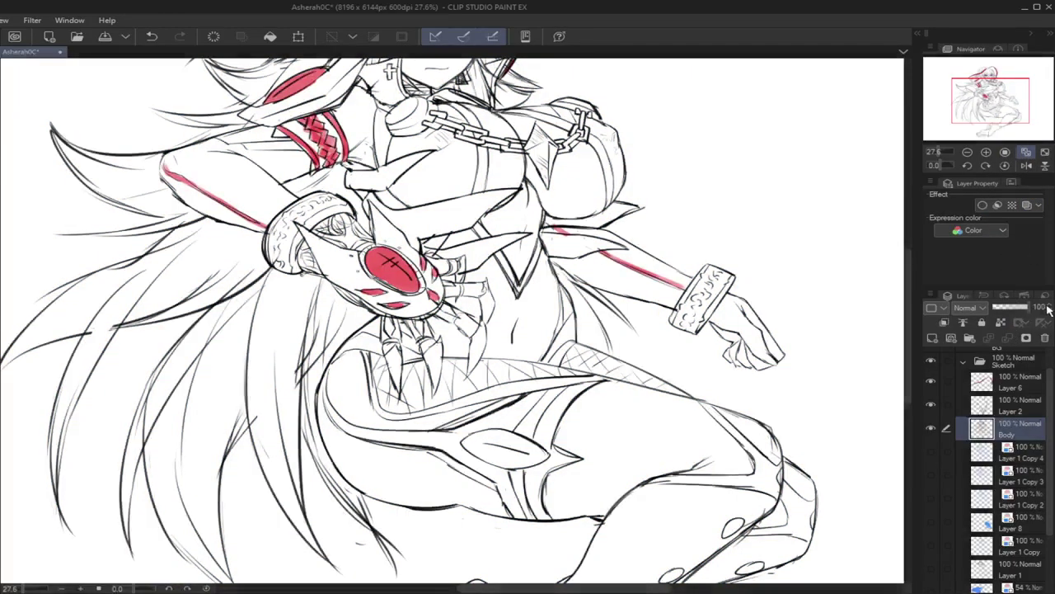
Step: Add hatched shading to the undersides of the pointed costume blades around the chest and waist on the Body layer
{"action": "left_click", "coordinate": [936, 154]}
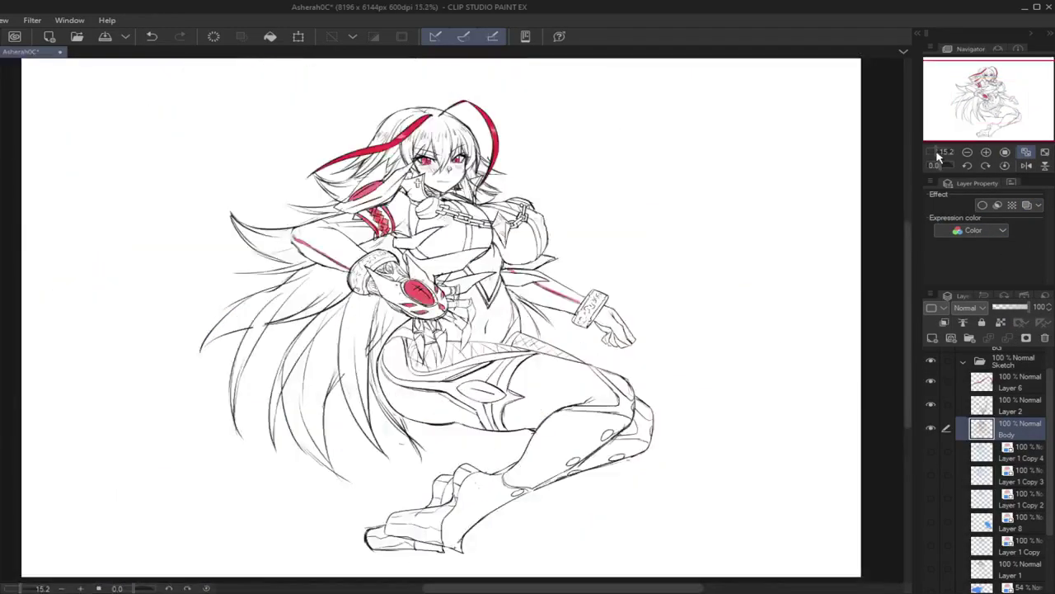
{"action": "left_click", "coordinate": [956, 112]}
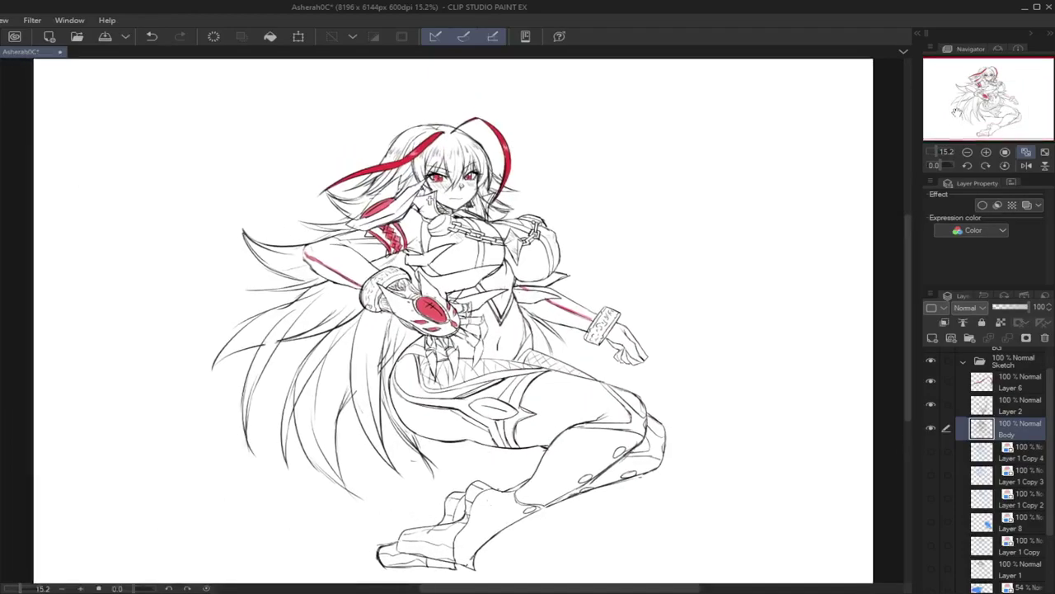
{"action": "left_click_drag", "start_coordinate": [956, 112], "coordinate": [955, 107]}
{"action": "left_click_drag", "start_coordinate": [931, 158], "coordinate": [942, 155]}
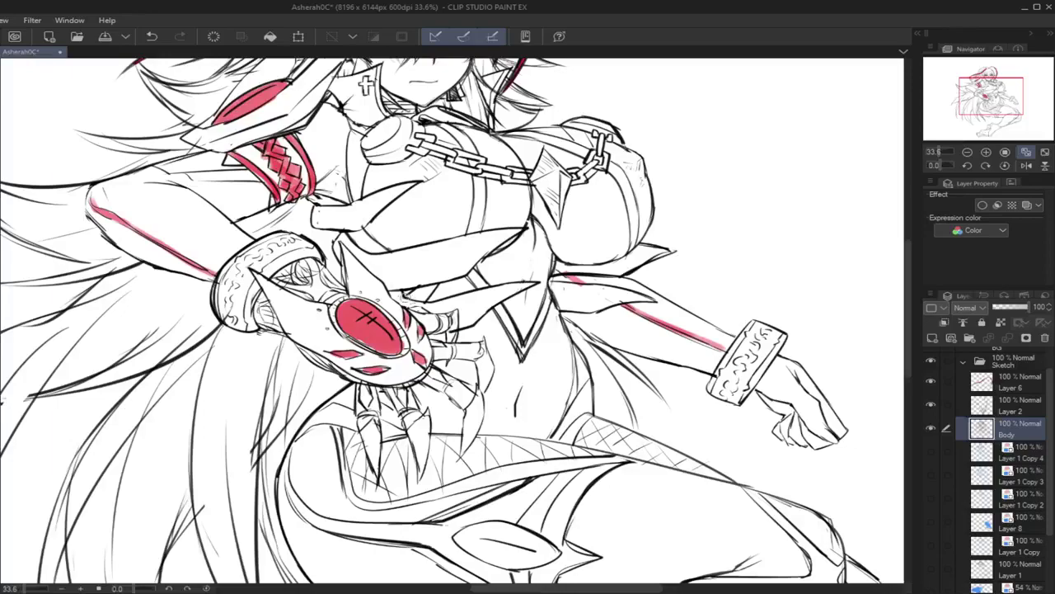
{"action": "left_click_drag", "start_coordinate": [532, 284], "coordinate": [453, 323]}
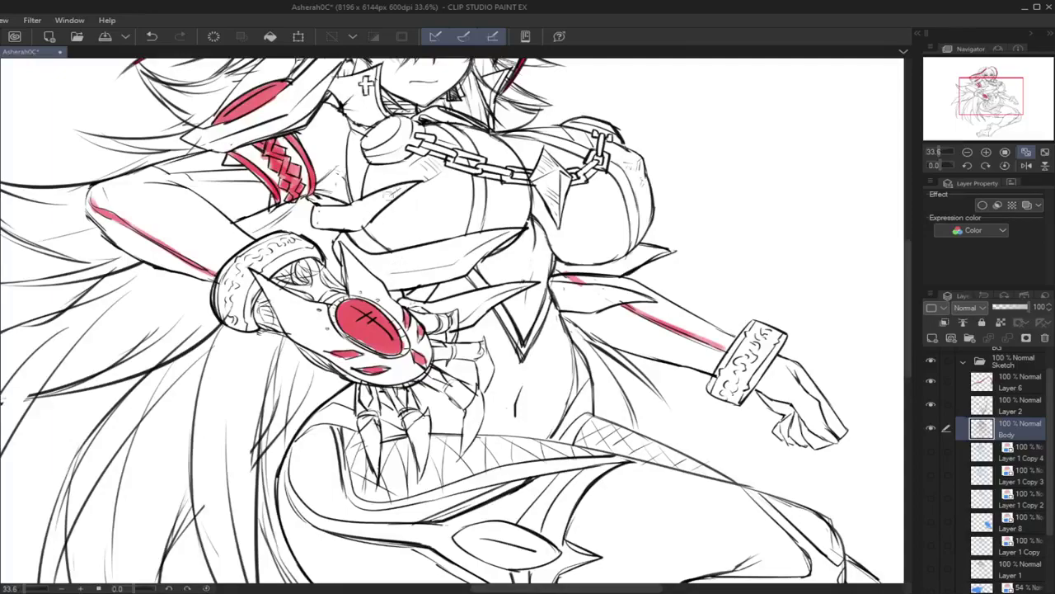
{"action": "key", "text": "ctrl+z"}
{"action": "left_click_drag", "start_coordinate": [317, 224], "coordinate": [359, 219]}
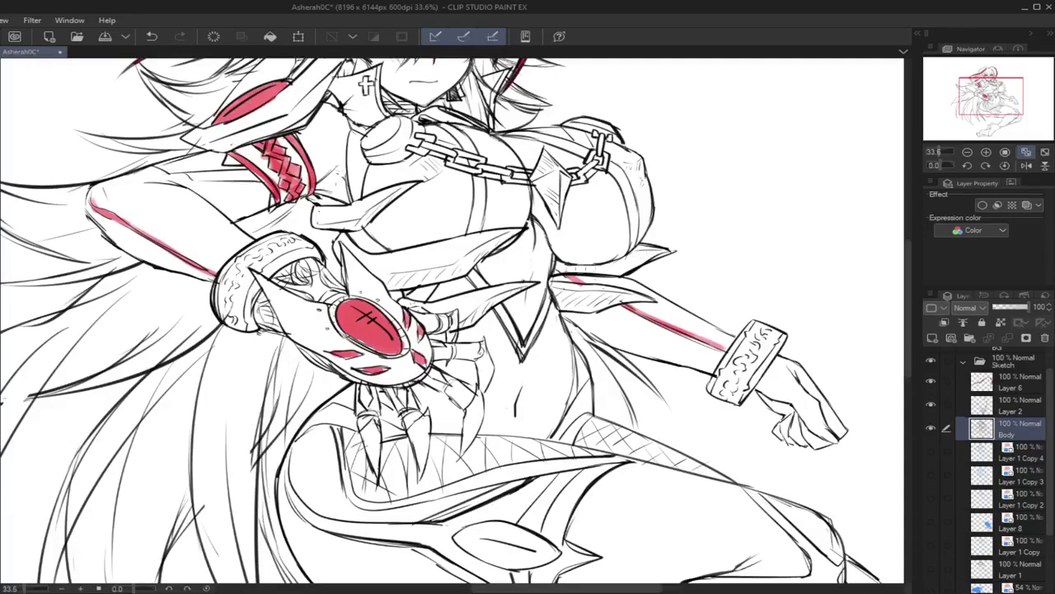
{"action": "left_click_drag", "start_coordinate": [562, 262], "coordinate": [619, 260]}
Step: Check the whole drawing mirrored, add a new layer beneath the Body layer and save the file
{"action": "left_click", "coordinate": [1025, 166]}
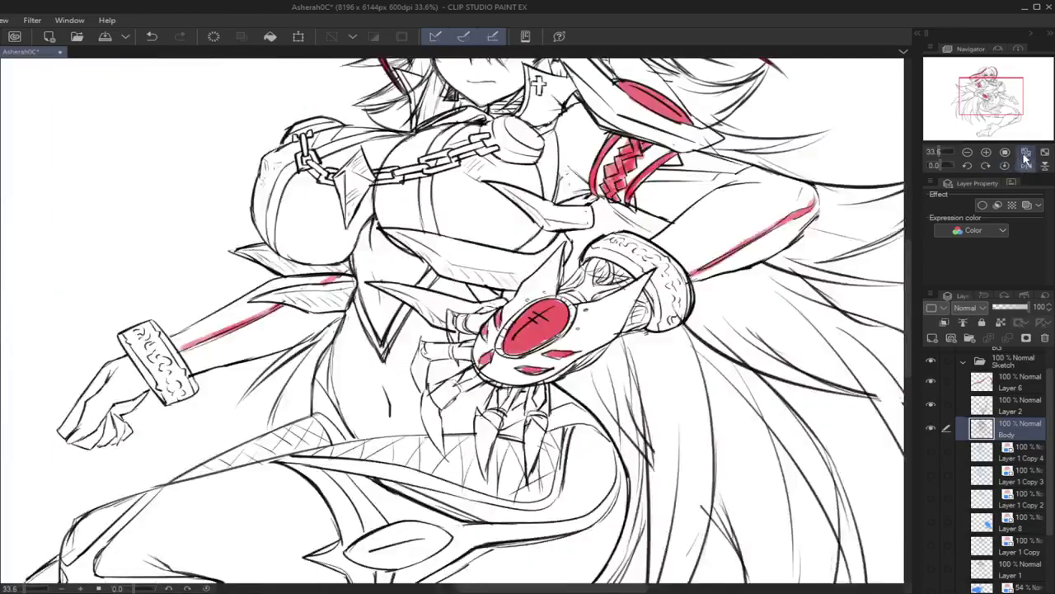
{"action": "left_click", "coordinate": [1026, 152]}
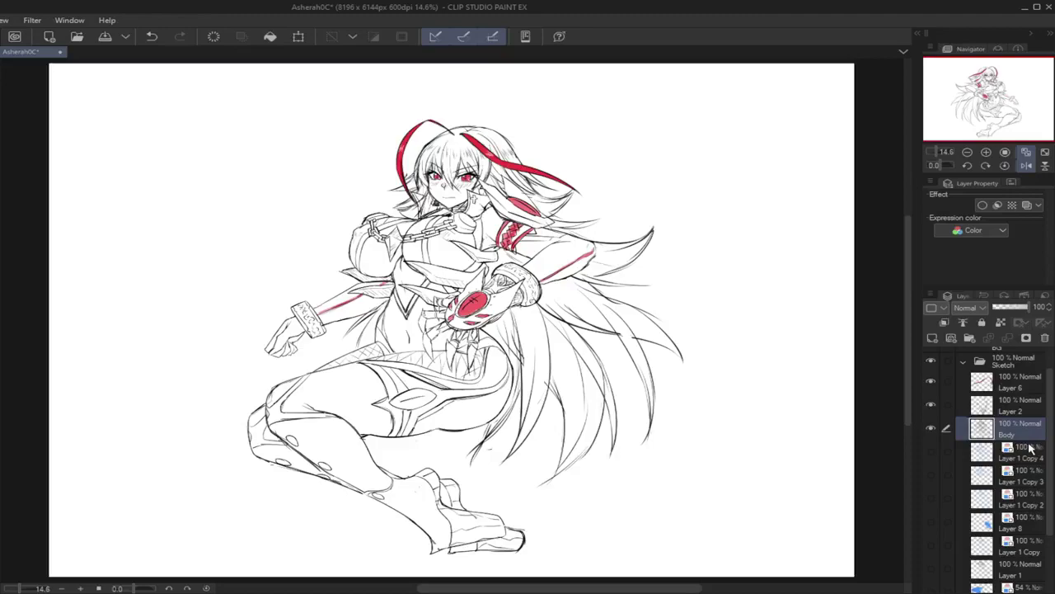
{"action": "left_click", "coordinate": [944, 323]}
{"action": "left_click_drag", "start_coordinate": [964, 108], "coordinate": [970, 103]}
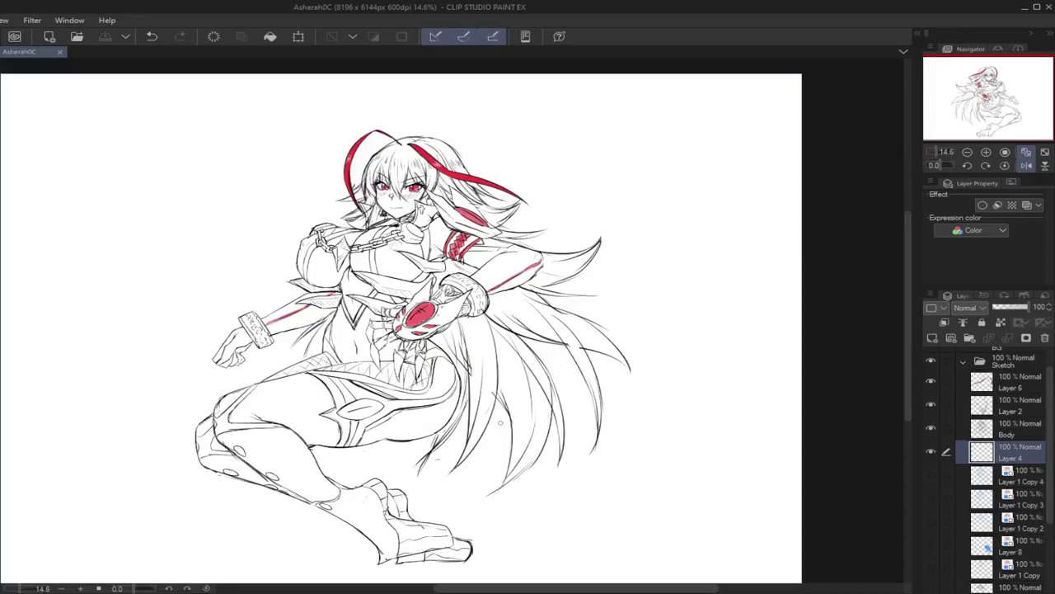
Step: Paint the costume band along the hip and down the thigh red on Layer 3
{"action": "left_click", "coordinate": [1026, 165]}
{"action": "left_click_drag", "start_coordinate": [981, 96], "coordinate": [988, 99]}
{"action": "left_click_drag", "start_coordinate": [1049, 437], "coordinate": [1049, 513]}
{"action": "left_click", "coordinate": [1017, 538]}
{"action": "left_click", "coordinate": [1008, 558]}
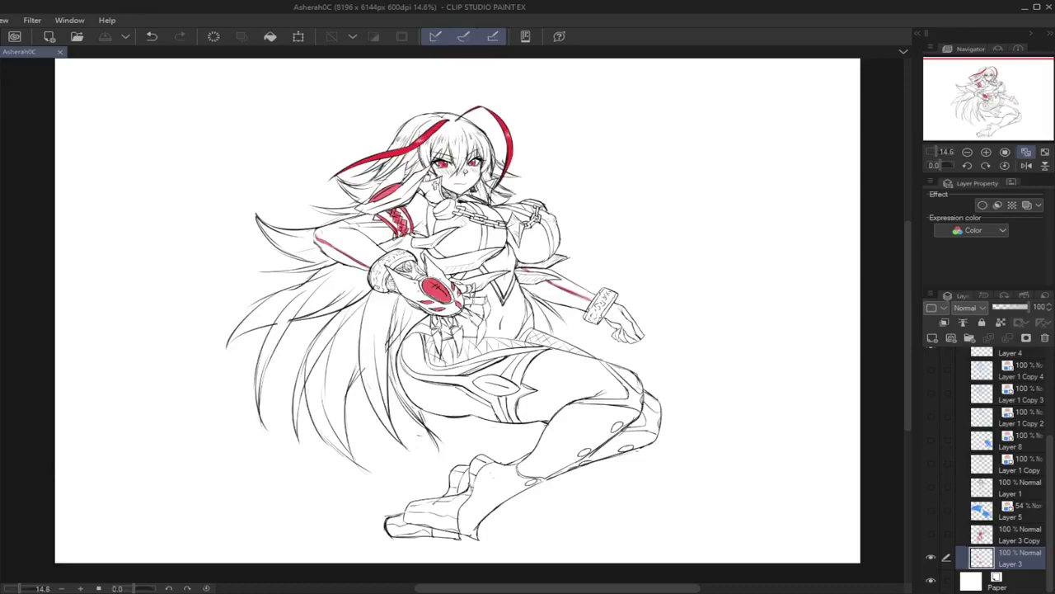
{"action": "left_click_drag", "start_coordinate": [402, 350], "coordinate": [422, 380]}
{"action": "key", "text": "ctrl+z"}
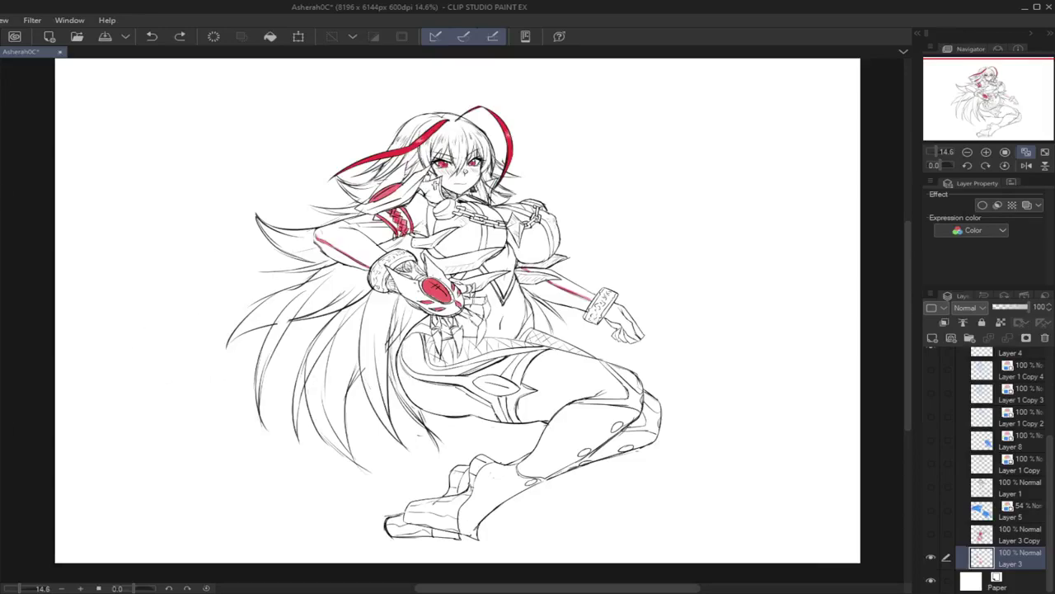
{"action": "mouse_move", "coordinate": [400, 350]}
{"action": "left_mouse_down"}
{"action": "mouse_move", "coordinate": [433, 384]}
{"action": "mouse_move", "coordinate": [404, 366]}
{"action": "left_mouse_up"}
{"action": "key", "text": "ctrl+z"}
{"action": "mouse_move", "coordinate": [409, 367]}
{"action": "left_mouse_down"}
{"action": "mouse_move", "coordinate": [468, 383]}
{"action": "mouse_move", "coordinate": [500, 401]}
{"action": "mouse_move", "coordinate": [499, 419]}
{"action": "left_mouse_up"}
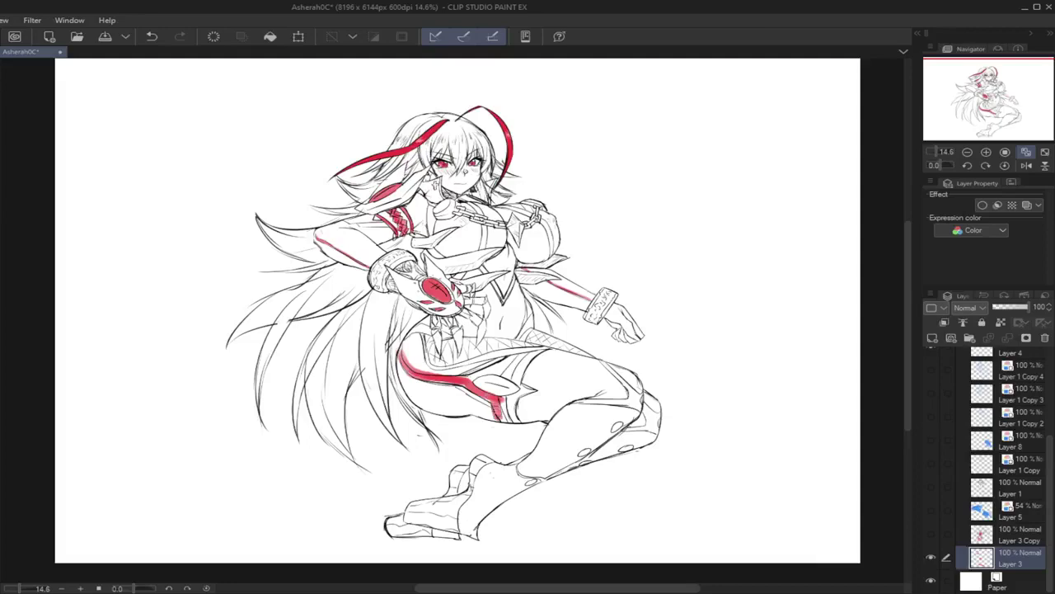
Step: Paint the thigh band's upper branch, the leg studs and the cross on the raised hand red, and tidy the band's lower end
{"action": "mouse_move", "coordinate": [516, 357]}
{"action": "left_mouse_down"}
{"action": "mouse_move", "coordinate": [466, 381]}
{"action": "mouse_move", "coordinate": [517, 356]}
{"action": "mouse_move", "coordinate": [495, 374]}
{"action": "left_mouse_up"}
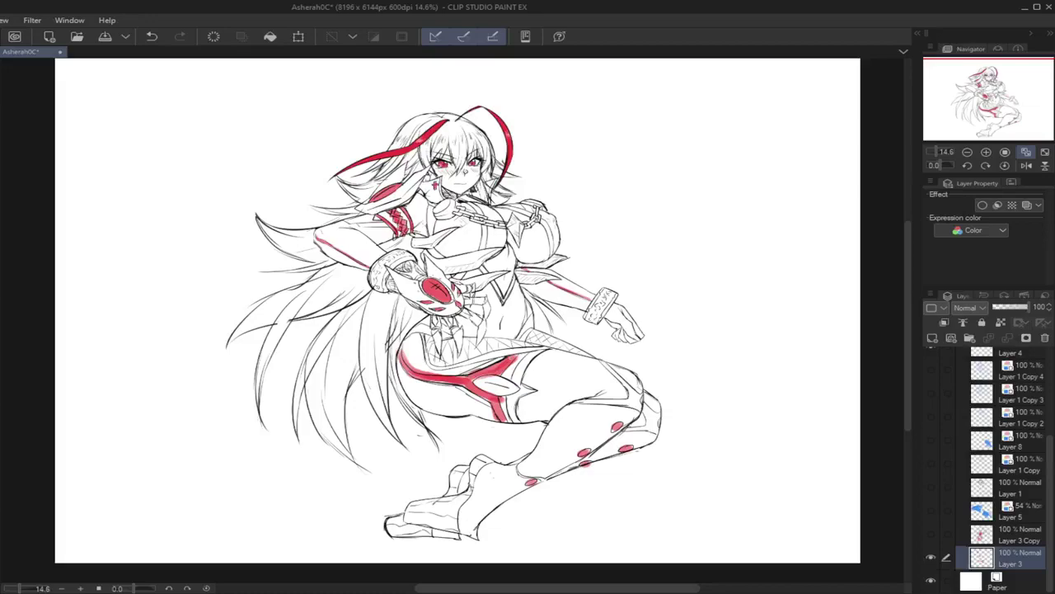
{"action": "key", "text": "ctrl+z"}
{"action": "key", "text": "ctrl+z"}
{"action": "left_click_drag", "start_coordinate": [501, 432], "coordinate": [503, 416]}
{"action": "left_click", "coordinate": [1027, 165]}
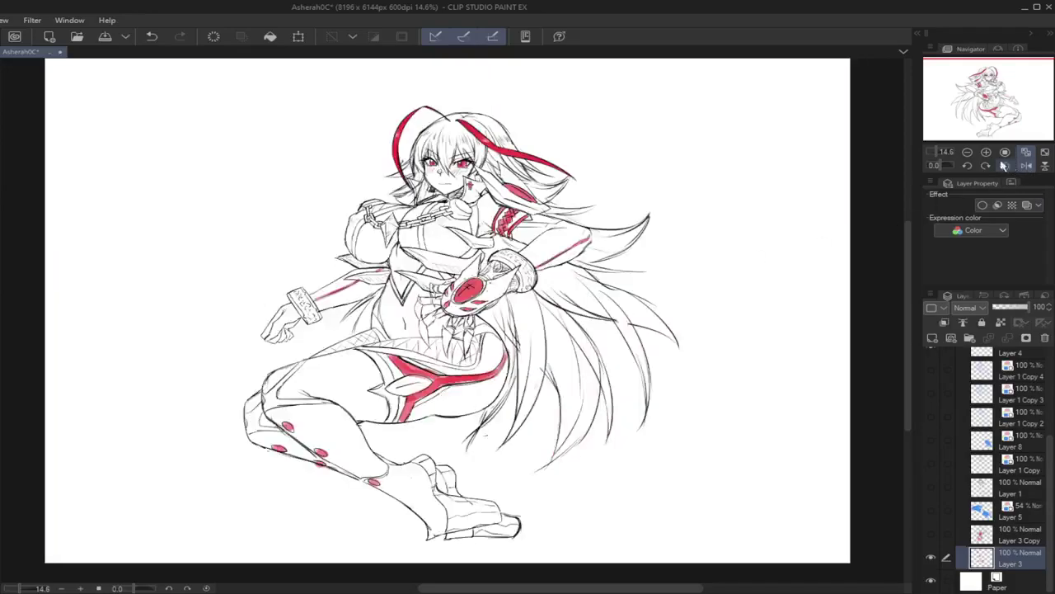
{"action": "left_click_drag", "start_coordinate": [991, 104], "coordinate": [979, 101]}
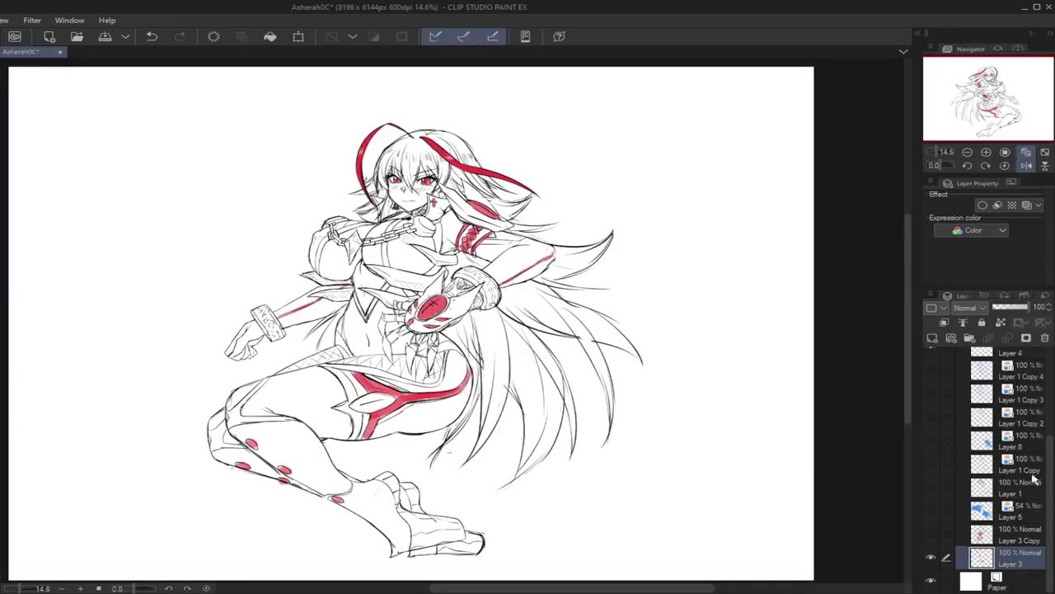
Step: Paint a soft red halo arc behind the head on the flowing-hair side on Layer 4
{"action": "scroll", "coordinate": [1030, 474], "scroll_direction": "up", "scroll_amount": 3}
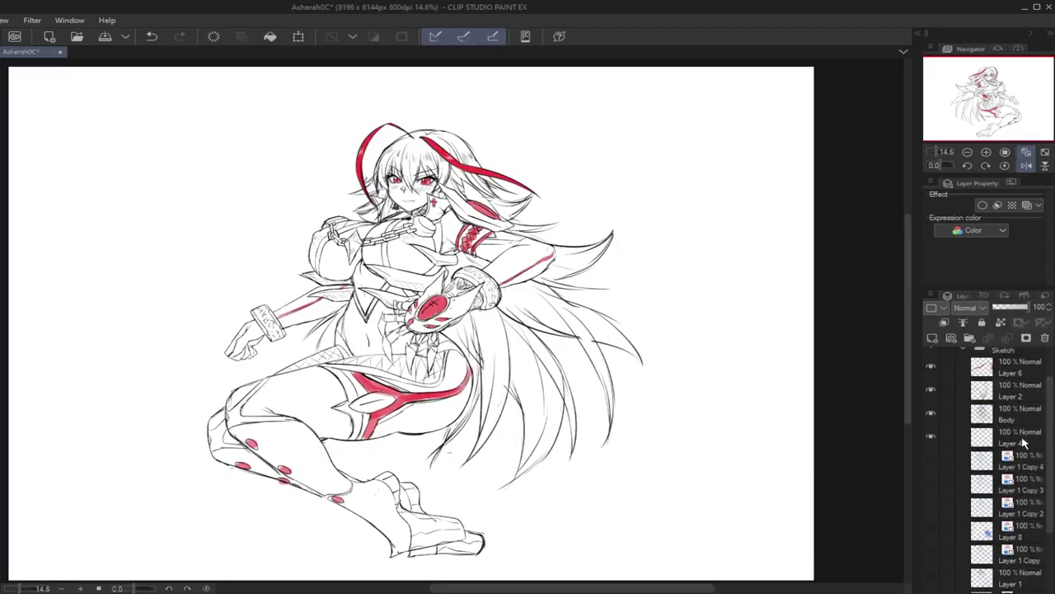
{"action": "left_click", "coordinate": [1022, 444]}
{"action": "left_click", "coordinate": [1027, 165]}
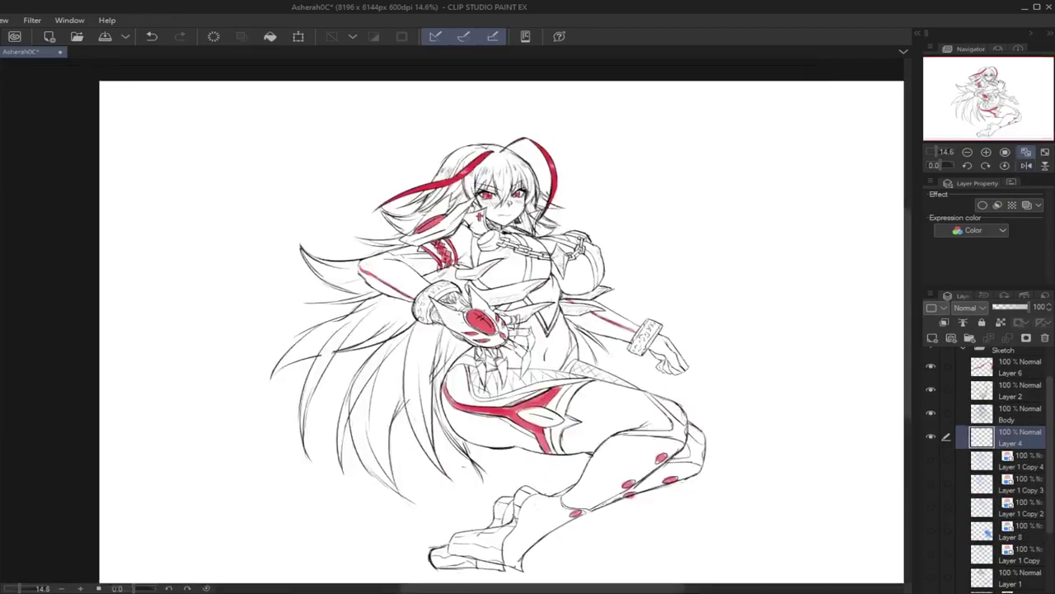
{"action": "left_click_drag", "start_coordinate": [1003, 85], "coordinate": [1009, 84]}
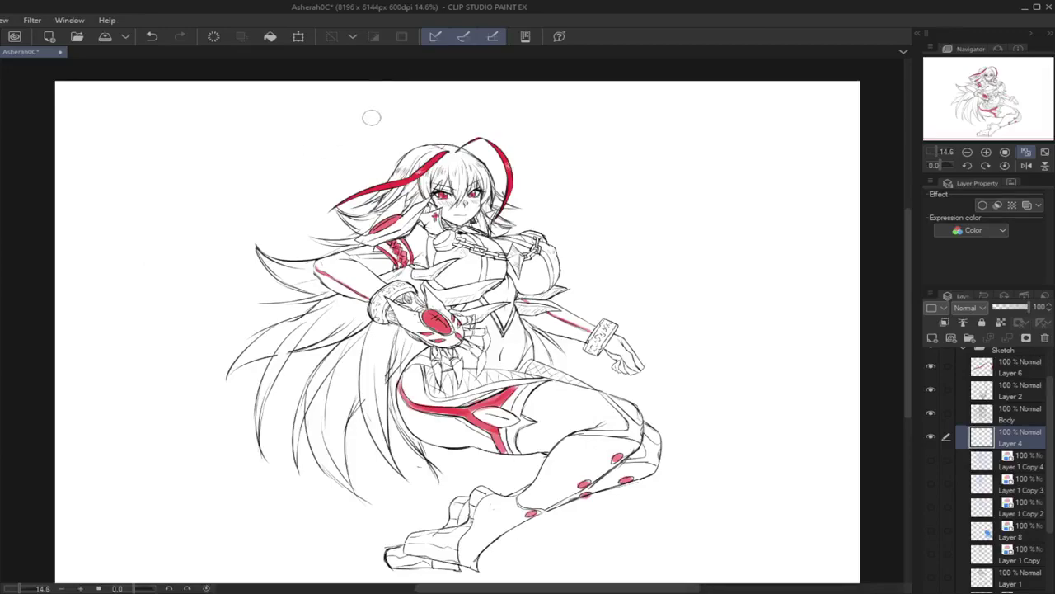
{"action": "left_click_drag", "start_coordinate": [394, 99], "coordinate": [324, 163]}
{"action": "key", "text": "ctrl+z"}
{"action": "mouse_move", "coordinate": [385, 96]}
{"action": "left_mouse_down"}
{"action": "mouse_move", "coordinate": [324, 152]}
{"action": "mouse_move", "coordinate": [342, 123]}
{"action": "mouse_move", "coordinate": [324, 199]}
{"action": "left_mouse_up"}
{"action": "mouse_move", "coordinate": [330, 140]}
{"action": "left_mouse_down"}
{"action": "mouse_move", "coordinate": [334, 210]}
{"action": "mouse_move", "coordinate": [363, 233]}
{"action": "left_mouse_up"}
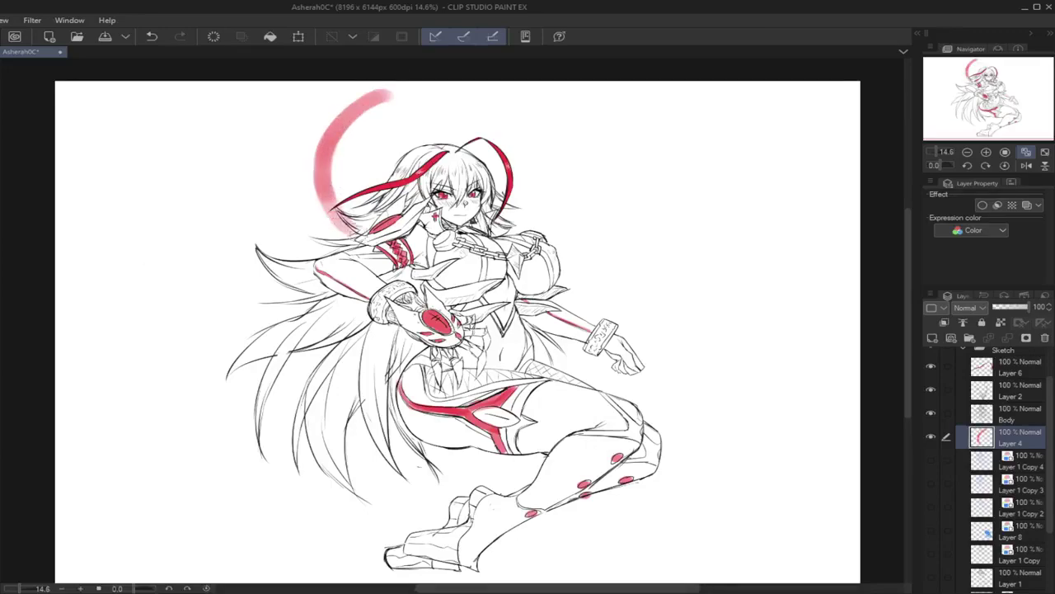
Step: Paint the matching red halo arc on the opposite side of the head, leaving a gap above the hair
{"action": "left_click_drag", "start_coordinate": [445, 93], "coordinate": [517, 160]}
{"action": "mouse_move", "coordinate": [485, 103]}
{"action": "left_mouse_down"}
{"action": "mouse_move", "coordinate": [513, 202]}
{"action": "mouse_move", "coordinate": [495, 213]}
{"action": "left_mouse_up"}
{"action": "key", "text": "ctrl+z"}
{"action": "left_click_drag", "start_coordinate": [515, 158], "coordinate": [491, 213]}
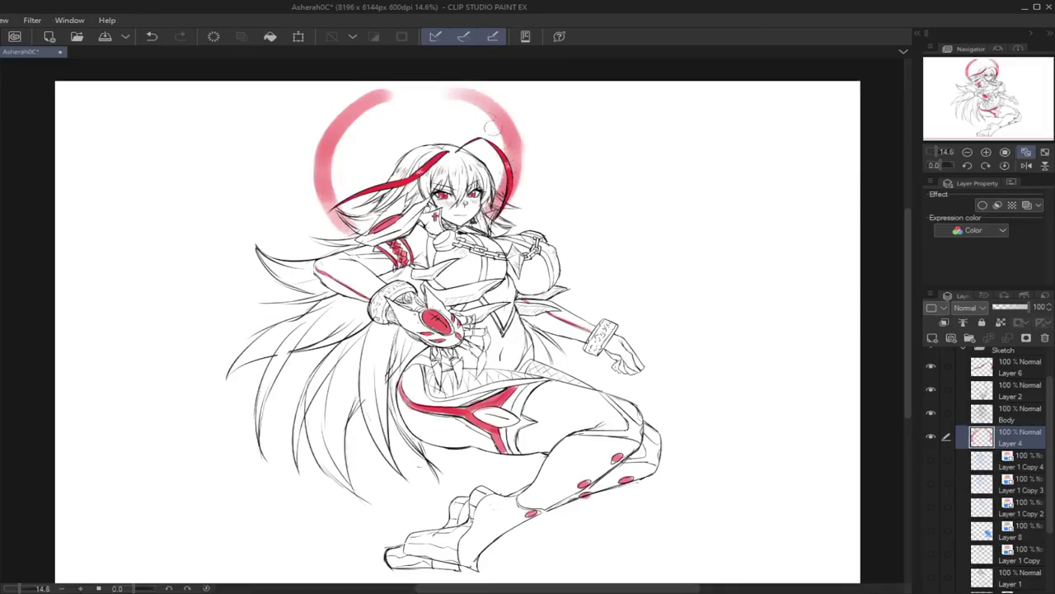
{"action": "key", "text": "ctrl+z"}
{"action": "key", "text": "ctrl+z"}
{"action": "key", "text": "ctrl+z"}
{"action": "left_click_drag", "start_coordinate": [447, 95], "coordinate": [499, 152]}
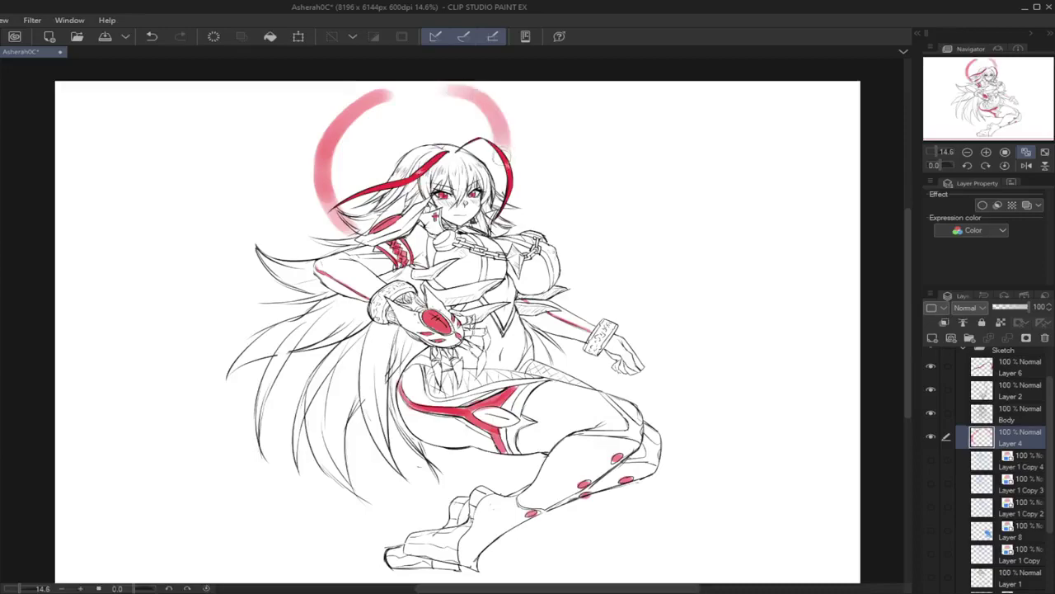
{"action": "left_click_drag", "start_coordinate": [489, 116], "coordinate": [491, 196]}
{"action": "key", "text": "ctrl+z"}
{"action": "mouse_move", "coordinate": [489, 114]}
{"action": "left_mouse_down"}
{"action": "mouse_move", "coordinate": [497, 200]}
{"action": "mouse_move", "coordinate": [489, 210]}
{"action": "mouse_move", "coordinate": [509, 145]}
{"action": "mouse_move", "coordinate": [497, 203]}
{"action": "mouse_move", "coordinate": [481, 216]}
{"action": "left_mouse_up"}
{"action": "key", "text": "ctrl+z"}
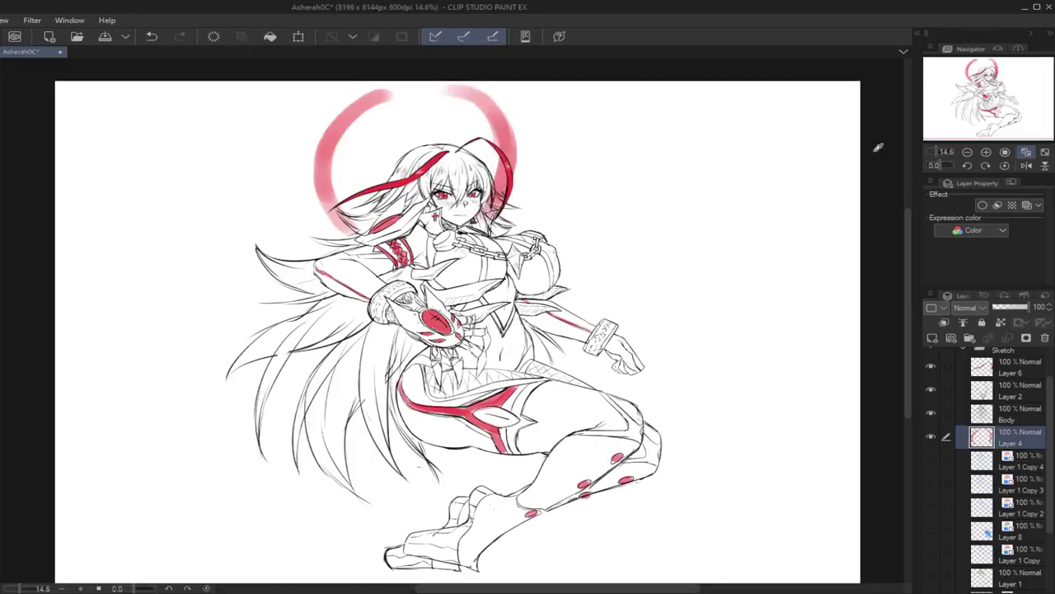
Step: Erase along the edges of both halo arcs in the mirrored view to thin them and taper their upper ends
{"action": "left_click", "coordinate": [1027, 165]}
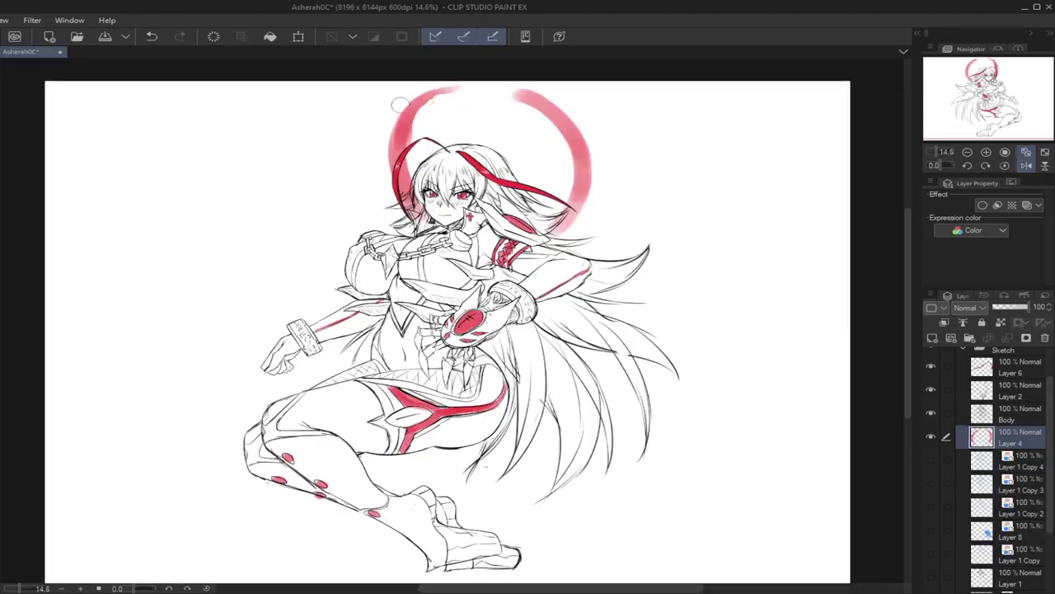
{"action": "left_click_drag", "start_coordinate": [420, 92], "coordinate": [392, 187]}
{"action": "key", "text": "ctrl+z"}
{"action": "mouse_move", "coordinate": [433, 103]}
{"action": "left_mouse_down"}
{"action": "mouse_move", "coordinate": [411, 183]}
{"action": "mouse_move", "coordinate": [418, 208]}
{"action": "left_mouse_up"}
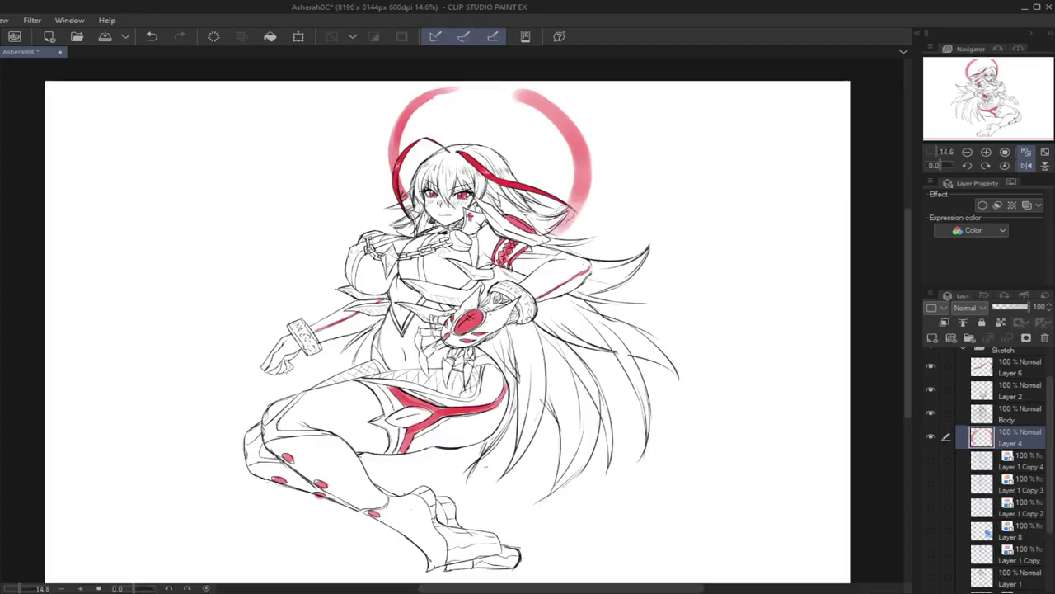
{"action": "left_click_drag", "start_coordinate": [512, 89], "coordinate": [593, 141]}
{"action": "key", "text": "ctrl+z"}
{"action": "mouse_move", "coordinate": [508, 91]}
{"action": "left_mouse_down"}
{"action": "mouse_move", "coordinate": [536, 95]}
{"action": "mouse_move", "coordinate": [597, 140]}
{"action": "left_mouse_up"}
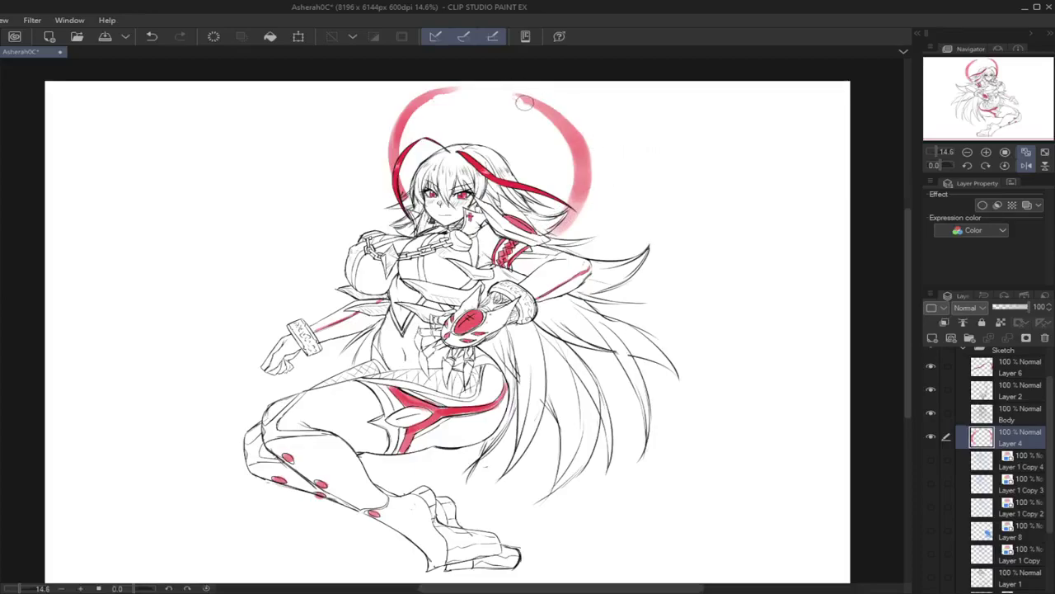
{"action": "mouse_move", "coordinate": [508, 99]}
{"action": "left_mouse_down"}
{"action": "mouse_move", "coordinate": [535, 98]}
{"action": "mouse_move", "coordinate": [598, 180]}
{"action": "mouse_move", "coordinate": [590, 148]}
{"action": "mouse_move", "coordinate": [564, 234]}
{"action": "left_mouse_up"}
{"action": "left_click", "coordinate": [1026, 167]}
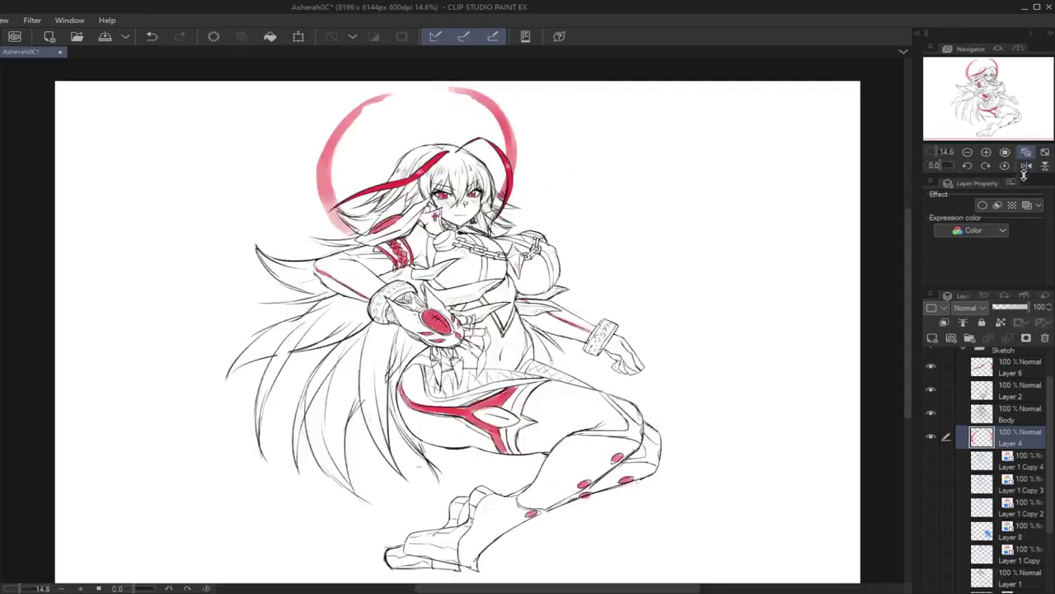
Step: Scale down the whole Sketch folder and shift the character slightly to leave more space around the halo
{"action": "scroll", "coordinate": [1037, 383], "scroll_direction": "up", "scroll_amount": 1}
{"action": "left_click", "coordinate": [1026, 374]}
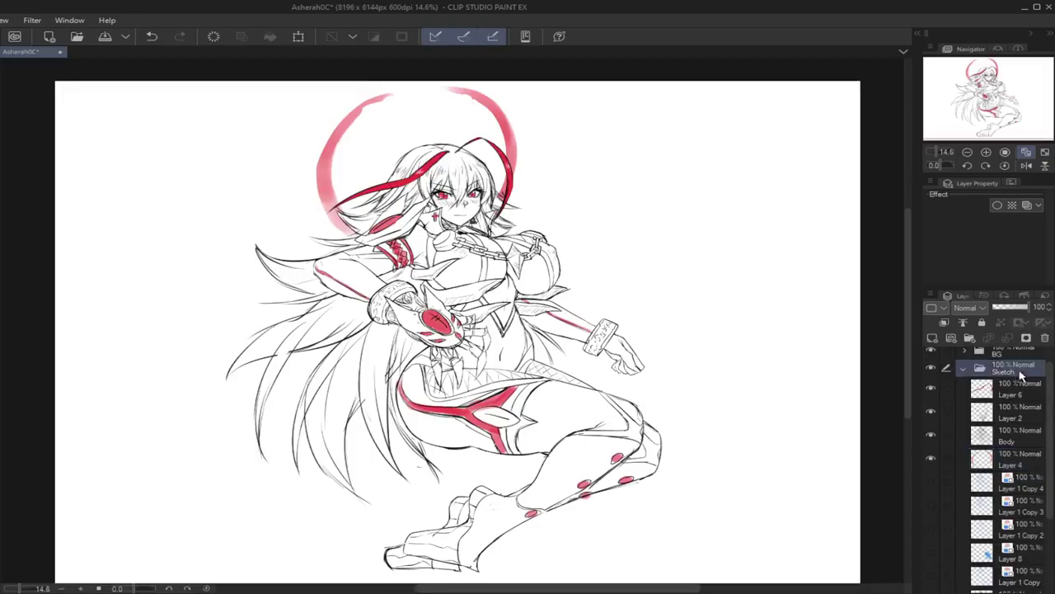
{"action": "key", "text": "ctrl+t"}
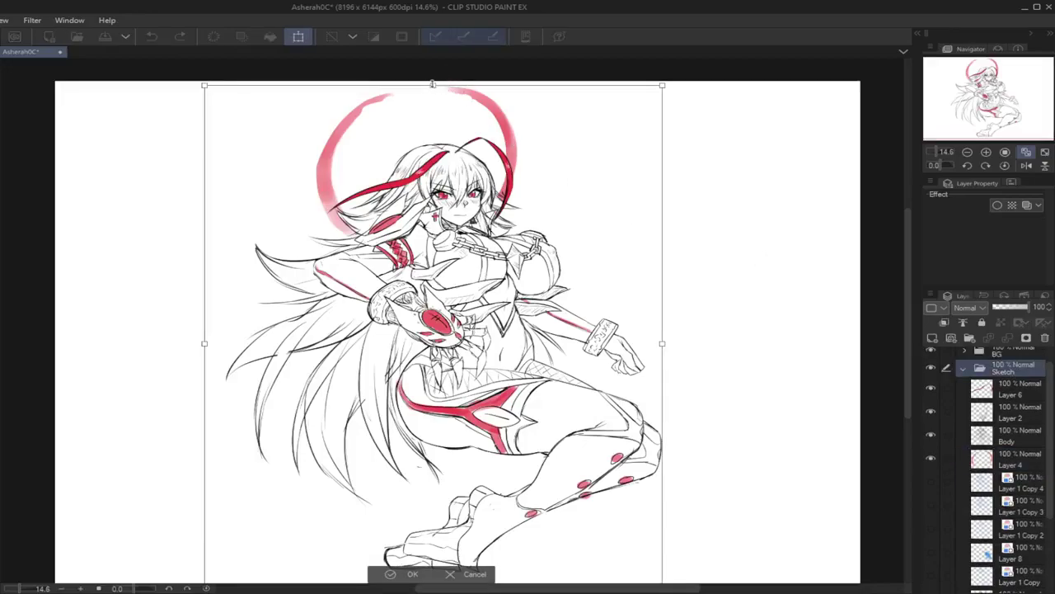
{"action": "left_click_drag", "start_coordinate": [432, 83], "coordinate": [433, 149]}
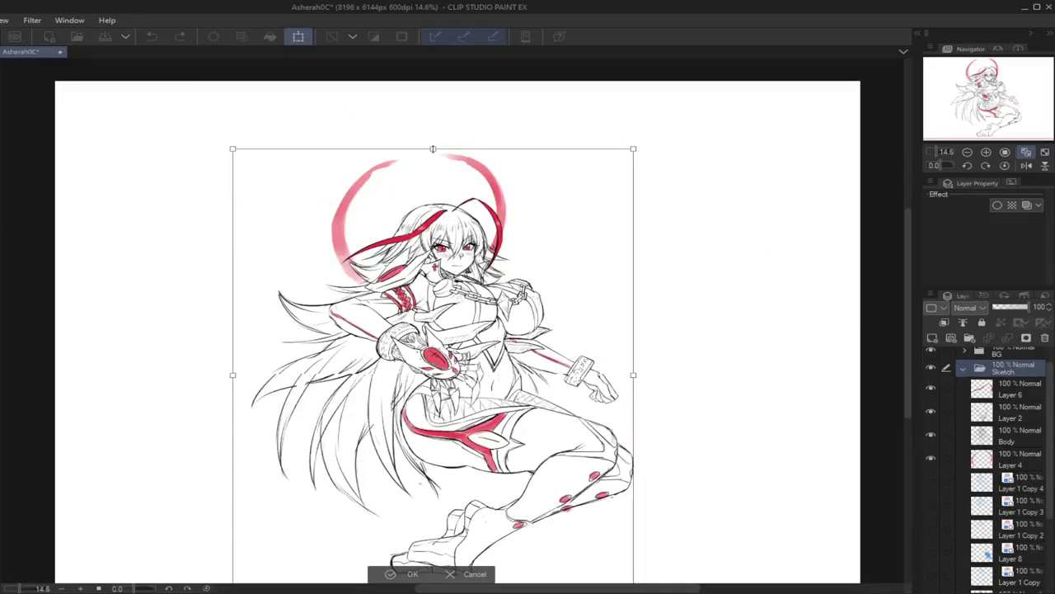
{"action": "left_click_drag", "start_coordinate": [570, 232], "coordinate": [586, 219]}
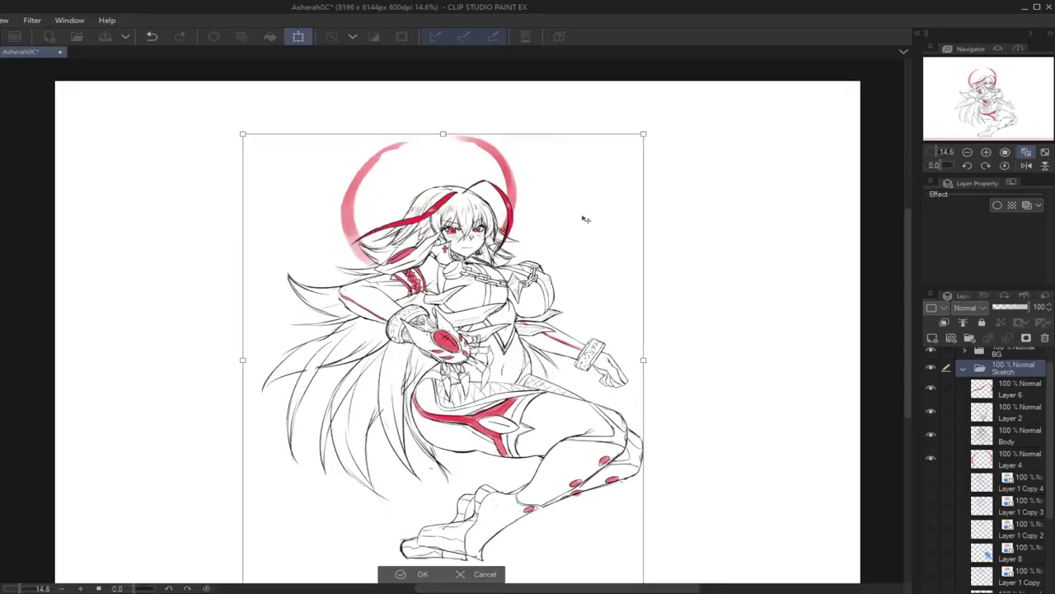
{"action": "left_click", "coordinate": [421, 575]}
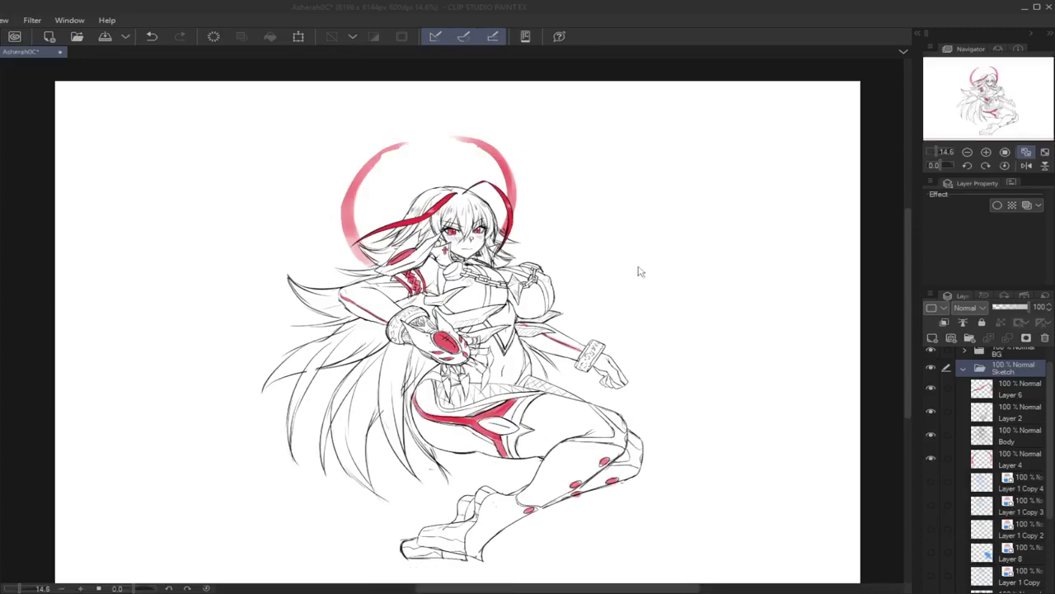
Step: Add a new layer above Layer 4 and paint a diagonal and a horizontal red spike radiating from the halo's face side
{"action": "left_click", "coordinate": [988, 392]}
{"action": "left_click", "coordinate": [996, 416]}
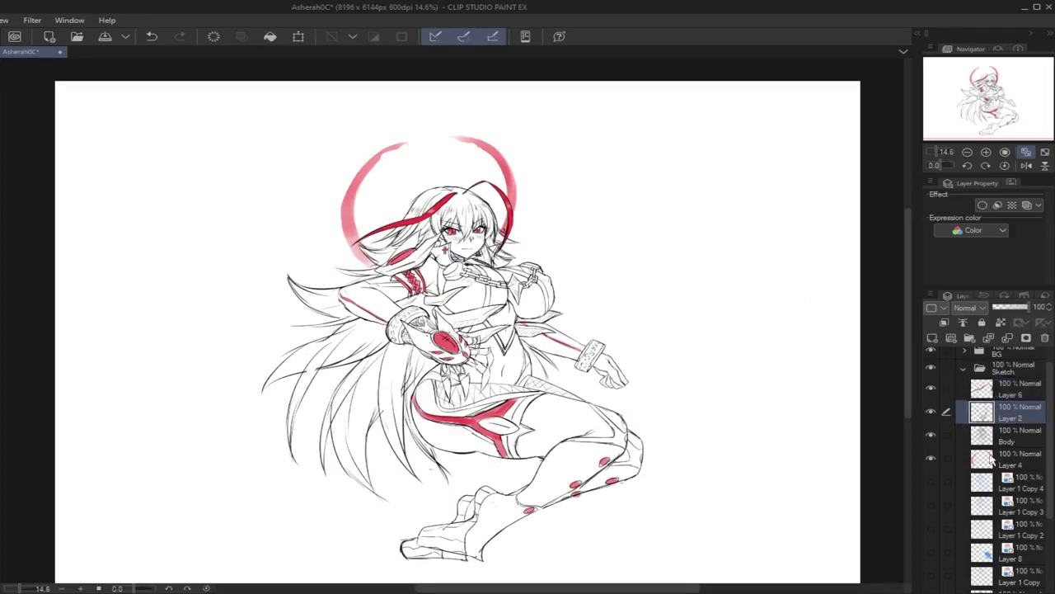
{"action": "left_click", "coordinate": [993, 459]}
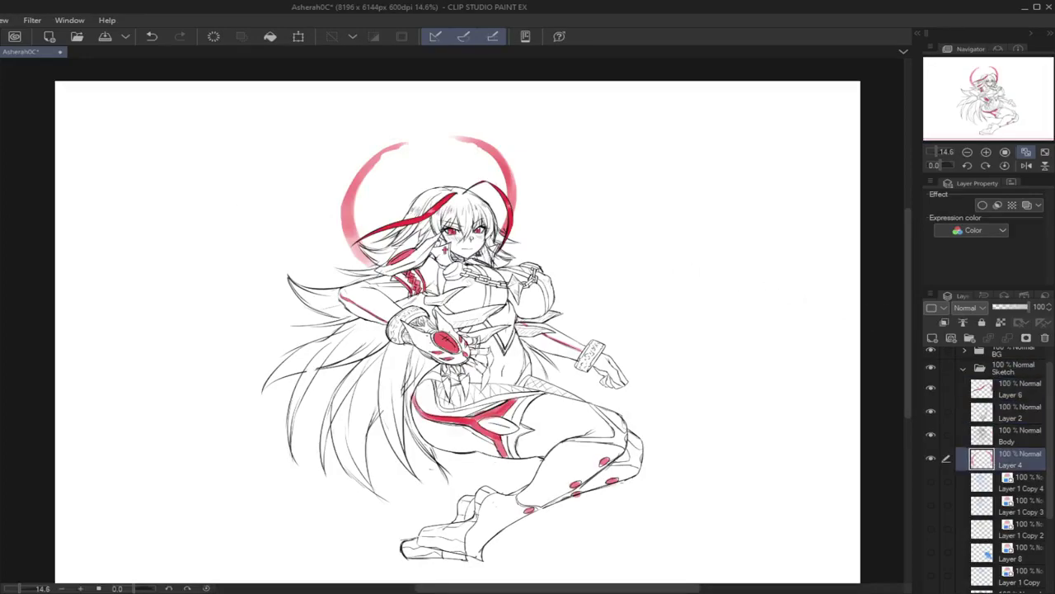
{"action": "left_click", "coordinate": [933, 338]}
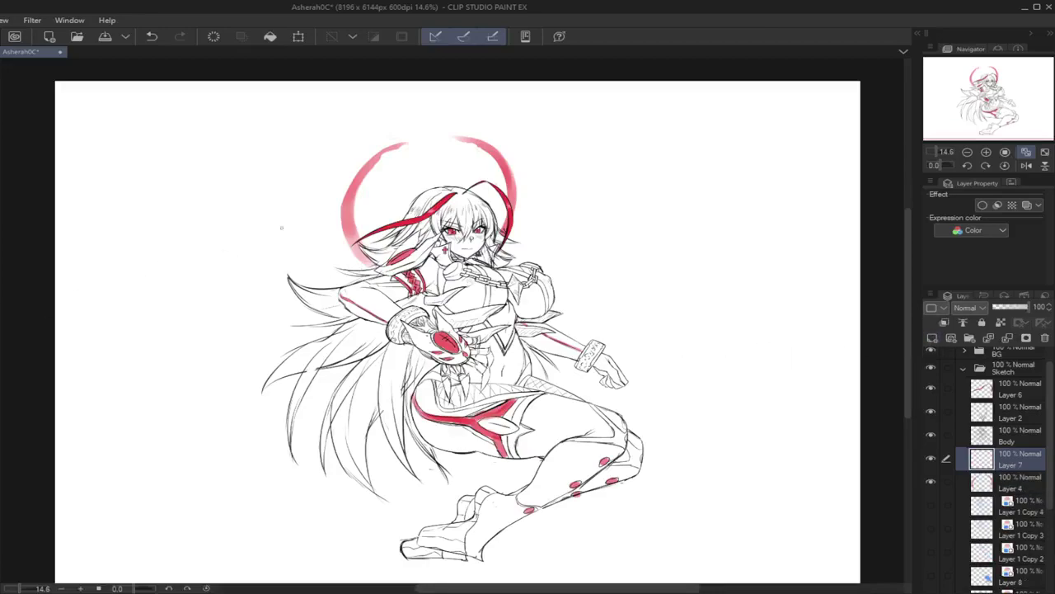
{"action": "key", "text": "ctrl+z"}
{"action": "left_click_drag", "start_coordinate": [528, 122], "coordinate": [475, 186]}
{"action": "key", "text": "ctrl+z"}
{"action": "left_click_drag", "start_coordinate": [544, 124], "coordinate": [485, 186]}
{"action": "left_click_drag", "start_coordinate": [507, 225], "coordinate": [636, 242]}
{"action": "key", "text": "ctrl+z"}
{"action": "left_click_drag", "start_coordinate": [499, 225], "coordinate": [585, 225]}
{"action": "key", "text": "ctrl+z"}
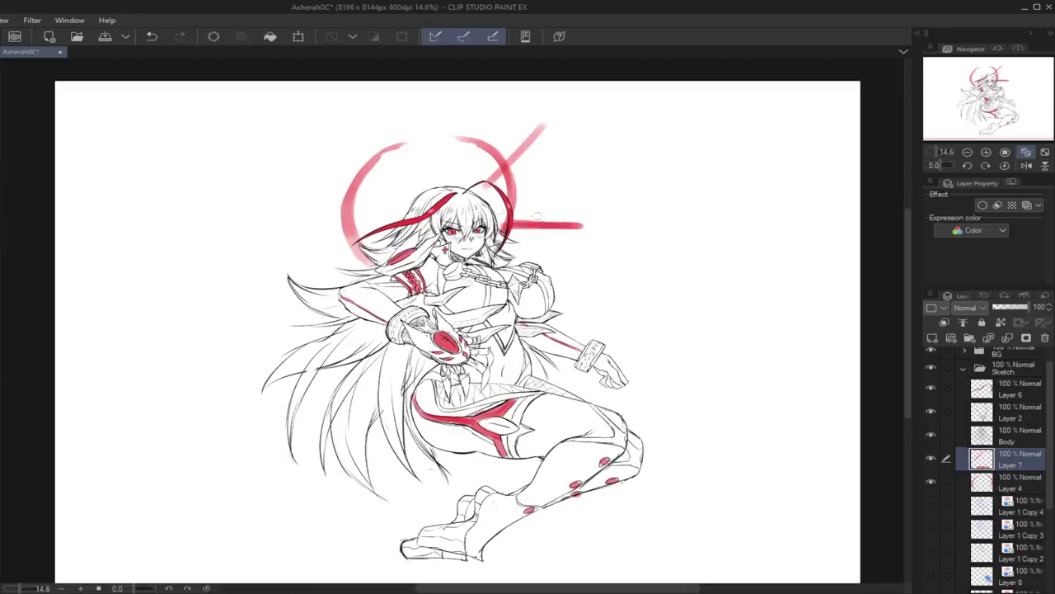
{"action": "left_click_drag", "start_coordinate": [312, 149], "coordinate": [399, 197]}
{"action": "key", "text": "ctrl+z"}
{"action": "left_click_drag", "start_coordinate": [294, 145], "coordinate": [384, 187]}
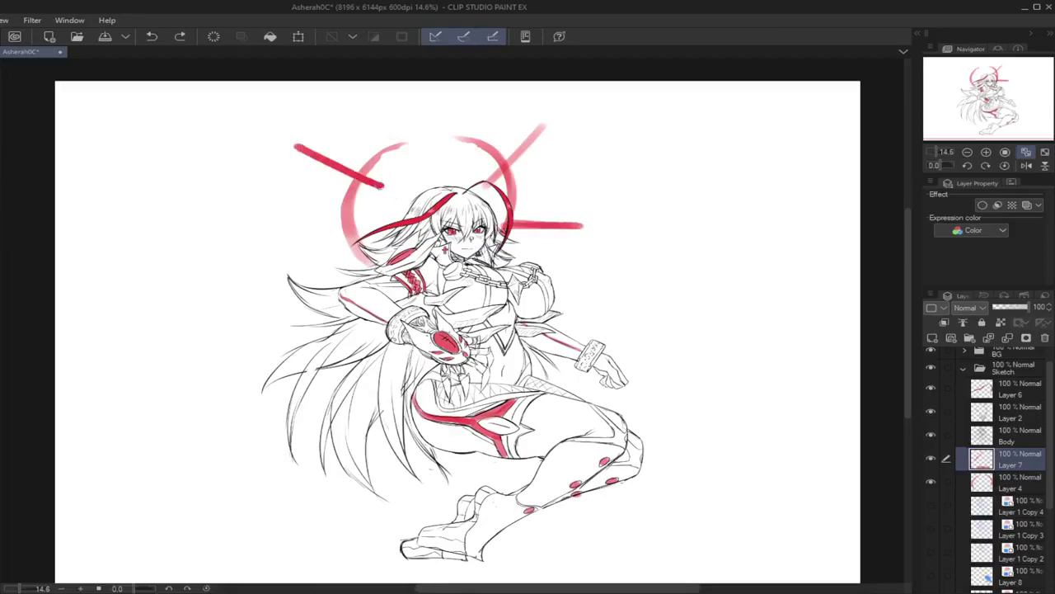
{"action": "key", "text": "ctrl+z"}
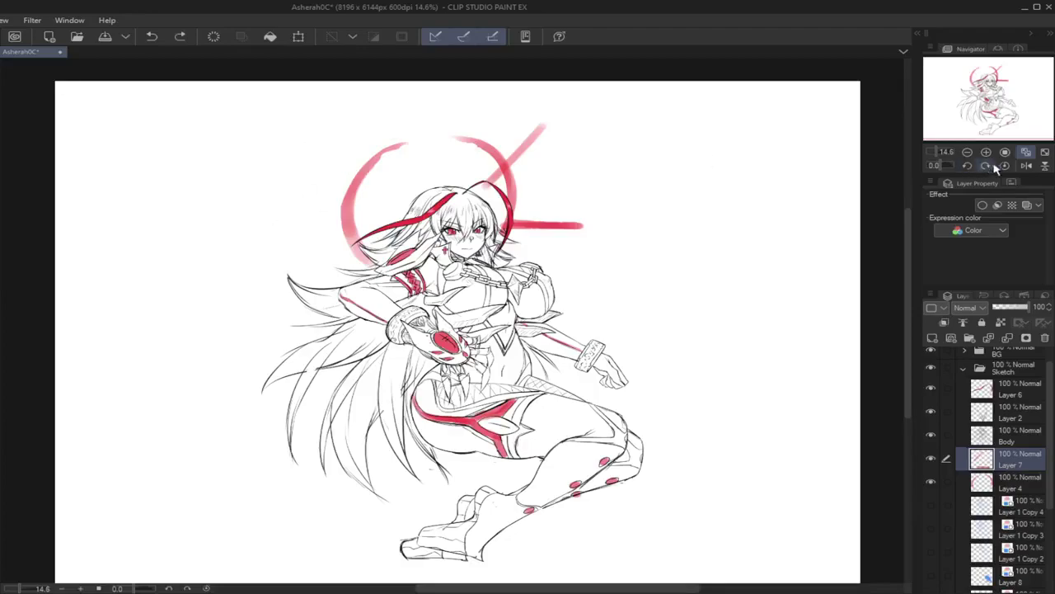
Step: Mirror the view and paint a diagonal red spike across the halo's upper arc on the flowing-hair side
{"action": "left_click", "coordinate": [1026, 165]}
{"action": "left_click_drag", "start_coordinate": [602, 142], "coordinate": [520, 191]}
{"action": "key", "text": "ctrl+z"}
{"action": "left_click_drag", "start_coordinate": [617, 130], "coordinate": [519, 183]}
Step: Paint a long red spike slanting down and outward from the halo's lower end over the flowing hair
{"action": "left_click_drag", "start_coordinate": [544, 244], "coordinate": [635, 284]}
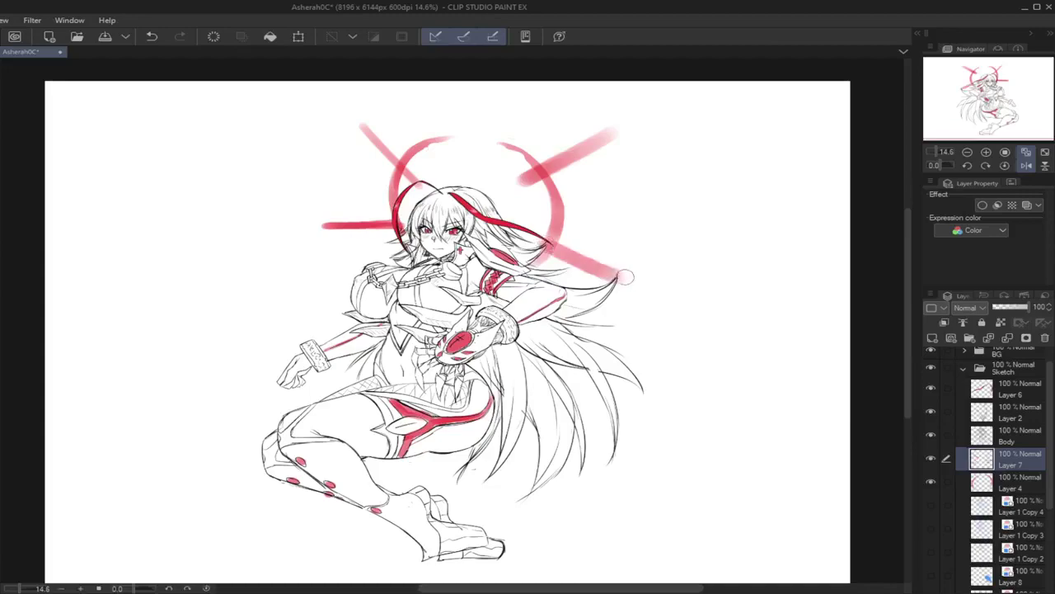
{"action": "key", "text": "ctrl+z"}
{"action": "left_click_drag", "start_coordinate": [544, 244], "coordinate": [644, 286]}
{"action": "key", "text": "ctrl+z"}
{"action": "left_click_drag", "start_coordinate": [533, 244], "coordinate": [676, 286]}
{"action": "key", "text": "ctrl+z"}
{"action": "left_click_drag", "start_coordinate": [538, 245], "coordinate": [633, 295]}
{"action": "key", "text": "ctrl+z"}
{"action": "left_click_drag", "start_coordinate": [528, 241], "coordinate": [649, 301]}
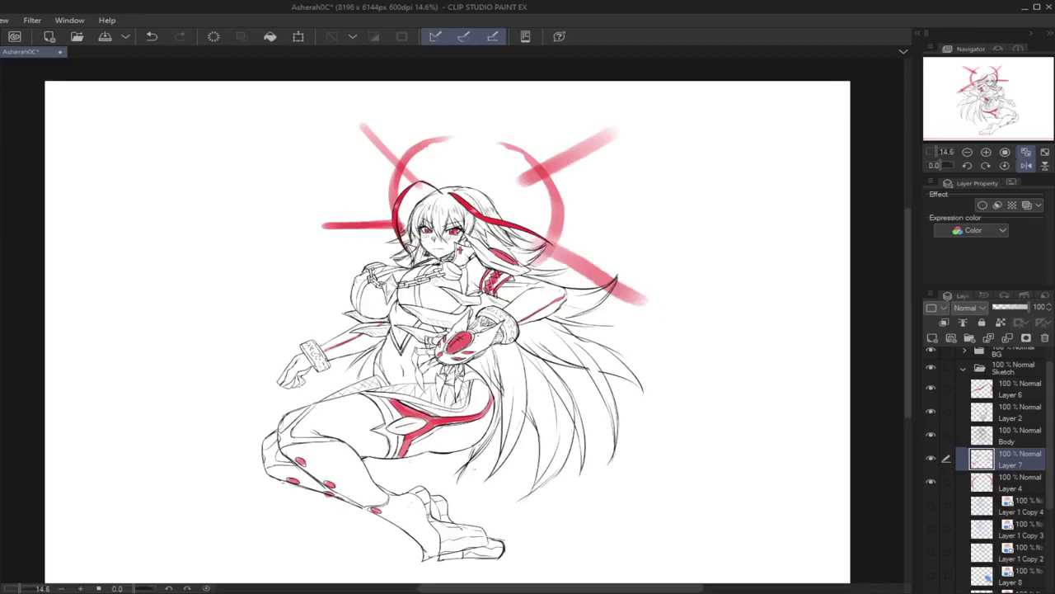
Step: Flip the view back and erase the edges of the lower hair-side spike and both face-side spikes into sharp points
{"action": "left_click", "coordinate": [1023, 165]}
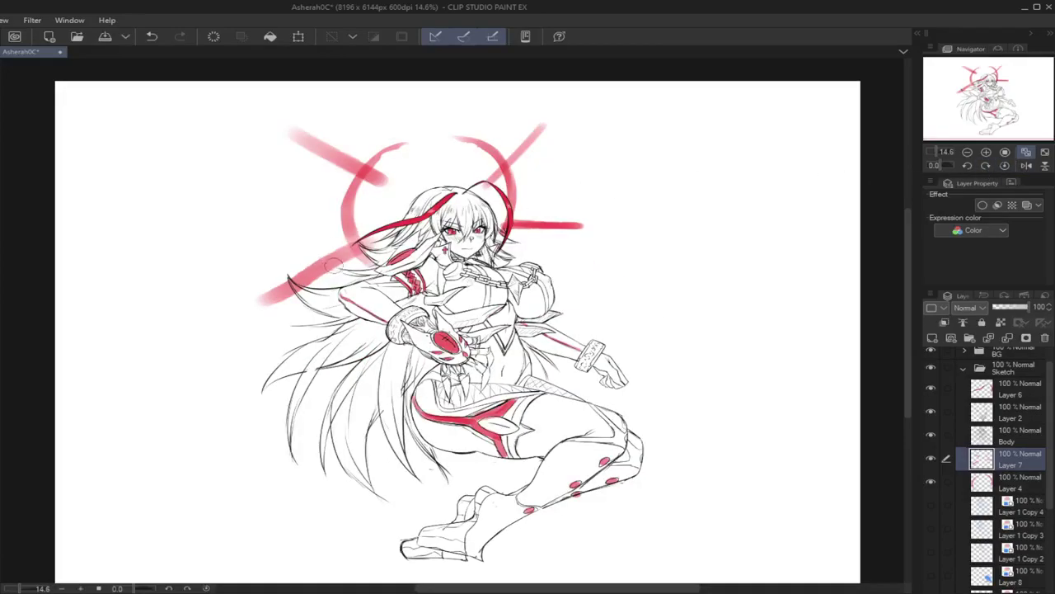
{"action": "key", "text": "ctrl+z"}
{"action": "left_click_drag", "start_coordinate": [438, 238], "coordinate": [450, 244]}
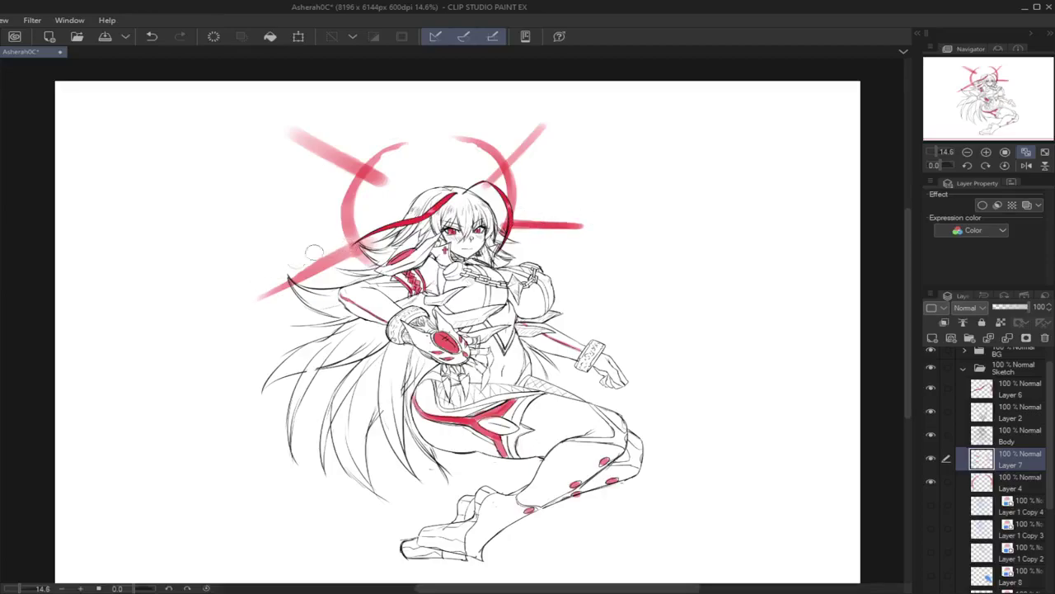
{"action": "key", "text": "ctrl+z"}
{"action": "mouse_move", "coordinate": [525, 138]}
{"action": "left_mouse_down"}
{"action": "mouse_move", "coordinate": [565, 108]}
{"action": "mouse_move", "coordinate": [541, 142]}
{"action": "left_mouse_up"}
{"action": "left_click_drag", "start_coordinate": [544, 218], "coordinate": [619, 231]}
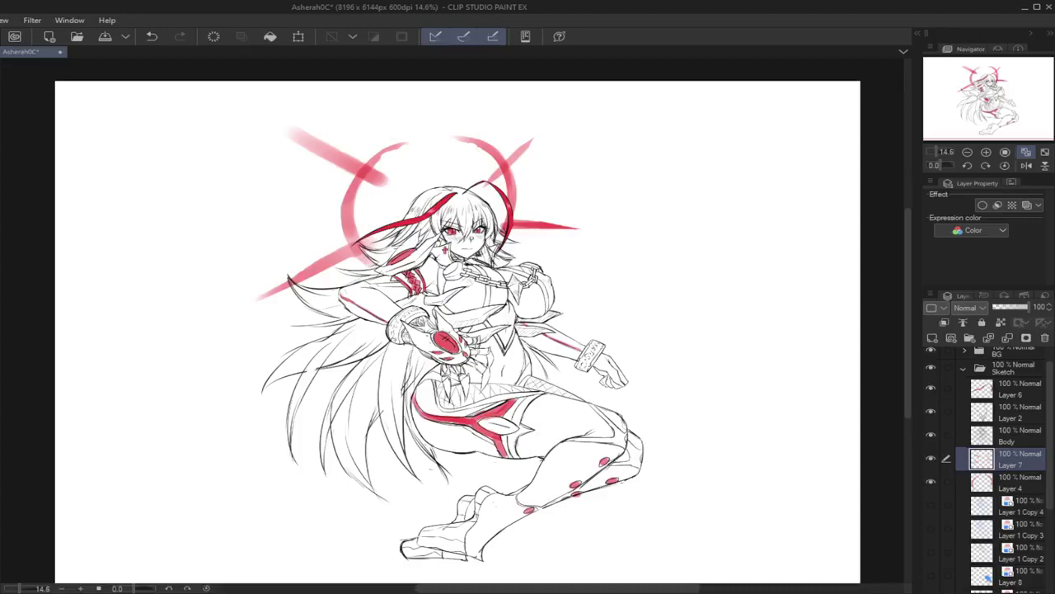
Step: Select the lower hair-side spike and rotate it slightly upward to a shallower angle
{"action": "left_click_drag", "start_coordinate": [357, 216], "coordinate": [359, 219]}
{"action": "key", "text": "ctrl+t"}
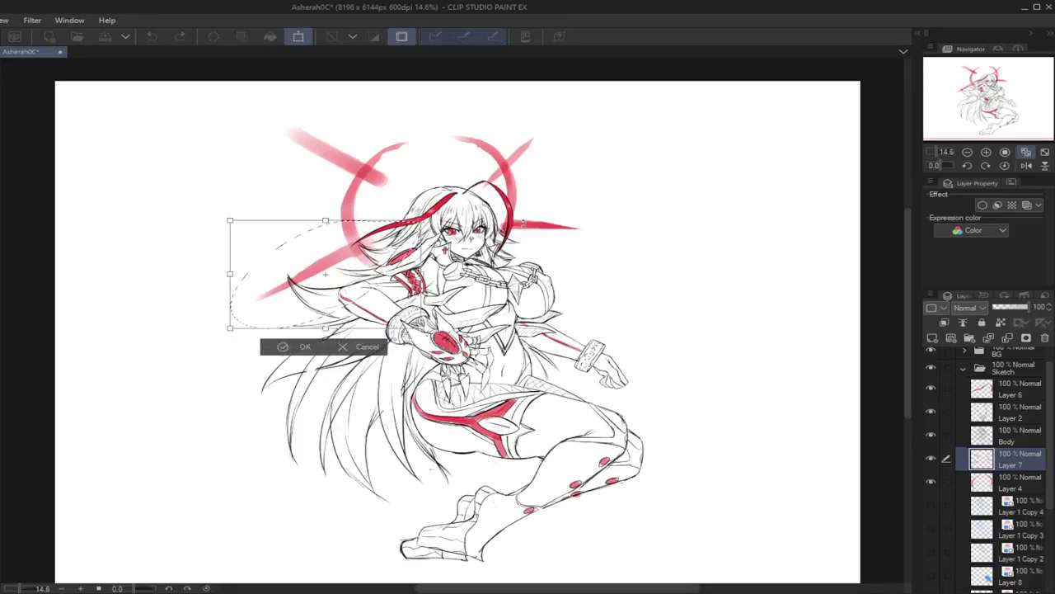
{"action": "left_click_drag", "start_coordinate": [374, 285], "coordinate": [374, 272]}
{"action": "left_click_drag", "start_coordinate": [437, 258], "coordinate": [436, 267]}
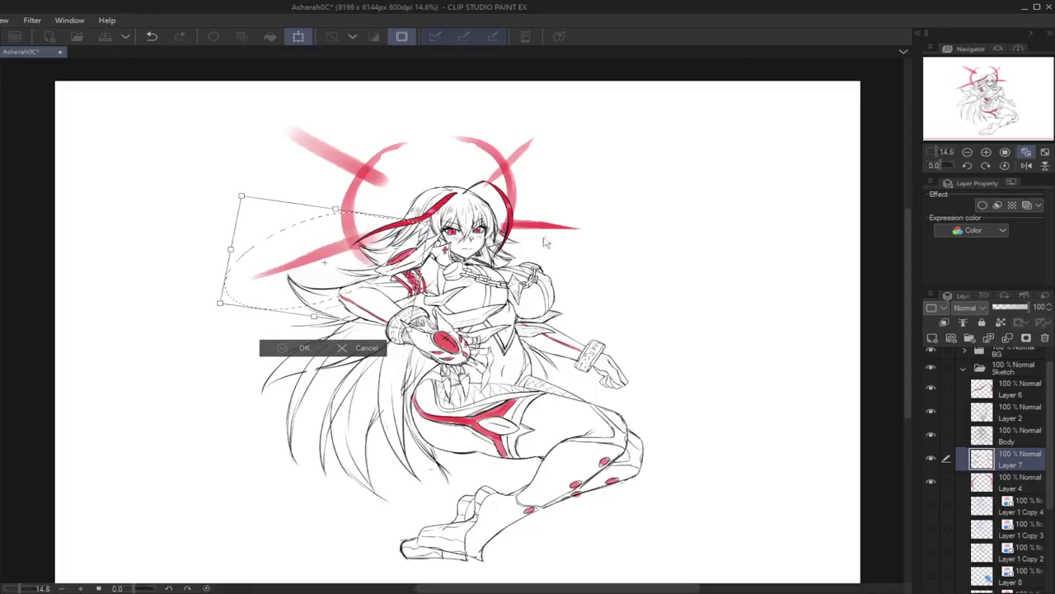
Step: Mirror the view, taper the upper hair-side spike and erase irregular notches into the halo spikes for a broken look
{"action": "left_click", "coordinate": [1026, 165]}
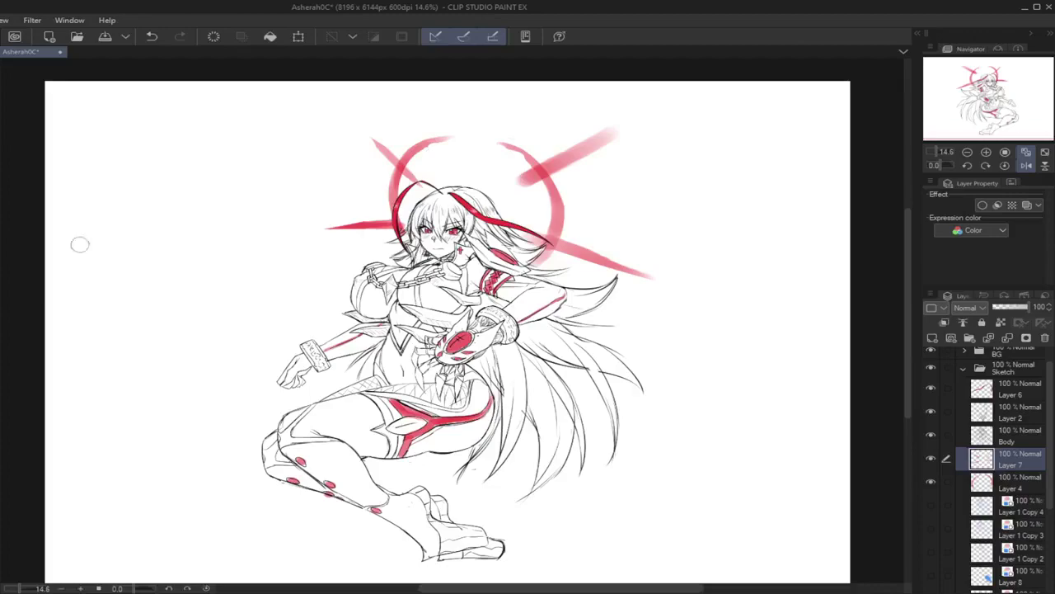
{"action": "mouse_move", "coordinate": [535, 165]}
{"action": "left_mouse_down"}
{"action": "mouse_move", "coordinate": [513, 182]}
{"action": "mouse_move", "coordinate": [518, 190]}
{"action": "left_mouse_up"}
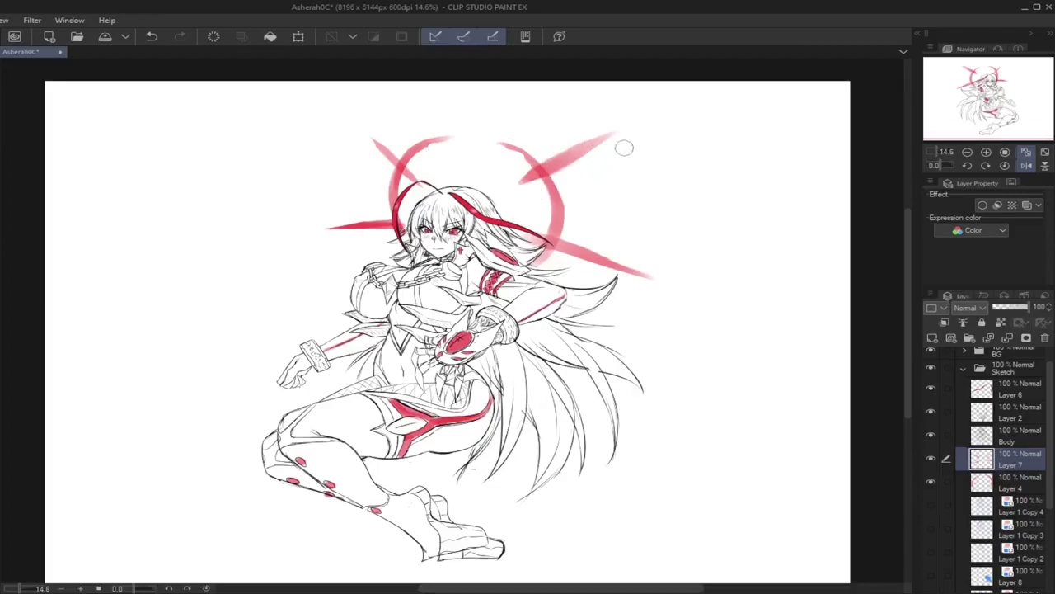
{"action": "left_click_drag", "start_coordinate": [606, 261], "coordinate": [615, 262]}
{"action": "key", "text": "ctrl+z"}
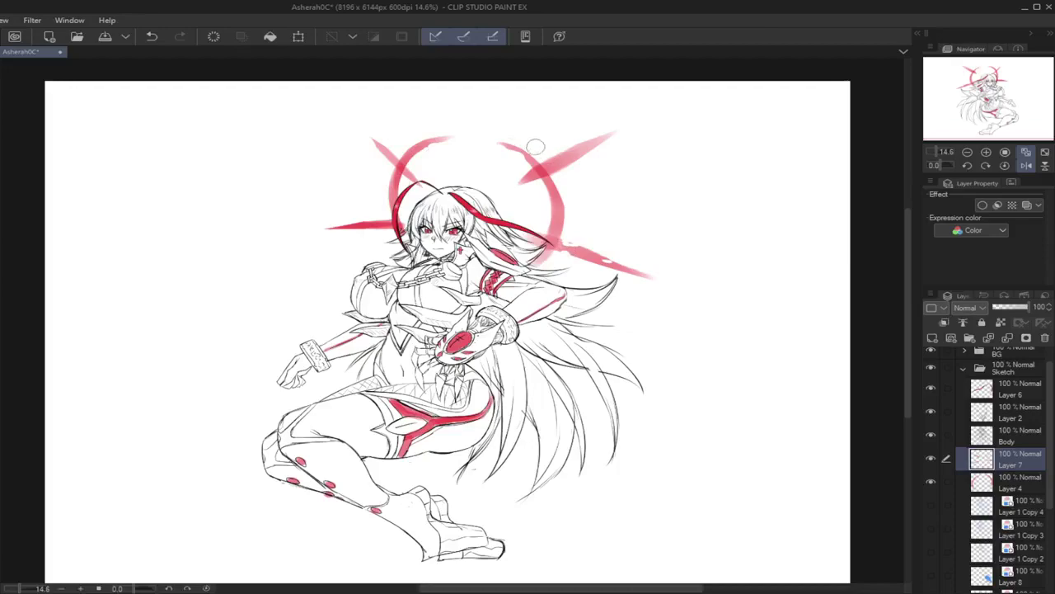
{"action": "mouse_move", "coordinate": [554, 161]}
{"action": "left_mouse_down"}
{"action": "mouse_move", "coordinate": [608, 129]}
{"action": "mouse_move", "coordinate": [561, 152]}
{"action": "left_mouse_up"}
{"action": "left_click_drag", "start_coordinate": [353, 222], "coordinate": [386, 229]}
{"action": "left_click_drag", "start_coordinate": [571, 245], "coordinate": [598, 251]}
Step: Strengthen the red by duplicating Layer 7 and merging the copy down, and duplicate the halo's Layer 4
{"action": "key", "text": "ctrl+v"}
{"action": "key", "text": "ctrl+e"}
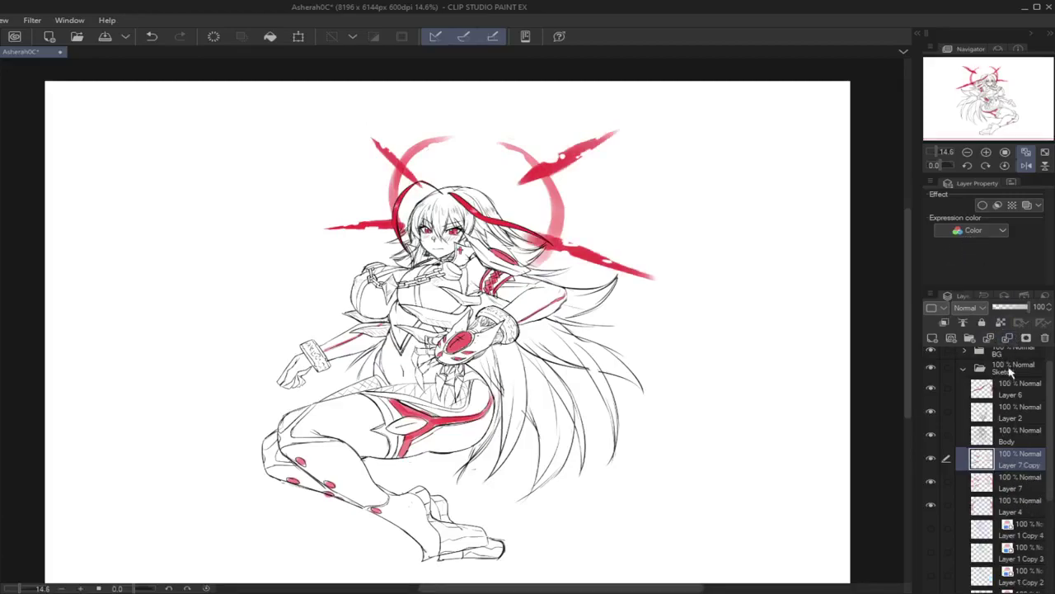
{"action": "left_click", "coordinate": [1022, 485]}
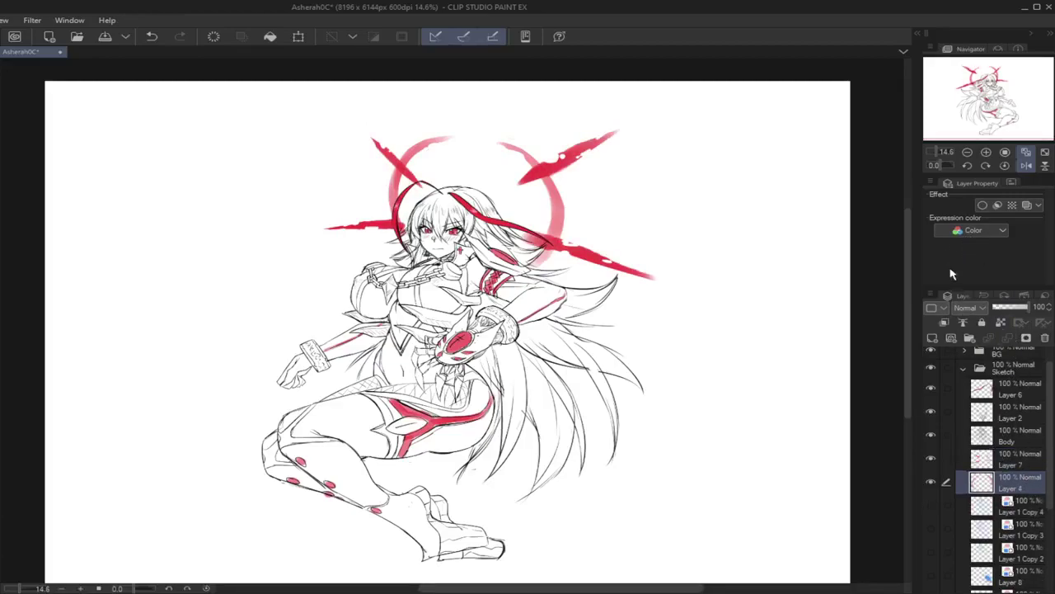
{"action": "left_click", "coordinate": [971, 263]}
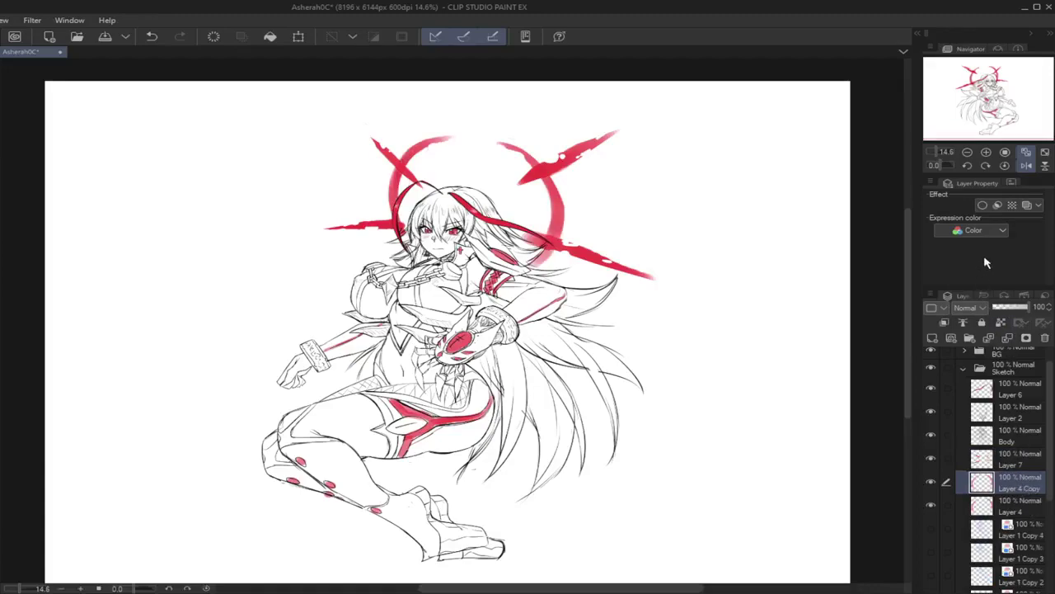
Step: Duplicate the halo layer once more and merge Layer 7 and Layer 4 Copy 2 down into Layer 4 Copy
{"action": "key", "text": "ctrl+c"}
{"action": "key", "text": "ctrl+v"}
{"action": "left_click", "coordinate": [1008, 338]}
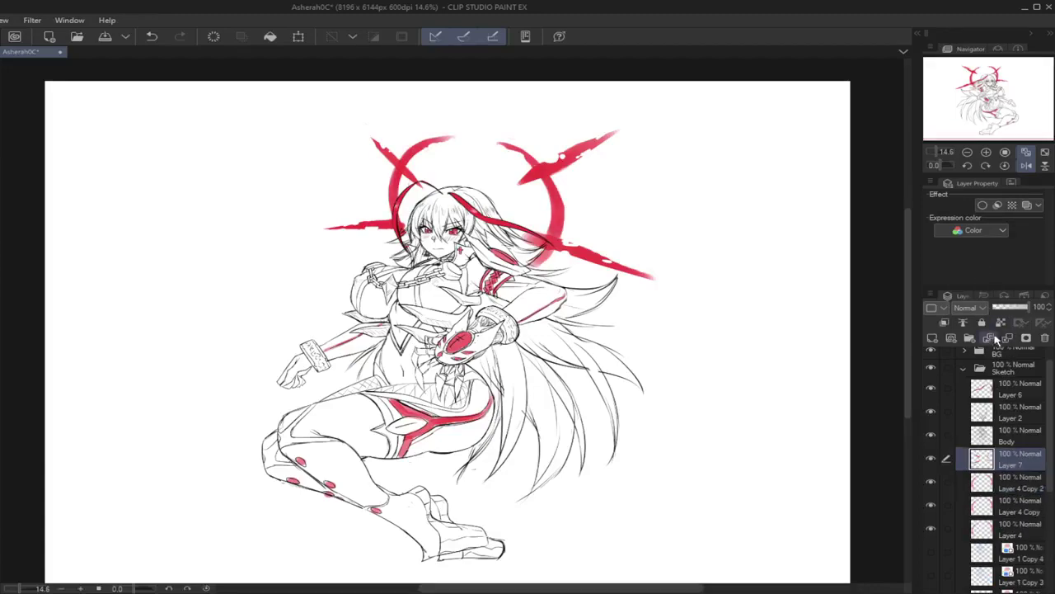
{"action": "left_click", "coordinate": [1008, 338]}
{"action": "left_click", "coordinate": [1026, 167]}
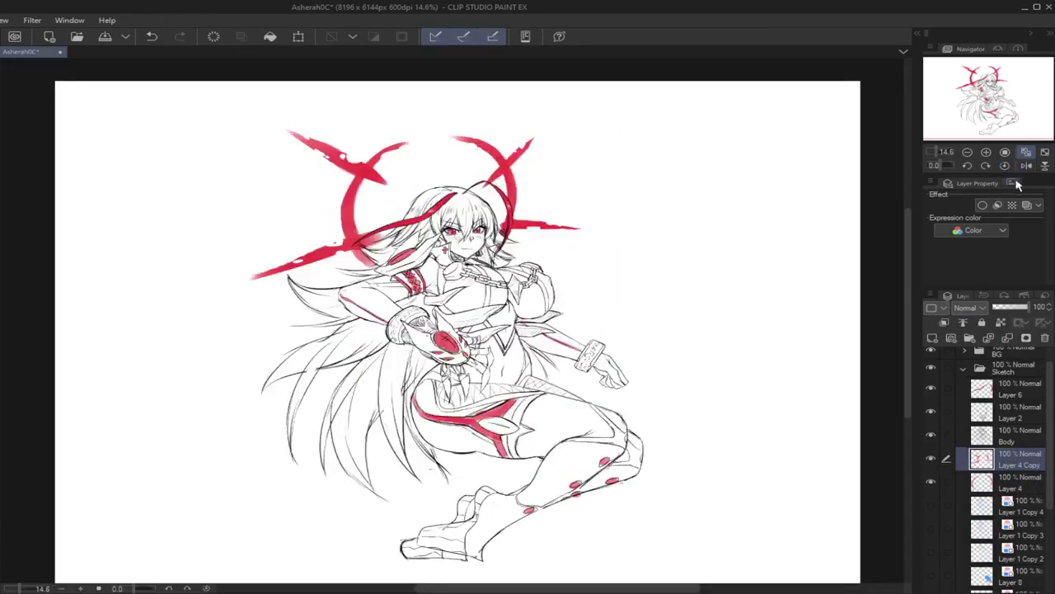
Step: Add a new layer and draw thin red rays radiating upward between the face-side halo arc and its upper spike
{"action": "left_click", "coordinate": [933, 338]}
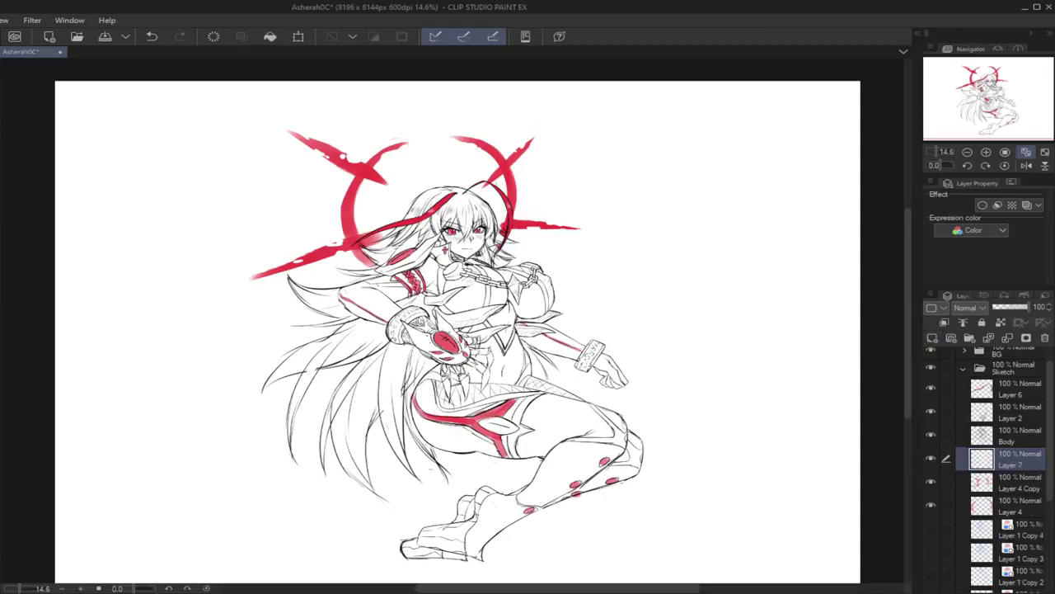
{"action": "mouse_move", "coordinate": [508, 90]}
{"action": "left_mouse_down"}
{"action": "mouse_move", "coordinate": [489, 134]}
{"action": "mouse_move", "coordinate": [522, 117]}
{"action": "mouse_move", "coordinate": [493, 137]}
{"action": "left_mouse_up"}
{"action": "key", "text": "ctrl+z"}
{"action": "key", "text": "ctrl+z"}
{"action": "key", "text": "x"}
{"action": "key", "text": "ctrl+z"}
{"action": "left_click_drag", "start_coordinate": [552, 93], "coordinate": [512, 142]}
{"action": "key", "text": "ctrl+z"}
{"action": "left_click_drag", "start_coordinate": [558, 96], "coordinate": [508, 144]}
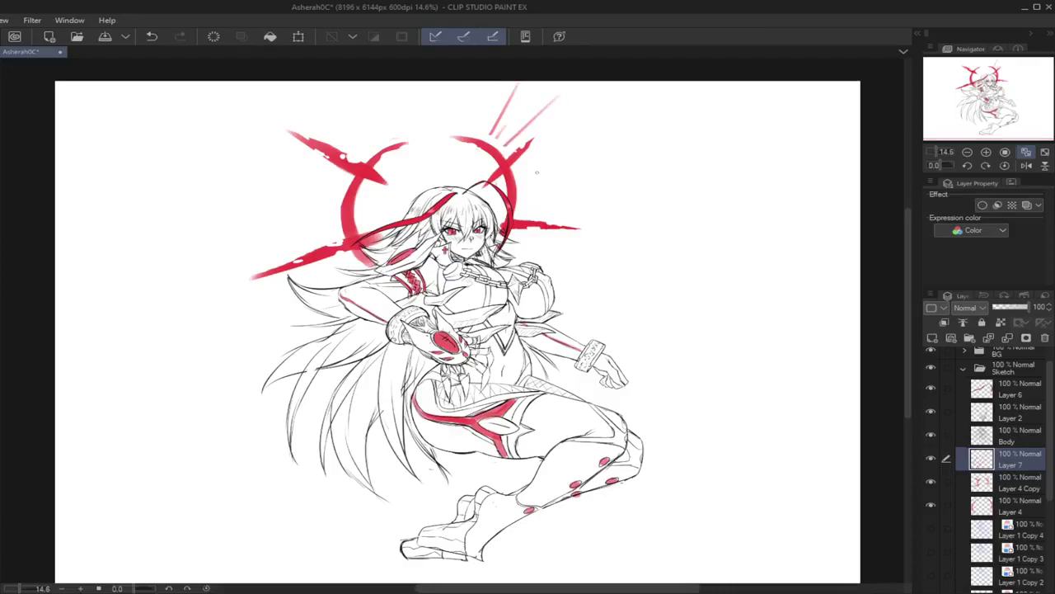
Step: Draw thin red rays fanning outward between the upper and lower face-side spikes
{"action": "left_click_drag", "start_coordinate": [614, 116], "coordinate": [525, 171]}
{"action": "key", "text": "ctrl+z"}
{"action": "left_click_drag", "start_coordinate": [603, 130], "coordinate": [518, 175]}
{"action": "left_click_drag", "start_coordinate": [612, 156], "coordinate": [518, 191]}
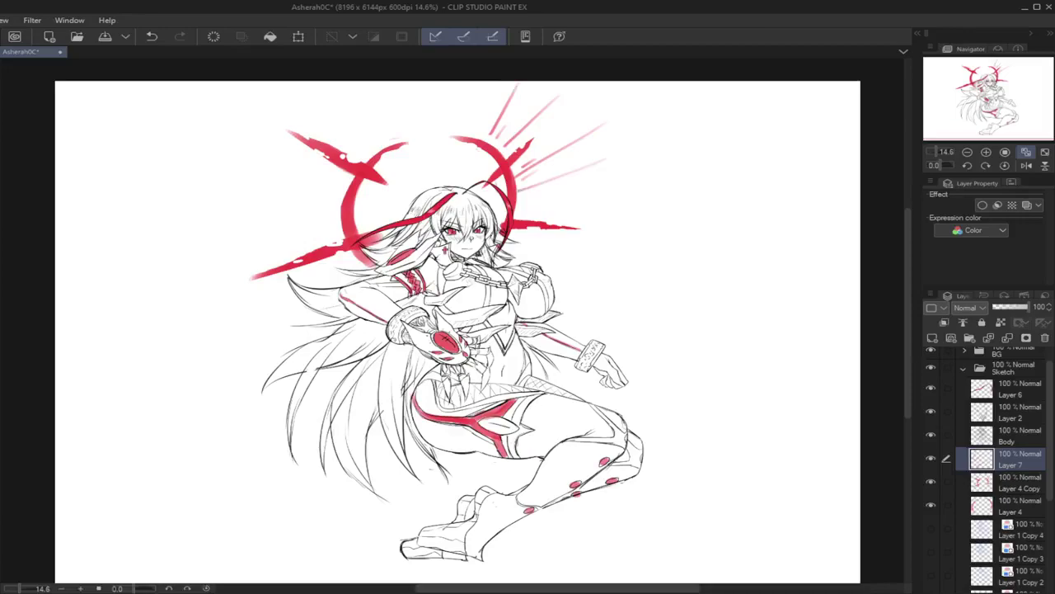
{"action": "left_click_drag", "start_coordinate": [604, 190], "coordinate": [521, 213]}
{"action": "key", "text": "ctrl+z"}
{"action": "left_click_drag", "start_coordinate": [594, 198], "coordinate": [533, 212]}
Step: Draw short thin rays rising above the tip of the face-side halo arc
{"action": "left_click_drag", "start_coordinate": [441, 89], "coordinate": [435, 170]}
{"action": "key", "text": "ctrl+z"}
{"action": "left_click_drag", "start_coordinate": [447, 89], "coordinate": [449, 136]}
{"action": "key", "text": "ctrl+z"}
{"action": "mouse_move", "coordinate": [446, 87]}
{"action": "left_mouse_down"}
{"action": "mouse_move", "coordinate": [450, 129]}
{"action": "mouse_move", "coordinate": [471, 133]}
{"action": "left_mouse_up"}
{"action": "key", "text": "ctrl+z"}
{"action": "key", "text": "ctrl+z"}
{"action": "left_click_drag", "start_coordinate": [479, 93], "coordinate": [483, 140]}
Step: Draw thin red rays above the hair-side halo arc, between its tip and the upper spike
{"action": "left_click_drag", "start_coordinate": [366, 97], "coordinate": [388, 144]}
{"action": "key", "text": "ctrl+z"}
{"action": "mouse_move", "coordinate": [363, 86]}
{"action": "left_mouse_down"}
{"action": "mouse_move", "coordinate": [387, 142]}
{"action": "mouse_move", "coordinate": [379, 147]}
{"action": "left_mouse_up"}
{"action": "mouse_move", "coordinate": [307, 105]}
{"action": "left_mouse_down"}
{"action": "mouse_move", "coordinate": [369, 157]}
{"action": "mouse_move", "coordinate": [351, 137]}
{"action": "mouse_move", "coordinate": [373, 151]}
{"action": "left_mouse_up"}
{"action": "left_click_drag", "start_coordinate": [386, 98], "coordinate": [397, 140]}
{"action": "key", "text": "ctrl+z"}
{"action": "left_click_drag", "start_coordinate": [346, 117], "coordinate": [374, 154]}
{"action": "key", "text": "ctrl+z"}
{"action": "key", "text": "ctrl+z"}
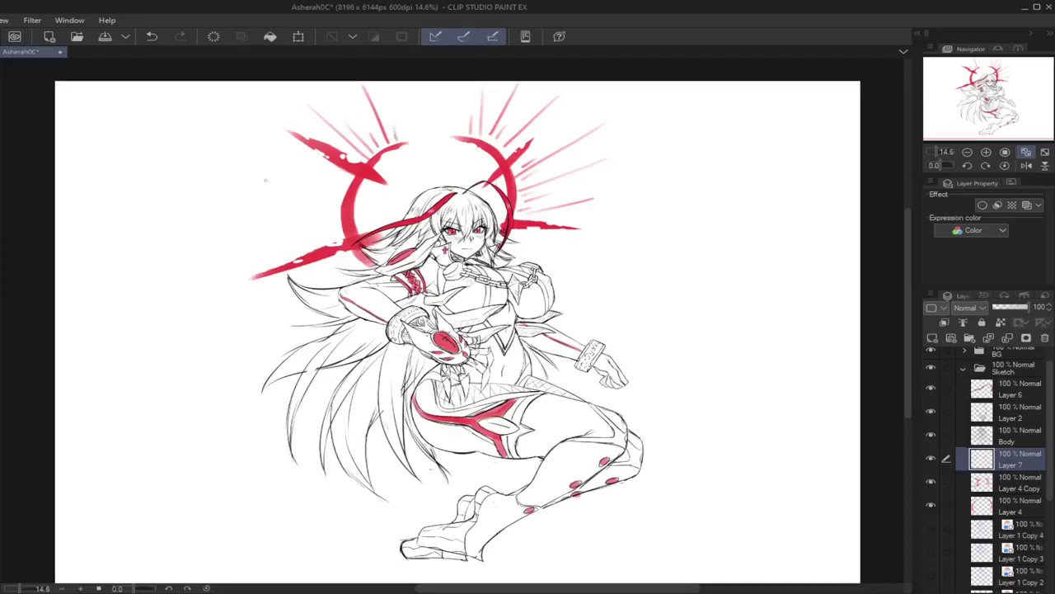
Step: Draw long thin red rays just below the upper hair-side spike
{"action": "left_click", "coordinate": [937, 168]}
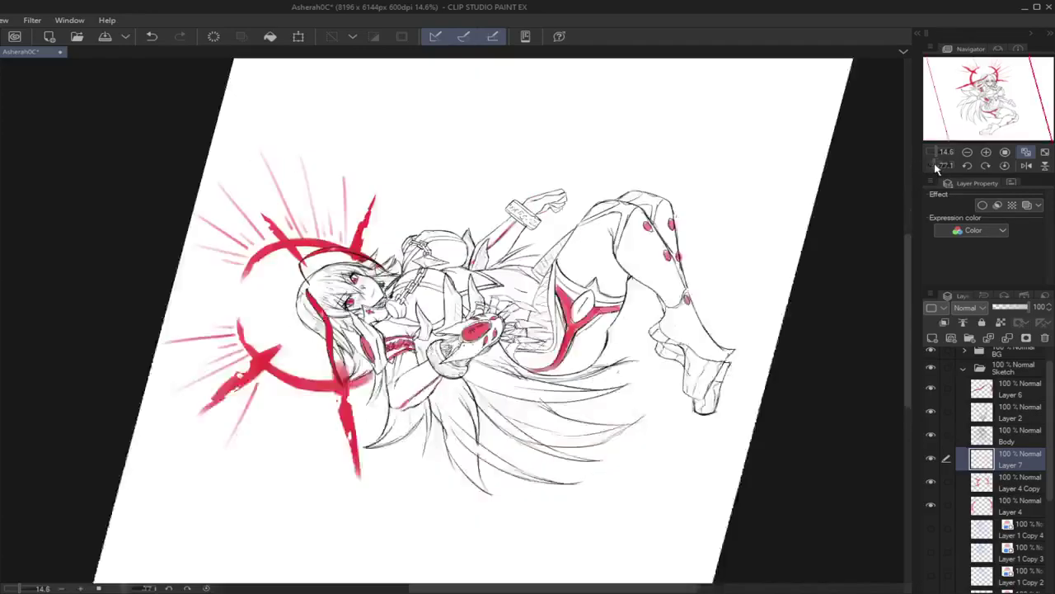
{"action": "key", "text": "ctrl+z"}
{"action": "mouse_move", "coordinate": [252, 356]}
{"action": "left_mouse_down"}
{"action": "mouse_move", "coordinate": [179, 426]}
{"action": "mouse_move", "coordinate": [263, 351]}
{"action": "mouse_move", "coordinate": [238, 397]}
{"action": "left_mouse_up"}
{"action": "key", "text": "ctrl+z"}
{"action": "left_click_drag", "start_coordinate": [277, 366], "coordinate": [222, 458]}
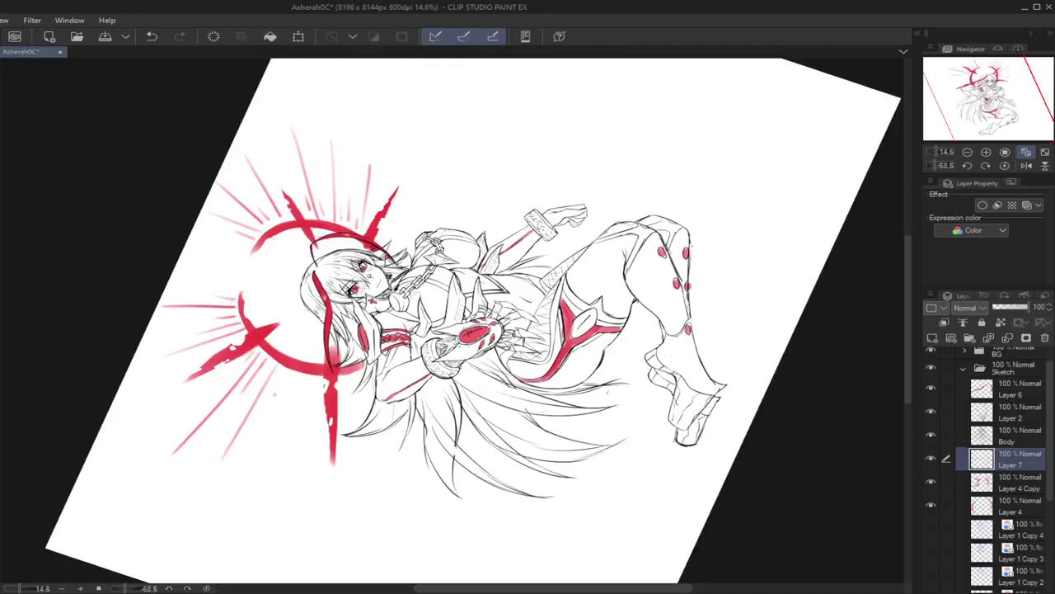
Step: Fill the remaining gap down to the lower hair-side spike with more thin red rays
{"action": "left_click_drag", "start_coordinate": [285, 372], "coordinate": [269, 437]}
{"action": "key", "text": "ctrl+z"}
{"action": "left_click_drag", "start_coordinate": [297, 375], "coordinate": [268, 461]}
{"action": "left_click_drag", "start_coordinate": [309, 381], "coordinate": [295, 479]}
{"action": "key", "text": "ctrl+z"}
{"action": "key", "text": "ctrl+z"}
{"action": "left_click_drag", "start_coordinate": [318, 389], "coordinate": [305, 452]}
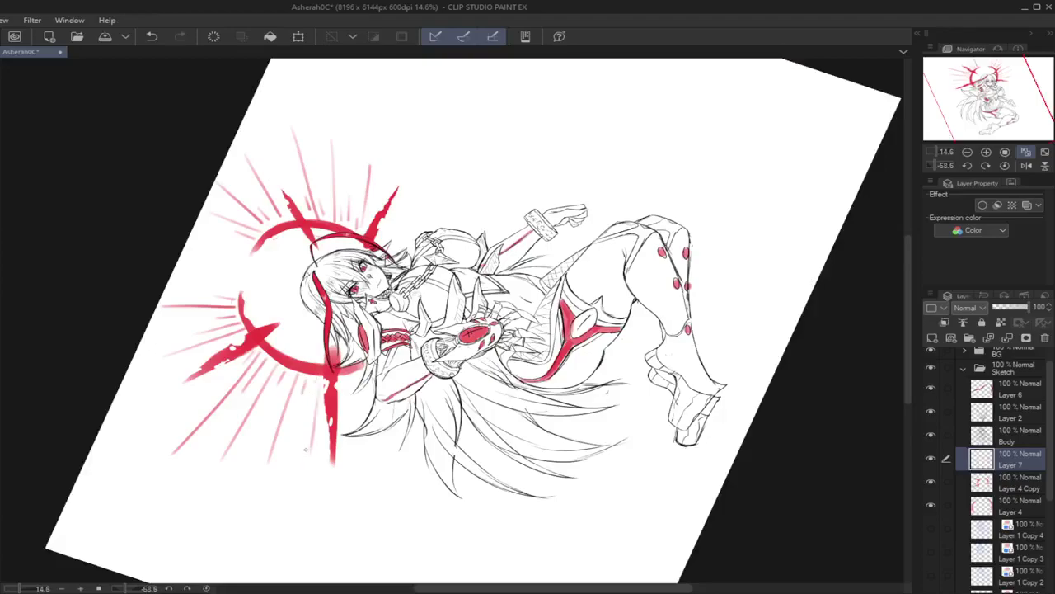
{"action": "left_click", "coordinate": [1005, 165]}
Step: Add another layer and sketch a small inner ring around the top of the head with arc and tick marks above it
{"action": "left_click", "coordinate": [933, 338]}
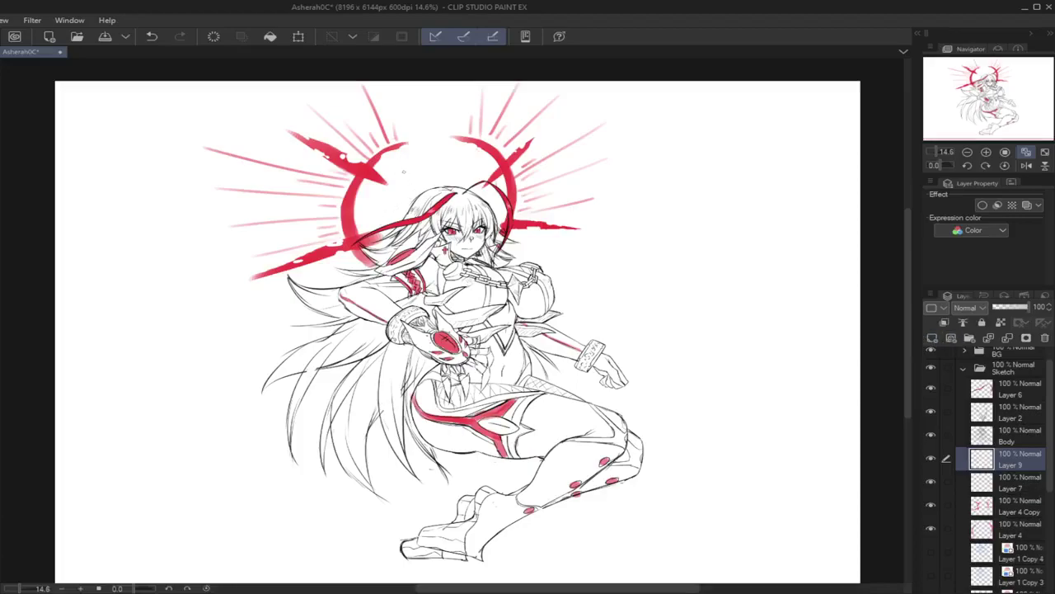
{"action": "mouse_move", "coordinate": [438, 178]}
{"action": "left_mouse_down"}
{"action": "mouse_move", "coordinate": [410, 196]}
{"action": "mouse_move", "coordinate": [398, 223]}
{"action": "left_mouse_up"}
{"action": "key", "text": "ctrl+z"}
{"action": "mouse_move", "coordinate": [437, 178]}
{"action": "left_mouse_down"}
{"action": "mouse_move", "coordinate": [461, 186]}
{"action": "mouse_move", "coordinate": [411, 188]}
{"action": "mouse_move", "coordinate": [400, 211]}
{"action": "left_mouse_up"}
{"action": "key", "text": "ctrl+z"}
{"action": "mouse_move", "coordinate": [428, 158]}
{"action": "left_mouse_down"}
{"action": "mouse_move", "coordinate": [462, 167]}
{"action": "mouse_move", "coordinate": [434, 178]}
{"action": "mouse_move", "coordinate": [445, 163]}
{"action": "mouse_move", "coordinate": [452, 182]}
{"action": "mouse_move", "coordinate": [484, 171]}
{"action": "mouse_move", "coordinate": [487, 180]}
{"action": "mouse_move", "coordinate": [466, 185]}
{"action": "mouse_move", "coordinate": [498, 195]}
{"action": "mouse_move", "coordinate": [493, 216]}
{"action": "mouse_move", "coordinate": [493, 206]}
{"action": "left_mouse_up"}
{"action": "key", "text": "ctrl+z"}
{"action": "key", "text": "ctrl+z"}
{"action": "key", "text": "ctrl+z"}
{"action": "key", "text": "ctrl+z"}
{"action": "key", "text": "ctrl+z"}
{"action": "key", "text": "ctrl+z"}
{"action": "key", "text": "ctrl+z"}
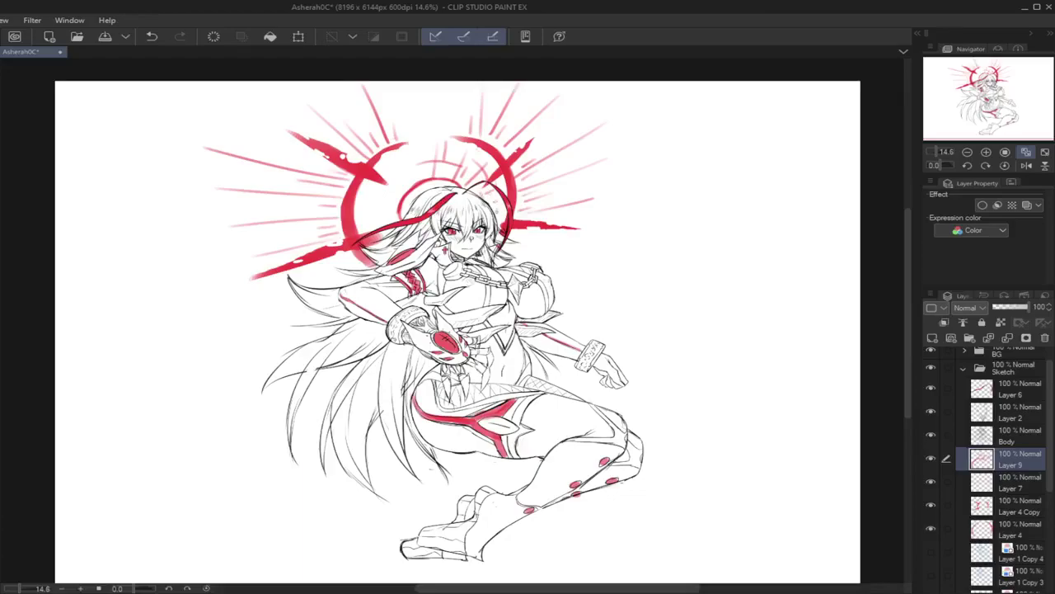
Step: Continue the crossed arc marks down the hair side, between the inner ring and the large halo ring
{"action": "mouse_move", "coordinate": [395, 174]}
{"action": "left_mouse_down"}
{"action": "mouse_move", "coordinate": [418, 184]}
{"action": "mouse_move", "coordinate": [406, 171]}
{"action": "mouse_move", "coordinate": [413, 162]}
{"action": "left_mouse_up"}
{"action": "key", "text": "ctrl+z"}
{"action": "mouse_move", "coordinate": [410, 165]}
{"action": "left_mouse_down"}
{"action": "mouse_move", "coordinate": [410, 174]}
{"action": "mouse_move", "coordinate": [385, 169]}
{"action": "mouse_move", "coordinate": [361, 211]}
{"action": "mouse_move", "coordinate": [392, 200]}
{"action": "mouse_move", "coordinate": [386, 217]}
{"action": "left_mouse_up"}
{"action": "key", "text": "ctrl+z"}
{"action": "key", "text": "ctrl+z"}
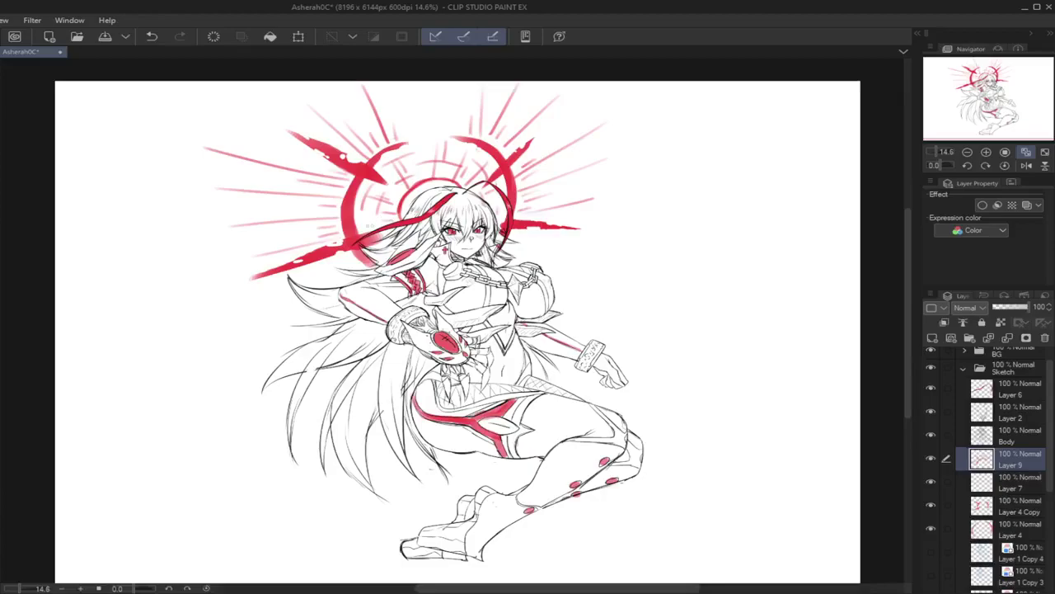
Step: Merge Layer 9, Layer 7 and Layer 4 Copy down into Layer 4 and rename the merged layer as Halo
{"action": "left_click", "coordinate": [1025, 165]}
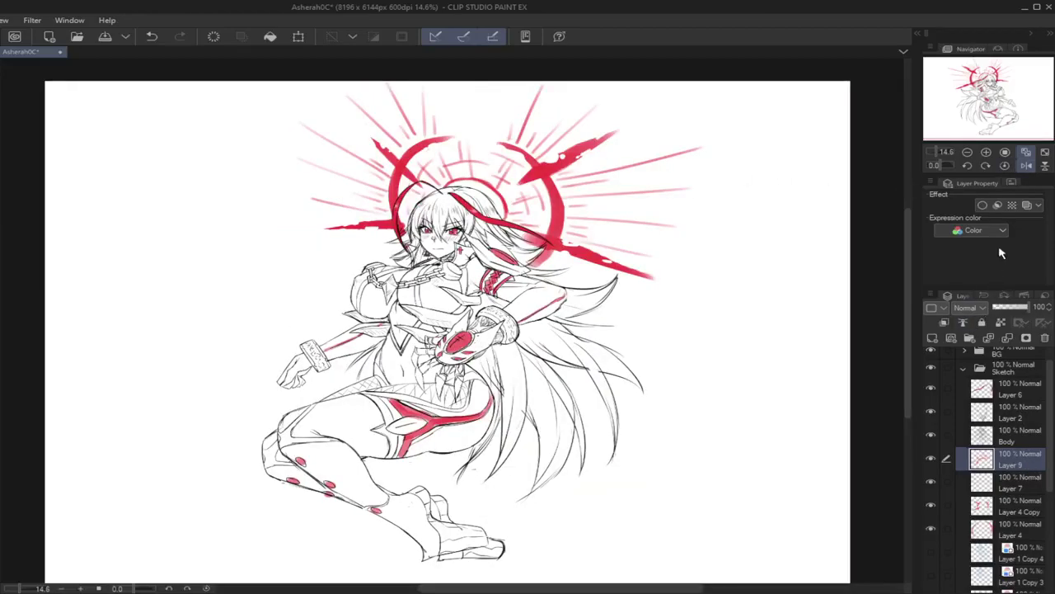
{"action": "left_click", "coordinate": [1009, 339]}
{"action": "left_click", "coordinate": [1008, 339]}
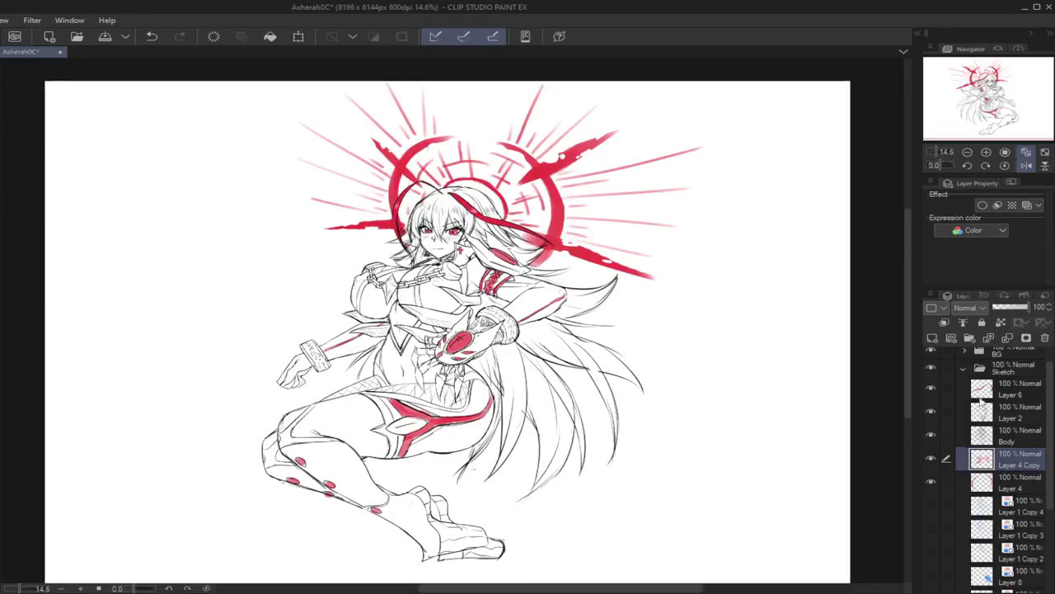
{"action": "left_click", "coordinate": [983, 481]}
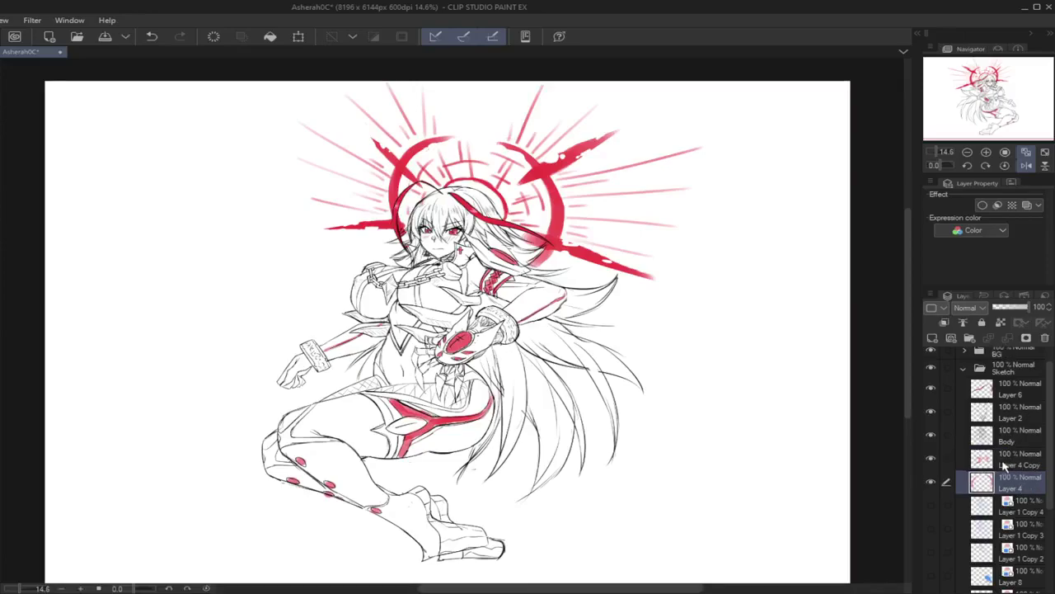
{"action": "left_click", "coordinate": [1006, 465]}
{"action": "left_click", "coordinate": [1007, 340]}
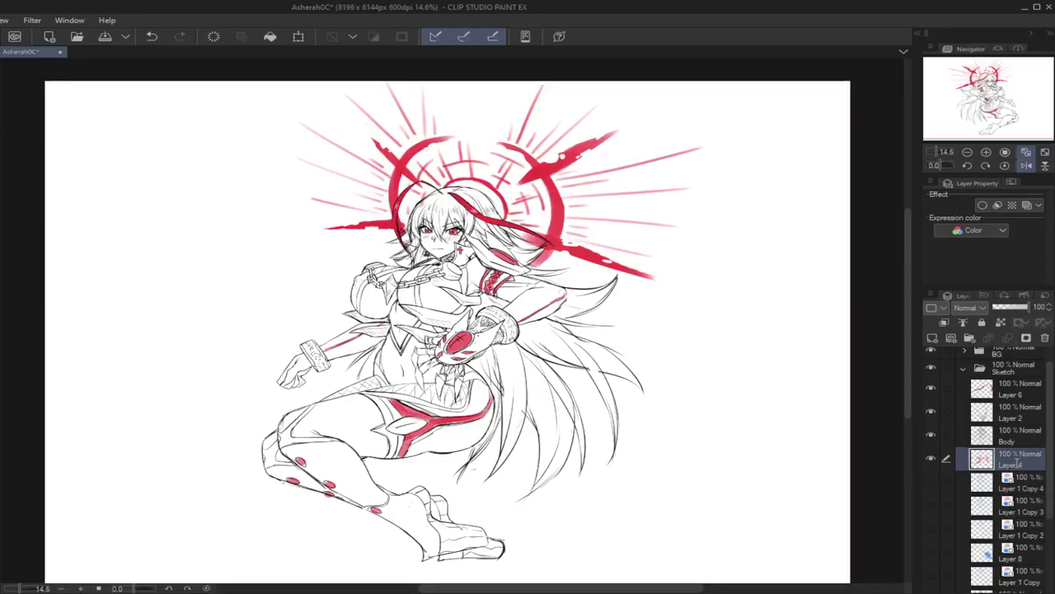
{"action": "type", "text": "Halo"}
{"action": "key", "text": "Return"}
{"action": "left_click", "coordinate": [1026, 166]}
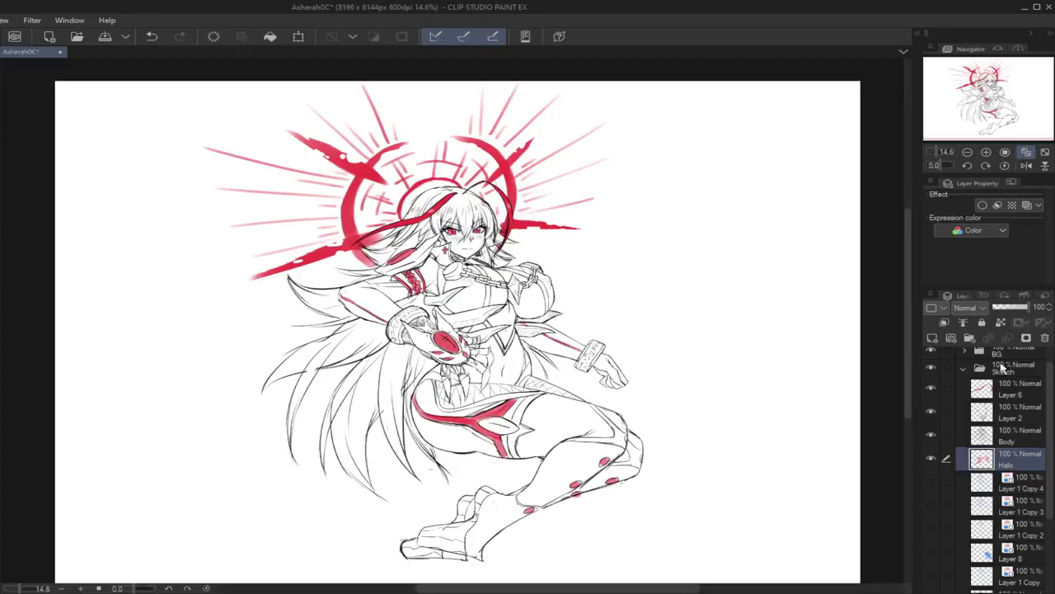
Step: Select Layer 3 at the bottom of the Sketch folder and draw red trim at the neck and collar
{"action": "left_click", "coordinate": [1006, 370]}
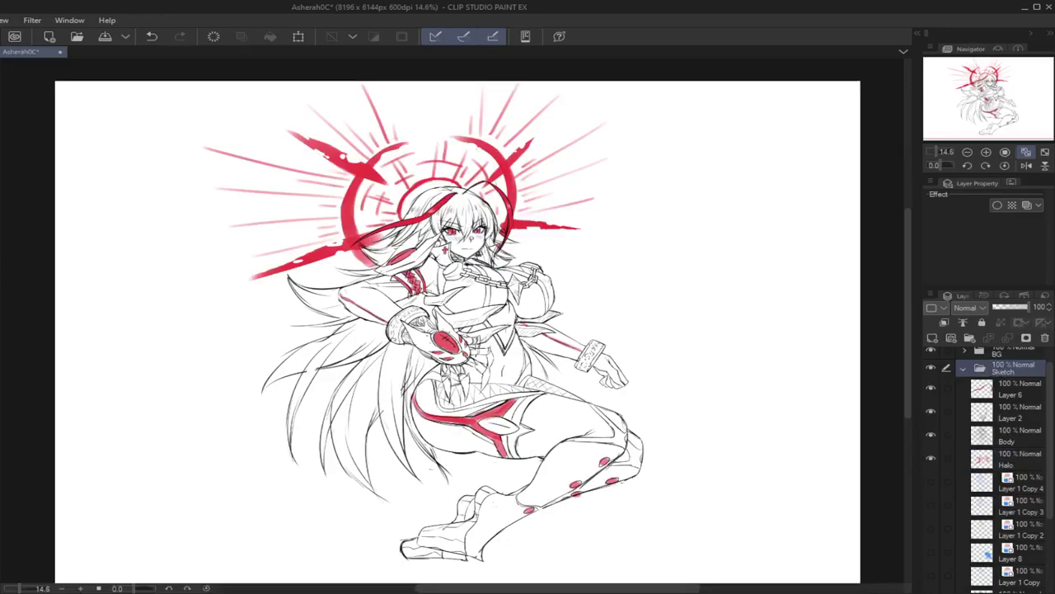
{"action": "mouse_move", "coordinate": [557, 195]}
{"action": "left_mouse_down"}
{"action": "mouse_move", "coordinate": [552, 206]}
{"action": "mouse_move", "coordinate": [564, 206]}
{"action": "left_mouse_up"}
{"action": "left_click_drag", "start_coordinate": [971, 100], "coordinate": [971, 105]}
{"action": "left_click_drag", "start_coordinate": [617, 313], "coordinate": [616, 310]}
{"action": "left_click_drag", "start_coordinate": [1051, 492], "coordinate": [1051, 578]}
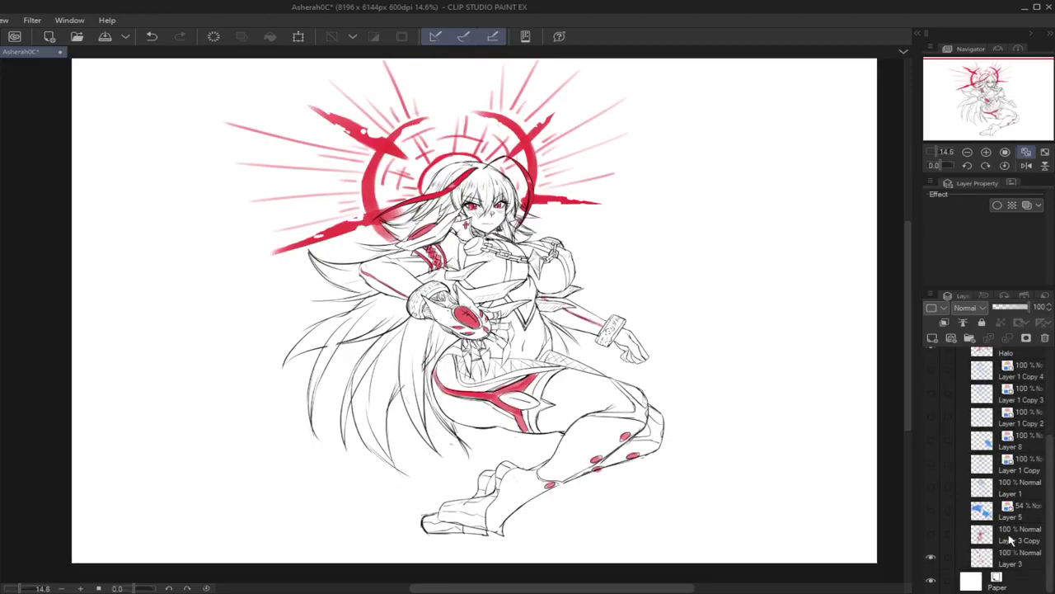
{"action": "left_click", "coordinate": [1019, 558]}
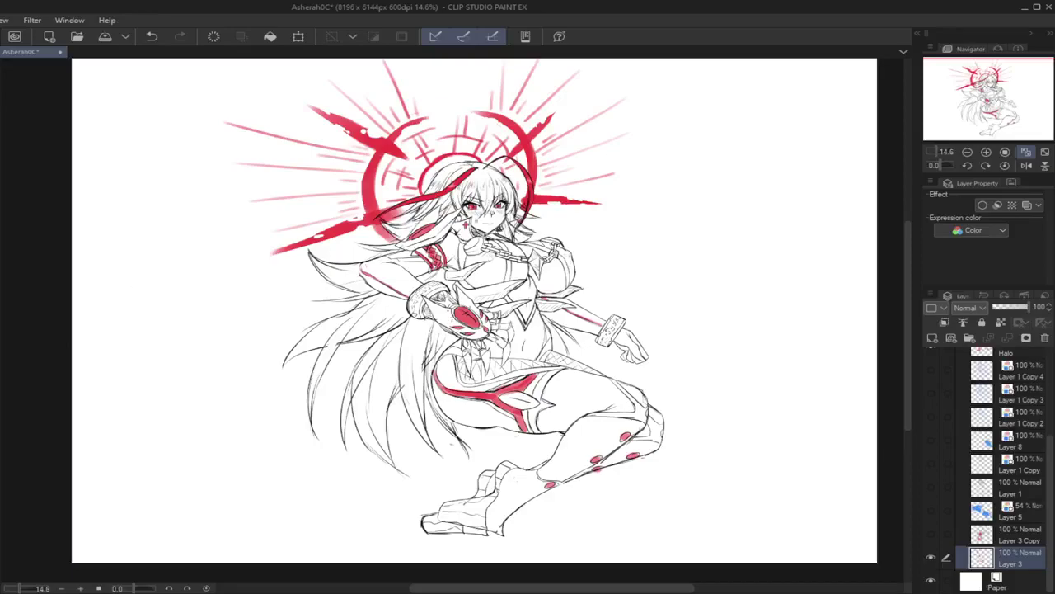
{"action": "key", "text": "ctrl+z"}
{"action": "left_click_drag", "start_coordinate": [471, 222], "coordinate": [513, 237]}
Step: Mirror the view and draw curved red stripes down both chest panels of the bodysuit
{"action": "left_click", "coordinate": [1027, 165]}
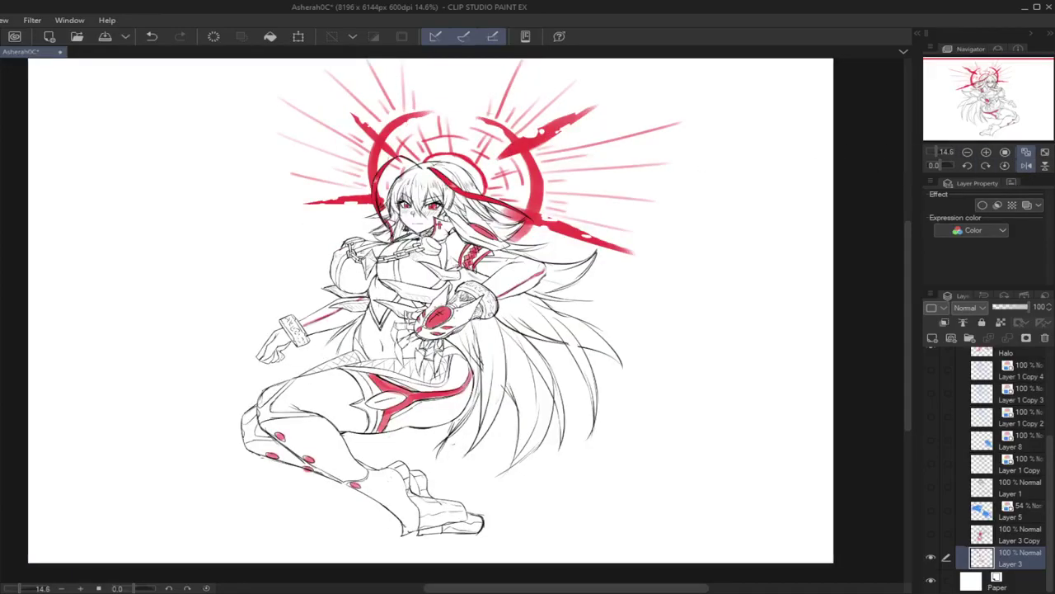
{"action": "mouse_move", "coordinate": [385, 241]}
{"action": "left_mouse_down"}
{"action": "mouse_move", "coordinate": [358, 250]}
{"action": "mouse_move", "coordinate": [372, 244]}
{"action": "left_mouse_up"}
{"action": "key", "text": "ctrl+z"}
{"action": "key", "text": "ctrl+z"}
{"action": "key", "text": "ctrl+z"}
{"action": "left_click_drag", "start_coordinate": [342, 261], "coordinate": [345, 288]}
{"action": "key", "text": "ctrl+z"}
{"action": "left_click_drag", "start_coordinate": [409, 240], "coordinate": [397, 282]}
{"action": "key", "text": "ctrl+z"}
{"action": "key", "text": "ctrl+z"}
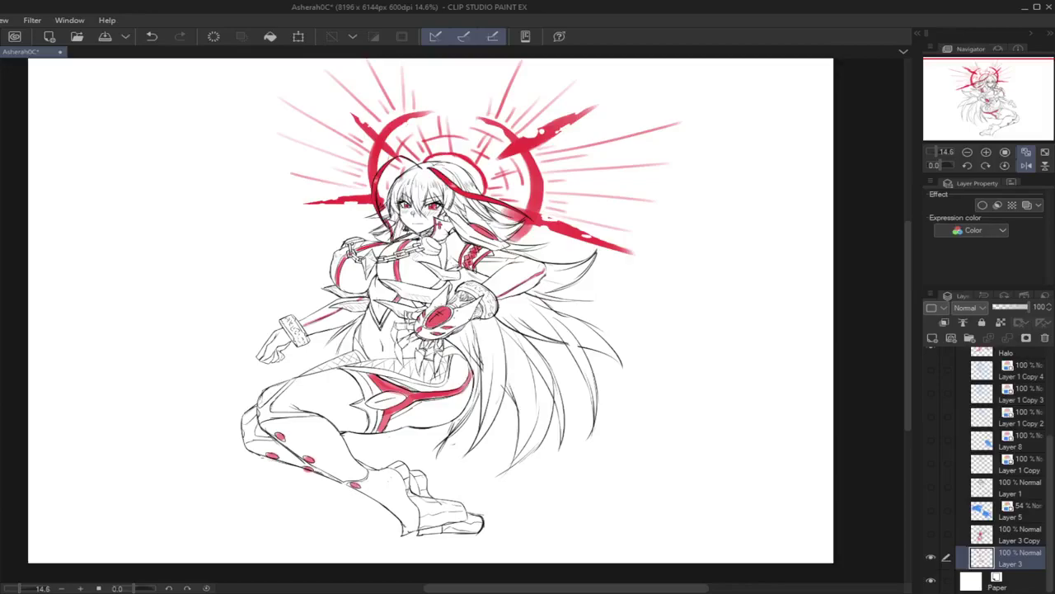
Step: Finish the red trim along the V-shaped edge of the bodysuit above the navel
{"action": "mouse_move", "coordinate": [390, 309]}
{"action": "left_mouse_down"}
{"action": "mouse_move", "coordinate": [371, 327]}
{"action": "mouse_move", "coordinate": [380, 328]}
{"action": "left_mouse_up"}
{"action": "key", "text": "ctrl+z"}
{"action": "key", "text": "ctrl+z"}
{"action": "left_click", "coordinate": [1027, 165]}
{"action": "left_click_drag", "start_coordinate": [981, 117], "coordinate": [997, 95]}
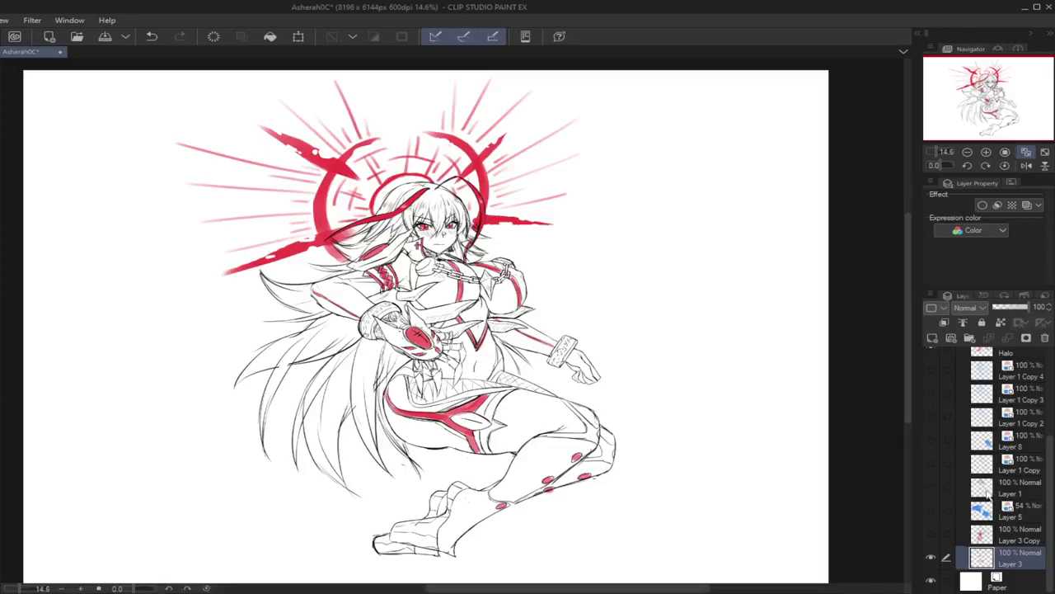
Step: Select the Body layer and redraw the navel as a short, simple vertical line
{"action": "scroll", "coordinate": [1031, 405], "scroll_direction": "up", "scroll_amount": 3}
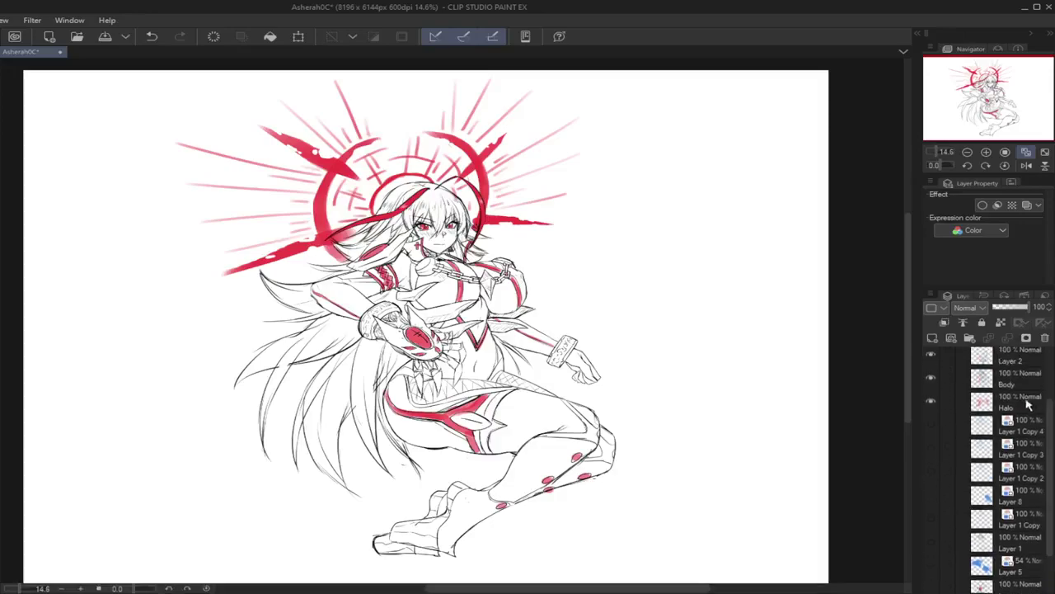
{"action": "left_click", "coordinate": [1025, 381]}
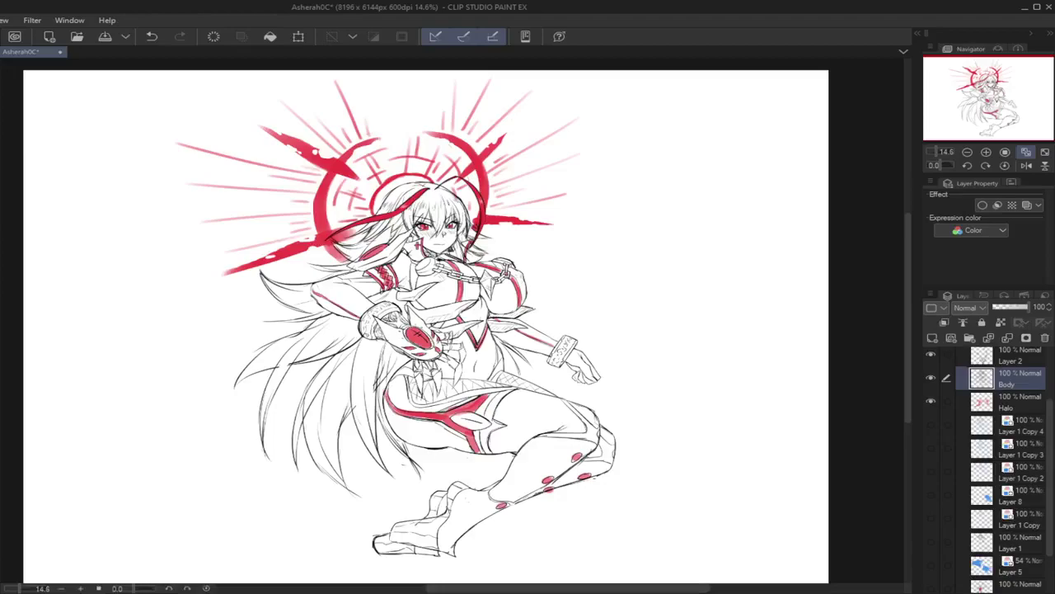
{"action": "left_click_drag", "start_coordinate": [983, 105], "coordinate": [1005, 104]}
{"action": "left_click", "coordinate": [939, 153]}
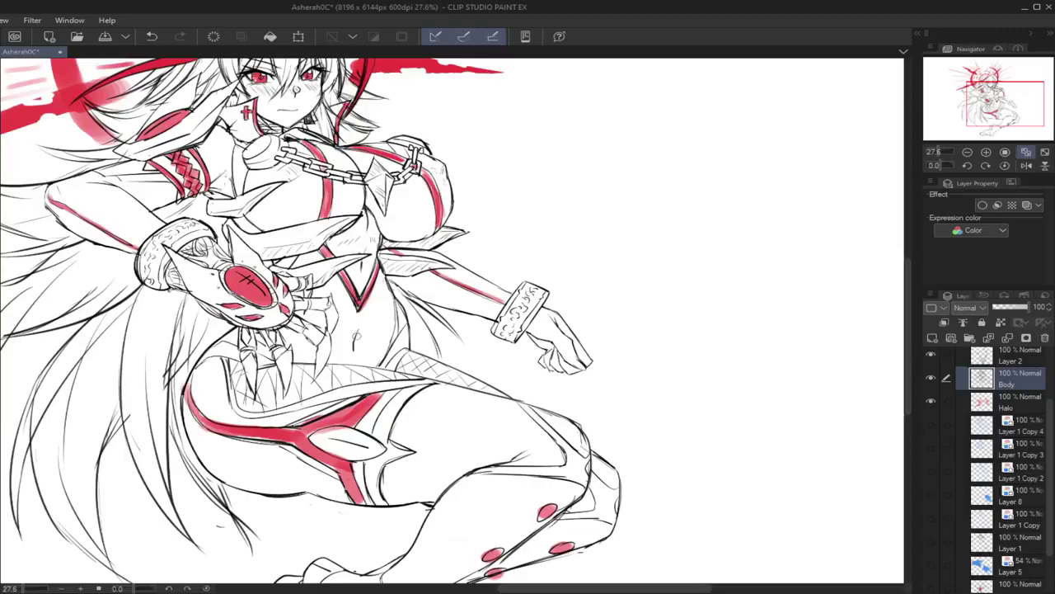
{"action": "key", "text": "ctrl+z"}
{"action": "left_click_drag", "start_coordinate": [353, 345], "coordinate": [355, 355]}
{"action": "key", "text": "ctrl+z"}
Step: Rework the outline of the waist on the side of the lowered arm
{"action": "left_click_drag", "start_coordinate": [385, 275], "coordinate": [396, 317]}
{"action": "key", "text": "ctrl+z"}
{"action": "mouse_move", "coordinate": [387, 275]}
{"action": "left_mouse_down"}
{"action": "mouse_move", "coordinate": [395, 318]}
{"action": "mouse_move", "coordinate": [383, 360]}
{"action": "left_mouse_up"}
{"action": "left_click_drag", "start_coordinate": [392, 299], "coordinate": [410, 349]}
{"action": "key", "text": "ctrl+z"}
{"action": "key", "text": "ctrl+z"}
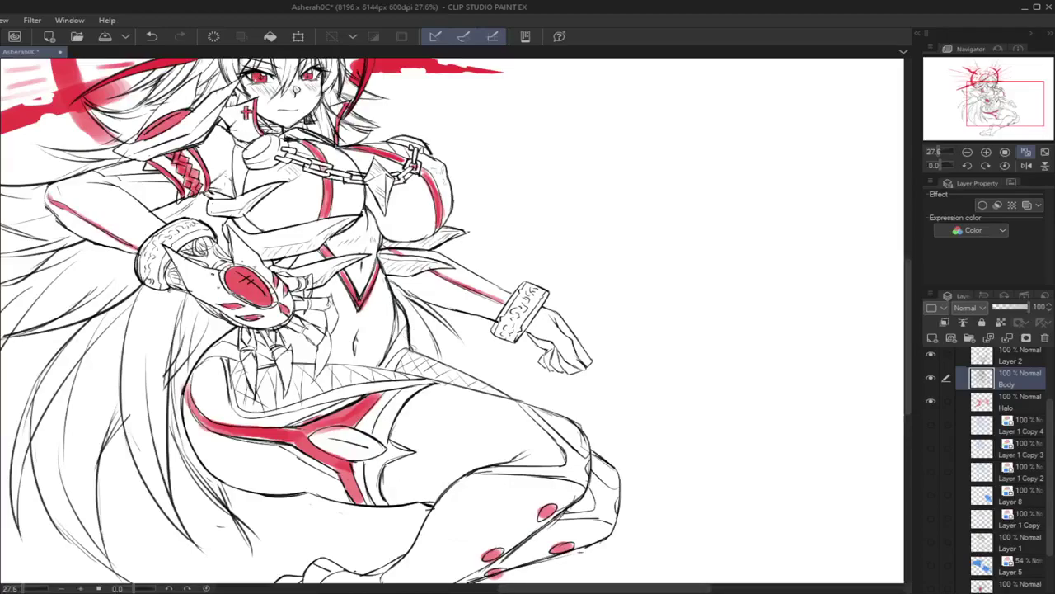
Step: Touch up the hip line behind the clawed gauntlet and darken the waist contour on the lowered-arm side
{"action": "left_click_drag", "start_coordinate": [211, 357], "coordinate": [186, 383]}
{"action": "key", "text": "ctrl+z"}
{"action": "key", "text": "ctrl+z"}
{"action": "left_click_drag", "start_coordinate": [237, 326], "coordinate": [216, 339]}
{"action": "left_click_drag", "start_coordinate": [395, 299], "coordinate": [410, 347]}
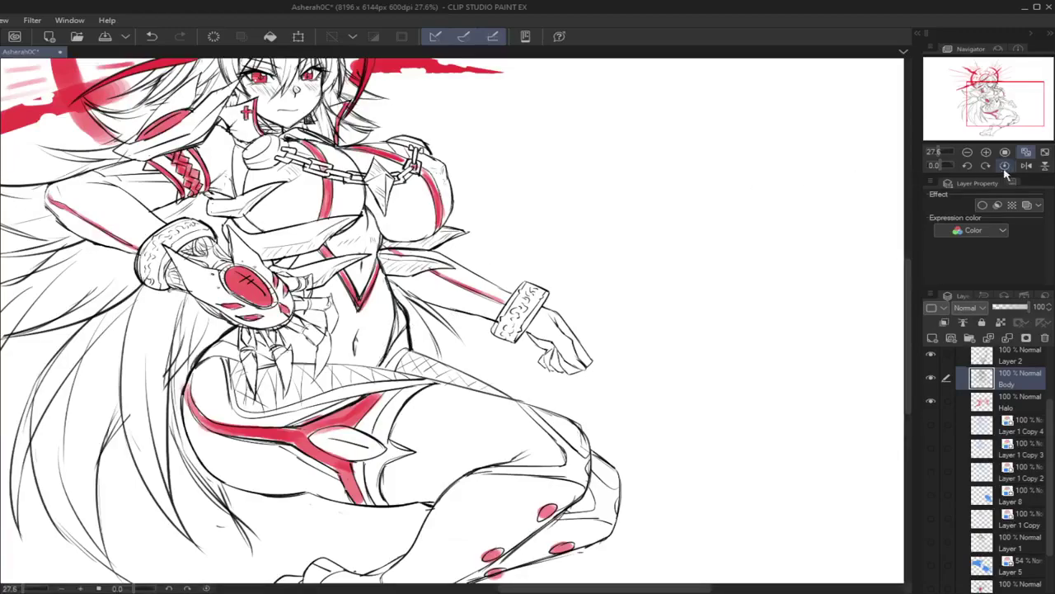
Step: Mirror the view and draw the curved line running from the side of the waist down toward the belt beside the navel
{"action": "left_click", "coordinate": [1026, 165]}
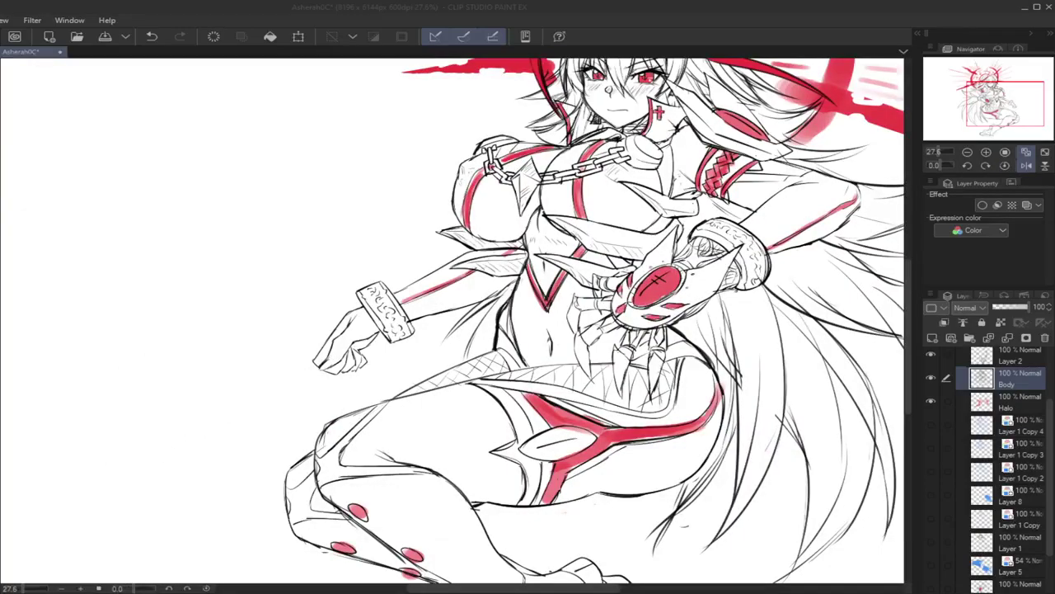
{"action": "left_click_drag", "start_coordinate": [1014, 103], "coordinate": [996, 105]}
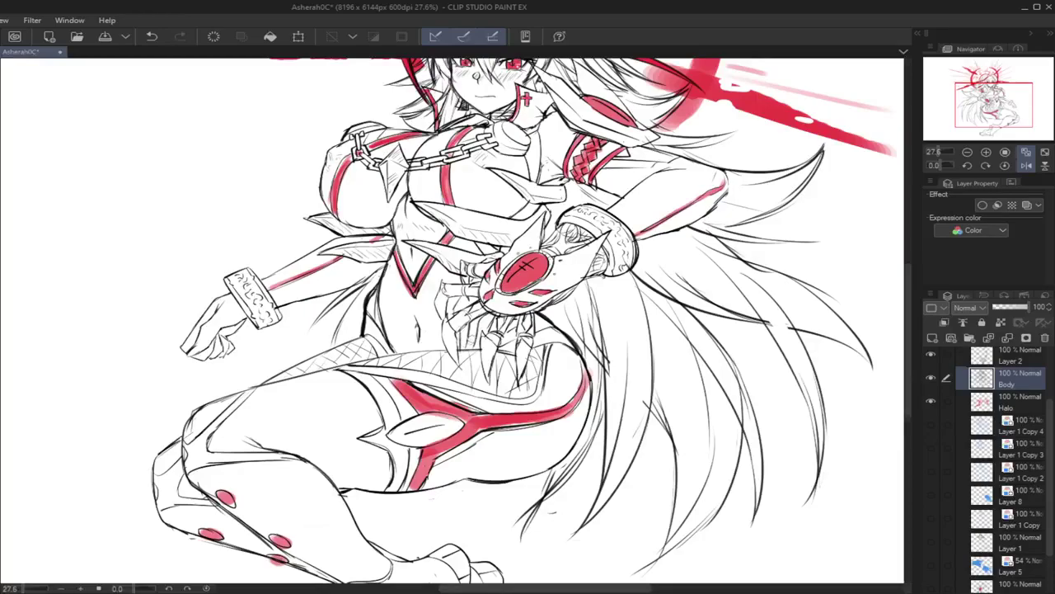
{"action": "key", "text": "ctrl+z"}
{"action": "left_click_drag", "start_coordinate": [393, 332], "coordinate": [398, 344]}
{"action": "key", "text": "ctrl+z"}
{"action": "left_click_drag", "start_coordinate": [380, 298], "coordinate": [397, 344]}
{"action": "key", "text": "ctrl+z"}
{"action": "left_click_drag", "start_coordinate": [381, 300], "coordinate": [408, 353]}
{"action": "key", "text": "ctrl+z"}
{"action": "left_click_drag", "start_coordinate": [374, 301], "coordinate": [404, 351]}
{"action": "left_click_drag", "start_coordinate": [984, 114], "coordinate": [978, 102]}
{"action": "left_click", "coordinate": [1027, 165]}
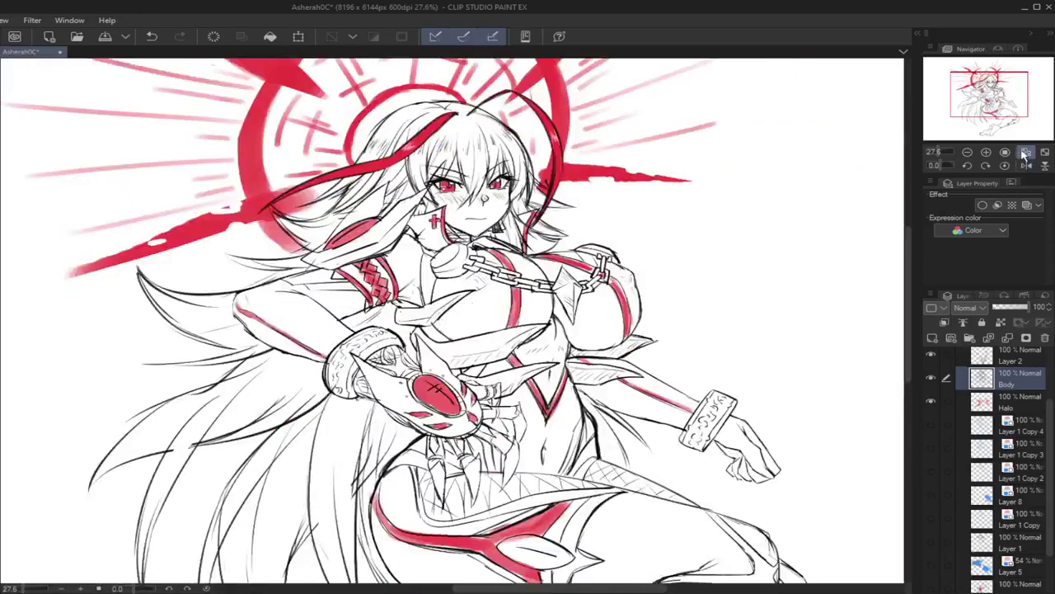
Step: Lower the Halo layer's opacity to 65%
{"action": "left_click", "coordinate": [1025, 153]}
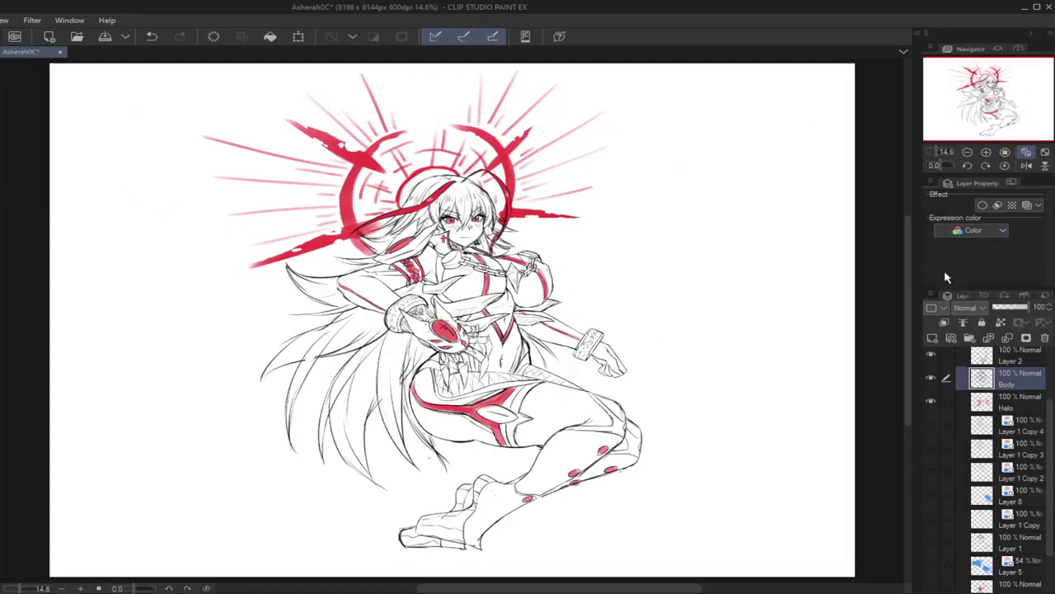
{"action": "left_click", "coordinate": [1005, 404]}
{"action": "left_click", "coordinate": [1019, 307]}
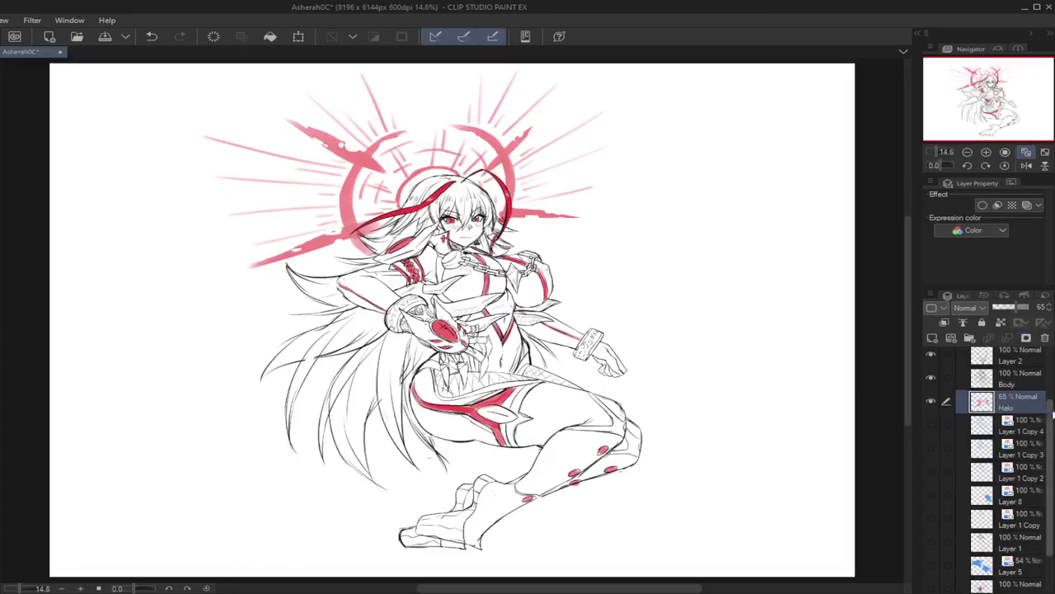
Step: Merge Layer 2 into the Body layer and rename Layer 6 as Ext
{"action": "scroll", "coordinate": [1046, 386], "scroll_direction": "up", "scroll_amount": 3}
{"action": "left_click", "coordinate": [1032, 397]}
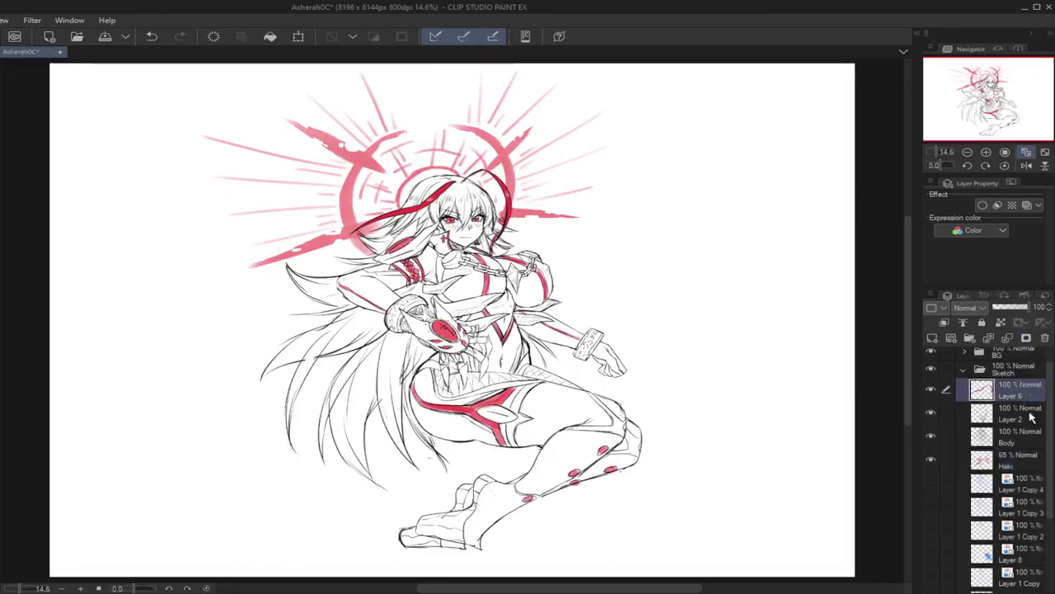
{"action": "left_click_drag", "start_coordinate": [1028, 388], "coordinate": [1028, 434]}
{"action": "left_click", "coordinate": [1026, 392]}
{"action": "left_click", "coordinate": [1009, 339]}
{"action": "left_click", "coordinate": [1025, 395]}
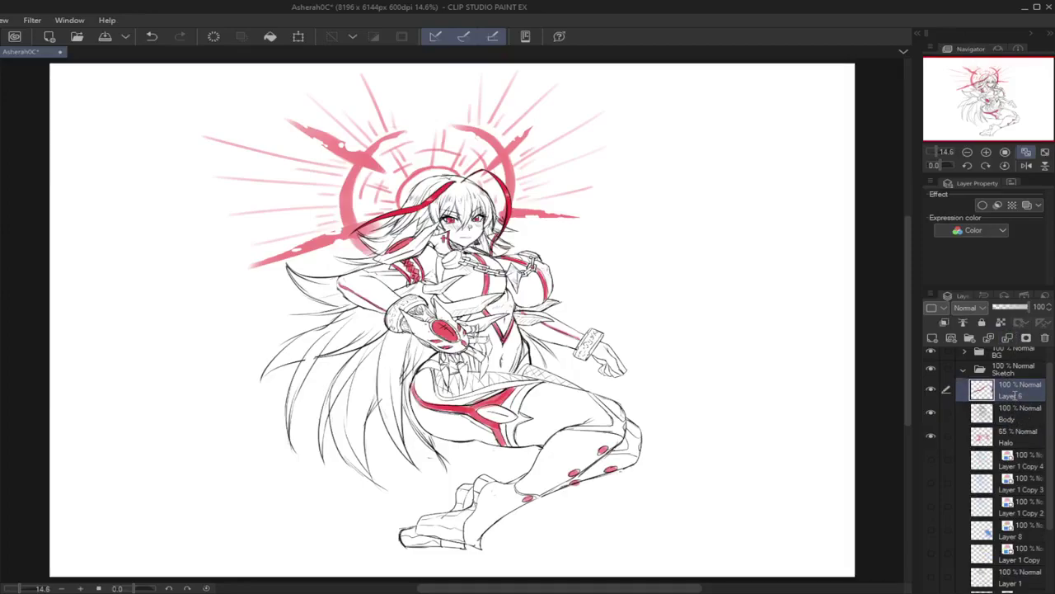
{"action": "type", "text": "Exp"}
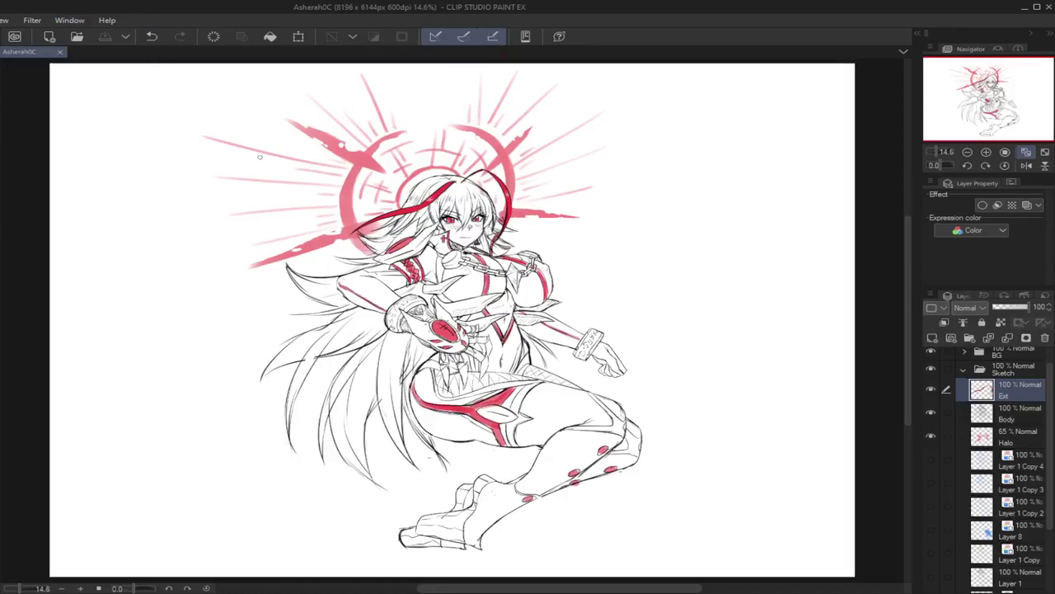
{"action": "scroll", "coordinate": [294, 145], "scroll_direction": "down", "scroll_amount": 2}
{"action": "scroll", "coordinate": [439, 254], "scroll_direction": "up", "scroll_amount": 3}
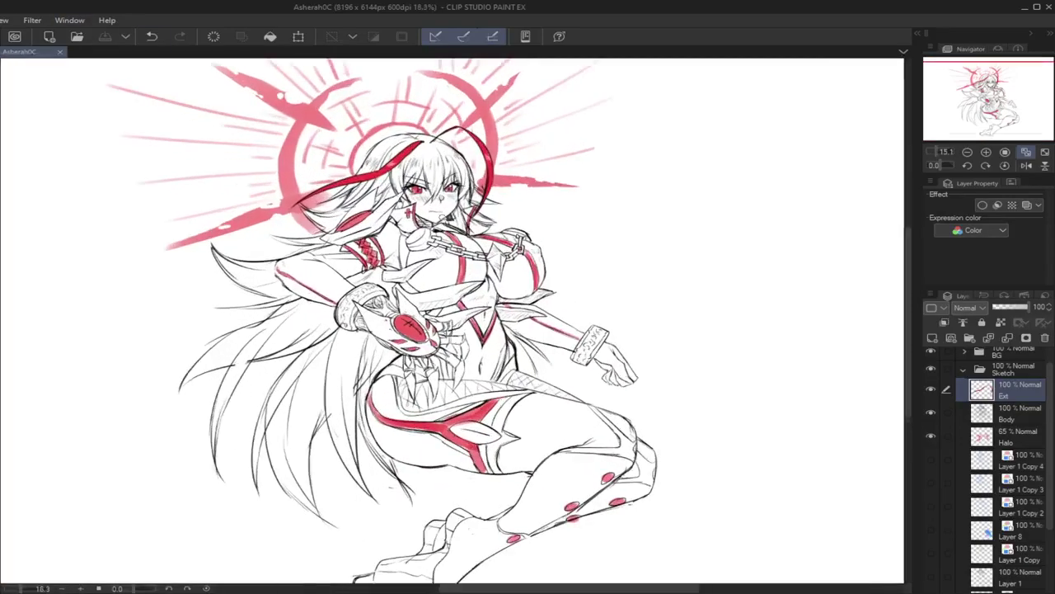
{"action": "scroll", "coordinate": [439, 254], "scroll_direction": "up", "scroll_amount": 1}
{"action": "scroll", "coordinate": [438, 257], "scroll_direction": "down", "scroll_amount": 3}
{"action": "scroll", "coordinate": [438, 260], "scroll_direction": "up", "scroll_amount": 3}
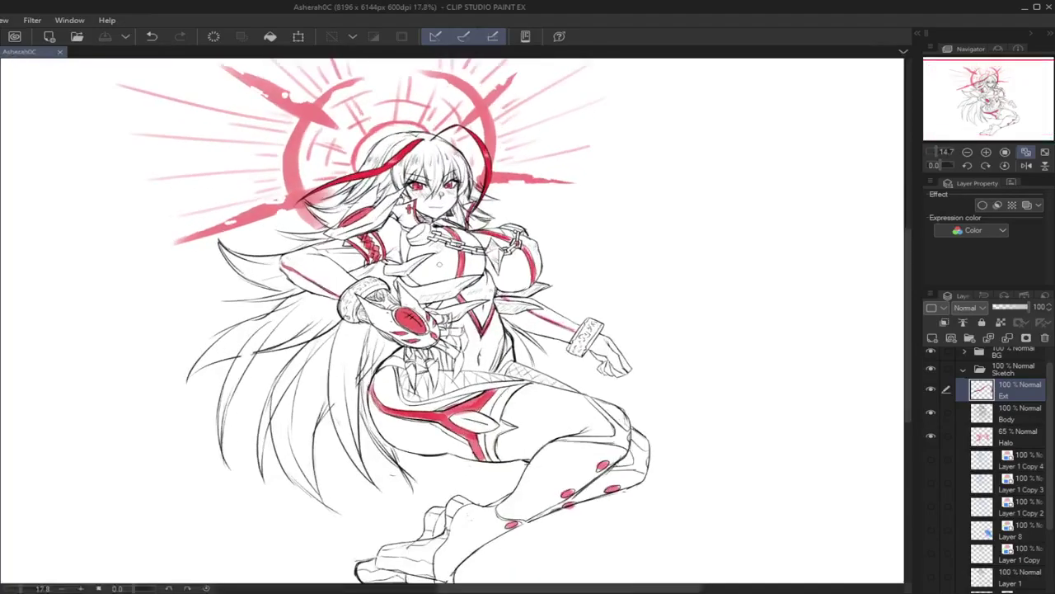
{"action": "scroll", "coordinate": [440, 265], "scroll_direction": "down", "scroll_amount": 1}
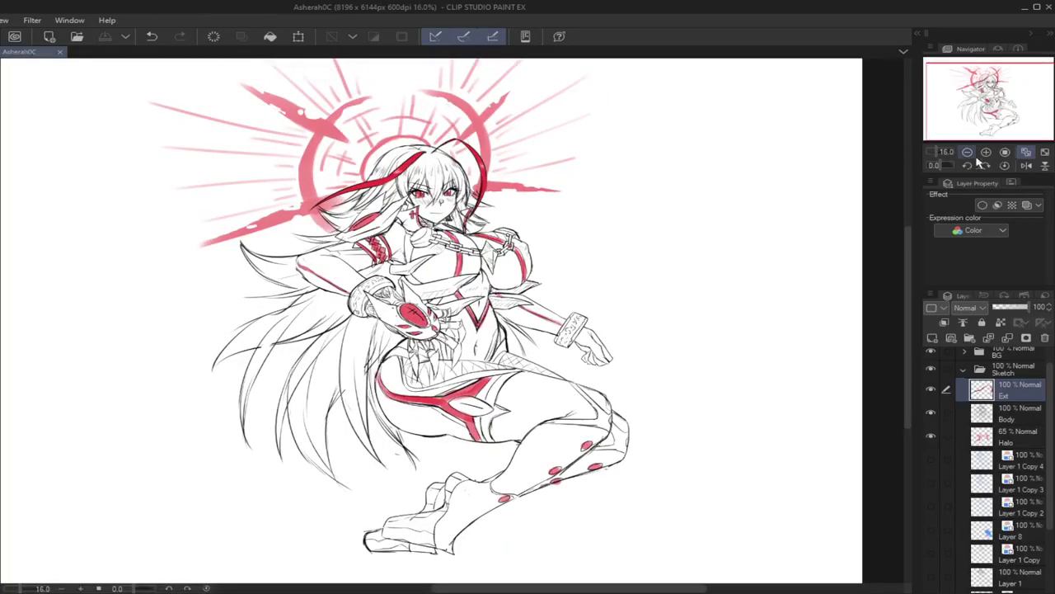
{"action": "left_click_drag", "start_coordinate": [1017, 106], "coordinate": [1014, 102]}
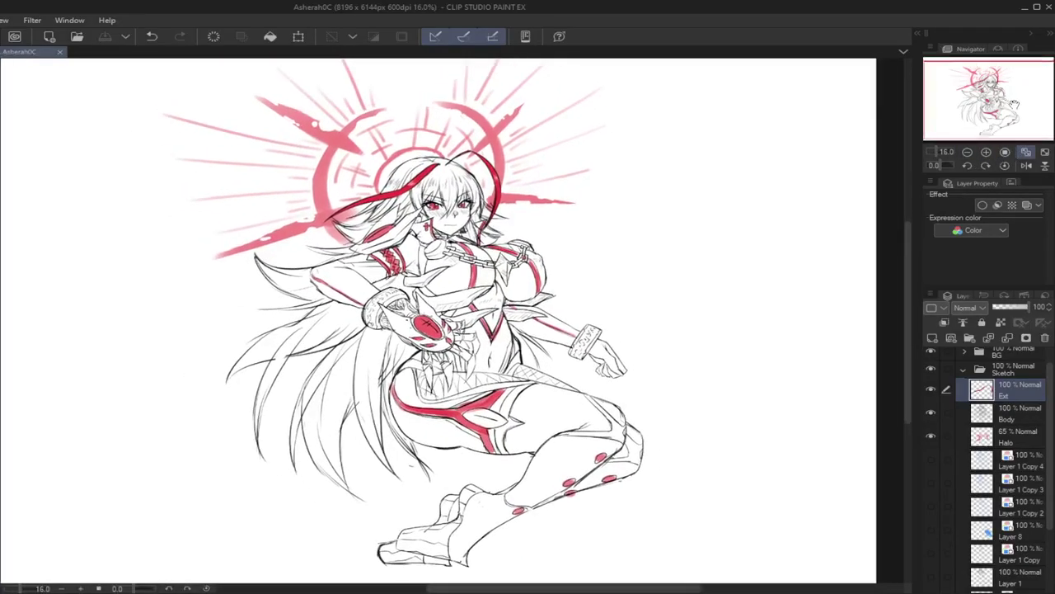
Step: Add a new layer above Ext and hand-letter a tall crossbar-less A and a small angular S beside the halo
{"action": "left_click", "coordinate": [930, 338]}
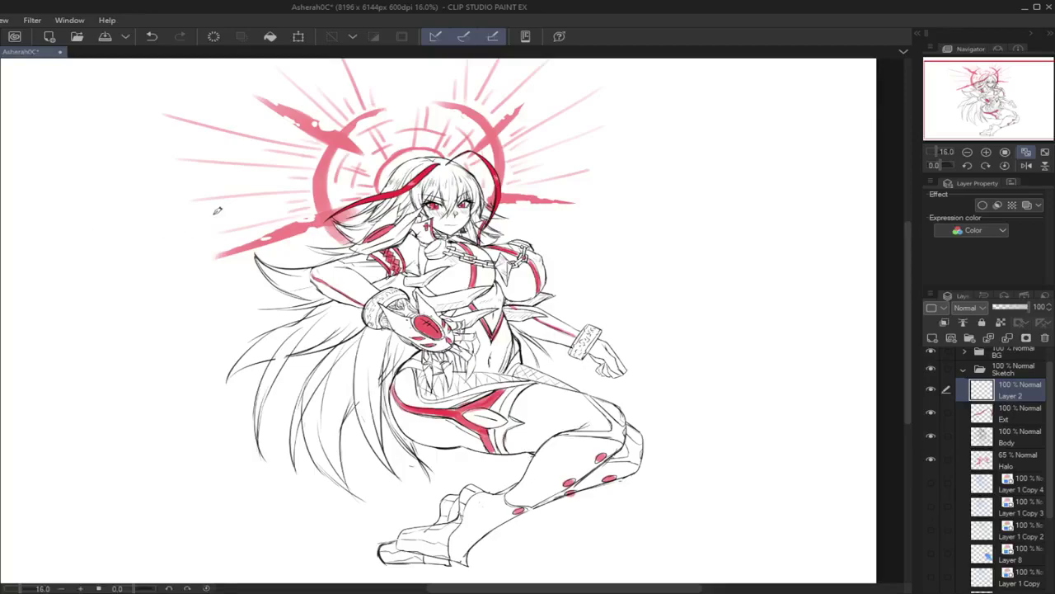
{"action": "left_click_drag", "start_coordinate": [993, 100], "coordinate": [996, 101]}
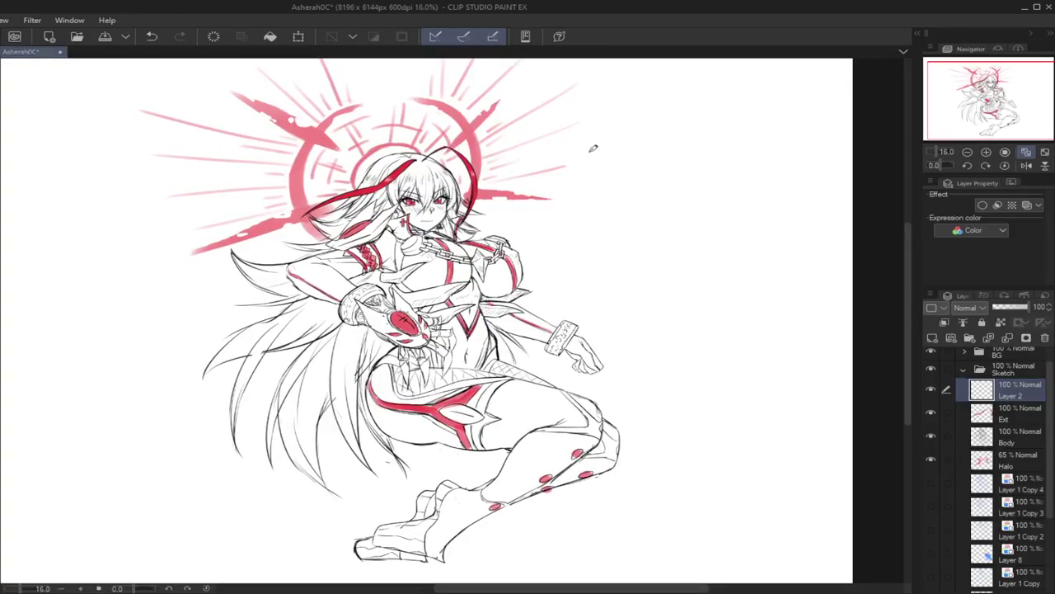
{"action": "left_click_drag", "start_coordinate": [600, 128], "coordinate": [595, 164]}
{"action": "key", "text": "ctrl+z"}
{"action": "mouse_move", "coordinate": [603, 126]}
{"action": "left_mouse_down"}
{"action": "mouse_move", "coordinate": [589, 169]}
{"action": "mouse_move", "coordinate": [621, 172]}
{"action": "left_mouse_up"}
{"action": "key", "text": "ctrl+z"}
{"action": "key", "text": "ctrl+z"}
{"action": "left_click_drag", "start_coordinate": [605, 124], "coordinate": [597, 171]}
{"action": "key", "text": "ctrl+z"}
{"action": "mouse_move", "coordinate": [606, 124]}
{"action": "left_mouse_down"}
{"action": "mouse_move", "coordinate": [597, 176]}
{"action": "mouse_move", "coordinate": [629, 181]}
{"action": "mouse_move", "coordinate": [649, 154]}
{"action": "mouse_move", "coordinate": [649, 174]}
{"action": "mouse_move", "coordinate": [627, 175]}
{"action": "mouse_move", "coordinate": [634, 157]}
{"action": "mouse_move", "coordinate": [641, 170]}
{"action": "mouse_move", "coordinate": [627, 175]}
{"action": "left_mouse_up"}
{"action": "key", "text": "ctrl+z"}
{"action": "key", "text": "ctrl+z"}
{"action": "key", "text": "ctrl+z"}
{"action": "key", "text": "ctrl+z"}
{"action": "key", "text": "ctrl+z"}
{"action": "key", "text": "ctrl+z"}
{"action": "key", "text": "ctrl+z"}
{"action": "key", "text": "ctrl+z"}
Step: Continue the hand-lettered title with an H and an angular E whose stem runs below the baseline
{"action": "left_click_drag", "start_coordinate": [732, 134], "coordinate": [621, 134]}
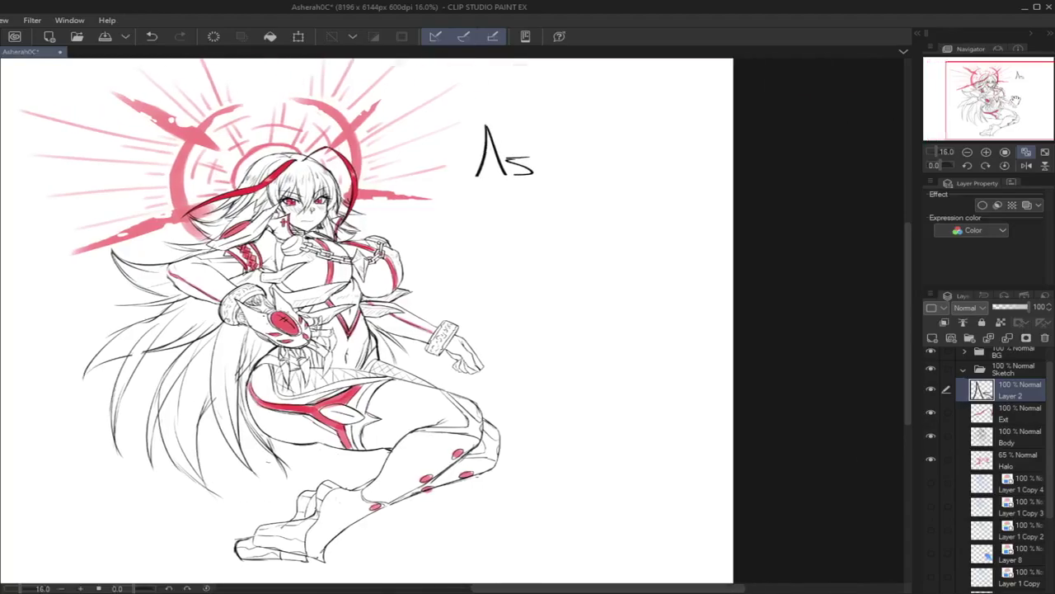
{"action": "mouse_move", "coordinate": [552, 140]}
{"action": "left_mouse_down"}
{"action": "mouse_move", "coordinate": [547, 175]}
{"action": "mouse_move", "coordinate": [567, 148]}
{"action": "mouse_move", "coordinate": [564, 175]}
{"action": "mouse_move", "coordinate": [566, 152]}
{"action": "mouse_move", "coordinate": [586, 156]}
{"action": "mouse_move", "coordinate": [570, 169]}
{"action": "mouse_move", "coordinate": [588, 201]}
{"action": "left_mouse_up"}
{"action": "key", "text": "ctrl+z"}
{"action": "key", "text": "ctrl+z"}
{"action": "key", "text": "ctrl+z"}
{"action": "key", "text": "ctrl+z"}
{"action": "key", "text": "ctrl+z"}
{"action": "key", "text": "ctrl+z"}
{"action": "key", "text": "ctrl+z"}
{"action": "key", "text": "ctrl+z"}
{"action": "left_click_drag", "start_coordinate": [582, 160], "coordinate": [584, 198]}
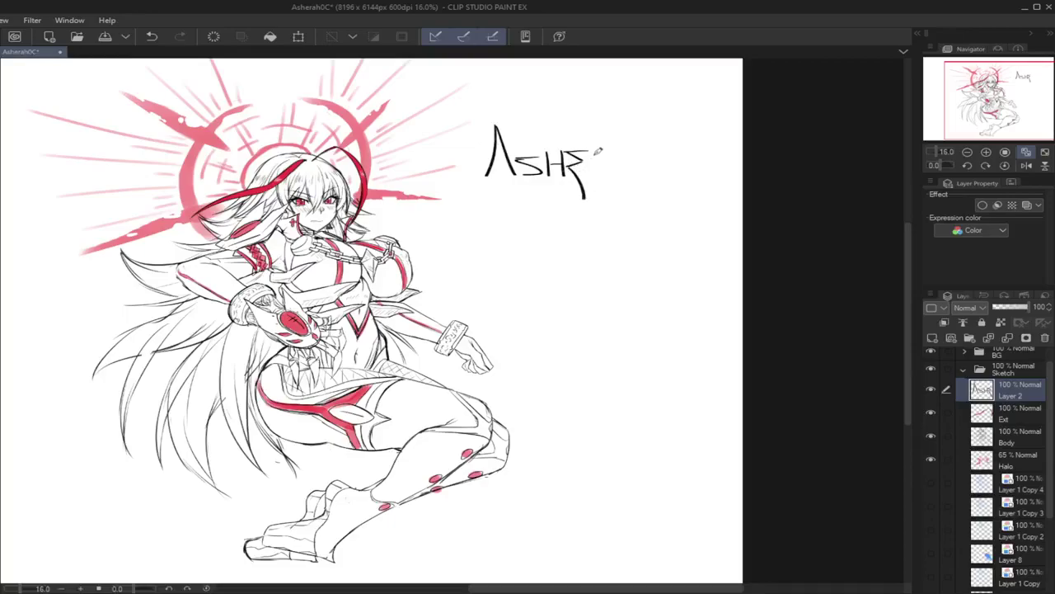
Step: Complete the title ASHERAH with an angular R, a crossbar-less A and a tall final H
{"action": "mouse_move", "coordinate": [604, 149]}
{"action": "left_mouse_down"}
{"action": "mouse_move", "coordinate": [616, 152]}
{"action": "mouse_move", "coordinate": [597, 183]}
{"action": "mouse_move", "coordinate": [611, 162]}
{"action": "mouse_move", "coordinate": [615, 175]}
{"action": "mouse_move", "coordinate": [611, 161]}
{"action": "mouse_move", "coordinate": [616, 174]}
{"action": "left_mouse_up"}
{"action": "key", "text": "ctrl+z"}
{"action": "key", "text": "ctrl+z"}
{"action": "key", "text": "ctrl+z"}
{"action": "key", "text": "ctrl+z"}
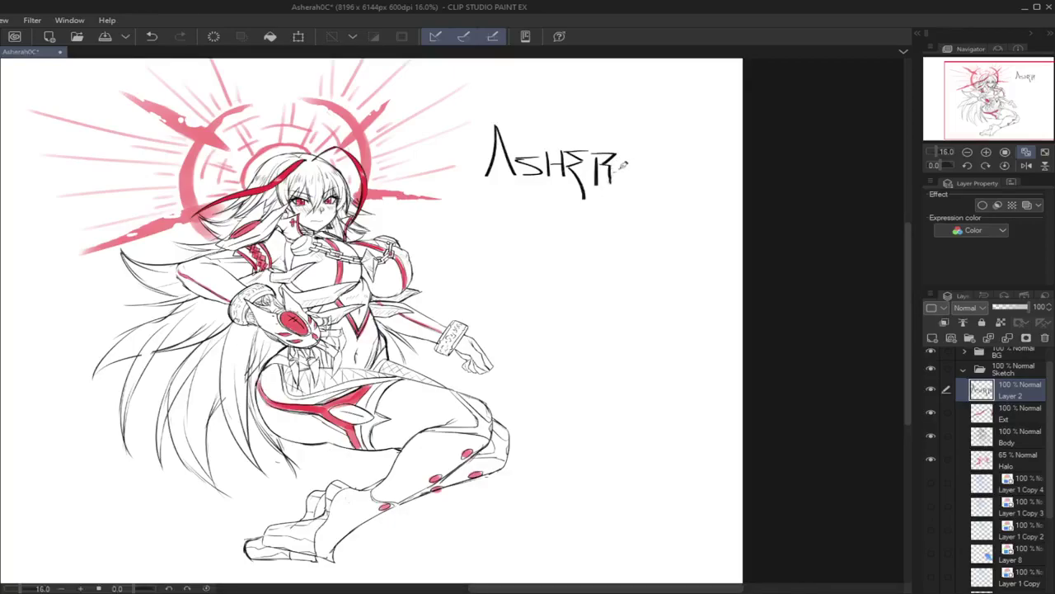
{"action": "mouse_move", "coordinate": [626, 156]}
{"action": "left_mouse_down"}
{"action": "mouse_move", "coordinate": [624, 178]}
{"action": "mouse_move", "coordinate": [640, 177]}
{"action": "left_mouse_up"}
{"action": "key", "text": "ctrl+z"}
{"action": "key", "text": "ctrl+z"}
{"action": "mouse_move", "coordinate": [648, 135]}
{"action": "left_mouse_down"}
{"action": "mouse_move", "coordinate": [646, 174]}
{"action": "mouse_move", "coordinate": [672, 149]}
{"action": "mouse_move", "coordinate": [674, 174]}
{"action": "left_mouse_up"}
{"action": "key", "text": "ctrl+z"}
{"action": "key", "text": "ctrl+z"}
{"action": "left_click_drag", "start_coordinate": [673, 126], "coordinate": [672, 175]}
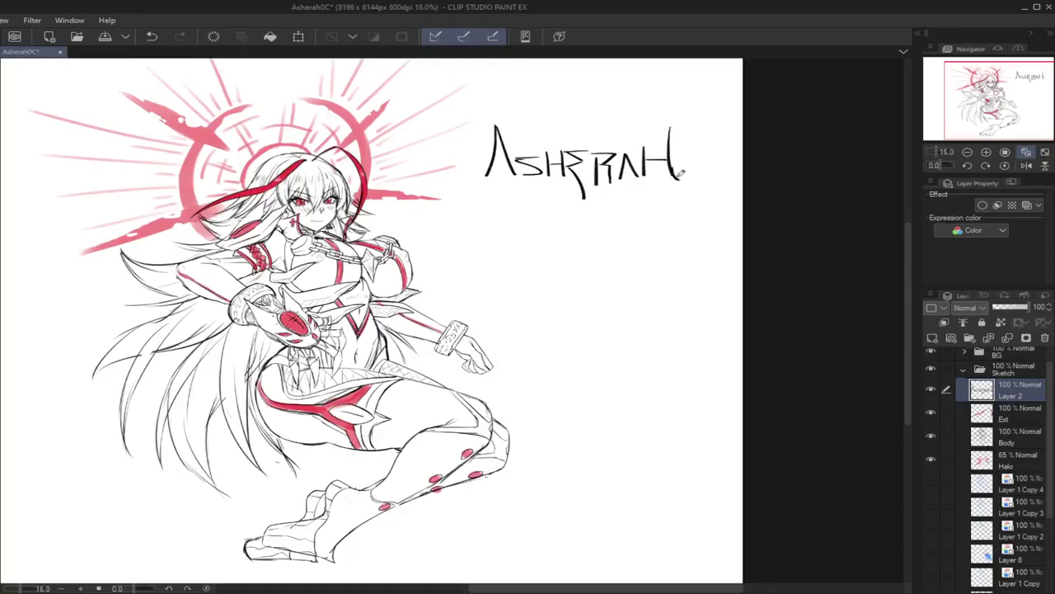
Step: Sweep the outer leg of the title's opening A outward and move the lettering higher on the canvas
{"action": "left_click_drag", "start_coordinate": [476, 176], "coordinate": [493, 118]}
{"action": "left_click_drag", "start_coordinate": [994, 89], "coordinate": [990, 86]}
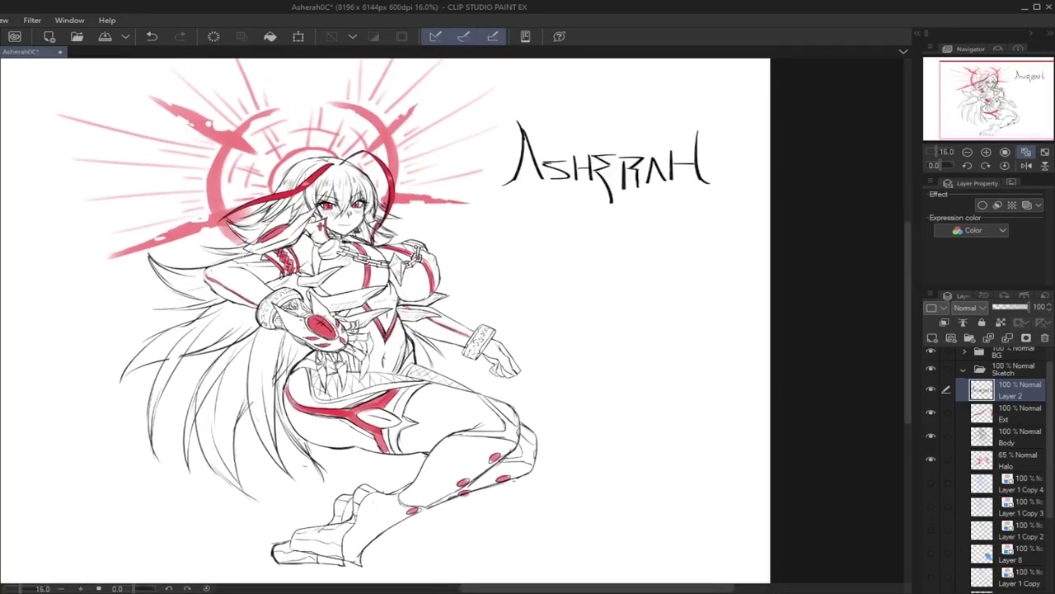
{"action": "left_click_drag", "start_coordinate": [609, 175], "coordinate": [600, 143]}
Step: Add a new layer and handwrite the character's full name in parentheses beneath the title
{"action": "left_click", "coordinate": [932, 338]}
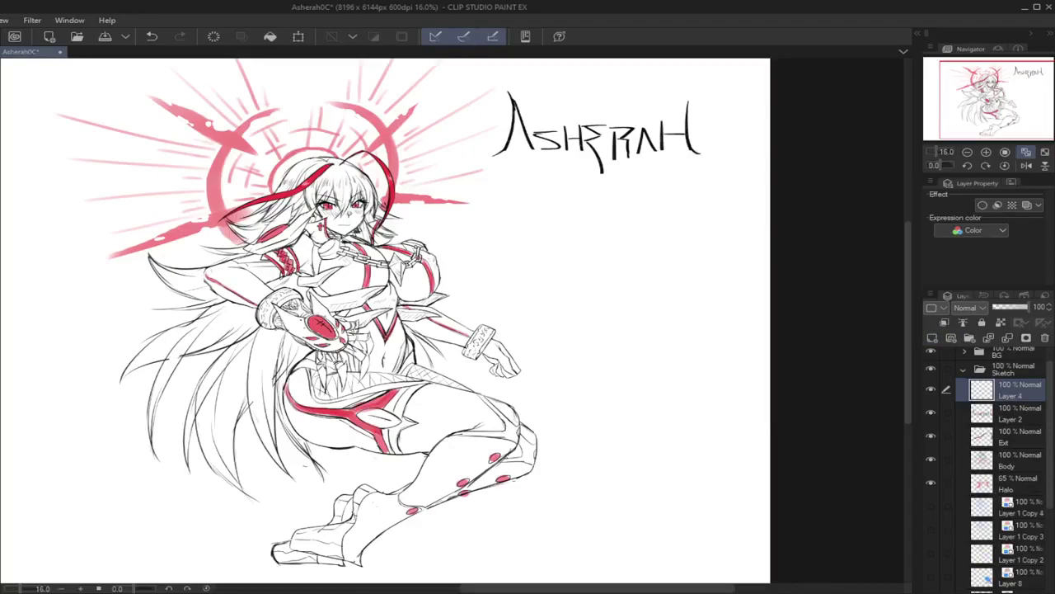
{"action": "left_click_drag", "start_coordinate": [495, 183], "coordinate": [491, 218]}
{"action": "key", "text": "ctrl+z"}
{"action": "mouse_move", "coordinate": [506, 173]}
{"action": "left_mouse_down"}
{"action": "mouse_move", "coordinate": [502, 208]}
{"action": "mouse_move", "coordinate": [499, 189]}
{"action": "mouse_move", "coordinate": [517, 210]}
{"action": "mouse_move", "coordinate": [518, 197]}
{"action": "mouse_move", "coordinate": [536, 211]}
{"action": "mouse_move", "coordinate": [538, 187]}
{"action": "mouse_move", "coordinate": [518, 206]}
{"action": "mouse_move", "coordinate": [538, 210]}
{"action": "mouse_move", "coordinate": [539, 187]}
{"action": "mouse_move", "coordinate": [552, 204]}
{"action": "mouse_move", "coordinate": [575, 197]}
{"action": "mouse_move", "coordinate": [564, 206]}
{"action": "mouse_move", "coordinate": [585, 208]}
{"action": "mouse_move", "coordinate": [652, 191]}
{"action": "mouse_move", "coordinate": [651, 208]}
{"action": "mouse_move", "coordinate": [661, 191]}
{"action": "mouse_move", "coordinate": [666, 208]}
{"action": "mouse_move", "coordinate": [713, 196]}
{"action": "mouse_move", "coordinate": [651, 212]}
{"action": "left_mouse_up"}
{"action": "key", "text": "ctrl+z"}
{"action": "key", "text": "ctrl+z"}
{"action": "key", "text": "ctrl+z"}
{"action": "left_click", "coordinate": [659, 192]}
{"action": "key", "text": "ctrl+z"}
{"action": "key", "text": "ctrl+z"}
{"action": "left_click", "coordinate": [658, 193]}
{"action": "key", "text": "ctrl+z"}
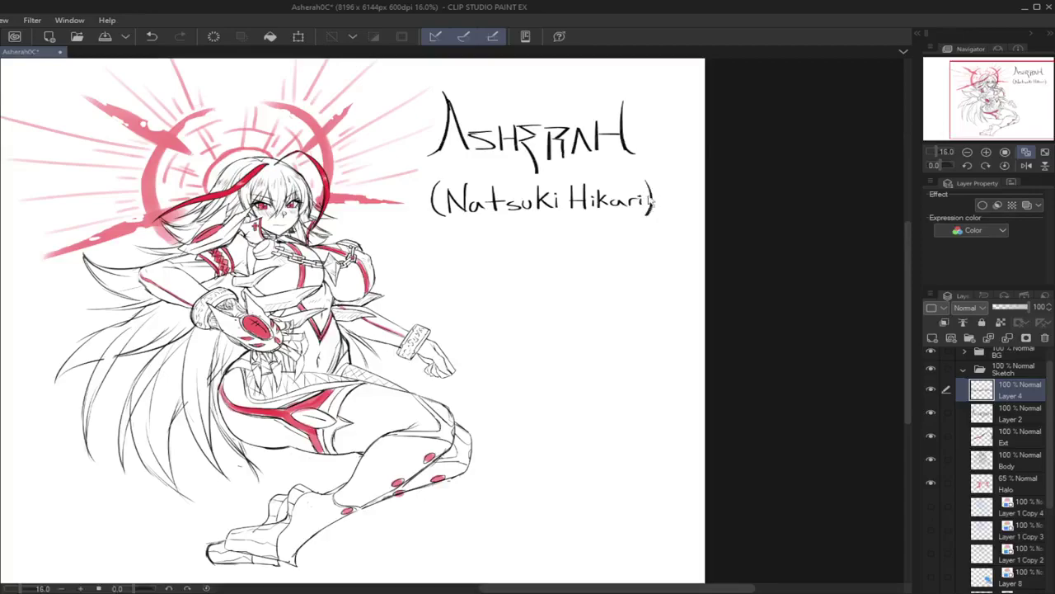
Step: Move both lettering layers down beside the figure's upper body and adjust the gap between the title and the name in parentheses
{"action": "left_click_drag", "start_coordinate": [1000, 95], "coordinate": [965, 91]}
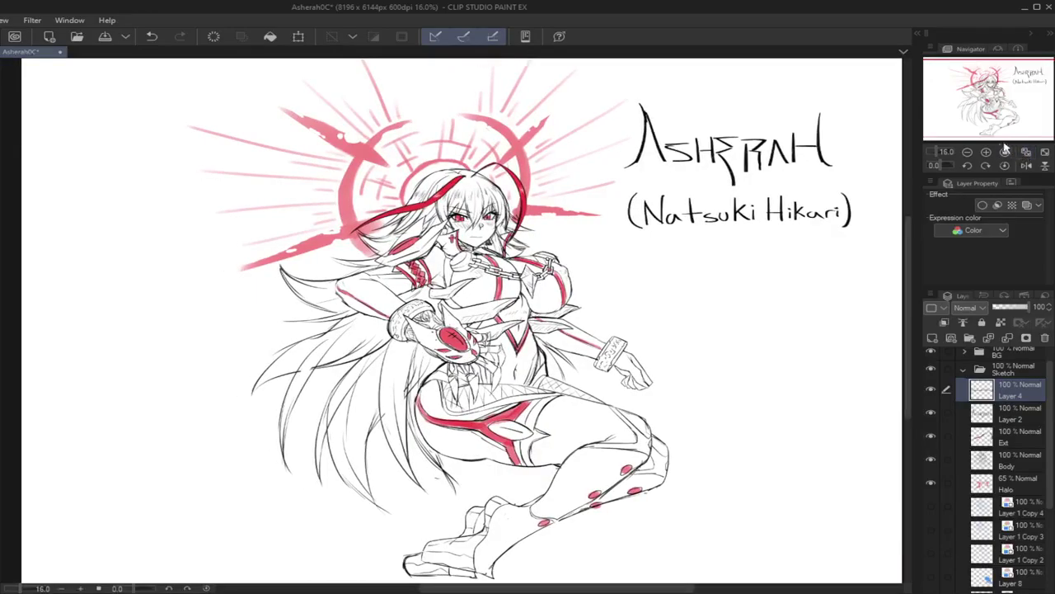
{"action": "mouse_move", "coordinate": [669, 209]}
{"action": "left_mouse_down"}
{"action": "mouse_move", "coordinate": [673, 299]}
{"action": "mouse_move", "coordinate": [668, 198]}
{"action": "left_mouse_up"}
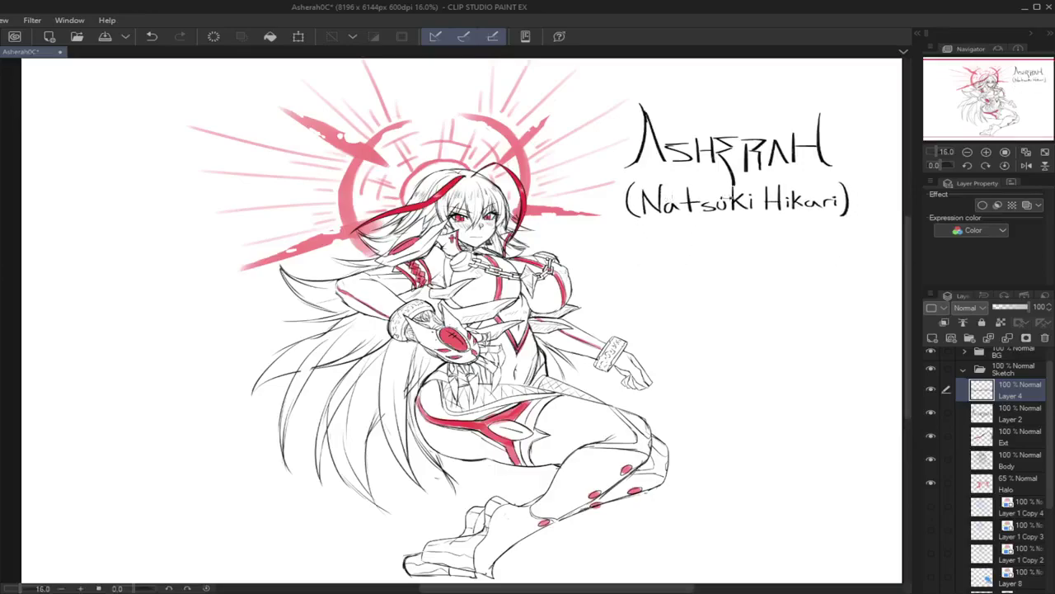
{"action": "left_click", "coordinate": [1013, 415], "text": "ctrl"}
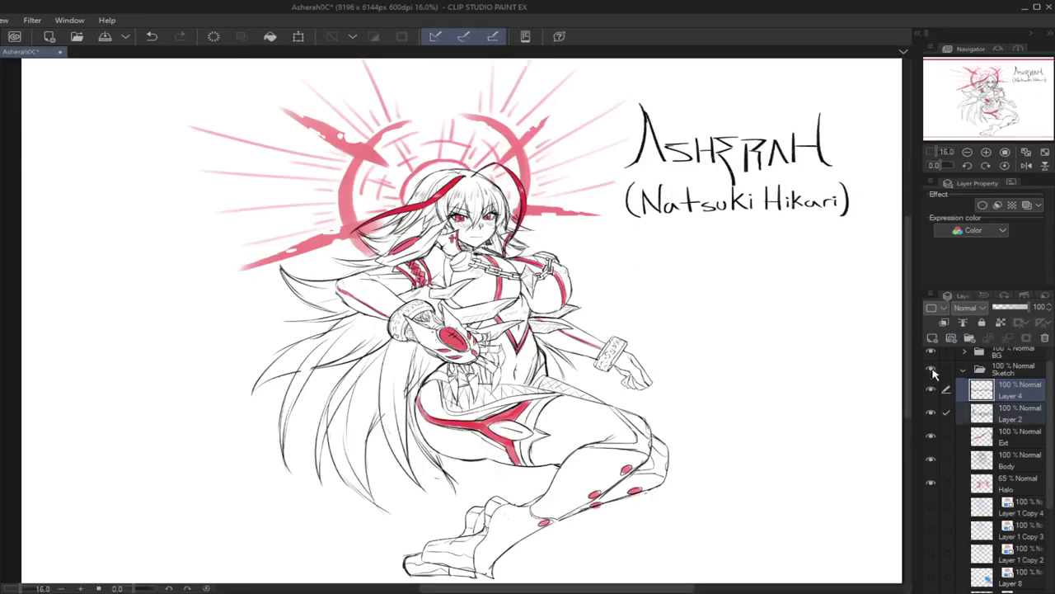
{"action": "left_click_drag", "start_coordinate": [697, 239], "coordinate": [676, 338]}
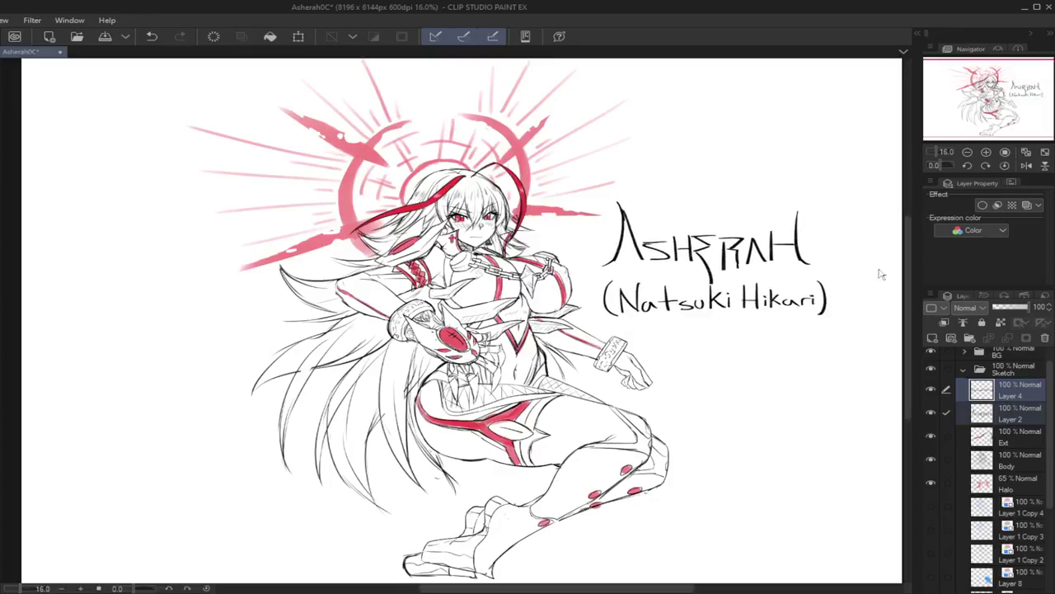
{"action": "left_click", "coordinate": [1026, 153]}
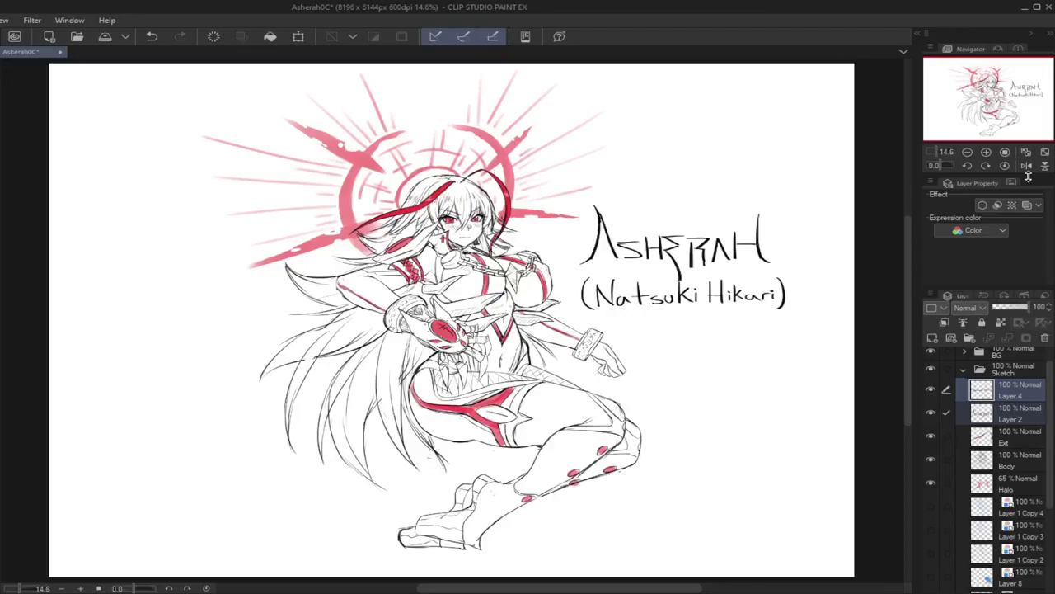
{"action": "left_click", "coordinate": [986, 394]}
{"action": "left_click_drag", "start_coordinate": [757, 348], "coordinate": [755, 360]}
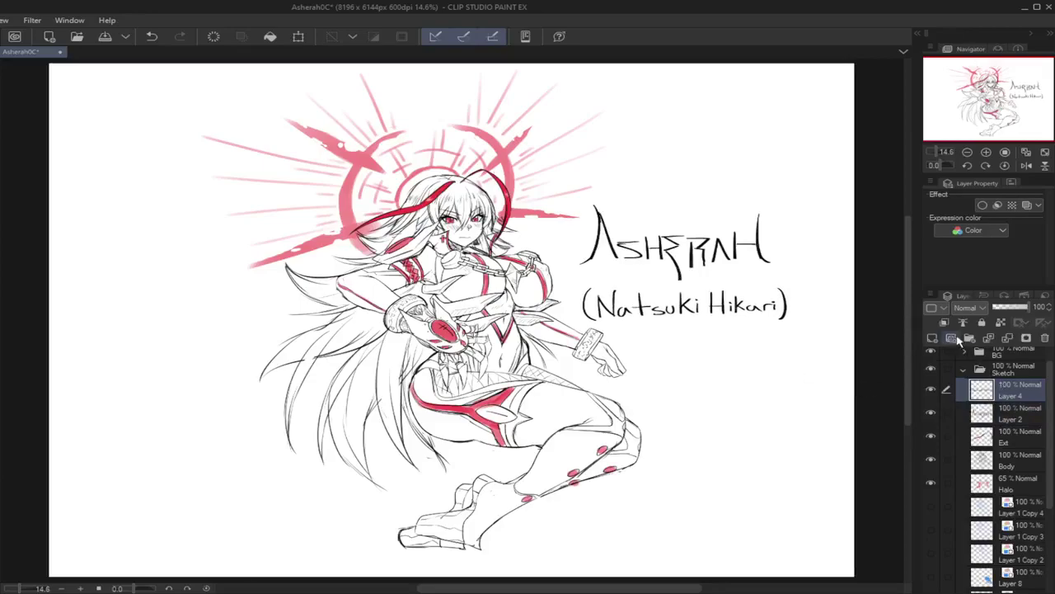
Step: Add a new layer above the lettering and draw the cheek and chin curve of a small chibi face above the title
{"action": "left_click", "coordinate": [932, 338]}
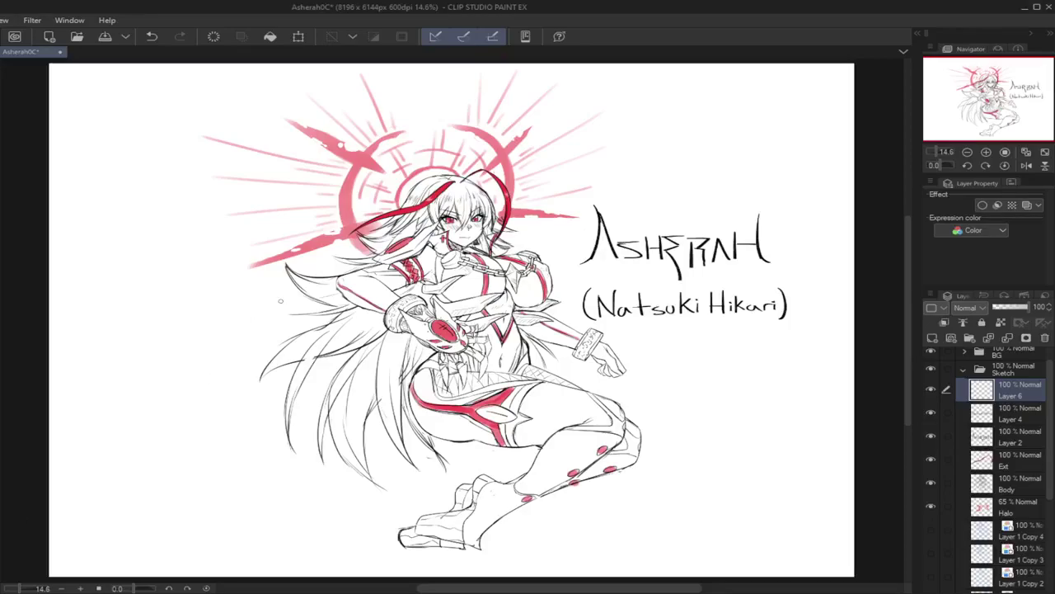
{"action": "left_click_drag", "start_coordinate": [983, 109], "coordinate": [986, 109]}
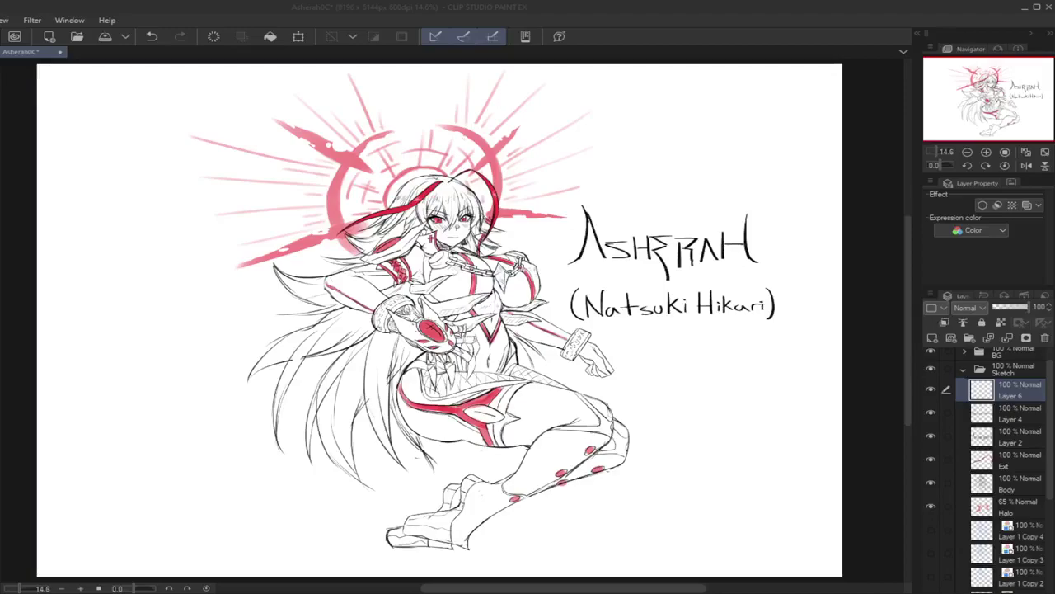
{"action": "left_click", "coordinate": [166, 536]}
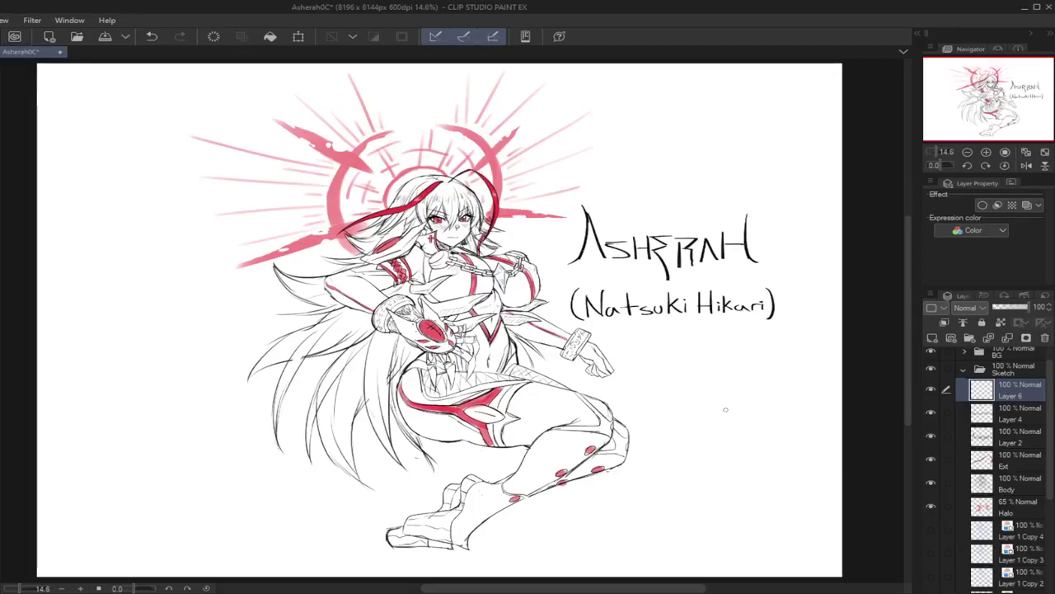
{"action": "scroll", "coordinate": [539, 359], "scroll_direction": "down", "scroll_amount": 1}
{"action": "scroll", "coordinate": [538, 360], "scroll_direction": "up", "scroll_amount": 1}
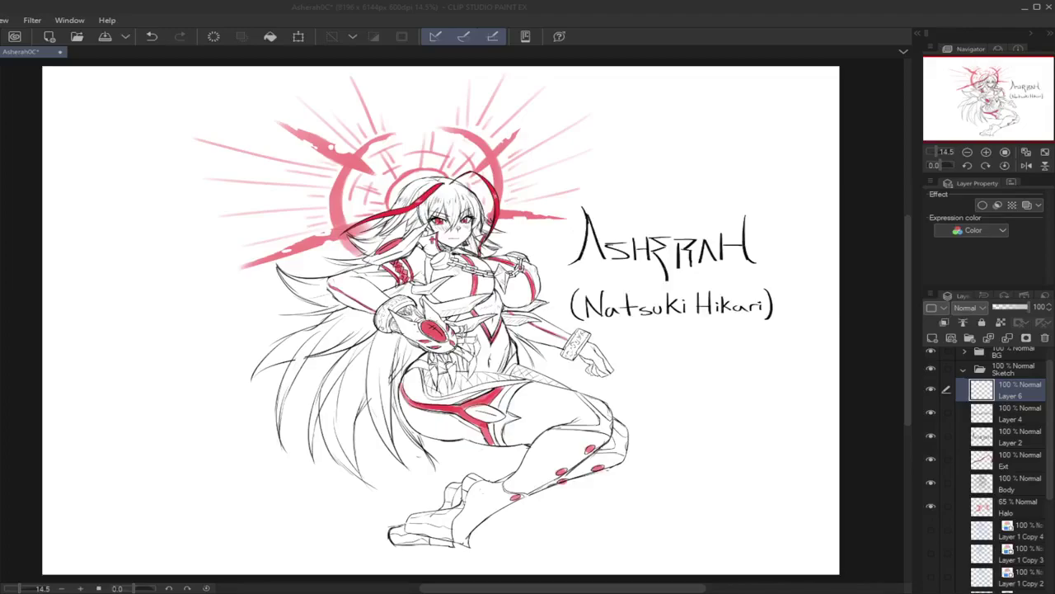
{"action": "left_click", "coordinate": [763, 136]}
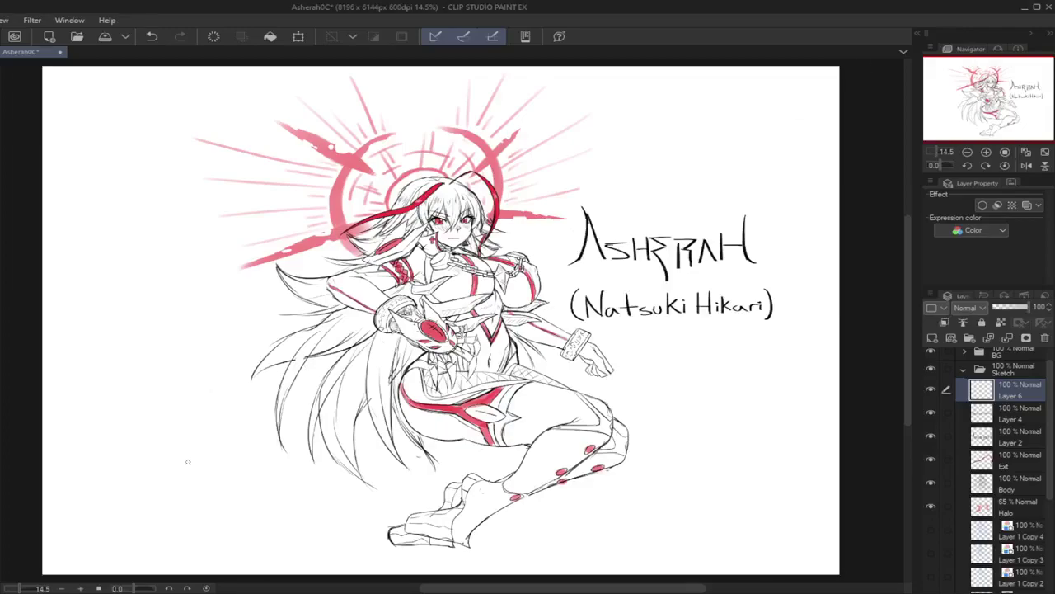
{"action": "scroll", "coordinate": [586, 263], "scroll_direction": "down", "scroll_amount": 1}
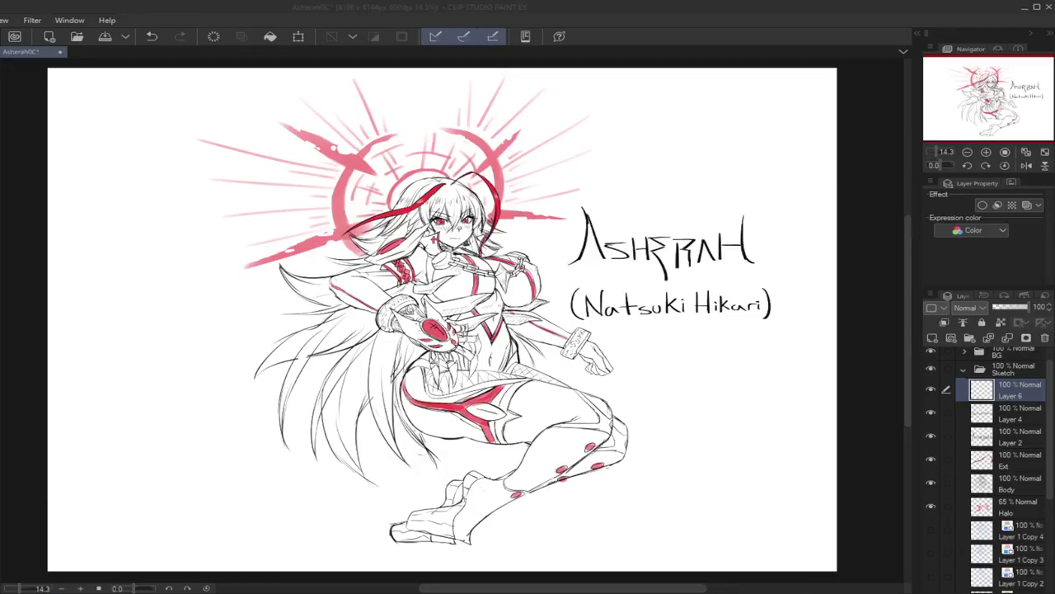
{"action": "left_click_drag", "start_coordinate": [967, 121], "coordinate": [988, 108]}
{"action": "left_click_drag", "start_coordinate": [935, 153], "coordinate": [939, 153]}
{"action": "left_click_drag", "start_coordinate": [988, 96], "coordinate": [995, 89]}
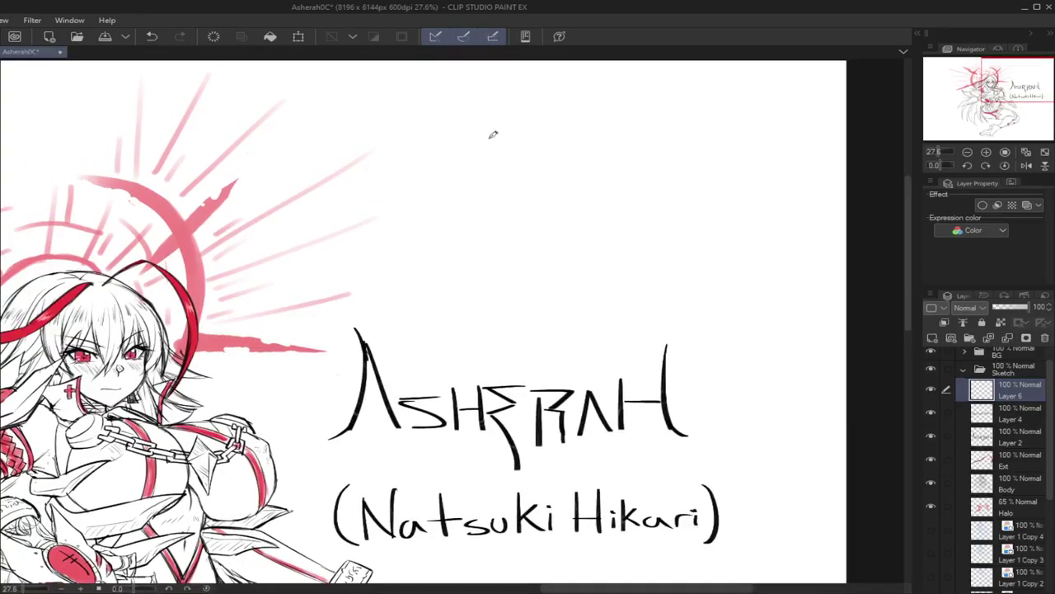
{"action": "mouse_move", "coordinate": [492, 128]}
{"action": "left_mouse_down"}
{"action": "mouse_move", "coordinate": [486, 175]}
{"action": "mouse_move", "coordinate": [538, 198]}
{"action": "left_mouse_up"}
{"action": "key", "text": "ctrl+z"}
{"action": "key", "text": "ctrl+z"}
{"action": "mouse_move", "coordinate": [493, 154]}
{"action": "left_mouse_down"}
{"action": "mouse_move", "coordinate": [482, 167]}
{"action": "mouse_move", "coordinate": [589, 177]}
{"action": "left_mouse_up"}
{"action": "key", "text": "ctrl+z"}
{"action": "mouse_move", "coordinate": [491, 159]}
{"action": "left_mouse_down"}
{"action": "mouse_move", "coordinate": [553, 199]}
{"action": "mouse_move", "coordinate": [585, 198]}
{"action": "left_mouse_up"}
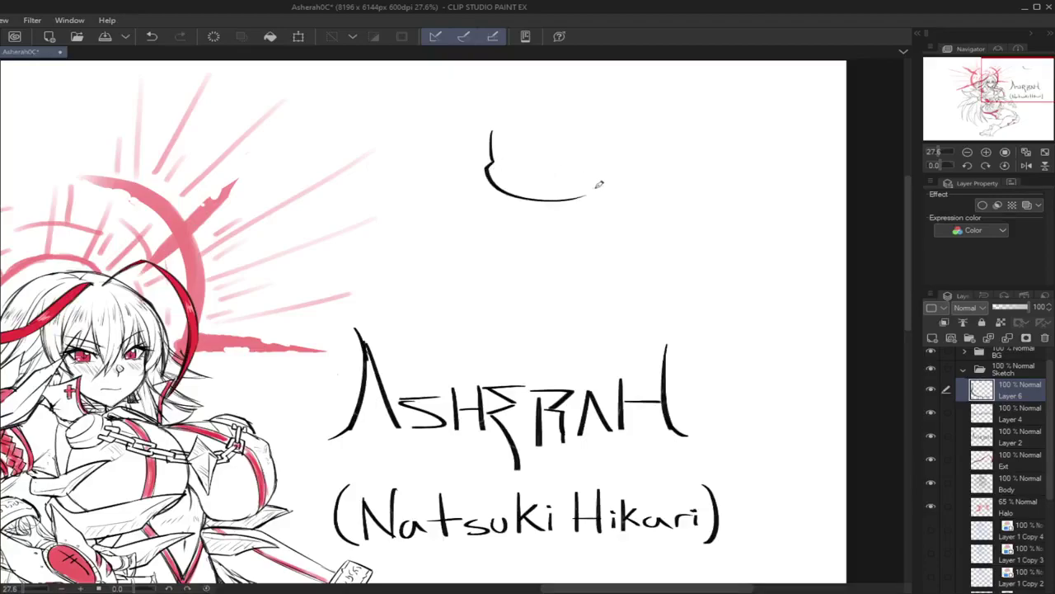
Step: Thicken the line along the side of the chibi face and add a small mouth
{"action": "mouse_move", "coordinate": [495, 122]}
{"action": "left_mouse_down"}
{"action": "mouse_move", "coordinate": [495, 161]}
{"action": "mouse_move", "coordinate": [541, 178]}
{"action": "mouse_move", "coordinate": [532, 185]}
{"action": "mouse_move", "coordinate": [547, 181]}
{"action": "left_mouse_up"}
{"action": "key", "text": "ctrl+z"}
{"action": "key", "text": "ctrl+z"}
{"action": "key", "text": "ctrl+z"}
Step: Try flat, closed eyes on the chibi face
{"action": "left_click_drag", "start_coordinate": [503, 148], "coordinate": [594, 147]}
{"action": "key", "text": "ctrl+z"}
{"action": "key", "text": "ctrl+z"}
{"action": "key", "text": "ctrl+z"}
{"action": "key", "text": "ctrl+z"}
{"action": "key", "text": "ctrl+z"}
{"action": "left_click_drag", "start_coordinate": [567, 145], "coordinate": [597, 145]}
{"action": "key", "text": "alt+Tab"}
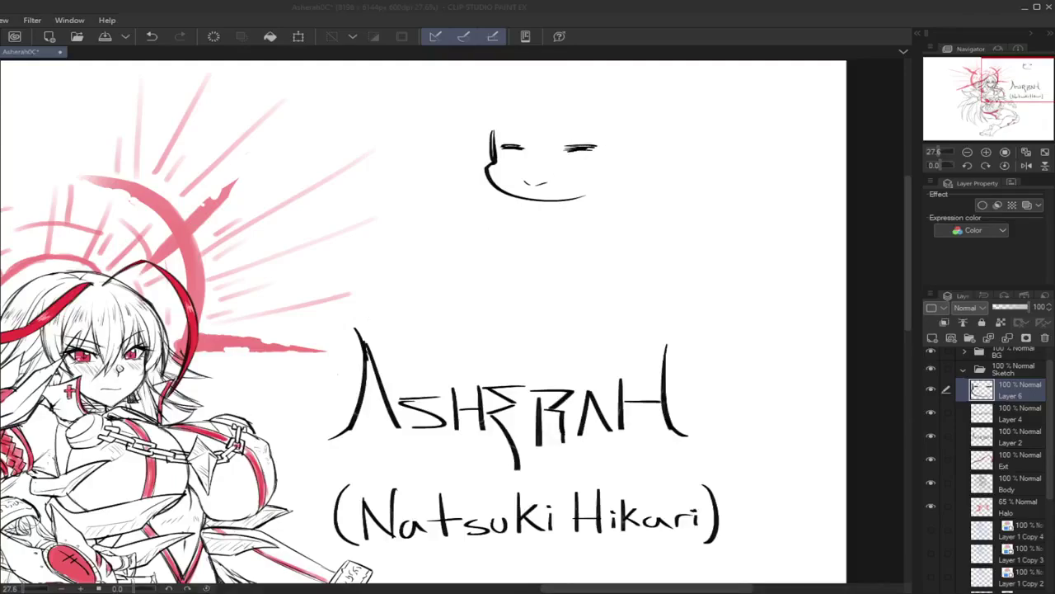
{"action": "scroll", "coordinate": [532, 152], "scroll_direction": "left", "scroll_amount": 1}
{"action": "key", "text": "ctrl+z"}
{"action": "key", "text": "ctrl+z"}
{"action": "key", "text": "ctrl+z"}
{"action": "key", "text": "ctrl+z"}
{"action": "key", "text": "ctrl+z"}
{"action": "key", "text": "ctrl+z"}
{"action": "key", "text": "ctrl+z"}
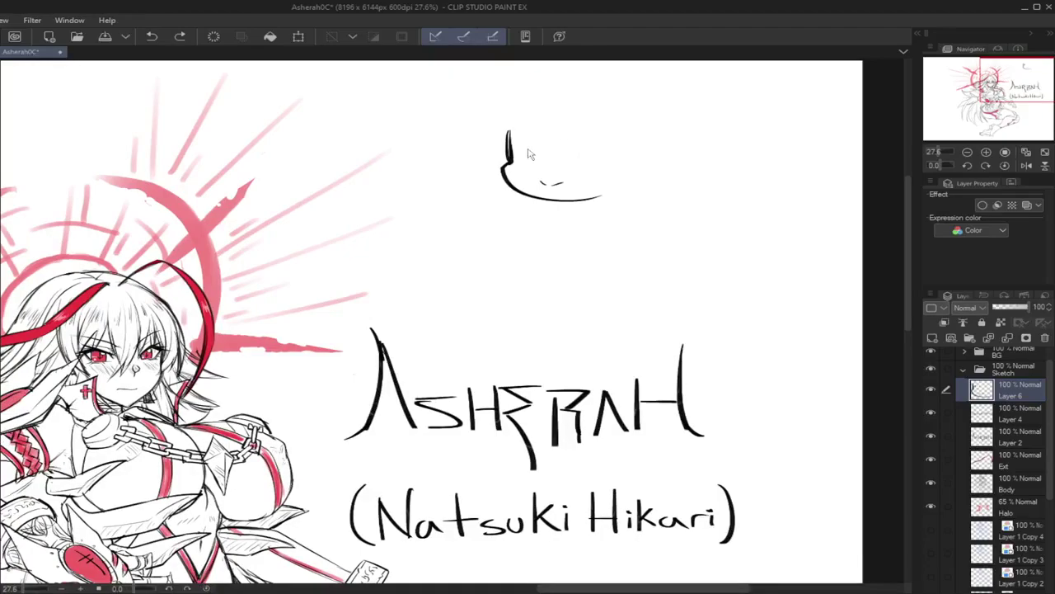
Step: Draw closed, downward-curved eyes with small lash strokes on the chibi face
{"action": "key", "text": "ctrl+y"}
{"action": "mouse_move", "coordinate": [518, 147]}
{"action": "left_mouse_down"}
{"action": "mouse_move", "coordinate": [616, 150]}
{"action": "mouse_move", "coordinate": [600, 147]}
{"action": "left_mouse_up"}
{"action": "key", "text": "ctrl+z"}
{"action": "key", "text": "ctrl+z"}
{"action": "key", "text": "ctrl+z"}
{"action": "key", "text": "ctrl+z"}
{"action": "mouse_move", "coordinate": [581, 153]}
{"action": "left_mouse_down"}
{"action": "mouse_move", "coordinate": [618, 148]}
{"action": "mouse_move", "coordinate": [591, 154]}
{"action": "mouse_move", "coordinate": [610, 152]}
{"action": "left_mouse_up"}
{"action": "key", "text": "ctrl+z"}
Step: Add slanted eyebrows, blush hatching across the cheeks and short neck lines to the chibi head
{"action": "mouse_move", "coordinate": [528, 130]}
{"action": "left_mouse_down"}
{"action": "mouse_move", "coordinate": [545, 120]}
{"action": "mouse_move", "coordinate": [532, 126]}
{"action": "mouse_move", "coordinate": [595, 130]}
{"action": "left_mouse_up"}
{"action": "key", "text": "ctrl+z"}
{"action": "mouse_move", "coordinate": [523, 168]}
{"action": "left_mouse_down"}
{"action": "mouse_move", "coordinate": [527, 158]}
{"action": "mouse_move", "coordinate": [613, 153]}
{"action": "left_mouse_up"}
{"action": "left_click_drag", "start_coordinate": [516, 112], "coordinate": [511, 148]}
{"action": "key", "text": "ctrl+z"}
{"action": "left_click_drag", "start_coordinate": [559, 199], "coordinate": [558, 206]}
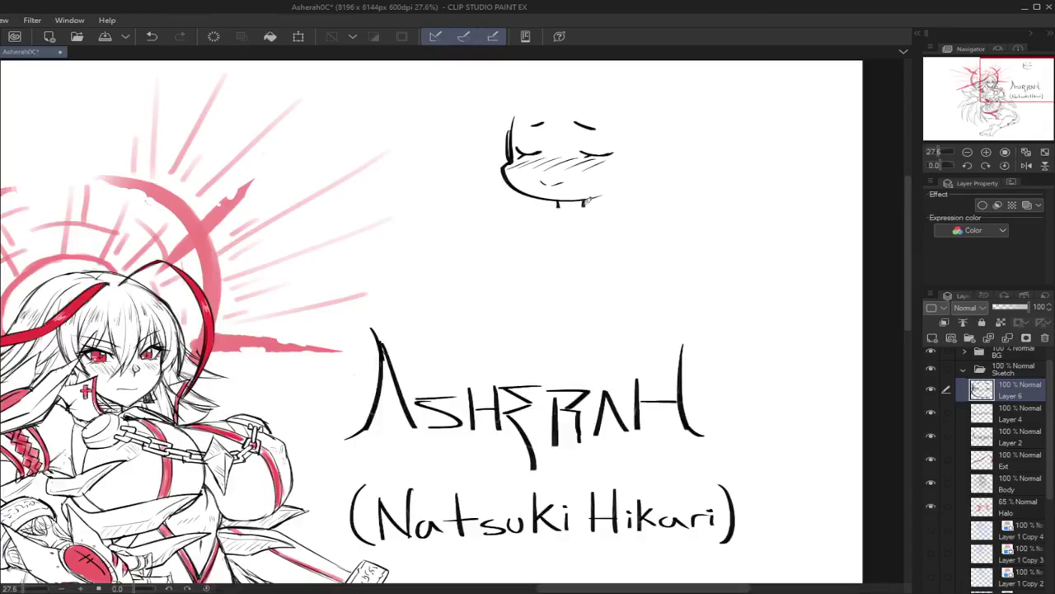
Step: Draw pointed bangs over the chibi's forehead and the hair strand along the far side of the face
{"action": "mouse_move", "coordinate": [519, 105]}
{"action": "left_mouse_down"}
{"action": "mouse_move", "coordinate": [513, 142]}
{"action": "mouse_move", "coordinate": [528, 108]}
{"action": "mouse_move", "coordinate": [511, 155]}
{"action": "mouse_move", "coordinate": [525, 151]}
{"action": "left_mouse_up"}
{"action": "key", "text": "ctrl+z"}
{"action": "key", "text": "ctrl+z"}
{"action": "mouse_move", "coordinate": [521, 134]}
{"action": "left_mouse_down"}
{"action": "mouse_move", "coordinate": [536, 99]}
{"action": "mouse_move", "coordinate": [548, 152]}
{"action": "mouse_move", "coordinate": [568, 164]}
{"action": "left_mouse_up"}
{"action": "mouse_move", "coordinate": [574, 104]}
{"action": "left_mouse_down"}
{"action": "mouse_move", "coordinate": [571, 165]}
{"action": "mouse_move", "coordinate": [582, 155]}
{"action": "left_mouse_up"}
{"action": "mouse_move", "coordinate": [591, 108]}
{"action": "left_mouse_down"}
{"action": "mouse_move", "coordinate": [608, 151]}
{"action": "mouse_move", "coordinate": [595, 124]}
{"action": "mouse_move", "coordinate": [608, 150]}
{"action": "mouse_move", "coordinate": [604, 113]}
{"action": "mouse_move", "coordinate": [617, 169]}
{"action": "left_mouse_up"}
{"action": "mouse_move", "coordinate": [608, 124]}
{"action": "left_mouse_down"}
{"action": "mouse_move", "coordinate": [609, 179]}
{"action": "mouse_move", "coordinate": [620, 170]}
{"action": "left_mouse_up"}
Step: Draw layered hair strands along the near side of the chibi face and a round hair tie beside the jaw
{"action": "mouse_move", "coordinate": [508, 104]}
{"action": "left_mouse_down"}
{"action": "mouse_move", "coordinate": [500, 159]}
{"action": "mouse_move", "coordinate": [509, 168]}
{"action": "left_mouse_up"}
{"action": "left_click_drag", "start_coordinate": [509, 95], "coordinate": [501, 159]}
{"action": "left_click_drag", "start_coordinate": [506, 92], "coordinate": [482, 164]}
{"action": "key", "text": "ctrl+z"}
{"action": "mouse_move", "coordinate": [504, 93]}
{"action": "left_mouse_down"}
{"action": "mouse_move", "coordinate": [482, 165]}
{"action": "mouse_move", "coordinate": [492, 183]}
{"action": "left_mouse_up"}
{"action": "mouse_move", "coordinate": [483, 145]}
{"action": "left_mouse_down"}
{"action": "mouse_move", "coordinate": [496, 207]}
{"action": "mouse_move", "coordinate": [544, 212]}
{"action": "mouse_move", "coordinate": [544, 199]}
{"action": "left_mouse_up"}
{"action": "key", "text": "ctrl+z"}
{"action": "key", "text": "ctrl+z"}
{"action": "key", "text": "ctrl+z"}
{"action": "key", "text": "ctrl+z"}
Step: Draw pointed hair locks hanging below the hair ties on both sides of the chibi's jaw
{"action": "left_click_drag", "start_coordinate": [604, 178], "coordinate": [602, 223]}
{"action": "key", "text": "ctrl+z"}
{"action": "key", "text": "ctrl+z"}
{"action": "key", "text": "ctrl+z"}
{"action": "left_click_drag", "start_coordinate": [606, 183], "coordinate": [600, 255]}
{"action": "mouse_move", "coordinate": [603, 250]}
{"action": "left_mouse_down"}
{"action": "mouse_move", "coordinate": [636, 174]}
{"action": "mouse_move", "coordinate": [620, 231]}
{"action": "left_mouse_up"}
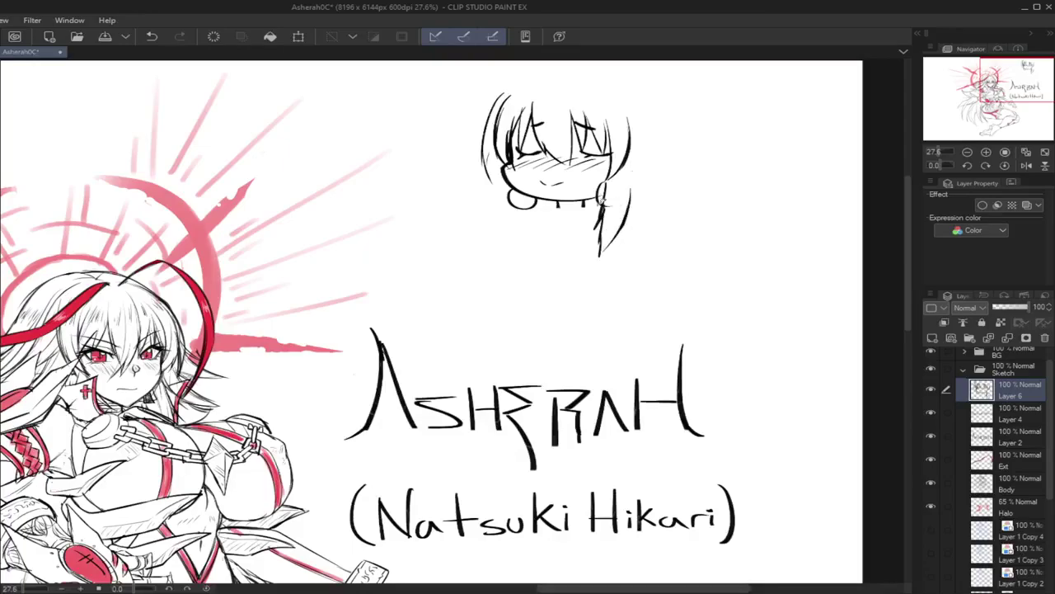
{"action": "mouse_move", "coordinate": [506, 187]}
{"action": "left_mouse_down"}
{"action": "mouse_move", "coordinate": [502, 221]}
{"action": "mouse_move", "coordinate": [532, 244]}
{"action": "left_mouse_up"}
{"action": "mouse_move", "coordinate": [532, 234]}
{"action": "left_mouse_down"}
{"action": "mouse_move", "coordinate": [533, 203]}
{"action": "mouse_move", "coordinate": [592, 209]}
{"action": "left_mouse_up"}
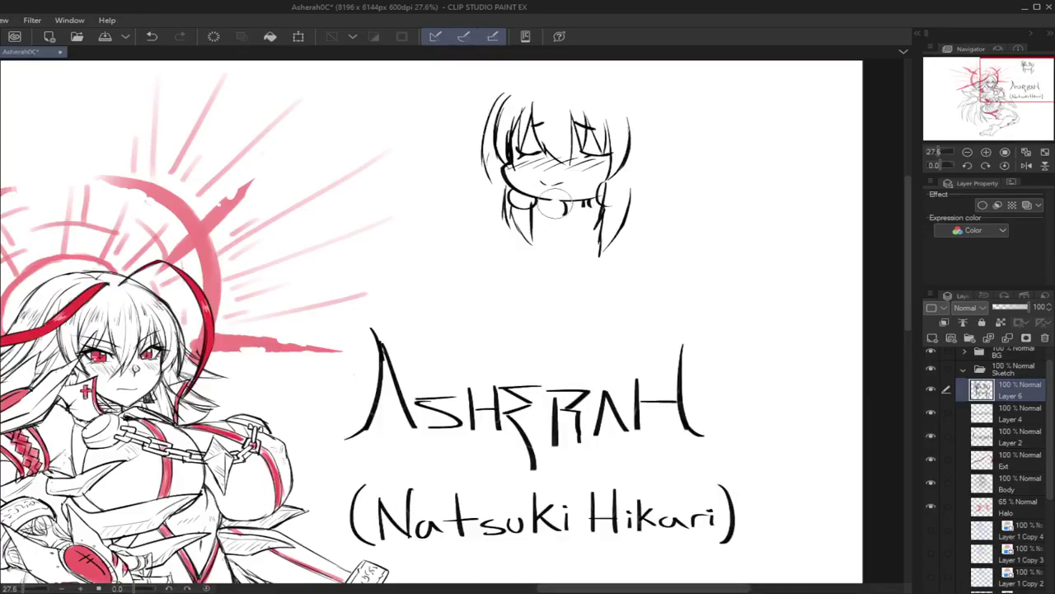
Step: Add a short neck line under the chibi's chin and reshape the pointed hair lock below the hair tie facing the canvas edge
{"action": "left_click_drag", "start_coordinate": [582, 210], "coordinate": [579, 215]}
{"action": "left_click_drag", "start_coordinate": [612, 247], "coordinate": [595, 266]}
{"action": "left_click_drag", "start_coordinate": [614, 212], "coordinate": [608, 245]}
{"action": "left_click_drag", "start_coordinate": [632, 186], "coordinate": [637, 219]}
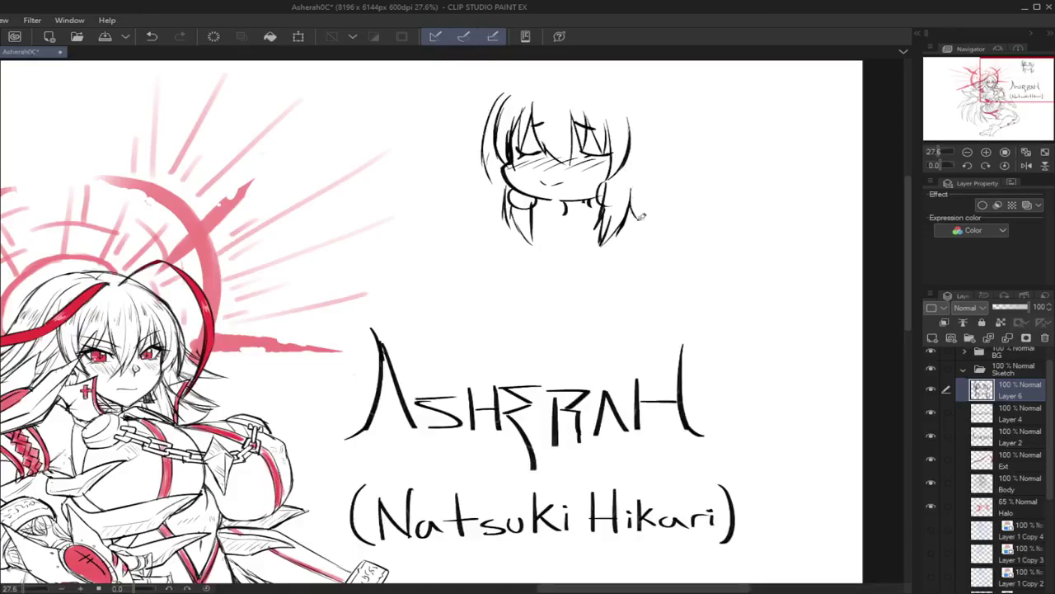
Step: Draw spiky hair strands flaring outward from both sides of the chibi's face
{"action": "mouse_move", "coordinate": [498, 120]}
{"action": "left_mouse_down"}
{"action": "mouse_move", "coordinate": [486, 172]}
{"action": "mouse_move", "coordinate": [457, 197]}
{"action": "left_mouse_up"}
{"action": "left_click_drag", "start_coordinate": [487, 132], "coordinate": [456, 170]}
{"action": "mouse_move", "coordinate": [628, 156]}
{"action": "left_mouse_down"}
{"action": "mouse_move", "coordinate": [678, 184]}
{"action": "mouse_move", "coordinate": [664, 194]}
{"action": "mouse_move", "coordinate": [678, 196]}
{"action": "mouse_move", "coordinate": [661, 169]}
{"action": "mouse_move", "coordinate": [696, 174]}
{"action": "mouse_move", "coordinate": [655, 126]}
{"action": "mouse_move", "coordinate": [692, 171]}
{"action": "left_mouse_up"}
{"action": "key", "text": "ctrl+z"}
{"action": "key", "text": "ctrl+z"}
{"action": "key", "text": "ctrl+z"}
{"action": "left_click_drag", "start_coordinate": [643, 103], "coordinate": [655, 135]}
Step: Draw the curved crown outline on the halo-facing side of the chibi's head with a short bang strand beneath it
{"action": "left_click_drag", "start_coordinate": [528, 75], "coordinate": [490, 107]}
{"action": "key", "text": "ctrl+z"}
{"action": "key", "text": "ctrl+z"}
{"action": "left_click_drag", "start_coordinate": [536, 66], "coordinate": [500, 99]}
{"action": "key", "text": "ctrl+z"}
{"action": "left_click_drag", "start_coordinate": [542, 69], "coordinate": [493, 123]}
{"action": "left_click_drag", "start_coordinate": [539, 96], "coordinate": [531, 116]}
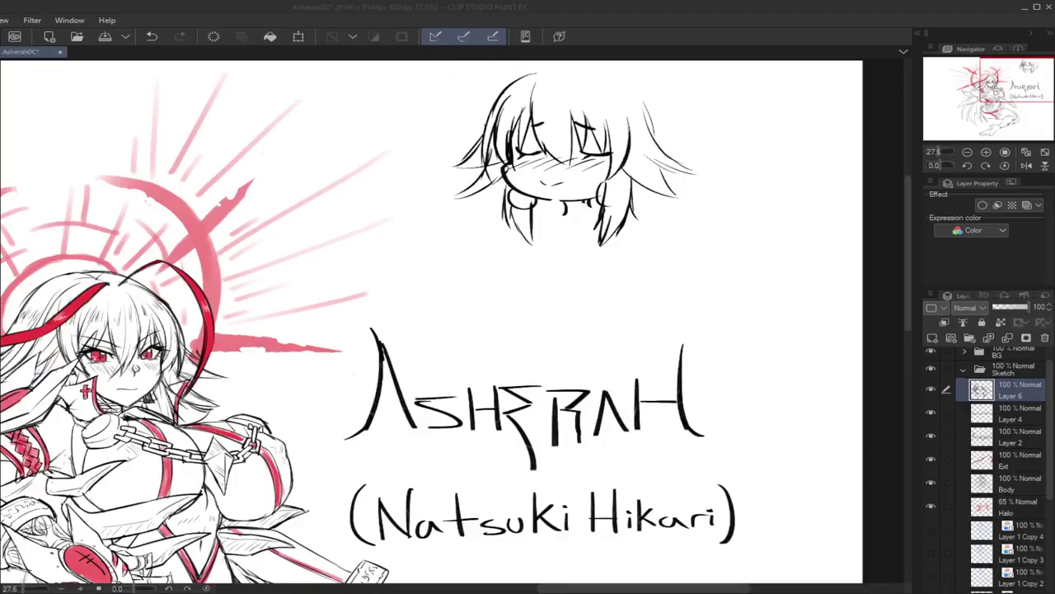
Step: Tilt the chibi head slightly counterclockwise and move it down toward the title with a free transform
{"action": "left_click_drag", "start_coordinate": [584, 153], "coordinate": [577, 167]}
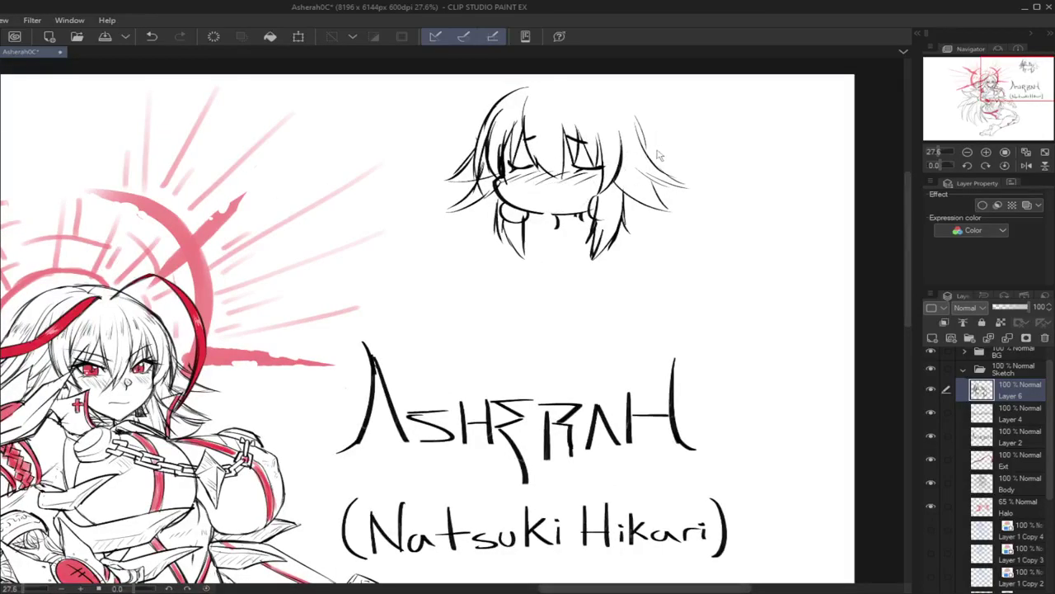
{"action": "key", "text": "ctrl+t"}
{"action": "left_click_drag", "start_coordinate": [697, 120], "coordinate": [700, 106]}
{"action": "left_click_drag", "start_coordinate": [586, 186], "coordinate": [577, 210]}
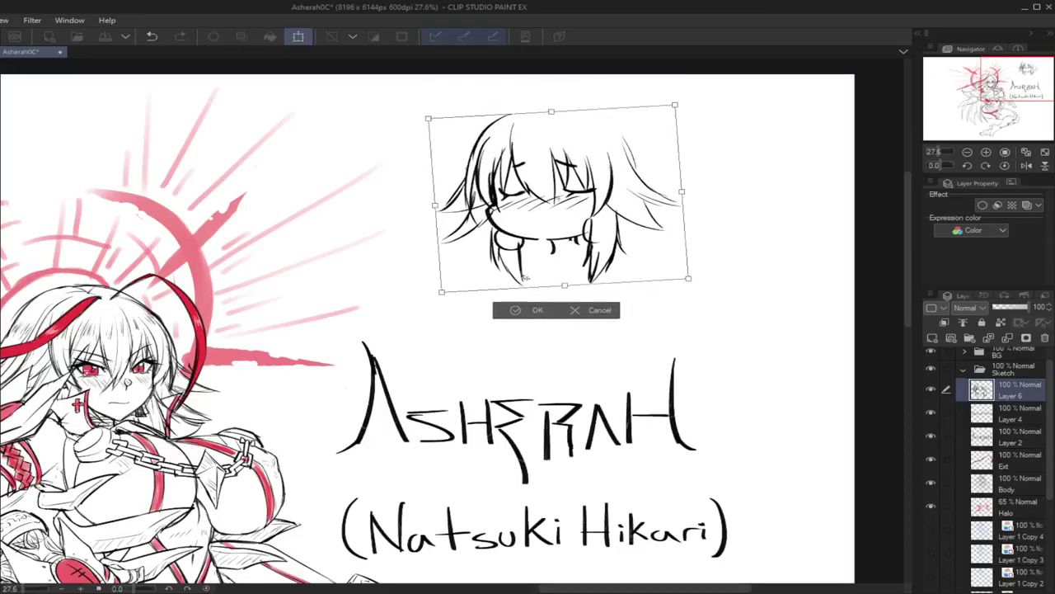
{"action": "left_click", "coordinate": [531, 311]}
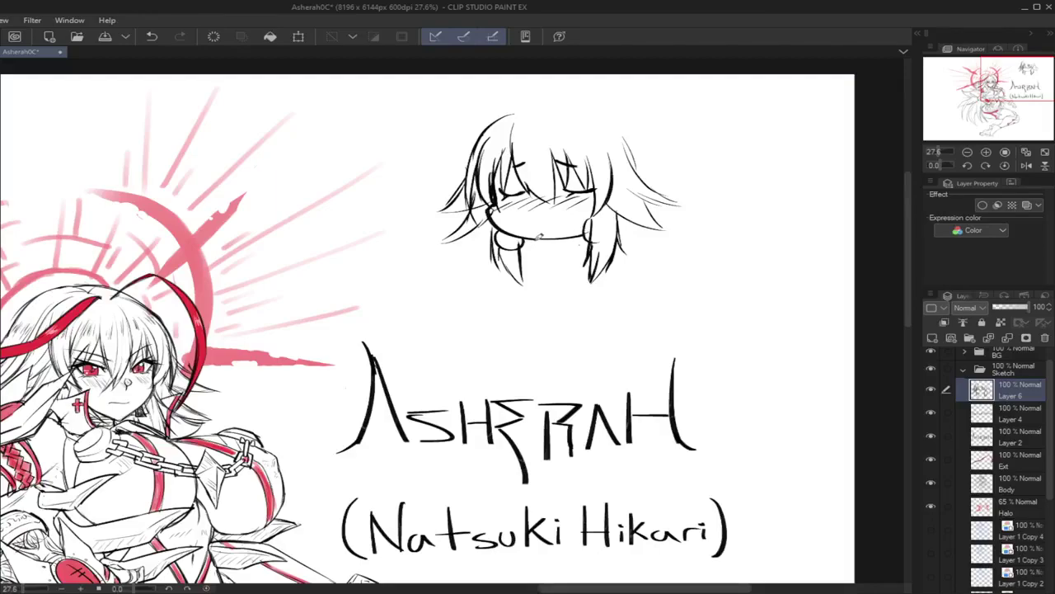
Step: Redraw the chibi's mouth as a small V-shaped smile and sketch a collar with clasped hands under the chin
{"action": "mouse_move", "coordinate": [560, 239]}
{"action": "left_mouse_down"}
{"action": "mouse_move", "coordinate": [560, 252]}
{"action": "mouse_move", "coordinate": [573, 237]}
{"action": "mouse_move", "coordinate": [559, 241]}
{"action": "mouse_move", "coordinate": [580, 243]}
{"action": "mouse_move", "coordinate": [552, 219]}
{"action": "left_mouse_up"}
{"action": "key", "text": "ctrl+z"}
{"action": "key", "text": "ctrl+z"}
{"action": "mouse_move", "coordinate": [540, 250]}
{"action": "left_mouse_down"}
{"action": "mouse_move", "coordinate": [545, 265]}
{"action": "mouse_move", "coordinate": [533, 263]}
{"action": "mouse_move", "coordinate": [537, 243]}
{"action": "mouse_move", "coordinate": [527, 254]}
{"action": "left_mouse_up"}
{"action": "key", "text": "ctrl+z"}
{"action": "left_click_drag", "start_coordinate": [527, 249], "coordinate": [533, 269]}
{"action": "left_click_drag", "start_coordinate": [583, 239], "coordinate": [547, 272]}
{"action": "key", "text": "ctrl+z"}
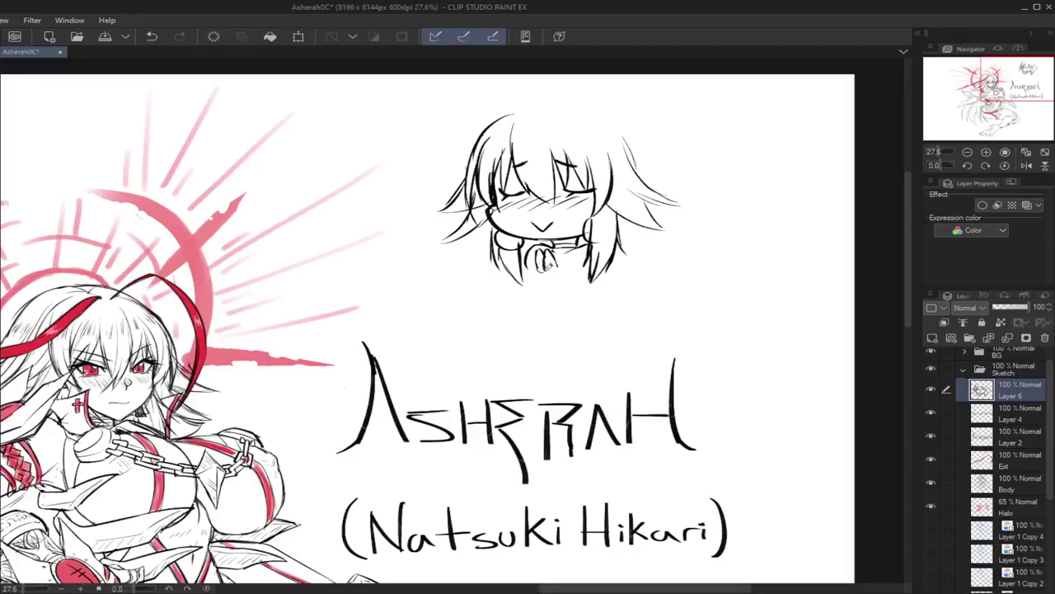
Step: Draw the chibi's rounded sleeves and small lower body outline beneath the clasped hands
{"action": "left_click_drag", "start_coordinate": [592, 240], "coordinate": [590, 250]}
{"action": "key", "text": "ctrl+z"}
{"action": "mouse_move", "coordinate": [558, 269]}
{"action": "left_mouse_down"}
{"action": "mouse_move", "coordinate": [584, 273]}
{"action": "mouse_move", "coordinate": [583, 290]}
{"action": "mouse_move", "coordinate": [569, 281]}
{"action": "mouse_move", "coordinate": [590, 292]}
{"action": "left_mouse_up"}
{"action": "key", "text": "ctrl+z"}
{"action": "mouse_move", "coordinate": [529, 267]}
{"action": "left_mouse_down"}
{"action": "mouse_move", "coordinate": [538, 279]}
{"action": "mouse_move", "coordinate": [569, 258]}
{"action": "mouse_move", "coordinate": [552, 274]}
{"action": "mouse_move", "coordinate": [577, 282]}
{"action": "mouse_move", "coordinate": [548, 271]}
{"action": "mouse_move", "coordinate": [579, 286]}
{"action": "left_mouse_up"}
{"action": "key", "text": "ctrl+z"}
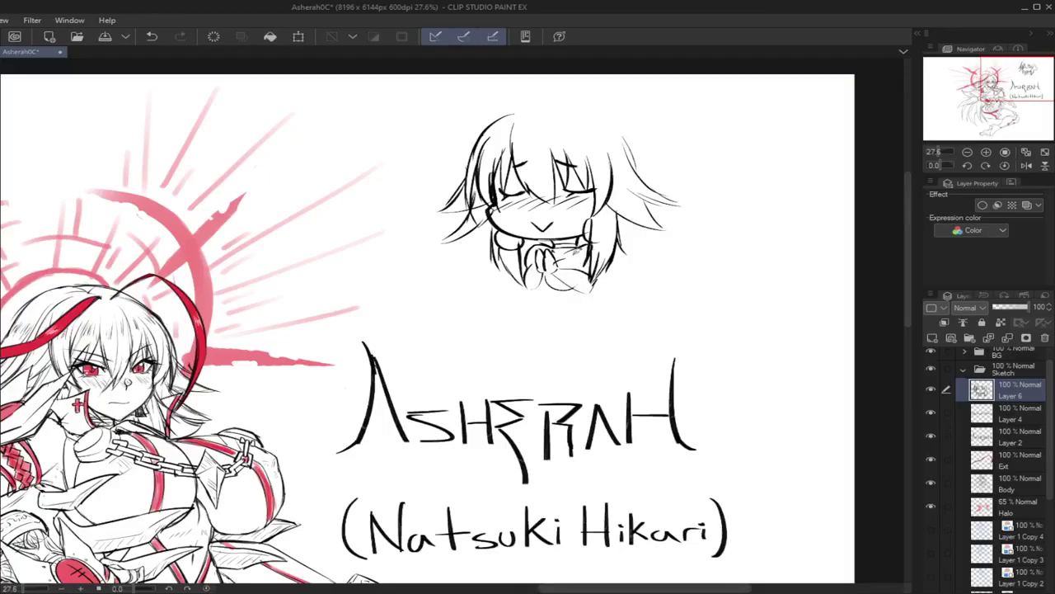
Step: Add small fold marks on the chibi's chest and darken the sleeve outline beside the clasped hands
{"action": "mouse_move", "coordinate": [581, 246]}
{"action": "left_mouse_down"}
{"action": "mouse_move", "coordinate": [572, 265]}
{"action": "mouse_move", "coordinate": [587, 265]}
{"action": "left_mouse_up"}
{"action": "key", "text": "ctrl+z"}
{"action": "mouse_move", "coordinate": [524, 257]}
{"action": "left_mouse_down"}
{"action": "mouse_move", "coordinate": [542, 280]}
{"action": "mouse_move", "coordinate": [525, 276]}
{"action": "left_mouse_up"}
{"action": "key", "text": "ctrl+z"}
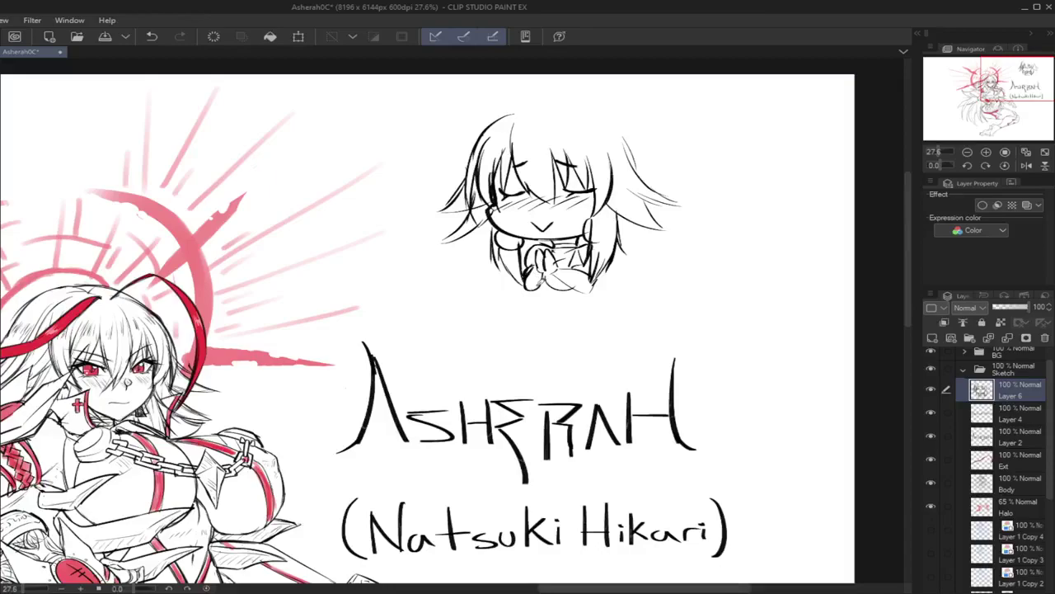
Step: Reinforce the hair lock beside the chibi's body and the crown outline, and add a flared strand on the outer side
{"action": "left_click_drag", "start_coordinate": [602, 257], "coordinate": [596, 282]}
{"action": "left_click_drag", "start_coordinate": [504, 110], "coordinate": [473, 143]}
{"action": "key", "text": "ctrl+z"}
{"action": "left_click_drag", "start_coordinate": [514, 110], "coordinate": [473, 150]}
{"action": "mouse_move", "coordinate": [633, 122]}
{"action": "left_mouse_down"}
{"action": "mouse_move", "coordinate": [662, 170]}
{"action": "mouse_move", "coordinate": [713, 178]}
{"action": "mouse_move", "coordinate": [698, 211]}
{"action": "mouse_move", "coordinate": [718, 214]}
{"action": "left_mouse_up"}
{"action": "key", "text": "ctrl+z"}
Step: Draw long hair strands sweeping outward on both sides of the chibi at jaw level
{"action": "left_click_drag", "start_coordinate": [657, 233], "coordinate": [723, 238]}
{"action": "mouse_move", "coordinate": [486, 221]}
{"action": "left_mouse_down"}
{"action": "mouse_move", "coordinate": [454, 253]}
{"action": "mouse_move", "coordinate": [412, 256]}
{"action": "left_mouse_up"}
{"action": "left_click_drag", "start_coordinate": [491, 269], "coordinate": [430, 275]}
{"action": "key", "text": "ctrl+z"}
{"action": "left_click_drag", "start_coordinate": [476, 229], "coordinate": [409, 260]}
{"action": "left_click_drag", "start_coordinate": [486, 268], "coordinate": [410, 273]}
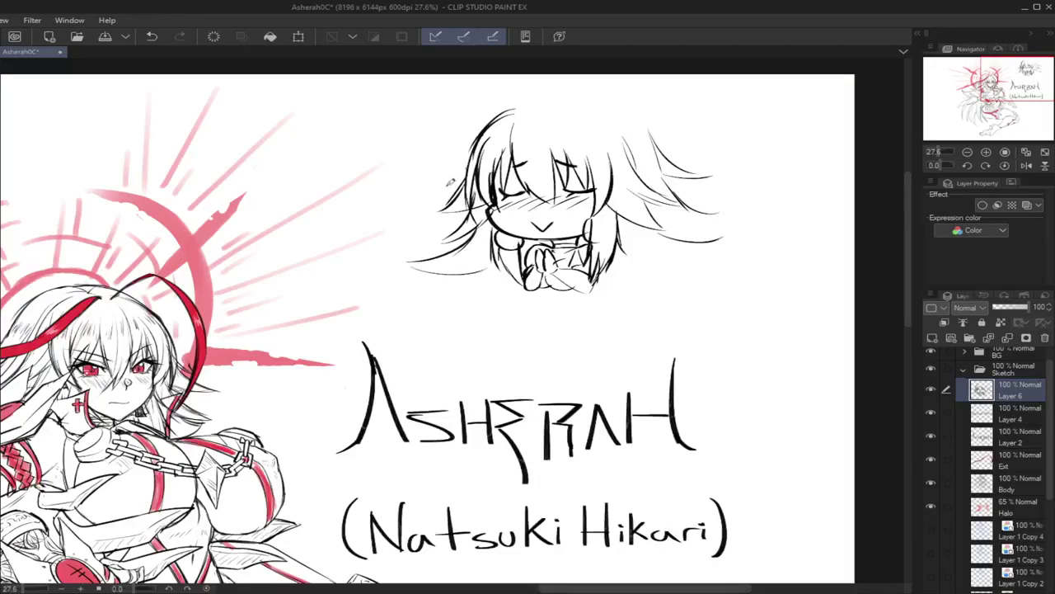
Step: Round out the top of the chibi's head with curved strokes and add long pointed locks flaring beneath both sides
{"action": "left_click_drag", "start_coordinate": [485, 124], "coordinate": [538, 97]}
{"action": "left_click_drag", "start_coordinate": [625, 104], "coordinate": [665, 148]}
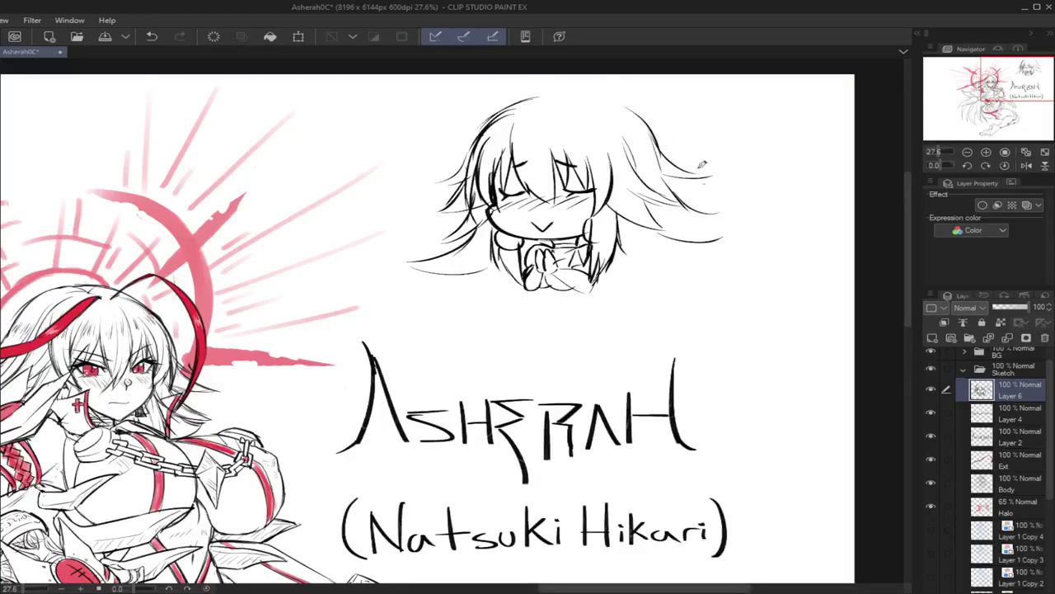
{"action": "left_click_drag", "start_coordinate": [672, 241], "coordinate": [725, 298]}
{"action": "left_click_drag", "start_coordinate": [682, 272], "coordinate": [719, 302]}
{"action": "mouse_move", "coordinate": [492, 263]}
{"action": "left_mouse_down"}
{"action": "mouse_move", "coordinate": [455, 294]}
{"action": "mouse_move", "coordinate": [521, 277]}
{"action": "mouse_move", "coordinate": [446, 306]}
{"action": "left_mouse_up"}
{"action": "key", "text": "ctrl+z"}
{"action": "key", "text": "ctrl+z"}
{"action": "left_click_drag", "start_coordinate": [465, 303], "coordinate": [522, 278]}
{"action": "left_click_drag", "start_coordinate": [515, 166], "coordinate": [528, 159]}
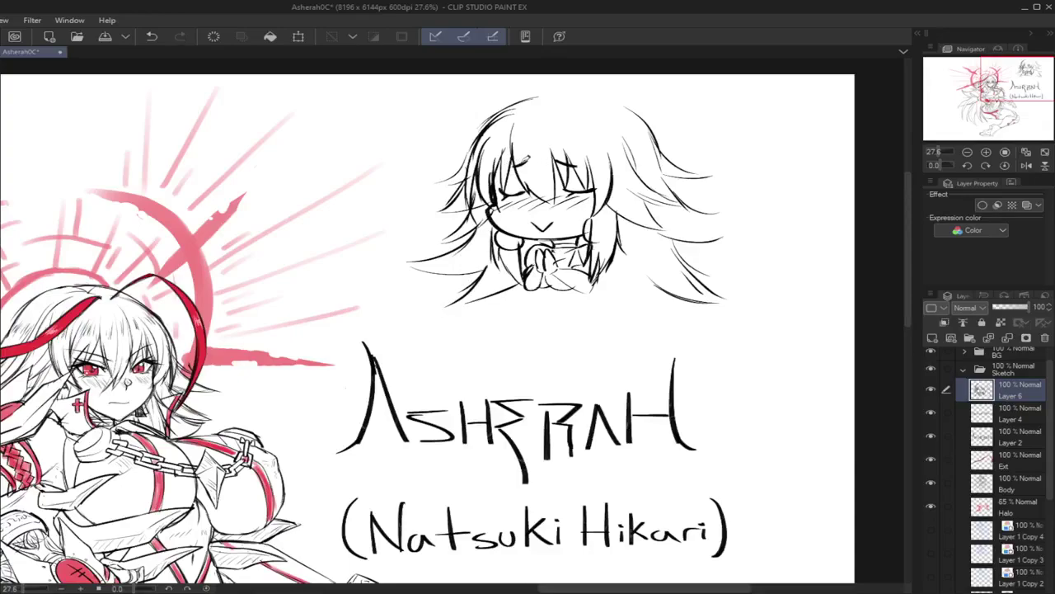
Step: Hand-letter a slanted "Bye-Bye" with a small heart at each end beside the chibi's head
{"action": "left_click_drag", "start_coordinate": [363, 135], "coordinate": [380, 166]}
{"action": "mouse_move", "coordinate": [400, 137]}
{"action": "left_mouse_down"}
{"action": "mouse_move", "coordinate": [407, 166]}
{"action": "mouse_move", "coordinate": [462, 116]}
{"action": "mouse_move", "coordinate": [458, 128]}
{"action": "mouse_move", "coordinate": [479, 116]}
{"action": "mouse_move", "coordinate": [477, 125]}
{"action": "mouse_move", "coordinate": [509, 99]}
{"action": "left_mouse_up"}
{"action": "key", "text": "ctrl+z"}
{"action": "left_click_drag", "start_coordinate": [517, 89], "coordinate": [509, 100]}
{"action": "left_click_drag", "start_coordinate": [348, 167], "coordinate": [361, 168]}
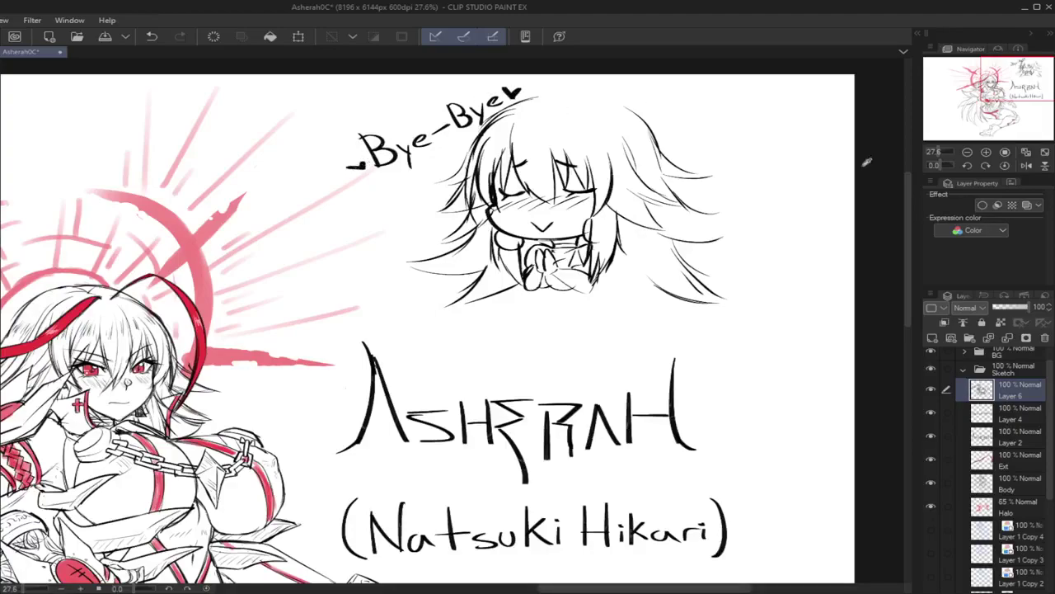
{"action": "left_click", "coordinate": [1027, 154]}
{"action": "left_click_drag", "start_coordinate": [995, 100], "coordinate": [991, 98]}
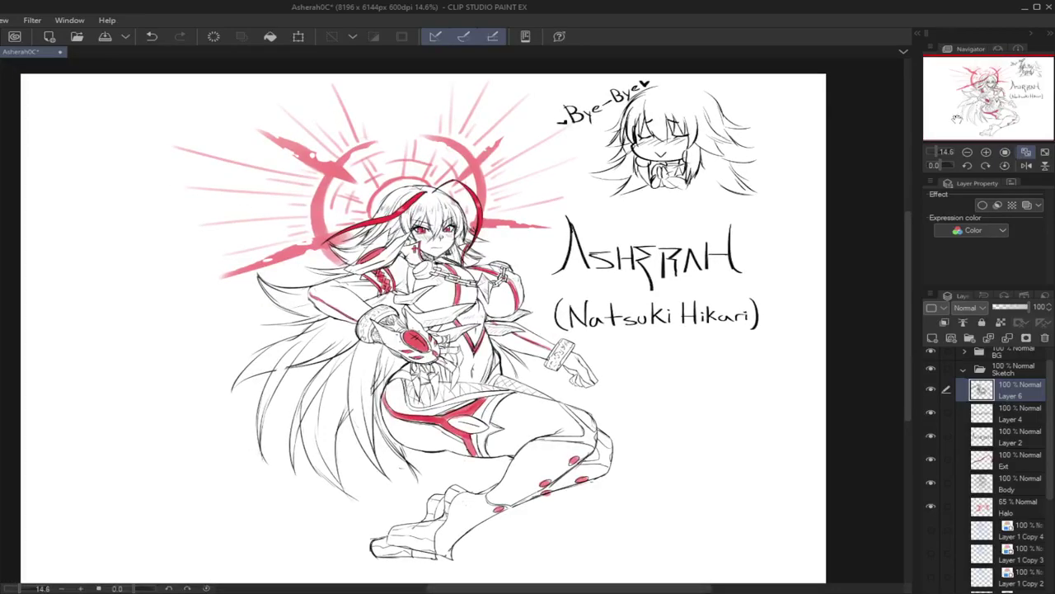